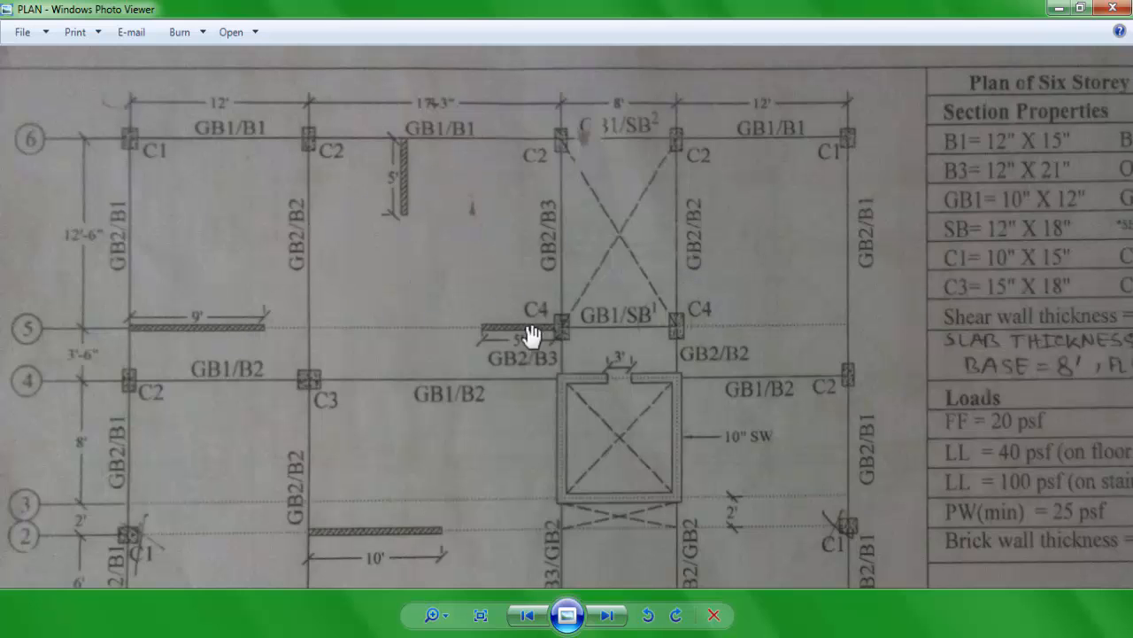
Step: Examine the six-storey building plan for its grid layout, section properties, loads and material properties, and put the plan image away
left_click_drag(529, 334, 511, 255)
left_click_drag(484, 384, 411, 308)
left_click_drag(483, 440, 579, 498)
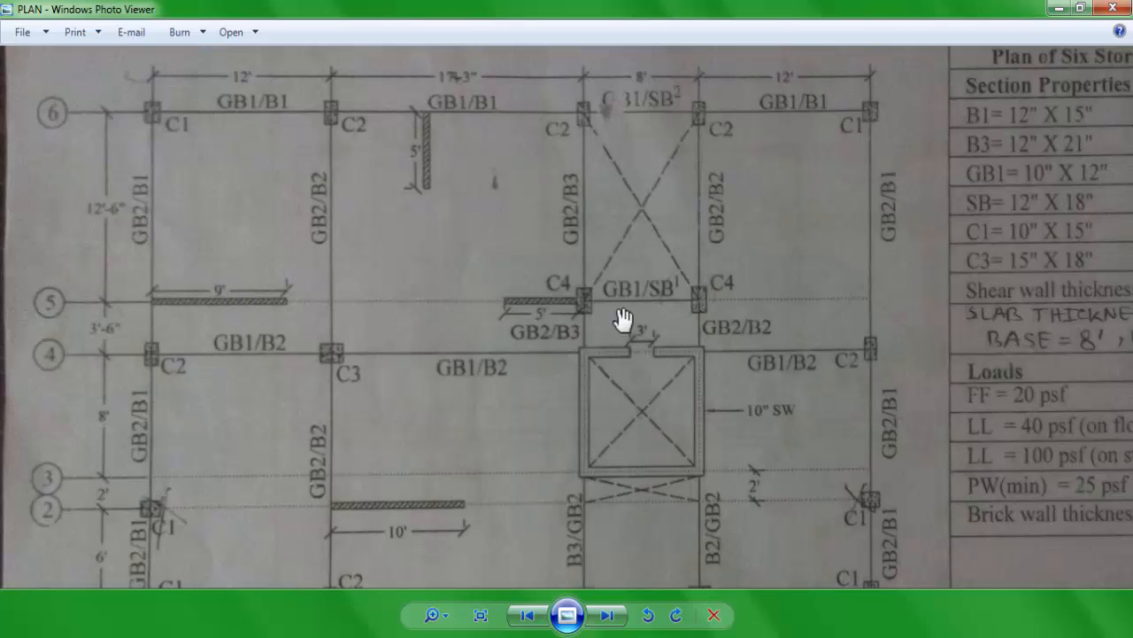
left_click_drag(625, 311, 425, 304)
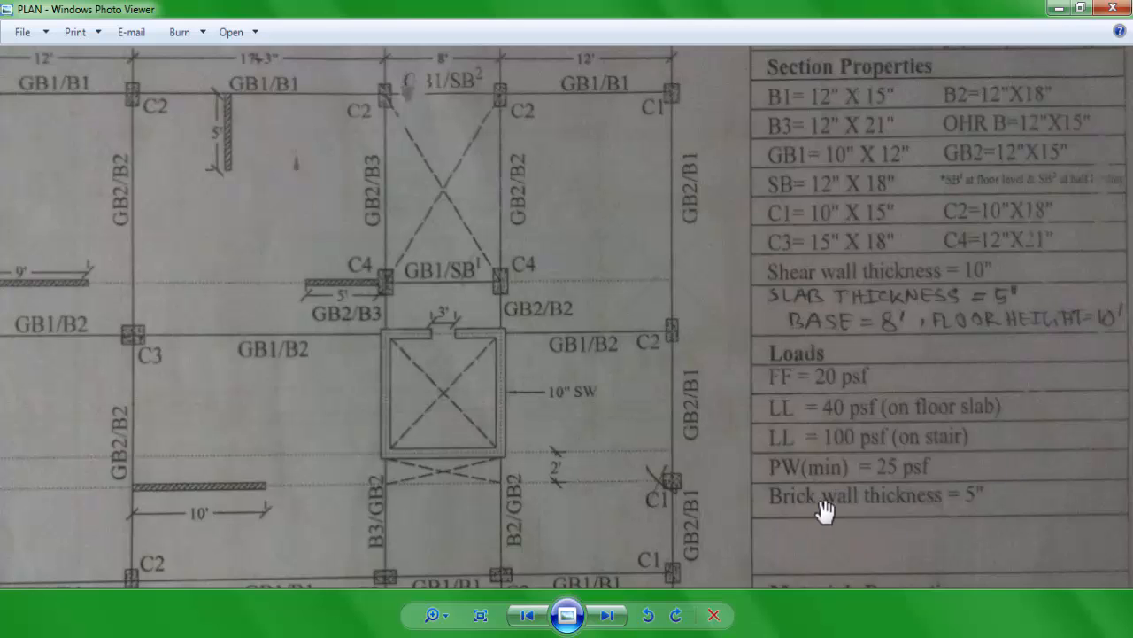
left_click_drag(907, 499, 896, 437)
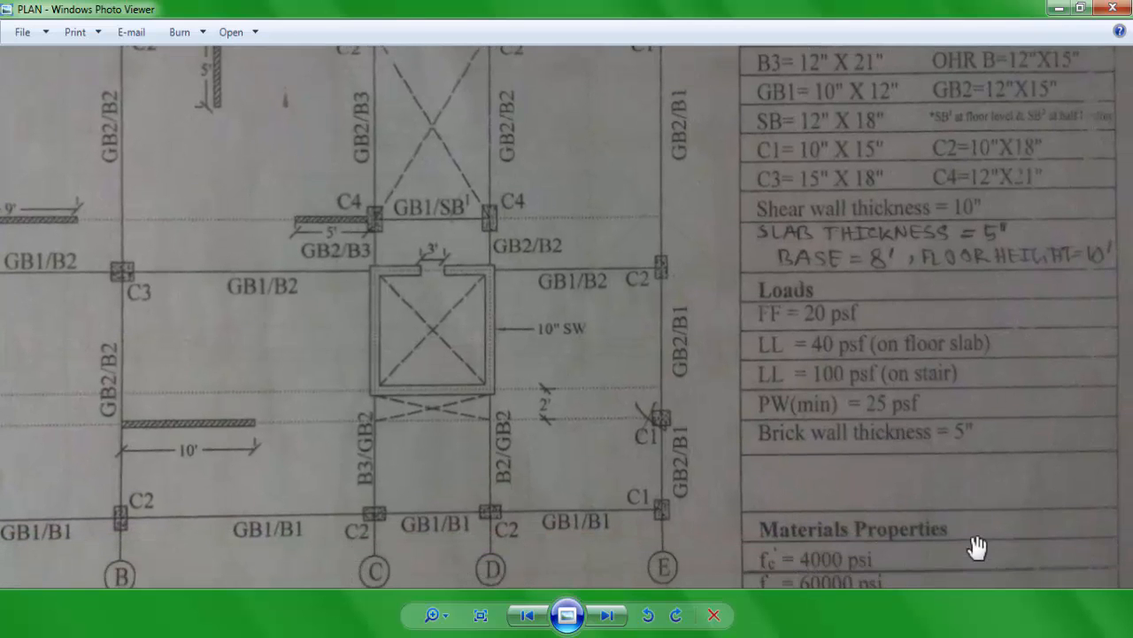
left_click_drag(977, 547, 962, 455)
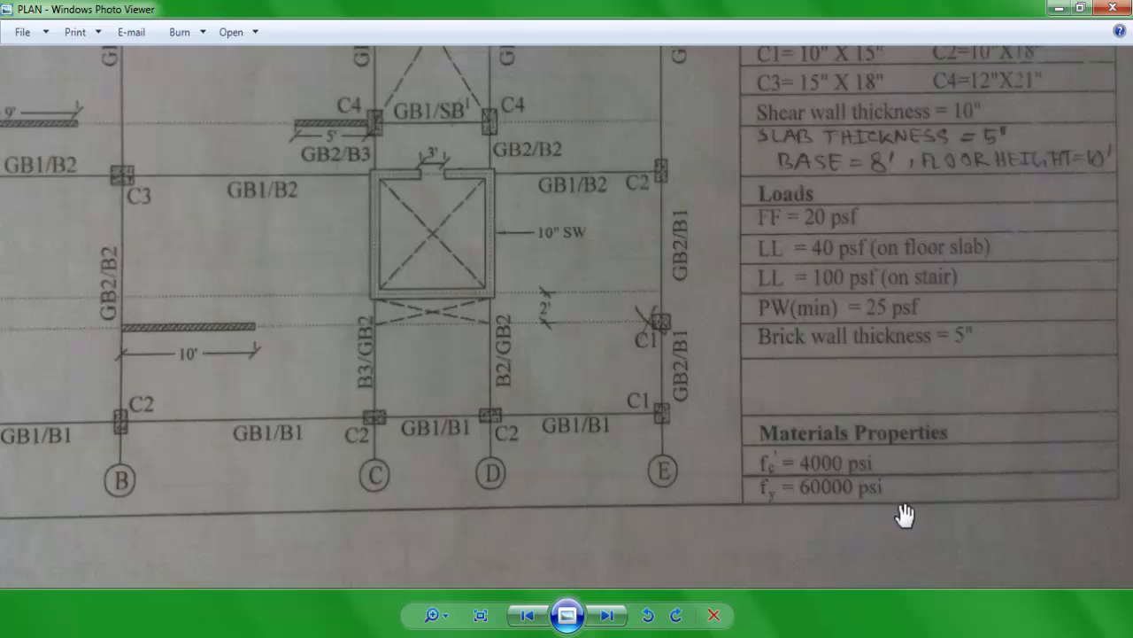
scroll(431, 243, "down", 1)
left_click_drag(431, 243, 534, 360)
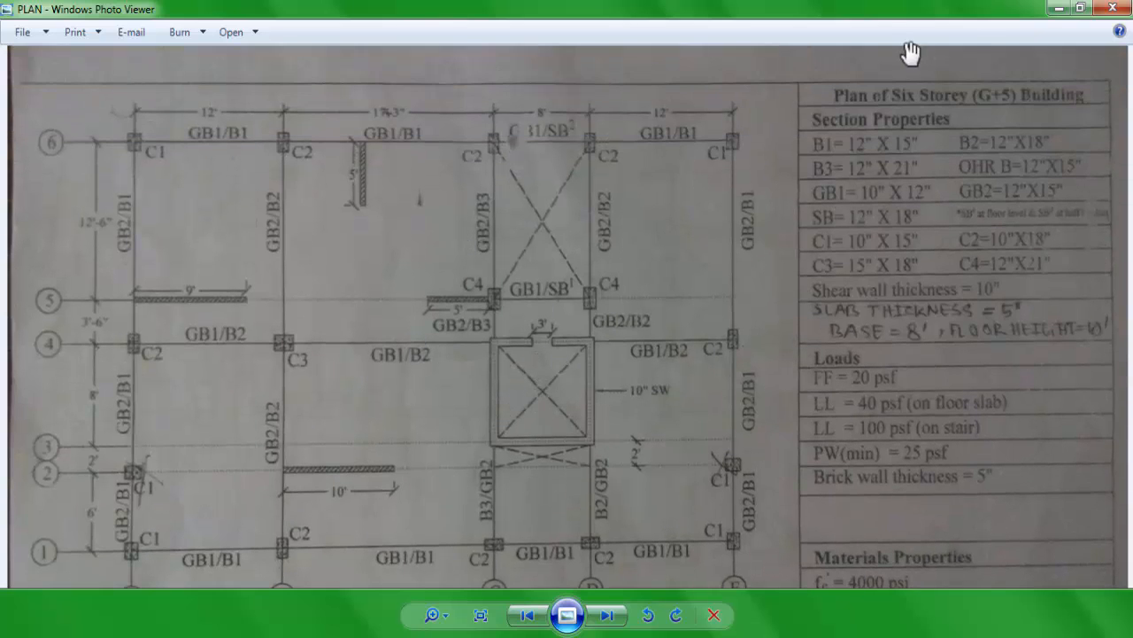
left_click(1062, 5)
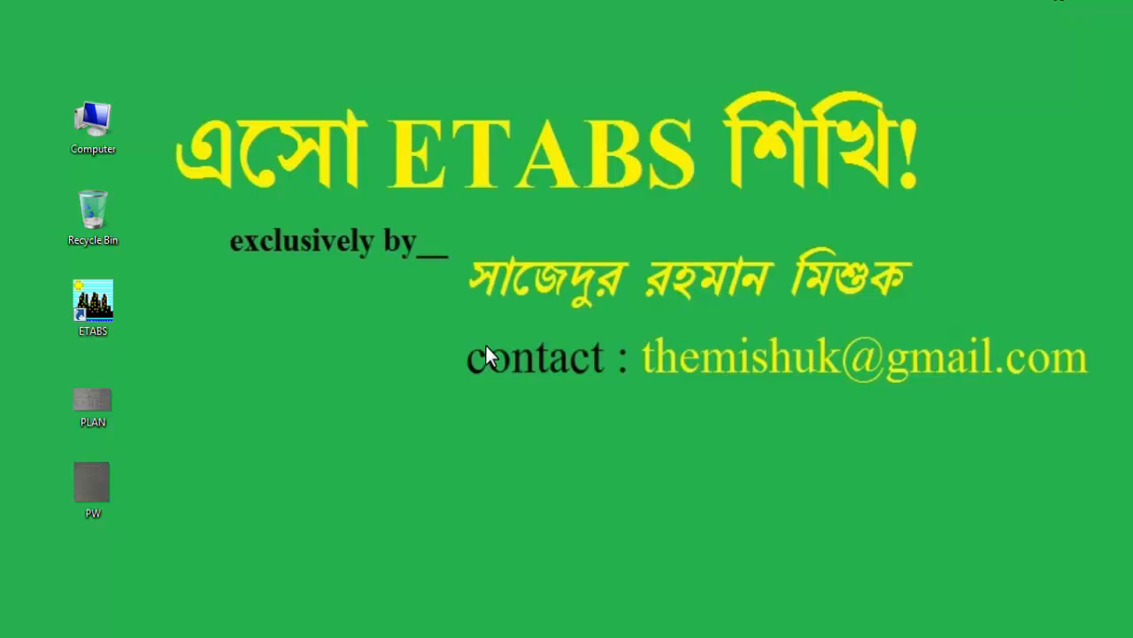
Step: Launch ETABS from the desktop and dismiss the startup tip
right_click(95, 301)
left_click(141, 246)
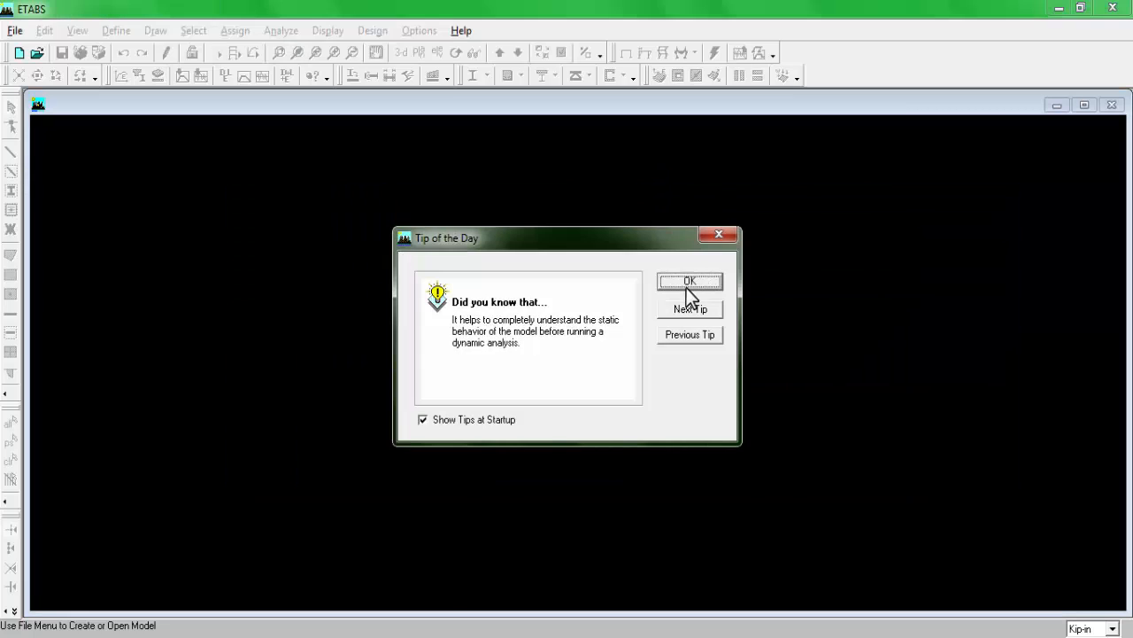
left_click(686, 287)
Step: Create a new model without initializing it from an existing .edb file, and set its units to Kip-ft
left_click(14, 30)
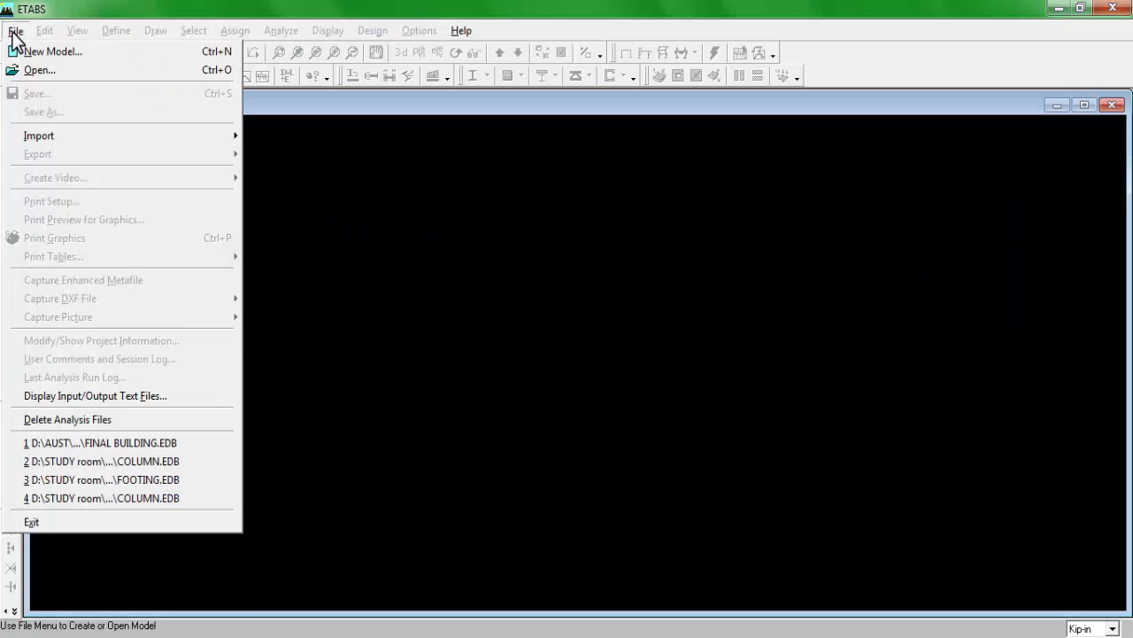
left_click(61, 48)
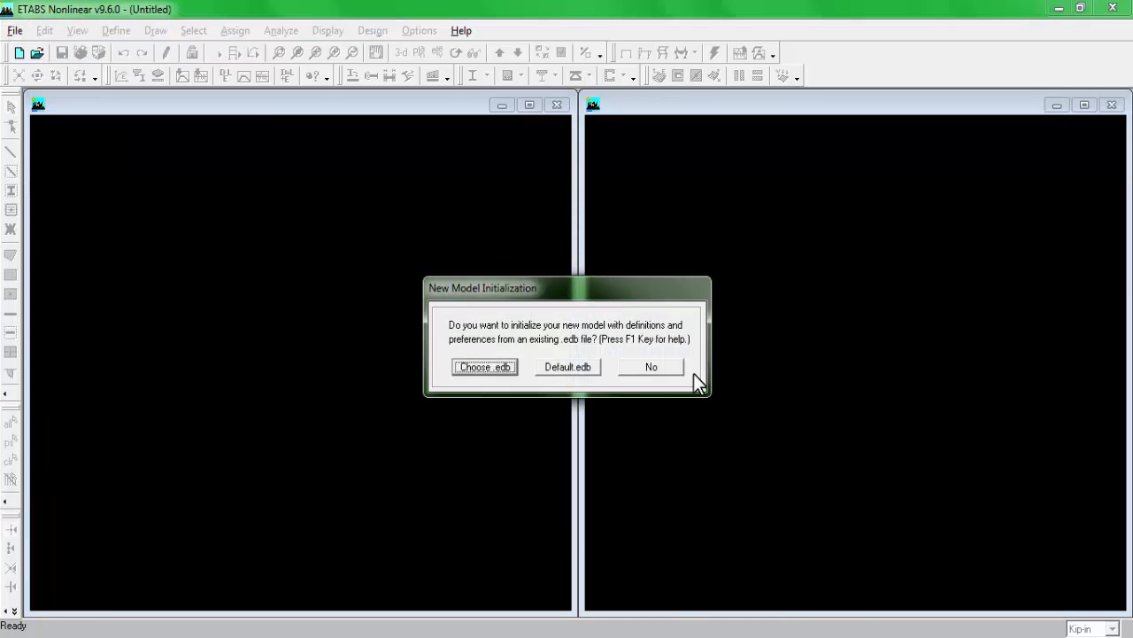
left_click(666, 363)
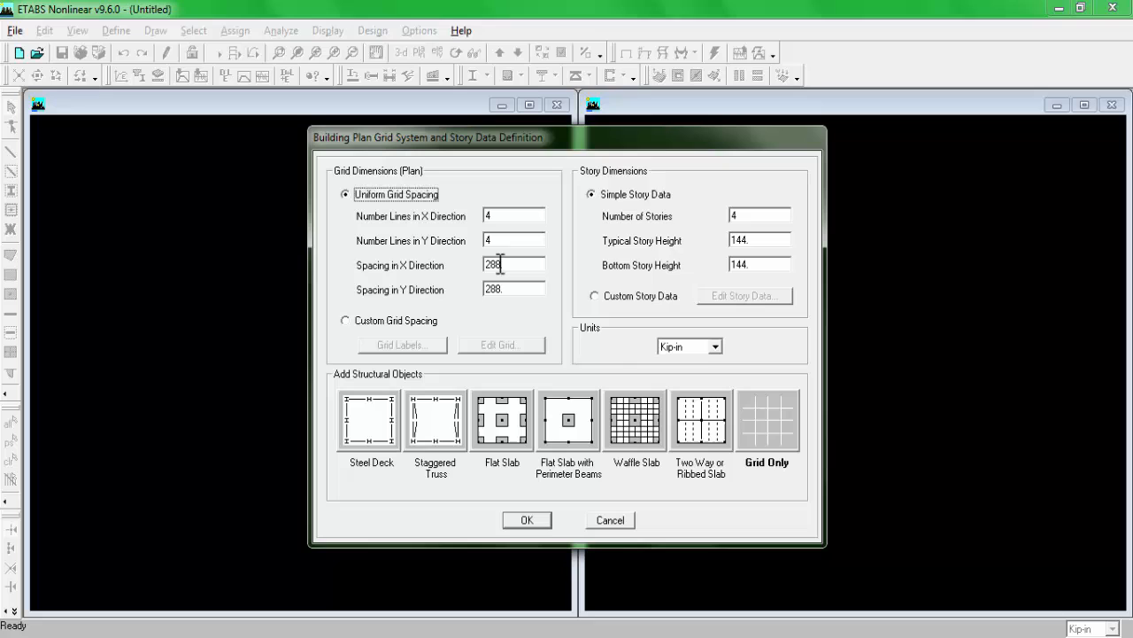
left_click(708, 346)
left_click(671, 374)
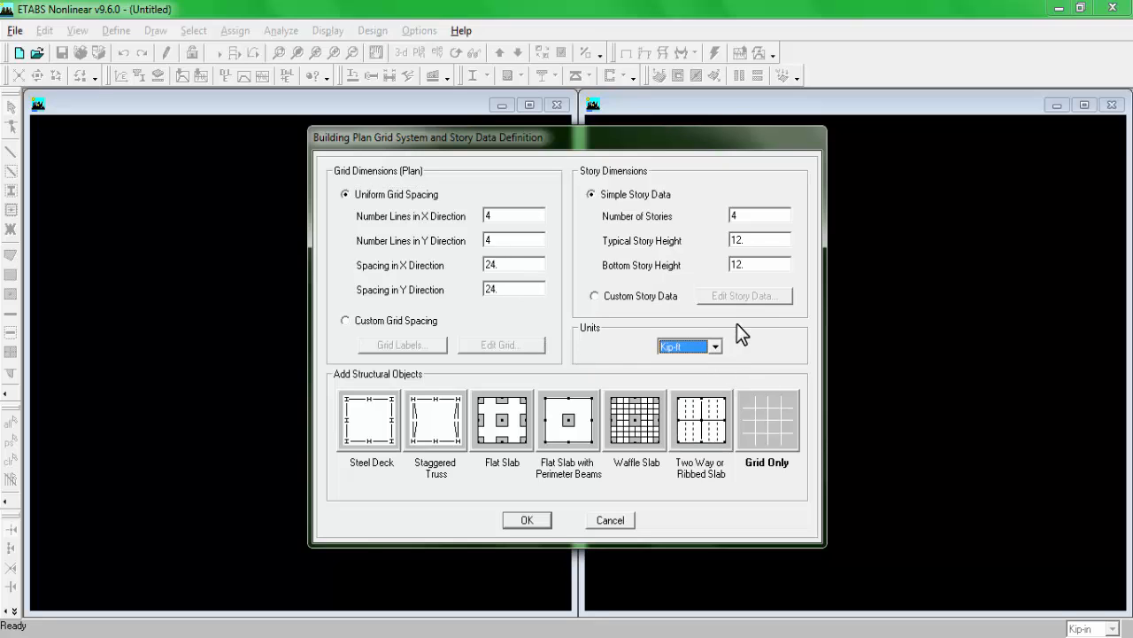
Step: Check the lettered grid lines on the plan image and set the number of lines in the X direction to 5
double_click(507, 221)
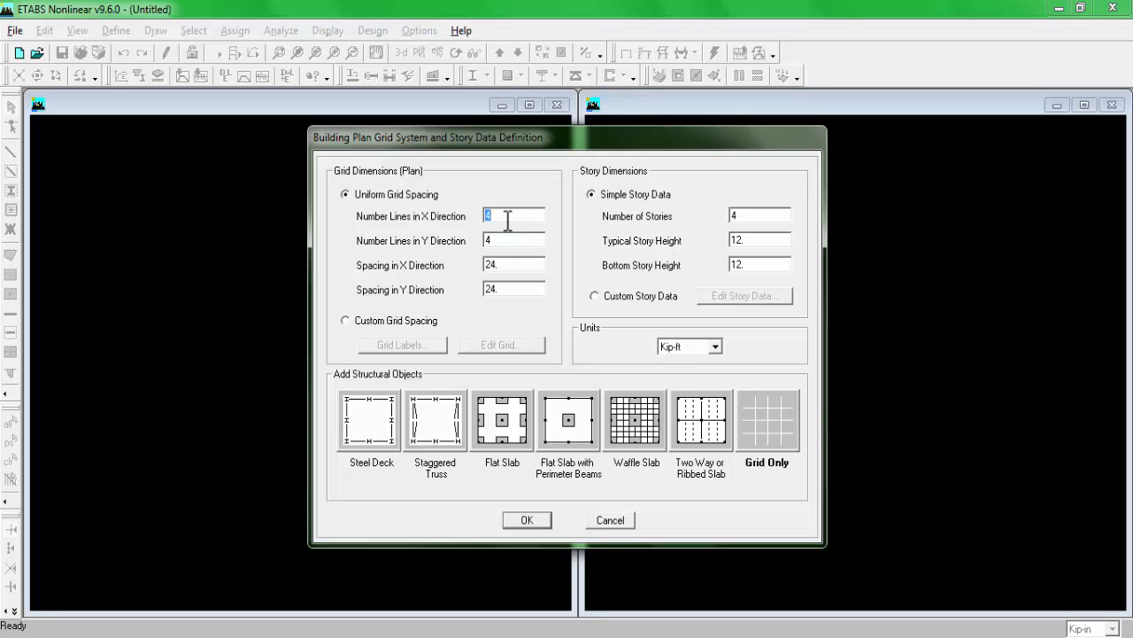
left_click(348, 635)
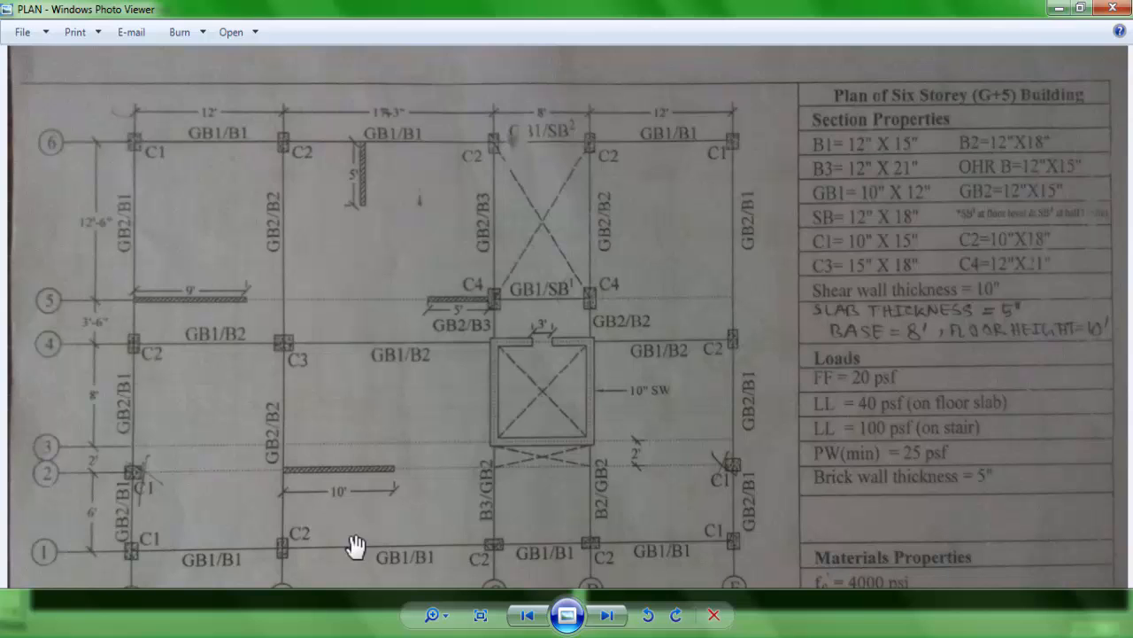
scroll(381, 349, "down", 1)
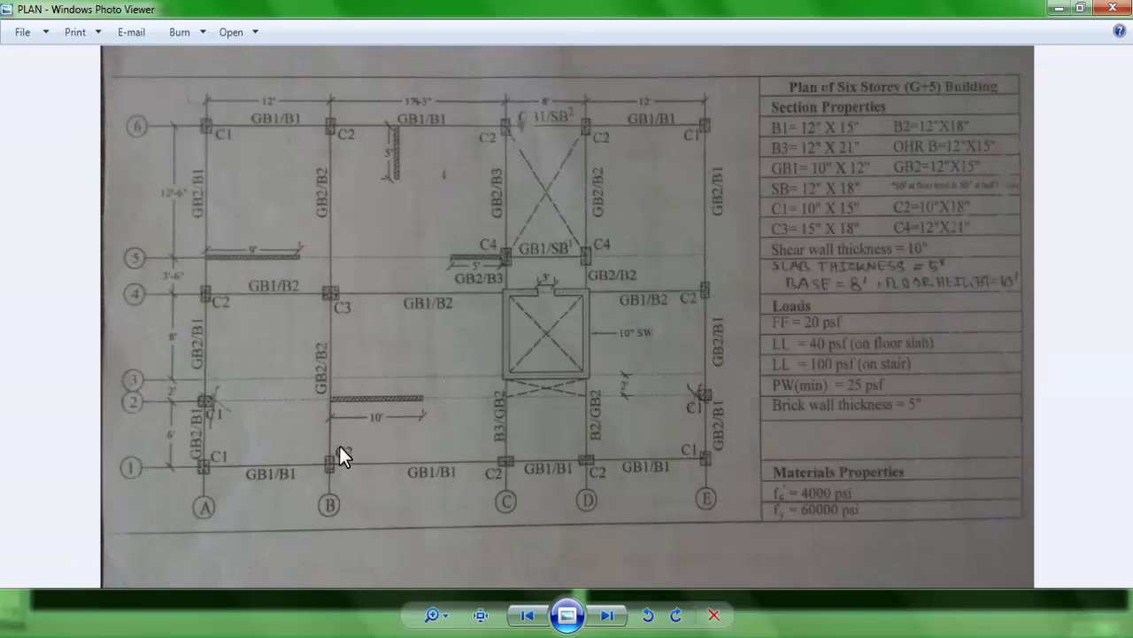
scroll(340, 445, "up", 1)
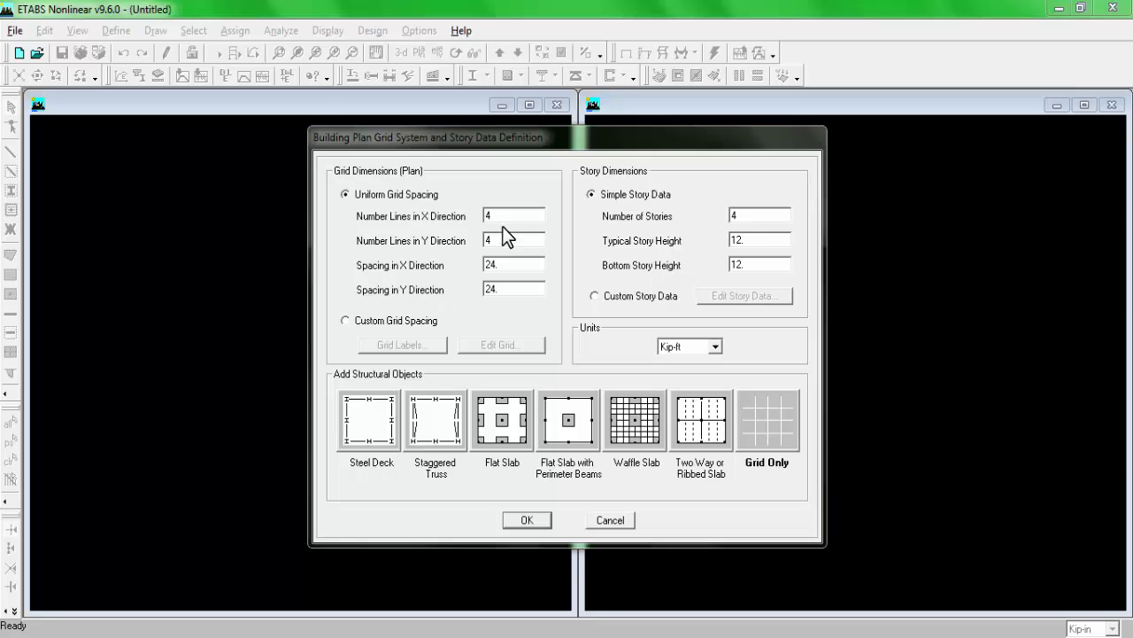
left_click(514, 214)
type("5")
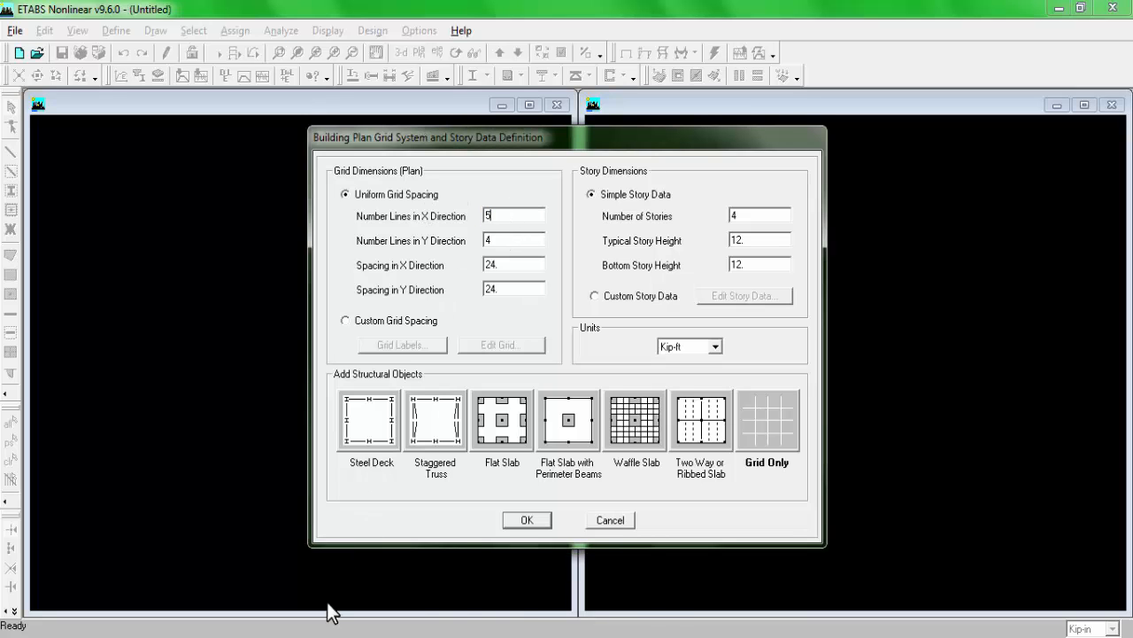
Step: Check the numbered grid lines on the plan image and set the number of lines in the Y direction to 6
left_click(310, 635)
scroll(286, 501, "down", 2)
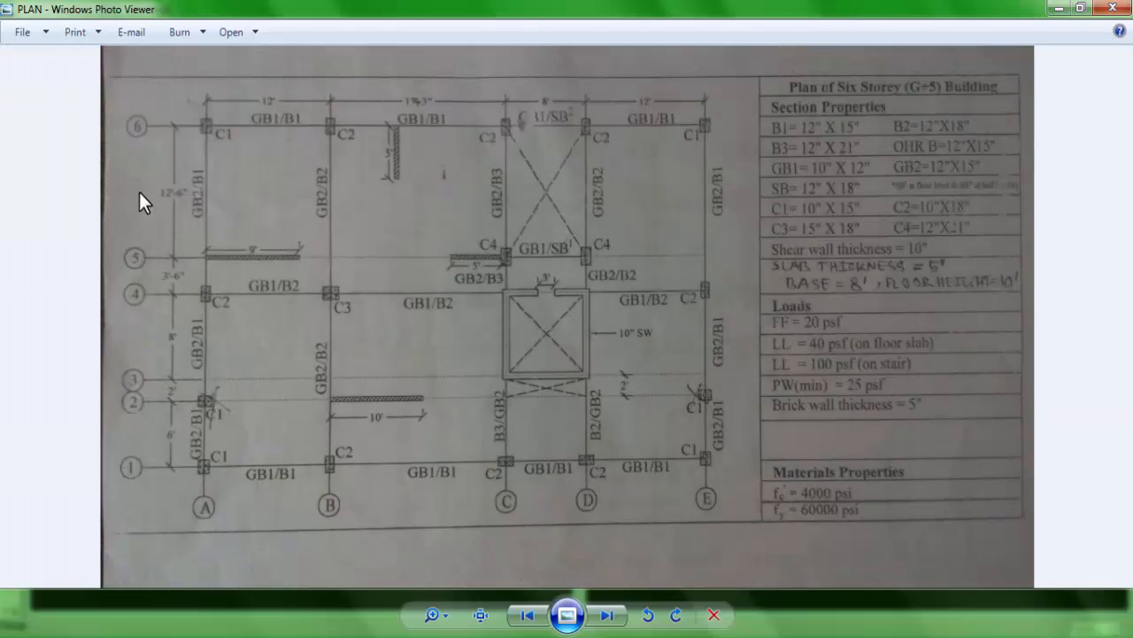
left_click(395, 636)
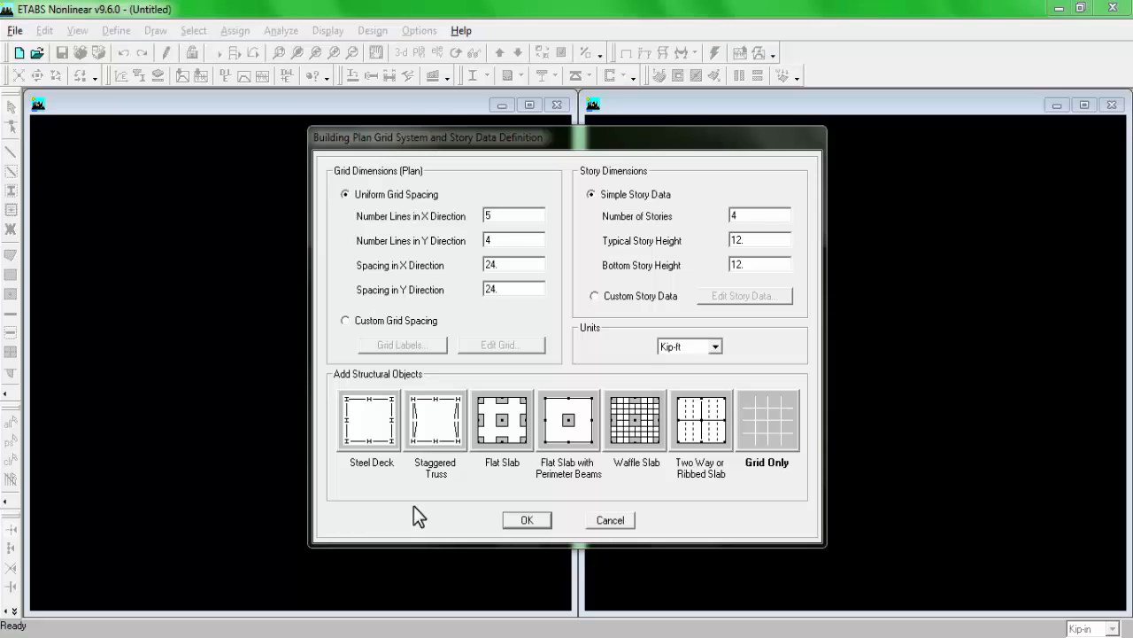
double_click(520, 245)
type("6")
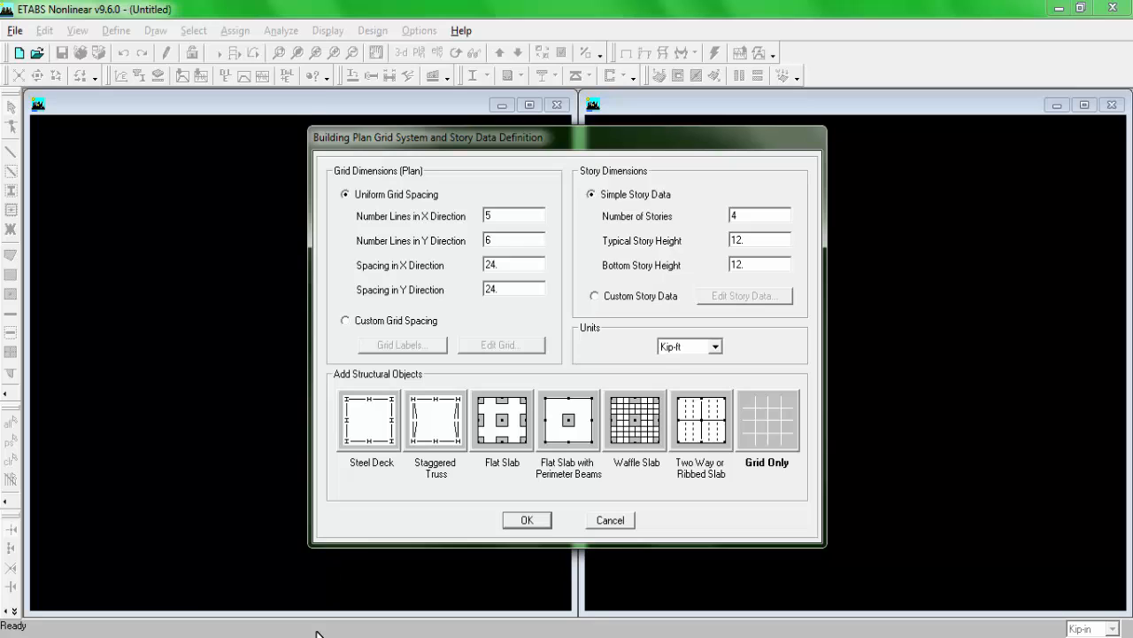
Step: Choose custom grid spacing and set the grid data to display as spacing with a bubble size of 2
left_click(389, 322)
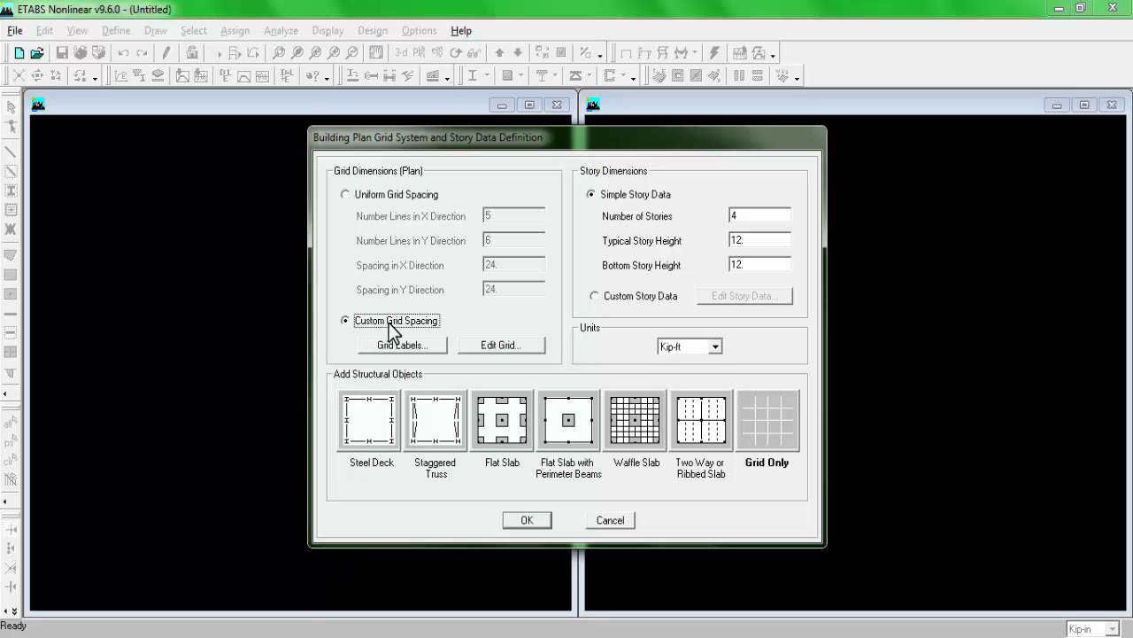
left_click(499, 345)
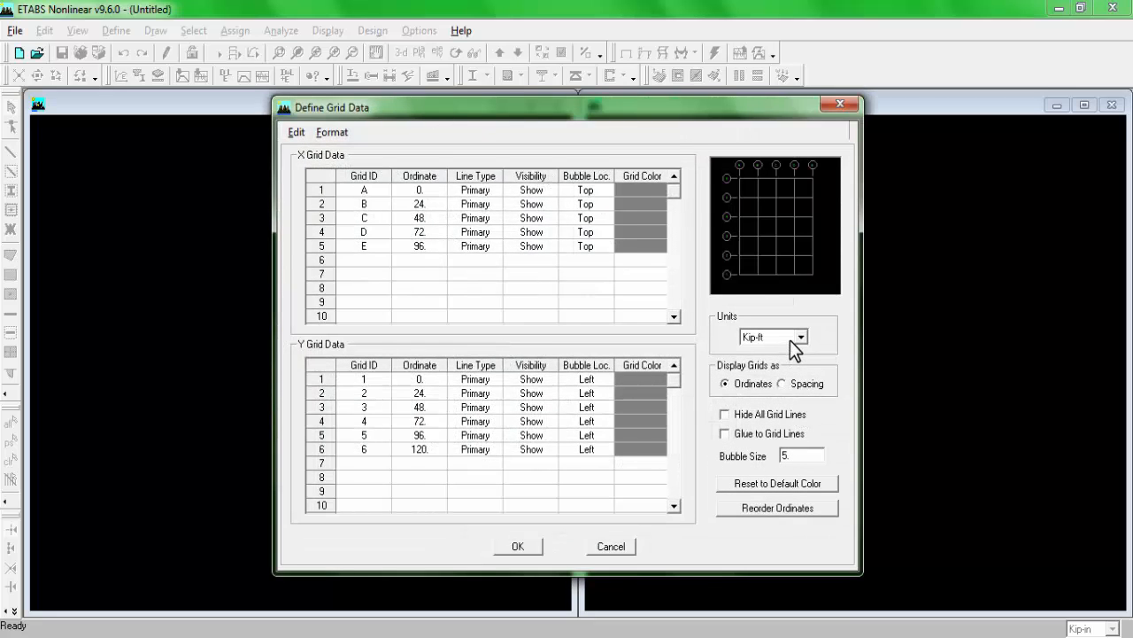
left_click(802, 383)
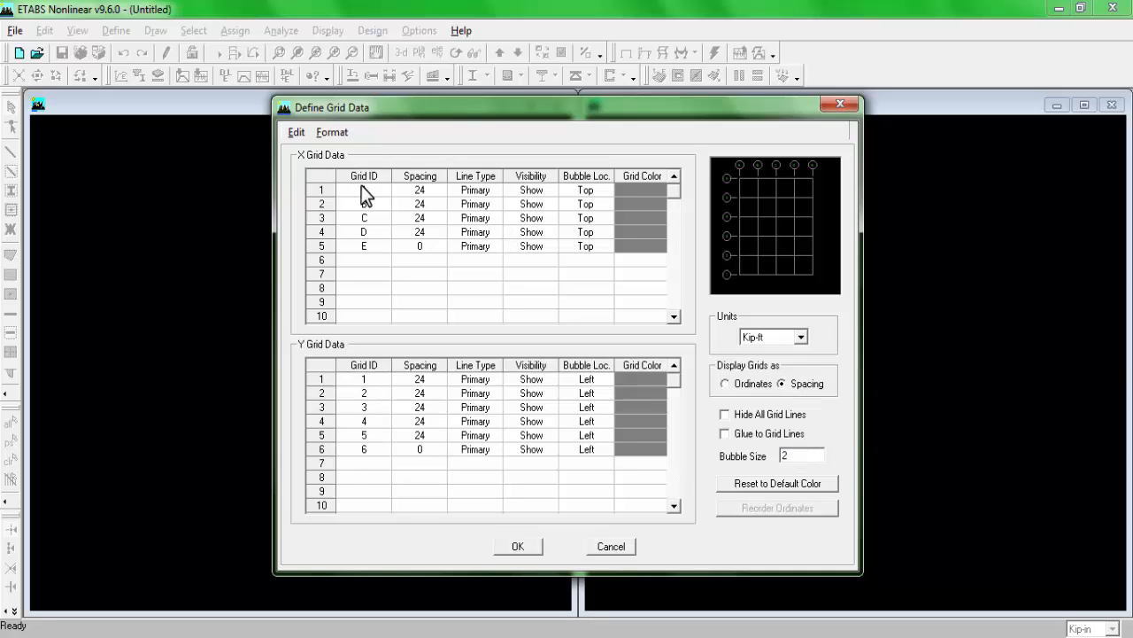
Step: Consult the plan's horizontal dimensions and set the X grid spacing to 12 ft for A and 17.25 ft for B
left_click(271, 635)
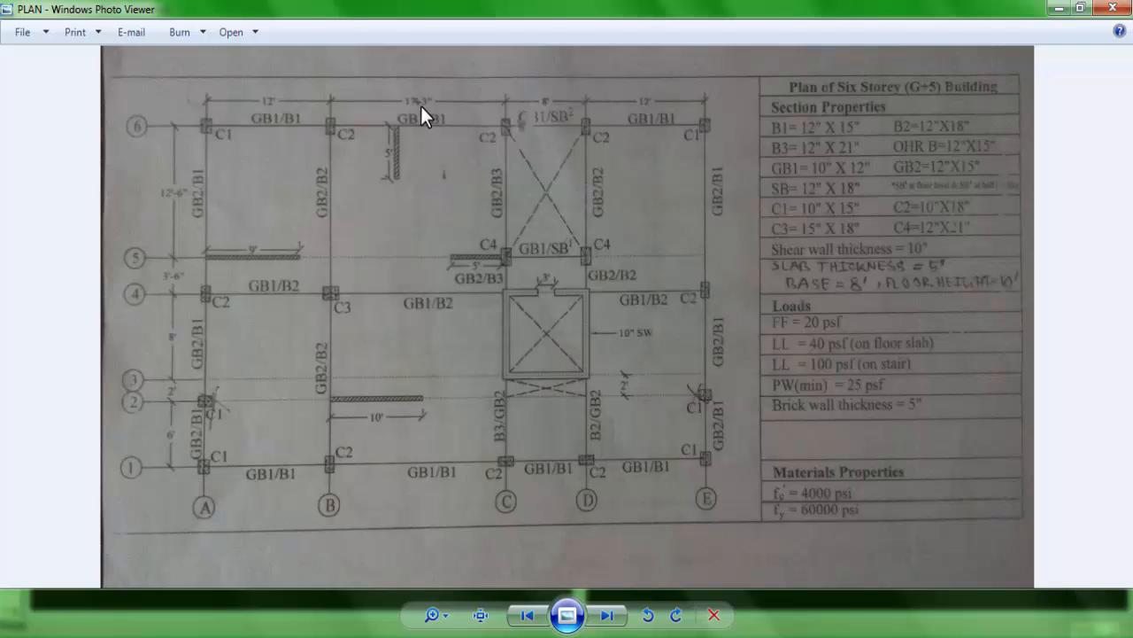
scroll(420, 103, "up", 5)
scroll(349, 142, "down", 1)
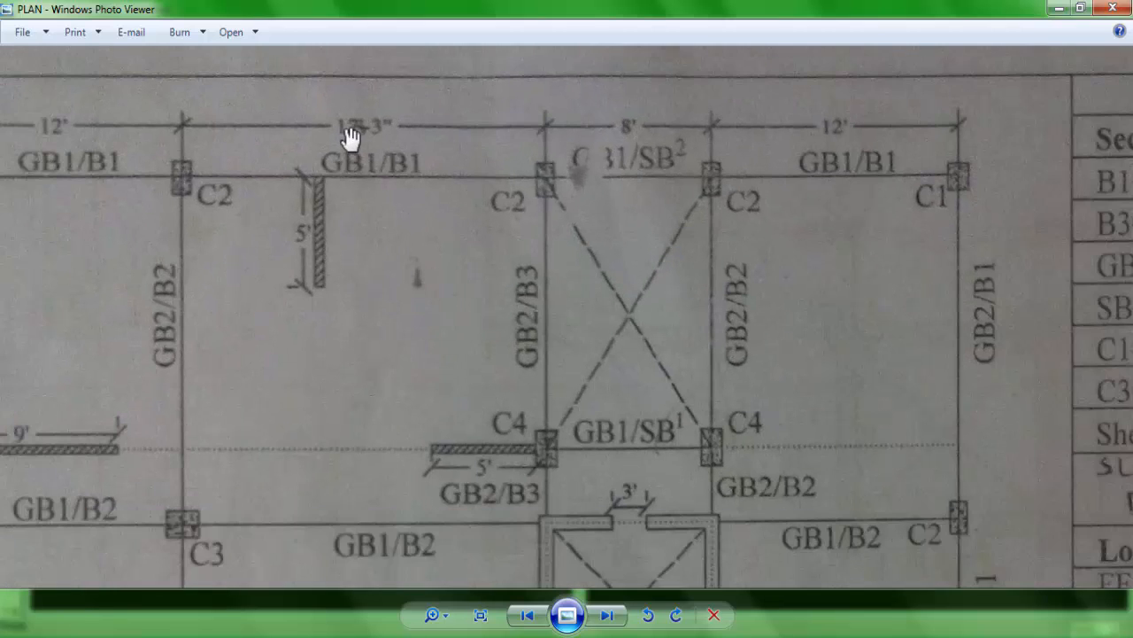
left_click_drag(362, 174, 434, 247)
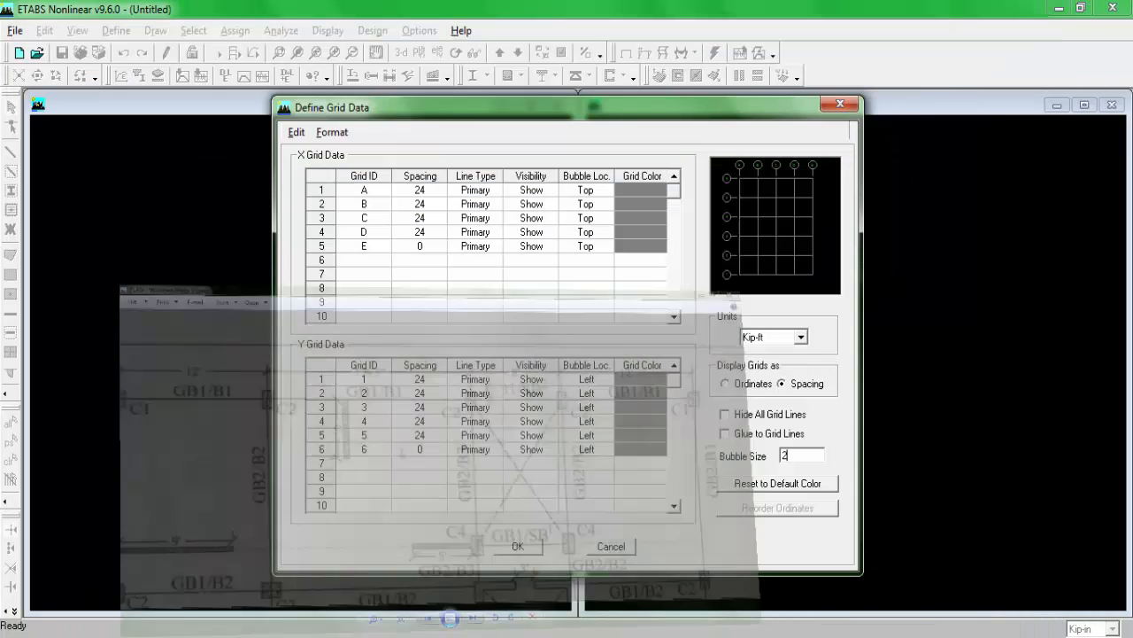
left_click(426, 189)
type("1")
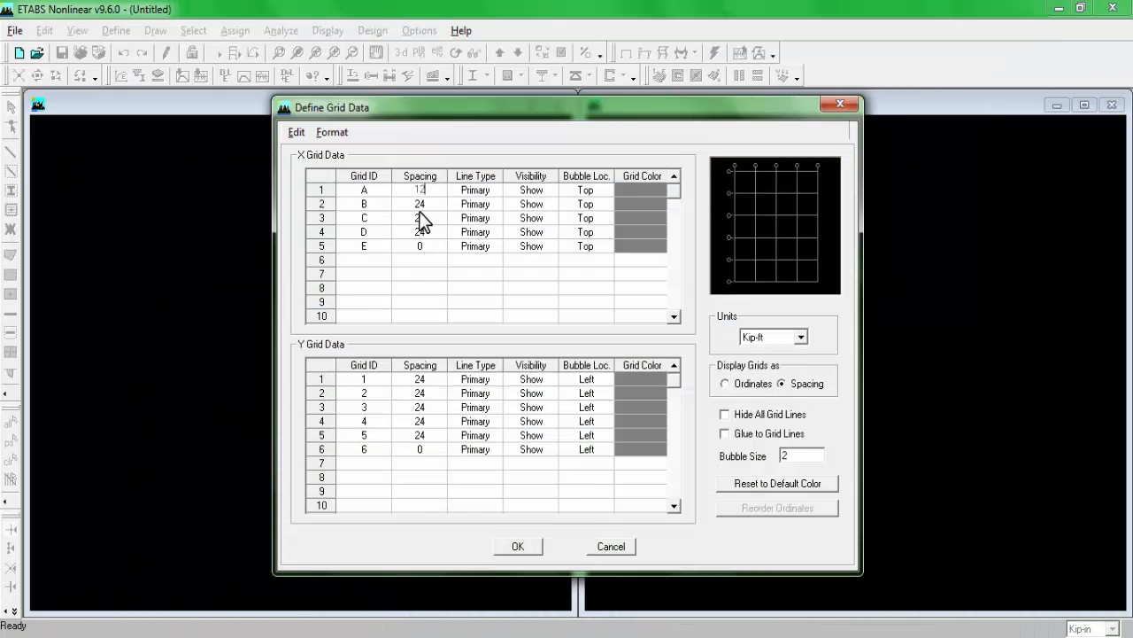
left_click(426, 203)
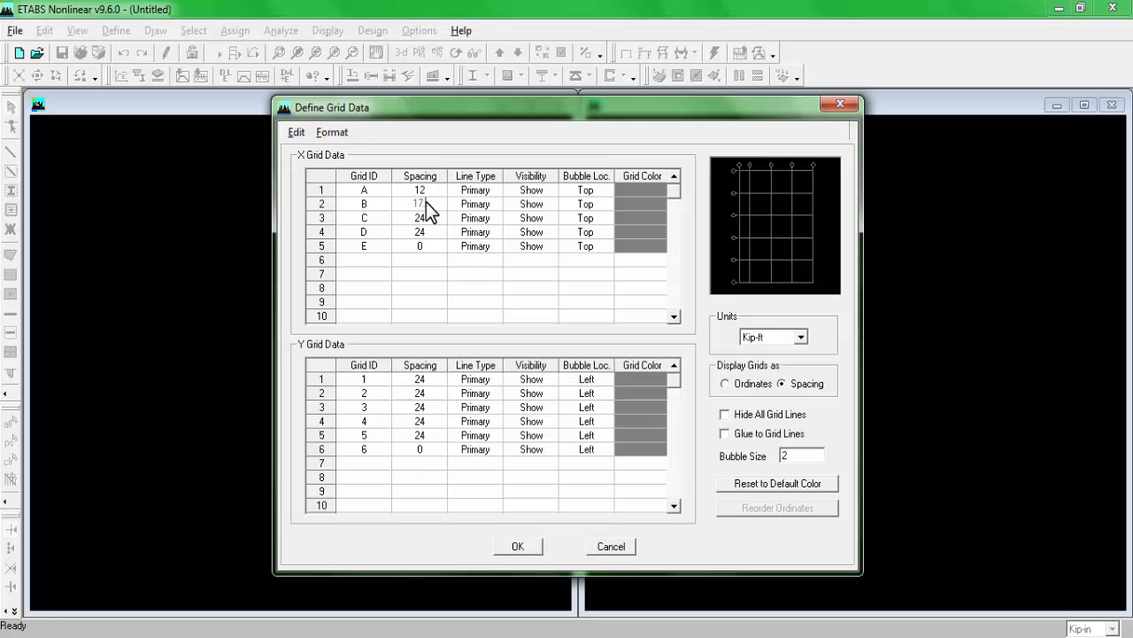
type("17.25")
Step: Recheck the remaining bays on the plan and set the X grid spacing to 8 ft for C and 12 ft for D
left_click(305, 635)
left_click_drag(694, 222, 604, 207)
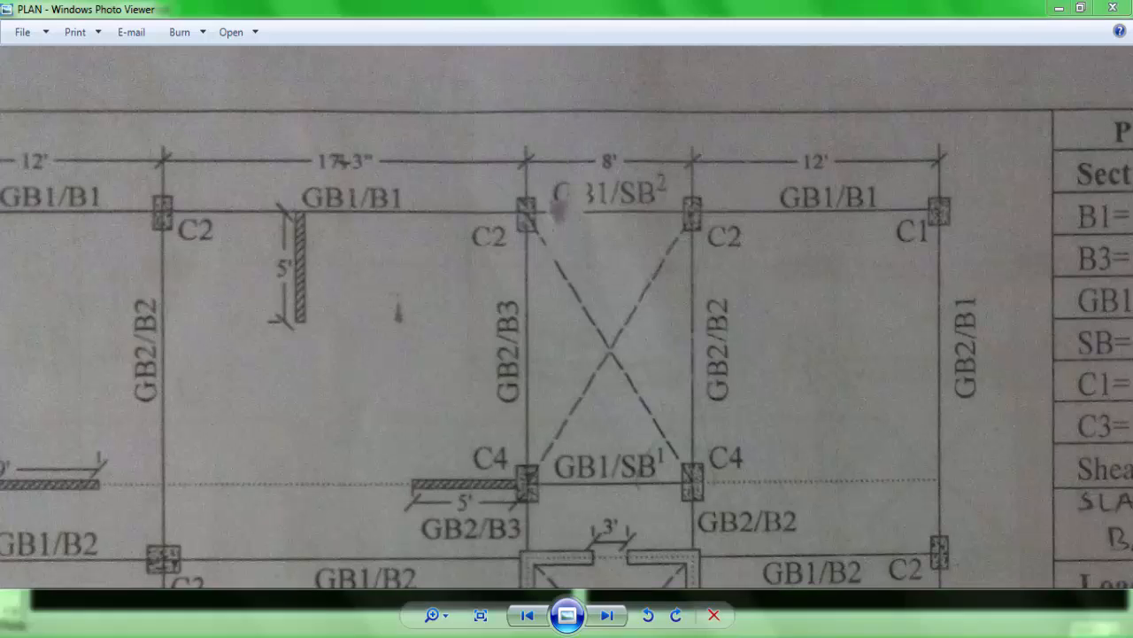
left_click(306, 635)
left_click(422, 219)
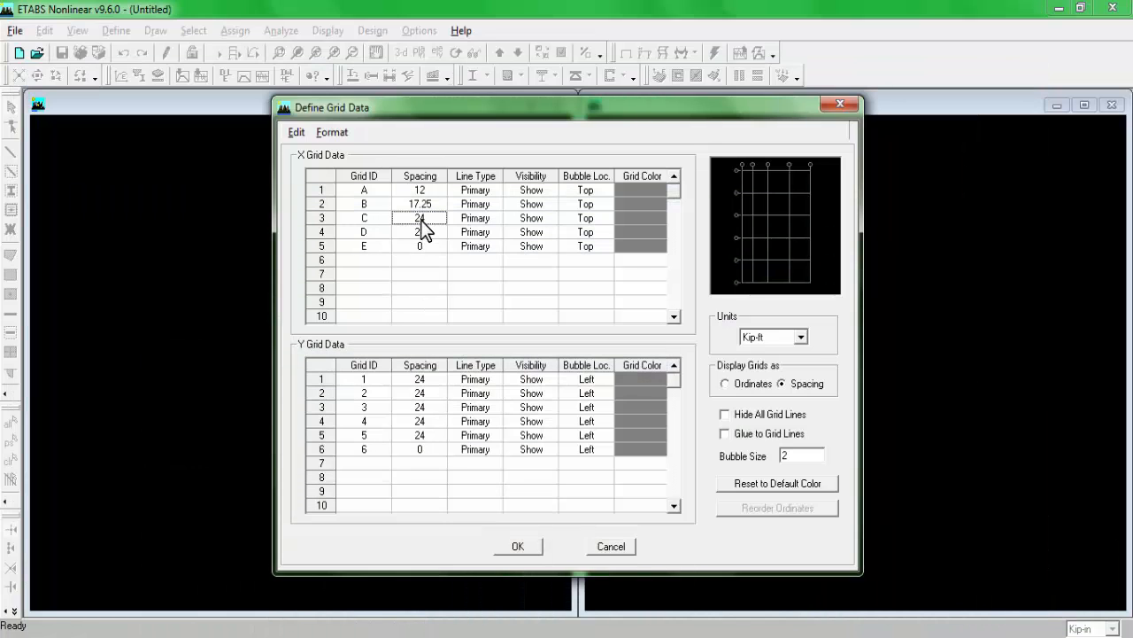
type("8")
left_click(431, 234)
type("12")
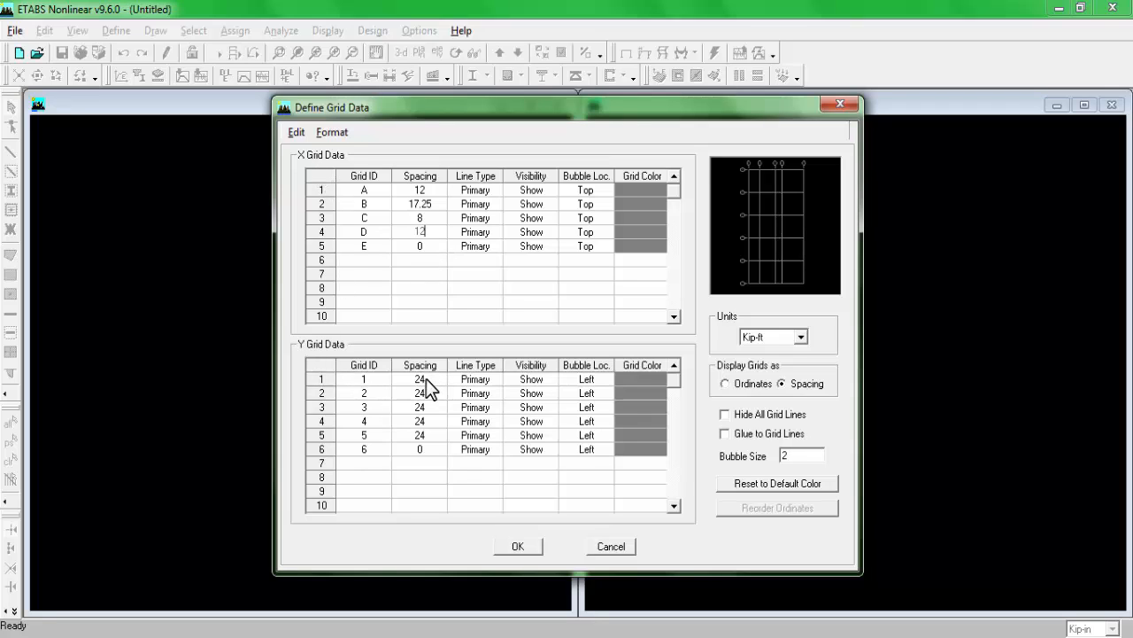
key("Return")
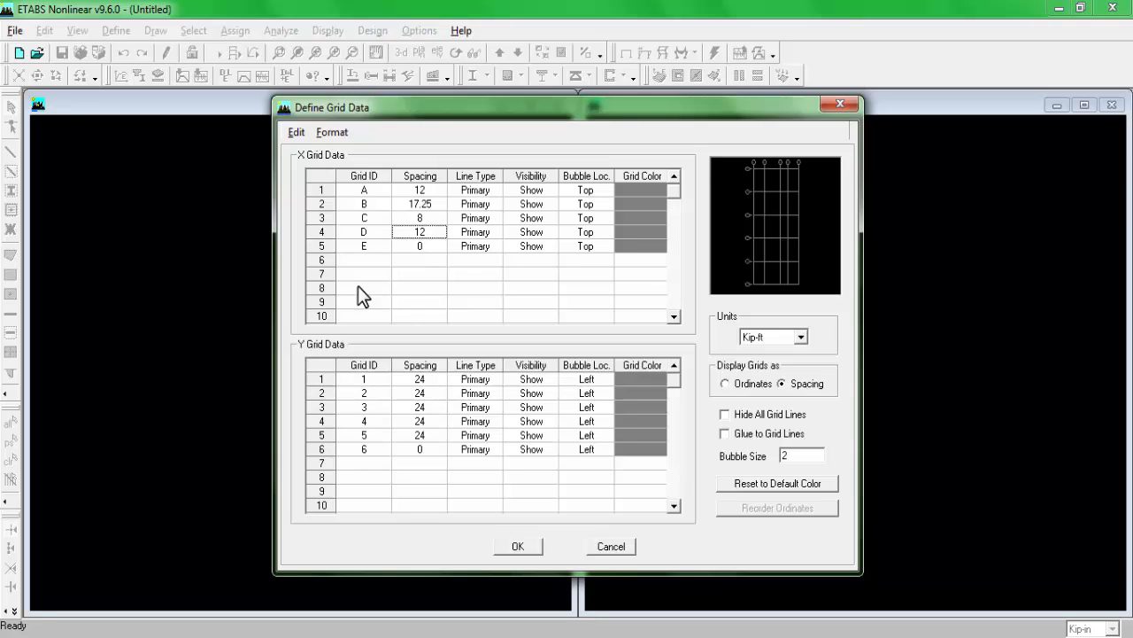
Step: Consult the plan's vertical dimensions and set the Y grid spacing of line 1 to 6 ft
left_click(423, 381)
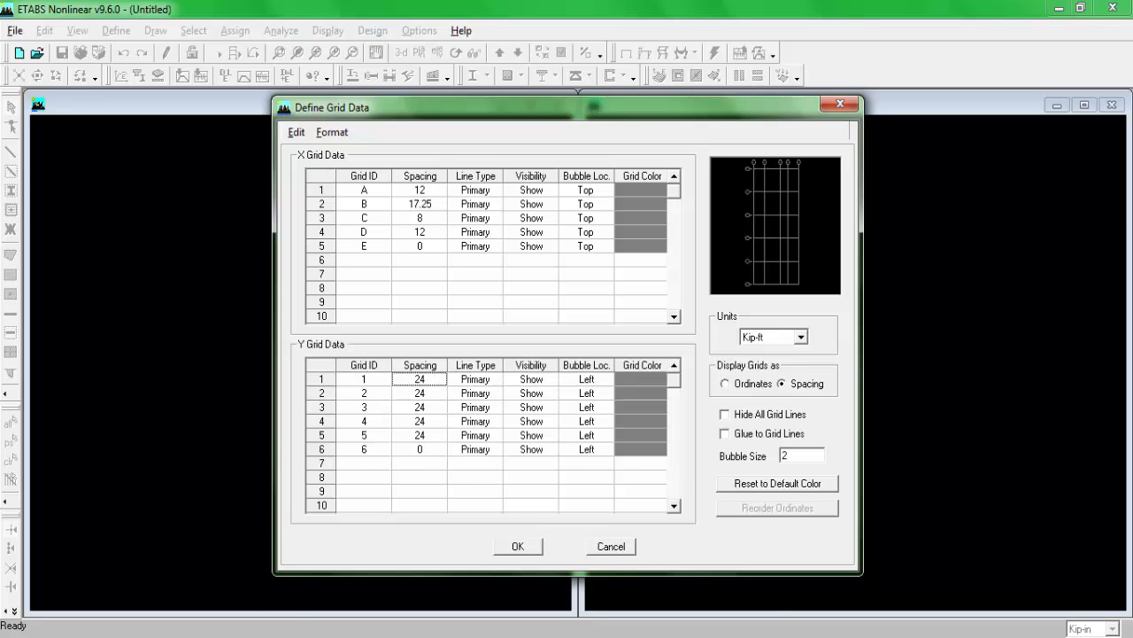
key("alt+Tab")
scroll(341, 394, "down", 3)
left_click_drag(310, 364, 327, 313)
scroll(75, 431, "up", 1)
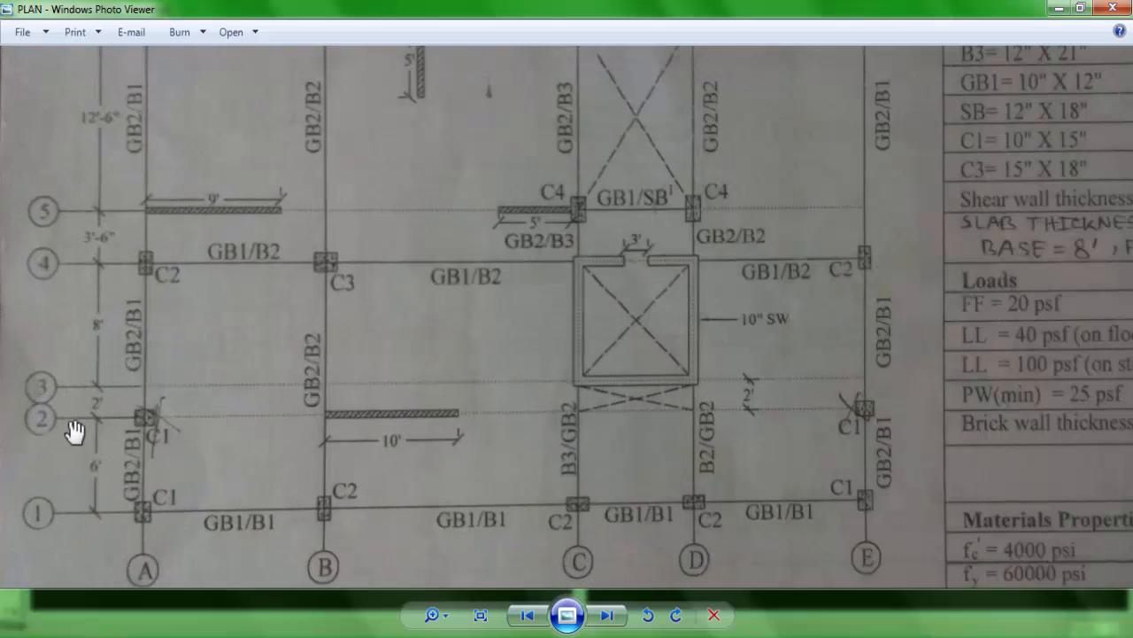
left_click_drag(151, 427, 161, 477)
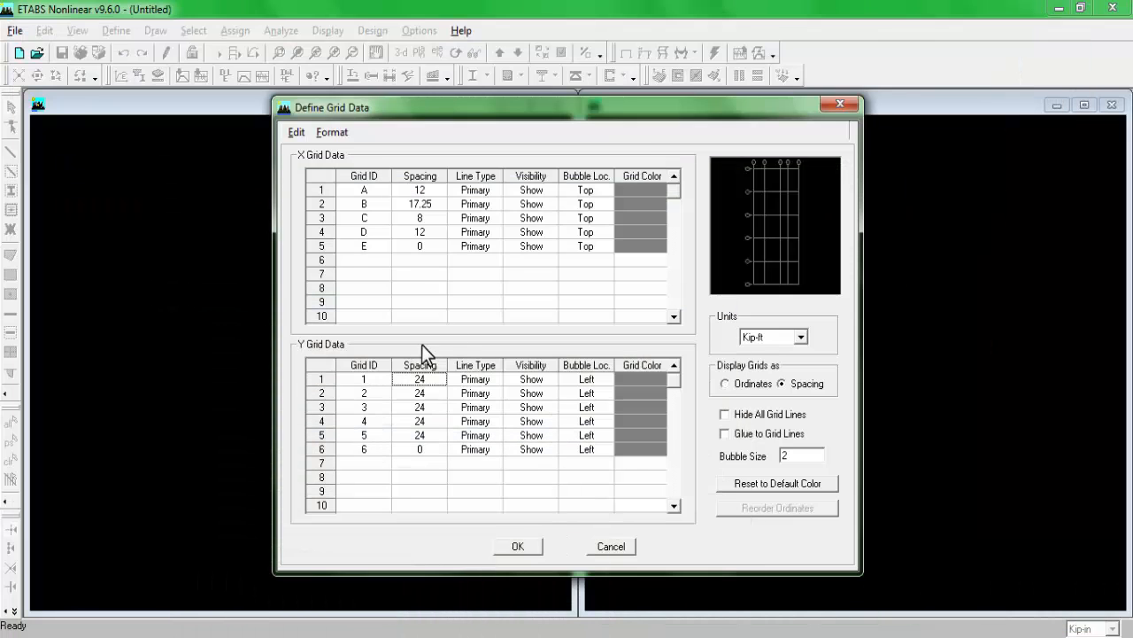
type("6")
key("Return")
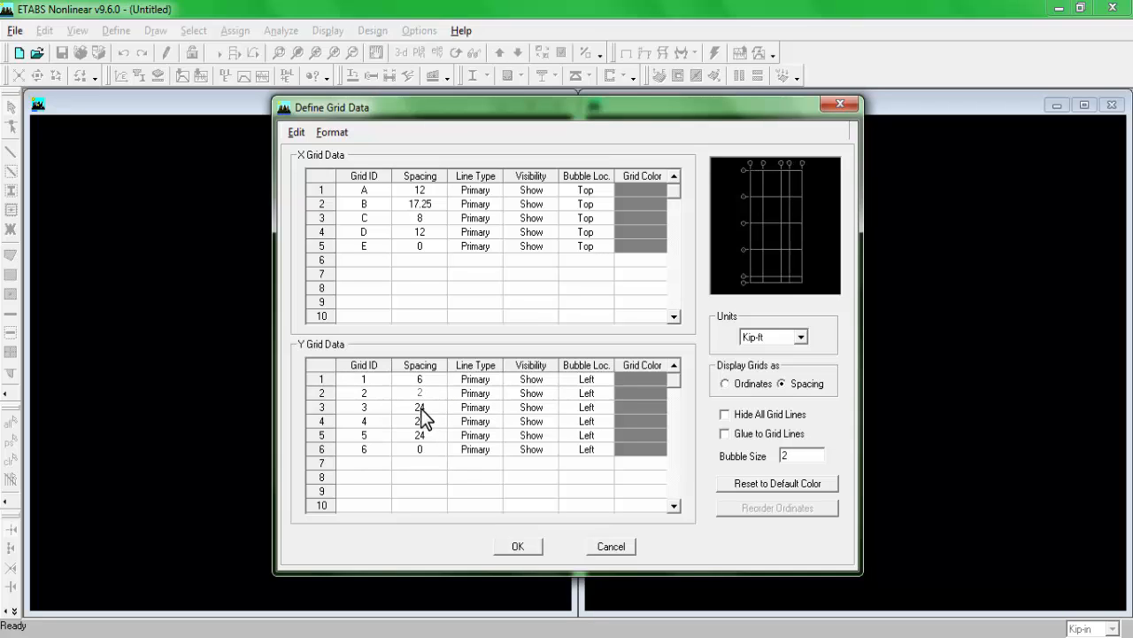
Step: Following the plan's vertical dimensions, set the Y grid spacing of lines 2 to 5 to 2, 8, 3.5 and 12.5 ft and accept the grid data
key("Return")
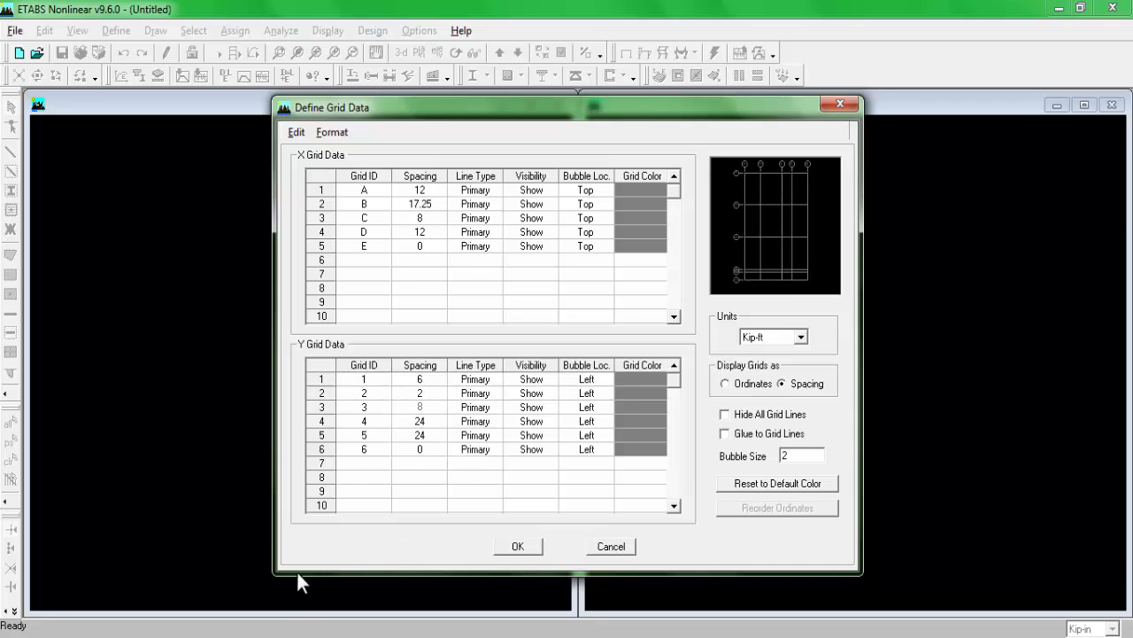
left_click(301, 625)
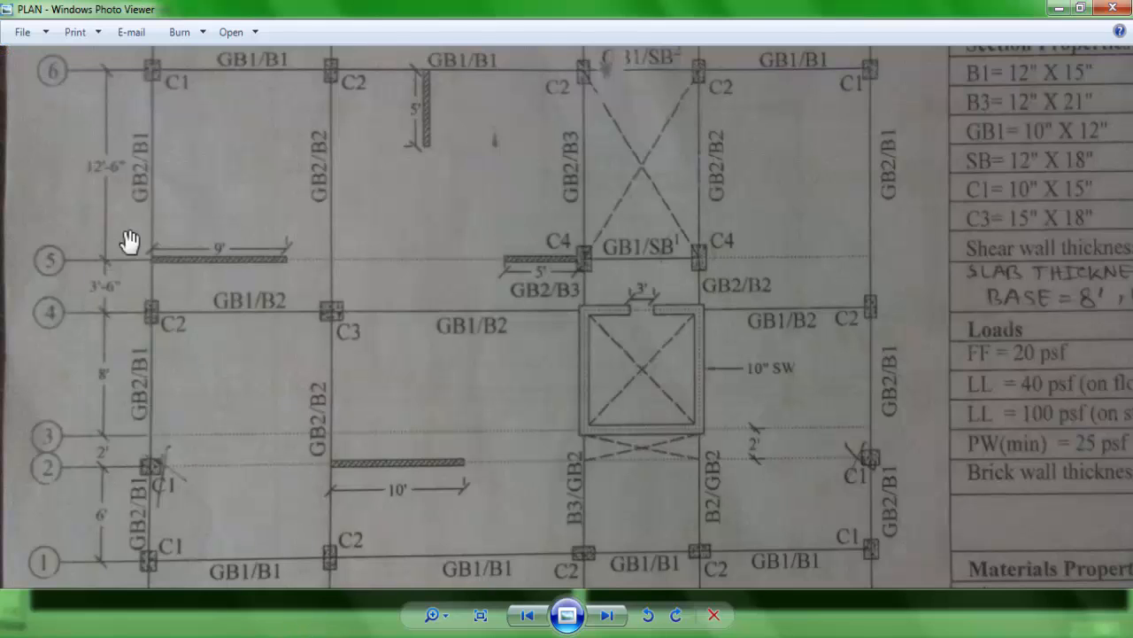
left_click_drag(211, 252, 220, 291)
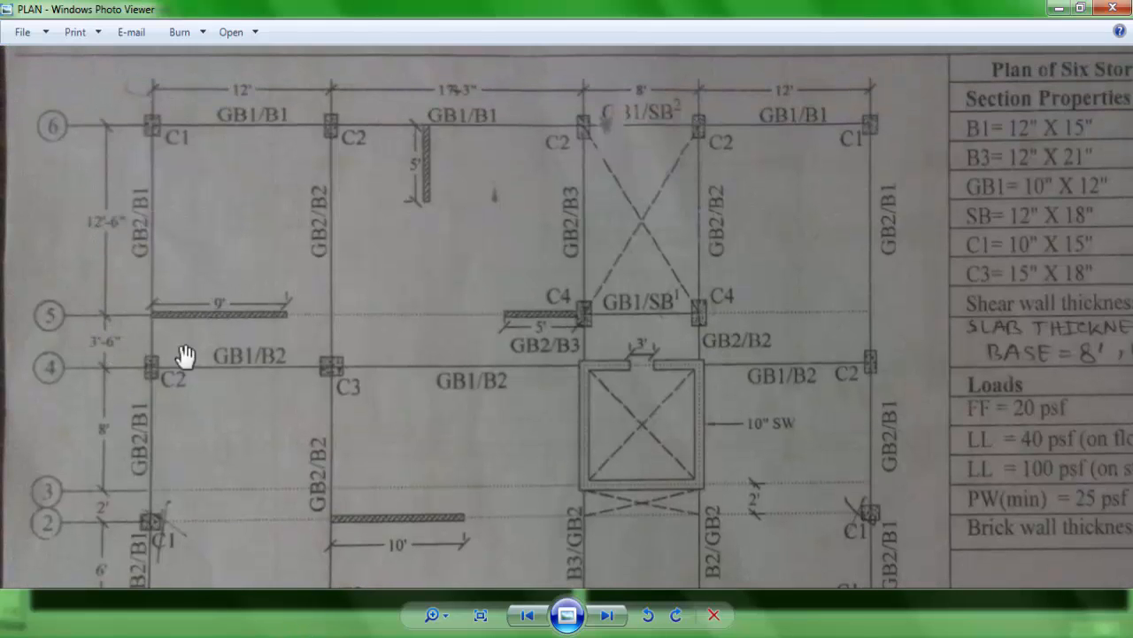
left_click(281, 631)
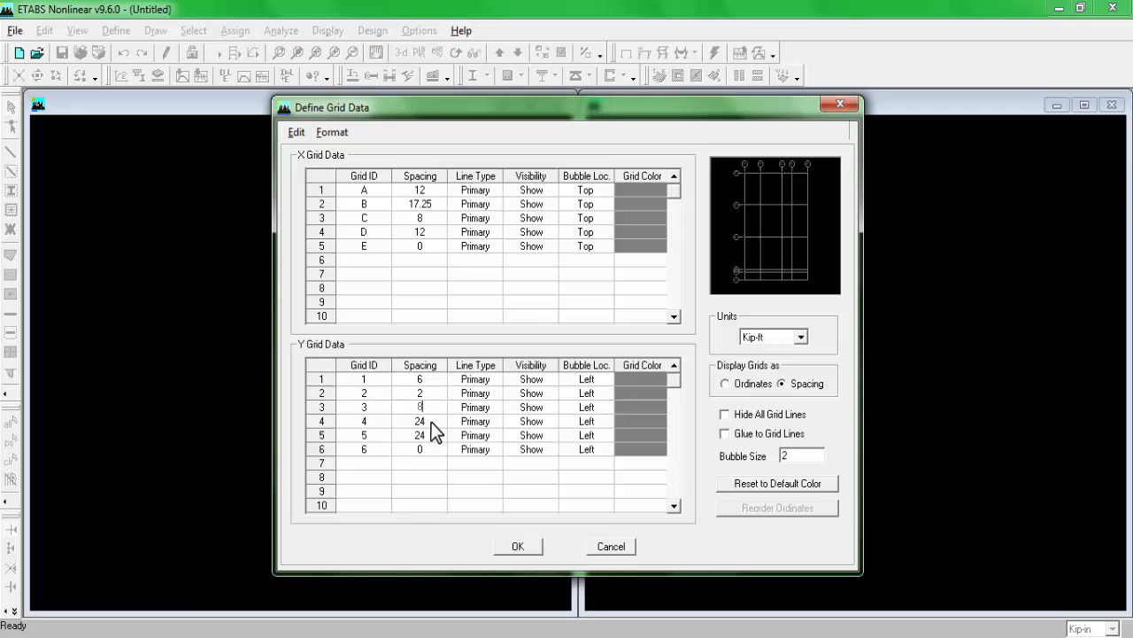
left_click(431, 421)
type("3.5")
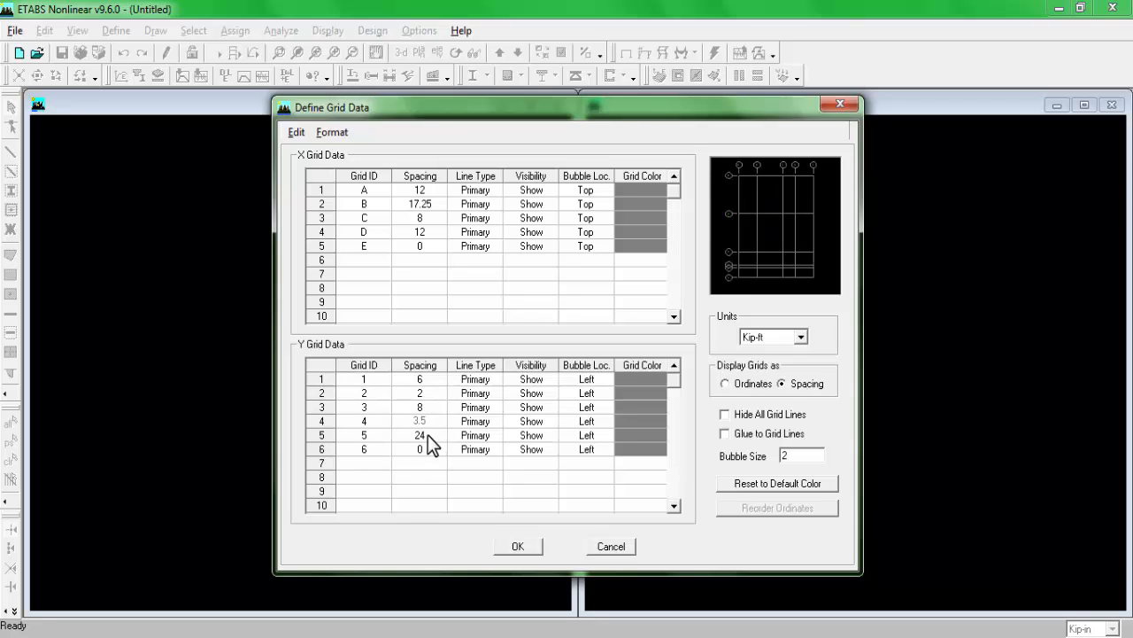
left_click(428, 434)
type("12.5")
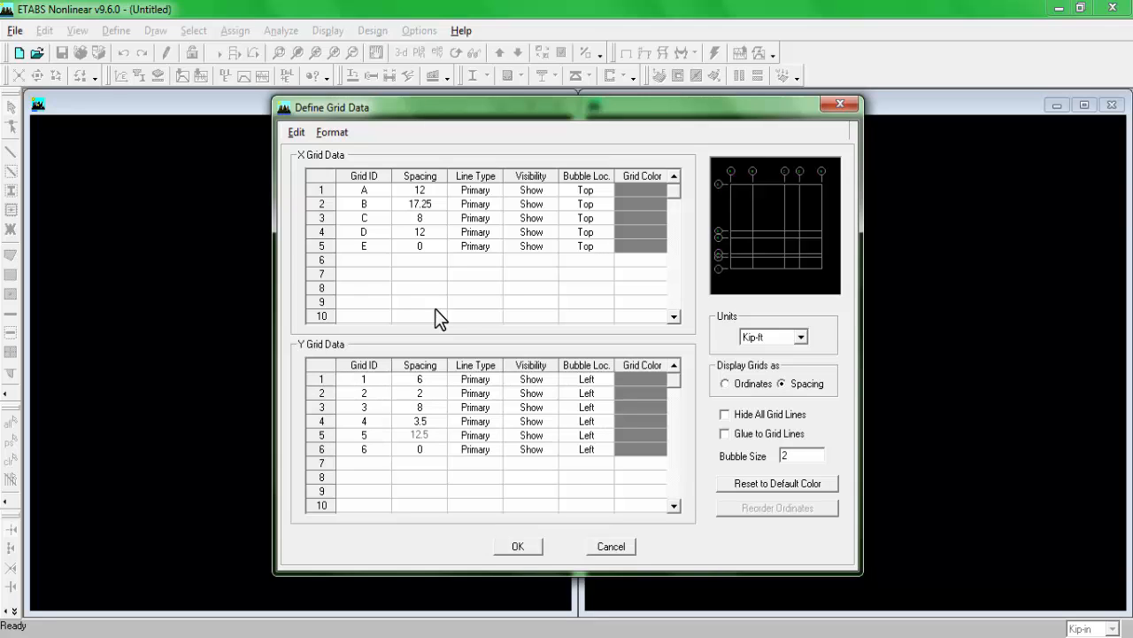
left_click(518, 547)
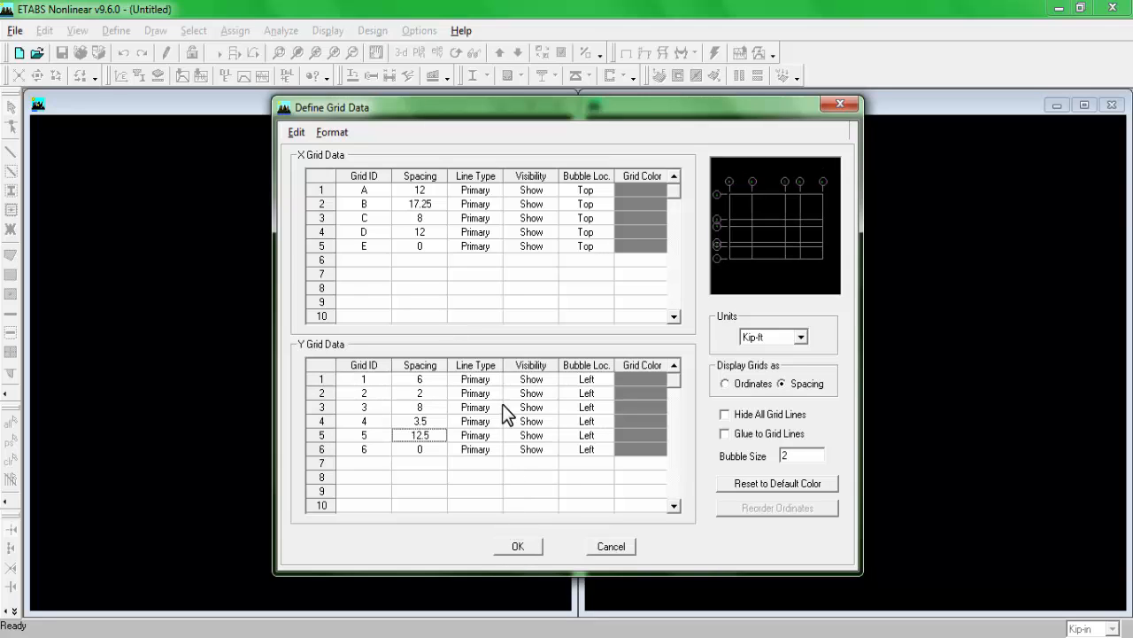
left_click(522, 545)
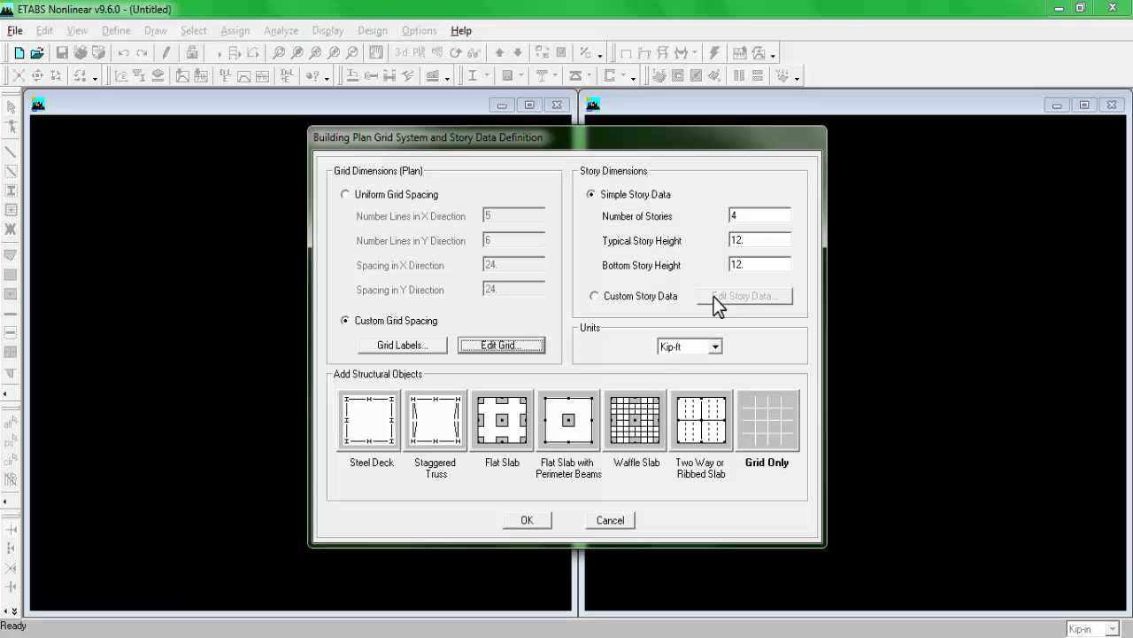
Step: Consult the title and notes on the plan drawing and set the number of stories to 2
double_click(761, 216)
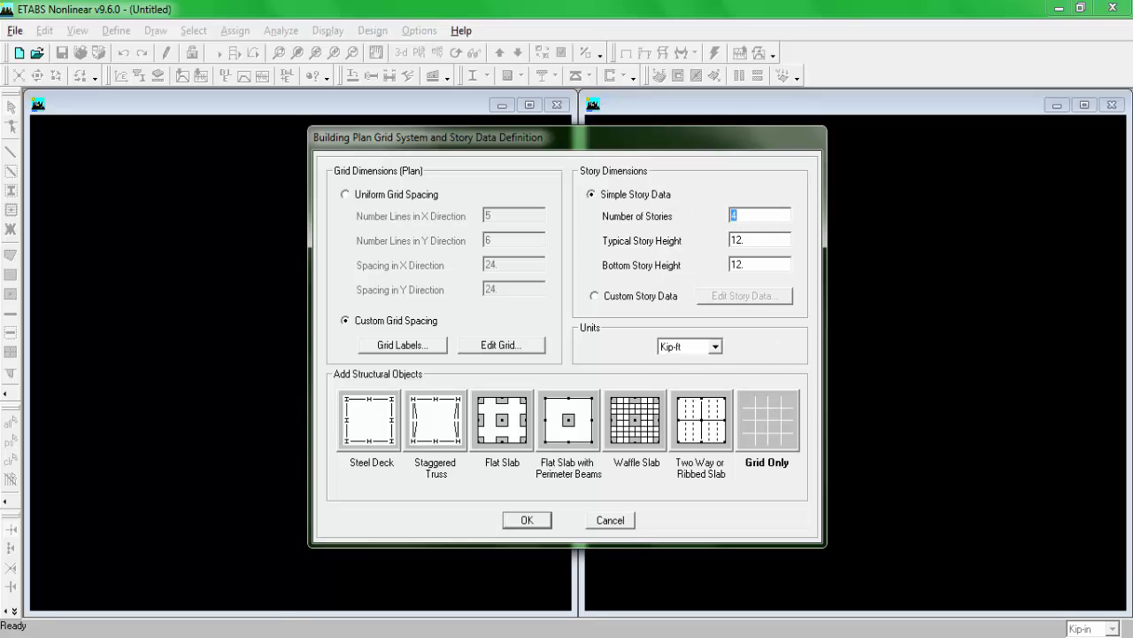
left_click(275, 635)
scroll(771, 133, "up", 3)
left_click_drag(772, 134, 329, 241)
scroll(921, 169, "down", 1)
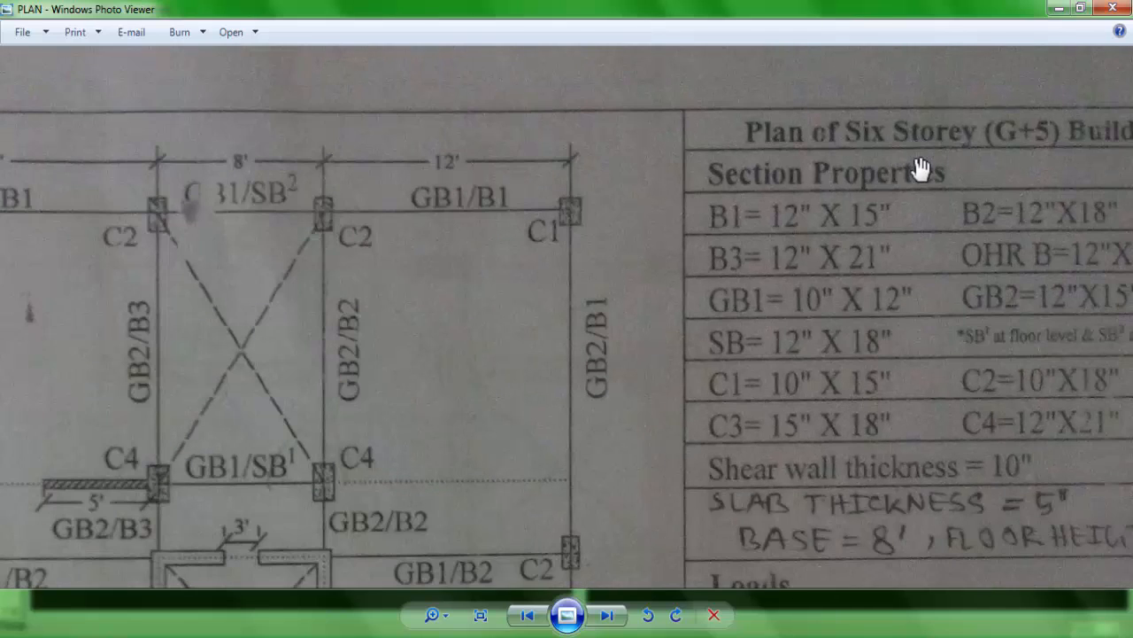
left_click_drag(933, 174, 698, 208)
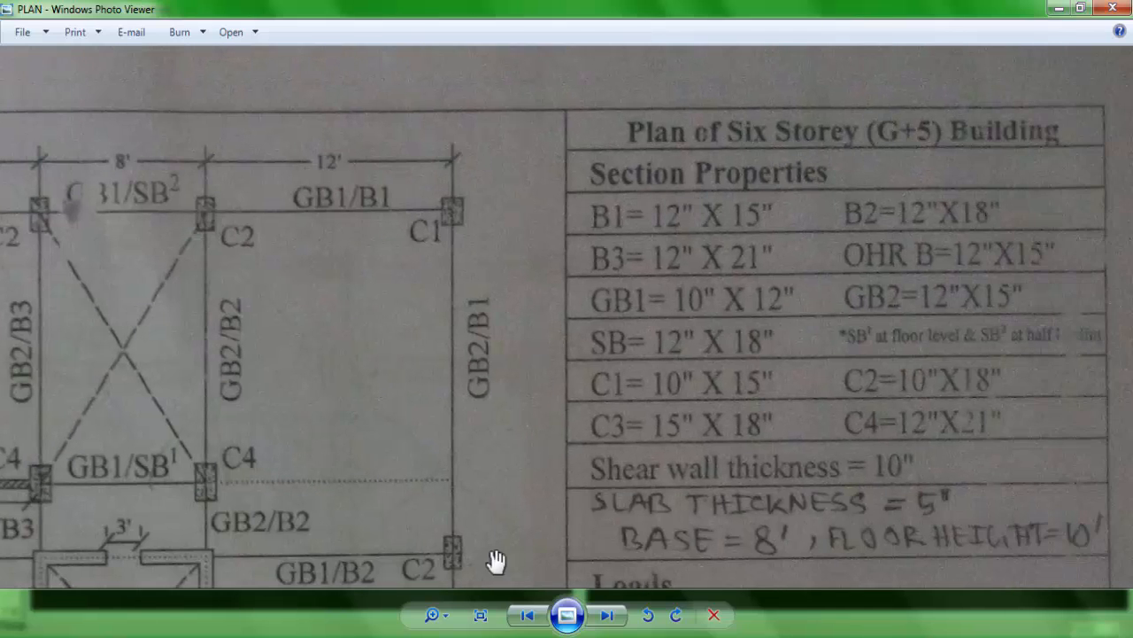
left_click(296, 636)
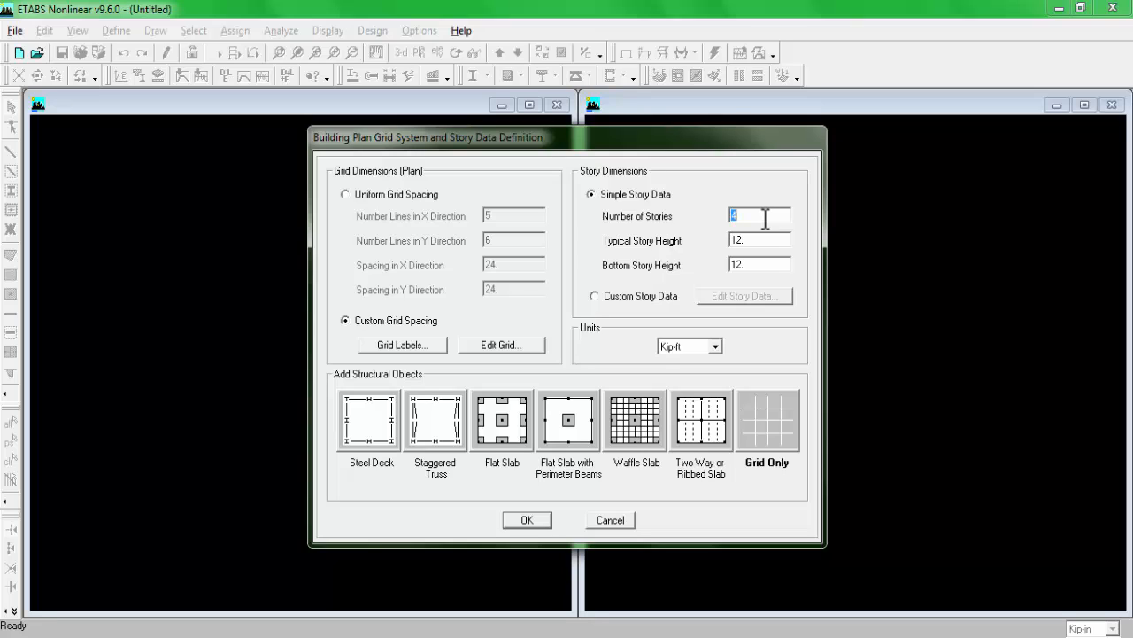
type("2")
Step: Consult the floor height note on the plan drawing and set the typical story height to 10 ft
left_click(775, 243)
left_click(315, 636)
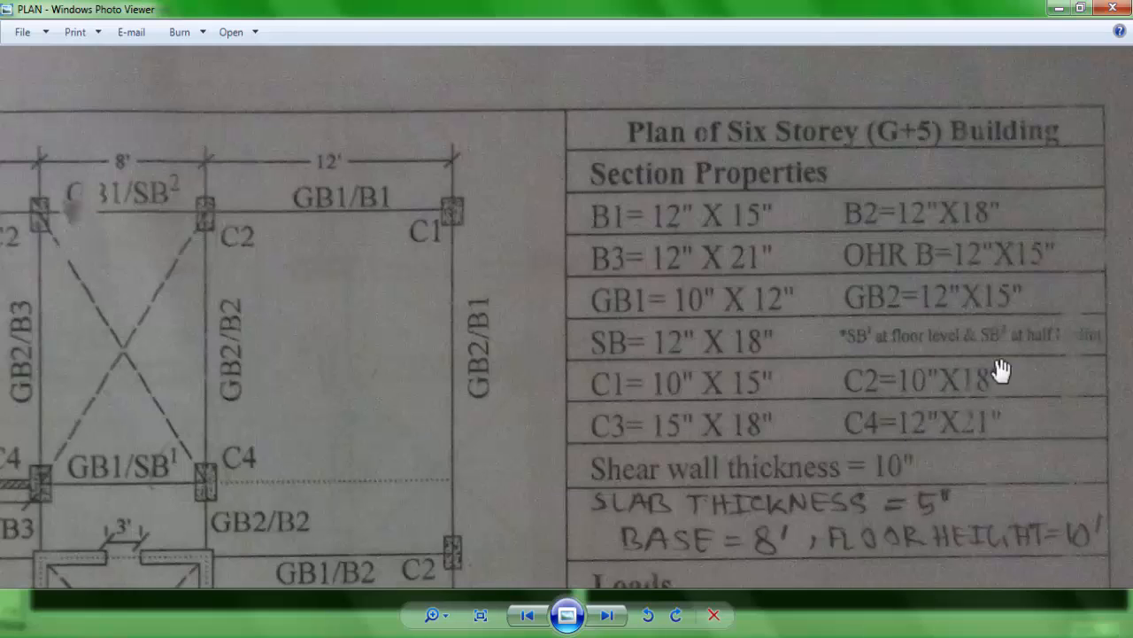
scroll(1025, 502, "down", 2)
scroll(1113, 354, "up", 2)
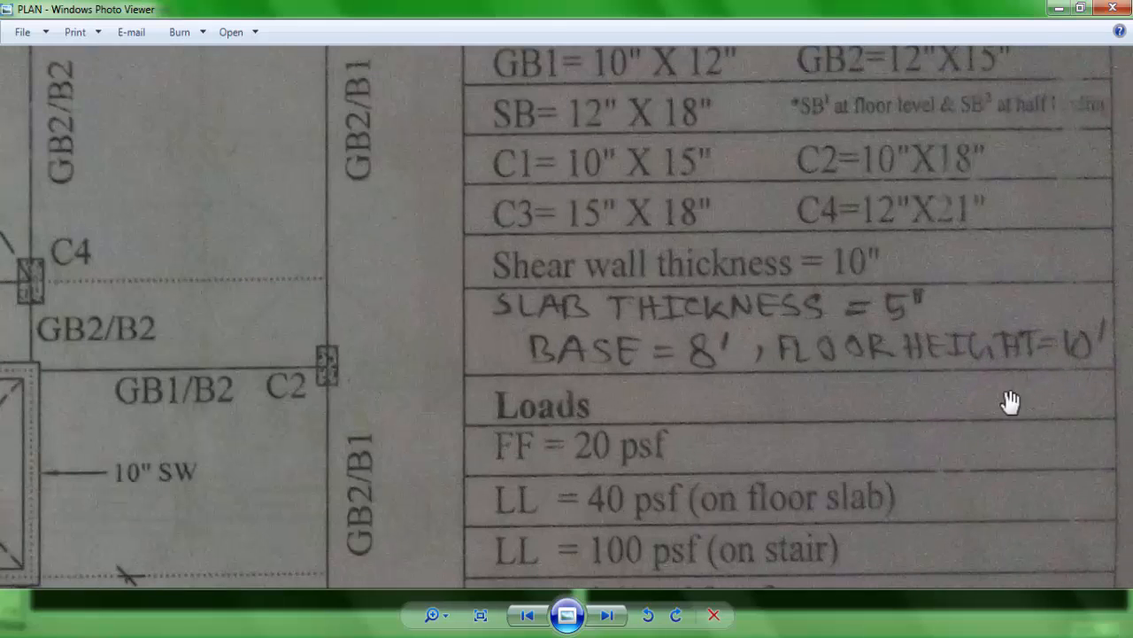
left_click(346, 636)
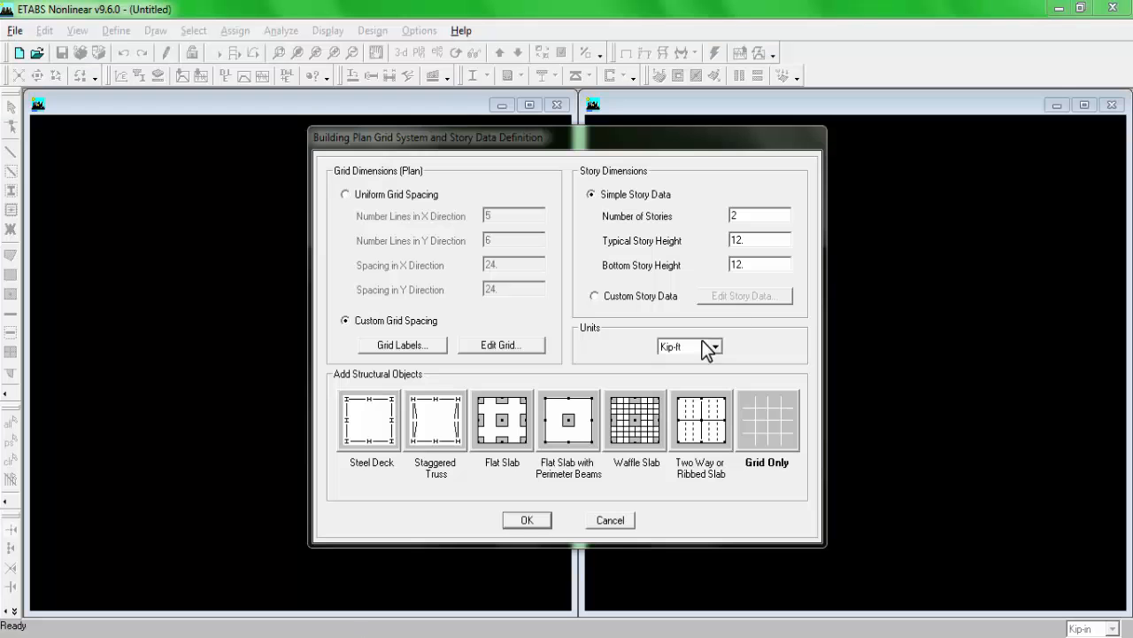
double_click(772, 241)
type("1")
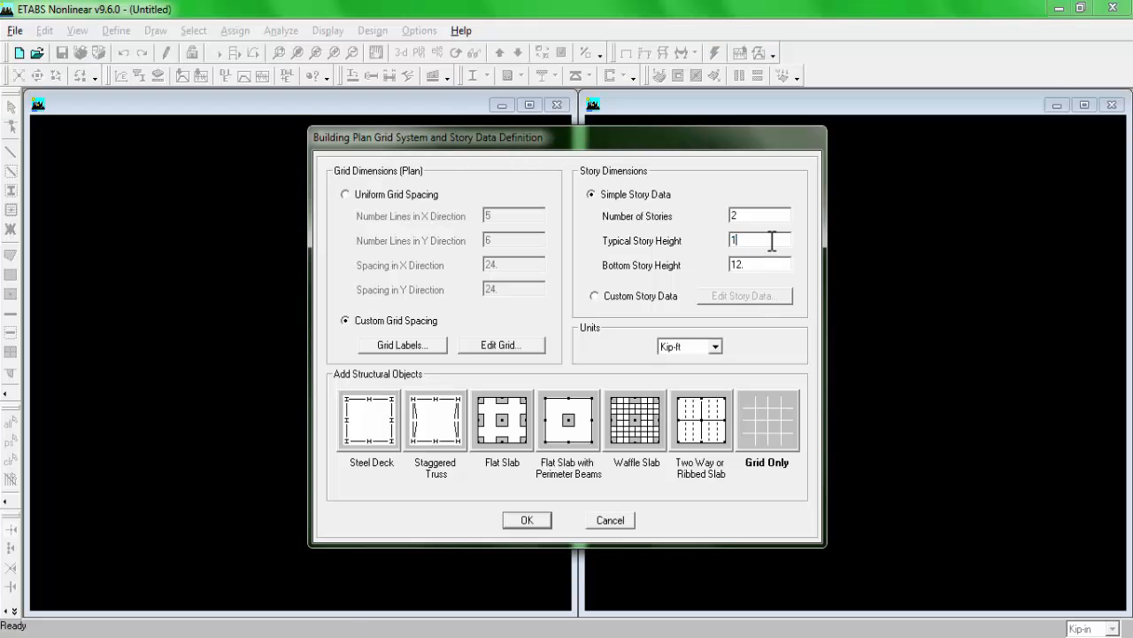
type("0")
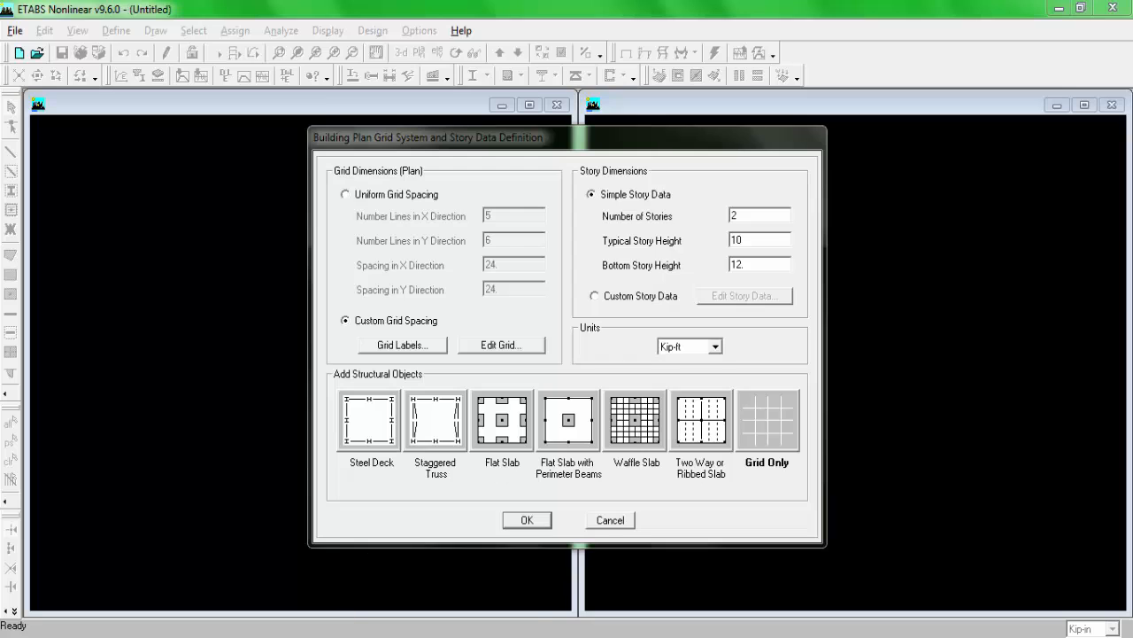
Step: Check the base height on the plan, set the bottom story height to 8 ft and create the grid-only model
left_click(371, 636)
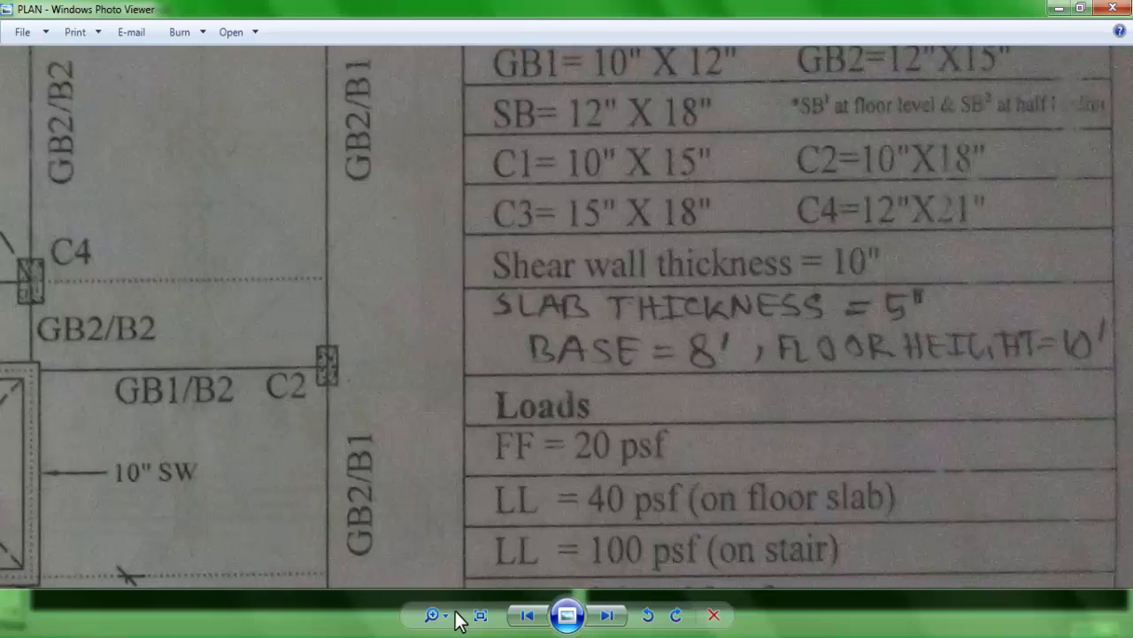
left_click(443, 635)
double_click(766, 267)
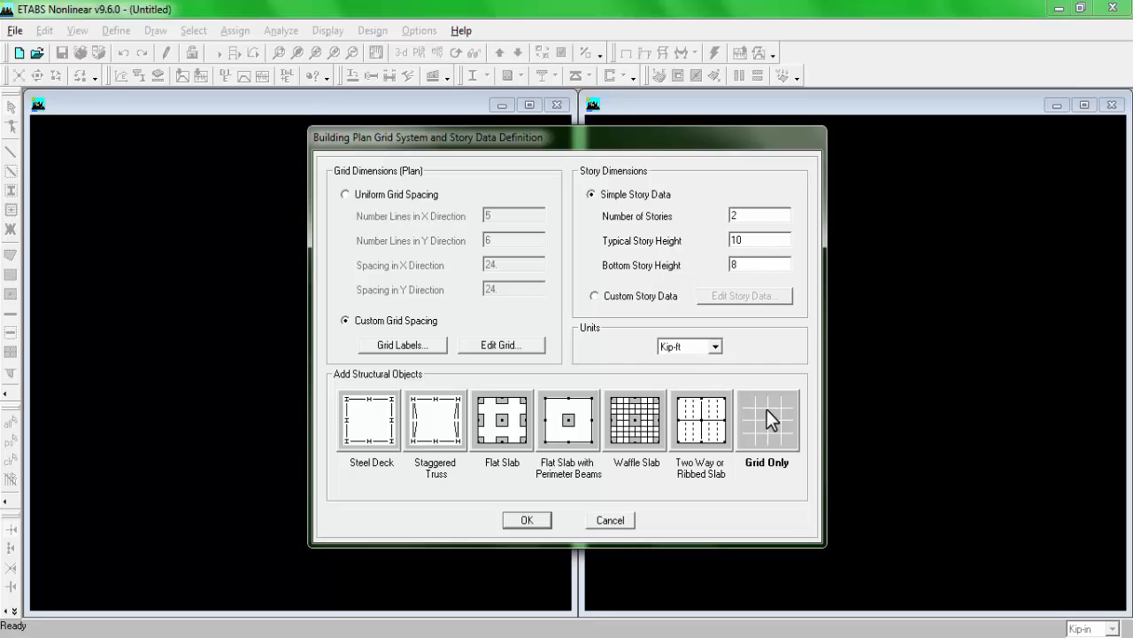
left_click(527, 520)
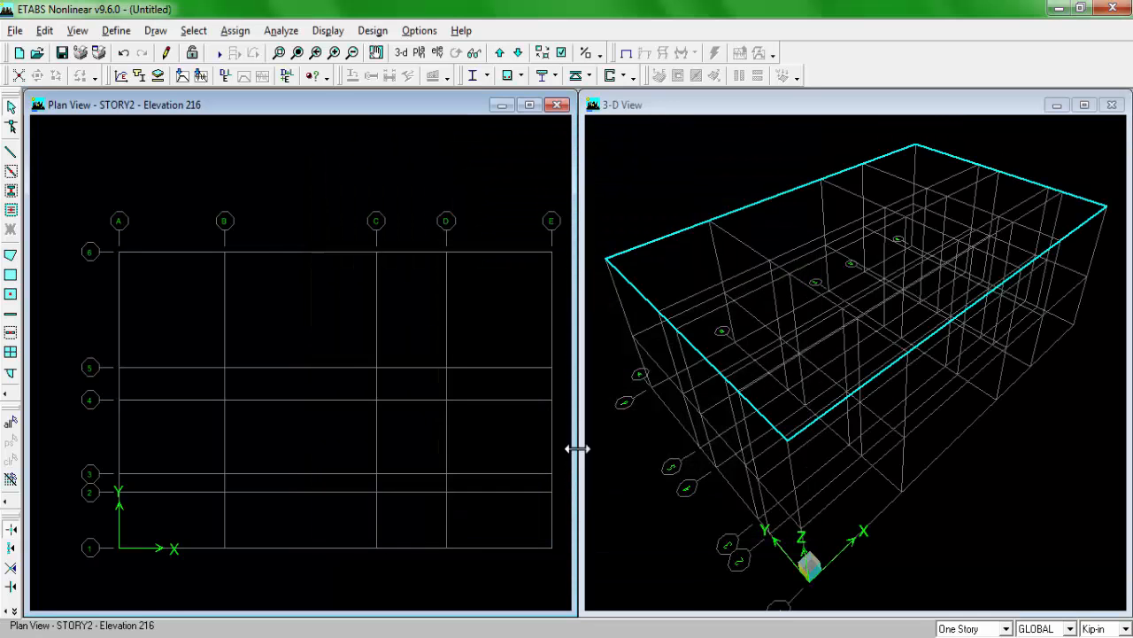
scroll(454, 349, "down", 1)
middle_click_drag(454, 348, 431, 349)
scroll(422, 351, "up", 1)
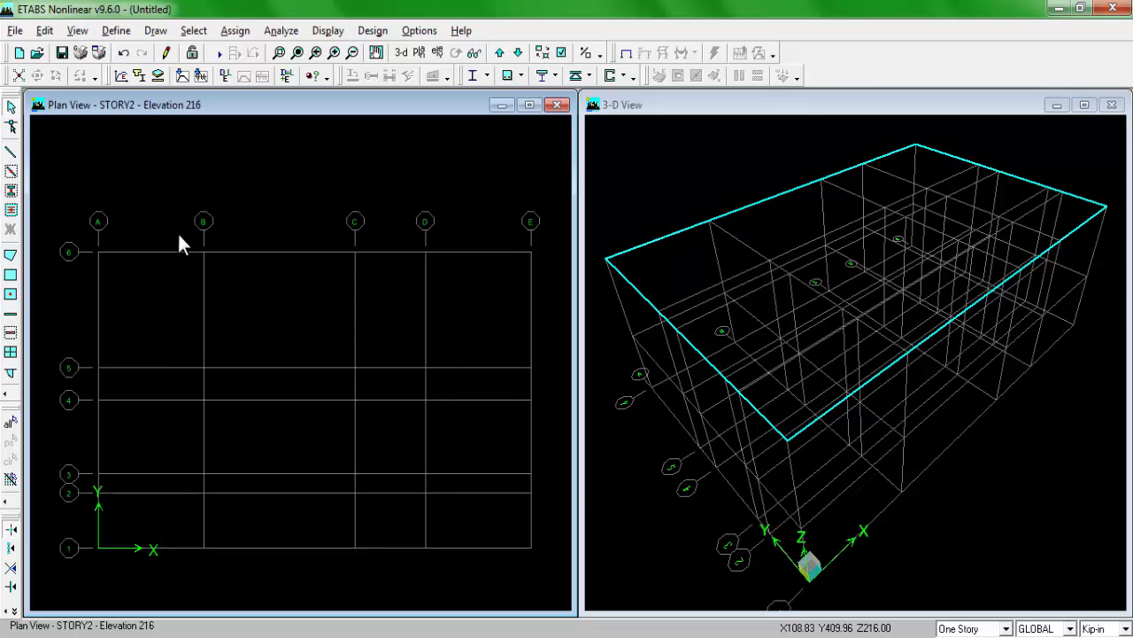
Step: Review the property data of the CONC material and accept the material definitions
left_click(116, 30)
left_click(168, 52)
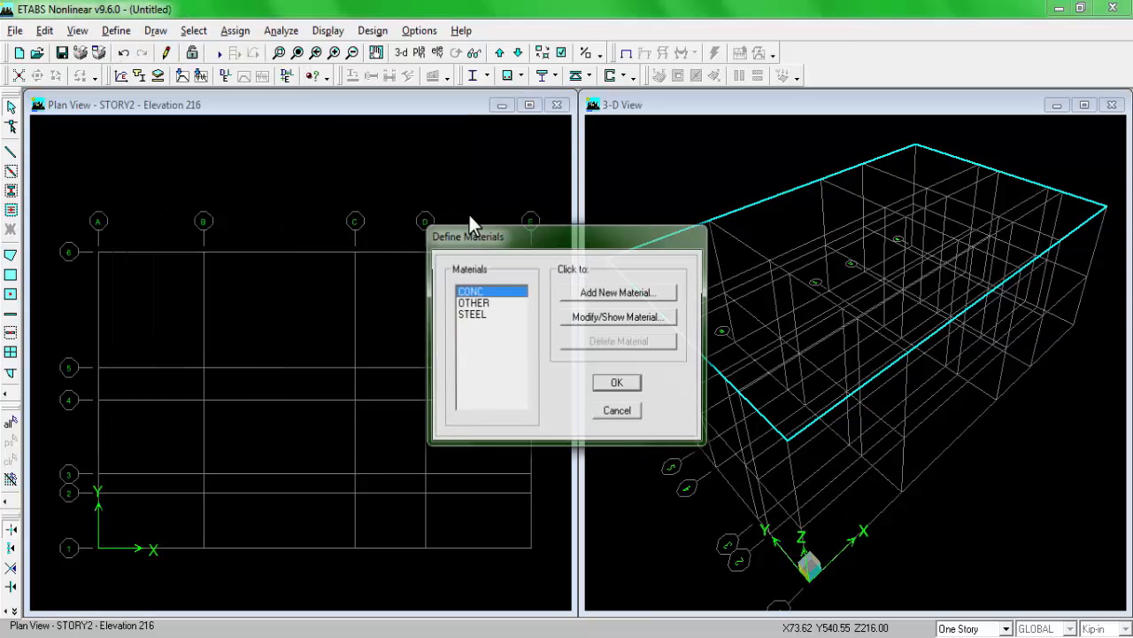
left_click(590, 318)
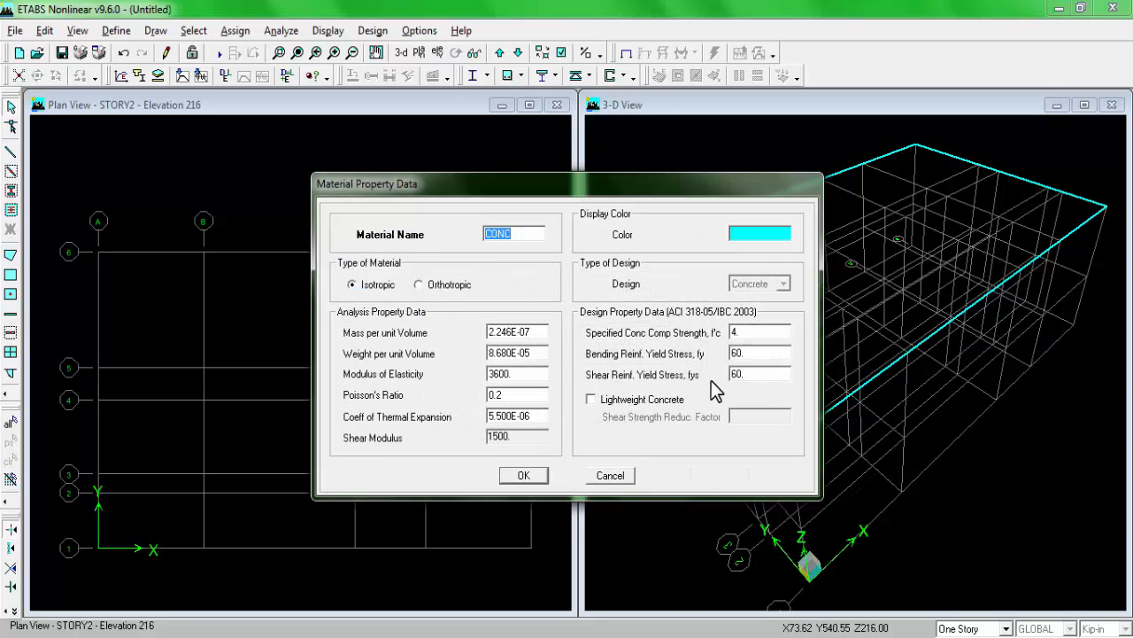
left_click(533, 476)
left_click(628, 384)
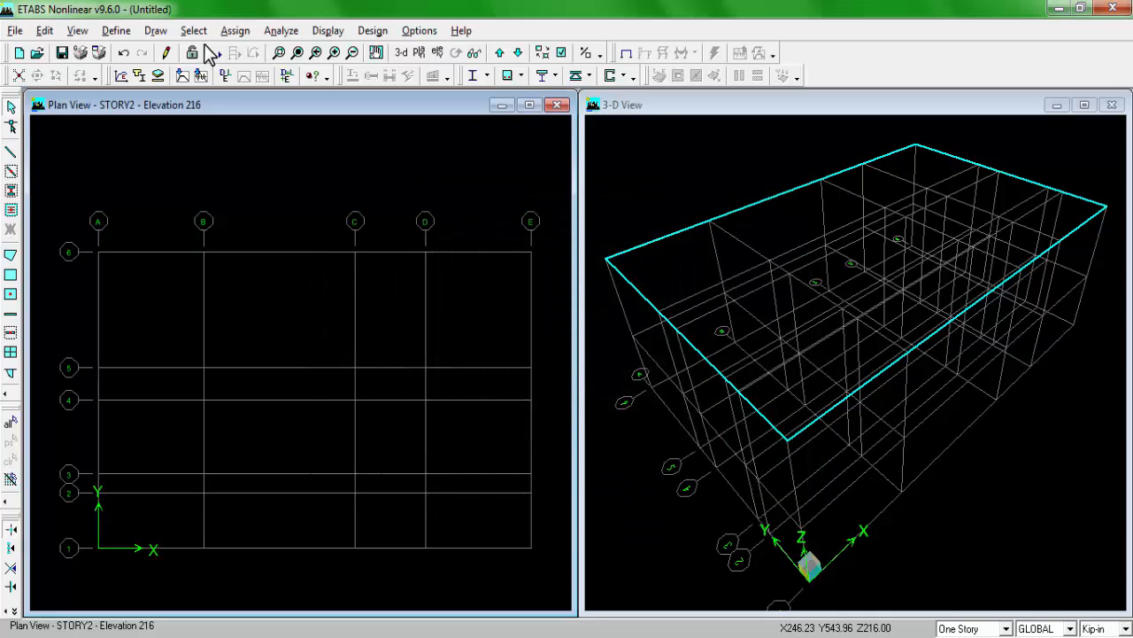
Step: Select the whole list of predefined frame sections in the frame properties and delete them
left_click(115, 31)
left_click(142, 71)
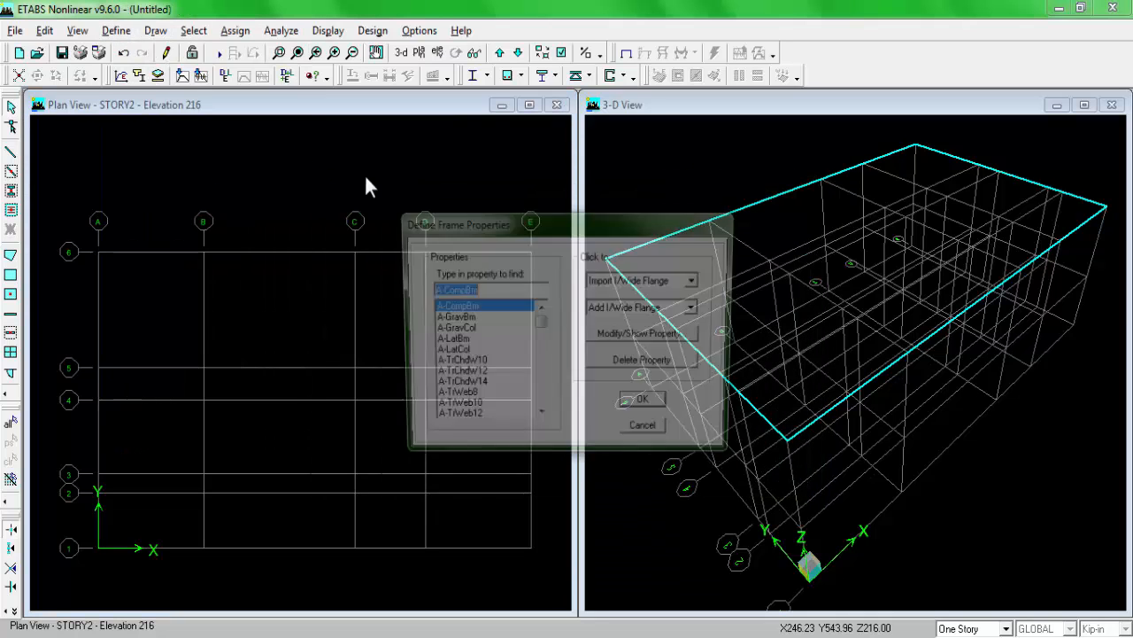
left_click_drag(542, 332, 538, 417)
left_click(479, 420)
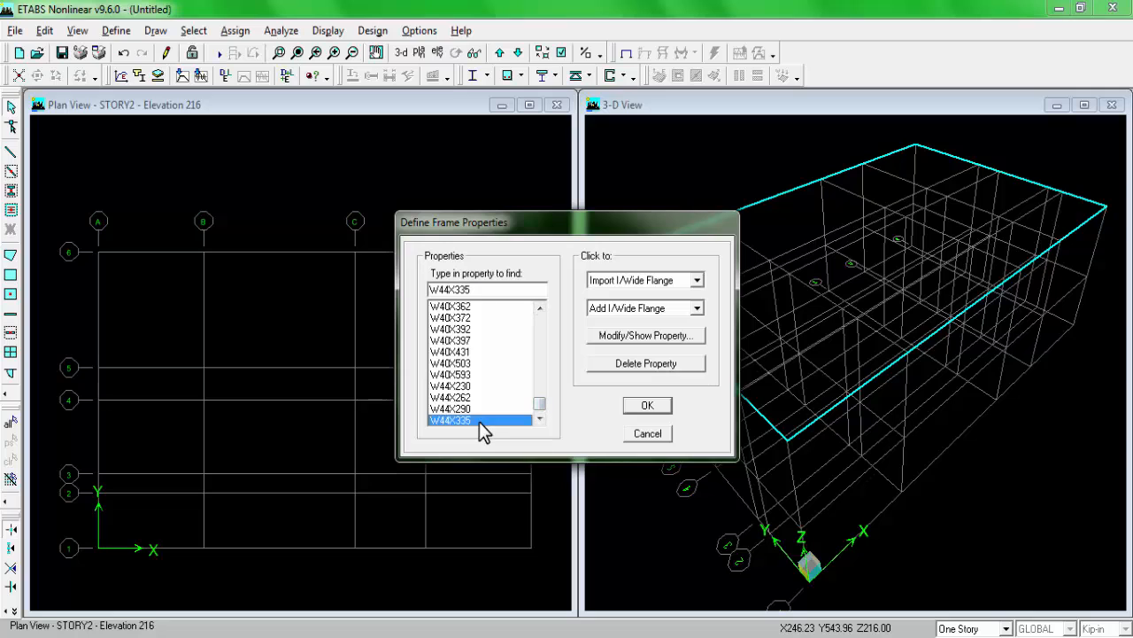
key("shift+Home")
left_click(634, 364)
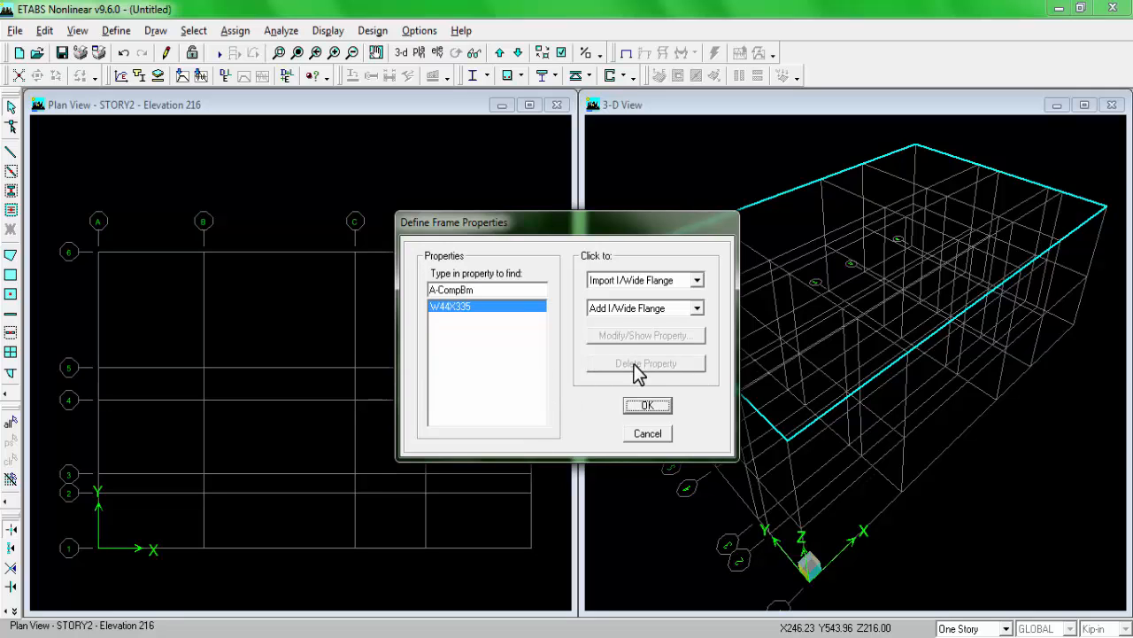
Step: Add a rectangular frame section named C1 with CONC as its material
left_click(656, 314)
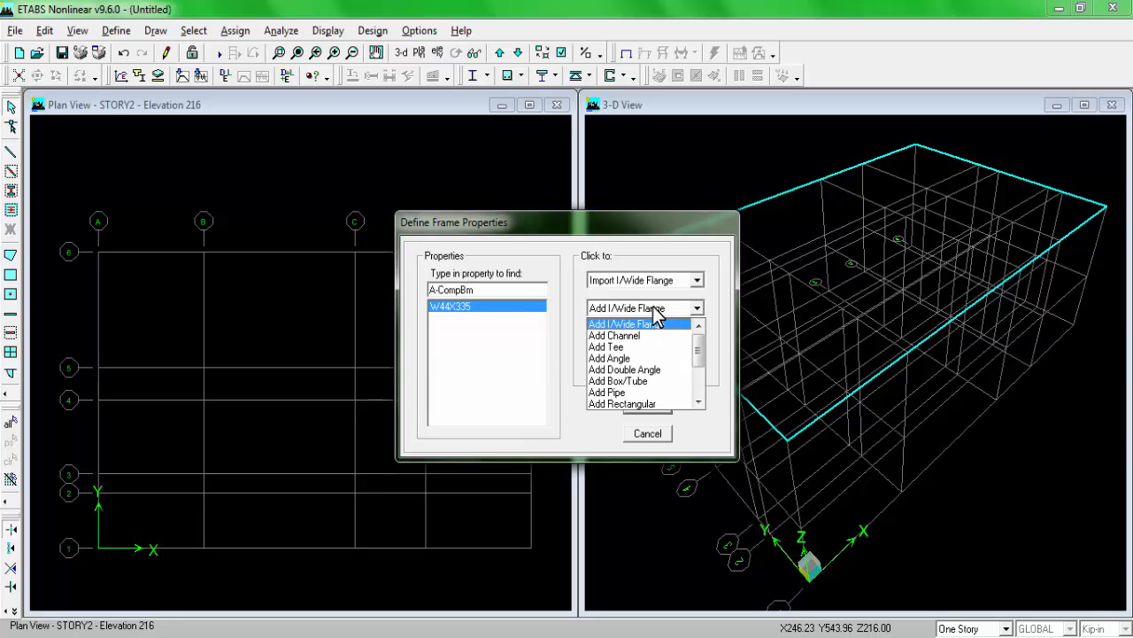
left_click(653, 404)
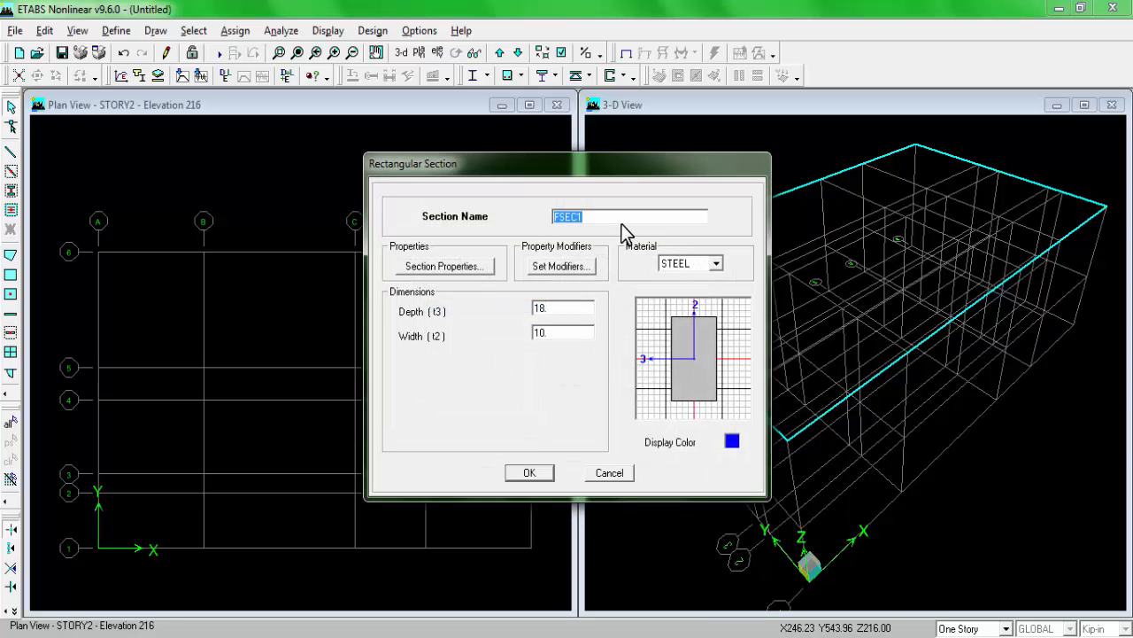
type("C1")
left_click(716, 263)
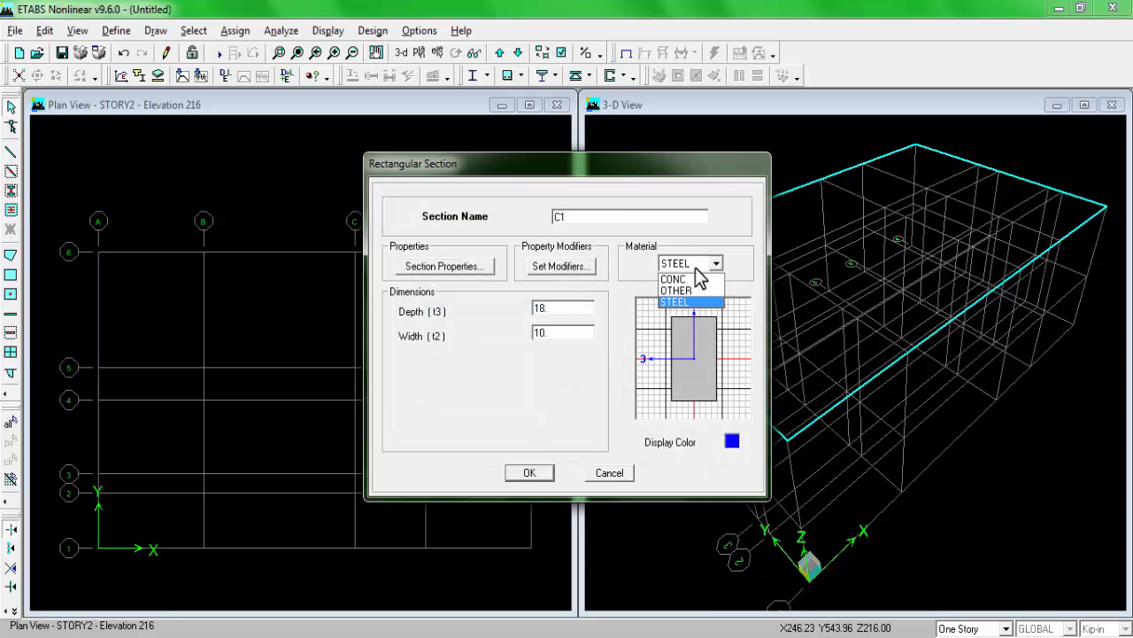
left_click(687, 279)
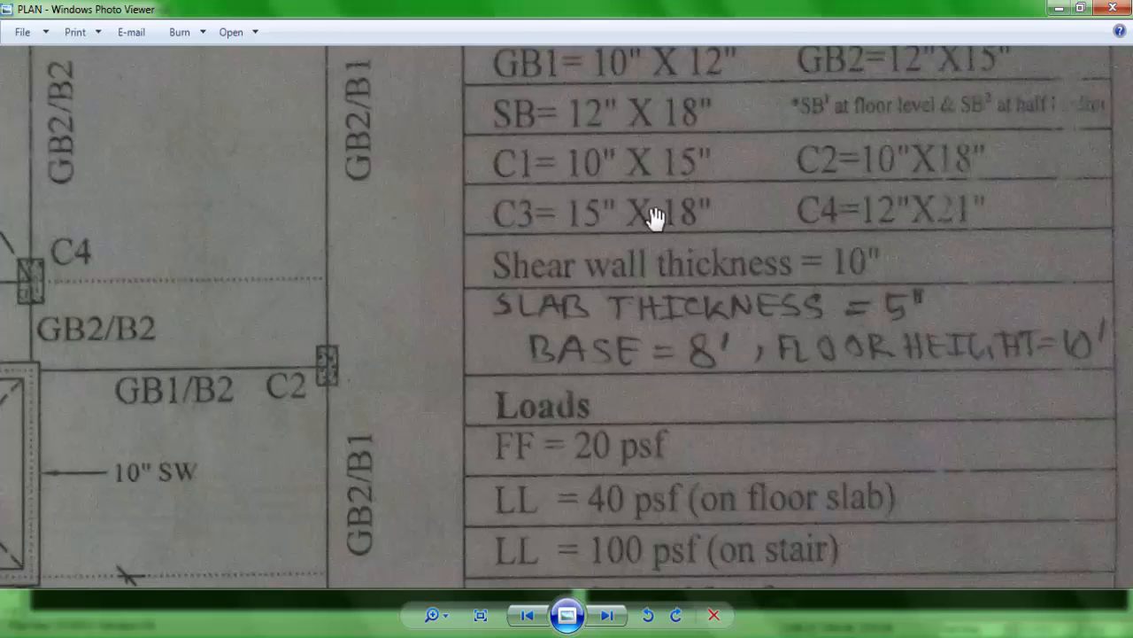
Step: Consult the section properties on the plan and set section C1's depth to 15 in and width to 10 in
scroll(709, 190, "down", 2)
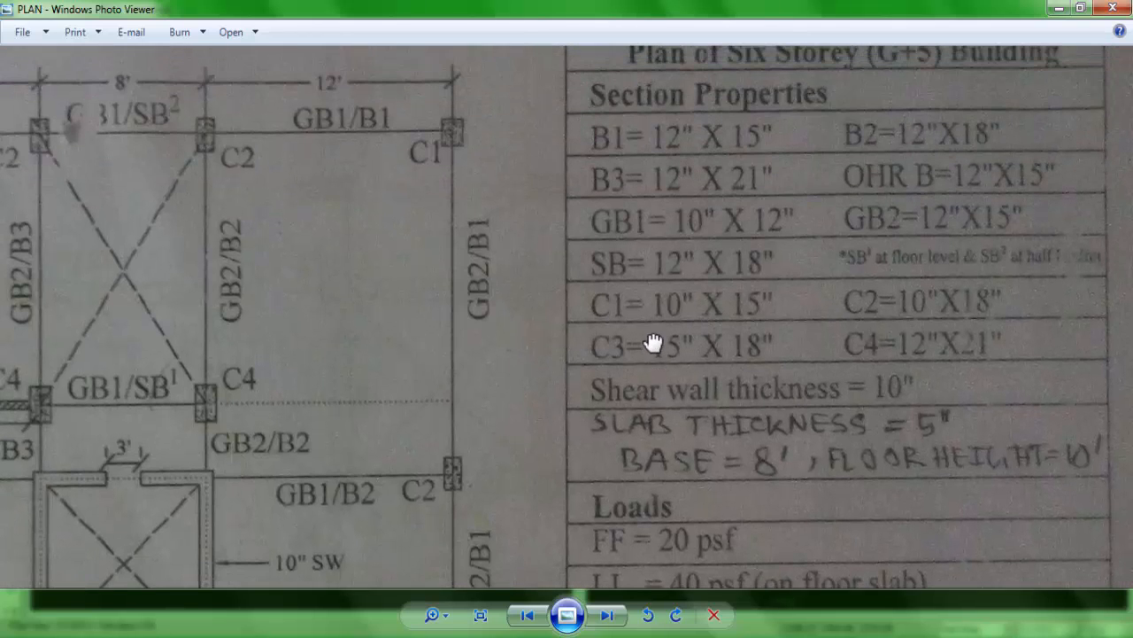
left_click_drag(835, 207, 822, 253)
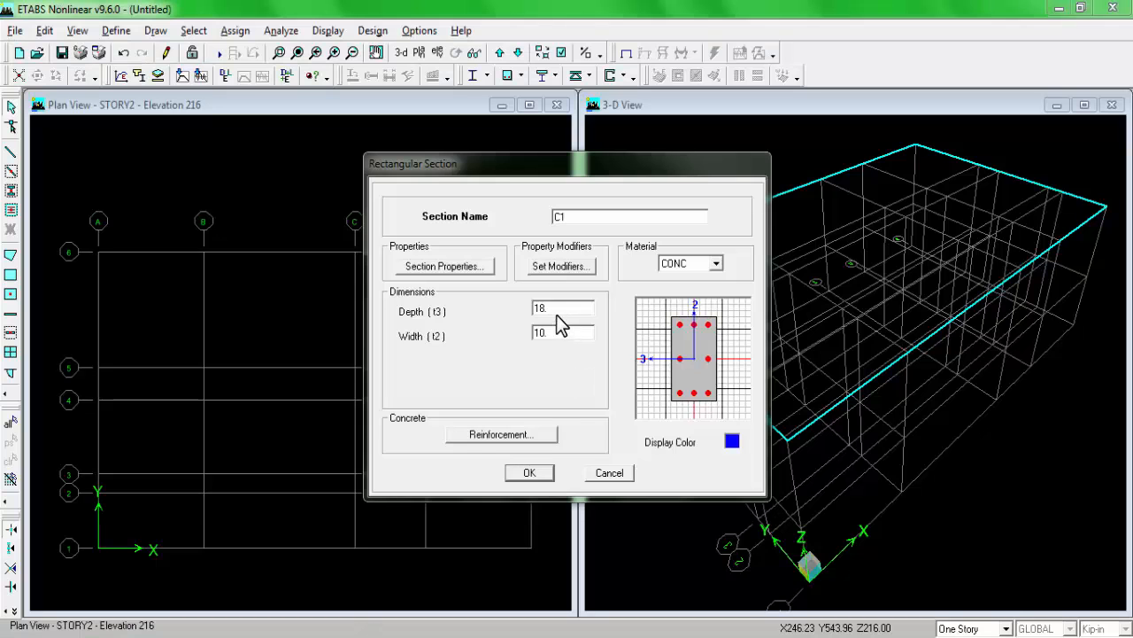
double_click(560, 309)
type("15")
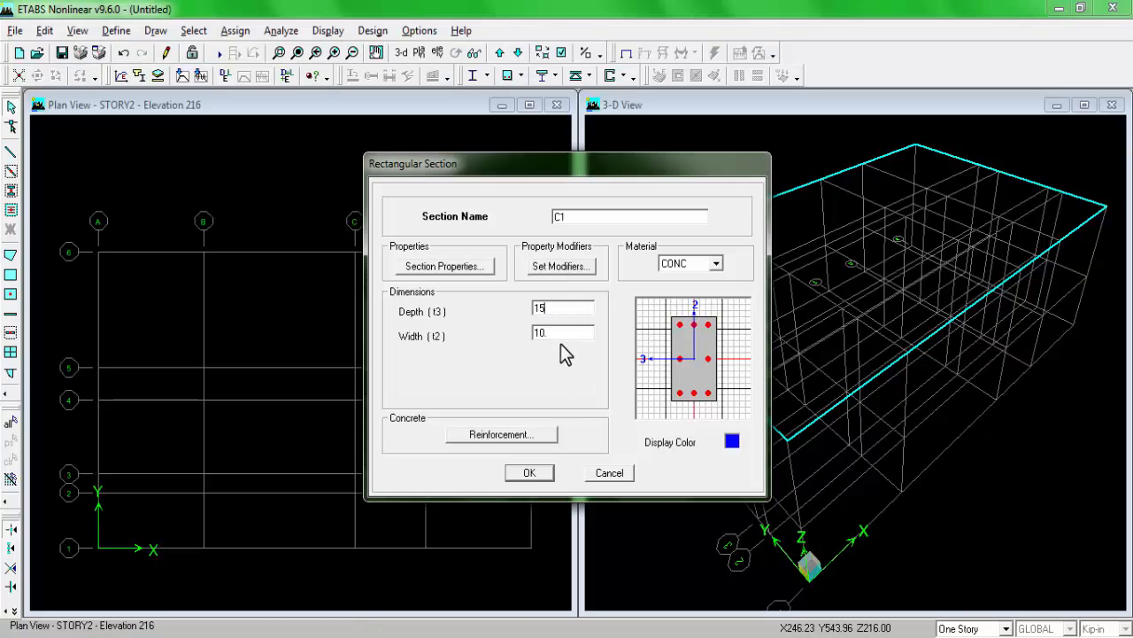
double_click(567, 333)
type("10")
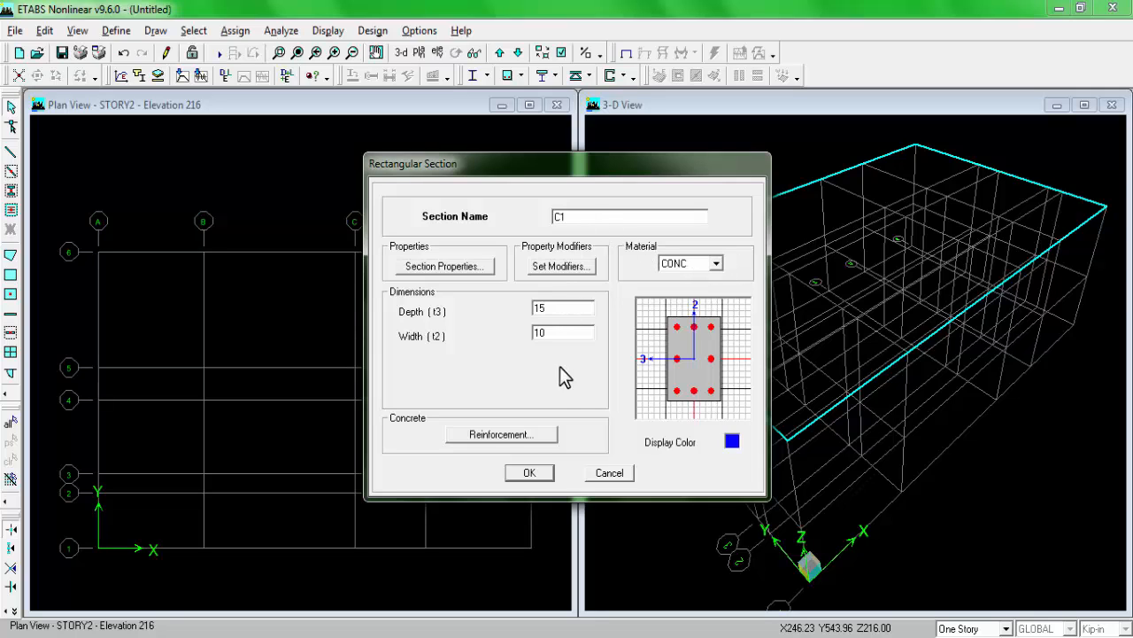
Step: Review section C1's column reinforcement data, leave it set to be designed, and accept the section
left_click(511, 437)
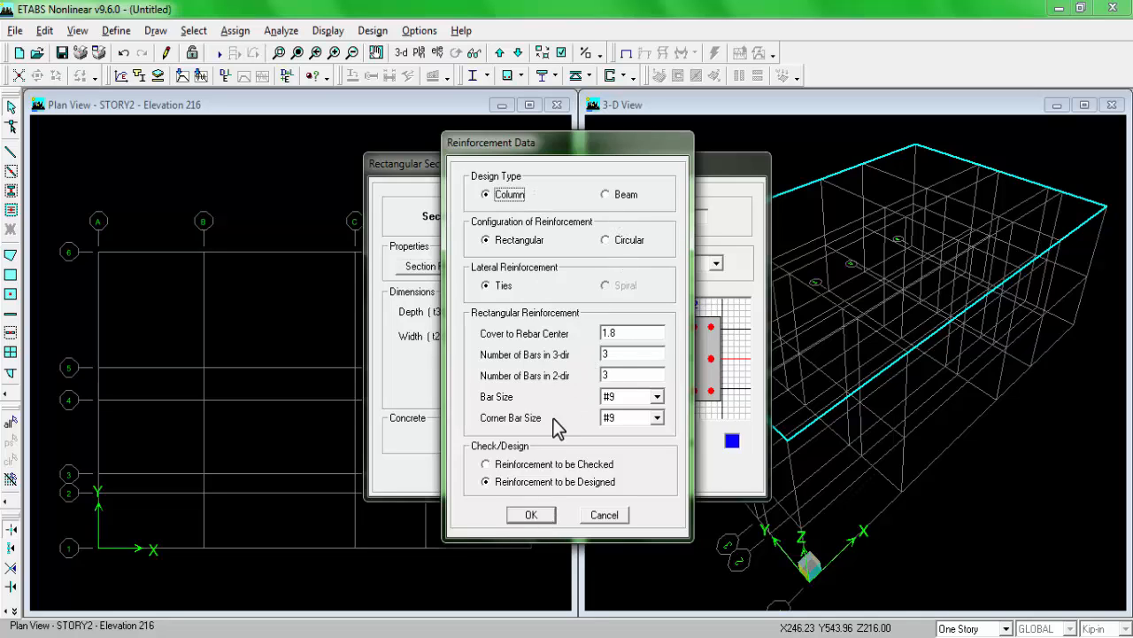
left_click(531, 515)
left_click(534, 542)
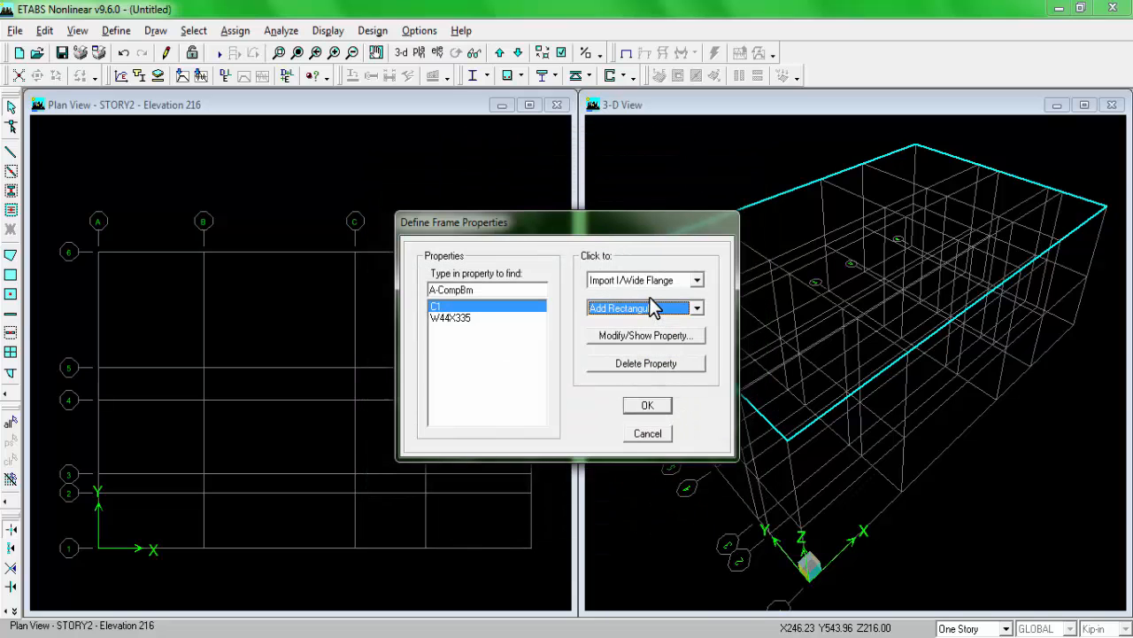
Step: Add a rectangular frame section named C2 with CONC as its material, 18 in deep and 10 in wide as given on the plan
left_click(653, 306)
left_click(630, 331)
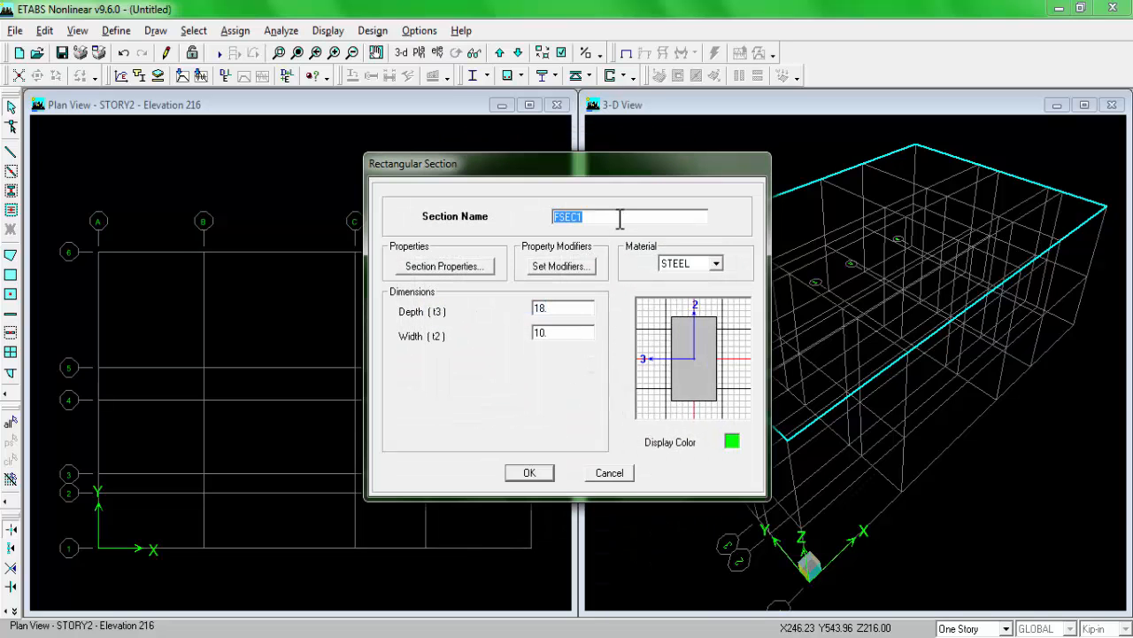
type("C2")
left_click(278, 635)
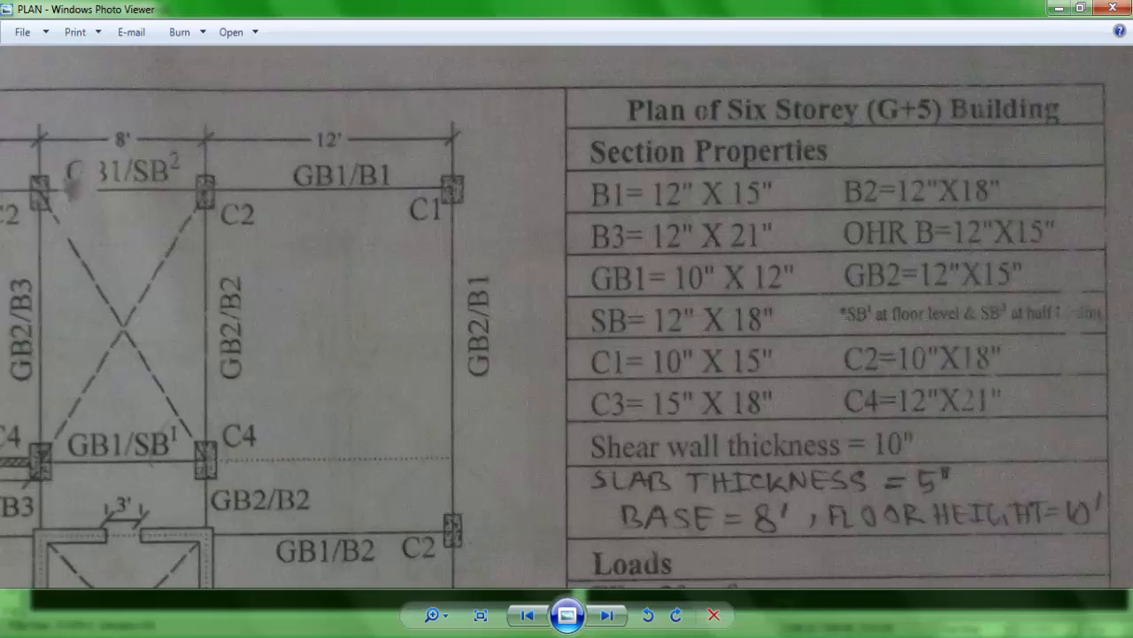
left_click(278, 636)
double_click(561, 306)
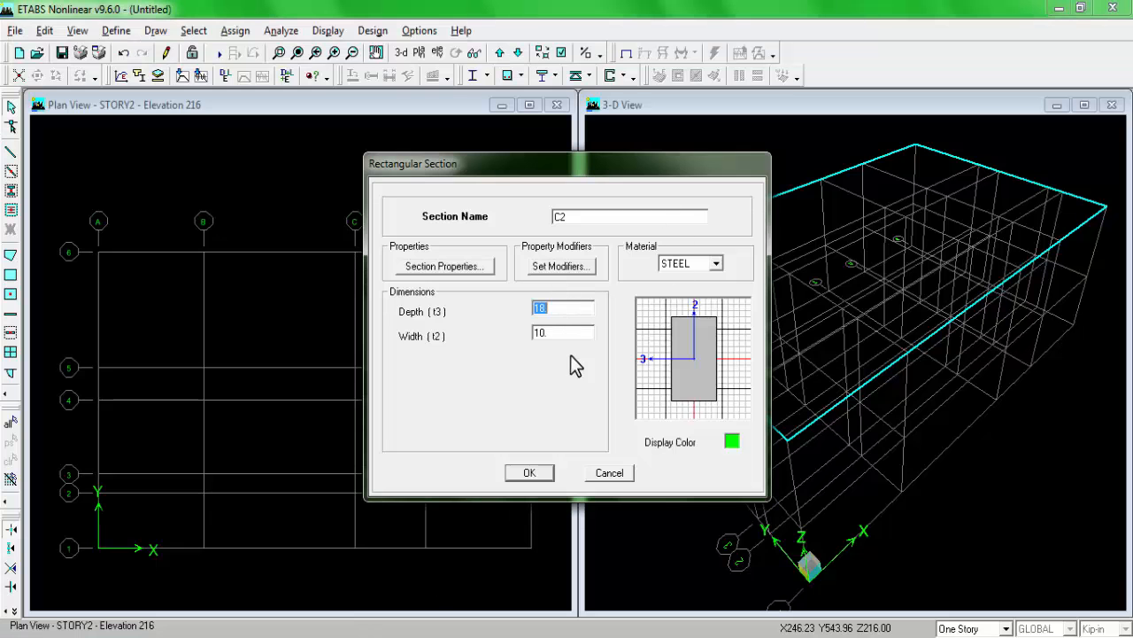
left_click(715, 263)
left_click(688, 284)
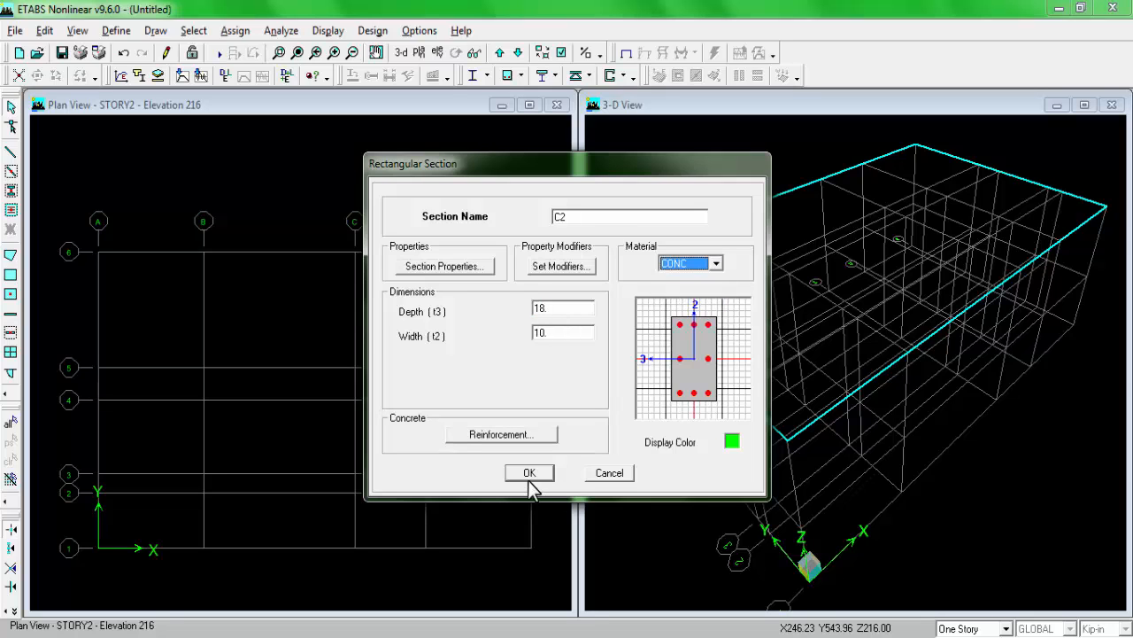
left_click(529, 473)
Step: Add a rectangular frame section named C3 with CONC as its material
left_click(680, 309)
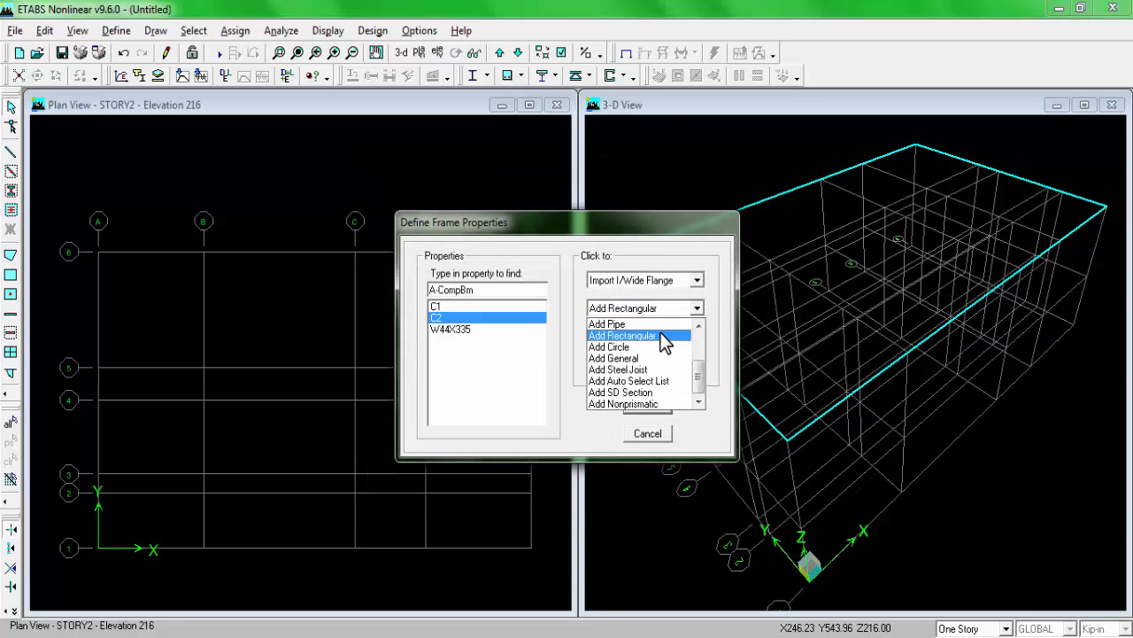
left_click(664, 336)
type("C3")
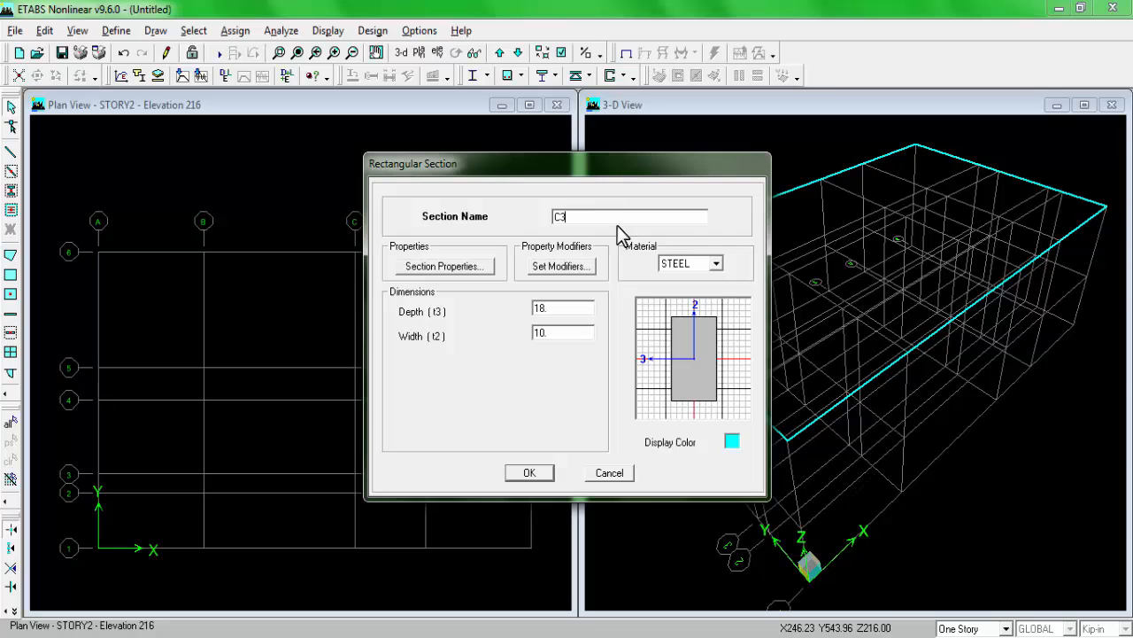
left_click(703, 264)
left_click(679, 283)
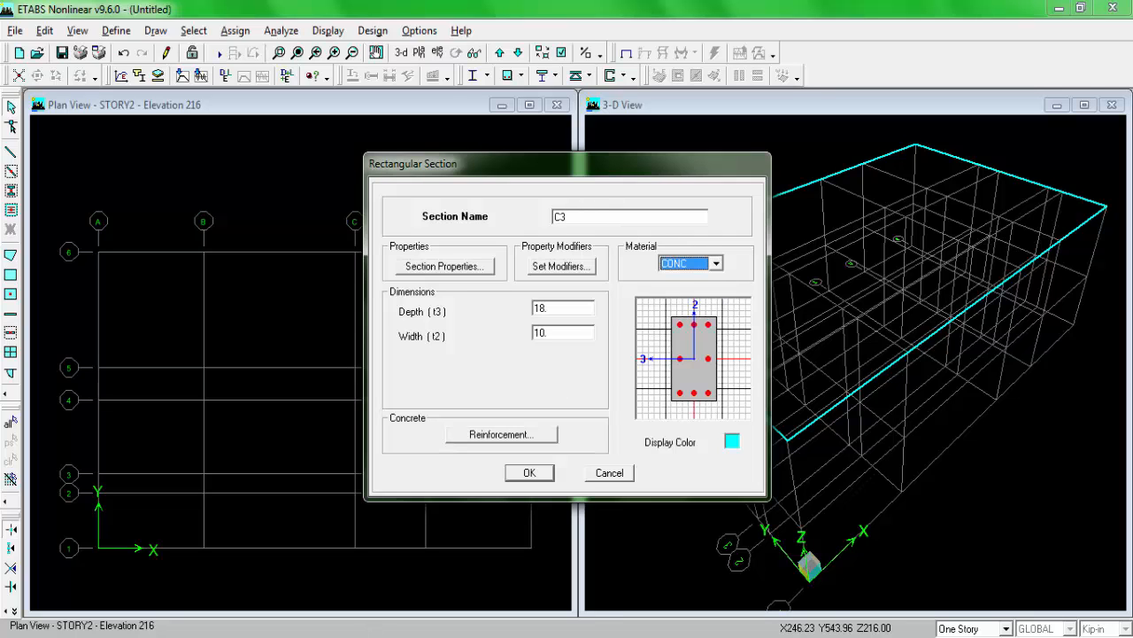
Step: Consult the section properties on the plan, set section C3's width to 15 in and accept the section
key("alt+Tab")
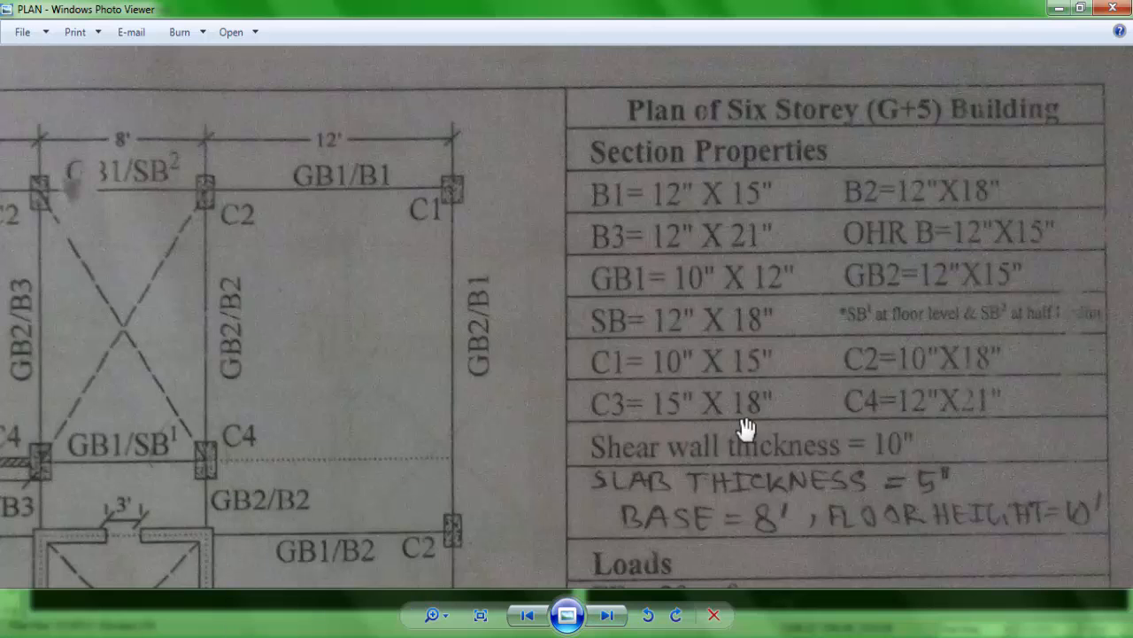
key("alt+Tab")
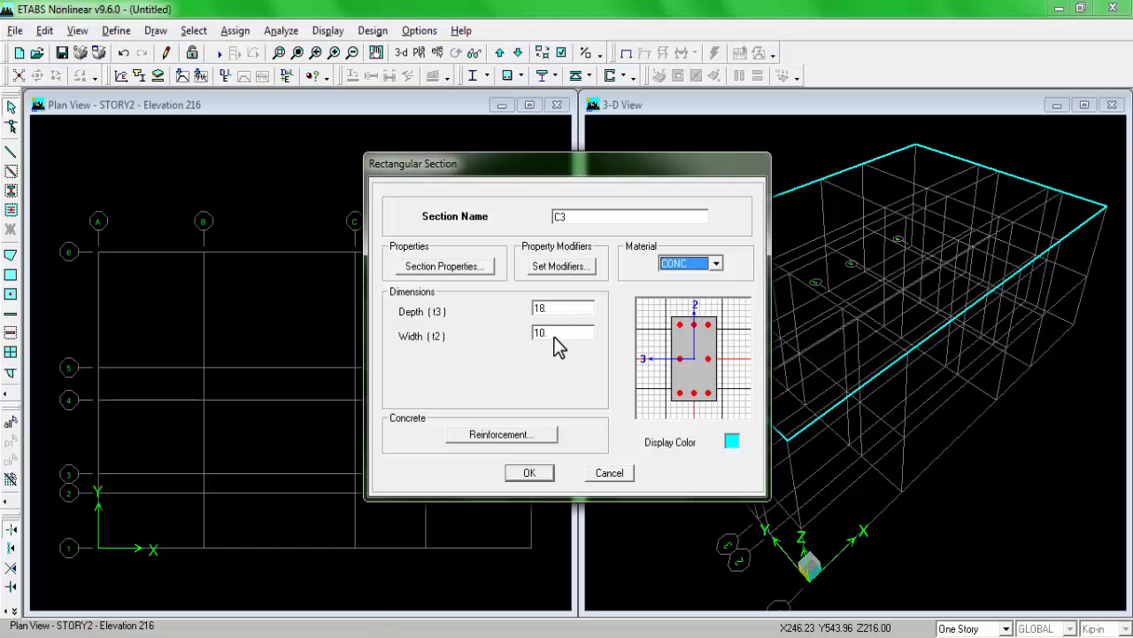
double_click(560, 333)
type("15")
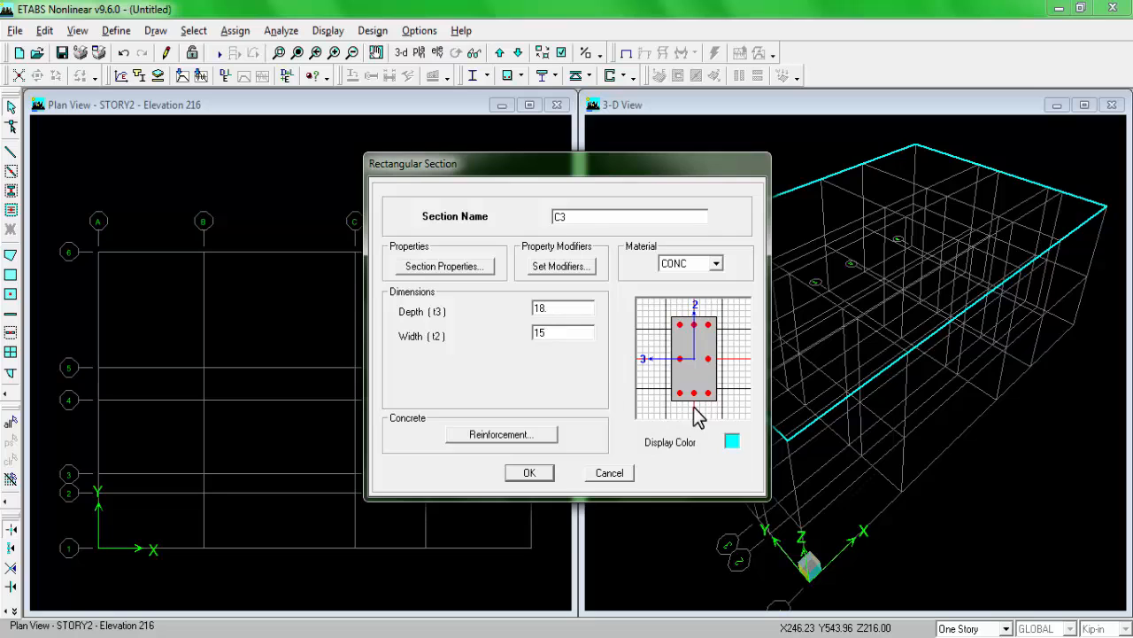
left_click(536, 471)
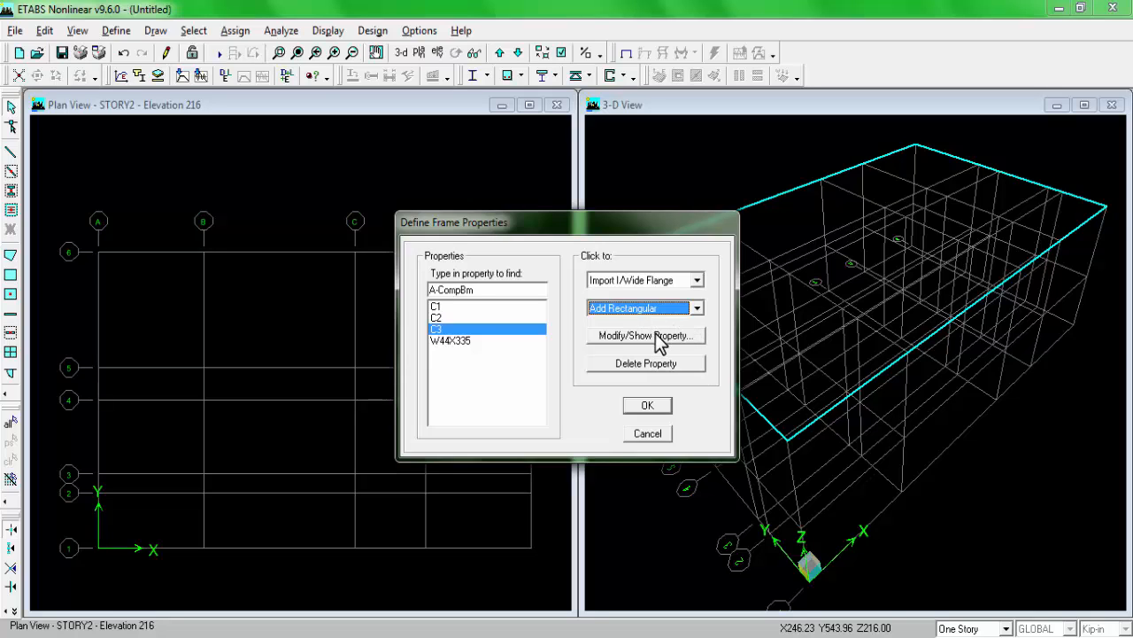
Step: Add another rectangular frame section for the next column, entering a name that starts with C
left_click(649, 310)
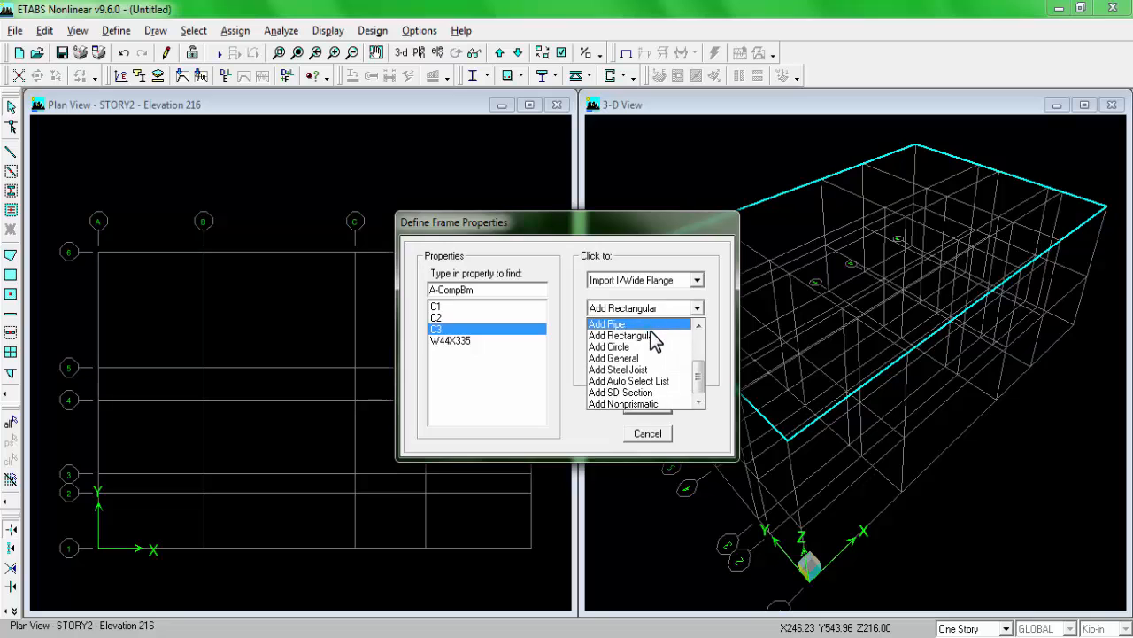
left_click(650, 335)
type("C4")
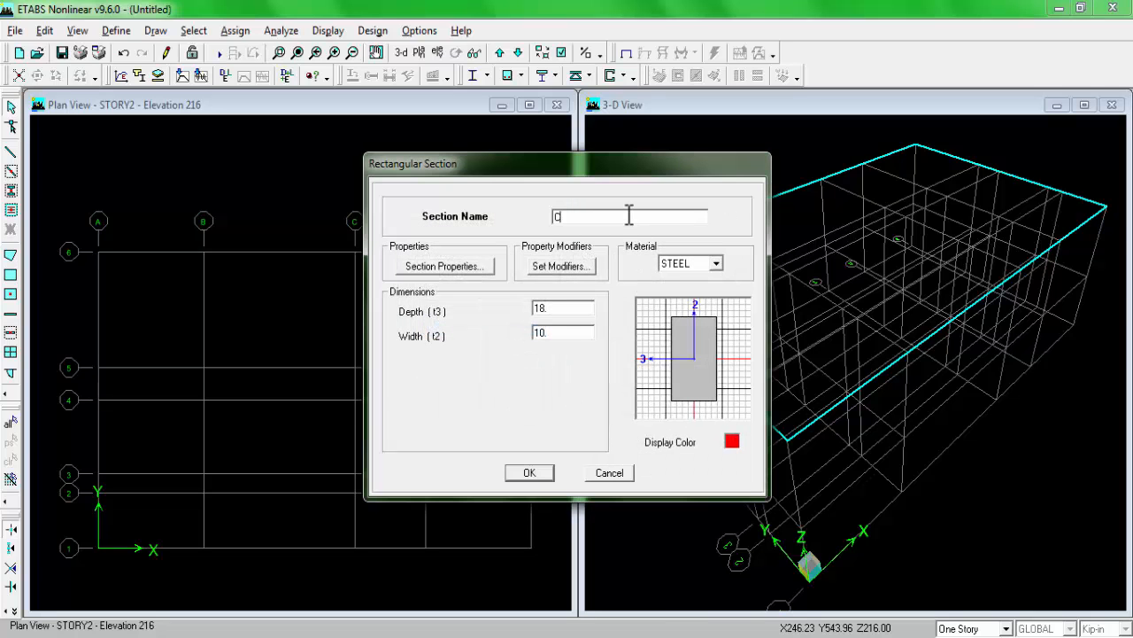
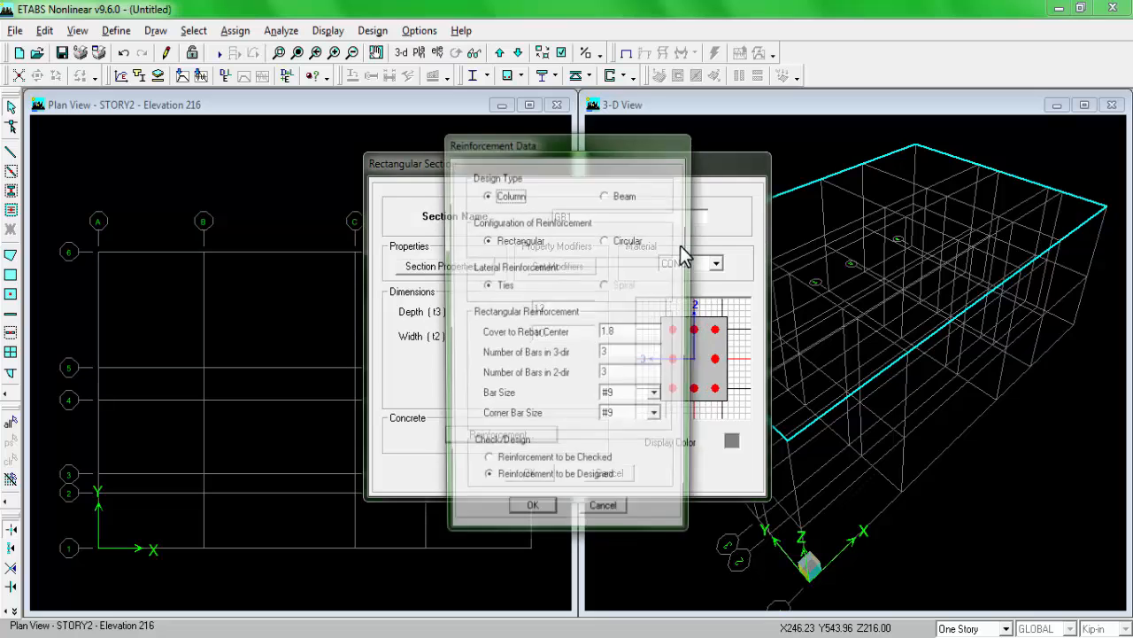
Step: Set section GB1's reinforcement design type to Beam and accept the section
left_click(616, 196)
left_click(531, 516)
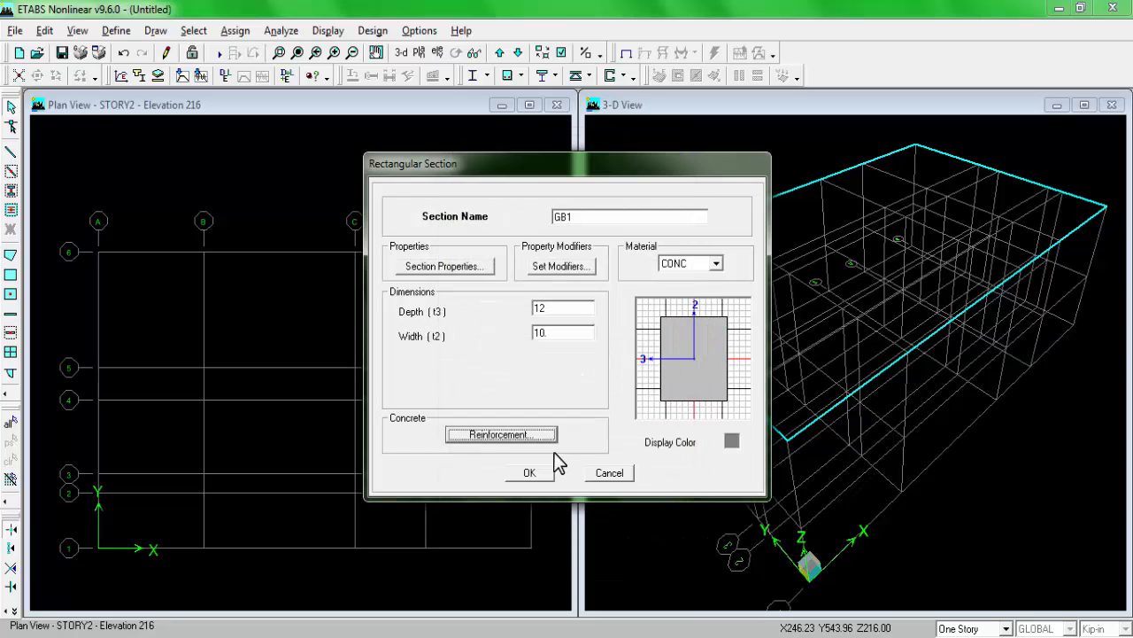
left_click(532, 474)
Step: Add a rectangular frame section named GB2 with CONC as its material
left_click(683, 310)
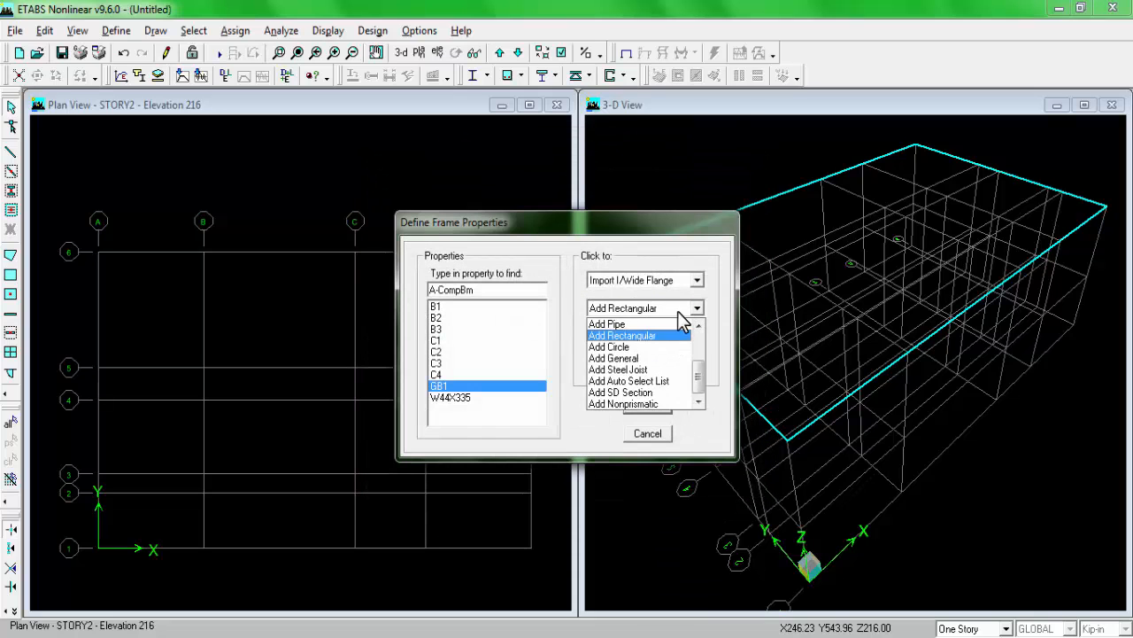
left_click(655, 330)
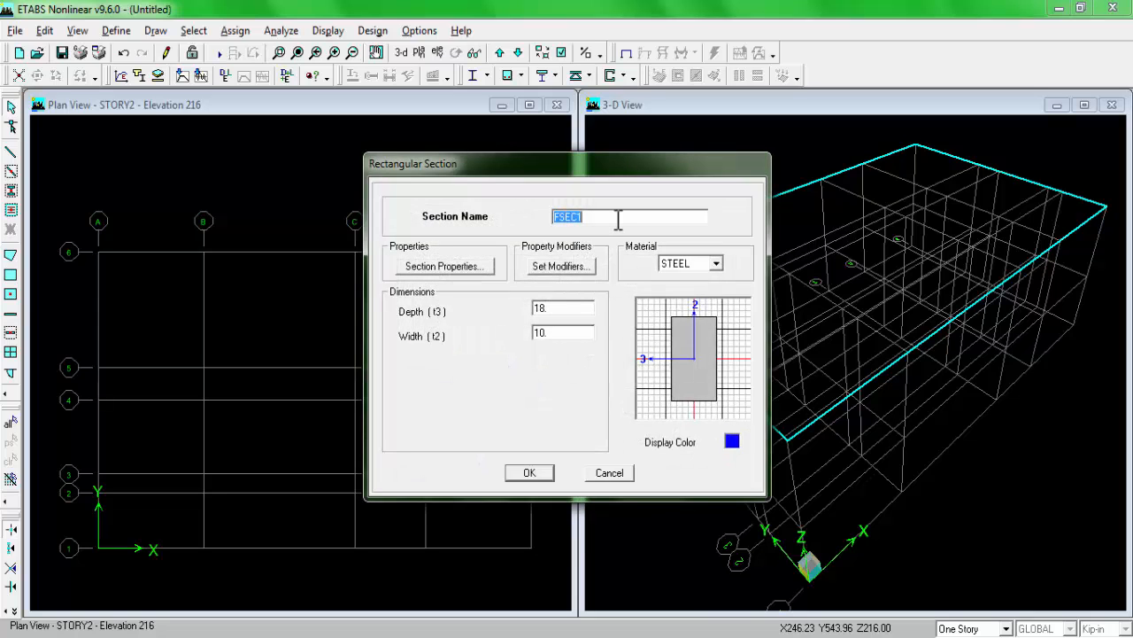
type("GB2")
left_click(699, 263)
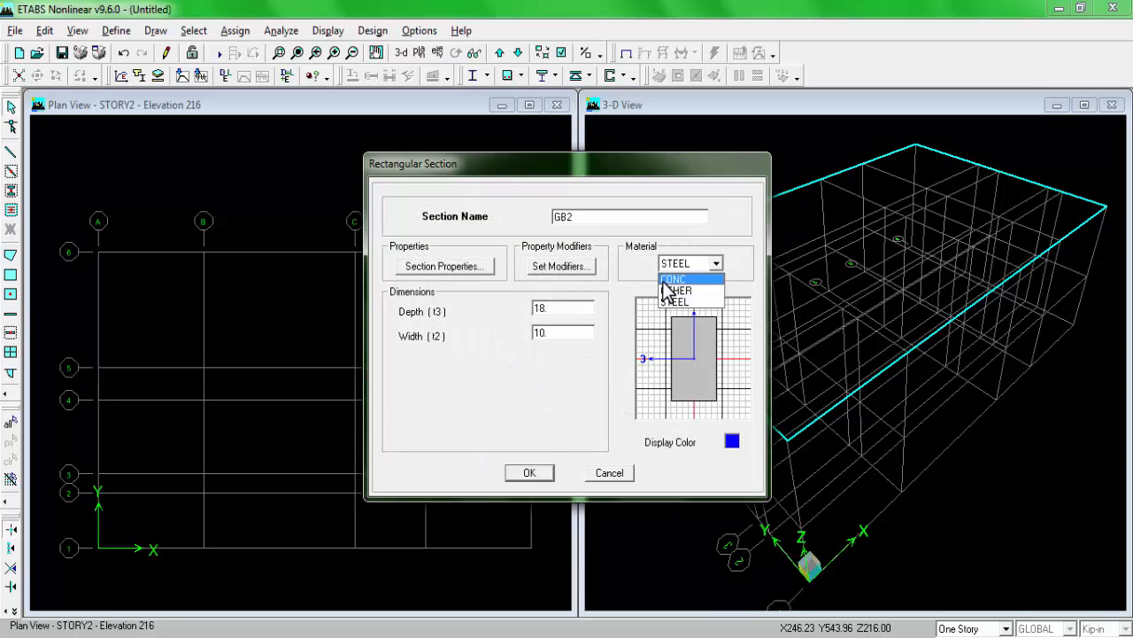
left_click(673, 286)
Step: Consult the section sizes on the plan and set GB2's depth to 15 in and width to 12 in
key("alt+Tab")
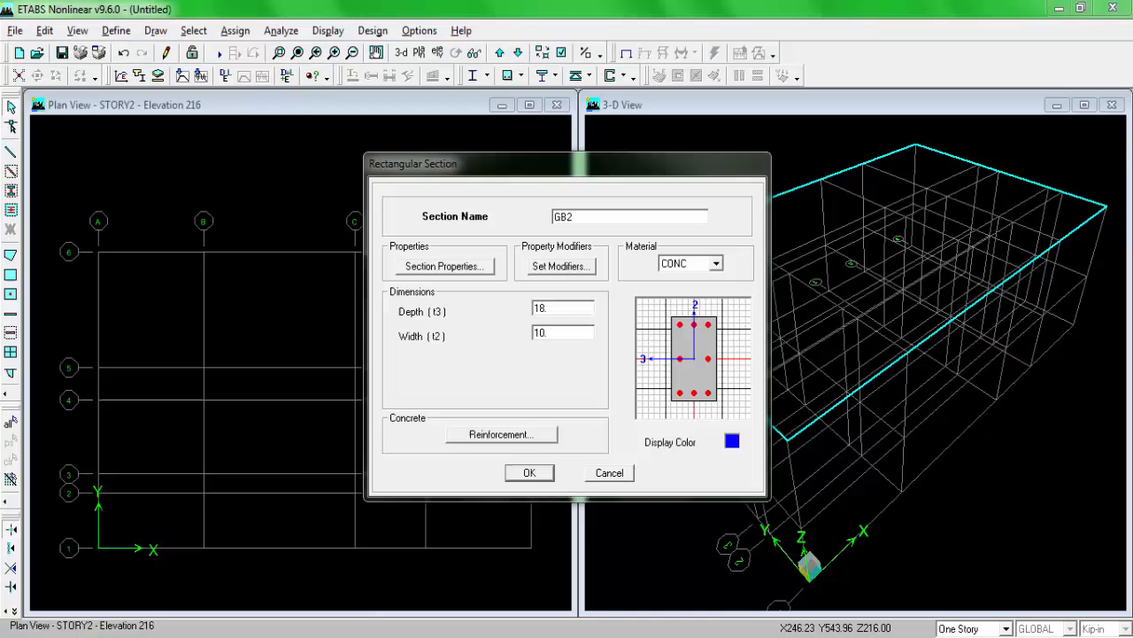
key("alt+Tab")
double_click(566, 312)
type("15")
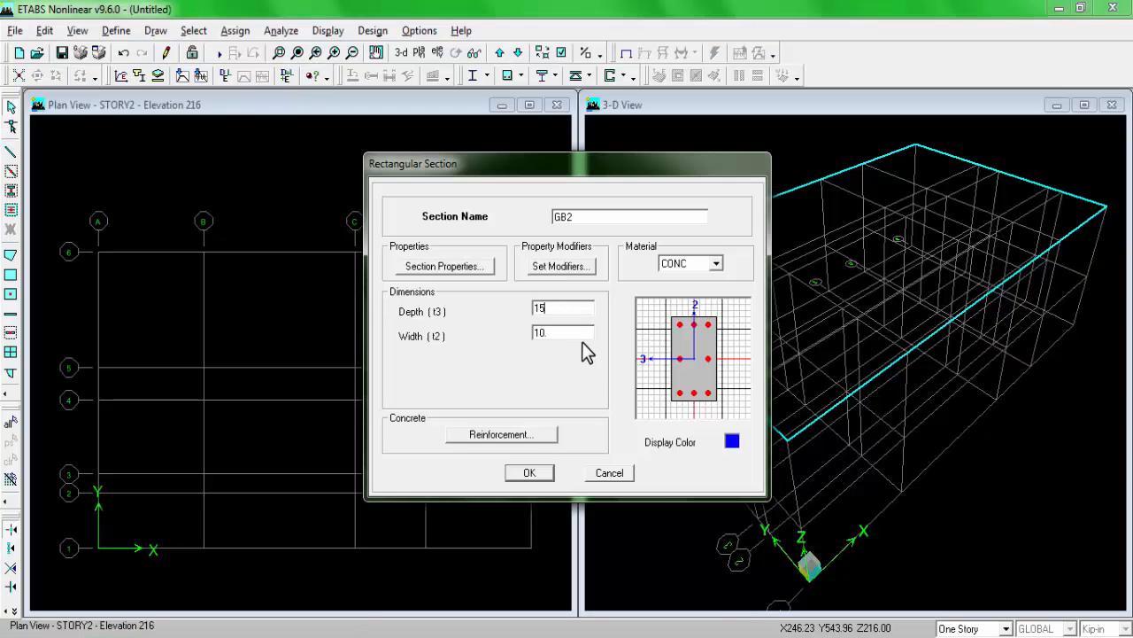
double_click(580, 333)
type("12")
Step: Set section GB2's reinforcement design type to Beam and accept the section
left_click(529, 425)
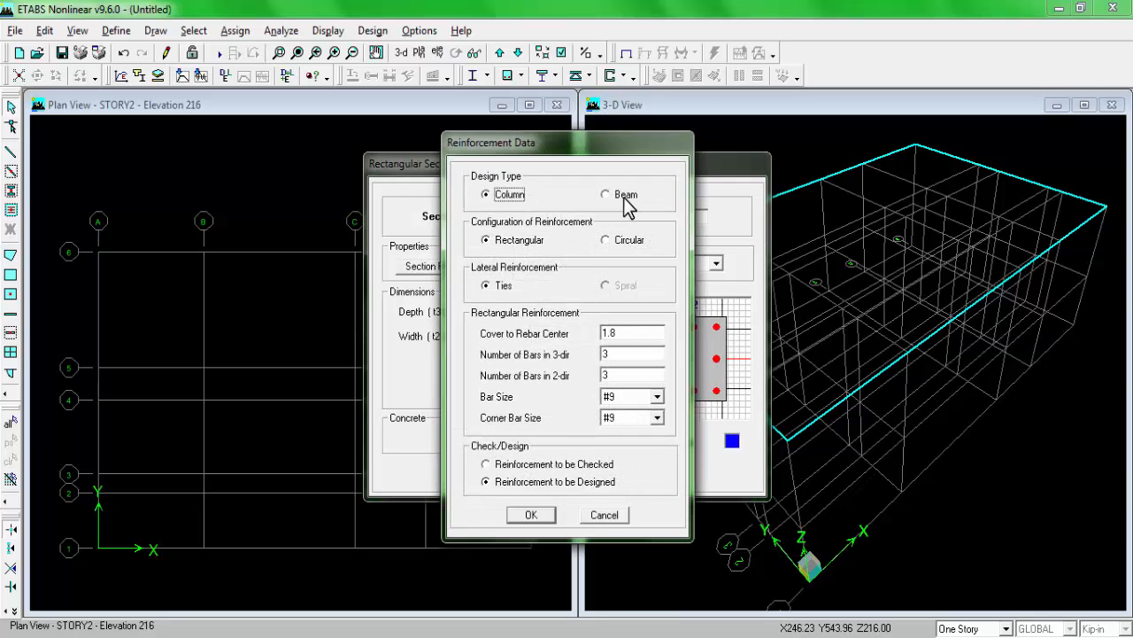
left_click(620, 193)
left_click(550, 517)
left_click(529, 473)
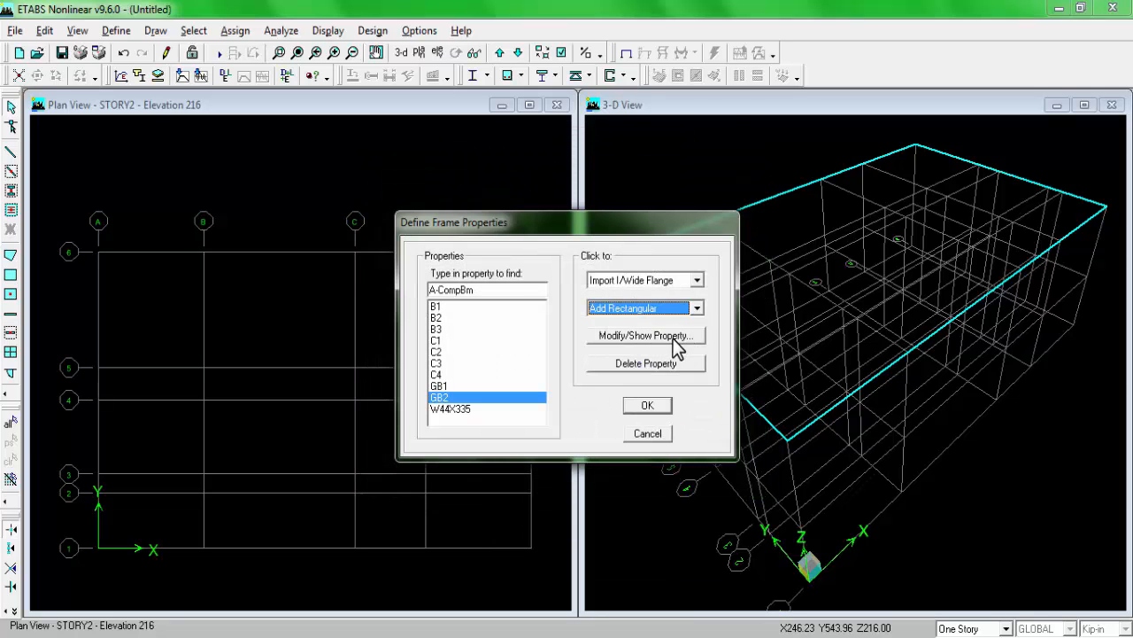
Step: Look up the next beam on the plan and add a rectangular frame section named SB with CONC as its material
left_click(655, 310)
left_click(655, 341)
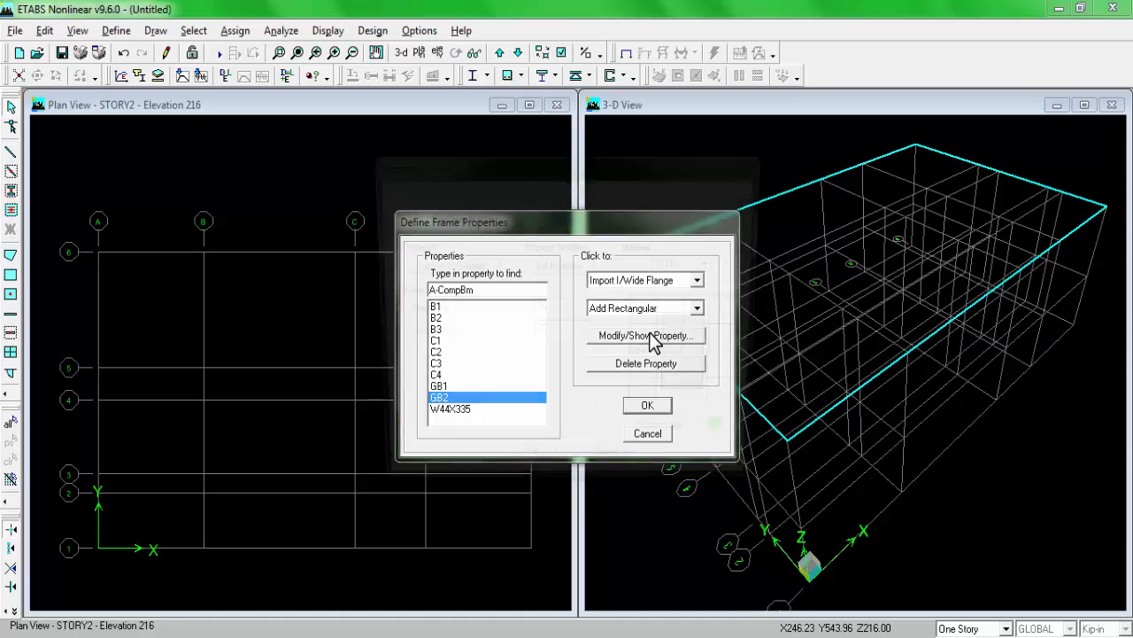
left_click(653, 340)
key("alt+Tab")
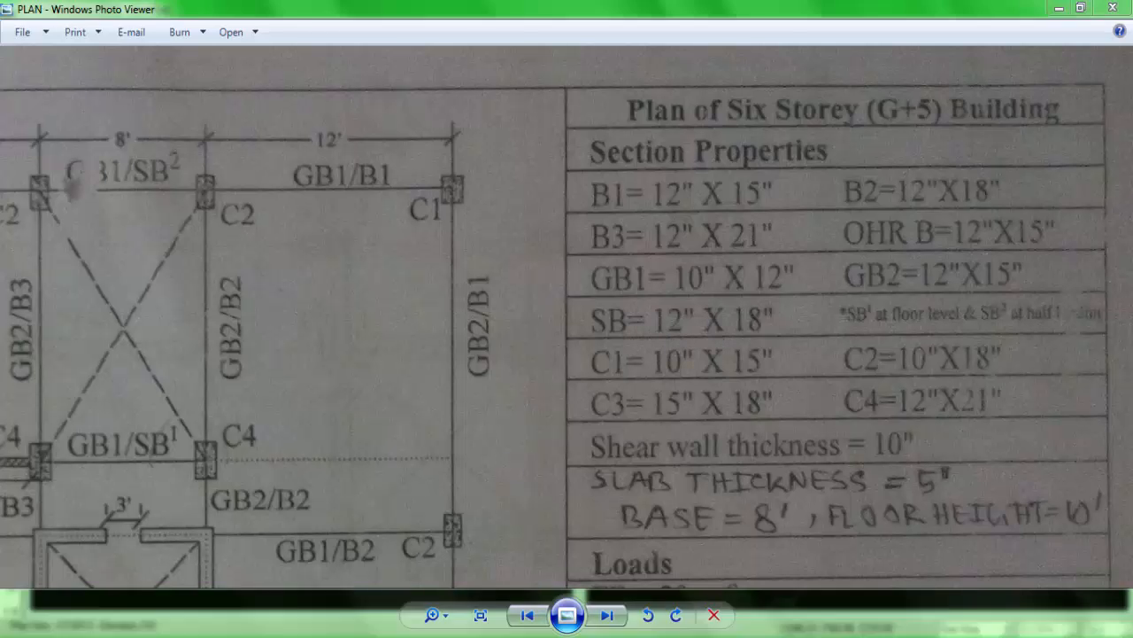
key("alt+Tab")
left_click(624, 220)
left_click_drag(623, 220, 490, 221)
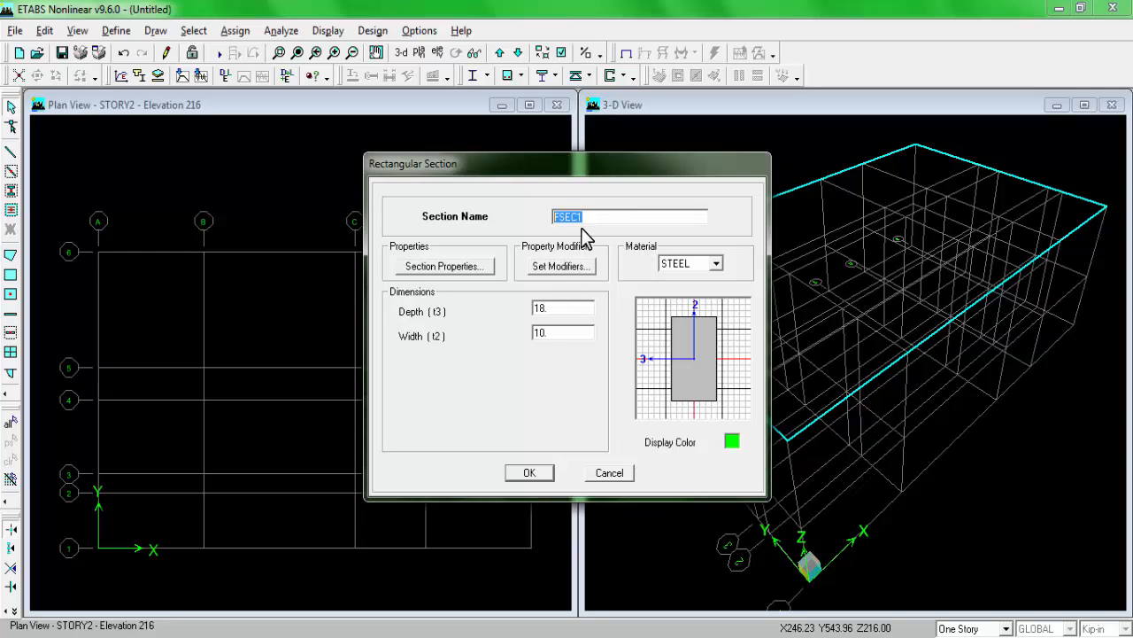
type("SB")
left_click(689, 263)
left_click(684, 281)
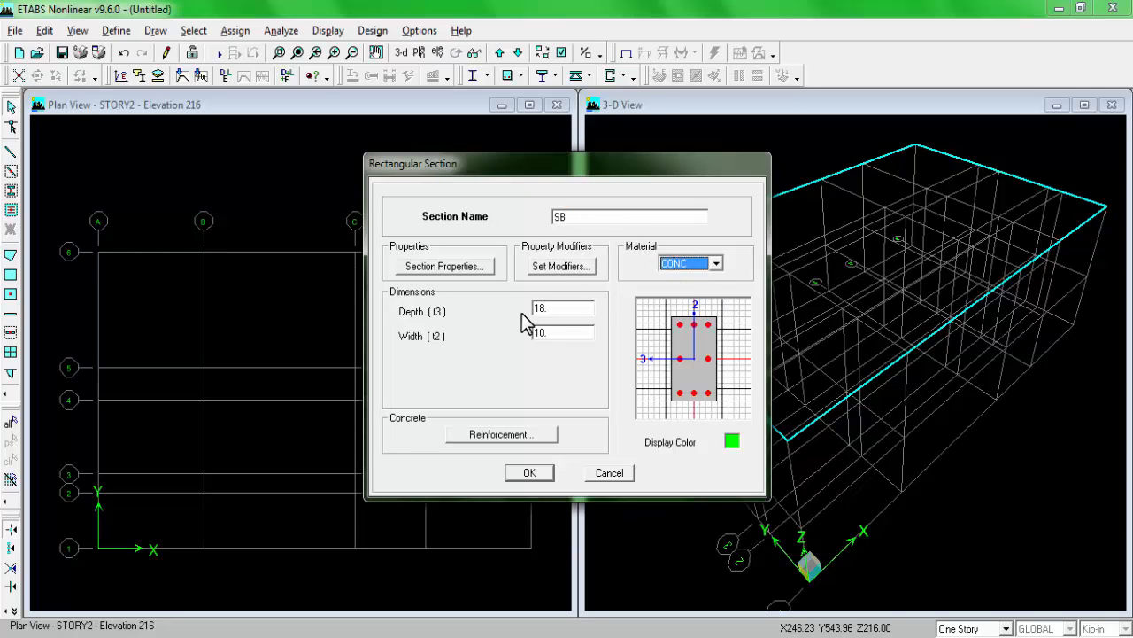
Step: Keep SB's depth at 18 in, set its width to 12 in and check both against the plan
double_click(561, 309)
double_click(551, 332)
type("12")
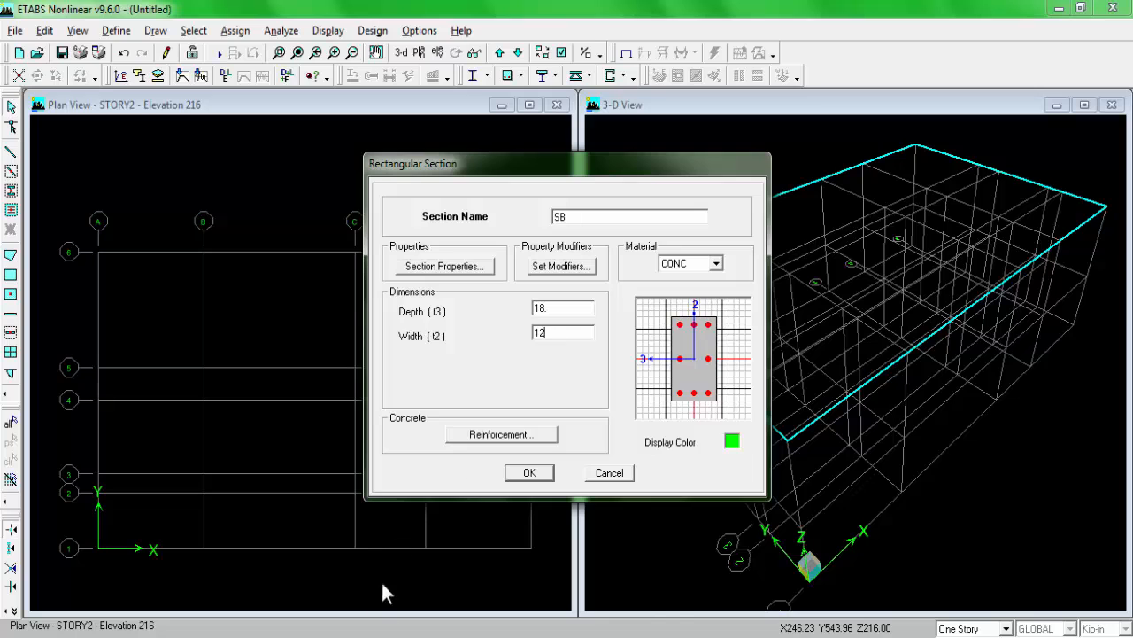
key("alt+Tab")
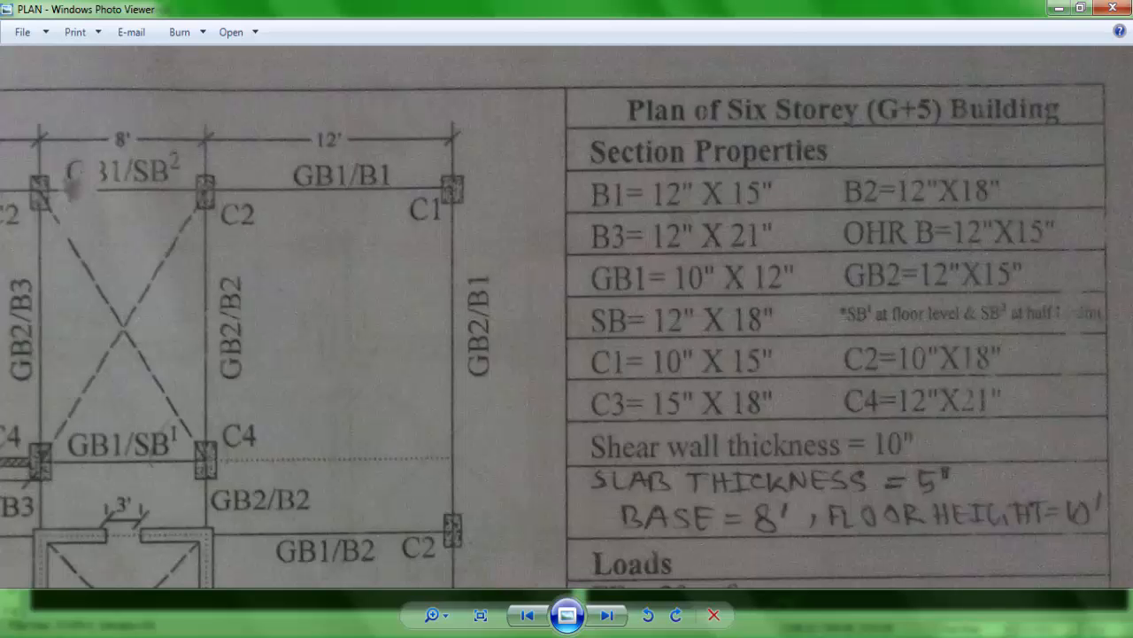
key("alt+Tab")
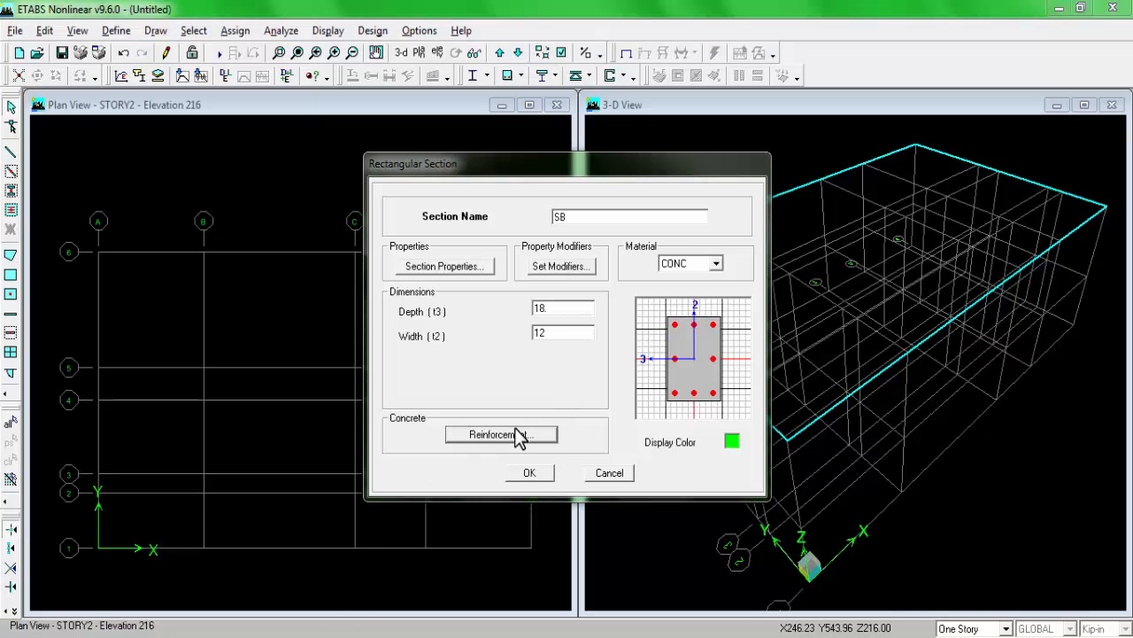
Step: Set section SB's reinforcement design type to Beam and accept the section
left_click(519, 436)
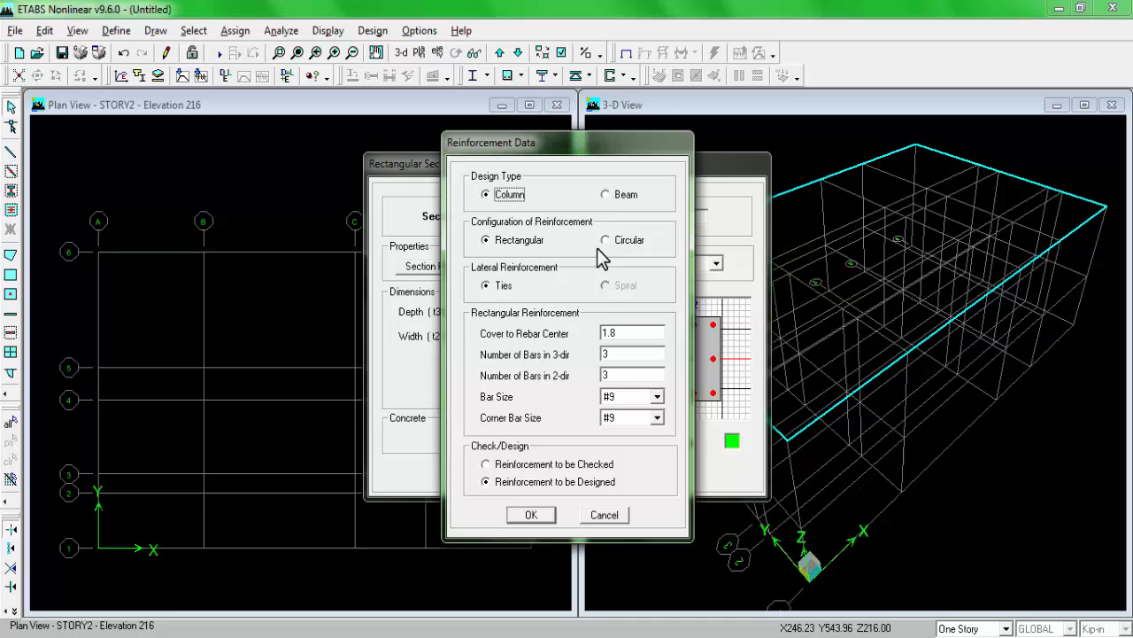
left_click(607, 195)
left_click(534, 515)
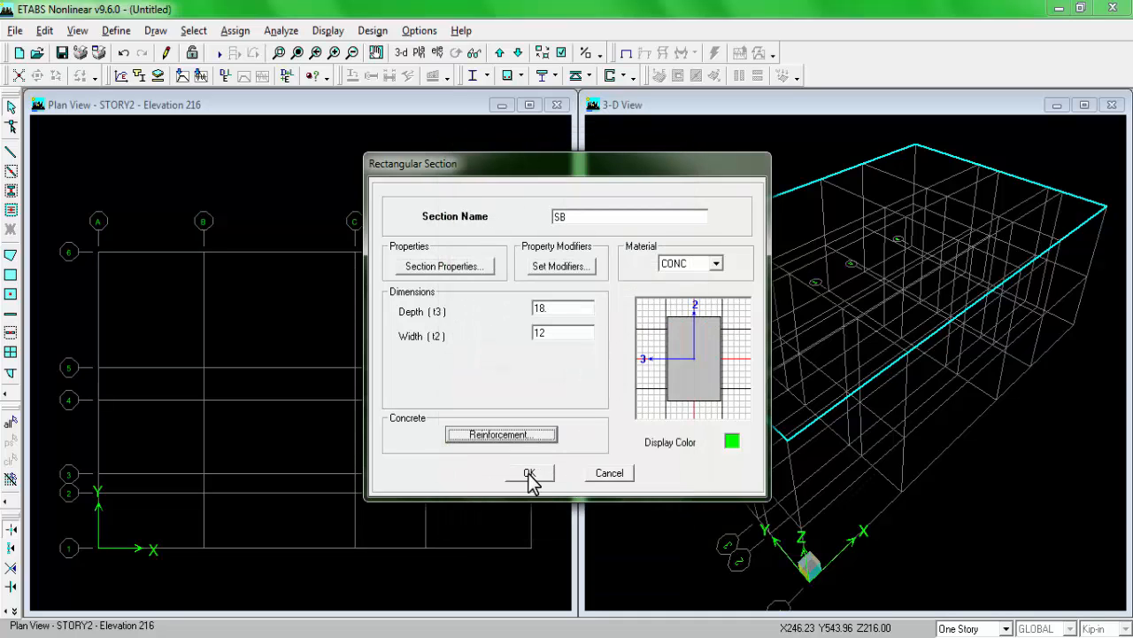
left_click(531, 475)
Step: Check the plan's section list for missing sections and accept the defined frame properties
left_click(656, 309)
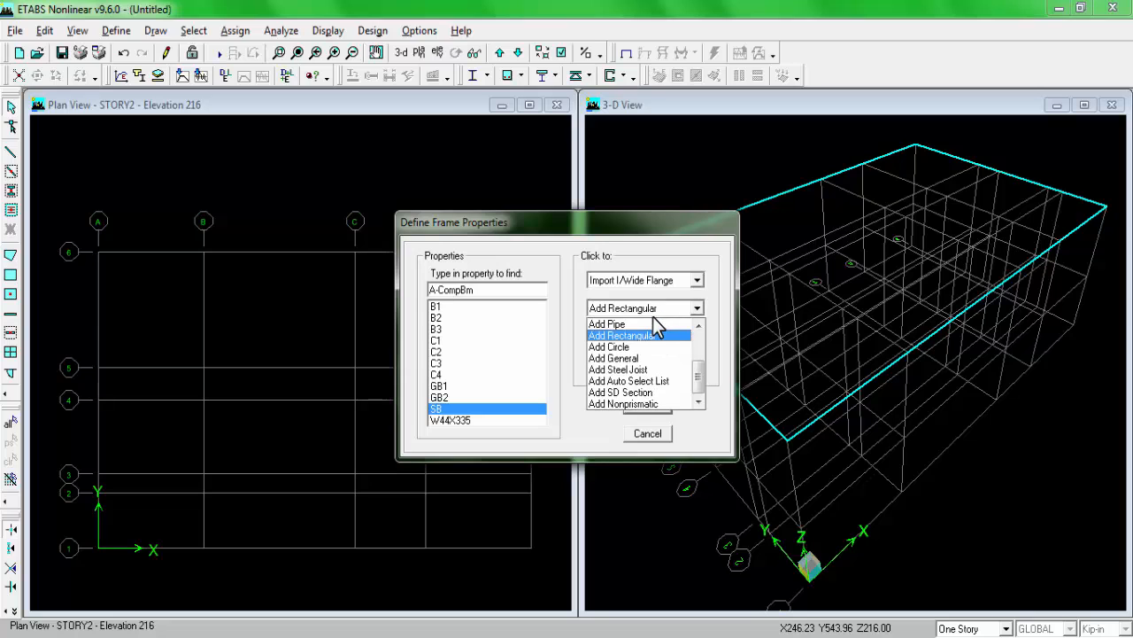
left_click(542, 333)
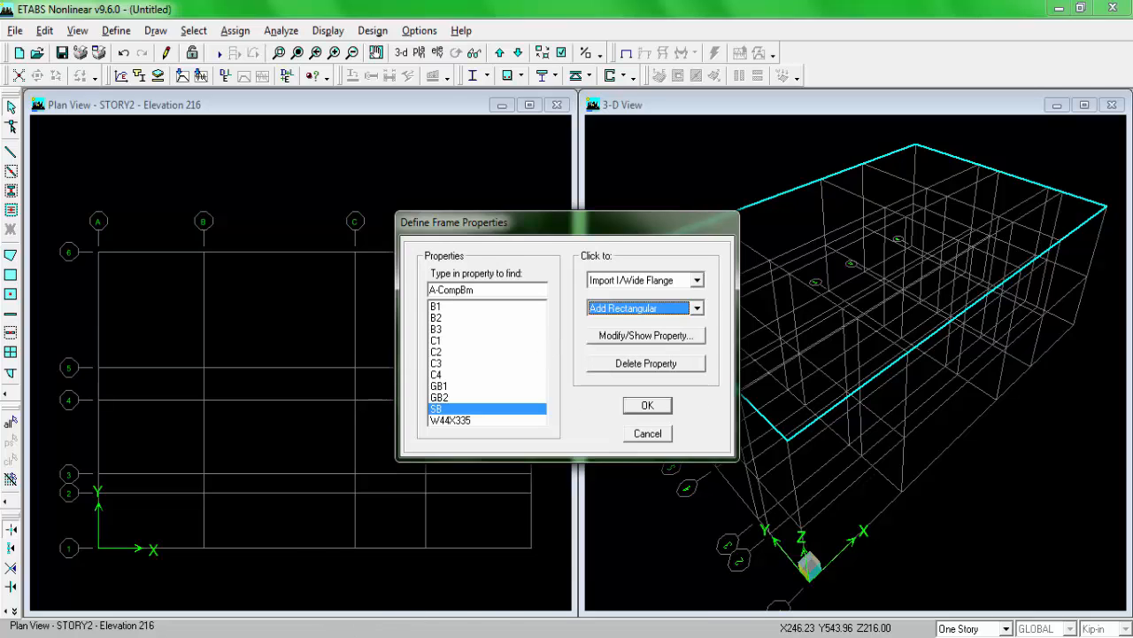
left_click(376, 635)
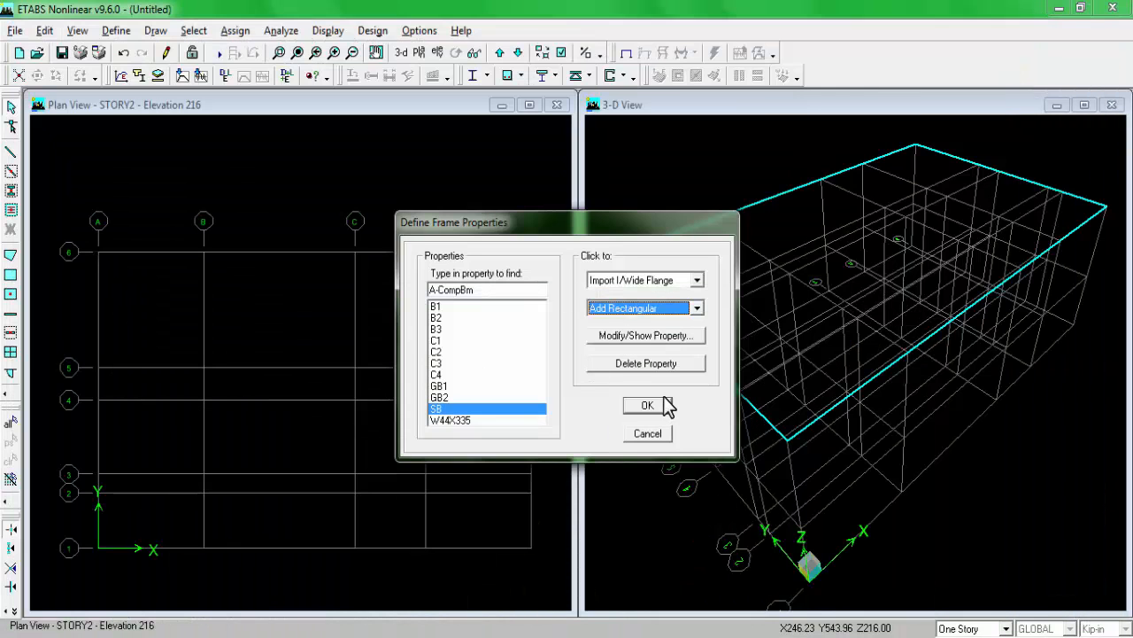
left_click(647, 404)
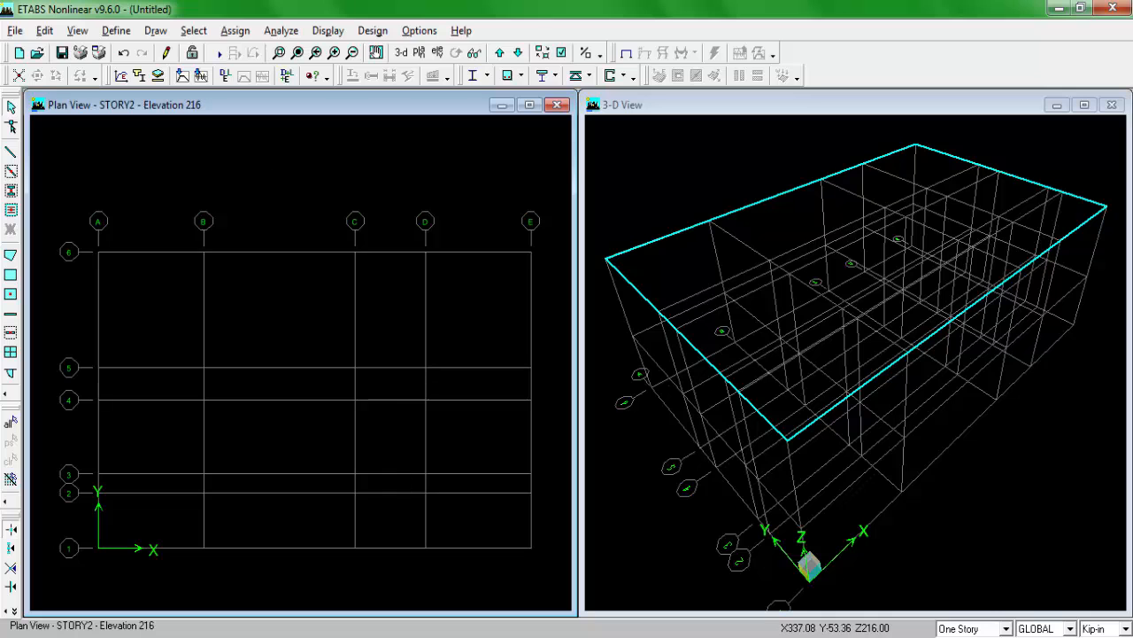
Step: Look up the slab thickness on the plan and add a slab section named SLAB5 with CONC as its material
key("alt+Tab")
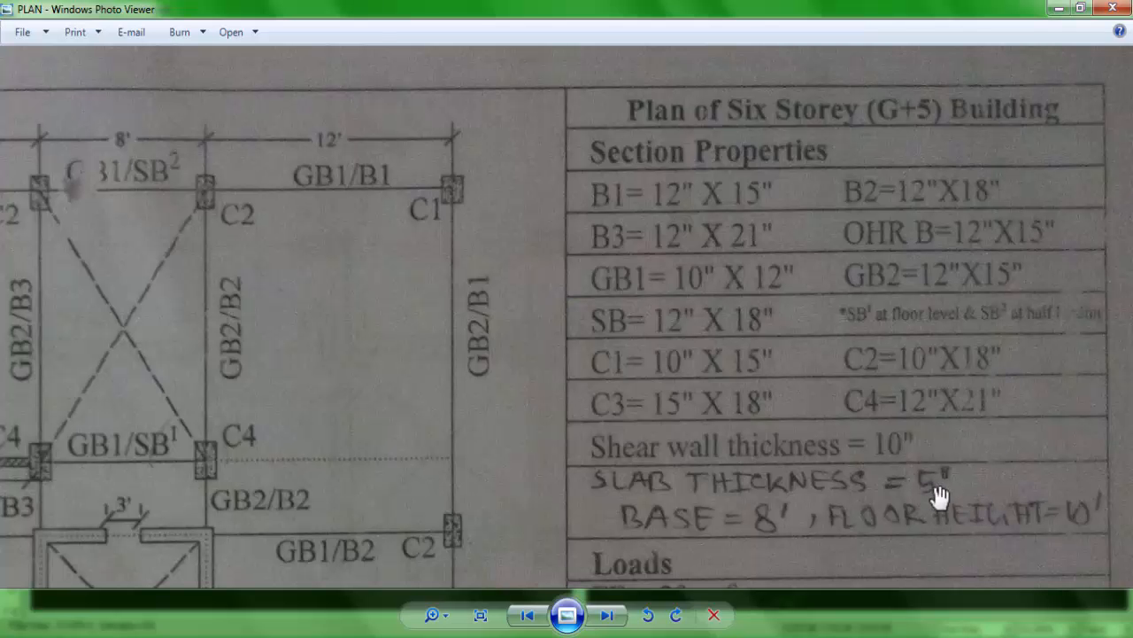
key("alt+Tab")
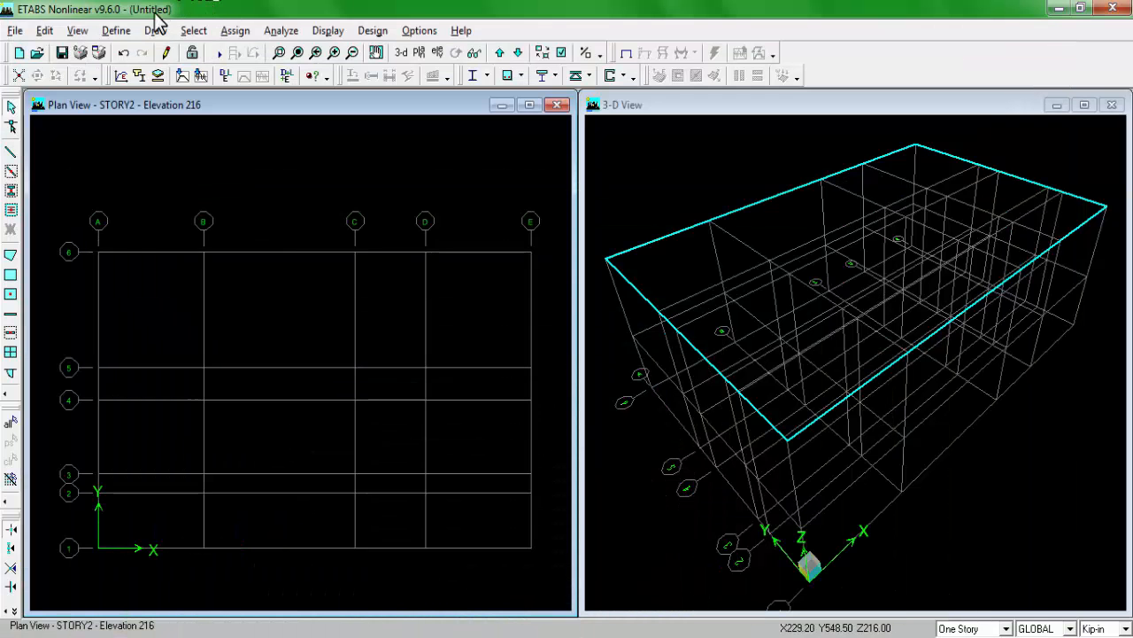
left_click(116, 31)
left_click(175, 89)
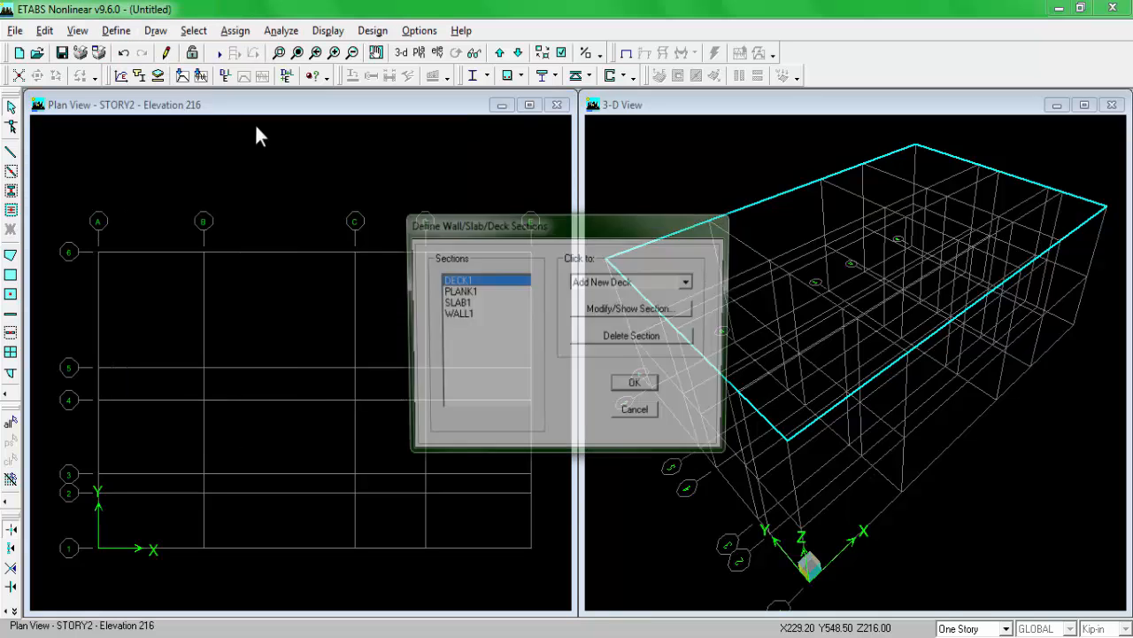
left_click(640, 284)
left_click(643, 314)
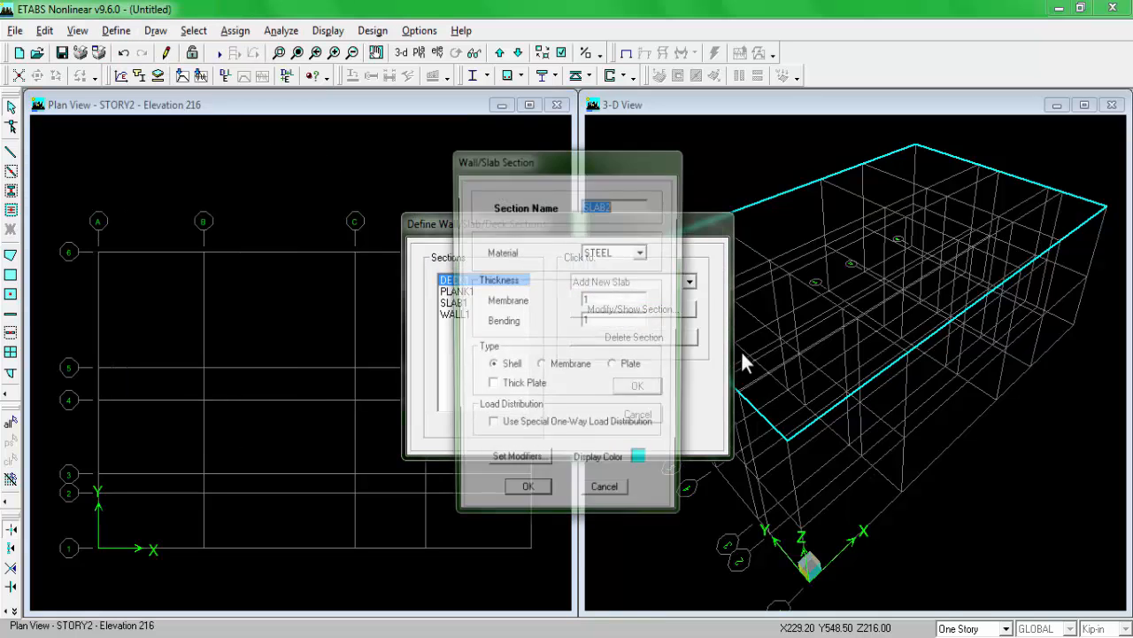
left_click(615, 205)
key("BackSpace")
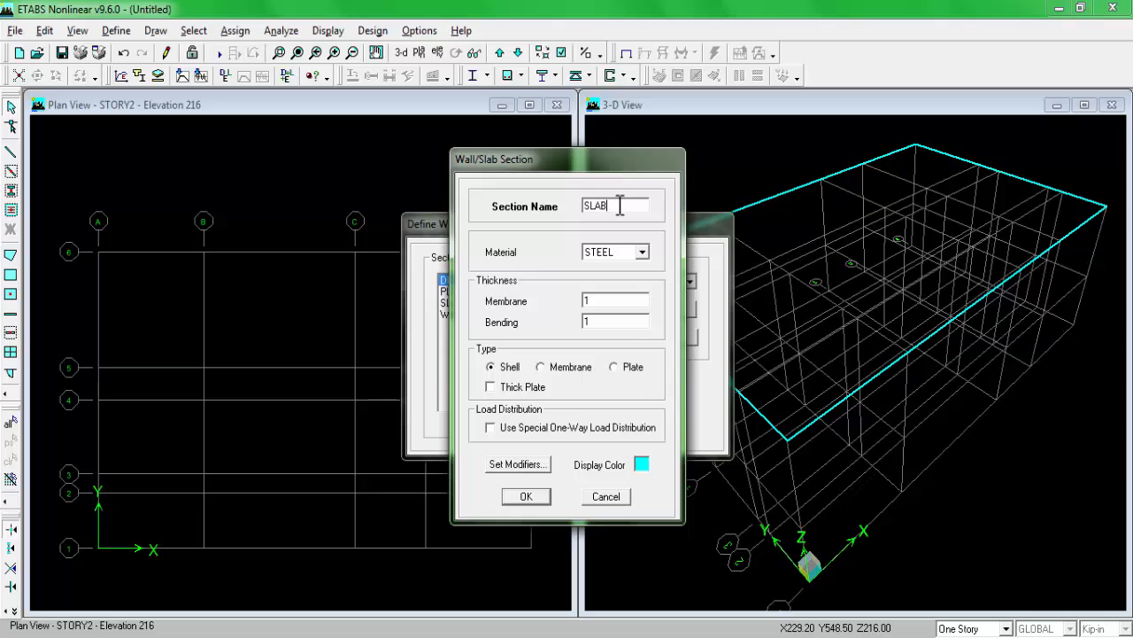
type("5")
left_click(616, 255)
left_click(614, 265)
Step: Set SLAB5's membrane and bending thickness to 5 in each and accept the slab section definitions
double_click(617, 298)
type("5")
double_click(622, 320)
type("5")
left_click(526, 496)
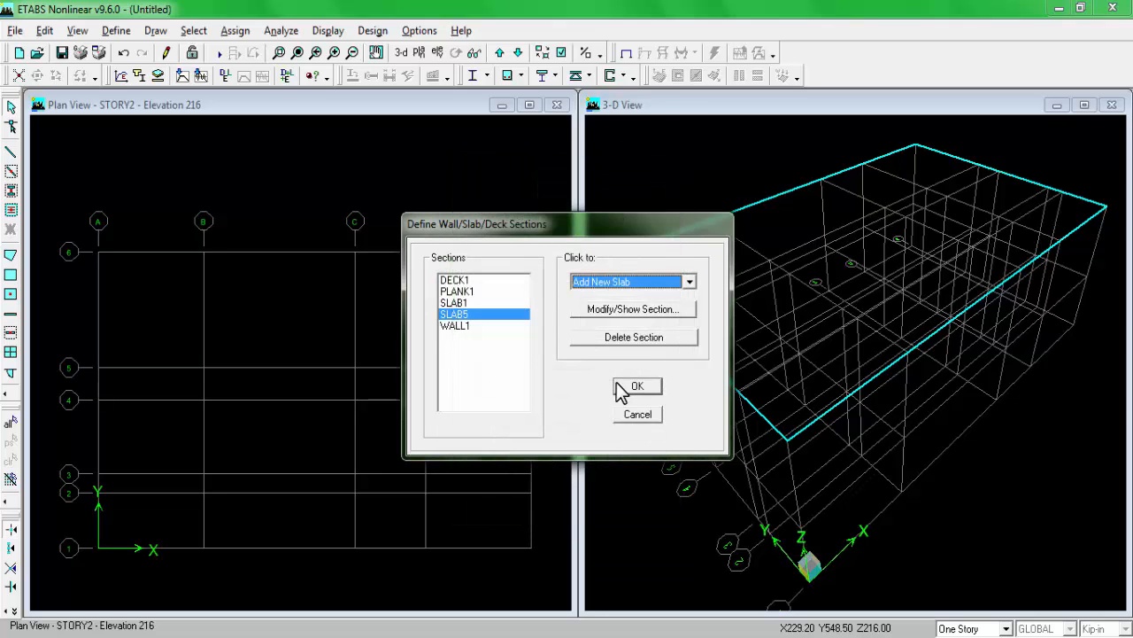
left_click(629, 388)
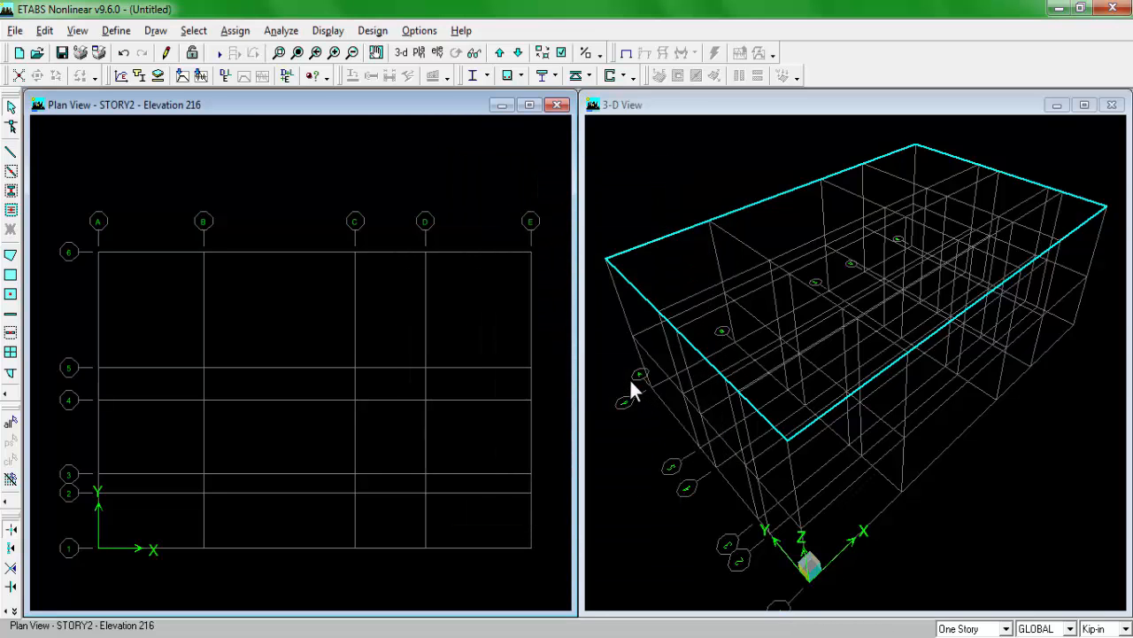
Step: Add a static load case named FF of type SUPER DEAD with a self-weight multiplier of 0
left_click(110, 32)
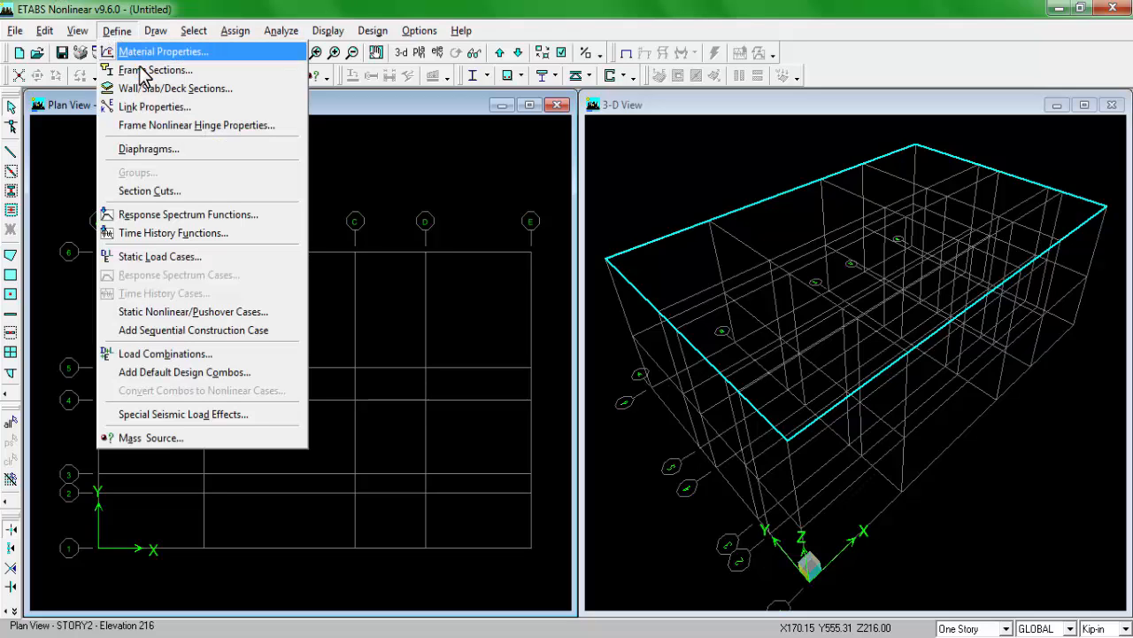
left_click(179, 260)
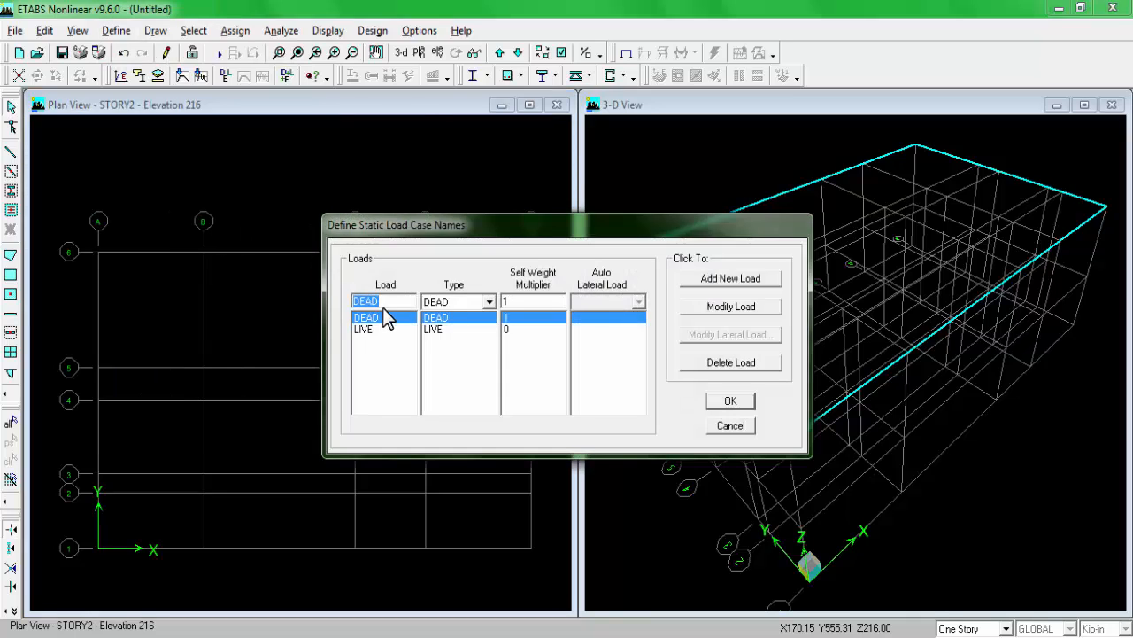
type("FF")
left_click(467, 306)
left_click(466, 329)
left_click(692, 279)
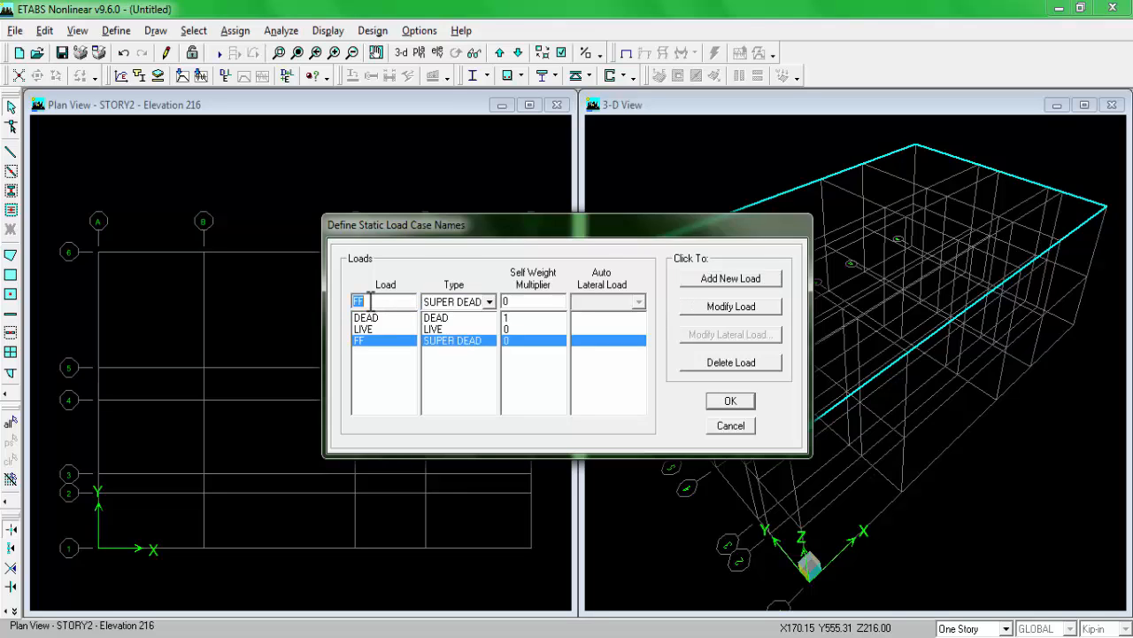
Step: Add SUPER DEAD load cases named PW and WALL with self-weight multiplier 0 and accept the static load cases
type("PW")
left_click(691, 280)
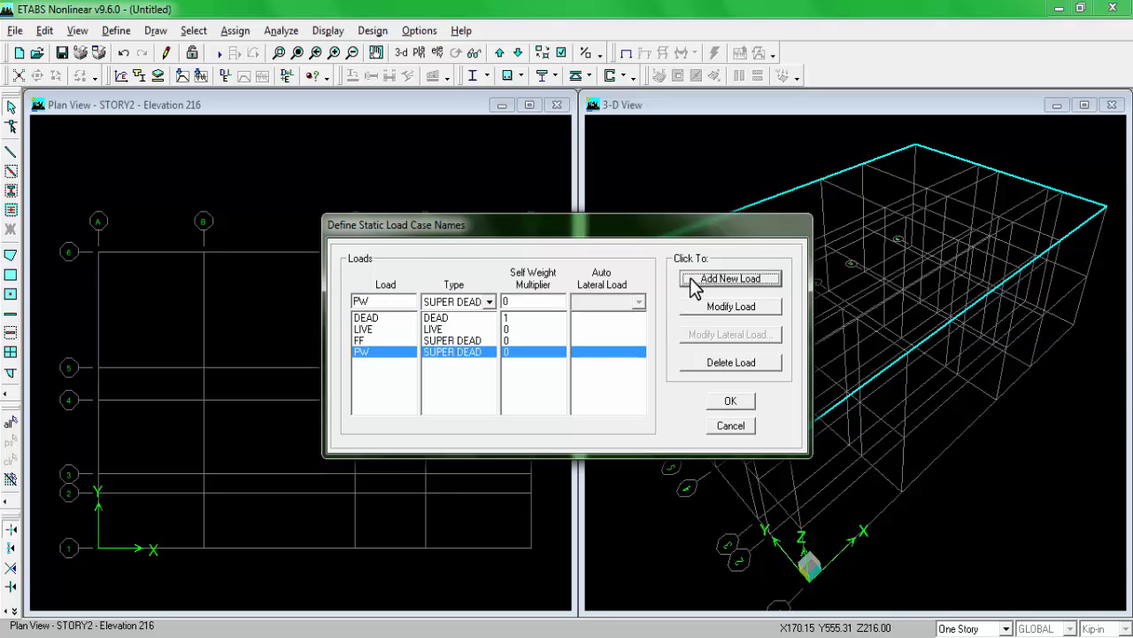
type("WALL")
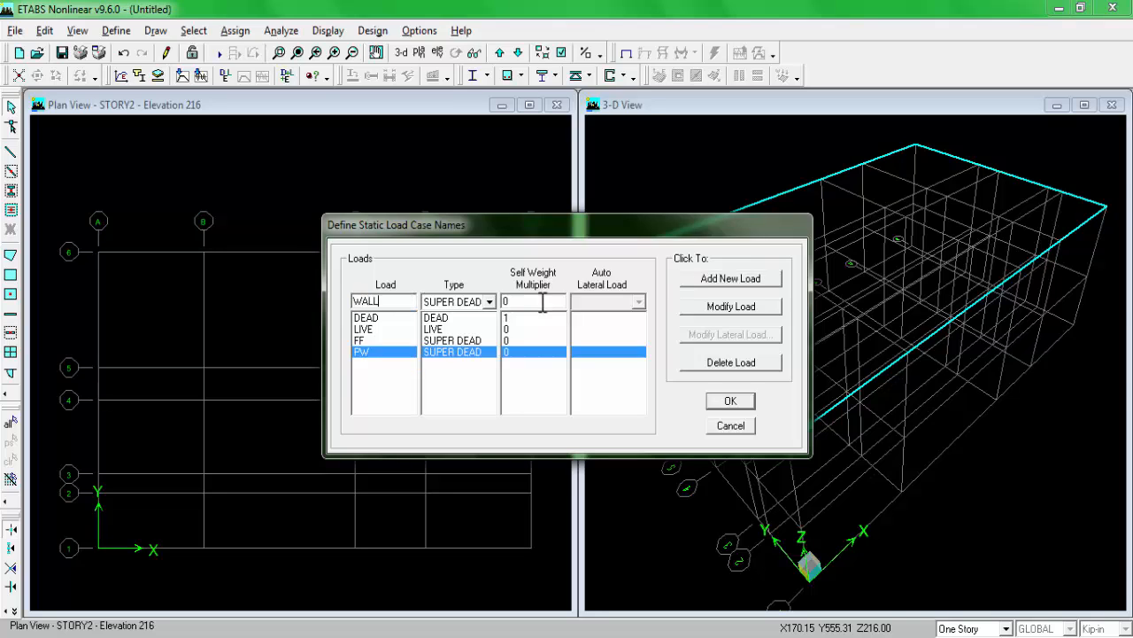
left_click(738, 280)
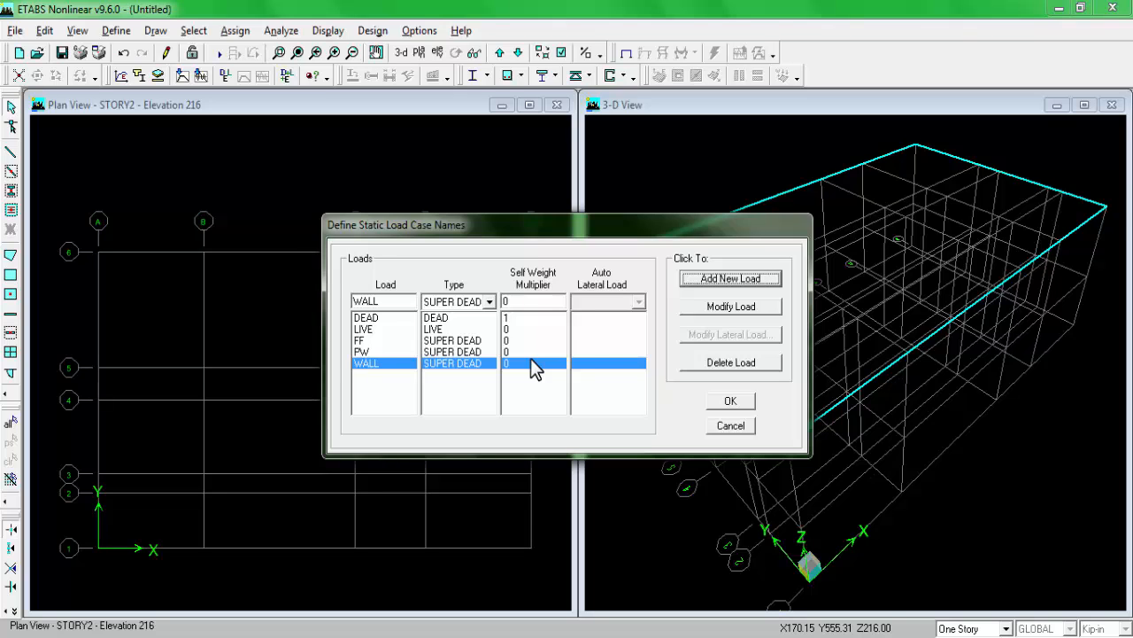
left_click(729, 400)
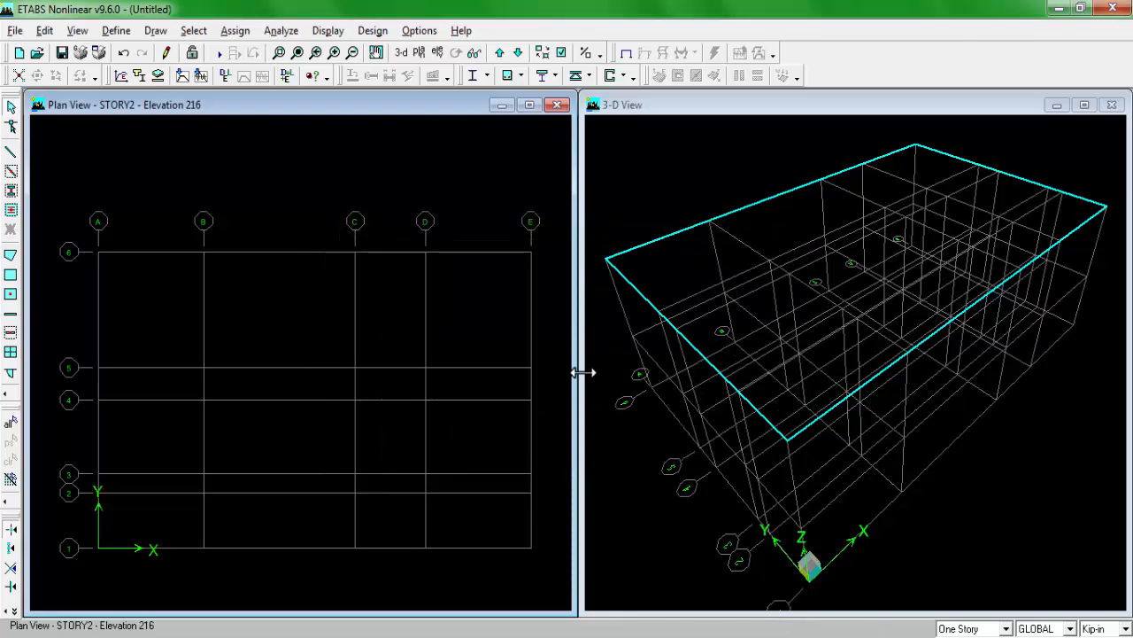
left_click(118, 31)
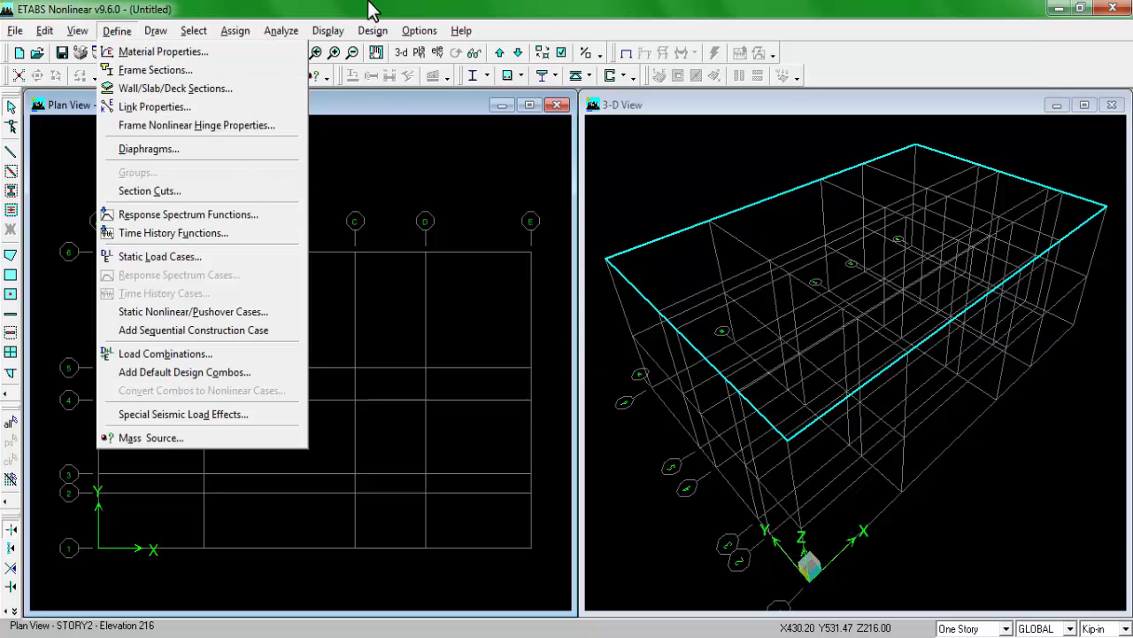
left_click(376, 31)
left_click(336, 23)
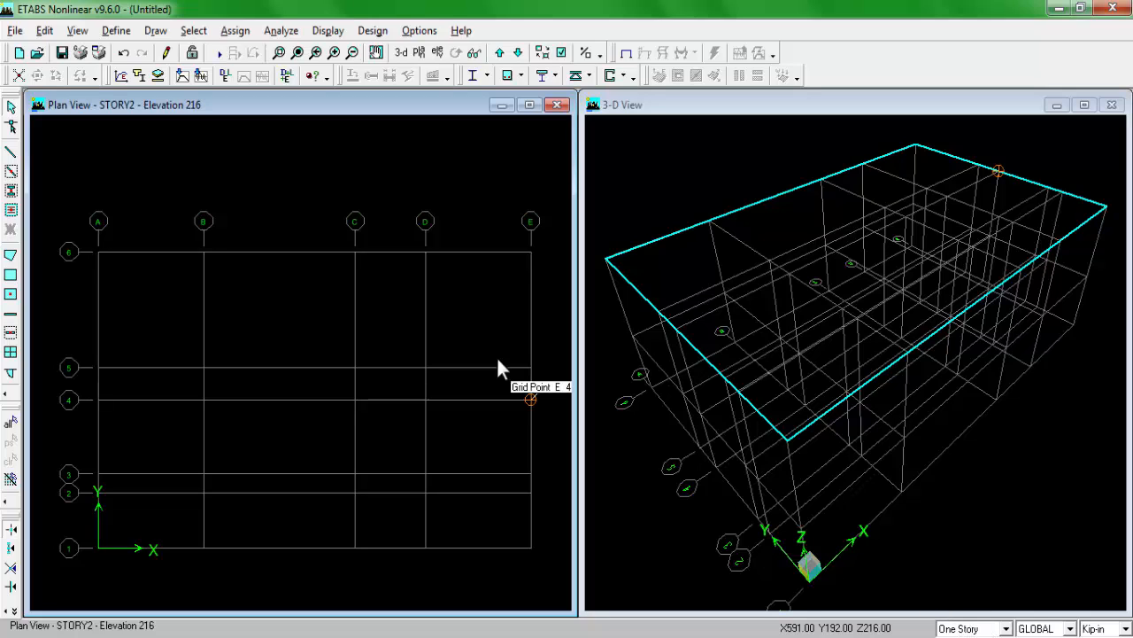
Step: Rename STORY1 as GF and STORY2 as S1 in the story data and accept the changes
right_click(132, 144)
left_click(196, 175)
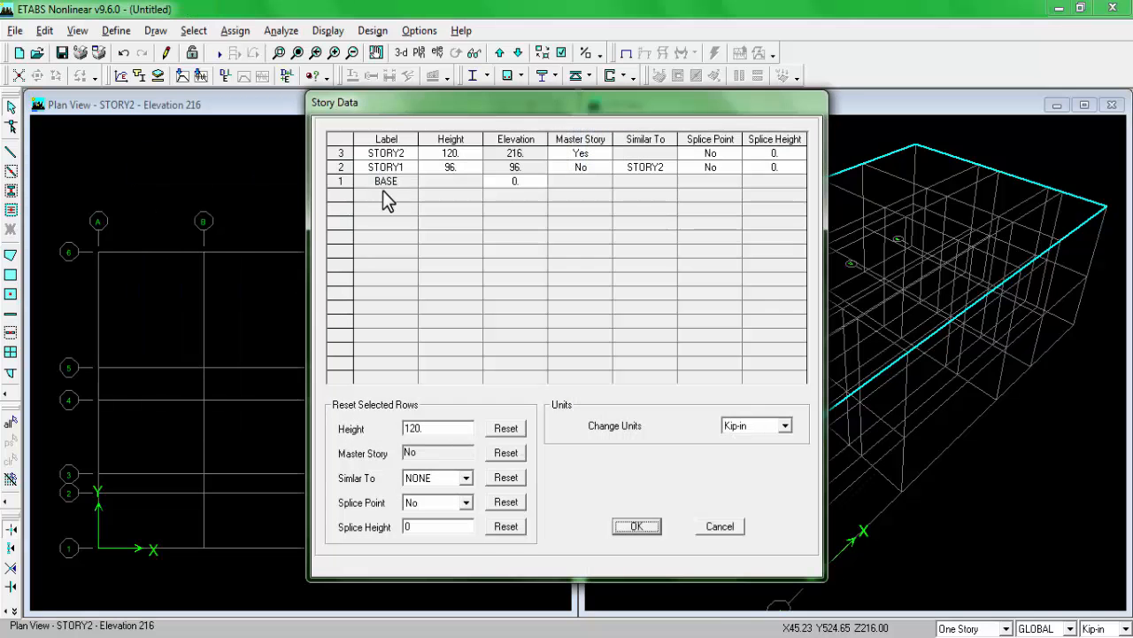
left_click(387, 166)
double_click(387, 166)
type("GF")
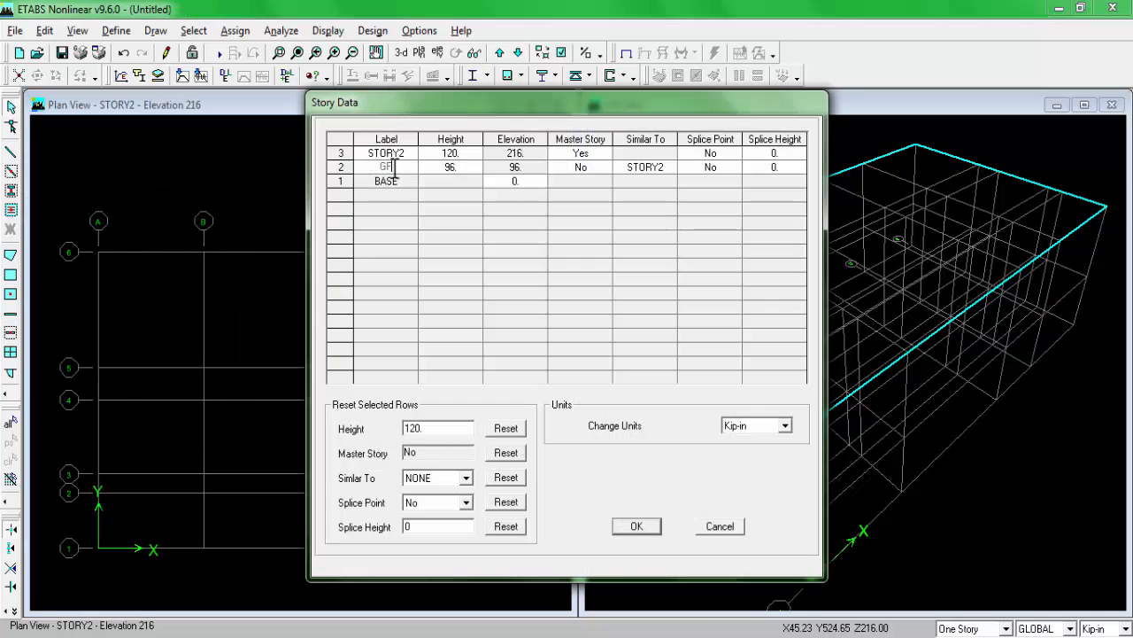
double_click(390, 153)
type("ST")
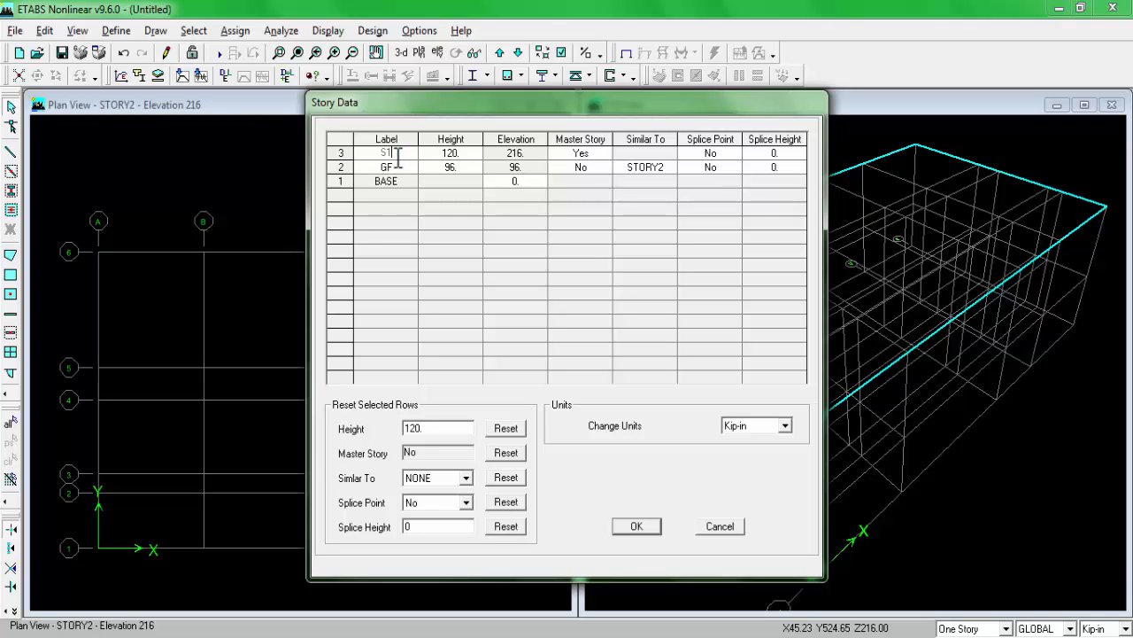
left_click(636, 526)
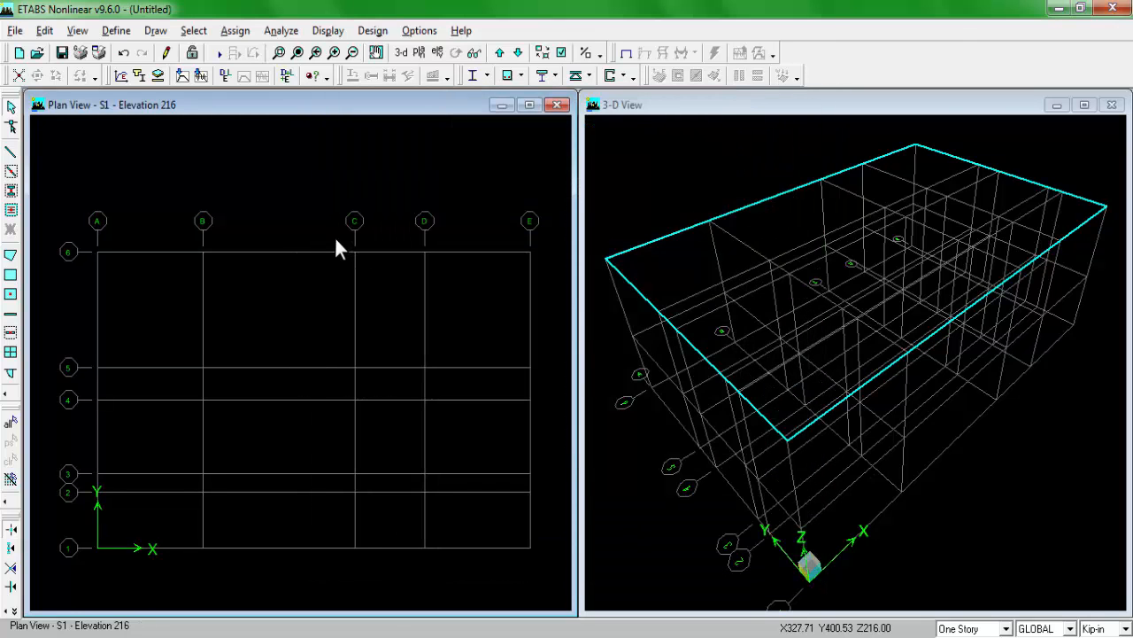
Step: Set drawing to apply to All Stories and start creating columns in plan with section C1
left_click(974, 629)
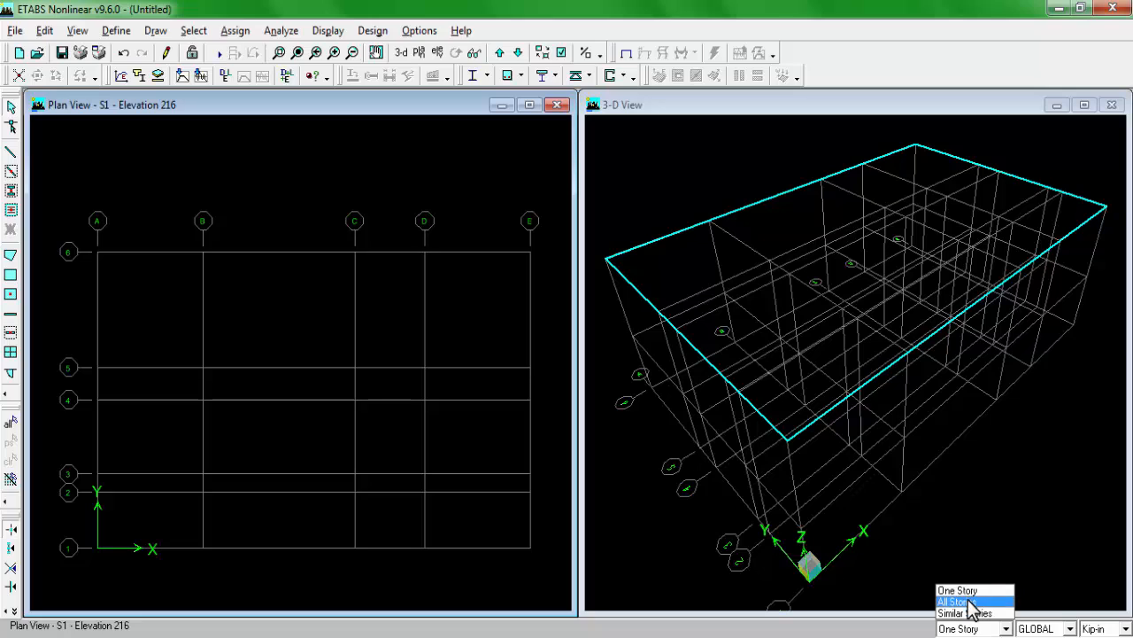
left_click(972, 611)
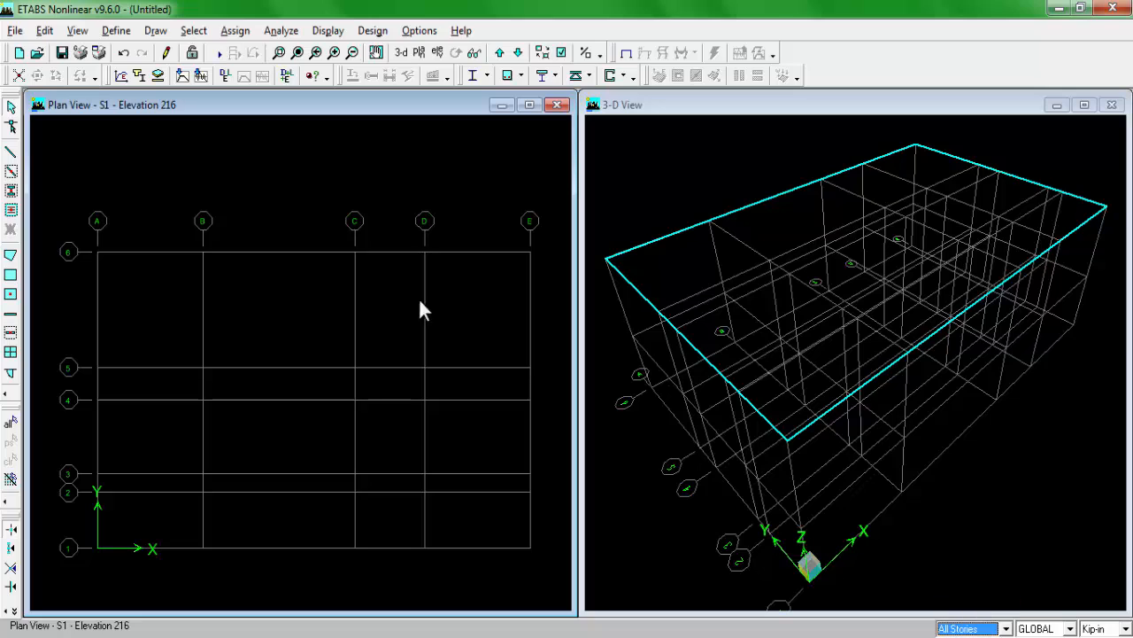
left_click(13, 197)
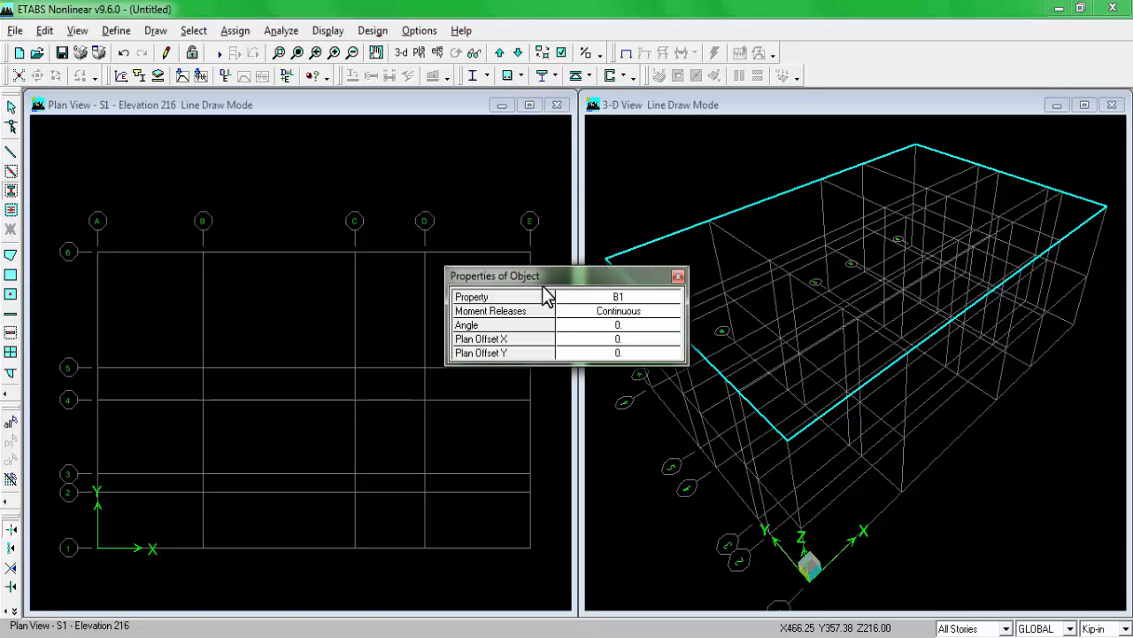
left_click_drag(544, 281, 812, 229)
left_click(905, 232)
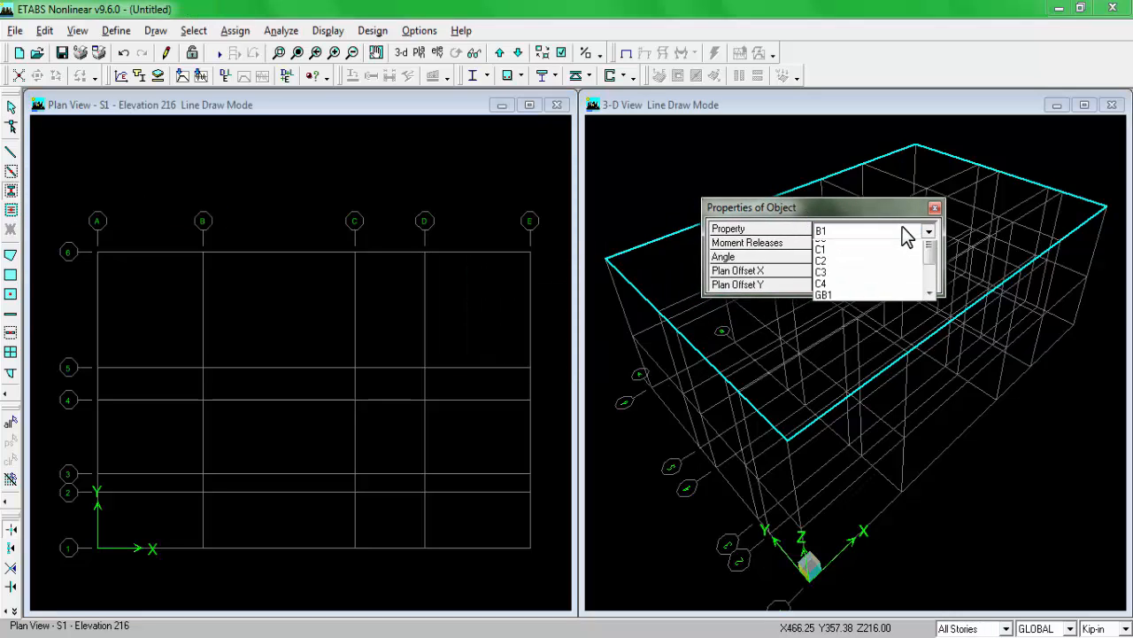
left_click(861, 281)
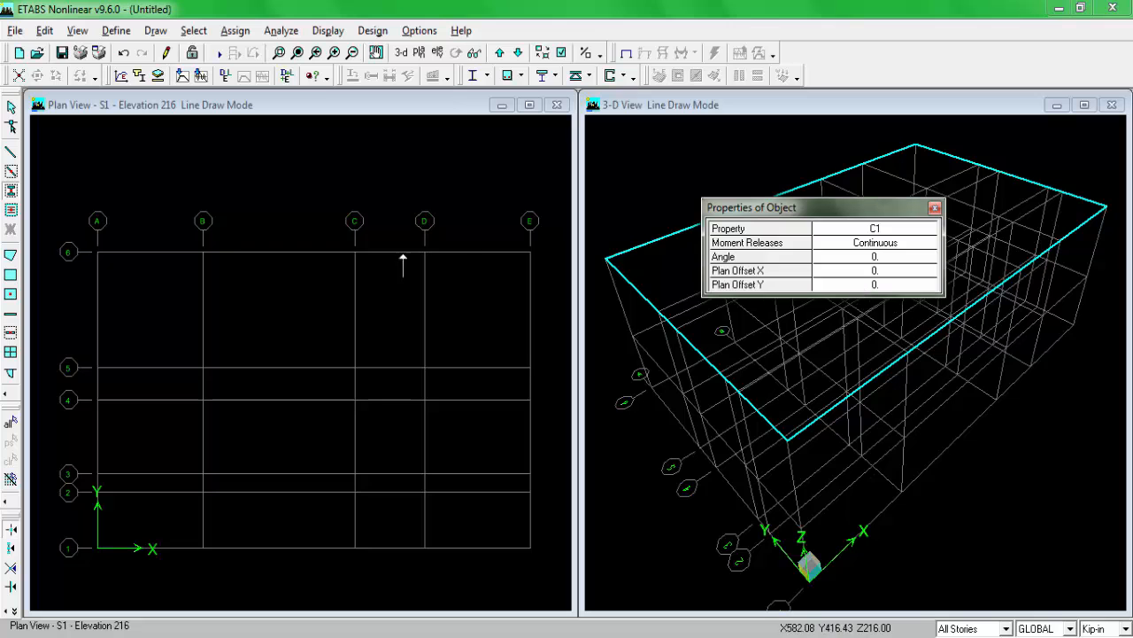
Step: Examine the plan drawing for the column types, their grid positions and the orientation of each column
left_click(353, 632)
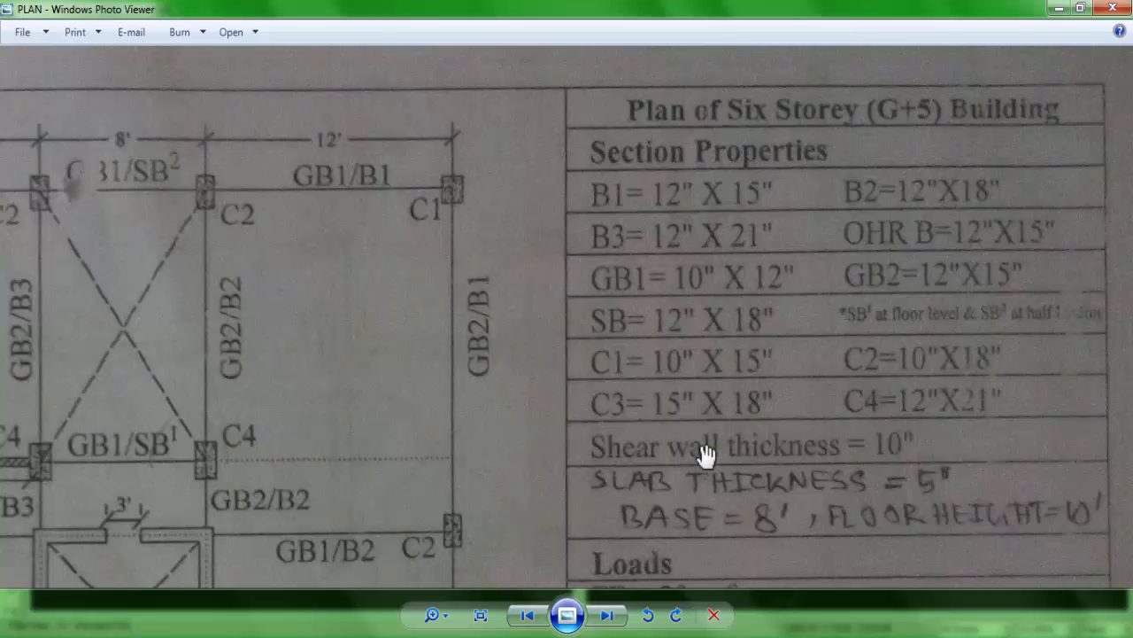
left_click_drag(195, 317, 778, 337)
scroll(180, 263, "down", 3)
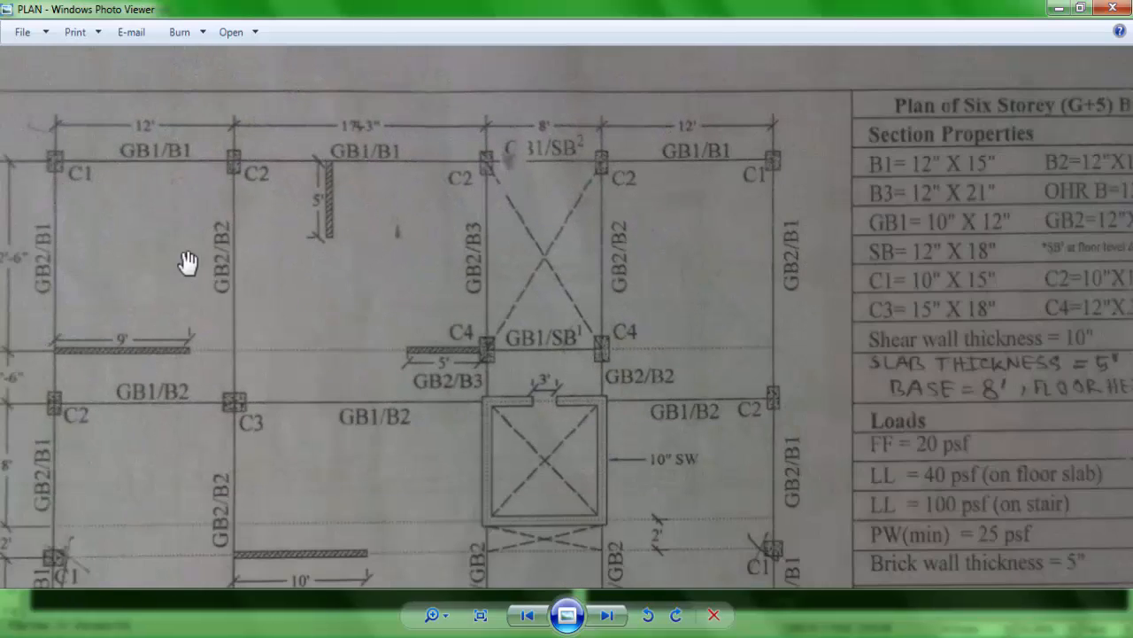
left_click_drag(282, 286, 352, 259)
scroll(351, 258, "down", 1)
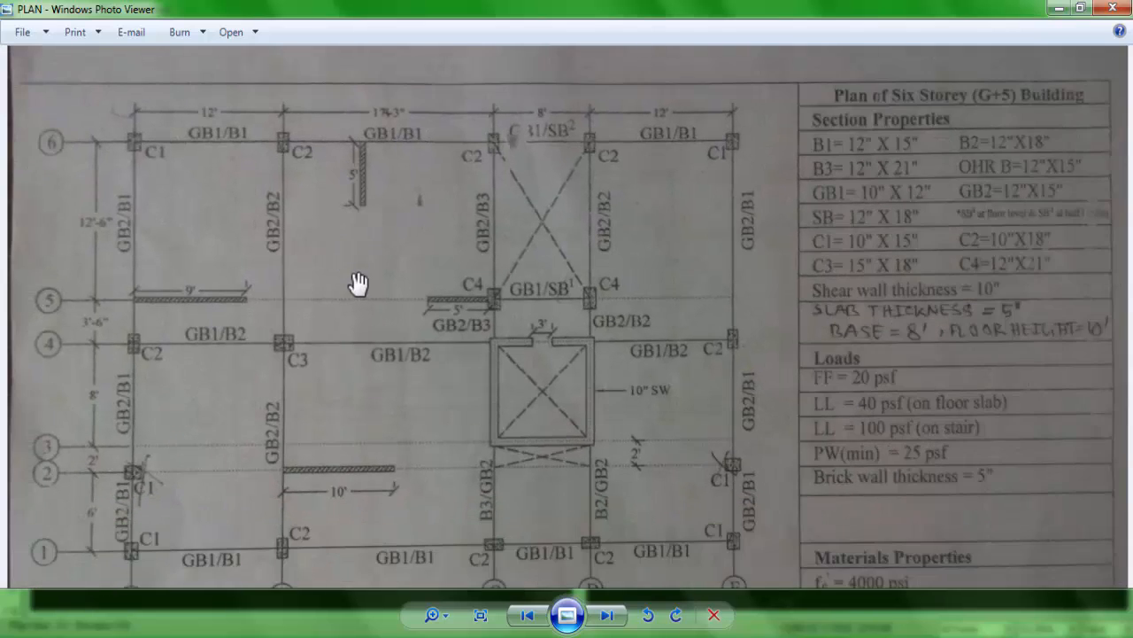
scroll(297, 399, "down", 1)
scroll(292, 406, "up", 1)
scroll(292, 405, "up", 1)
left_click_drag(286, 397, 382, 392)
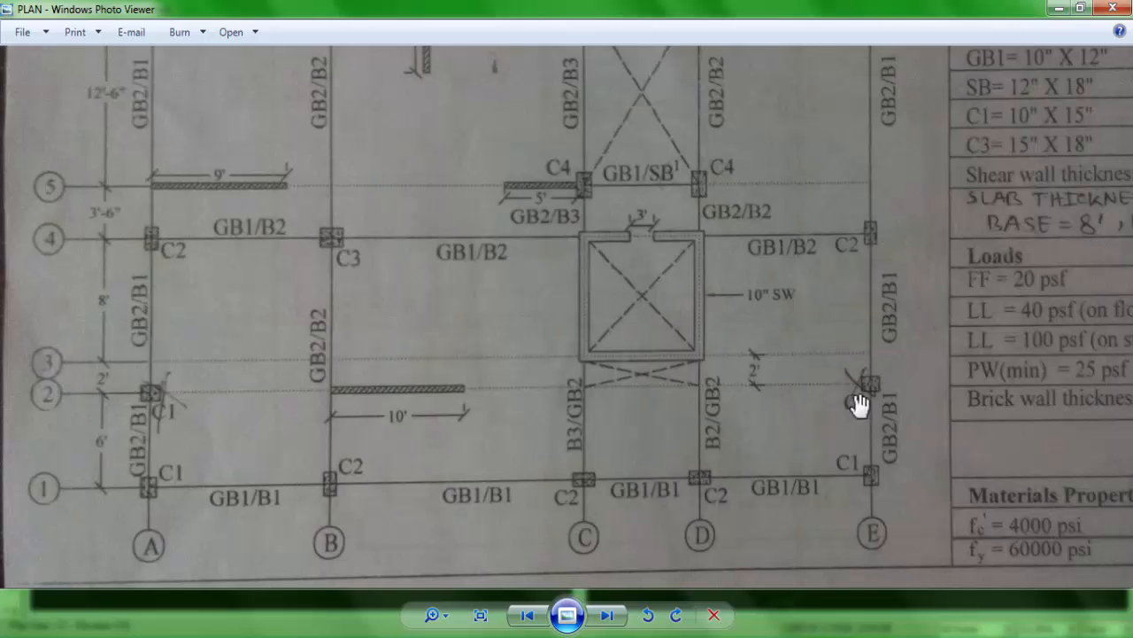
scroll(387, 292, "down", 1)
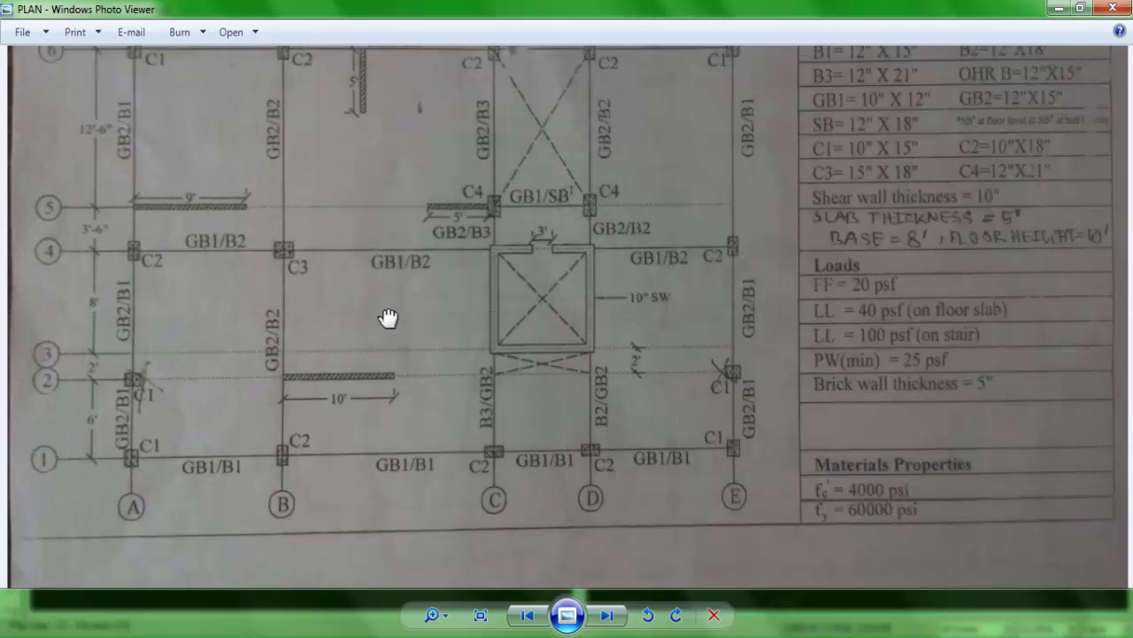
scroll(387, 328, "down", 1)
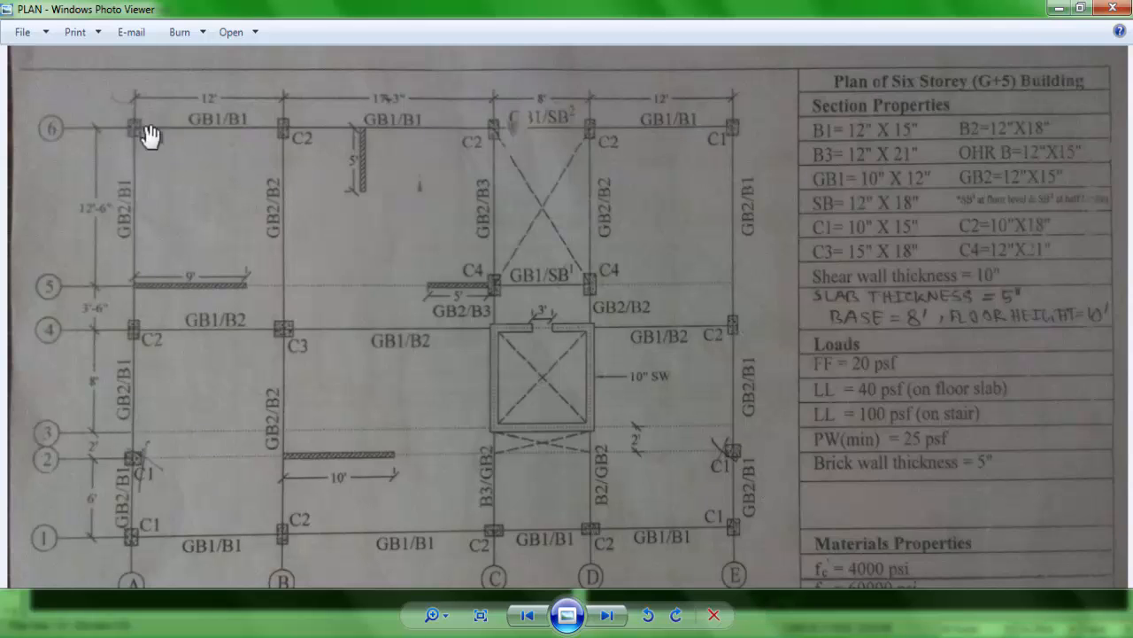
scroll(74, 107, "up", 3)
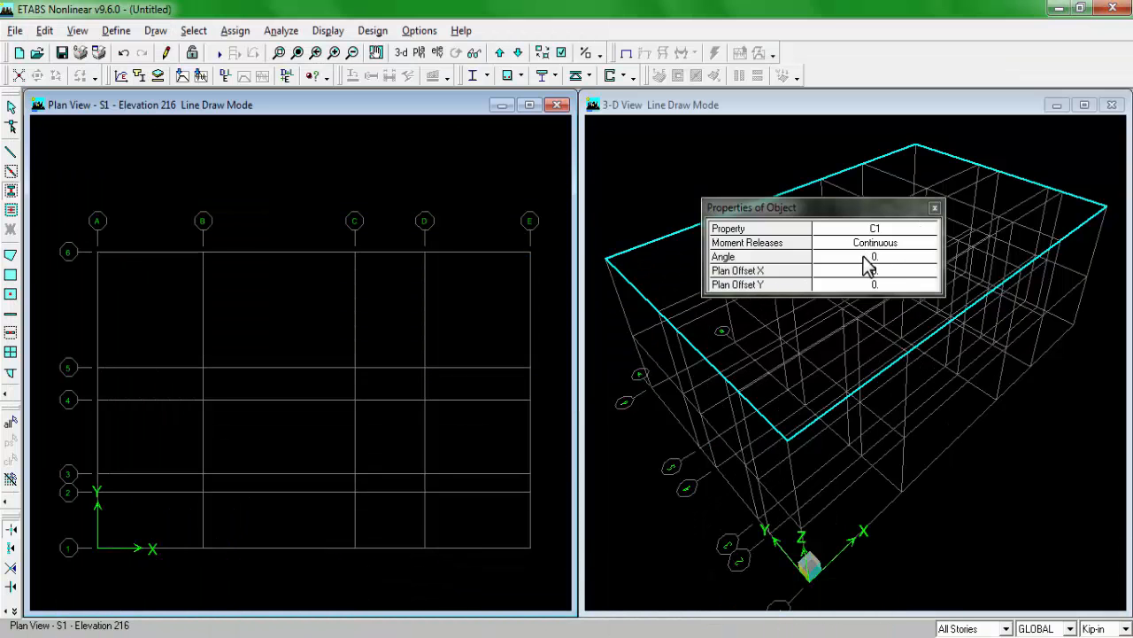
Step: Set the column angle to 90 and place C1 columns at grid points A6, E6, E1 and A1
left_click(881, 258)
type("90")
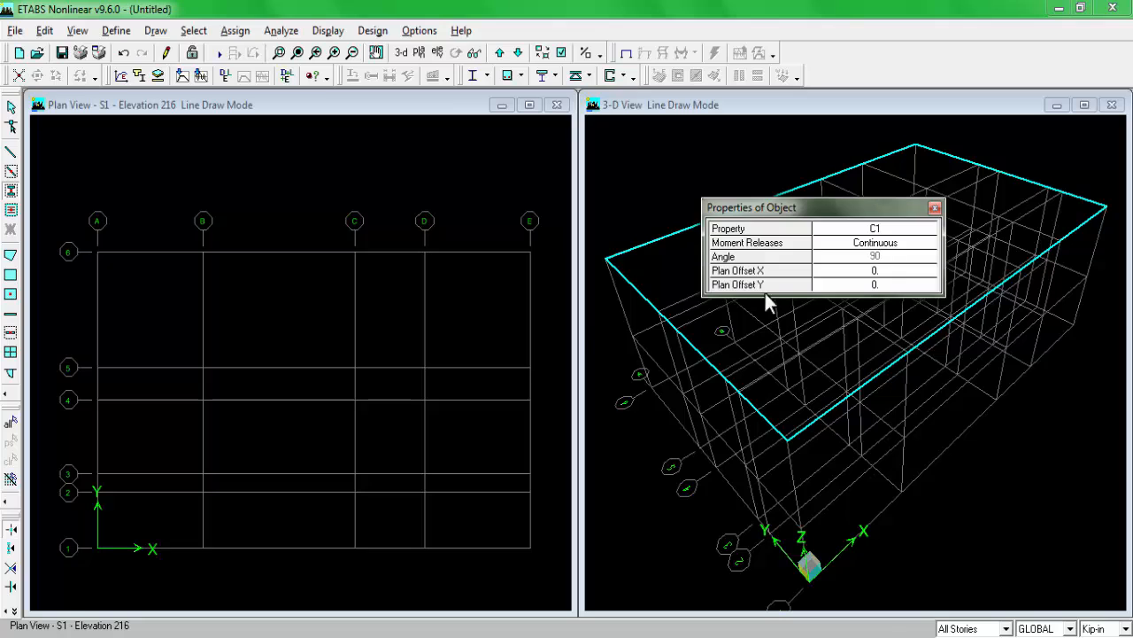
left_click(102, 242)
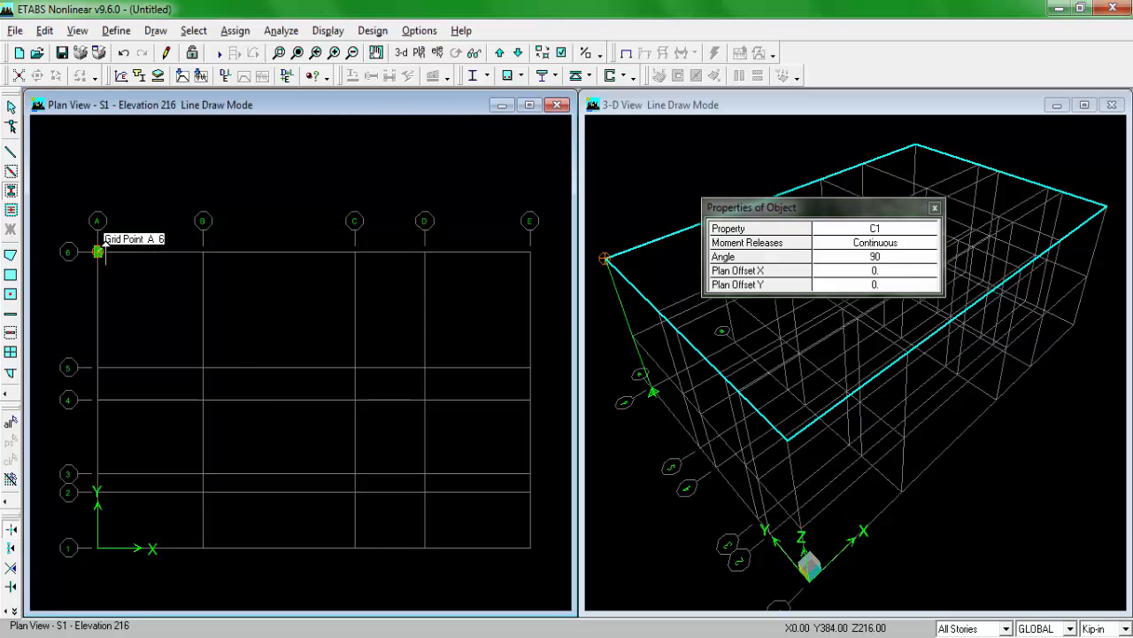
scroll(458, 292, "up", 1)
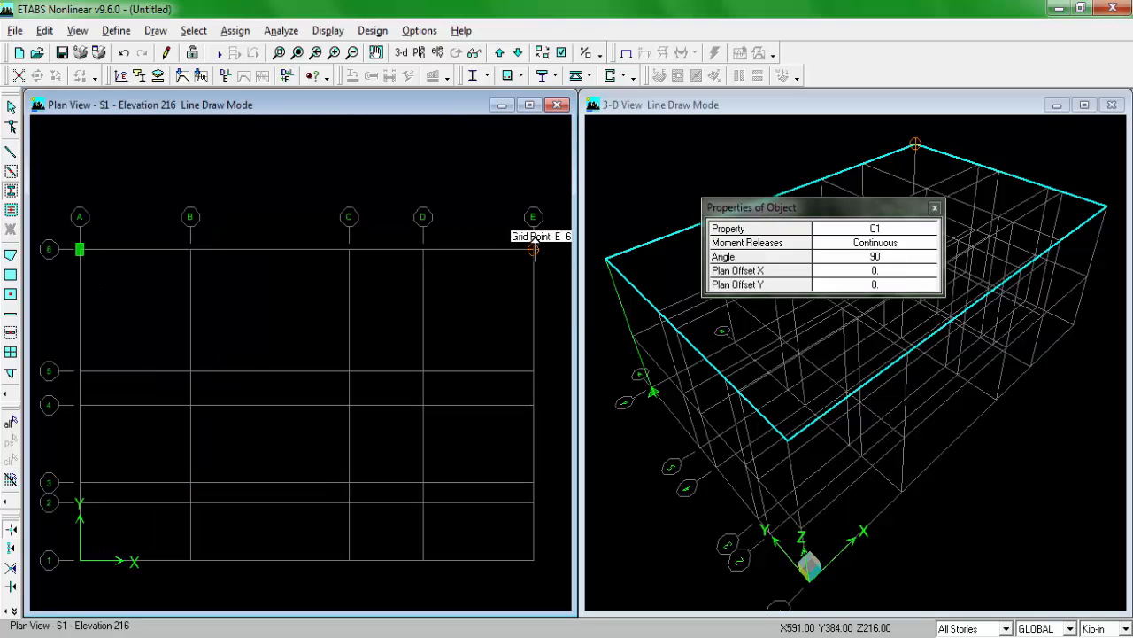
left_click(534, 249)
left_click(531, 556)
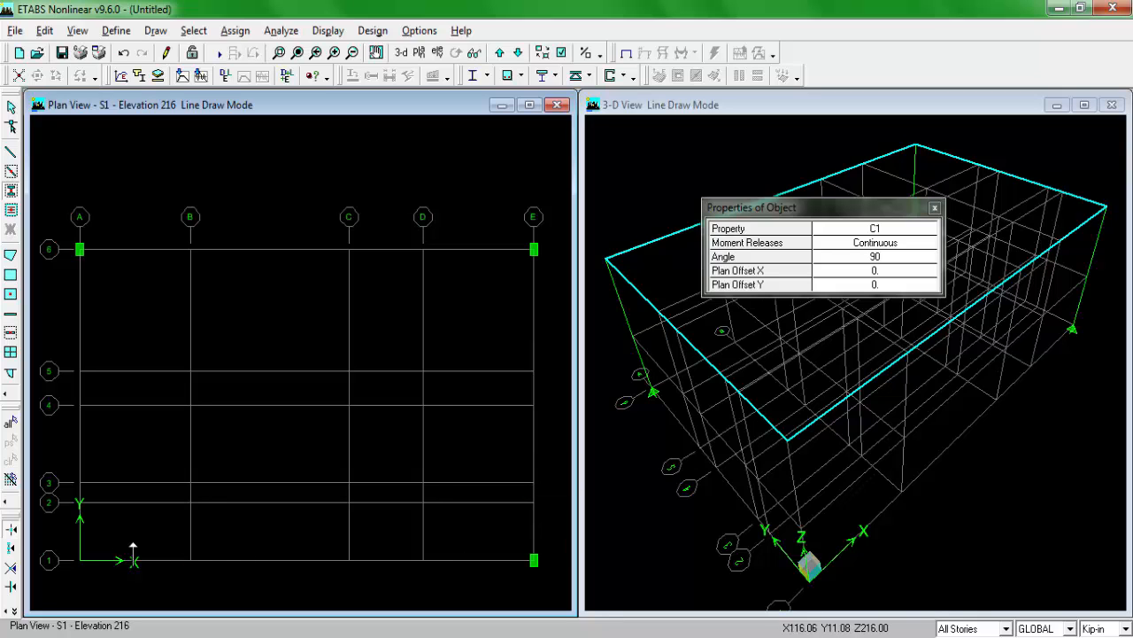
left_click(79, 558)
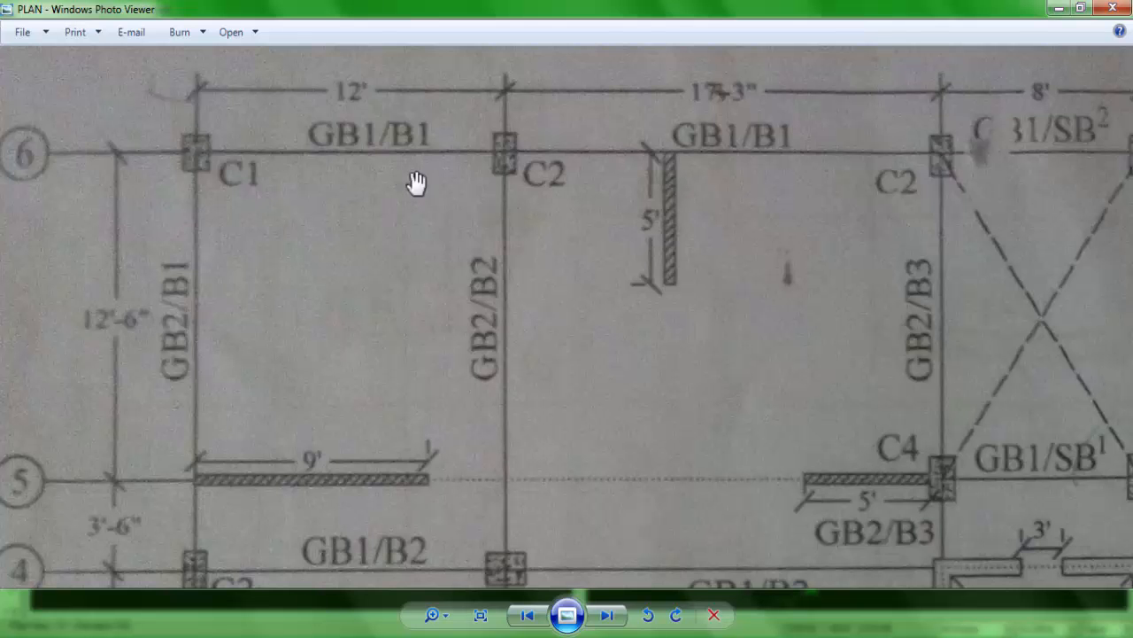
Step: Switch the column section to C2 and place columns at grid points B6, C6 and D6
scroll(885, 309, "down", 2)
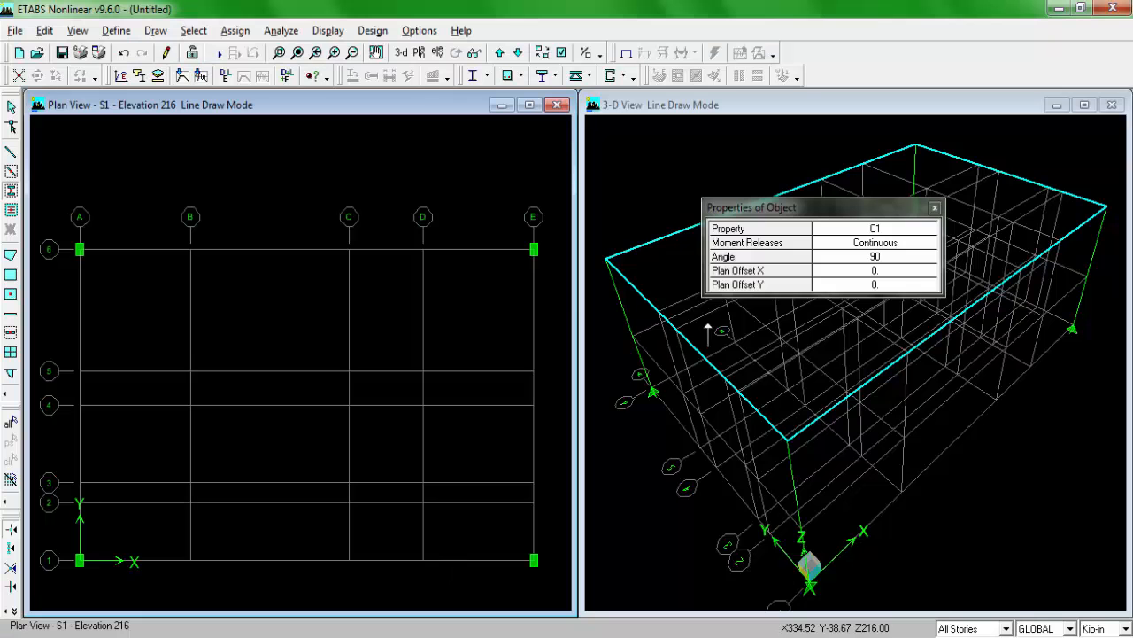
left_click(889, 232)
left_click(881, 231)
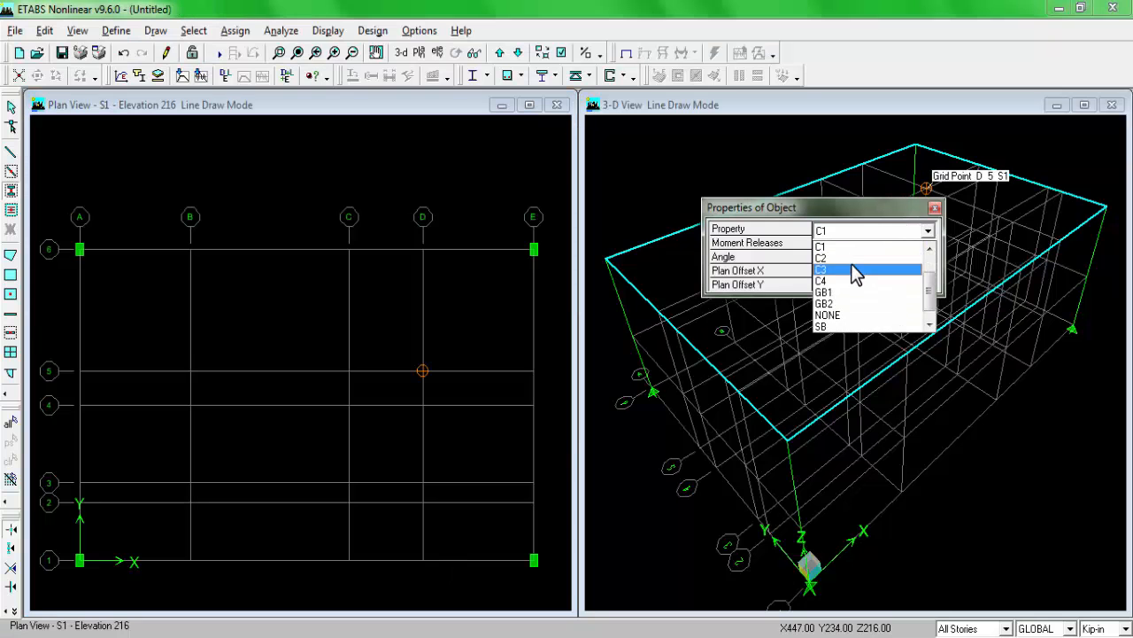
left_click(851, 257)
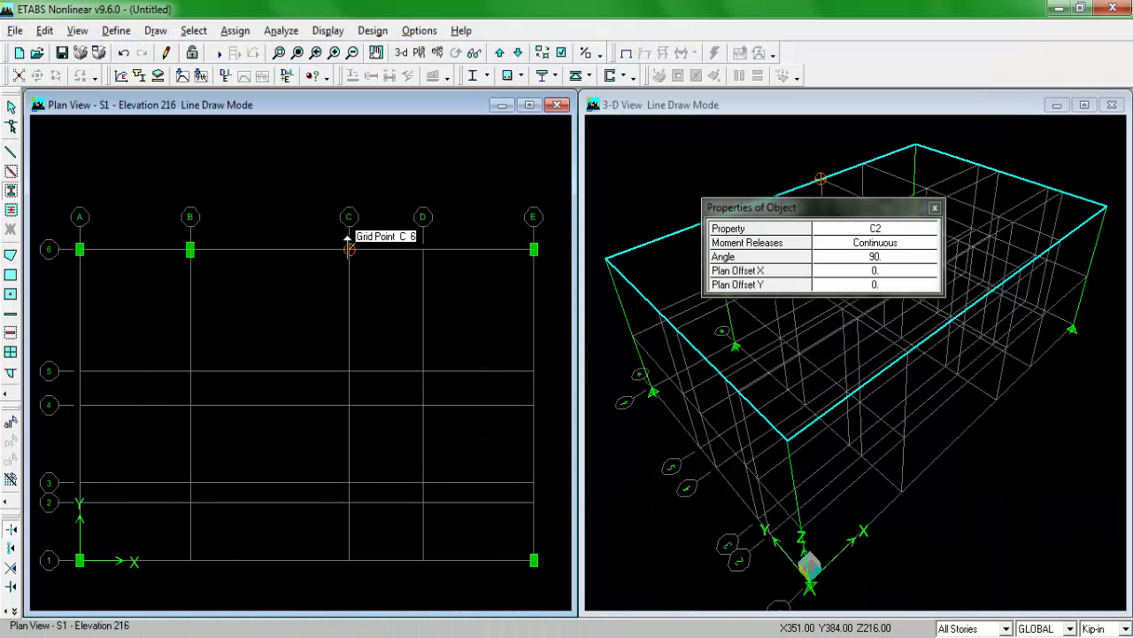
left_click(349, 249)
left_click(422, 248)
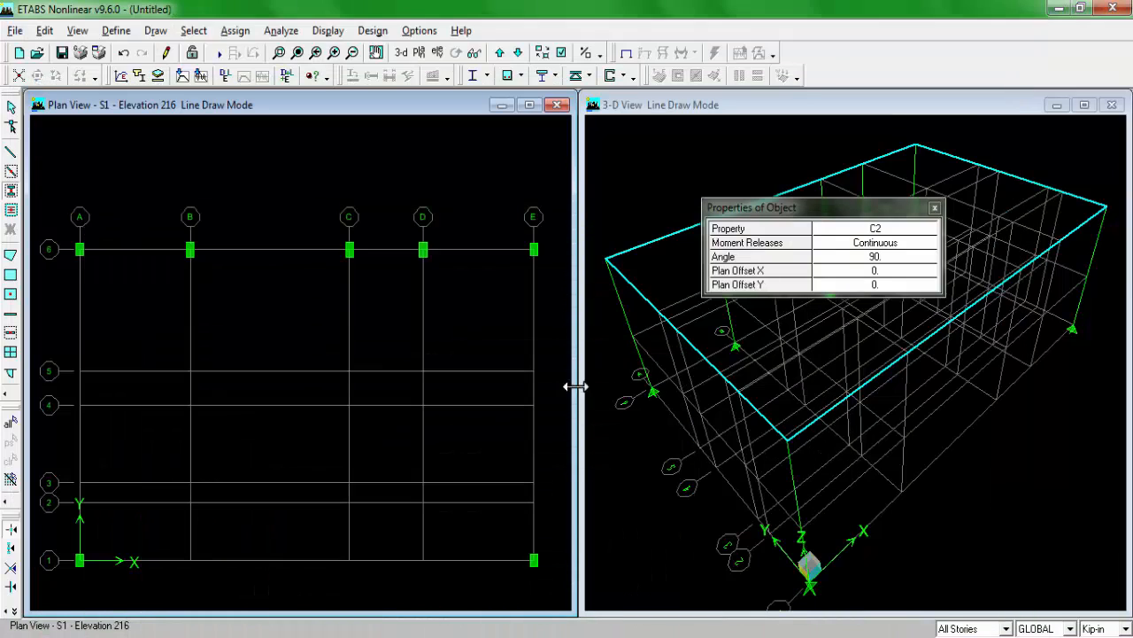
Step: Place C2 columns at grid points E4, A4 and B1, checking their positions on the plan drawing
left_click(534, 405)
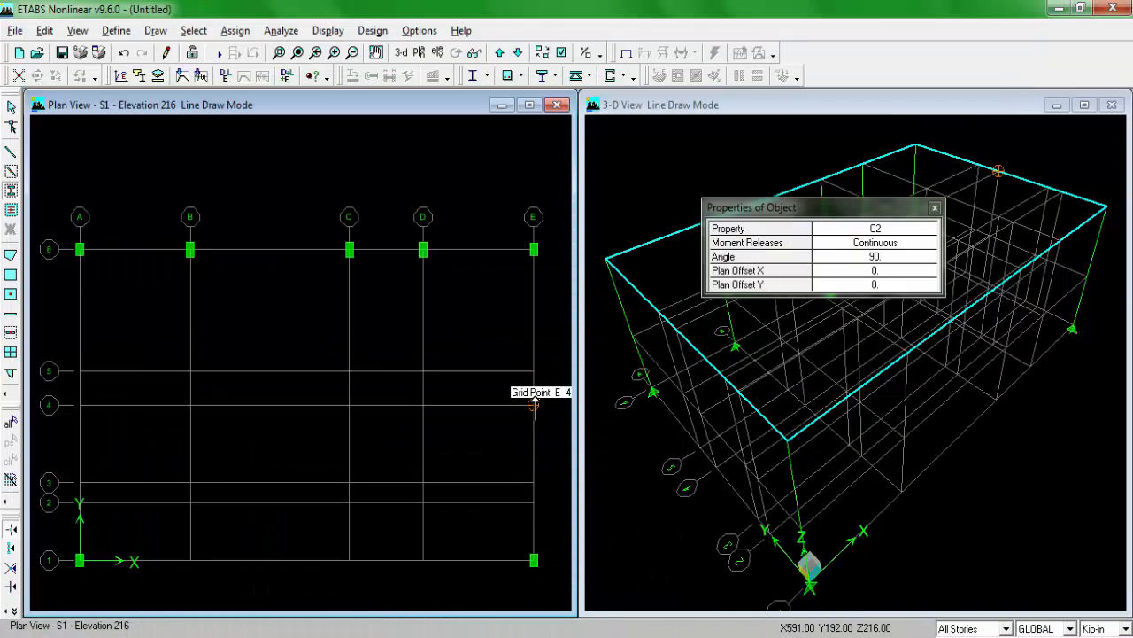
left_click(359, 635)
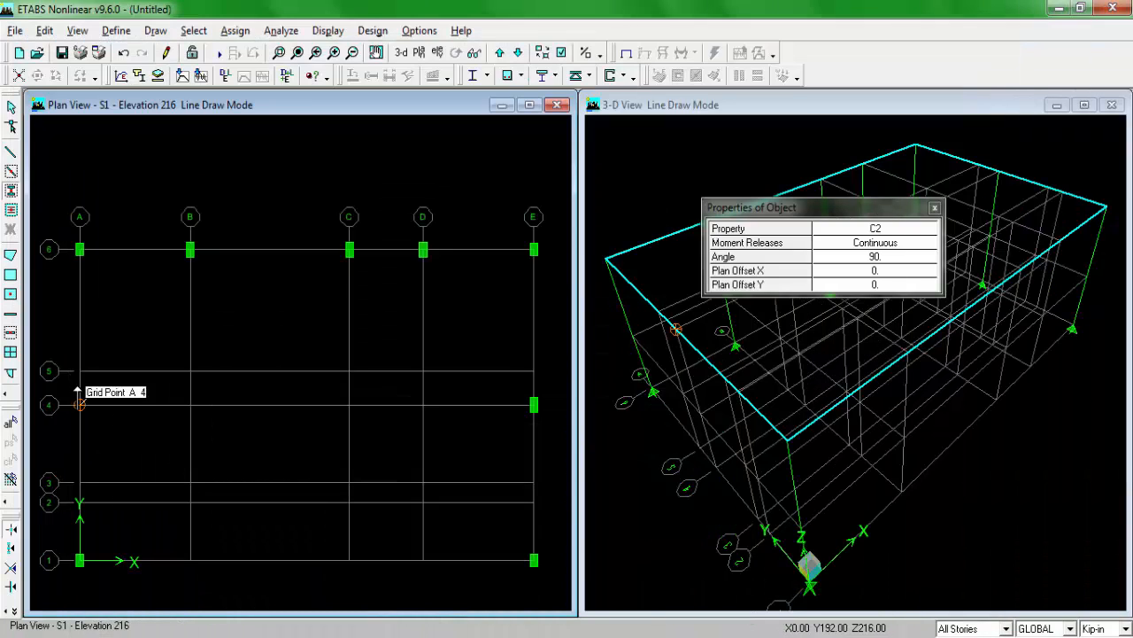
left_click(78, 396)
left_click(305, 632)
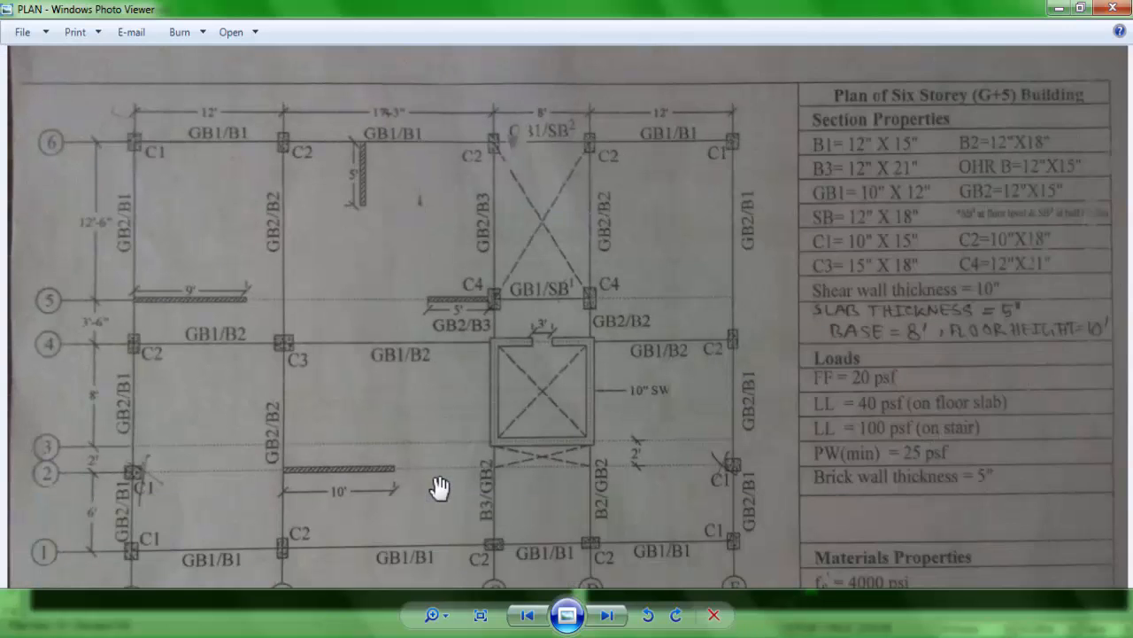
left_click_drag(448, 505, 449, 390)
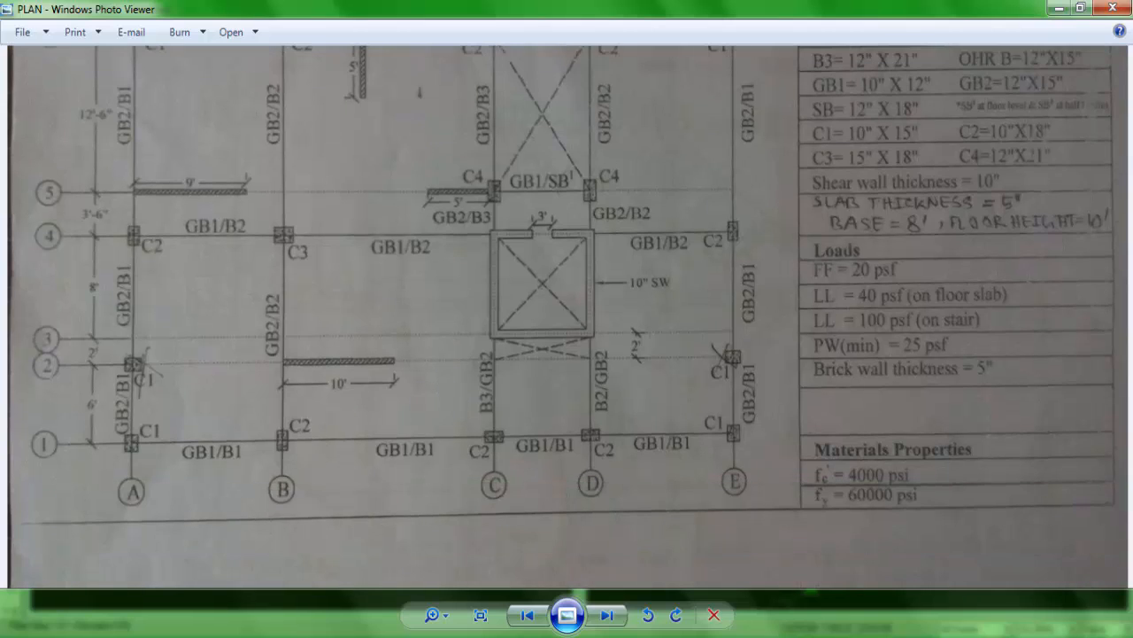
left_click(395, 635)
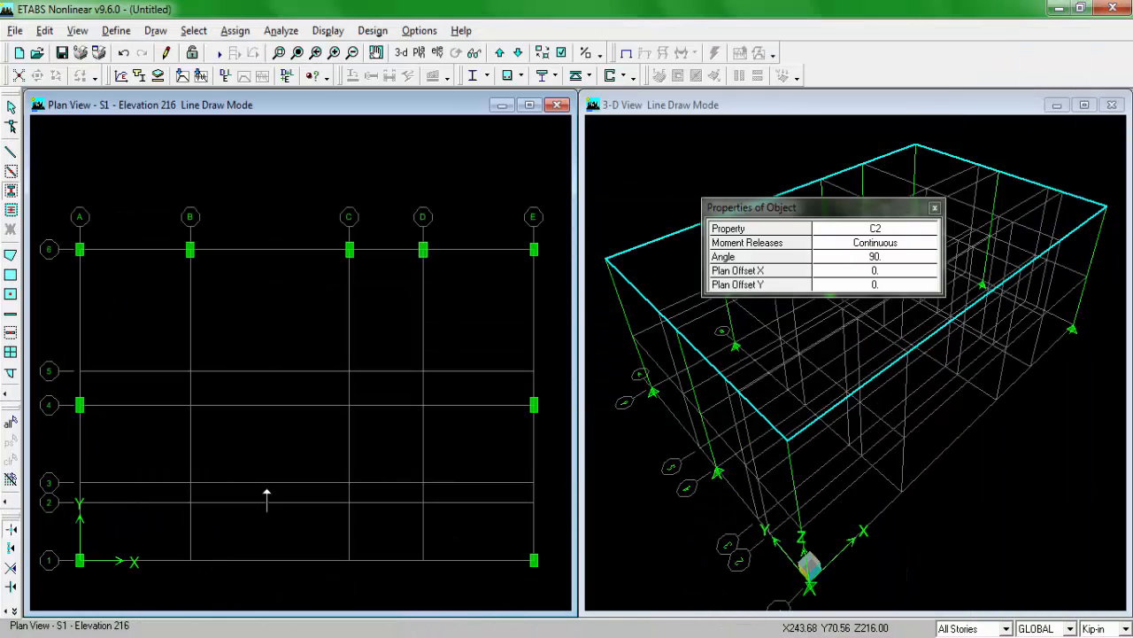
left_click(191, 558)
Step: Set the column angle to 0 and place C2 columns at grid points C1 and D1, checking their orientation on the plan drawing
left_click(883, 259)
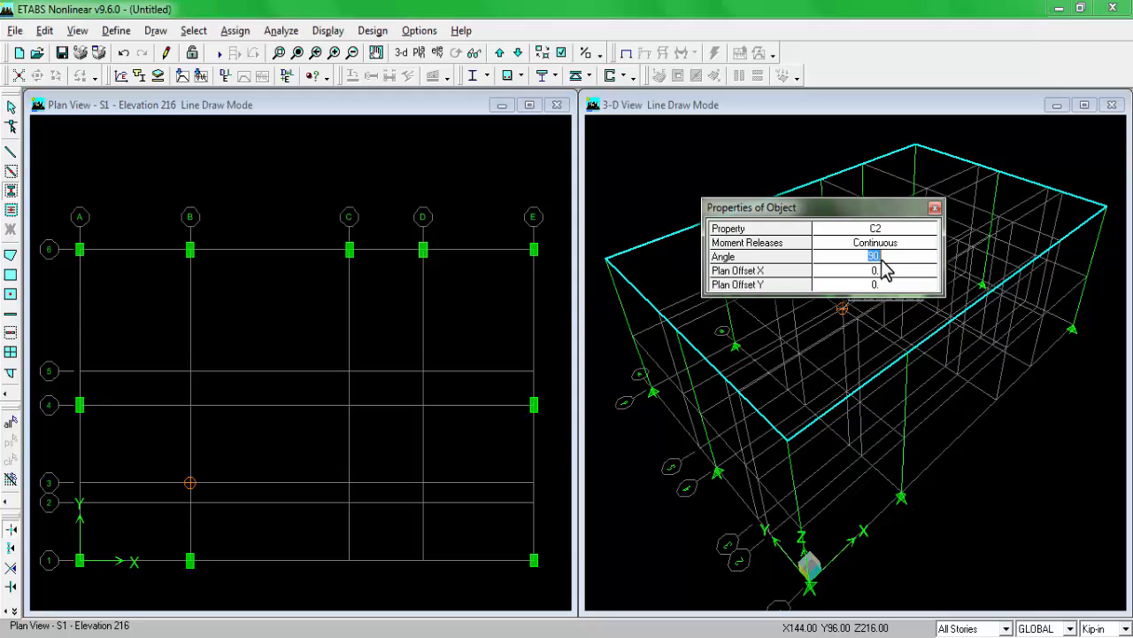
type("0")
key("alt+Tab")
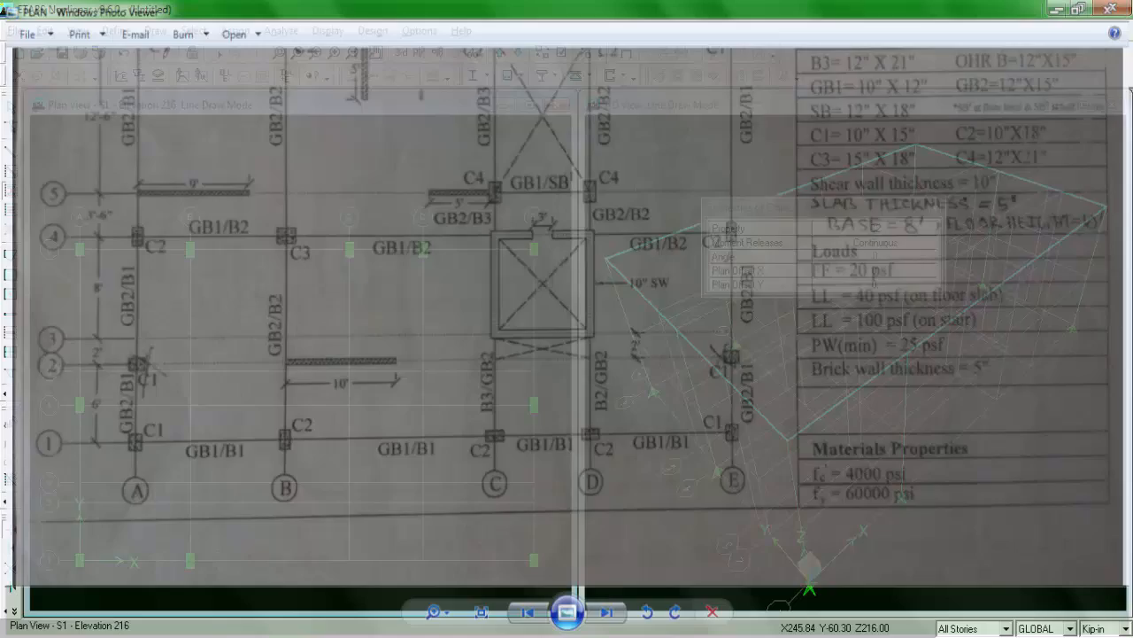
key("alt+Tab")
left_click(349, 558)
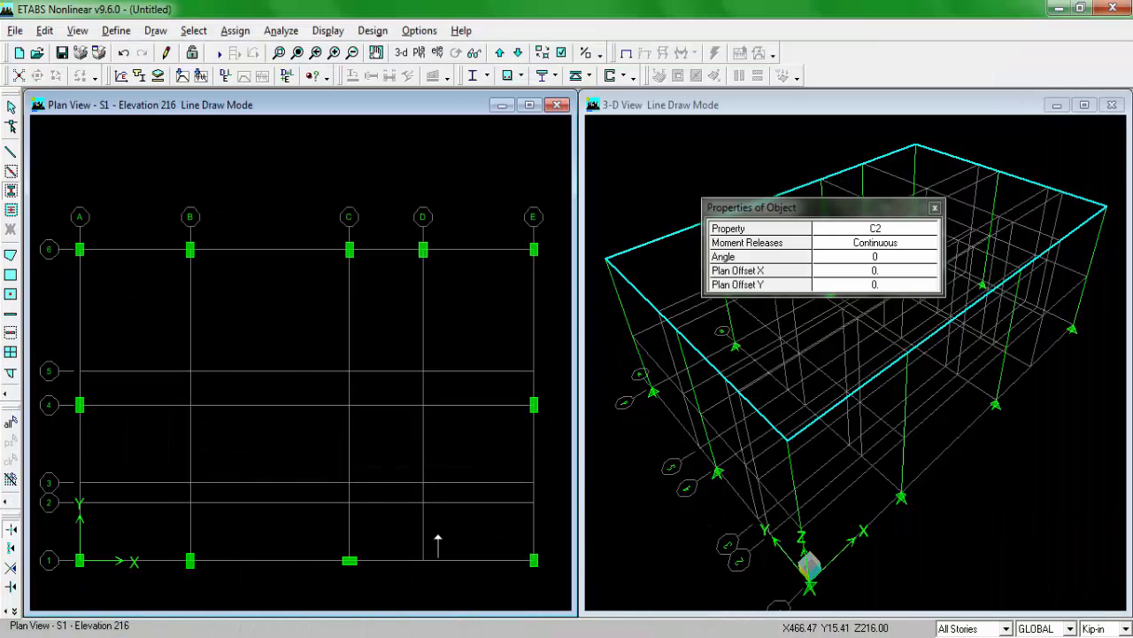
left_click(423, 560)
Step: Check the interior columns on the plan drawing, switch the column section to C3 and place a column at grid point B4
key("alt+Tab")
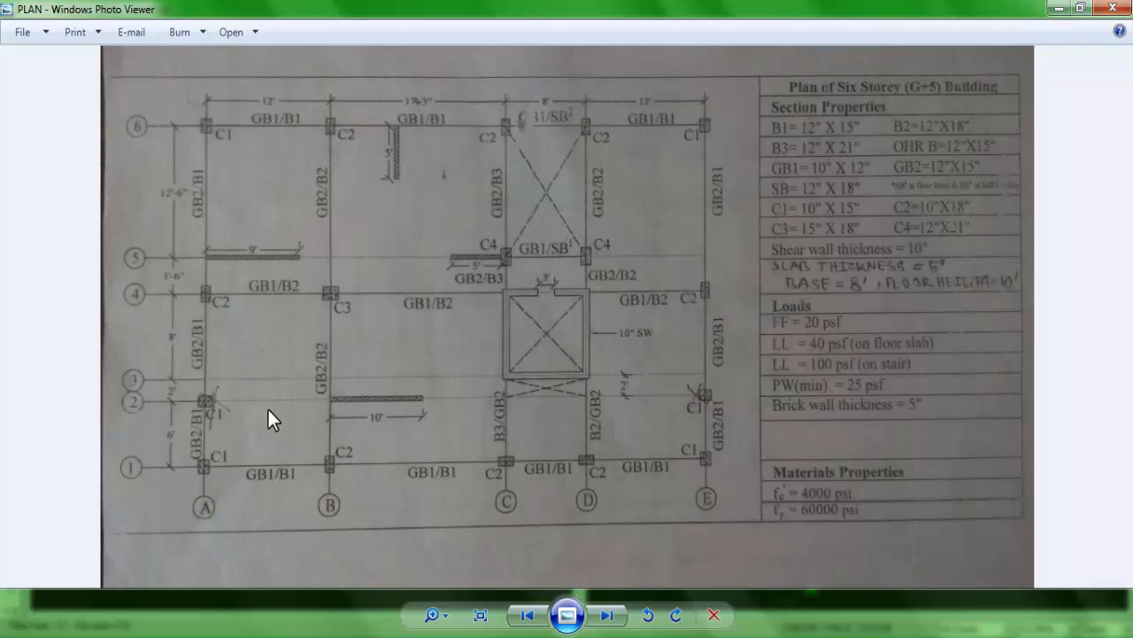
scroll(521, 153, "up", 2)
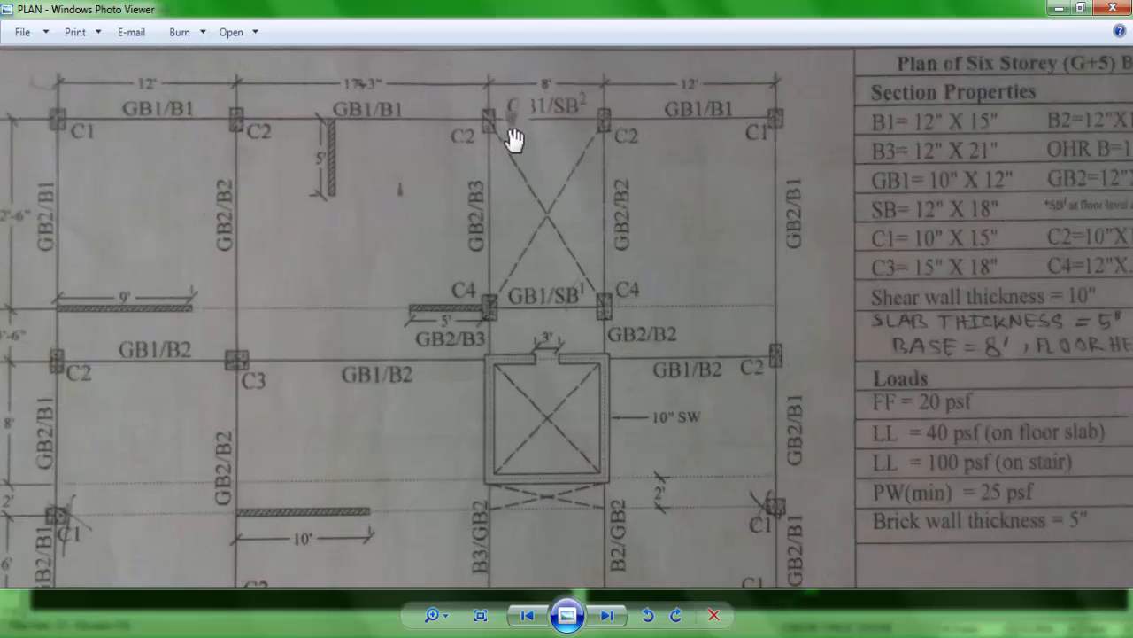
left_click_drag(517, 163, 519, 182)
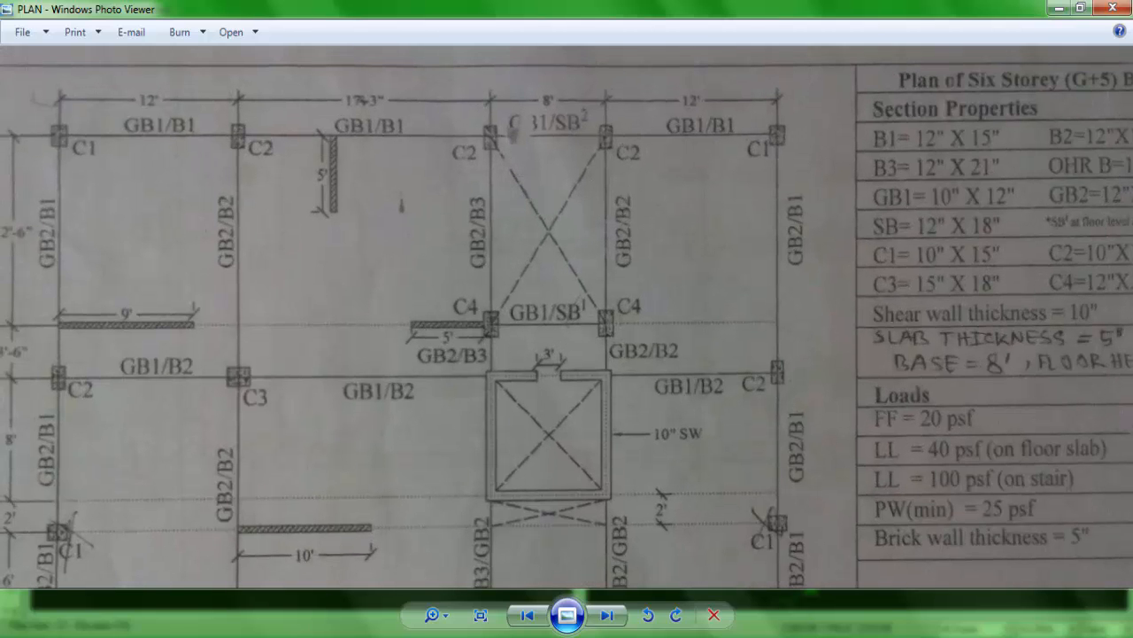
key("alt+Tab")
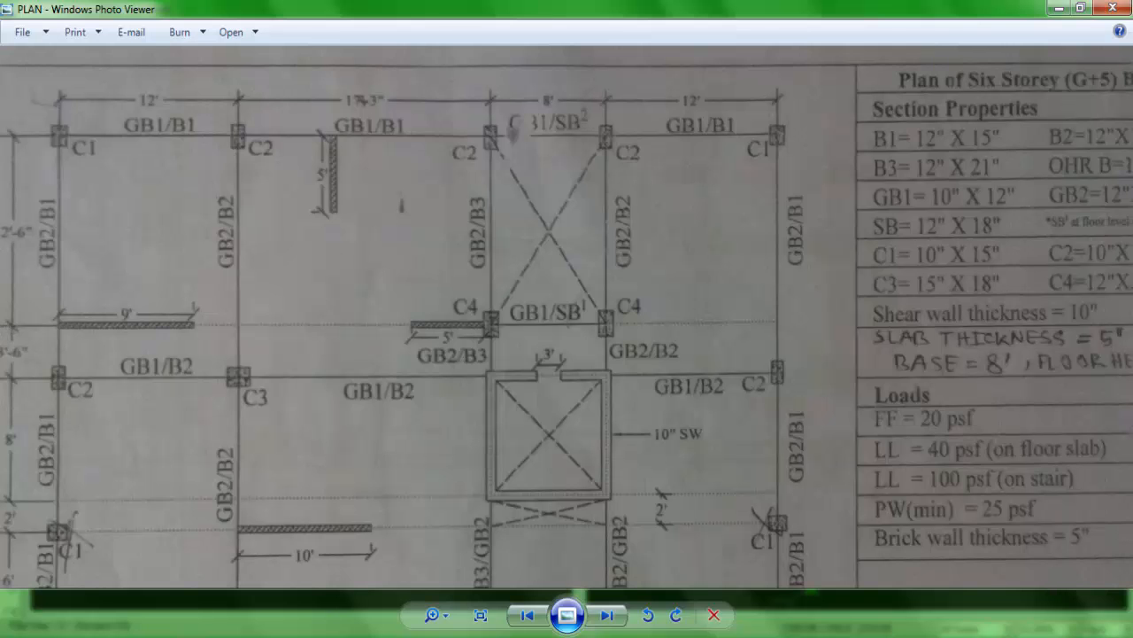
scroll(366, 398, "down", 3)
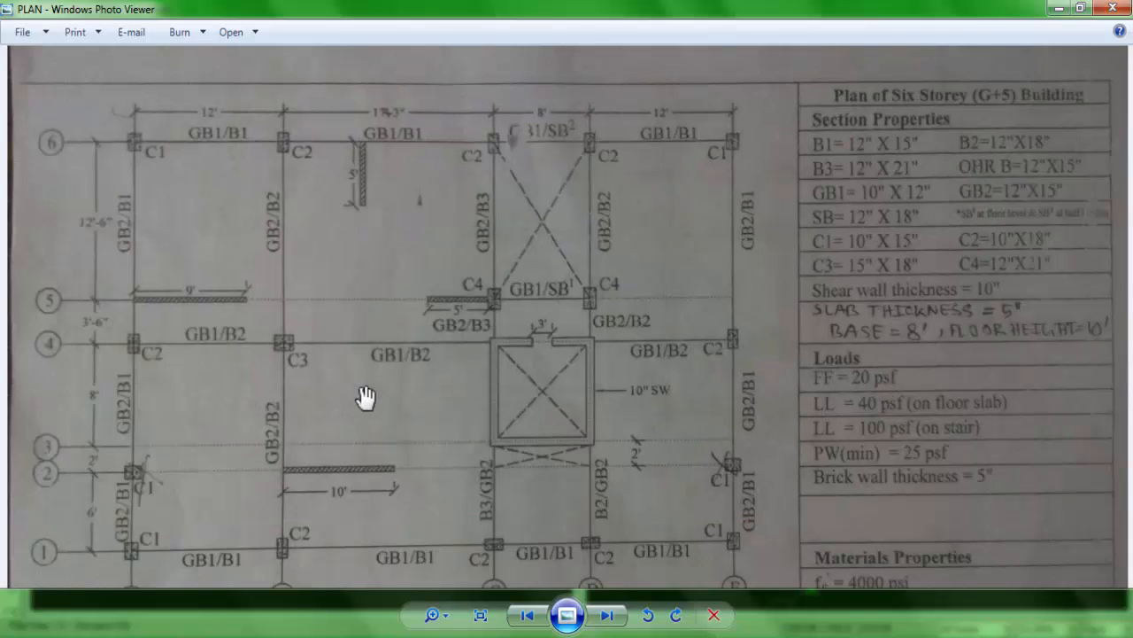
scroll(255, 321, "up", 5)
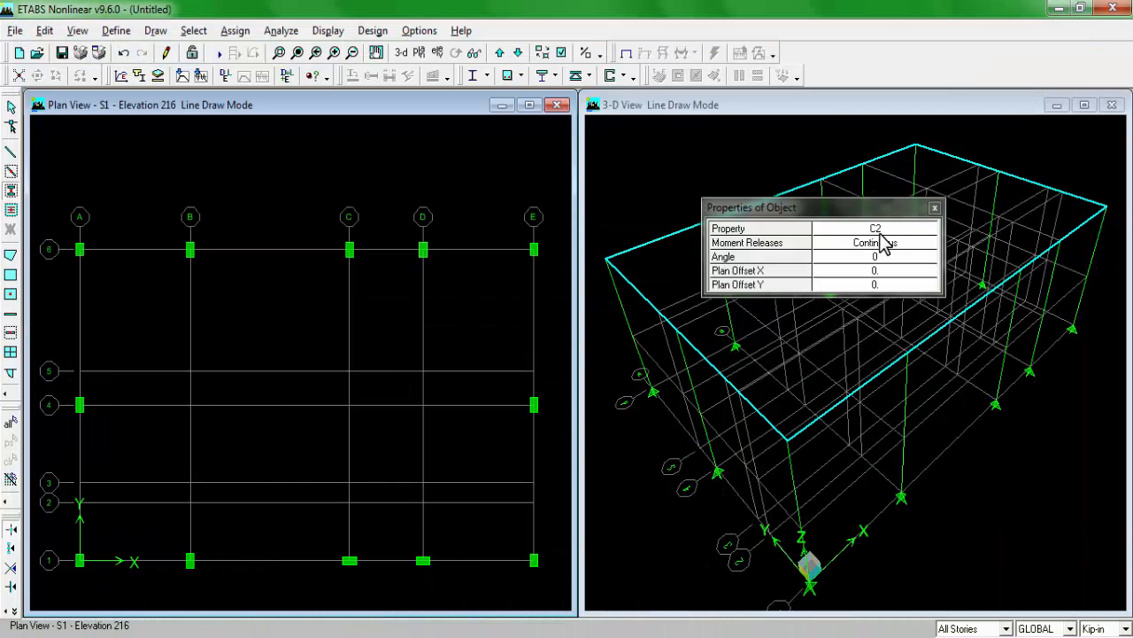
left_click(880, 233)
left_click(876, 230)
left_click(832, 258)
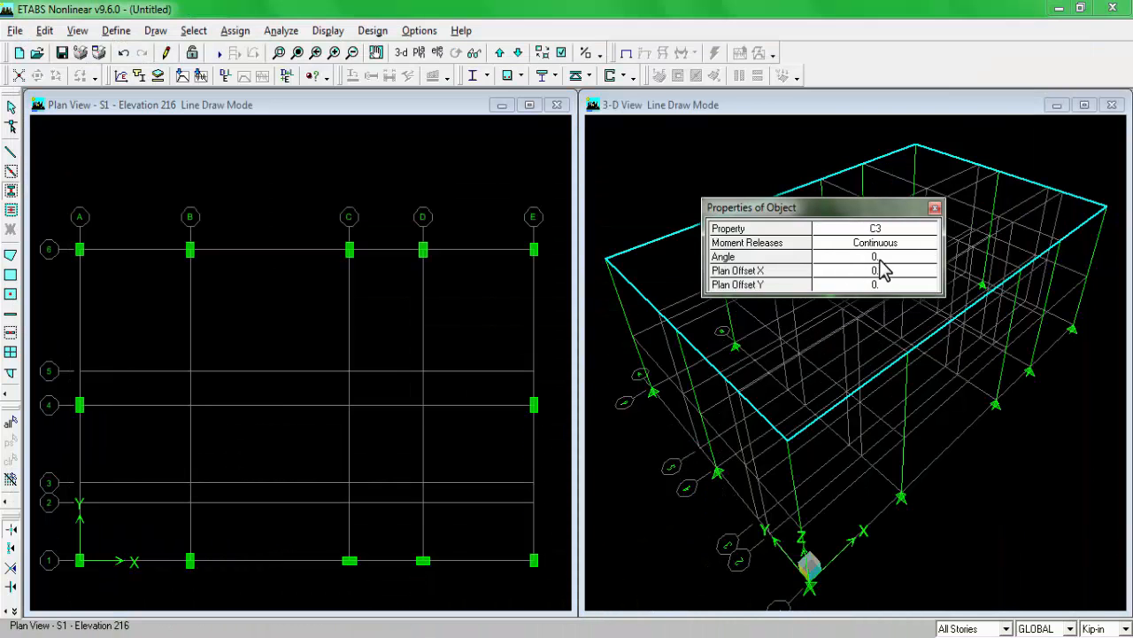
left_click(280, 622)
left_click_drag(441, 482, 450, 483)
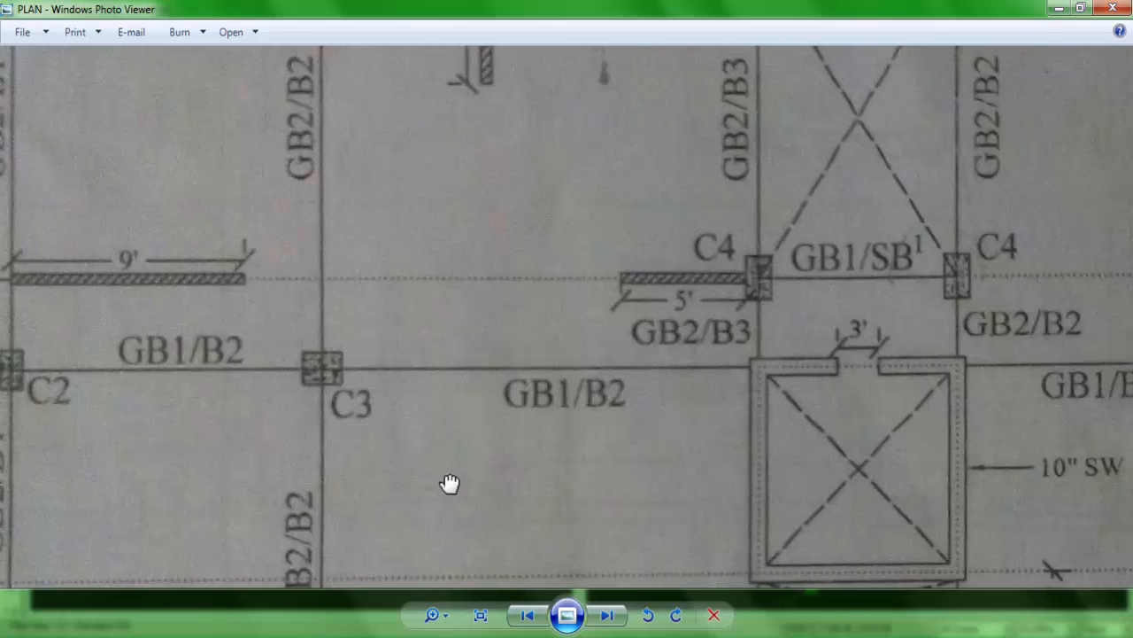
scroll(450, 482, "down", 3)
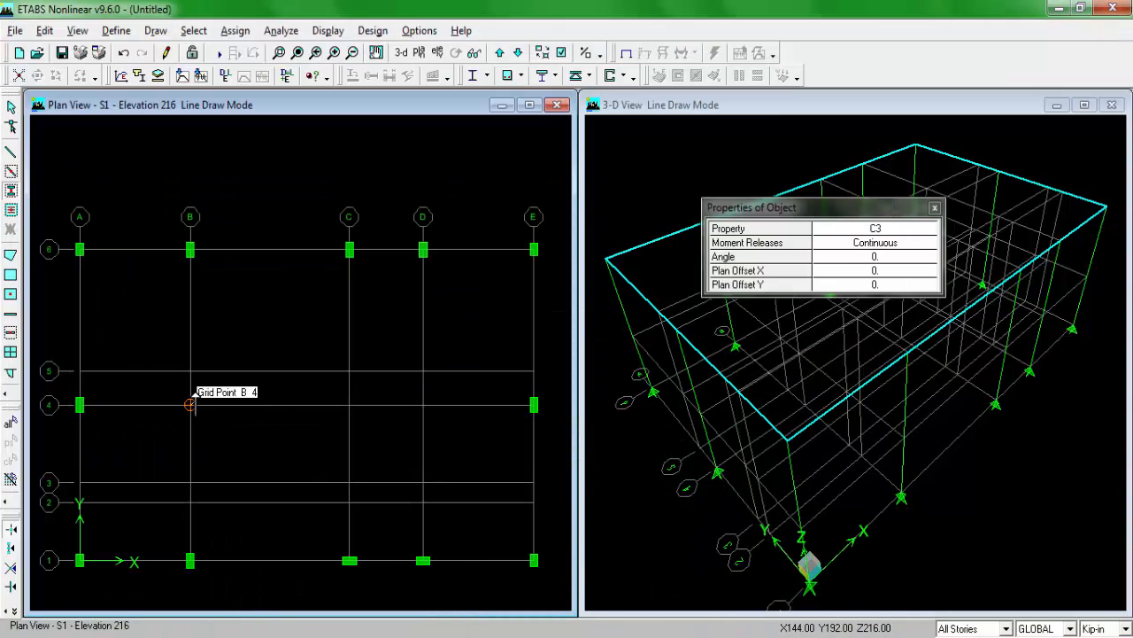
left_click(190, 403)
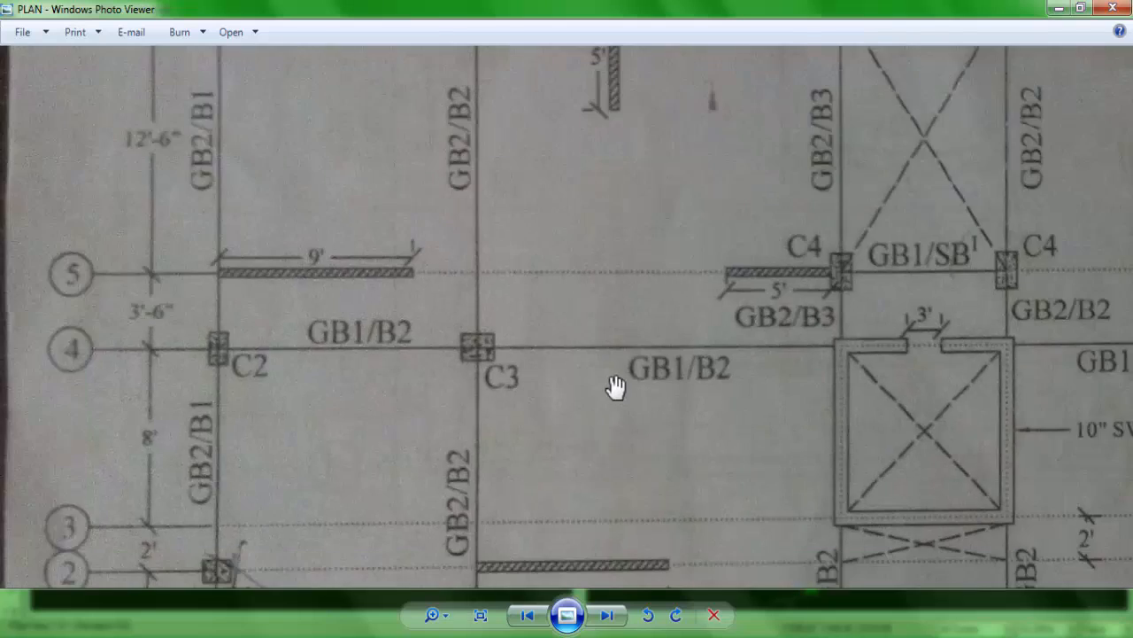
Step: Switch the column section to C4 with an angle of 90 and place columns at grid points C5 and D5
scroll(614, 384, "down", 2)
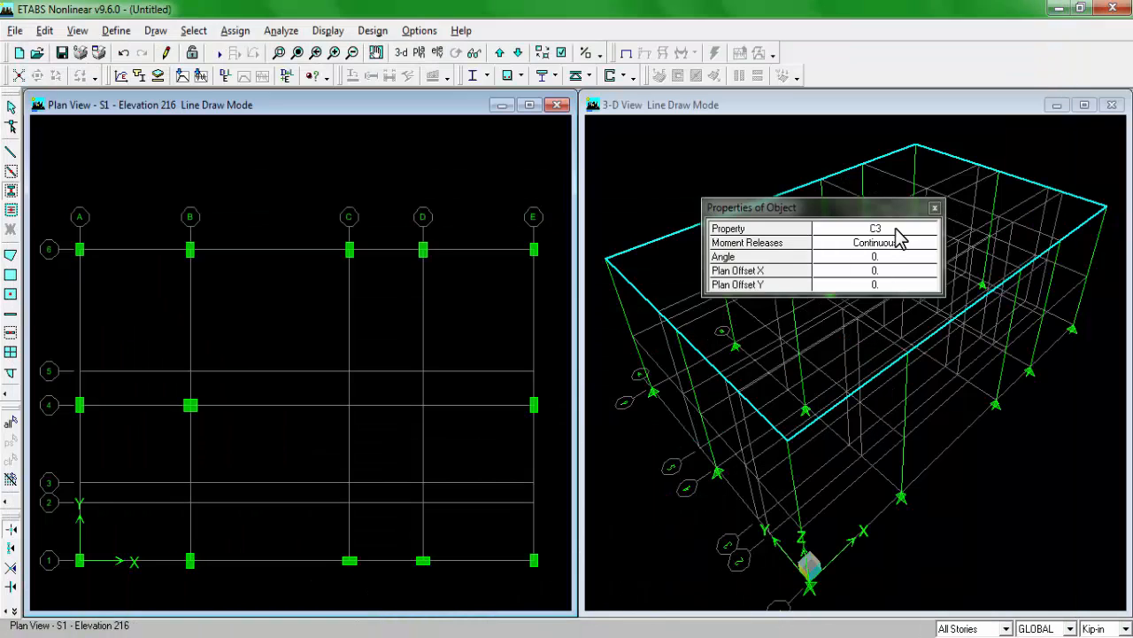
left_click(894, 231)
left_click(927, 231)
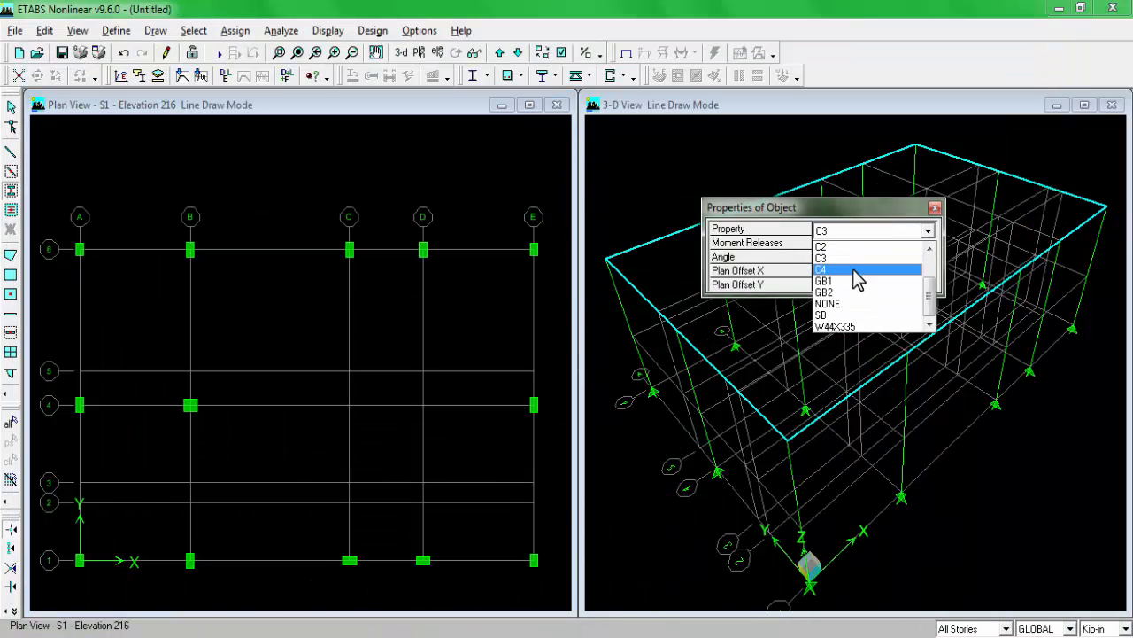
left_click(857, 269)
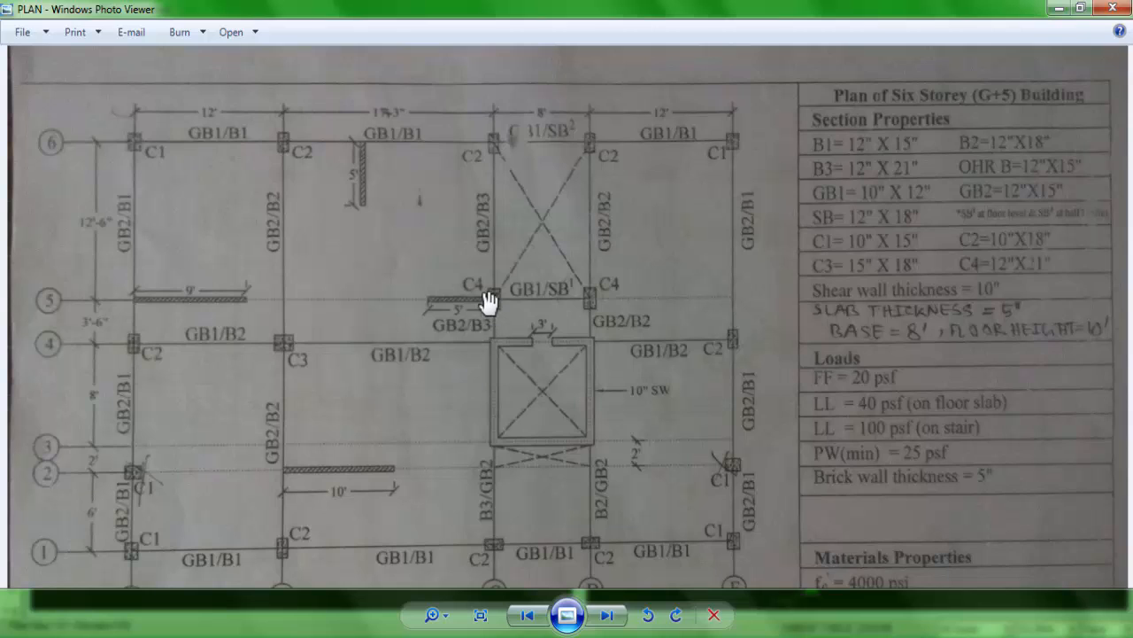
scroll(490, 301, "up", 3)
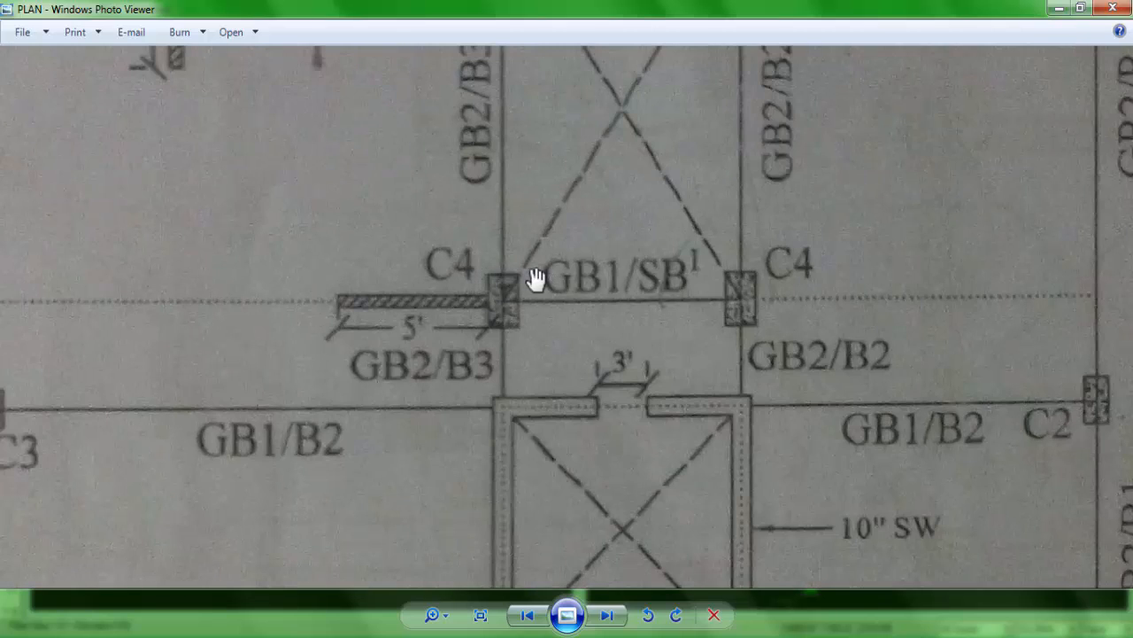
left_click(243, 636)
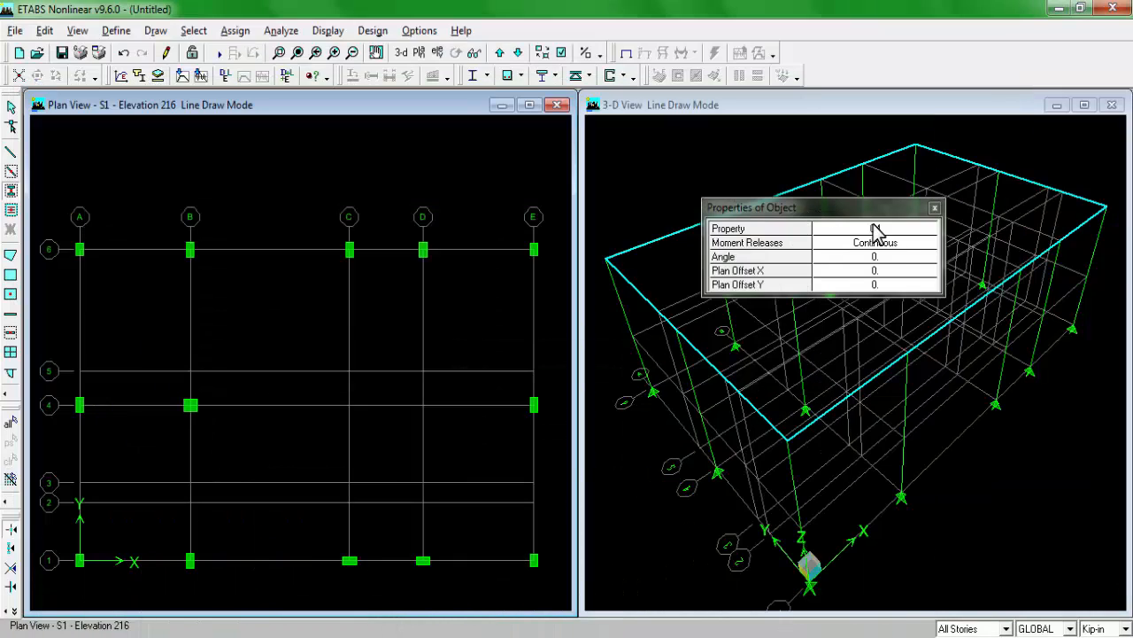
left_click(876, 256)
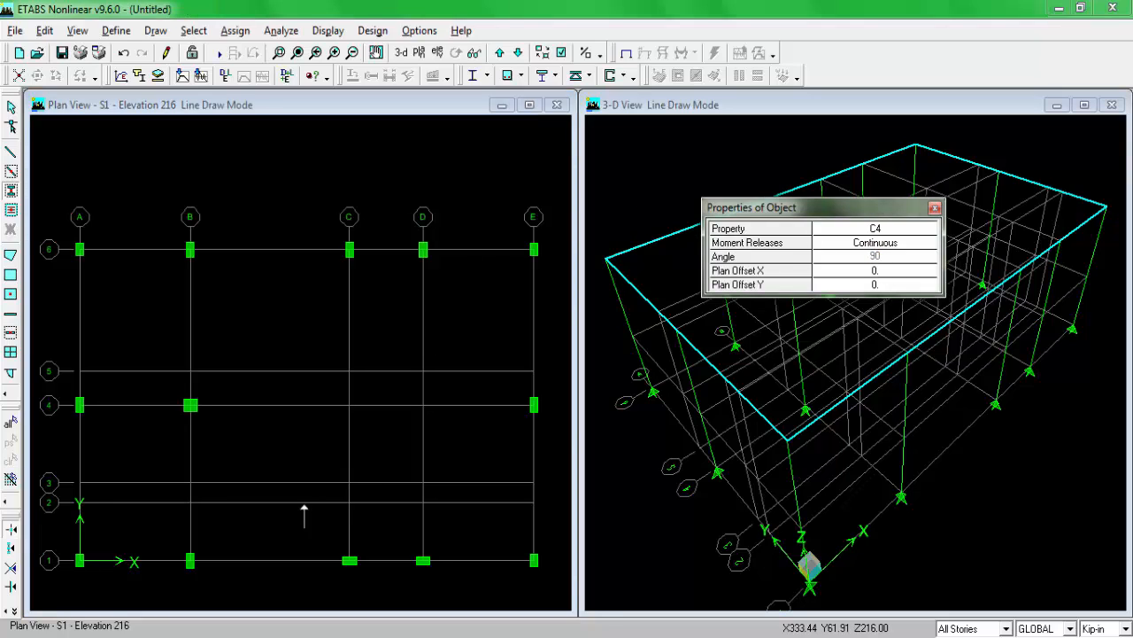
left_click(350, 370)
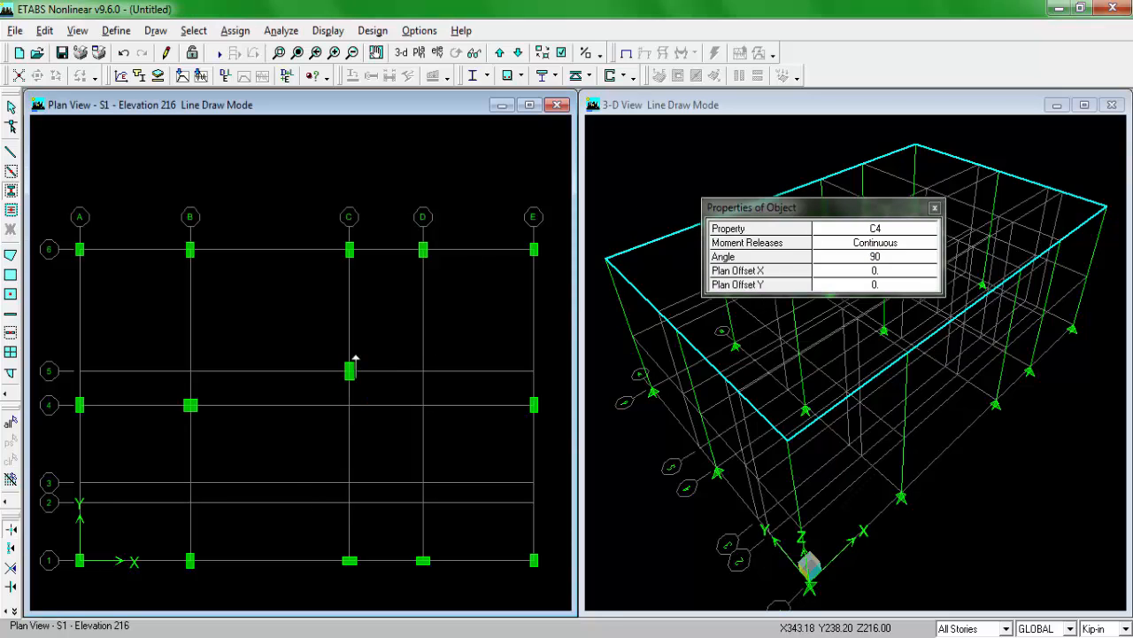
Step: Compare the placed columns with the plan drawing and end column drawing
left_click(292, 630)
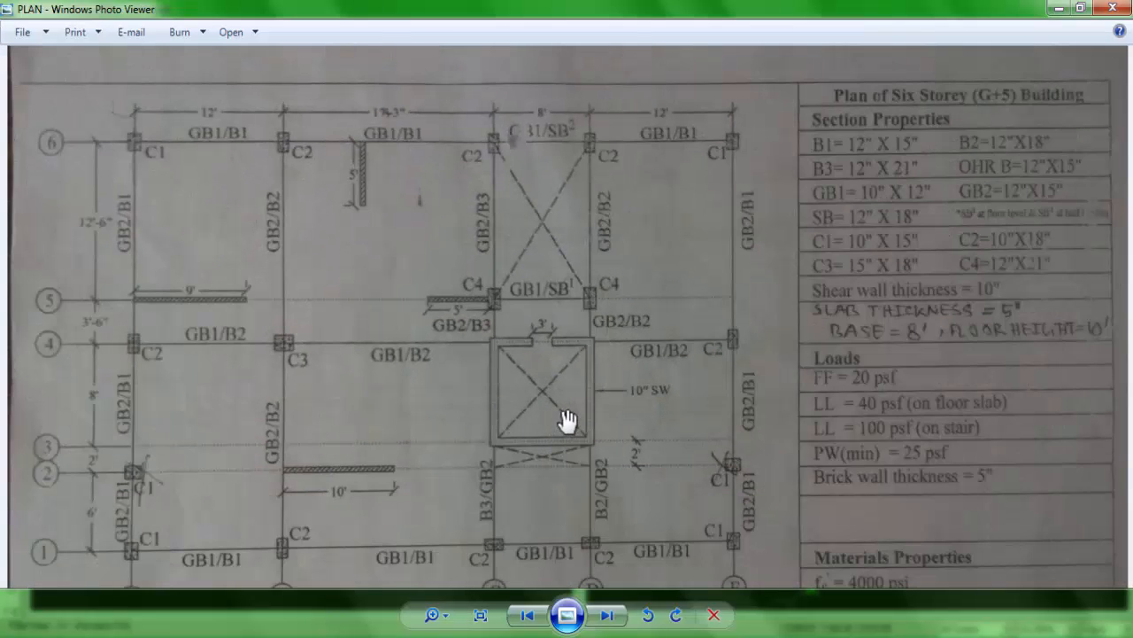
scroll(364, 460, "down", 2)
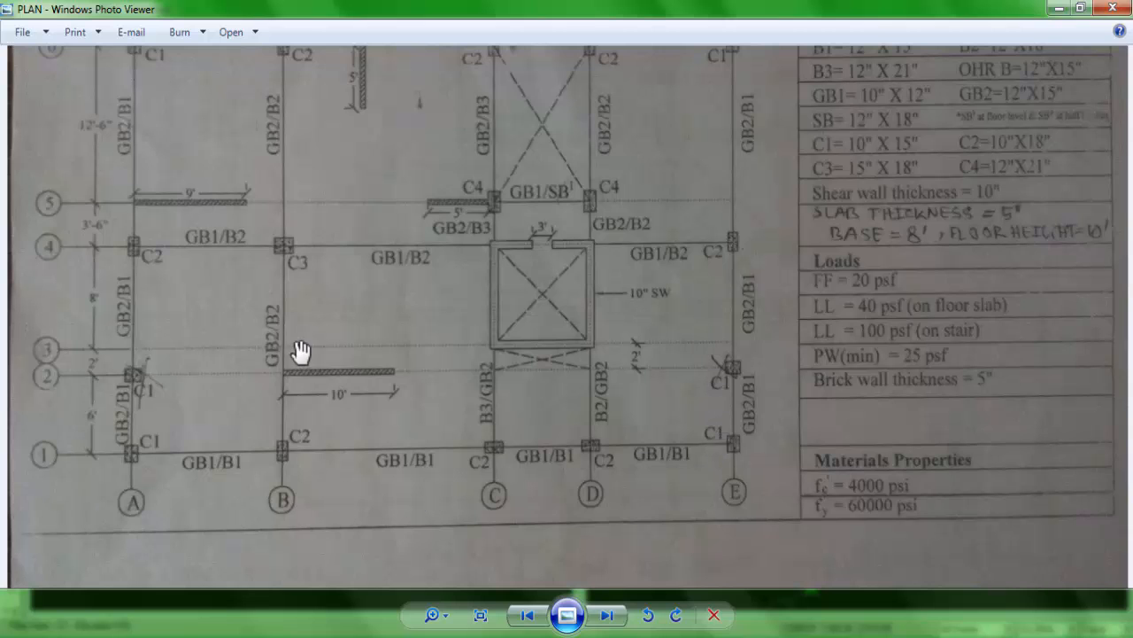
scroll(301, 341, "up", 1)
left_click_drag(321, 332, 328, 507)
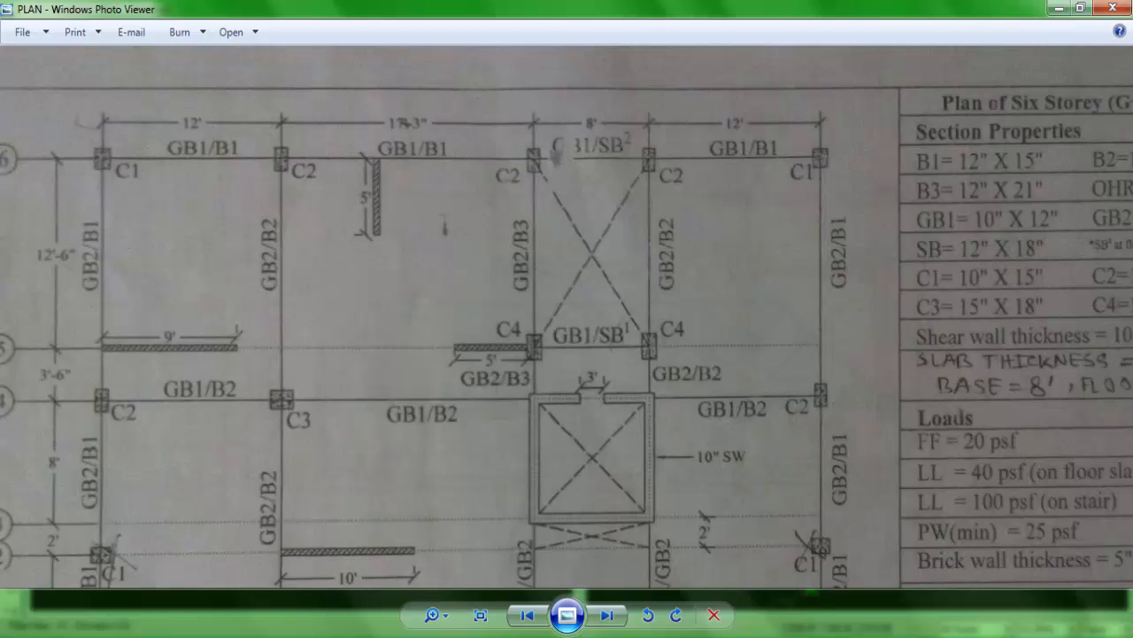
left_click(355, 634)
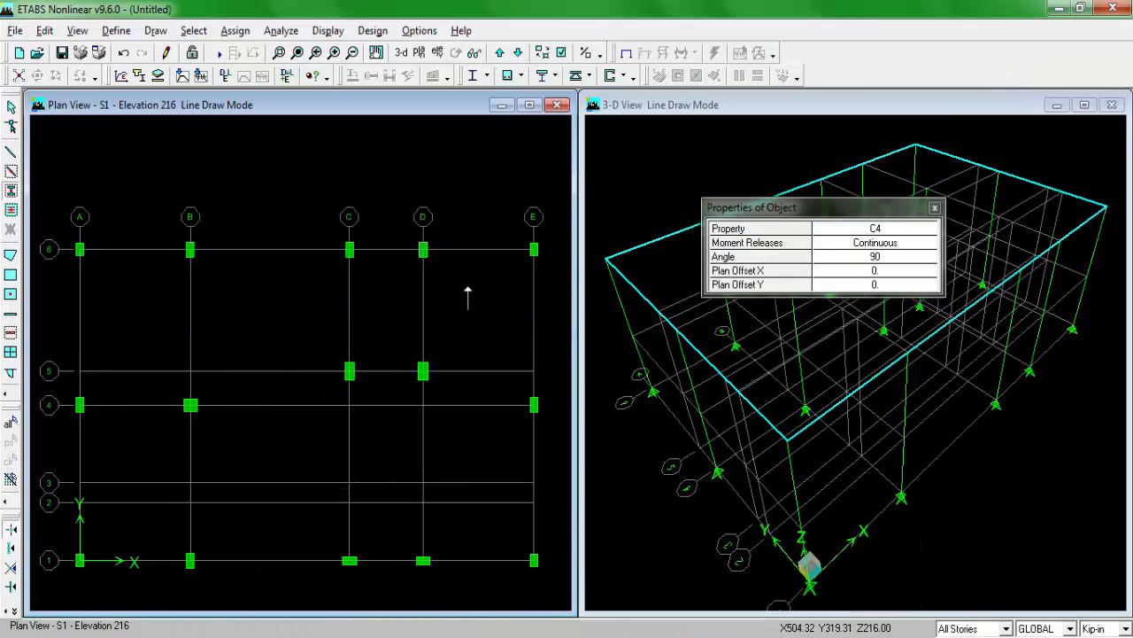
key("Escape")
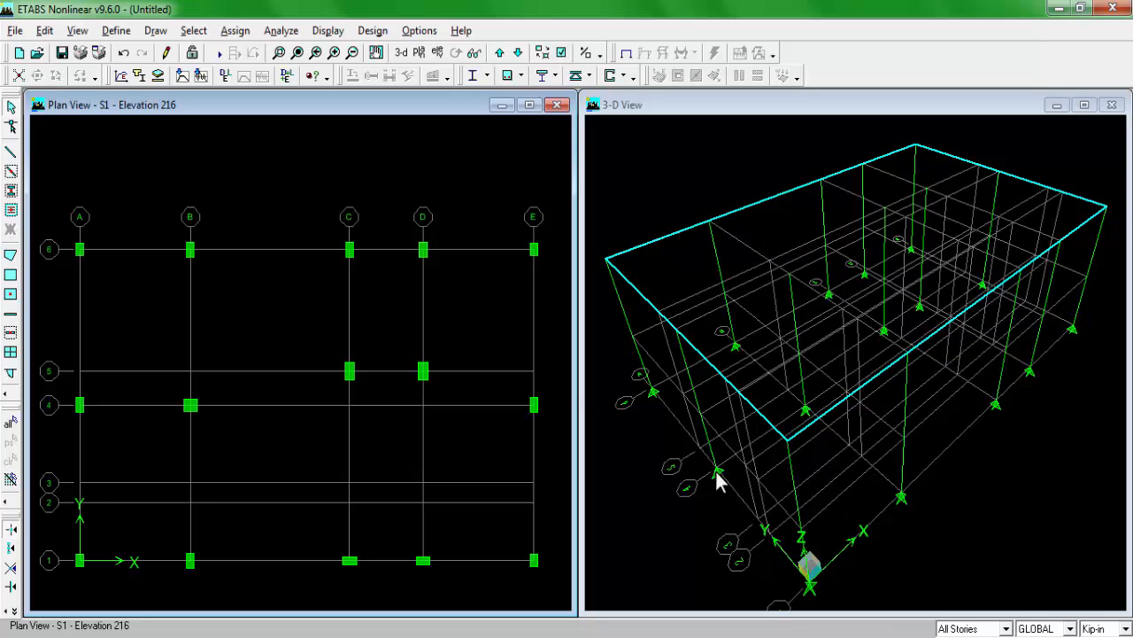
Step: Limit drawing to One Story and create B1 beams along grid line 6 from A to C and from D to E, following the plan drawing
left_click(994, 629)
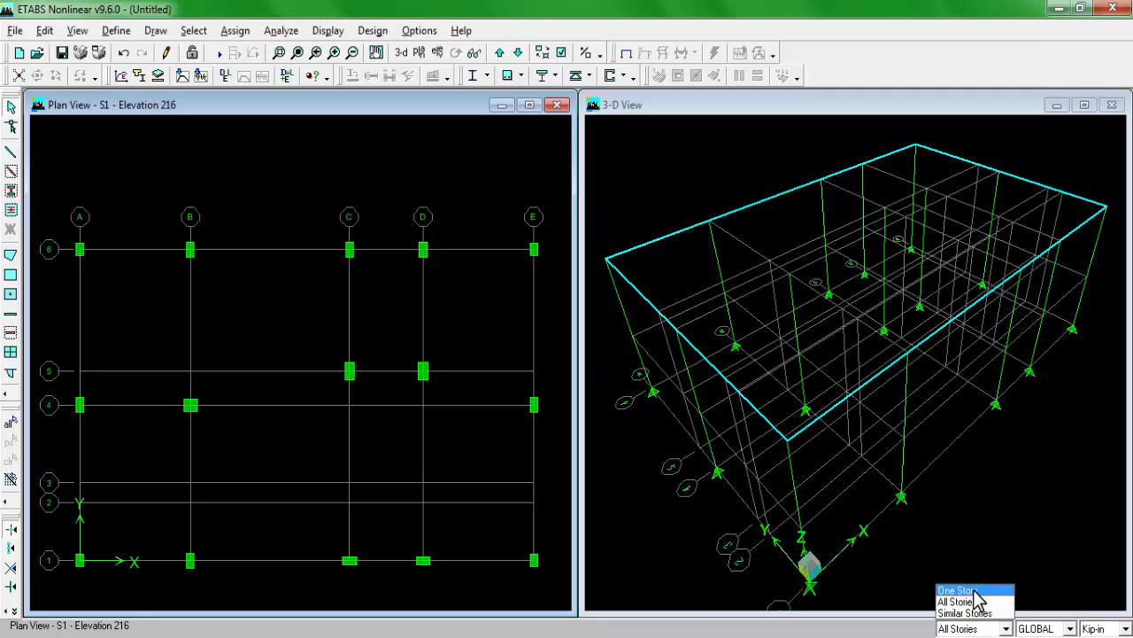
left_click(960, 590)
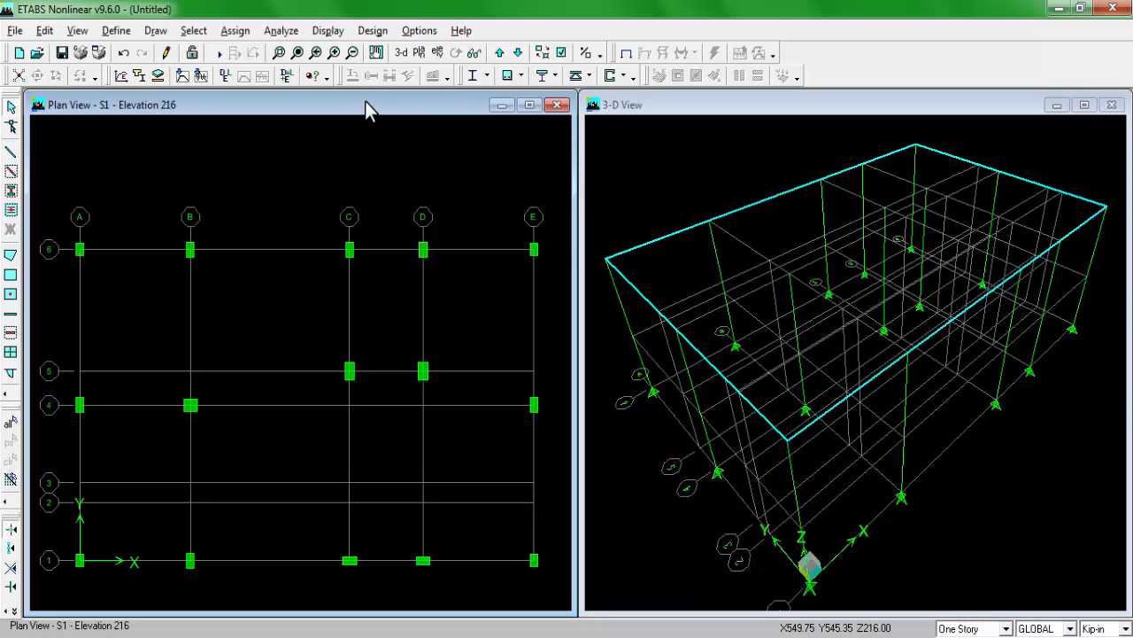
left_click(12, 172)
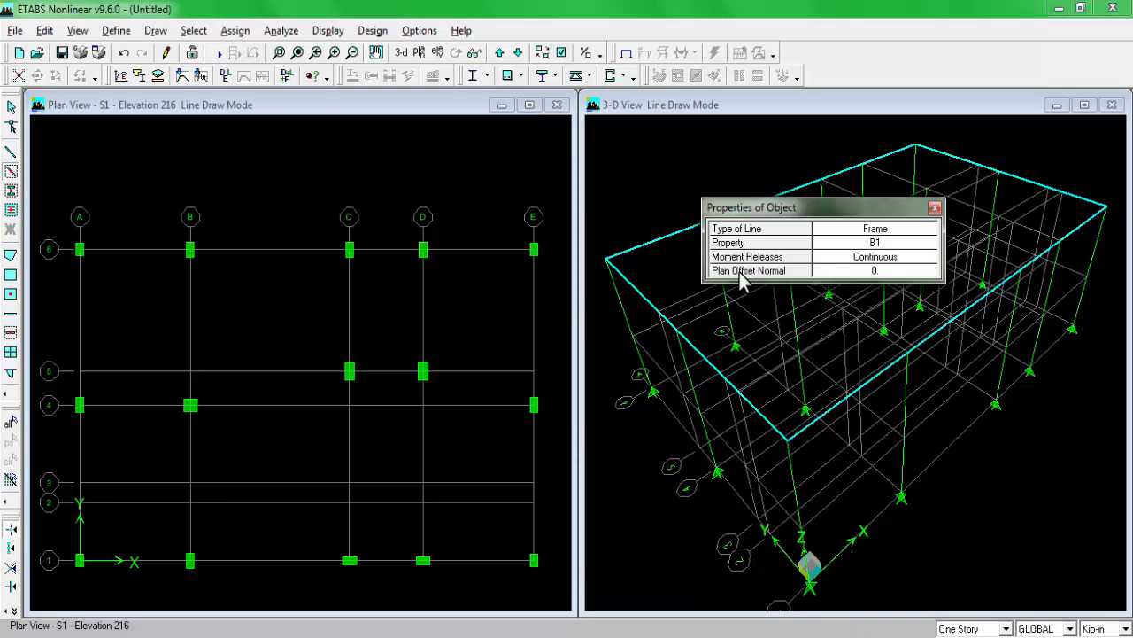
left_click_drag(850, 209, 859, 213)
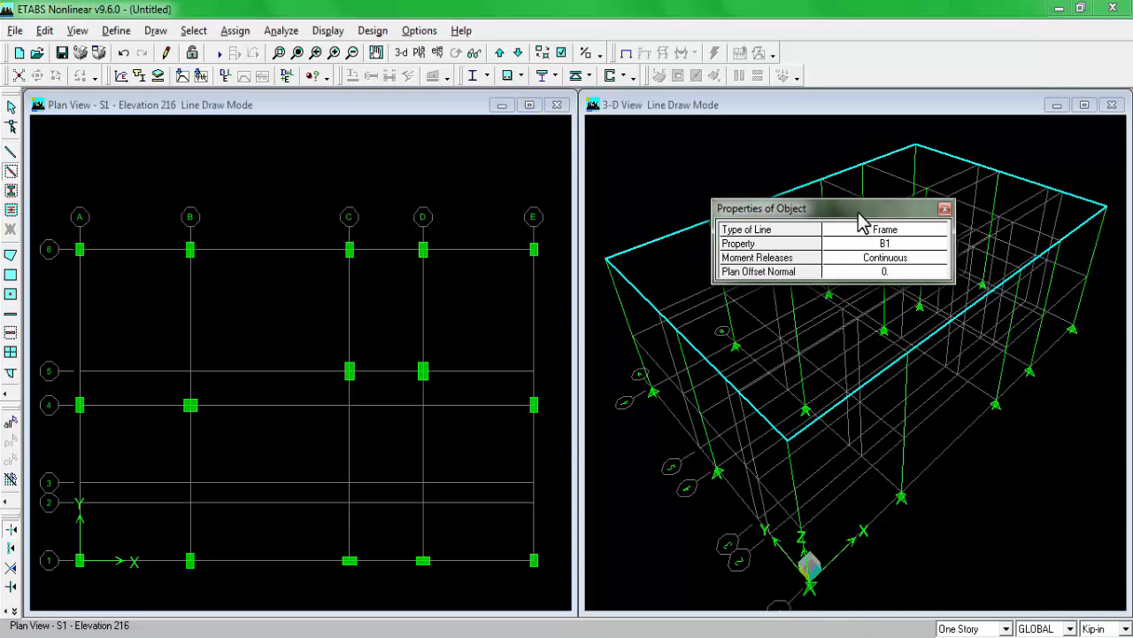
left_click(266, 635)
scroll(298, 388, "down", 3)
scroll(283, 172, "up", 3)
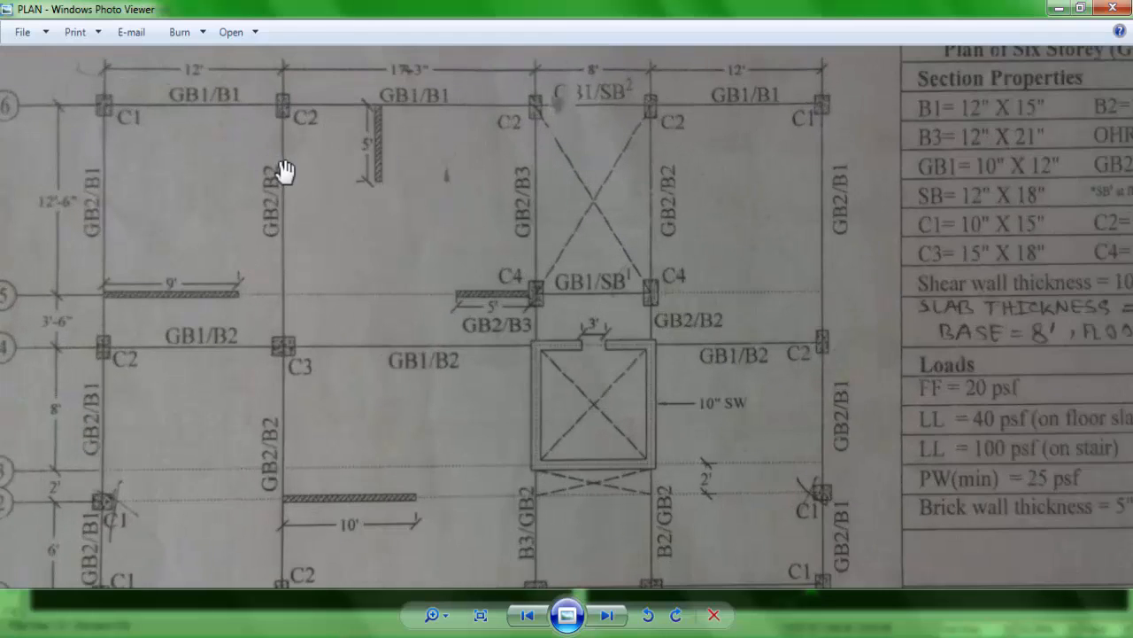
left_click_drag(288, 181, 291, 229)
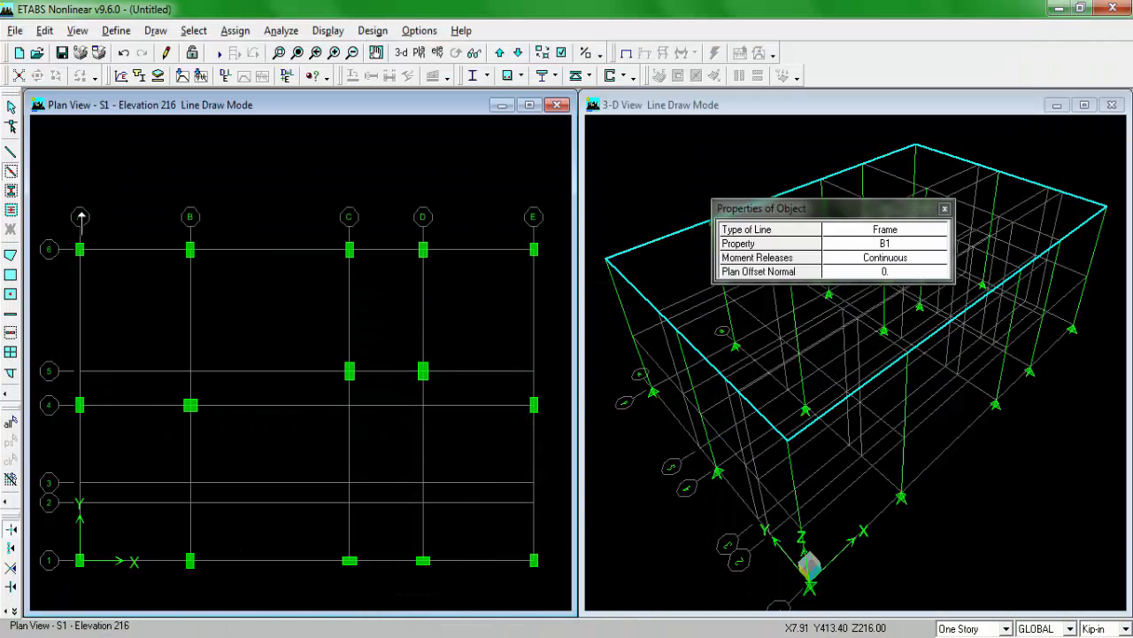
left_click(79, 249)
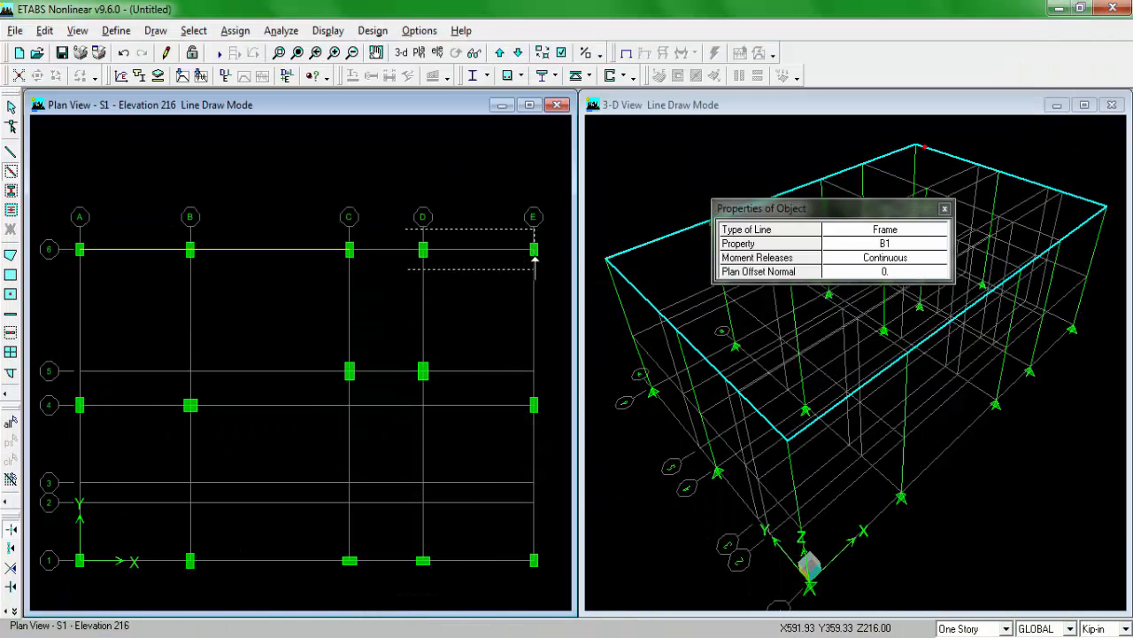
left_click_drag(533, 268, 549, 270)
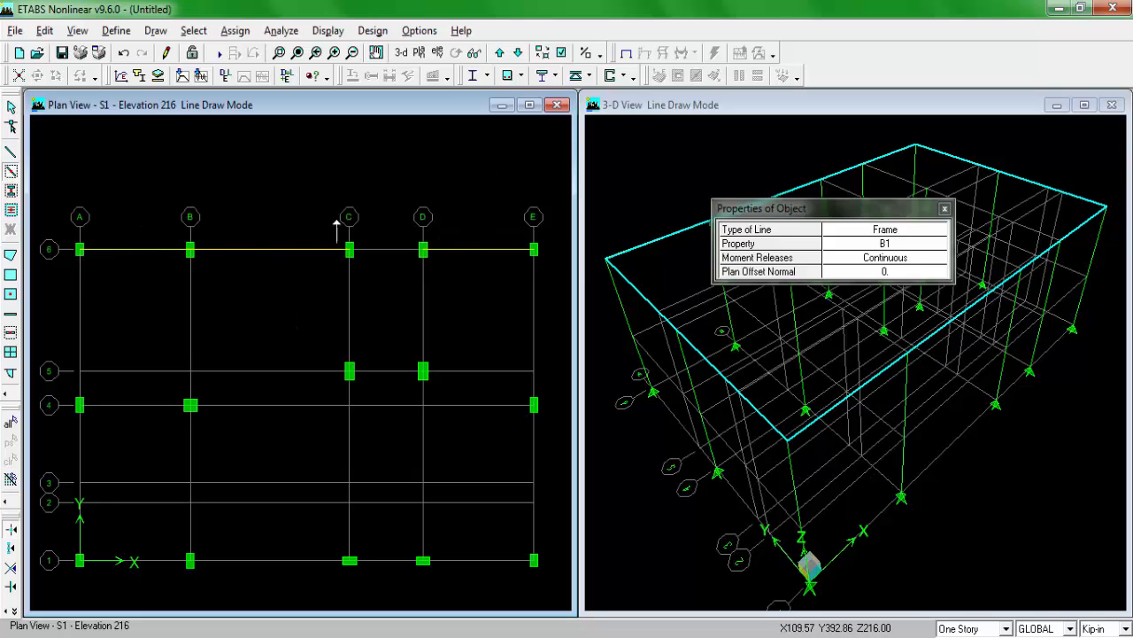
Step: Turn on the line section labels in the plan view
left_click(561, 53)
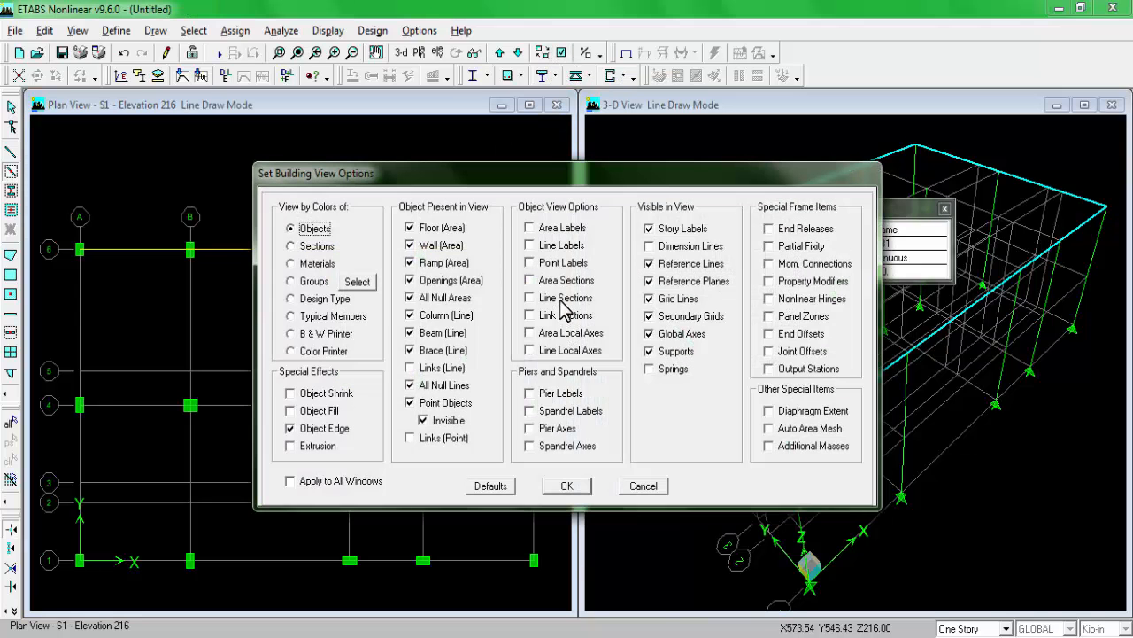
left_click(558, 487)
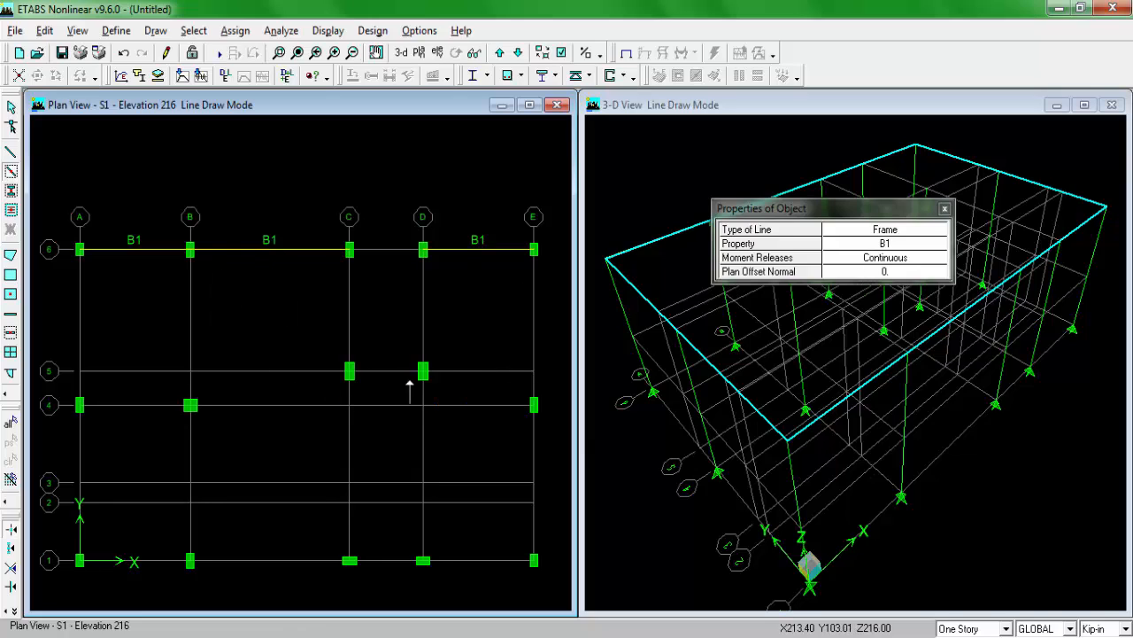
Step: Consult the plan drawing and create B1 beams along grid line A from 6 to 1 on story S1
left_click(290, 636)
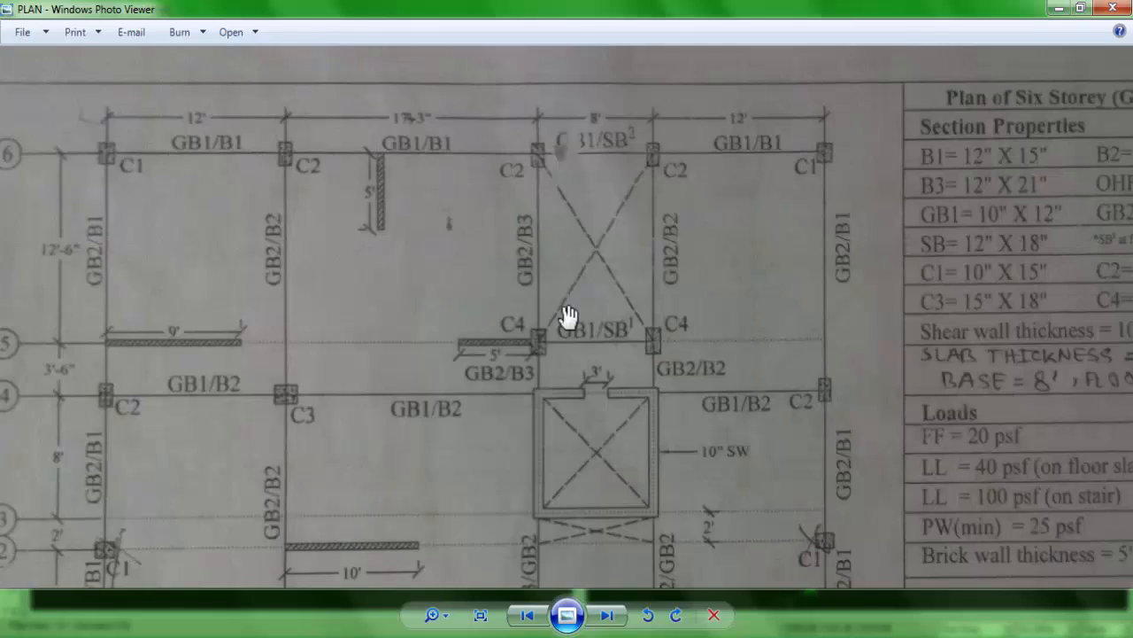
left_click_drag(346, 514, 390, 442)
left_click_drag(657, 413, 627, 396)
left_click(290, 636)
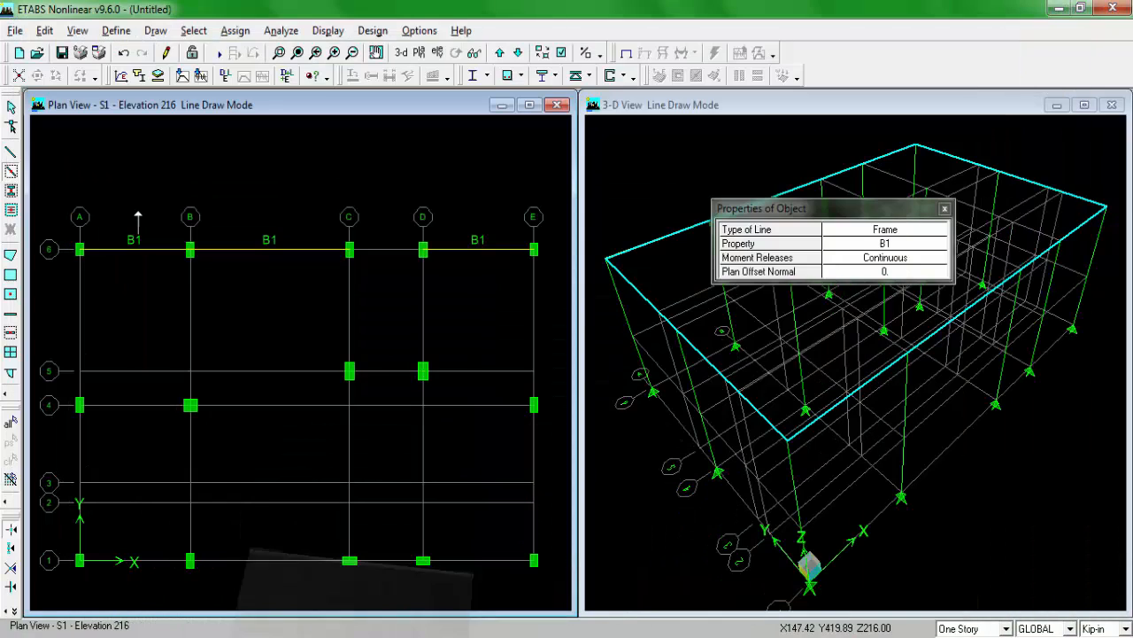
left_click_drag(55, 202, 118, 574)
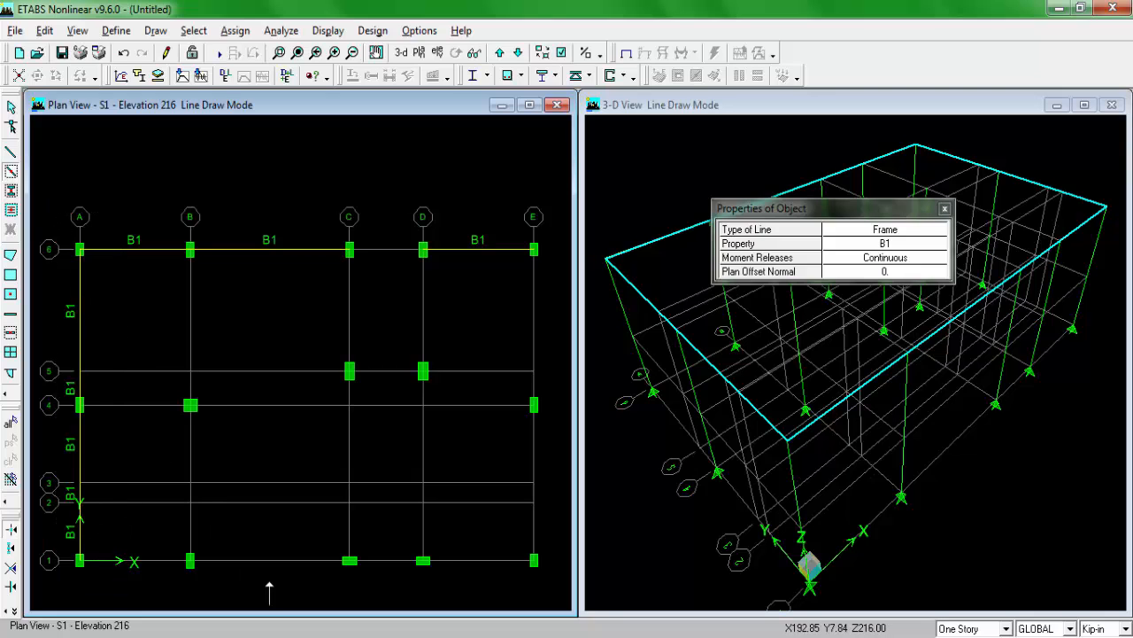
Step: Following the plan drawing, create B1 beams along grid line E from 6 to 1 and along grid line 1 from A to E
left_click(291, 636)
scroll(270, 312, "down", 2)
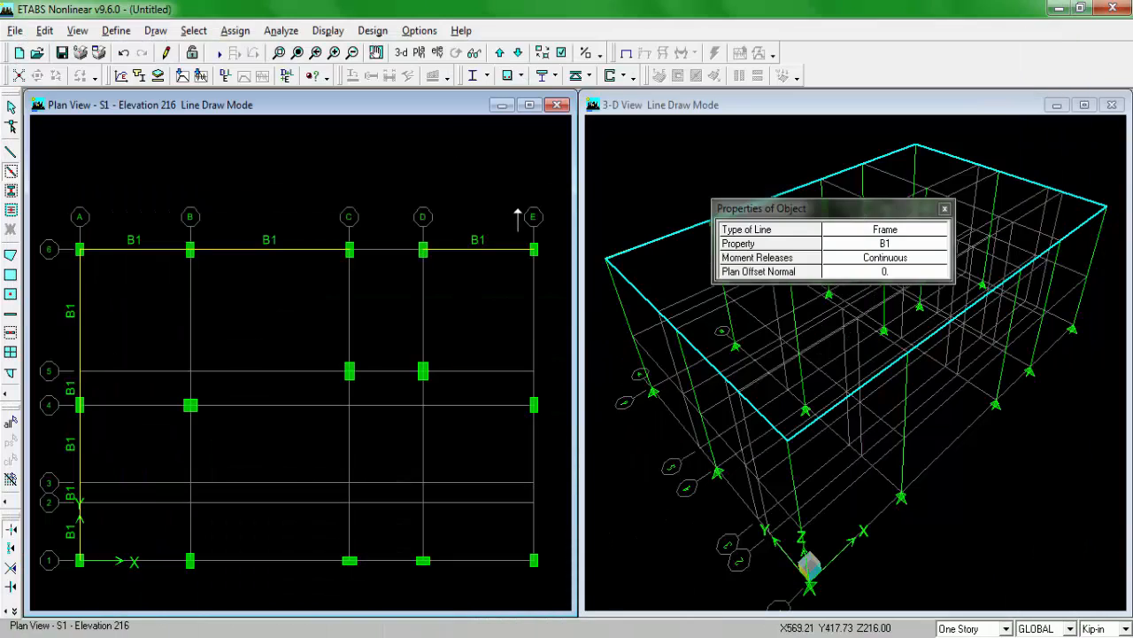
left_click_drag(518, 221, 556, 574)
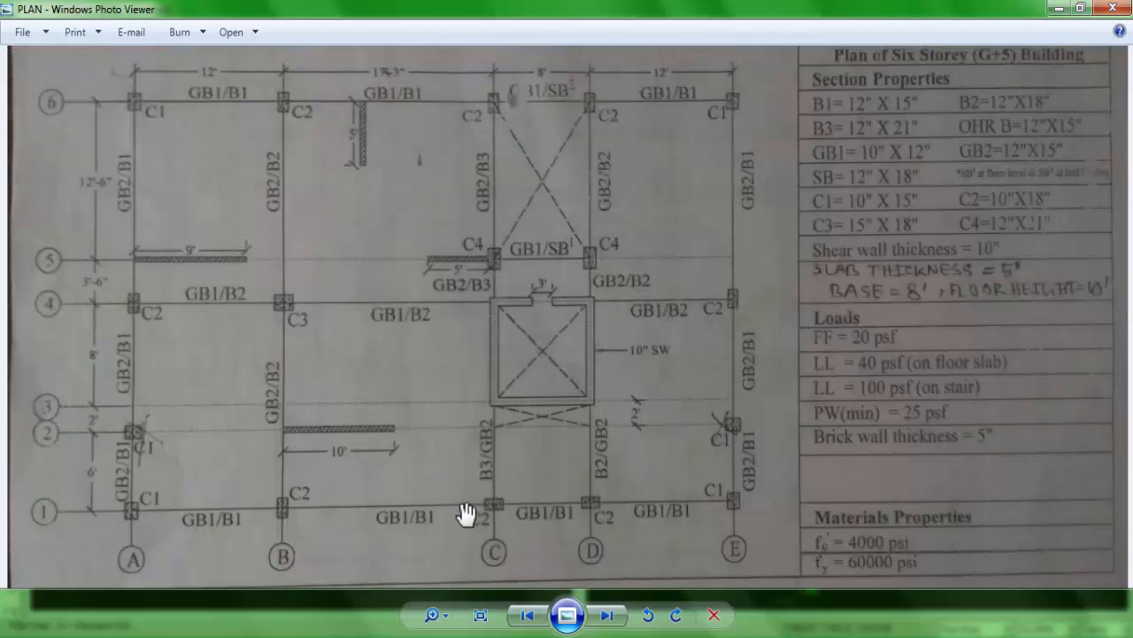
left_click_drag(468, 514, 463, 472)
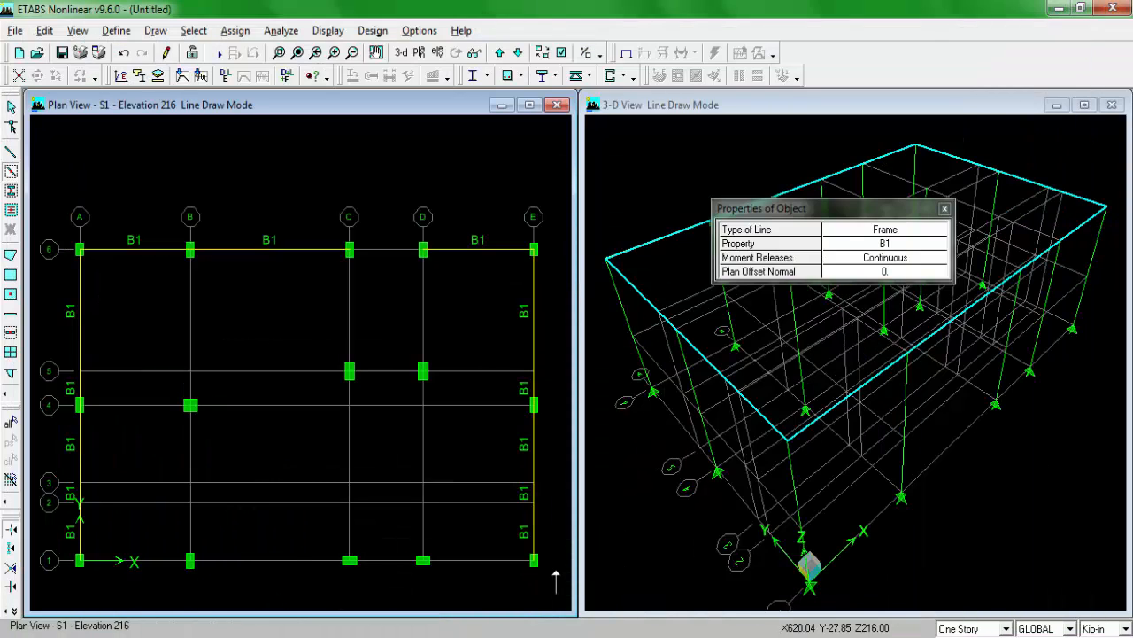
mouse_move(556, 585)
left_mouse_down()
mouse_move(241, 555)
mouse_move(67, 555)
left_mouse_up()
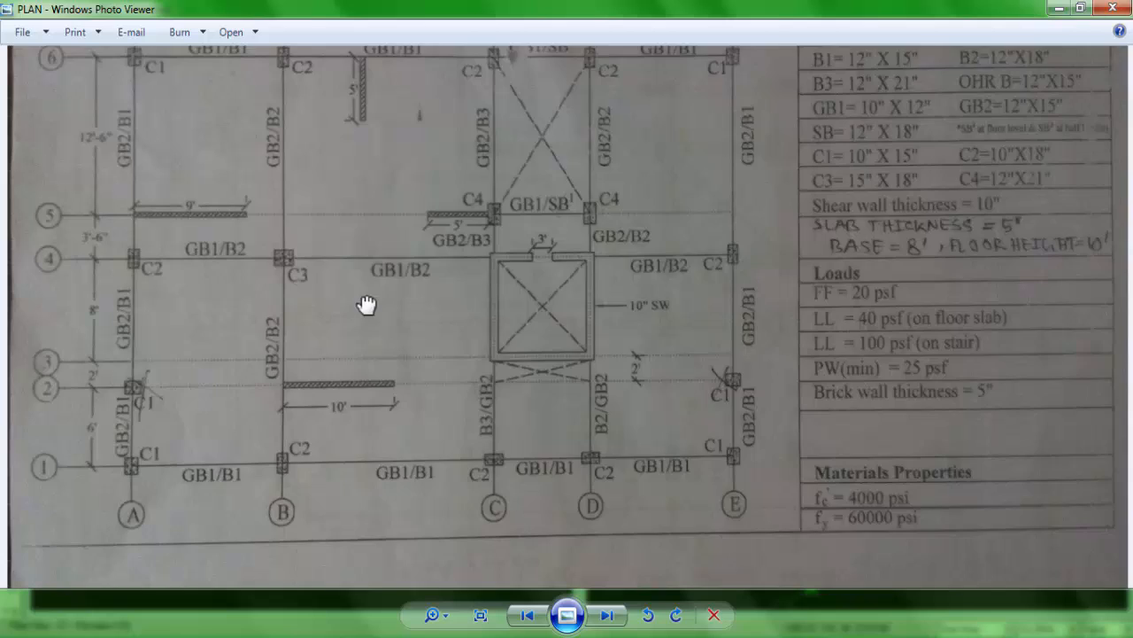
Step: Switch the beam section to B2 and create beams along grid line B from 6 to 1 and grid line D from 6 to 4 and 3 to 1
left_click_drag(366, 305, 351, 429)
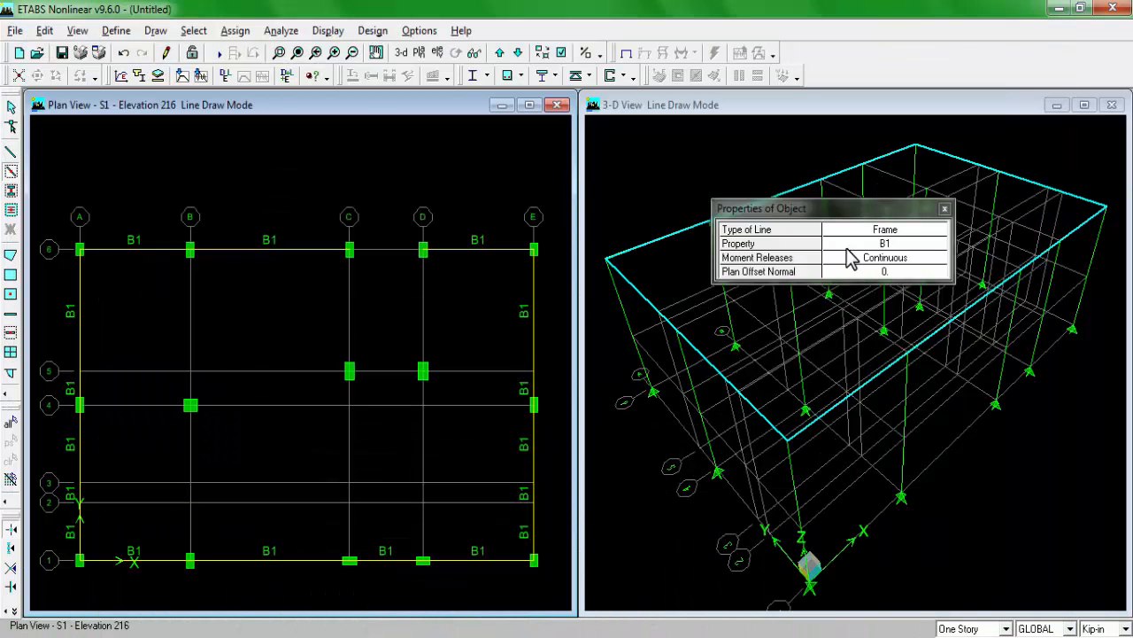
left_click(850, 248)
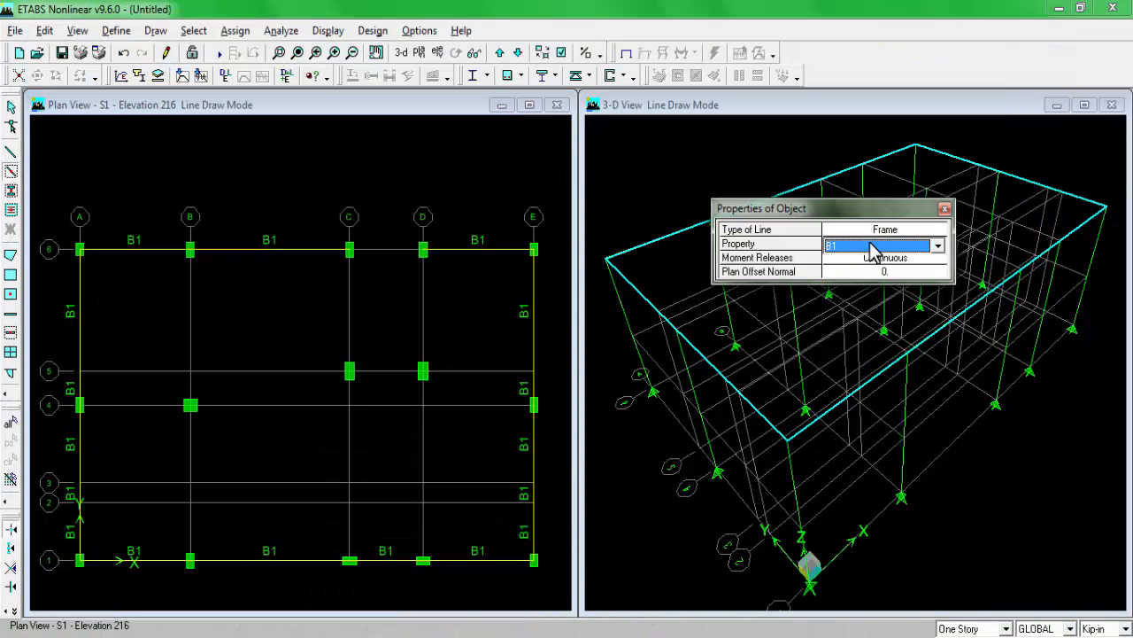
left_click(852, 250)
left_click(852, 273)
left_click_drag(167, 216, 221, 597)
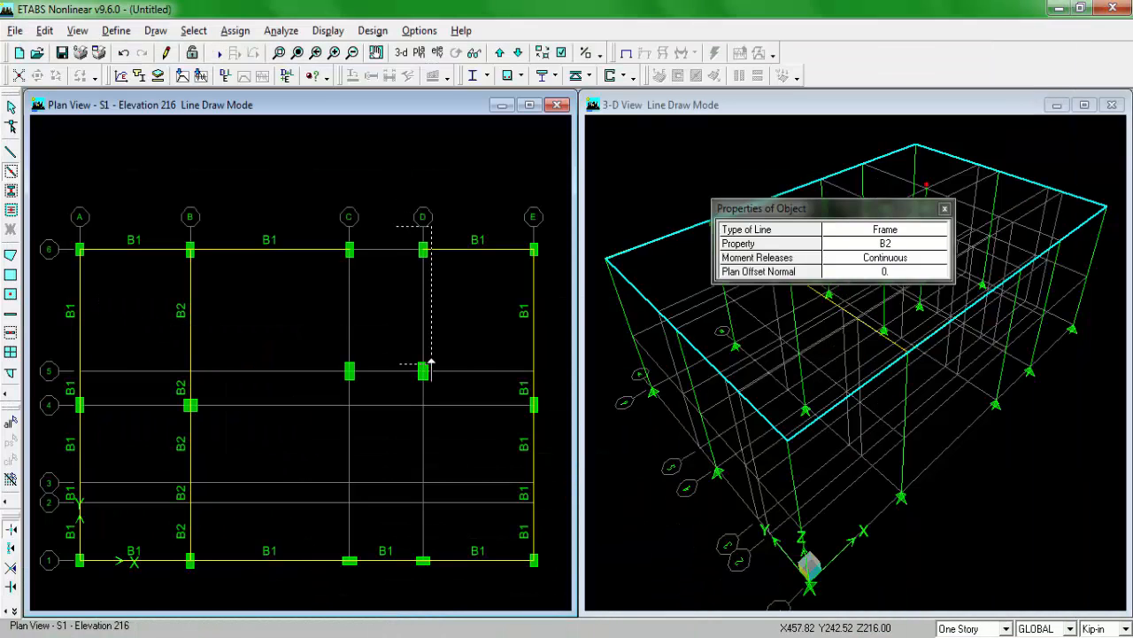
left_click_drag(431, 363, 435, 404)
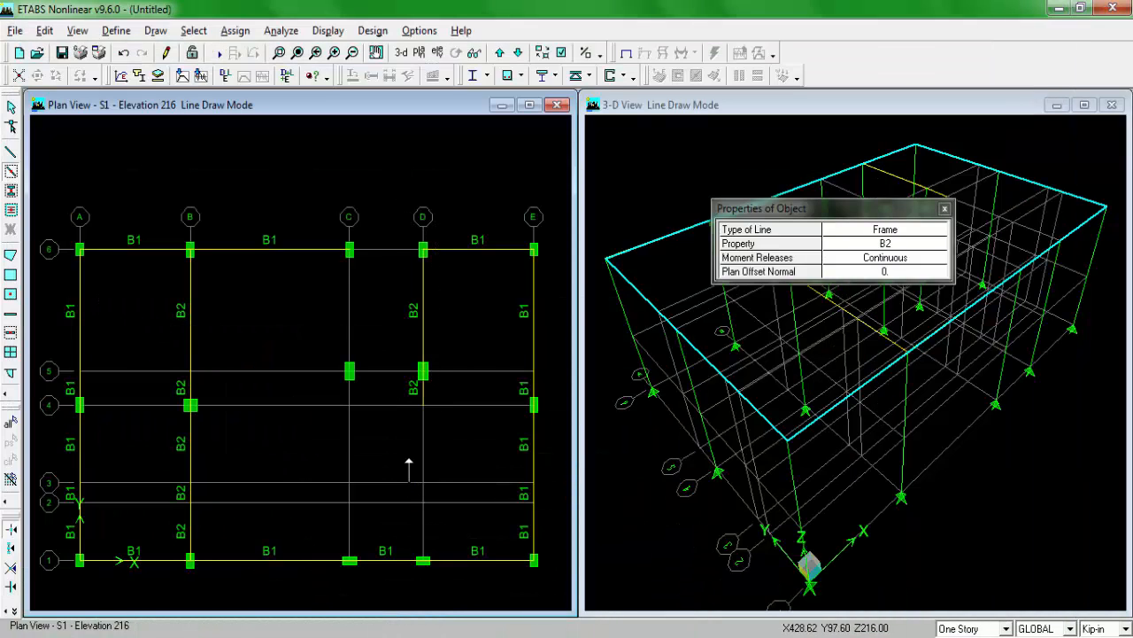
left_click_drag(410, 469, 436, 542)
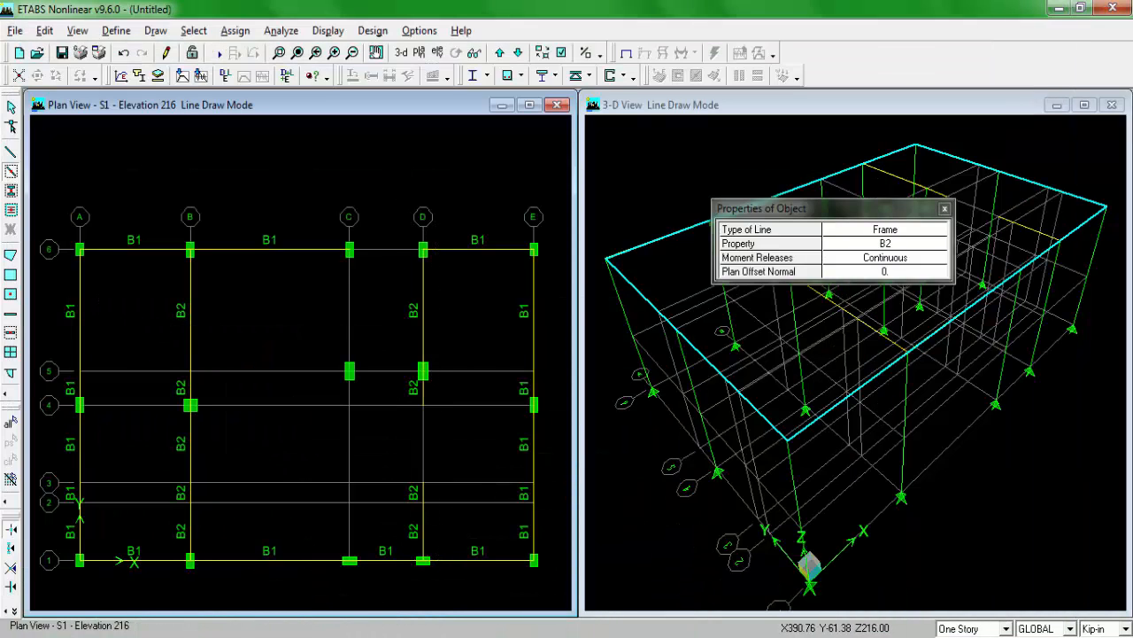
Step: Following the plan drawing, switch the section to B3 and create beams on grid line C from 6 to 5 and from 3 to 1
key("alt+Tab")
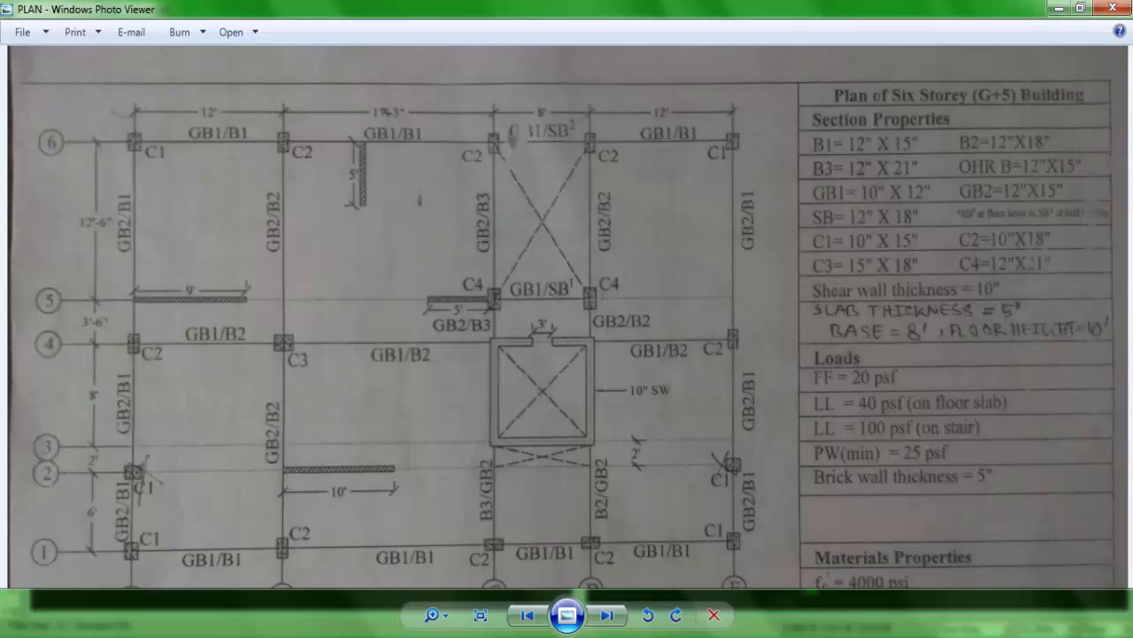
key("alt+Tab")
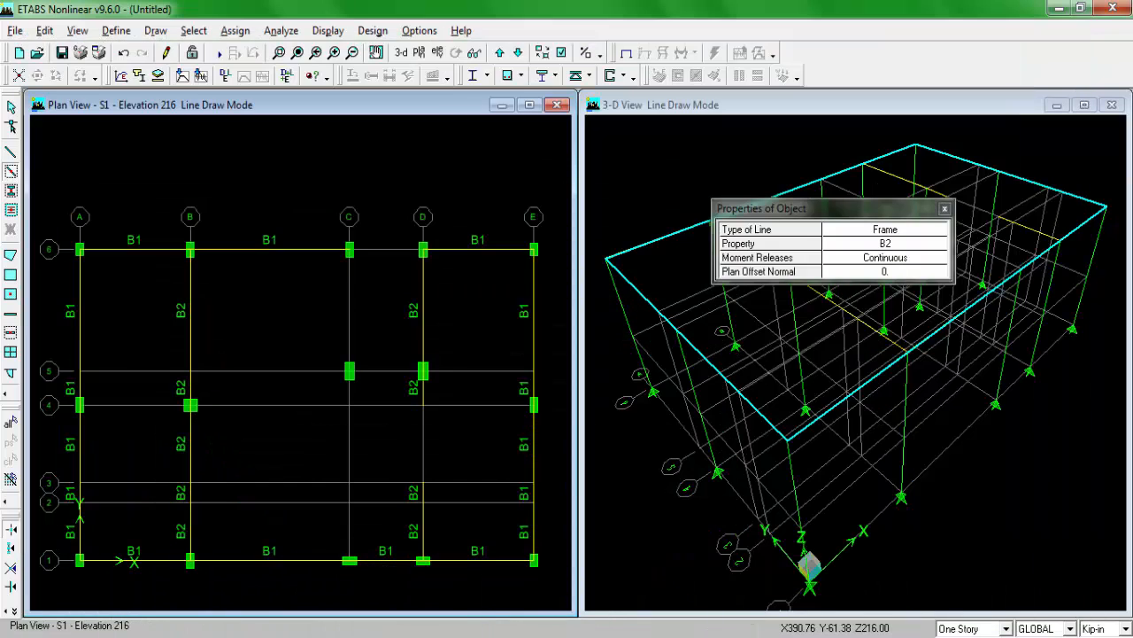
left_click(891, 246)
left_click(891, 248)
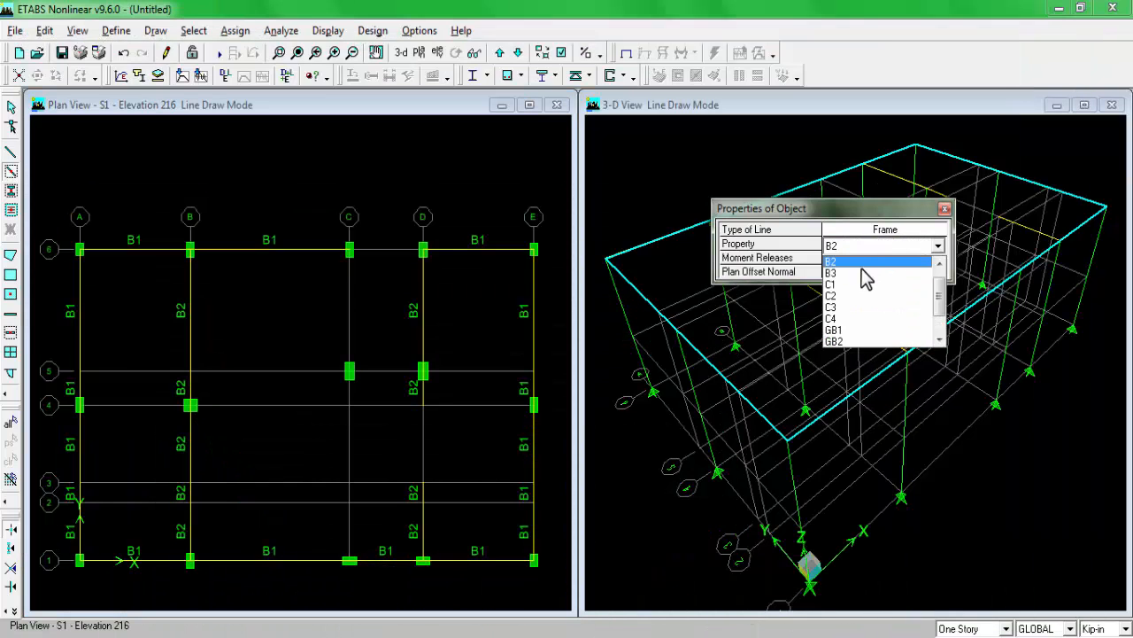
left_click(868, 271)
left_click(347, 359)
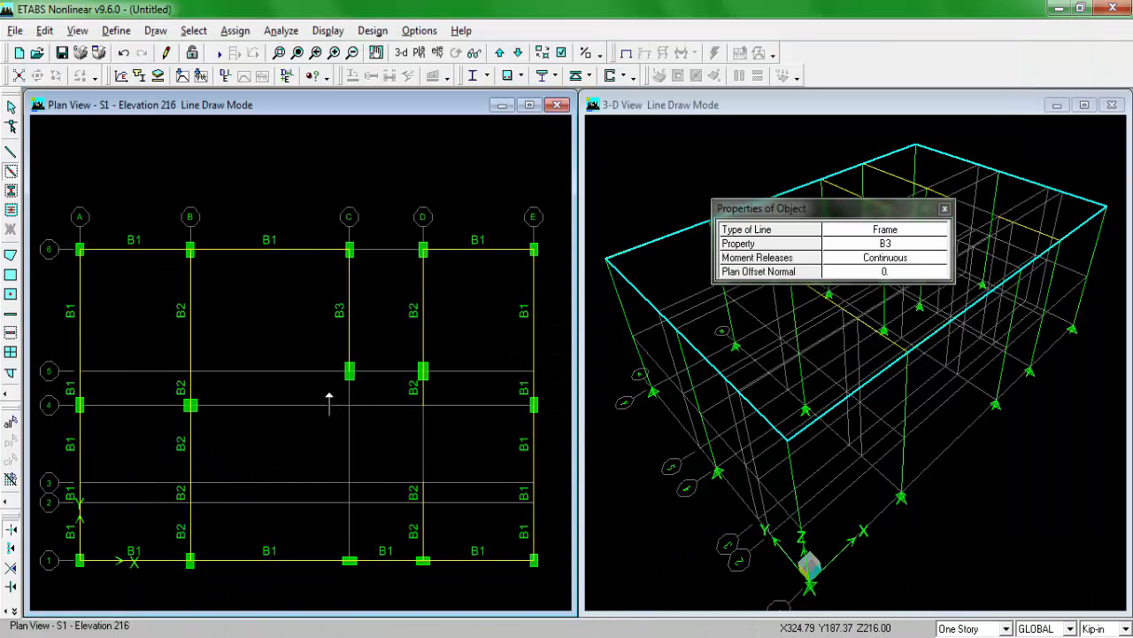
left_click_drag(340, 468, 392, 564)
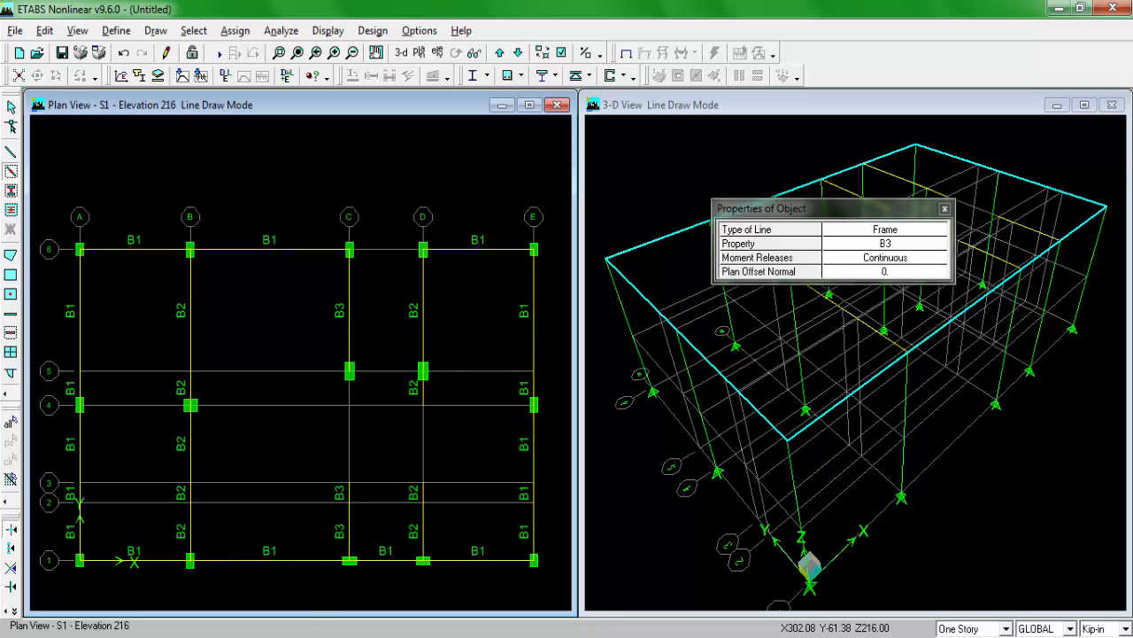
Step: Set the section back to B2, create beams along grid line 4 from A to C and D to E, and check them against the plan drawing
left_click(310, 635)
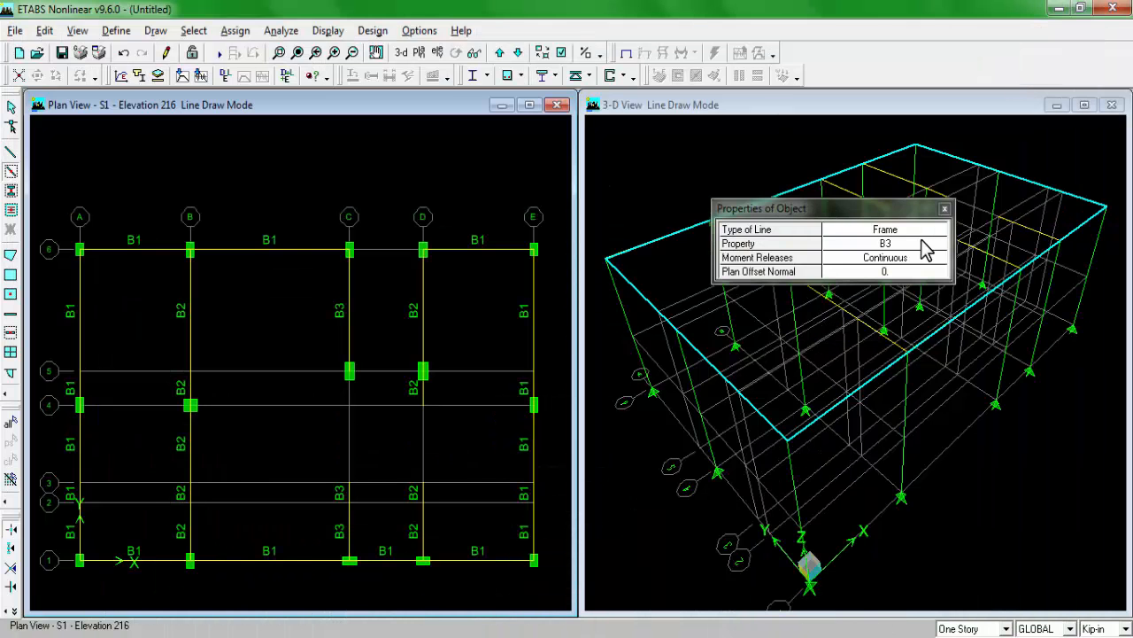
left_click(926, 248)
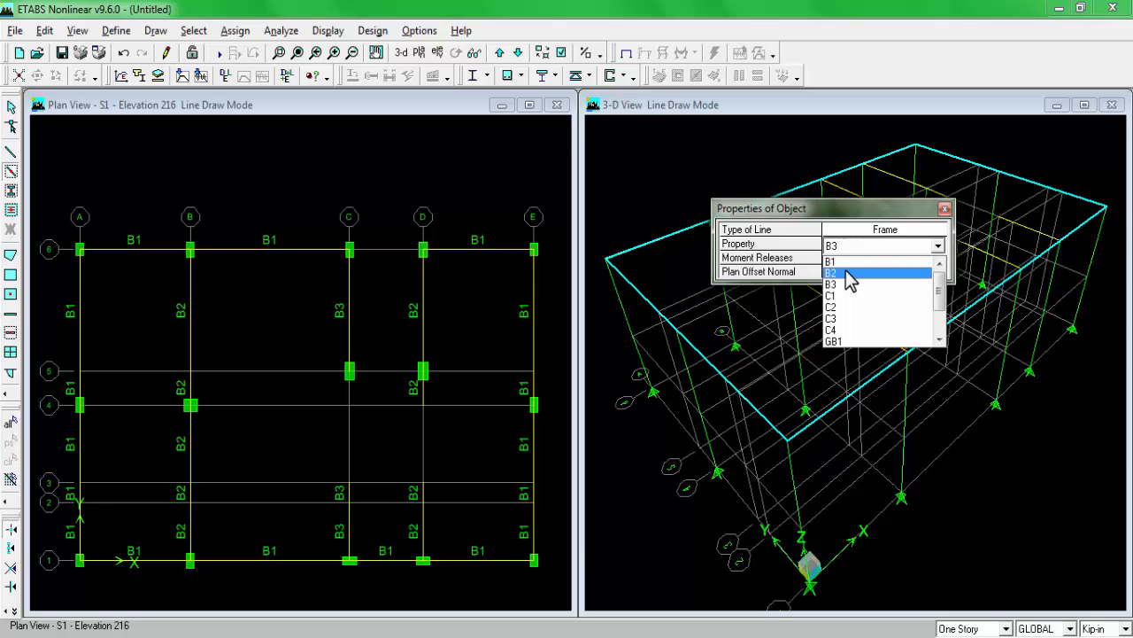
left_click(849, 278)
left_click_drag(58, 395, 542, 415)
left_click(232, 635)
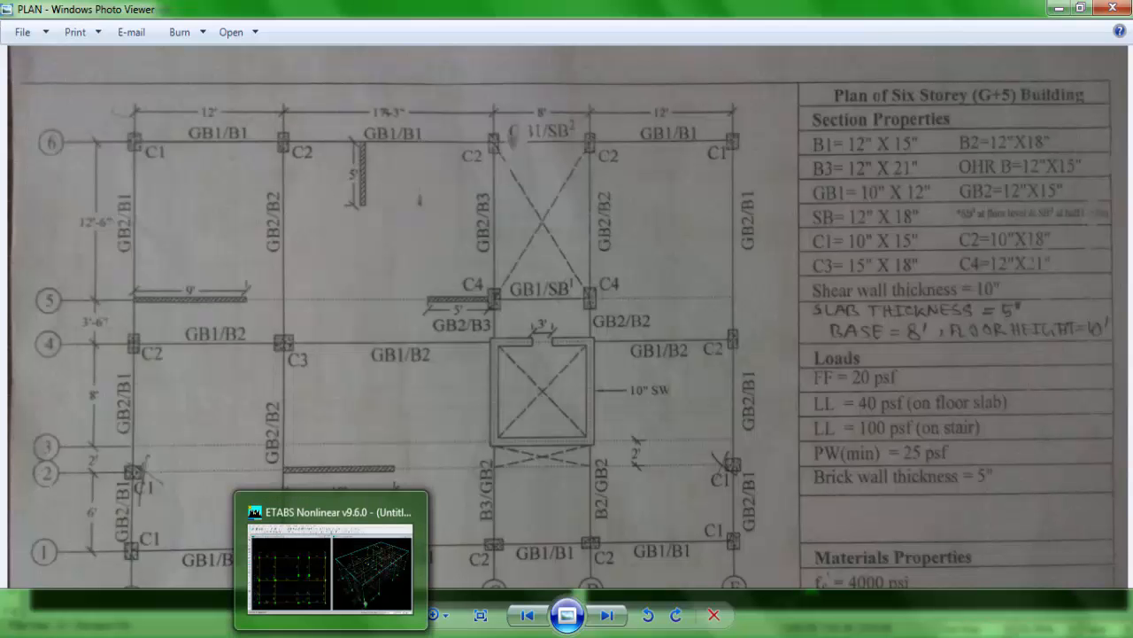
left_click(331, 635)
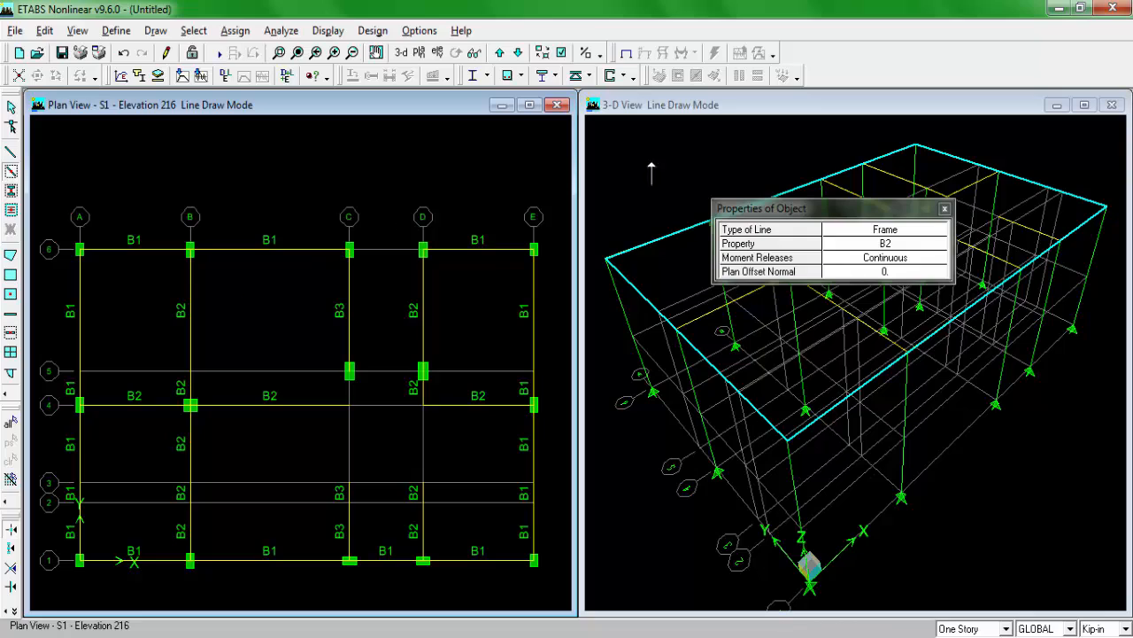
key("Escape")
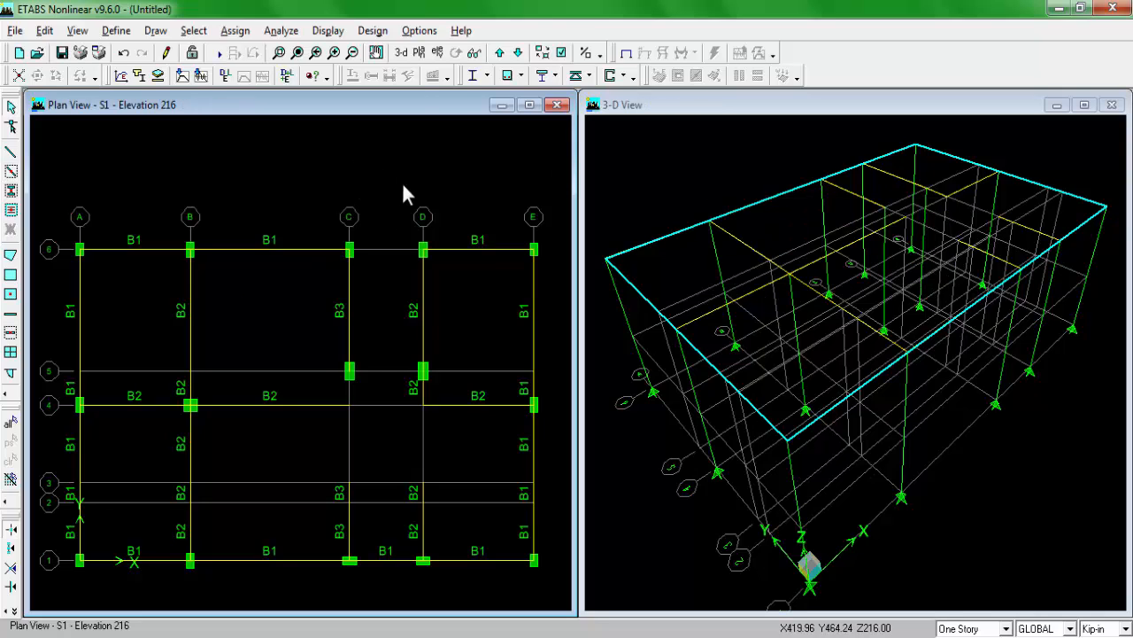
Step: Move the plan view down one story to GF at elevation 96
left_click(518, 54)
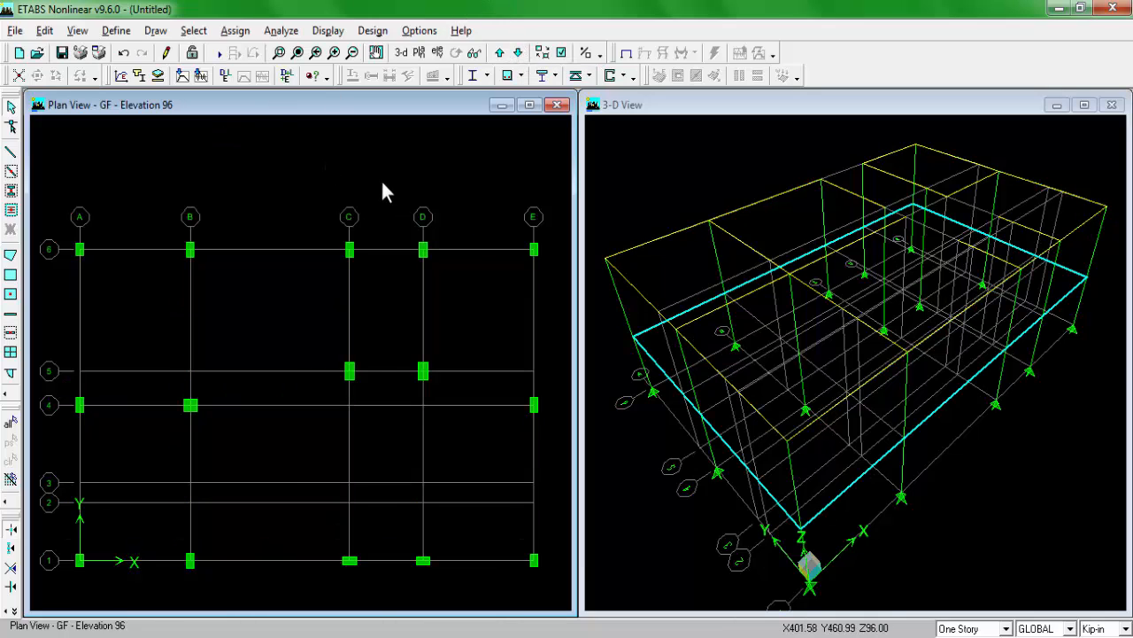
scroll(324, 234, "down", 1)
middle_click_drag(324, 248, 329, 248)
scroll(325, 269, "up", 1)
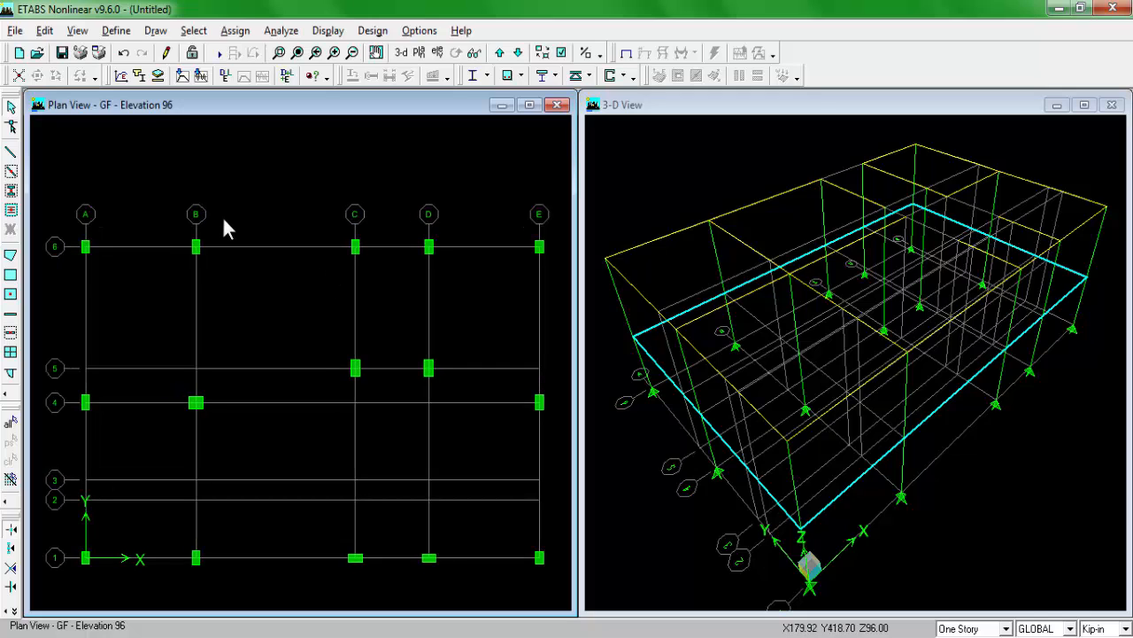
Step: Using section GB1 and following the plan drawing, create ground beams along grid line 6 from A to E and grid line 5 from C to D
left_click(11, 171)
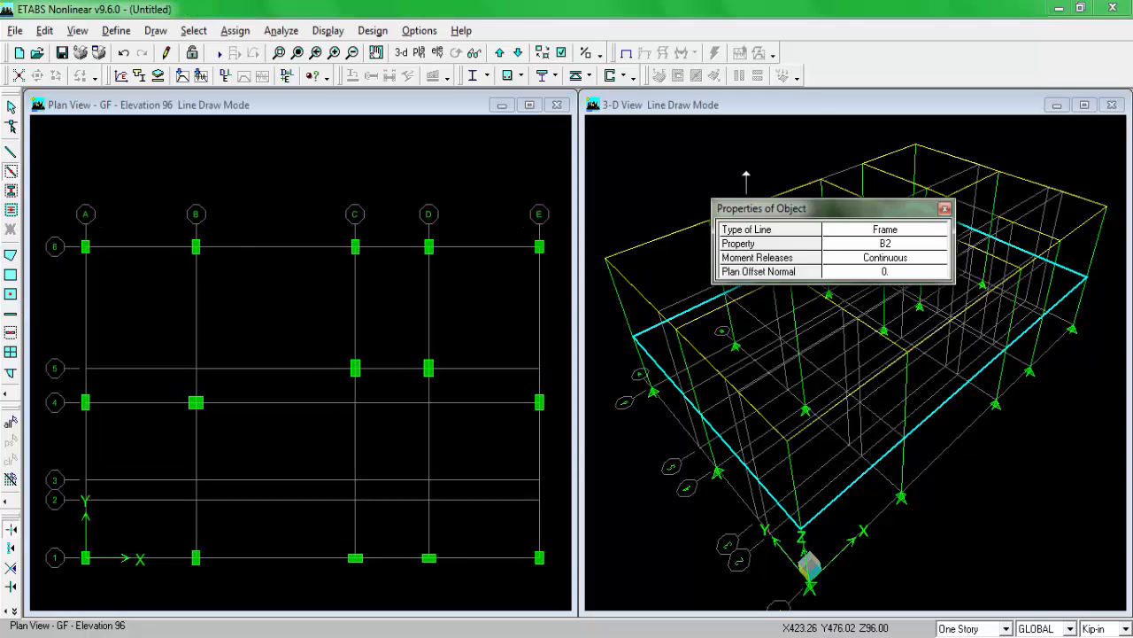
left_click(887, 245)
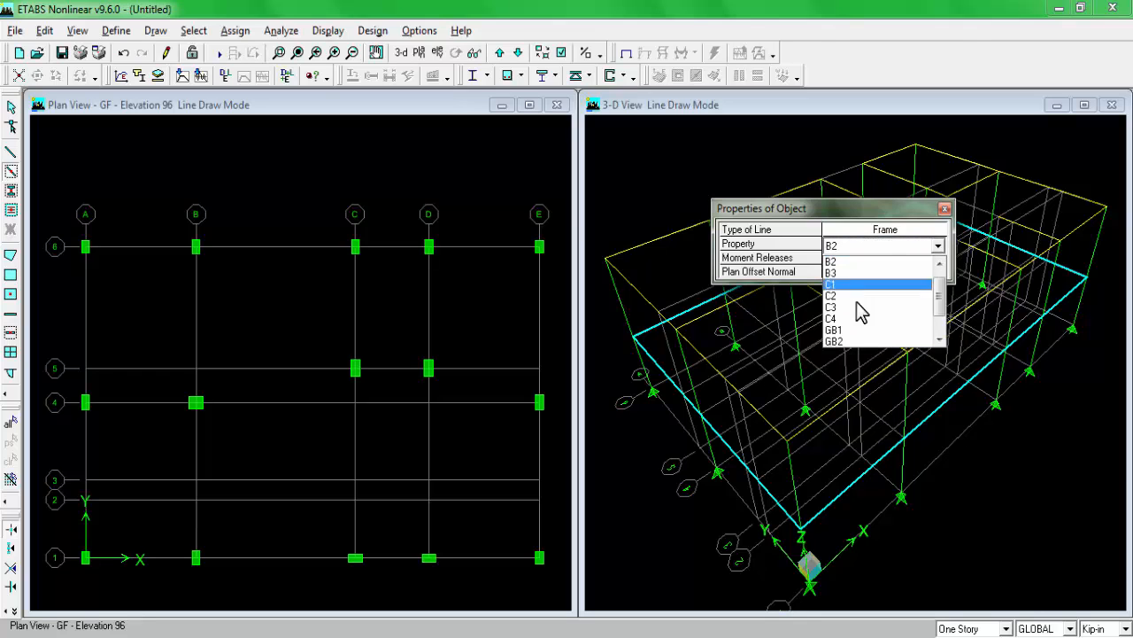
left_click(866, 336)
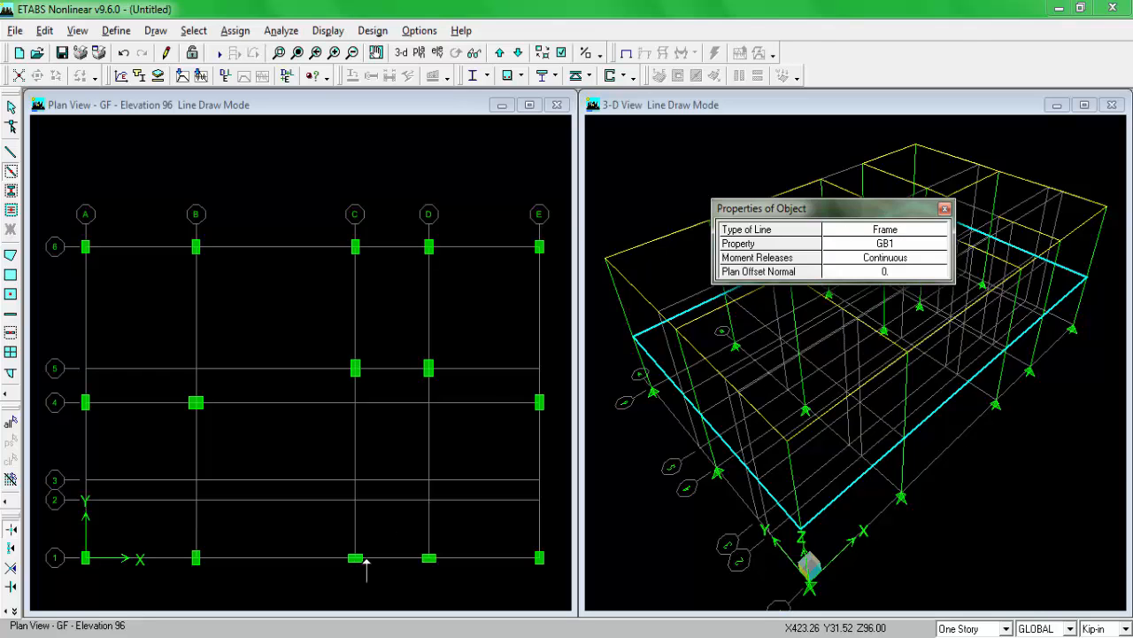
key("alt+Tab")
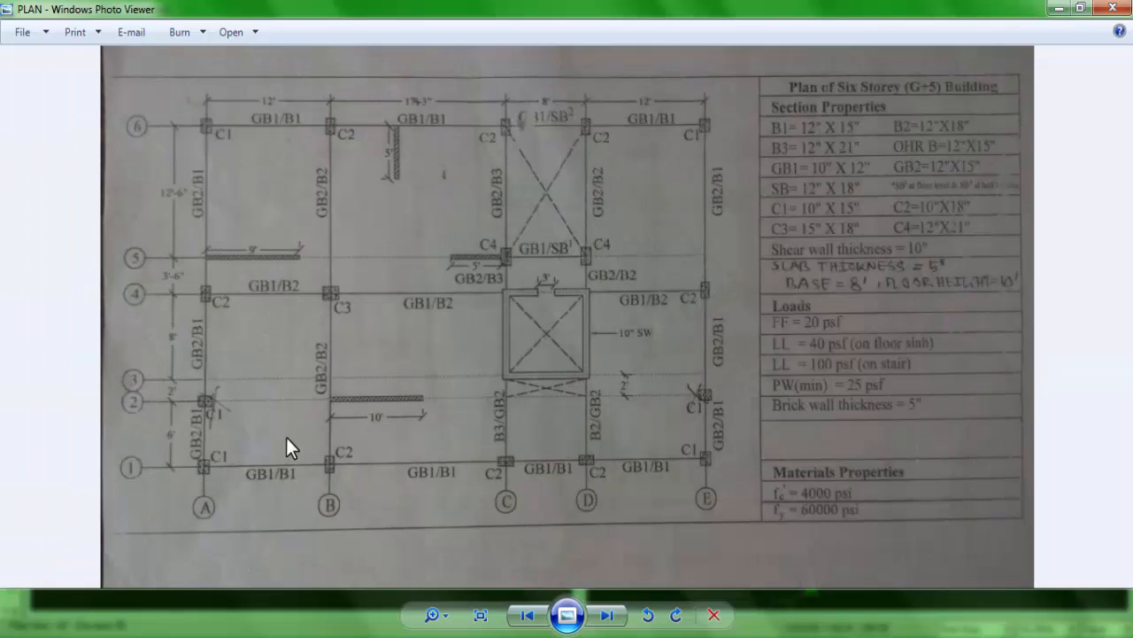
left_click_drag(286, 436, 192, 358)
left_click_drag(209, 298, 204, 351)
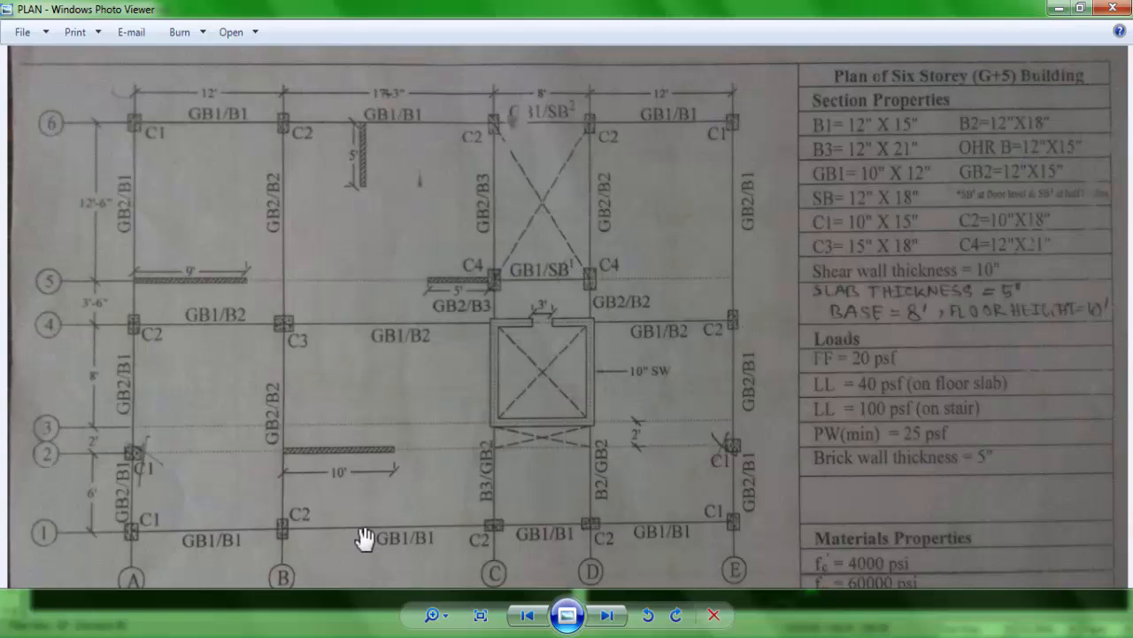
left_click(279, 636)
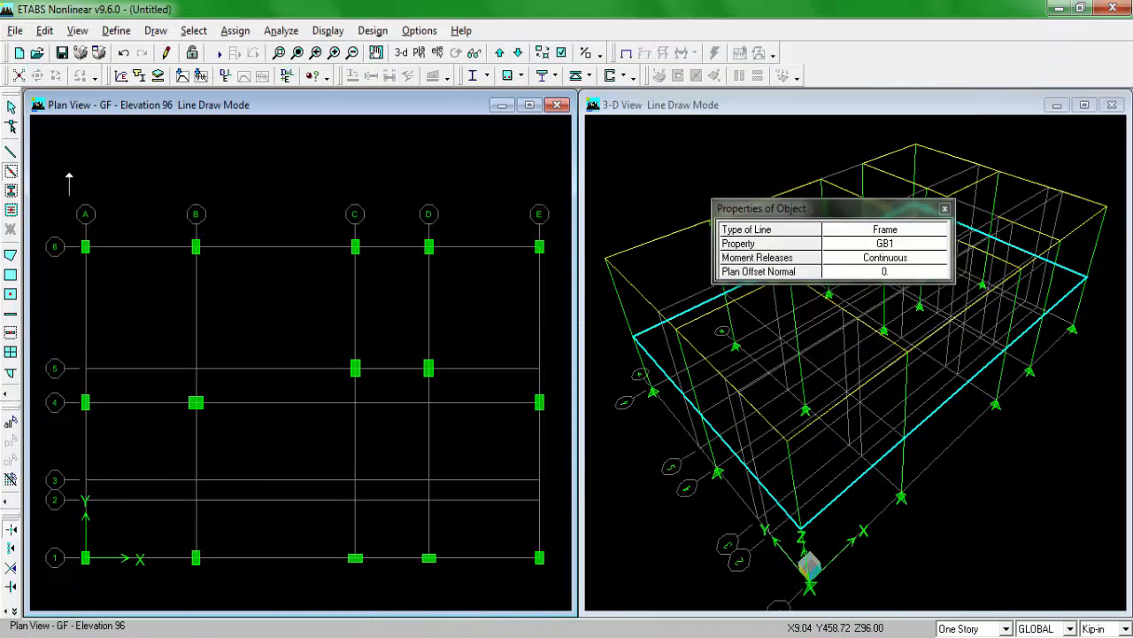
left_click_drag(194, 232, 557, 266)
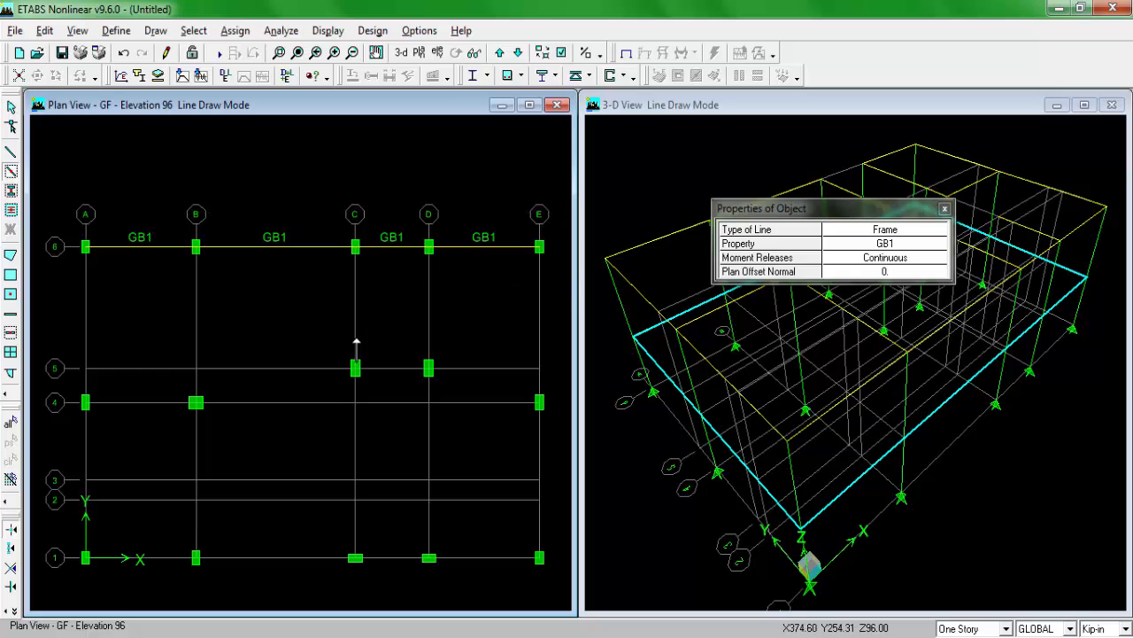
left_click_drag(329, 341, 450, 373)
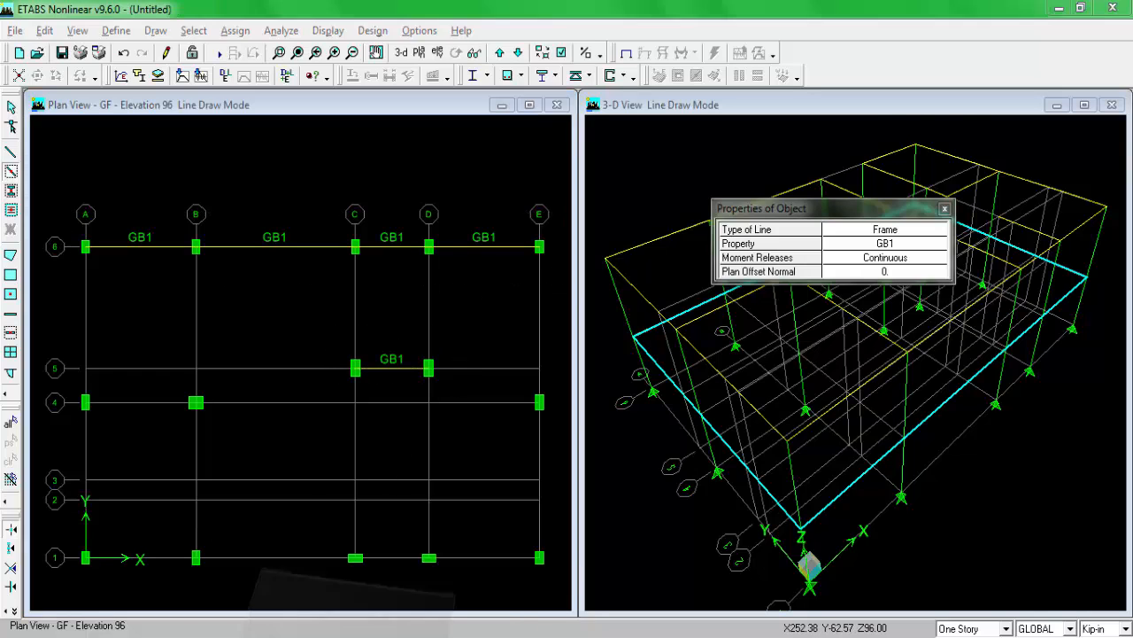
Step: Check the plan drawing and create GB1 ground beams along grid line 4 from A to C and from D to E
left_click(312, 632)
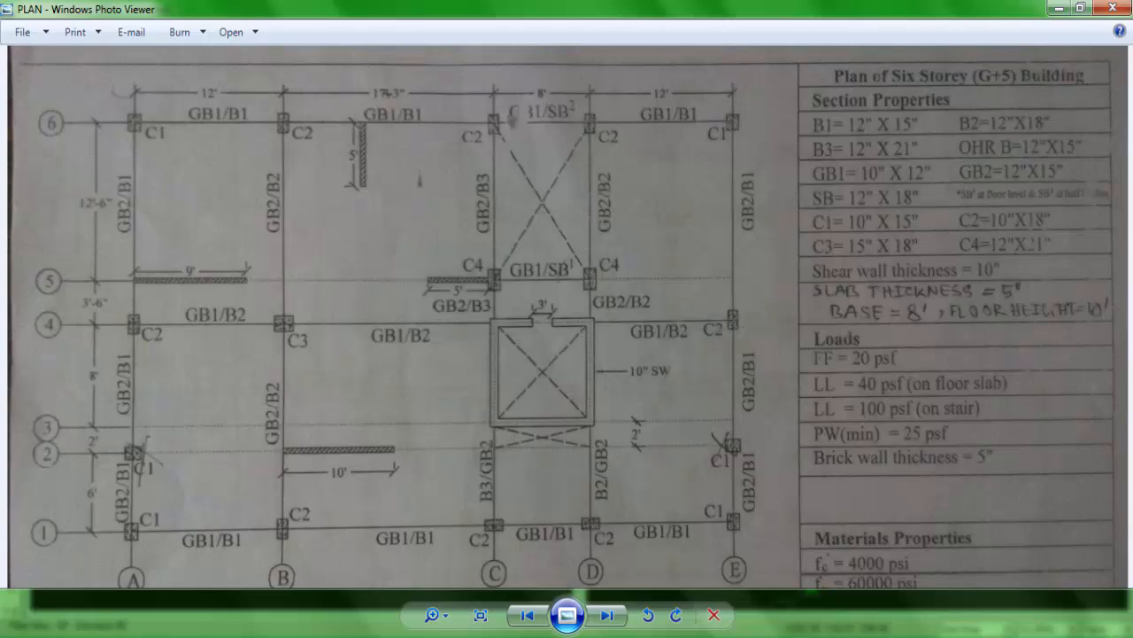
left_click(312, 632)
left_click_drag(59, 380, 386, 418)
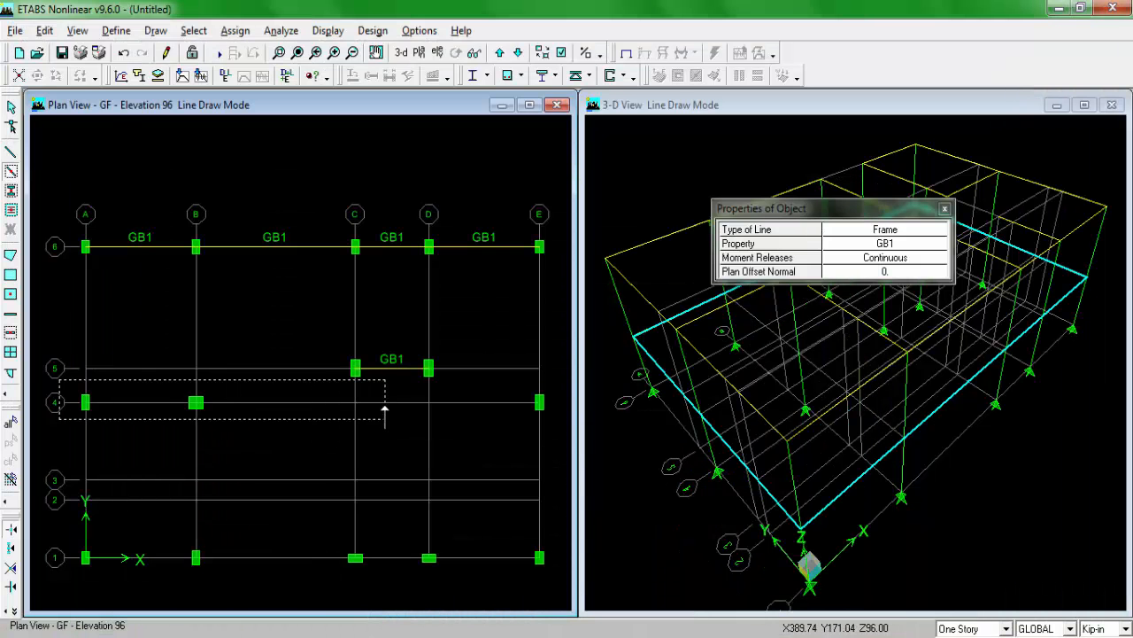
left_click_drag(425, 380, 556, 418)
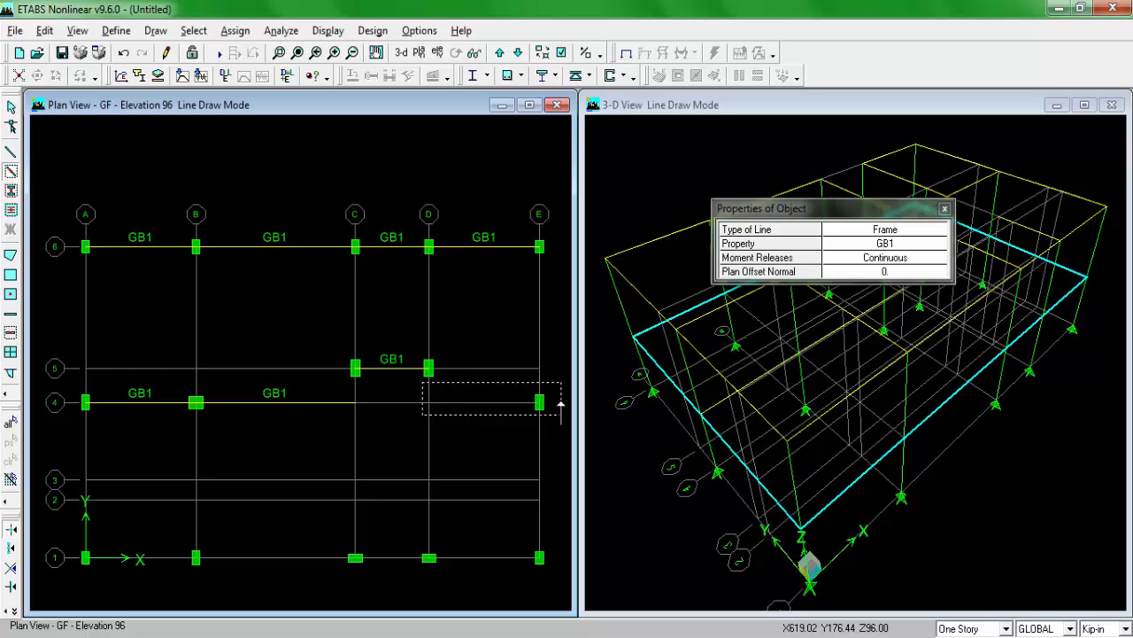
Step: Check the plan drawing and create GB1 ground beams along grid line 1 from A to E
left_click(306, 629)
left_click_drag(433, 508, 442, 459)
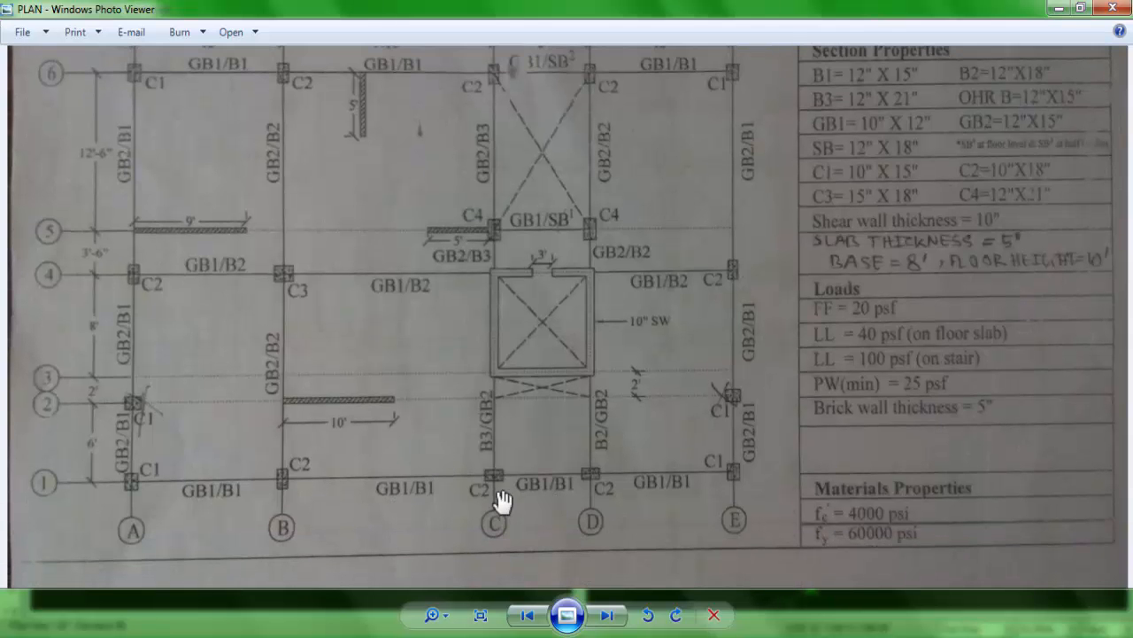
left_click(305, 631)
mouse_move(68, 530)
left_mouse_down()
mouse_move(493, 580)
mouse_move(547, 565)
left_mouse_up()
Step: Set the section to GB2 and, following the plan drawing, create ground beams along grid lines A and B from 1 to 6
left_click(306, 630)
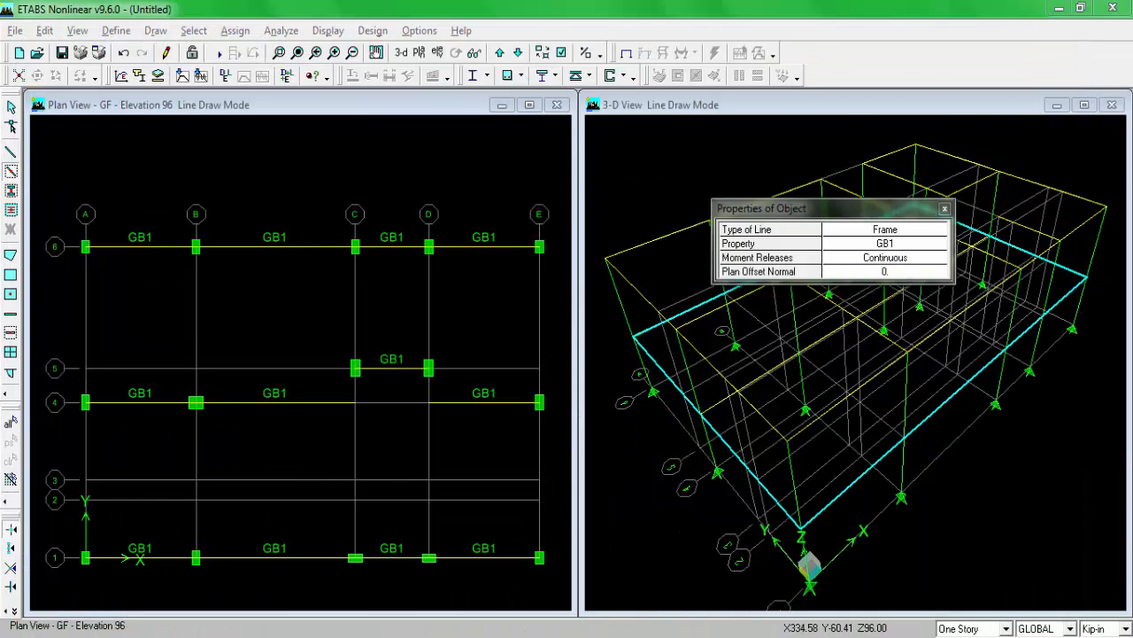
scroll(392, 297, "up", 1)
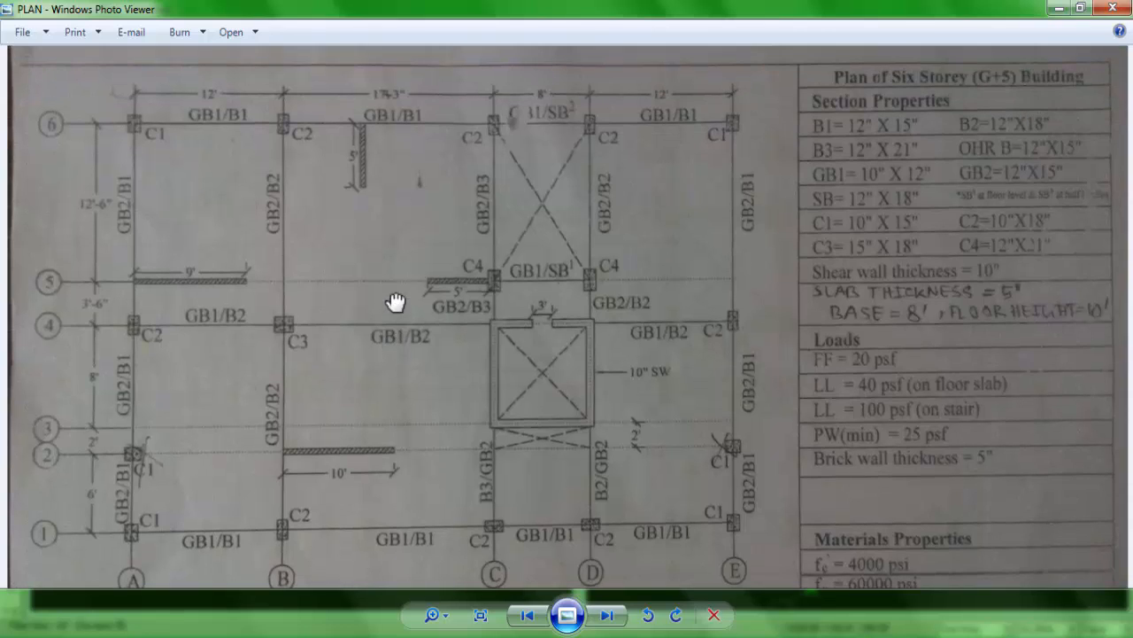
left_click(291, 609)
left_click(904, 249)
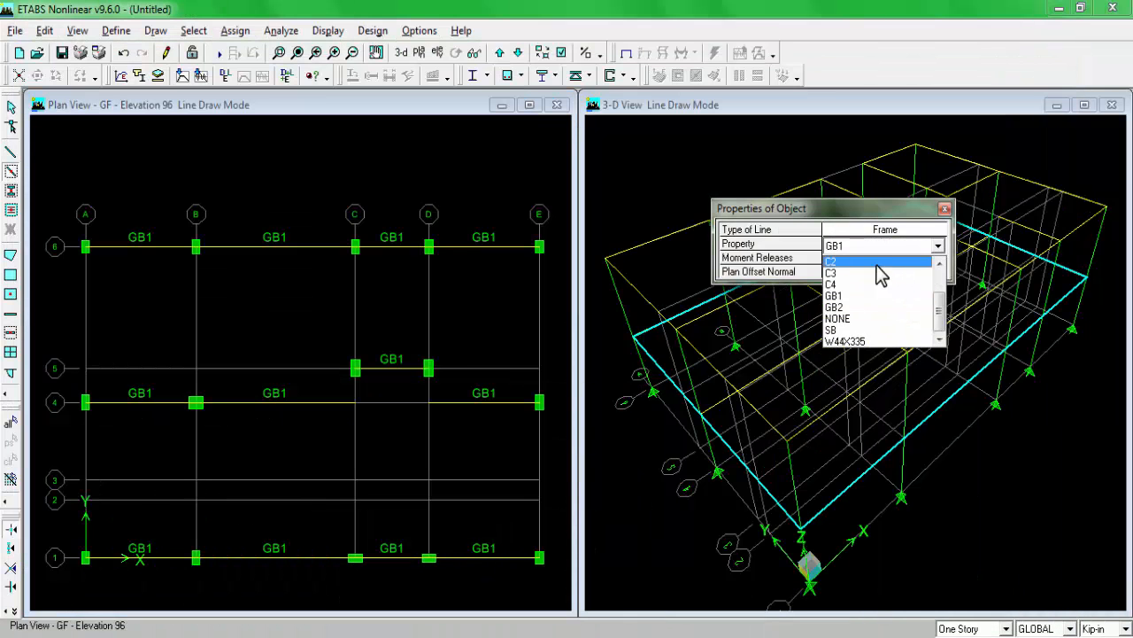
left_click(859, 318)
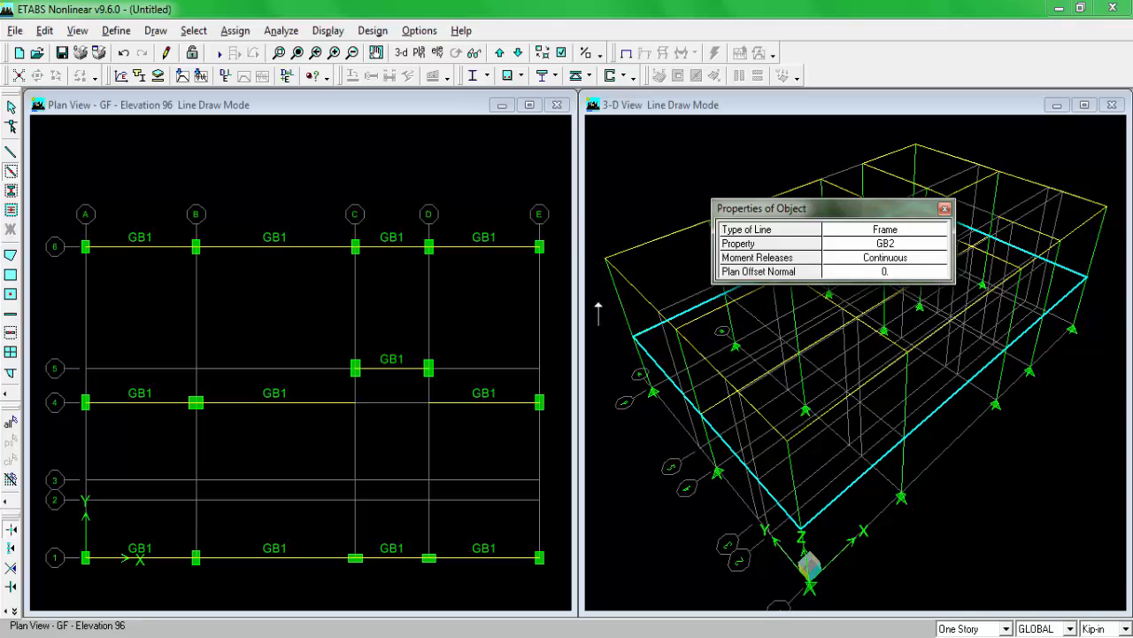
left_click(328, 624)
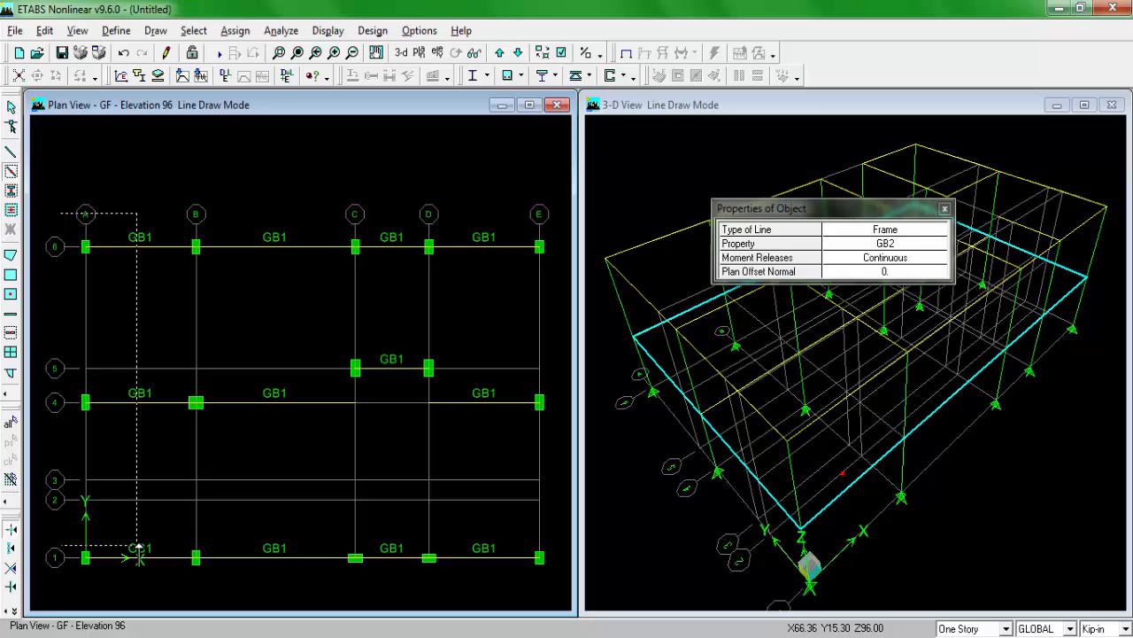
left_click(139, 551)
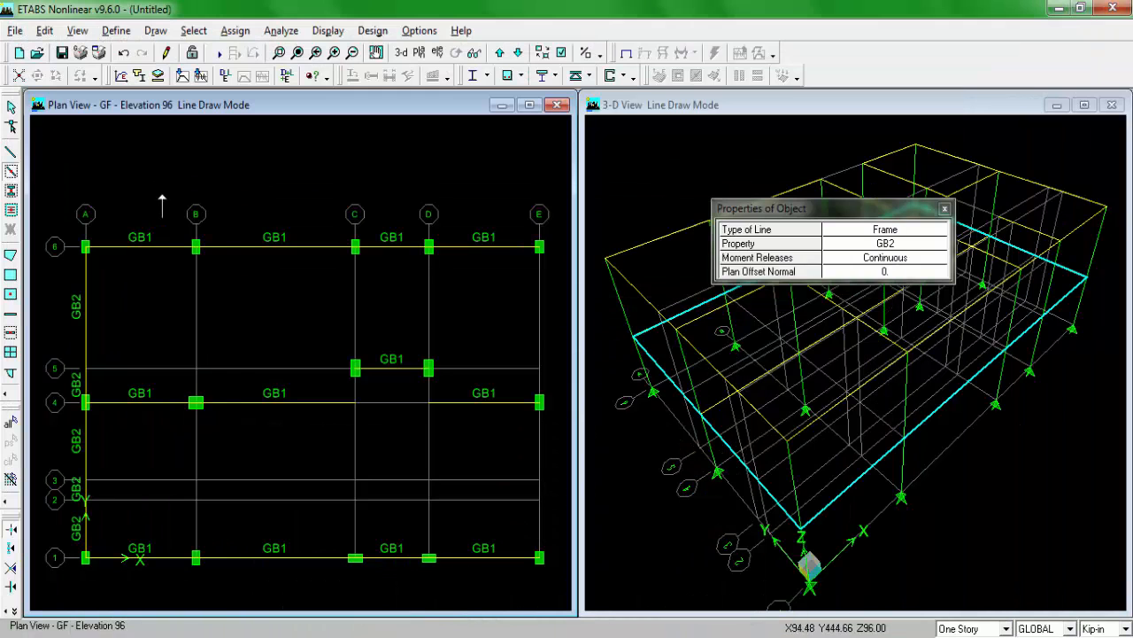
mouse_move(162, 198)
left_mouse_down()
mouse_move(236, 566)
mouse_move(266, 609)
left_mouse_up()
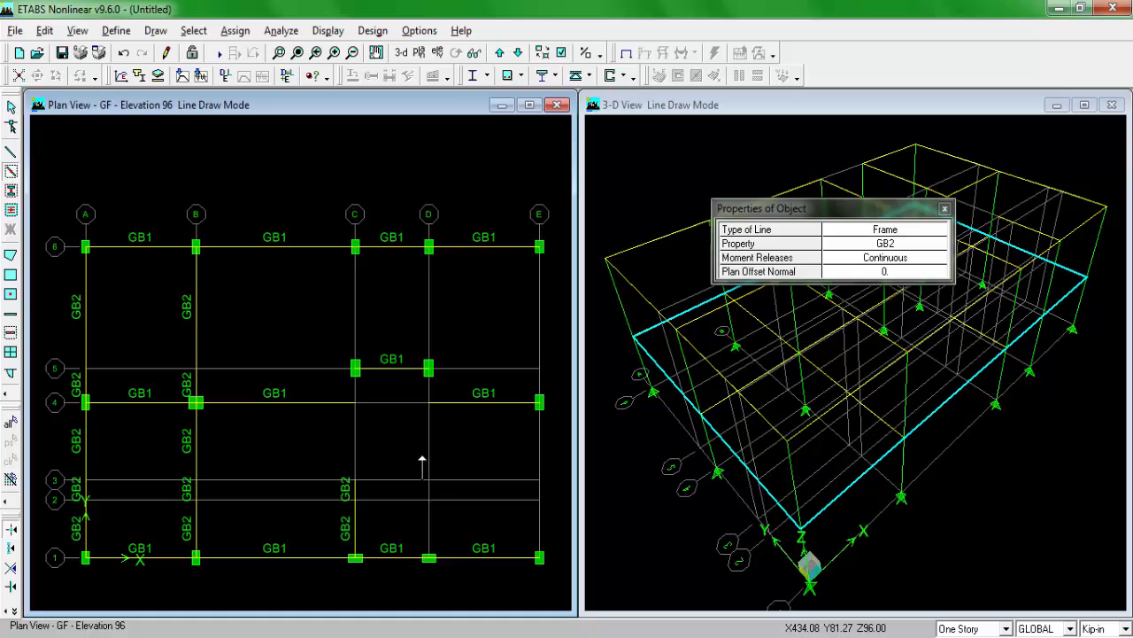
Step: Create GB2 ground beams along grid lines C and D from 1 to 3 and 4 to 6, and along E from 1 to 6
left_click_drag(410, 460, 451, 558)
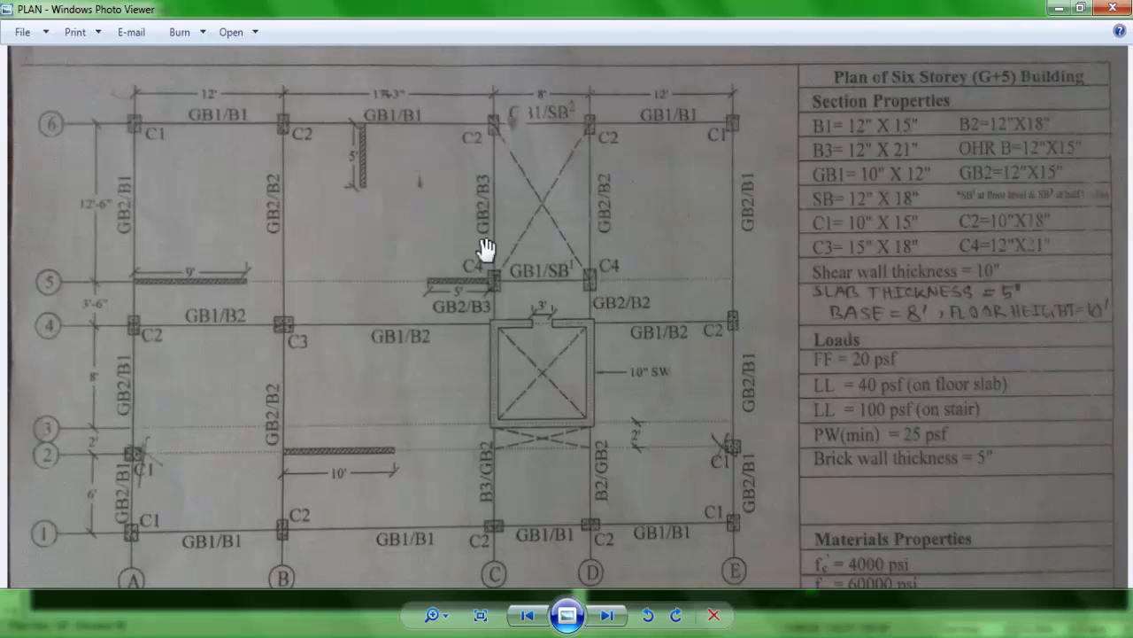
left_click_drag(456, 206, 455, 245)
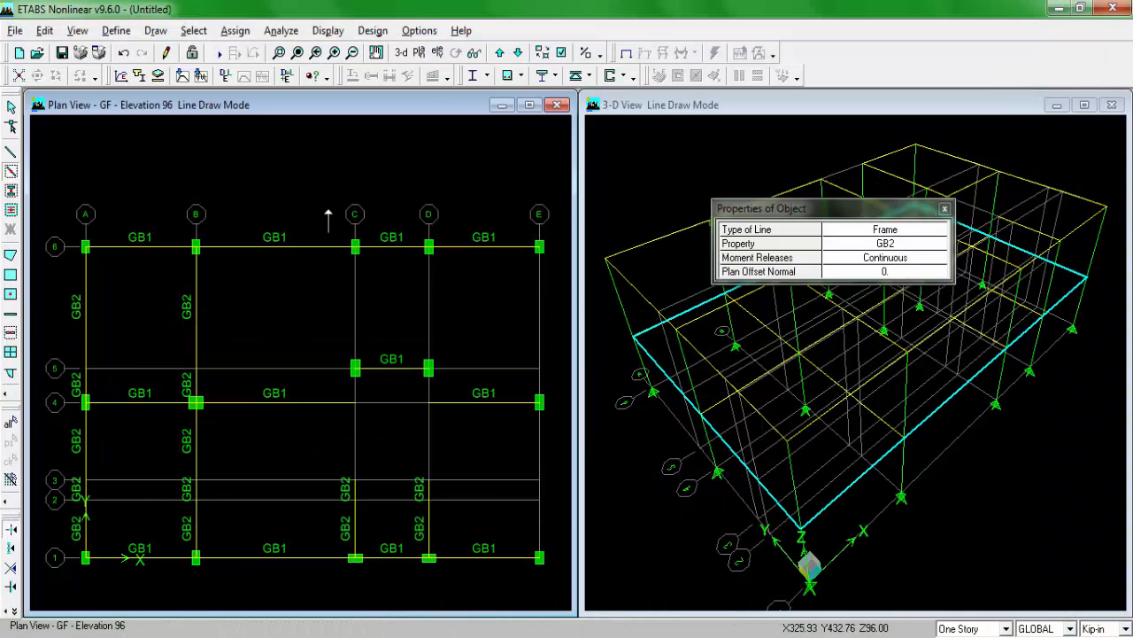
left_click(354, 246)
left_click(354, 402)
left_click(429, 246)
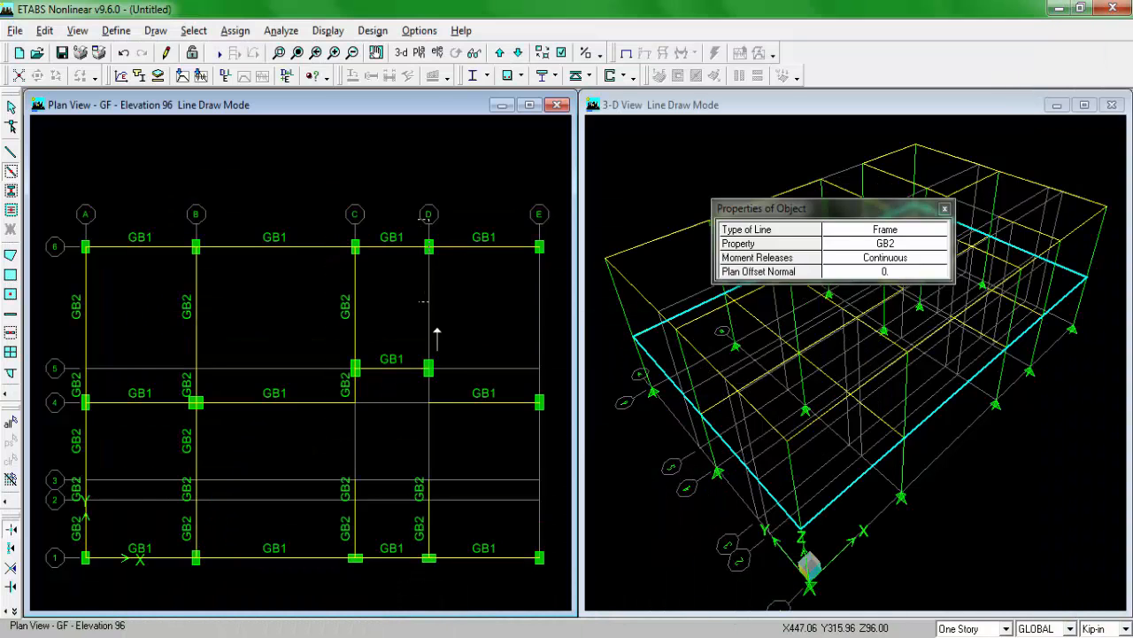
left_click(429, 402)
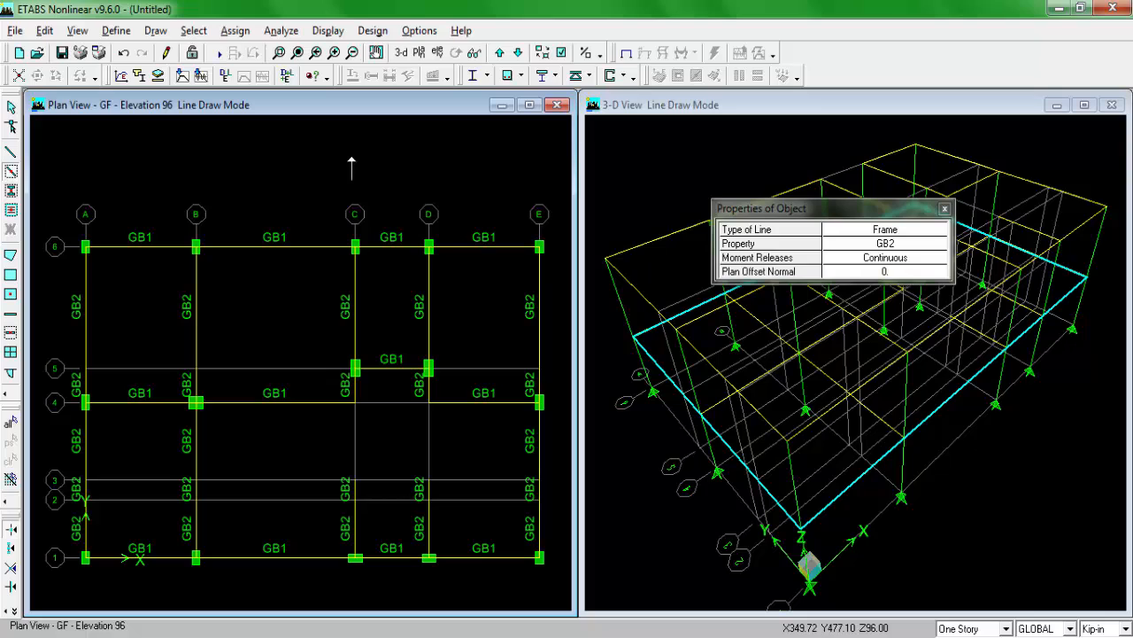
key("Escape")
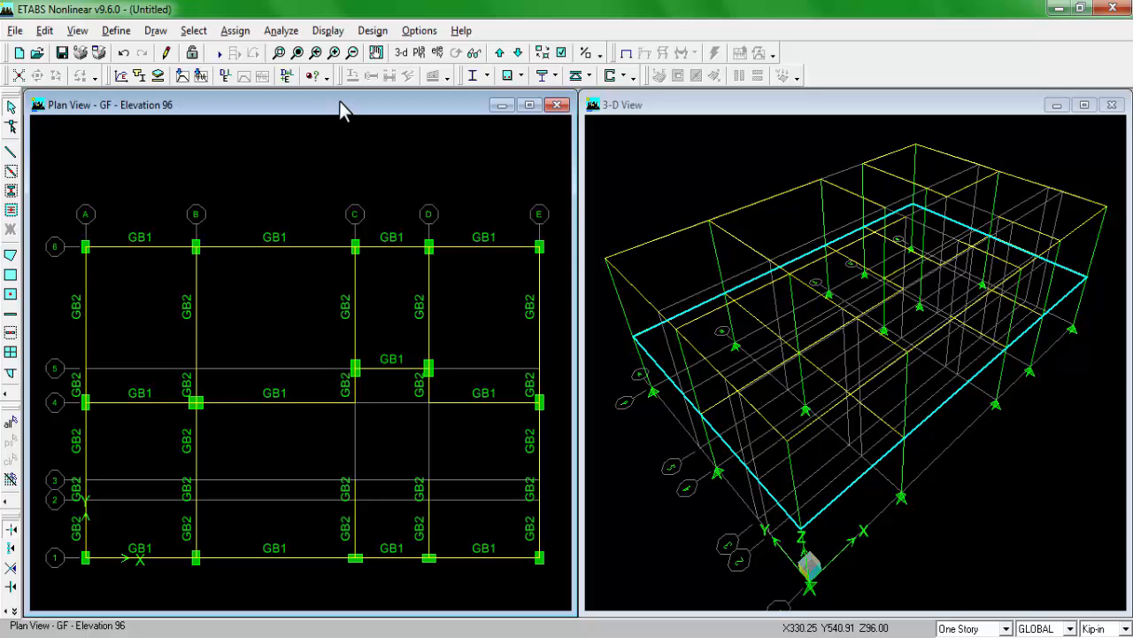
Step: Move the plan view up to S1 and examine the stair bay between grid lines C and D in the plan drawing
left_click(499, 52)
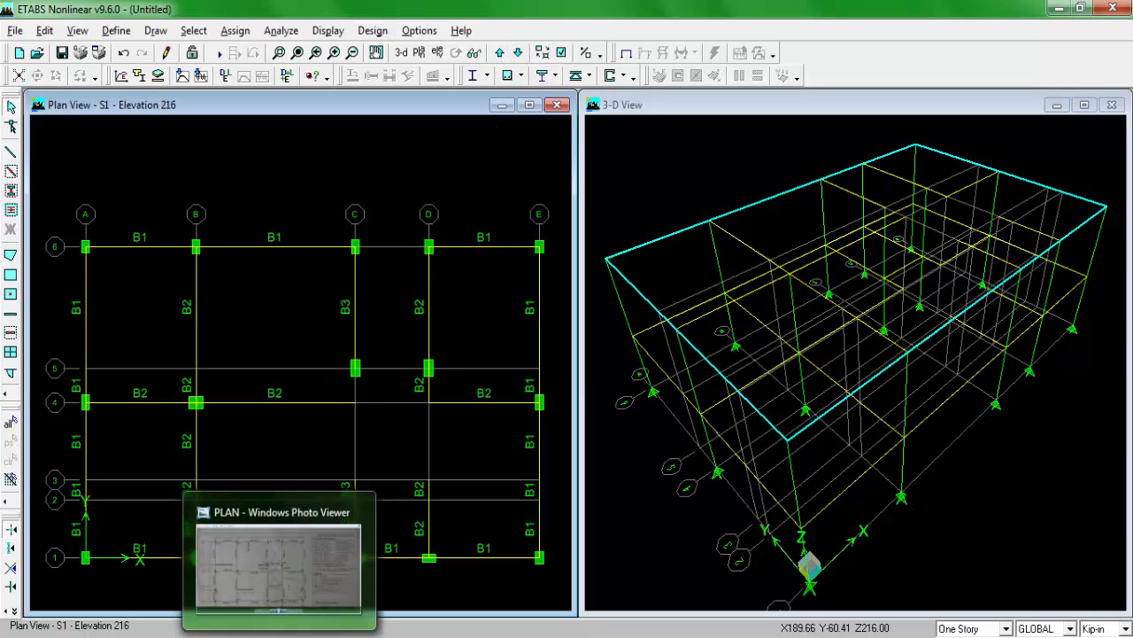
left_click(280, 634)
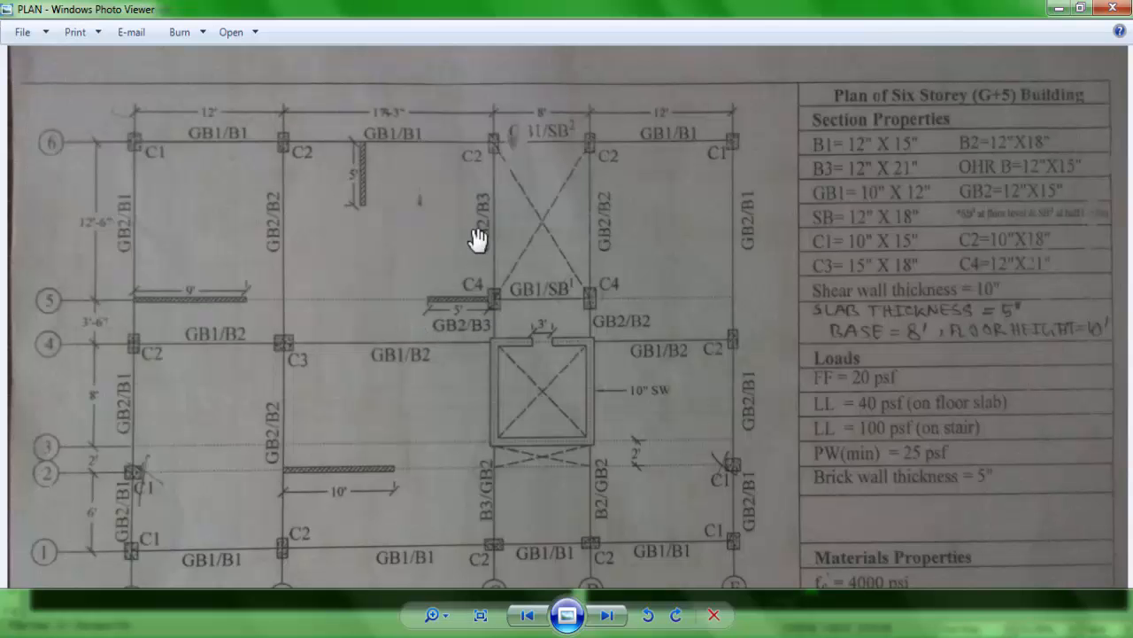
scroll(593, 151, "up", 1)
scroll(630, 274, "up", 1)
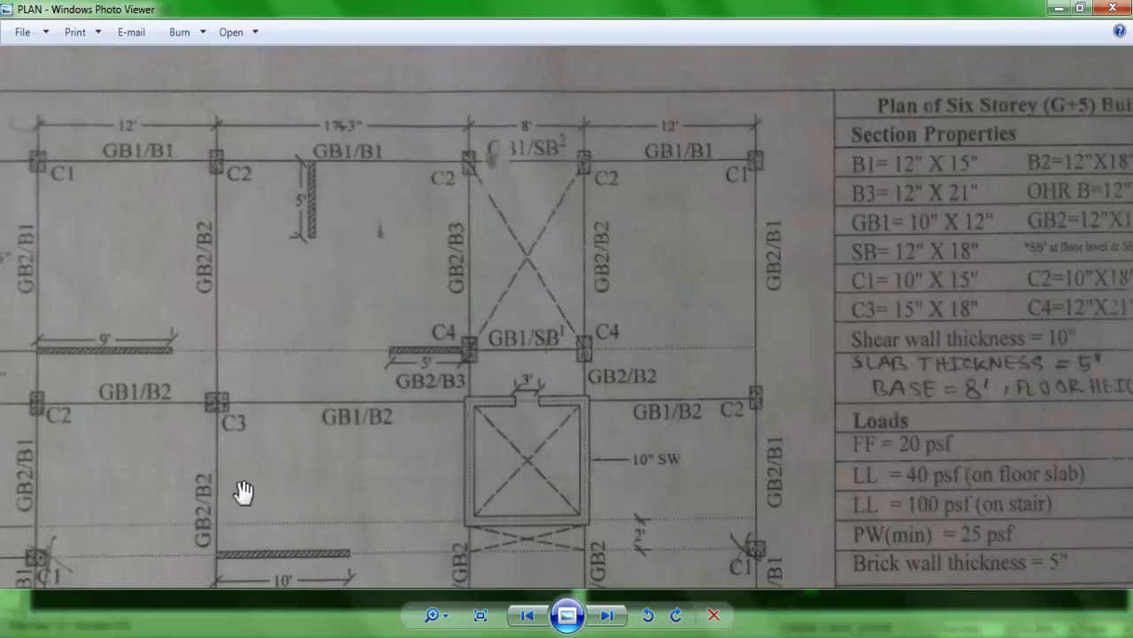
scroll(327, 304, "down", 3)
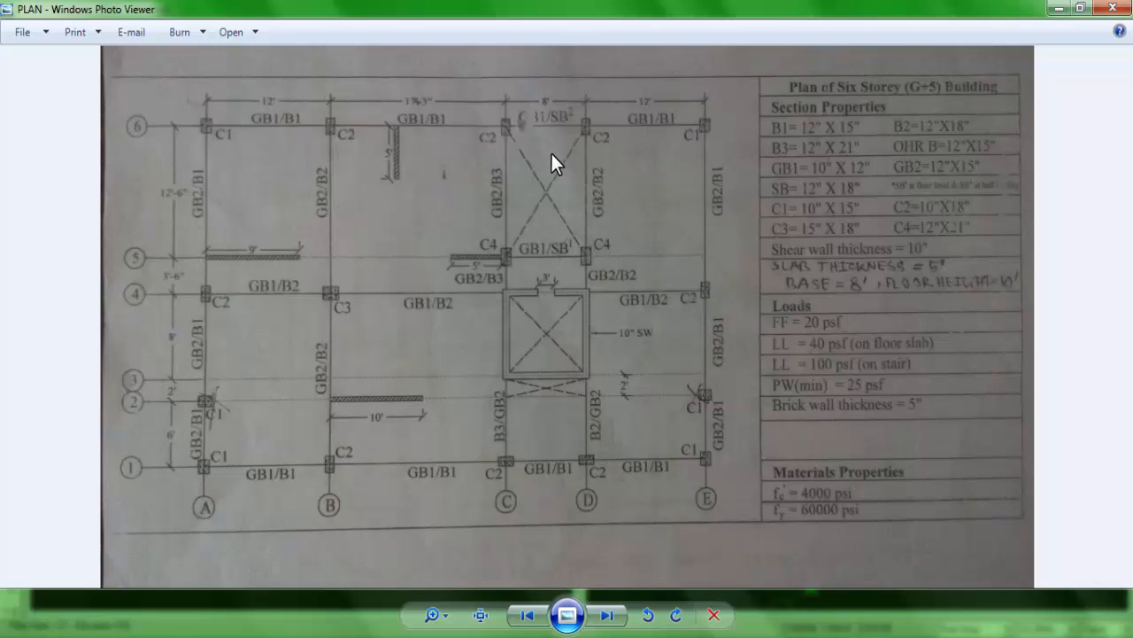
scroll(551, 152, "up", 2)
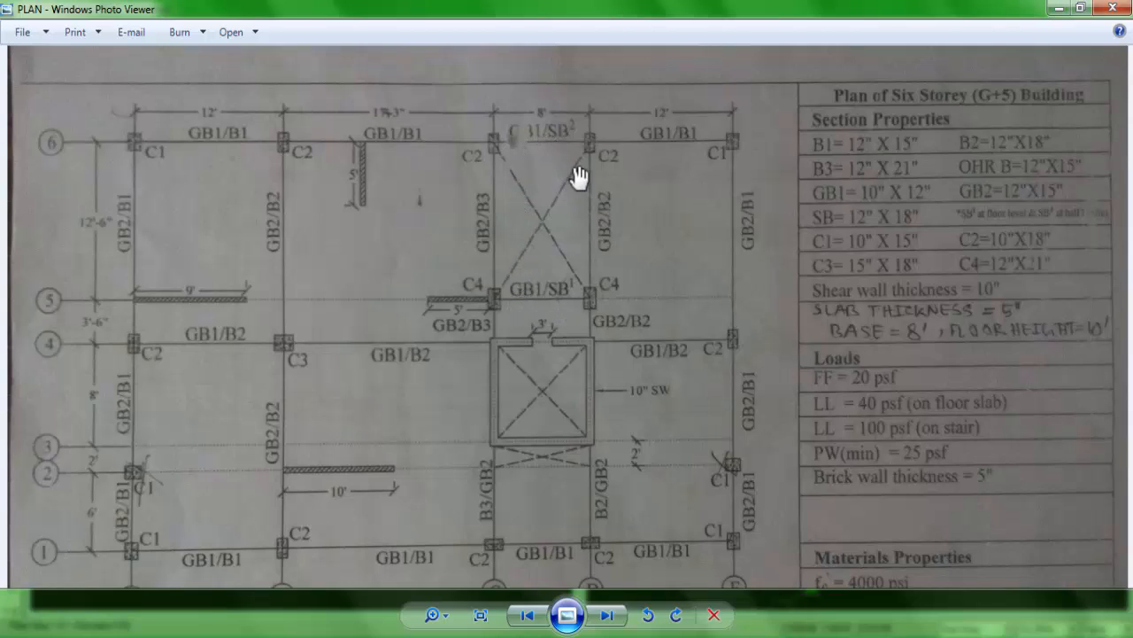
left_click_drag(516, 309, 526, 198)
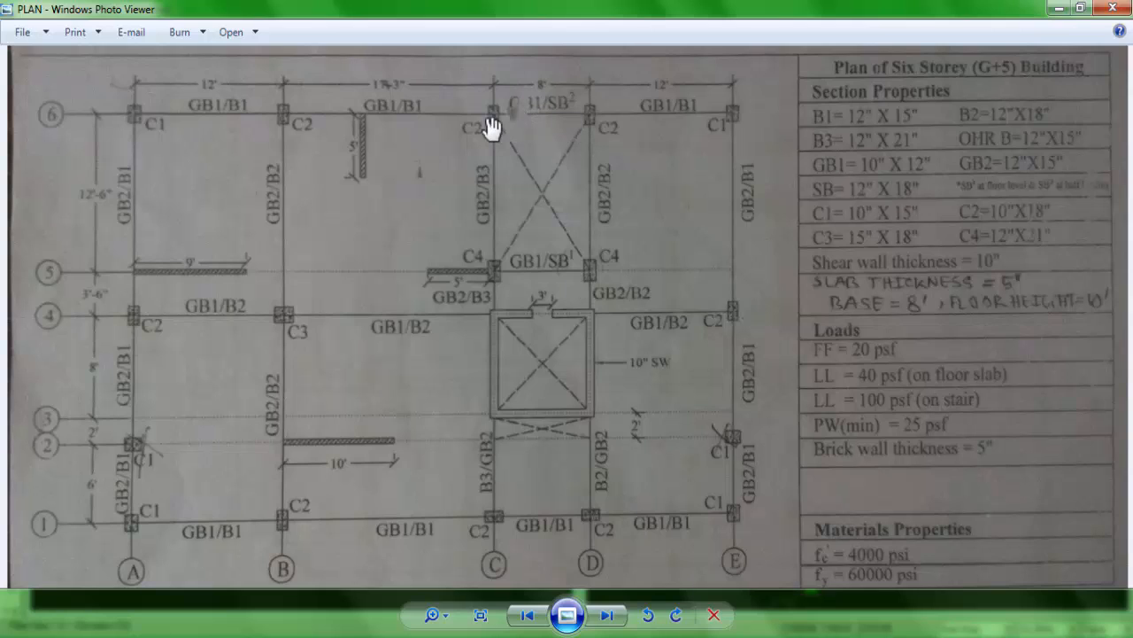
left_click_drag(531, 152, 536, 177)
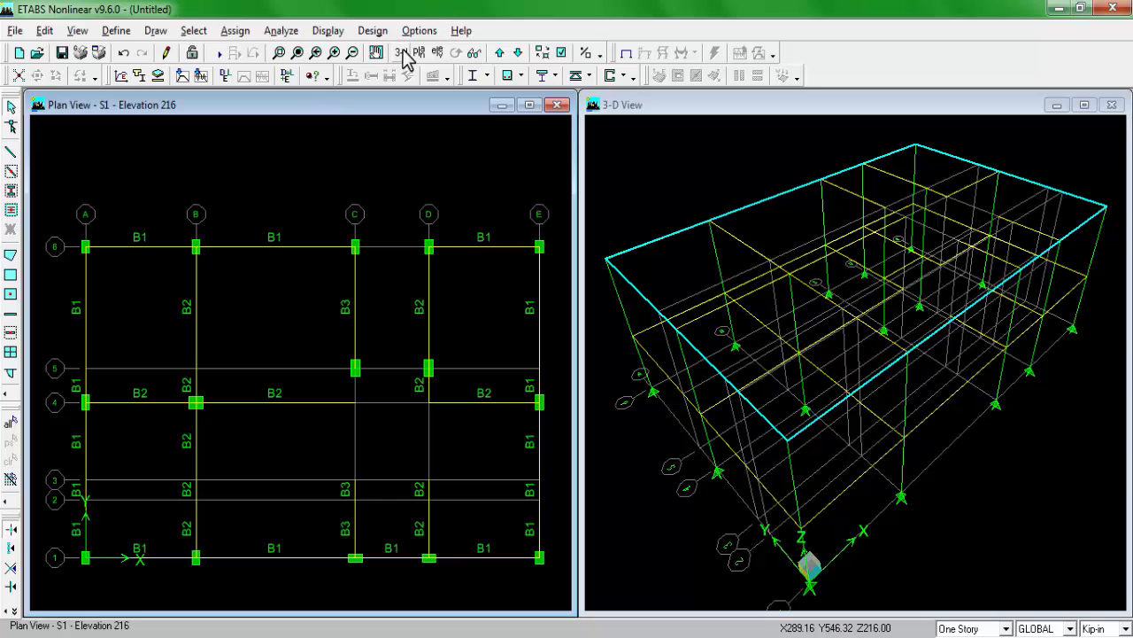
Step: Switch the plan view to the elevation along grid line 6 and inspect the bay between C and D
left_click(438, 52)
left_click(439, 341)
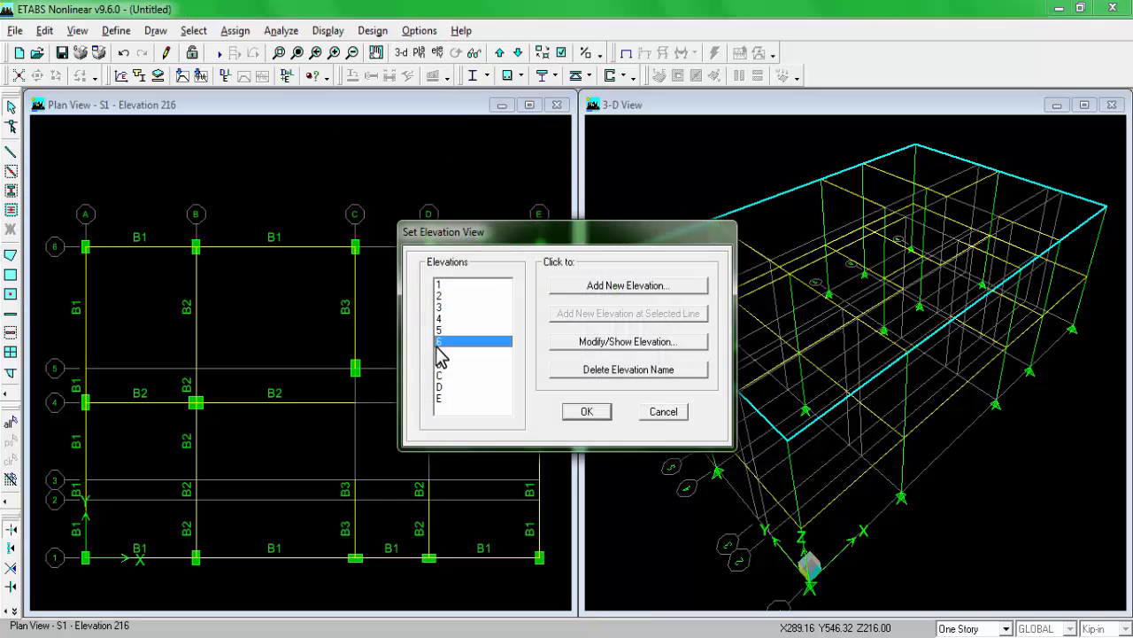
left_click(585, 413)
scroll(334, 348, "down", 1)
scroll(334, 348, "up", 1)
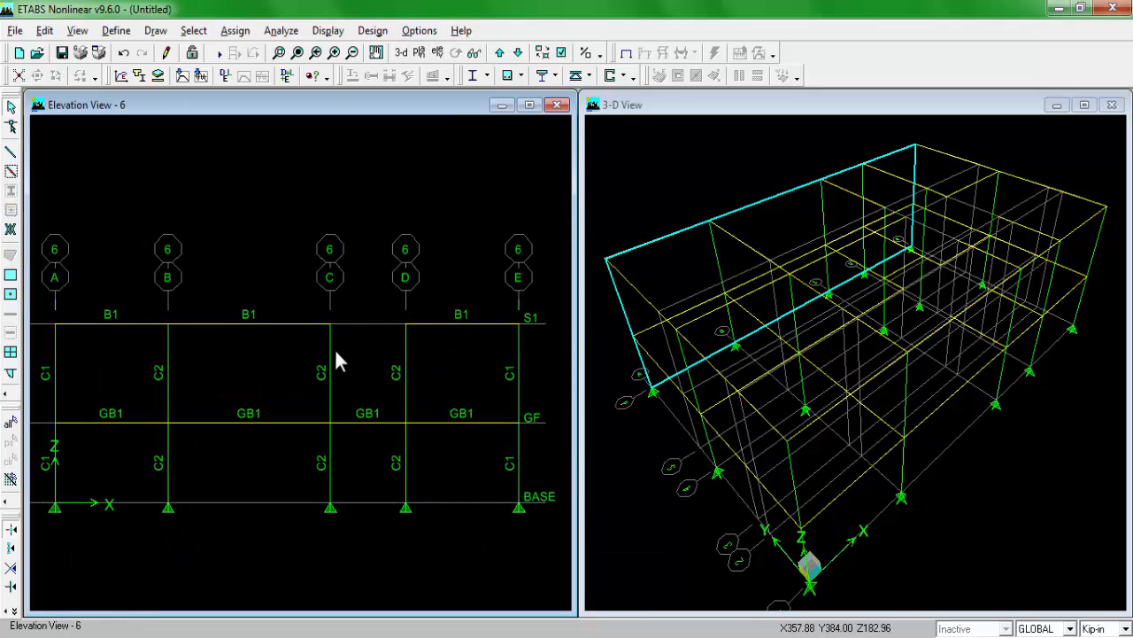
scroll(360, 365, "up", 1)
middle_click_drag(358, 365, 353, 367)
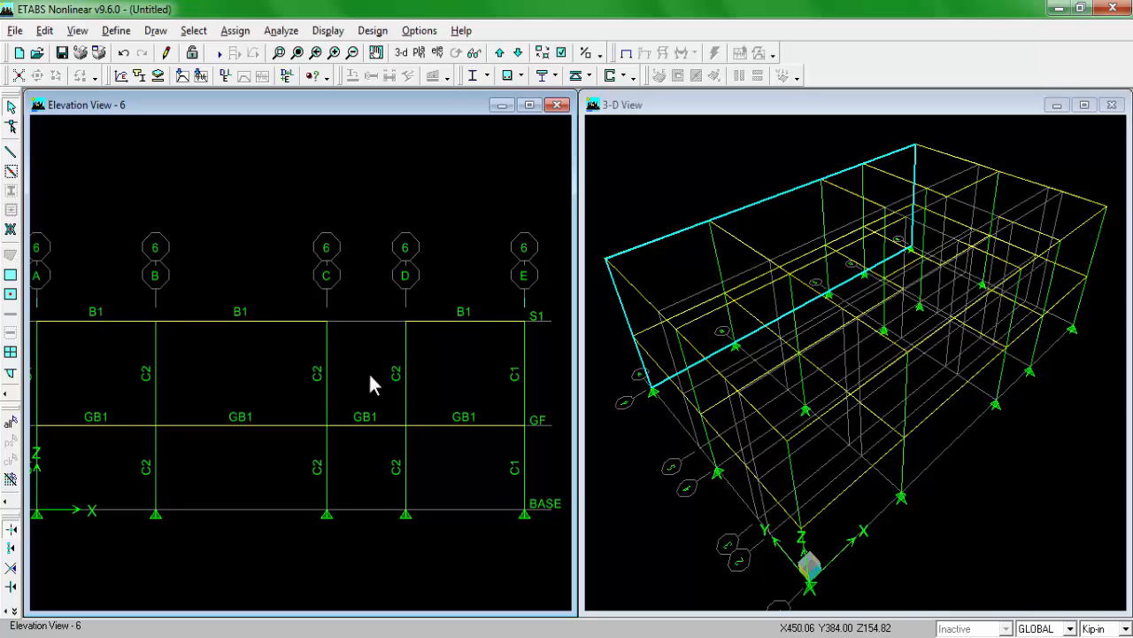
scroll(409, 409, "down", 1)
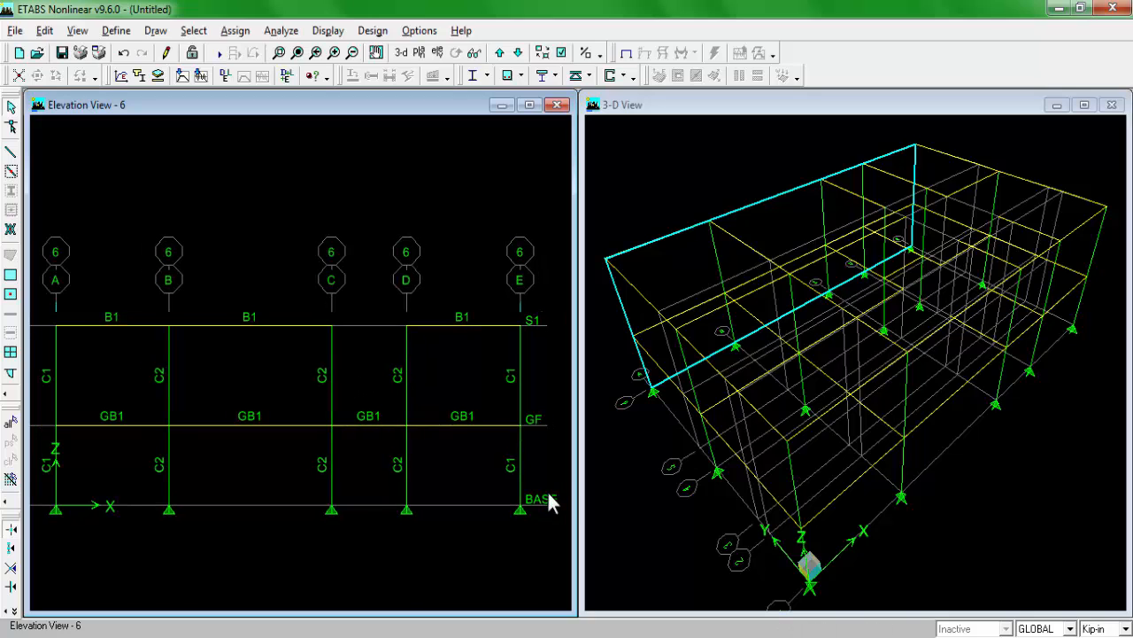
middle_click_drag(529, 446, 513, 449)
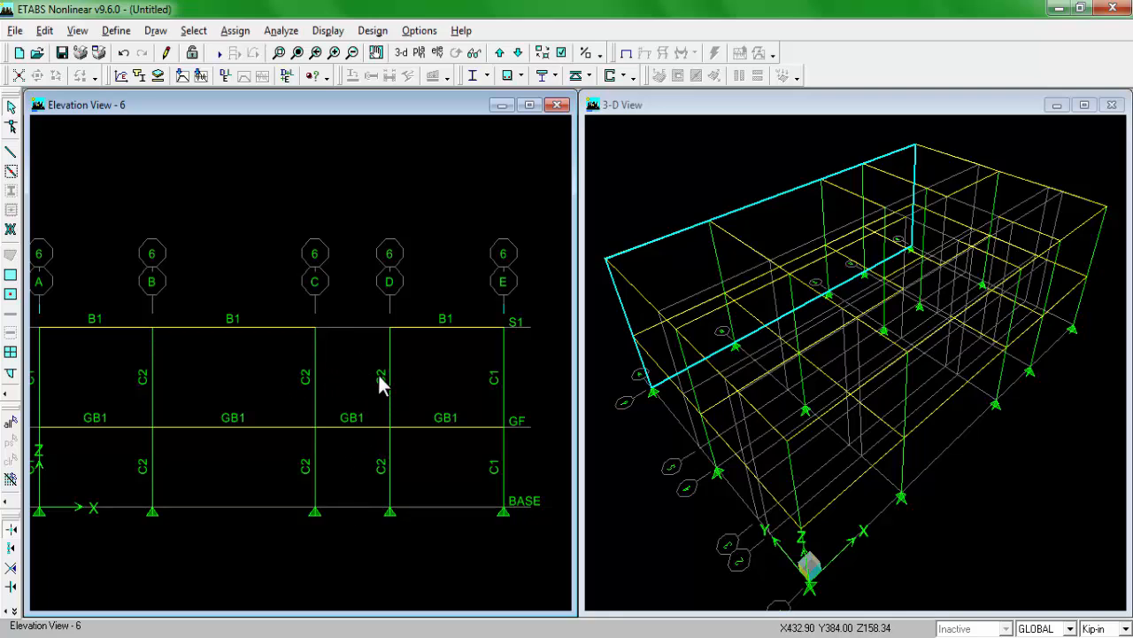
Step: Add a horizontal reference plane at Z ordinate 13 with the units set to FT
left_click(44, 31)
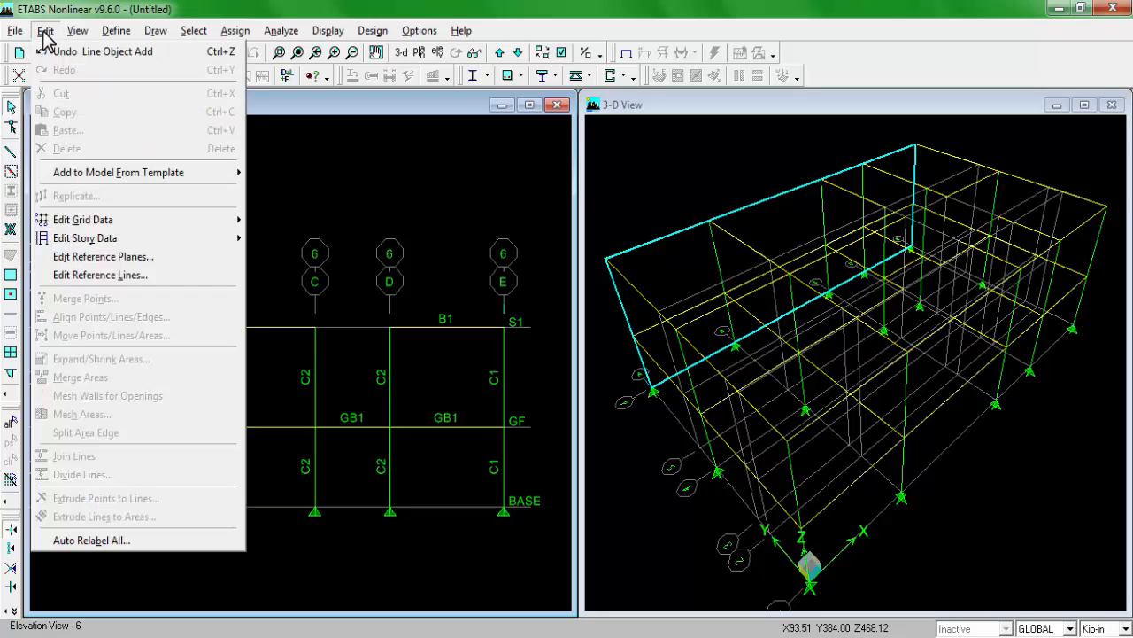
left_click(145, 265)
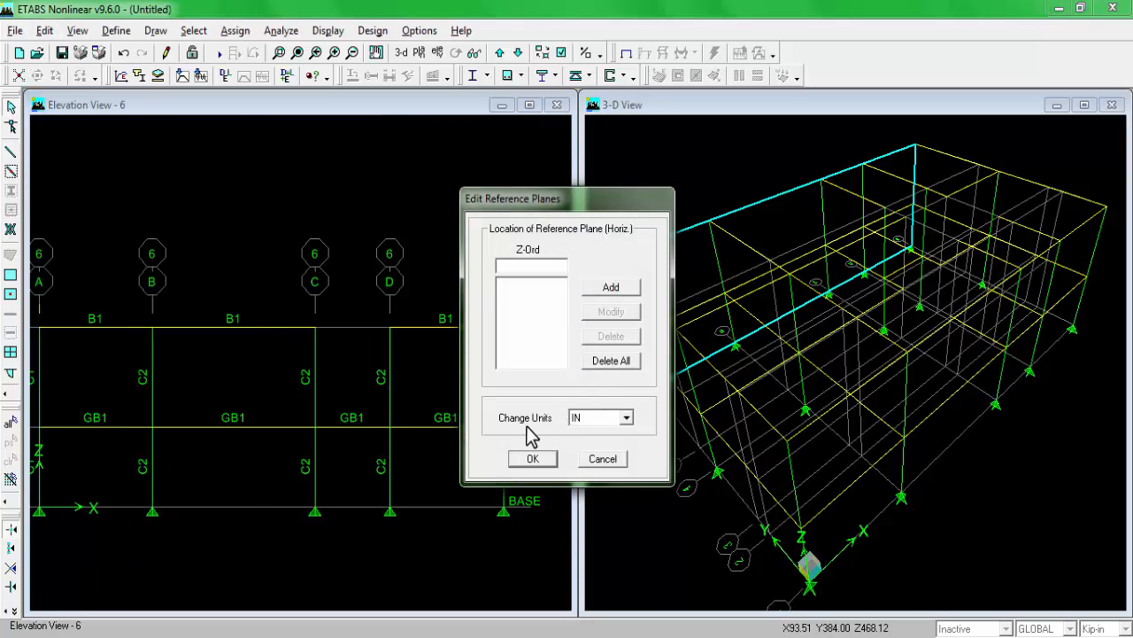
left_click(626, 417)
left_click(592, 441)
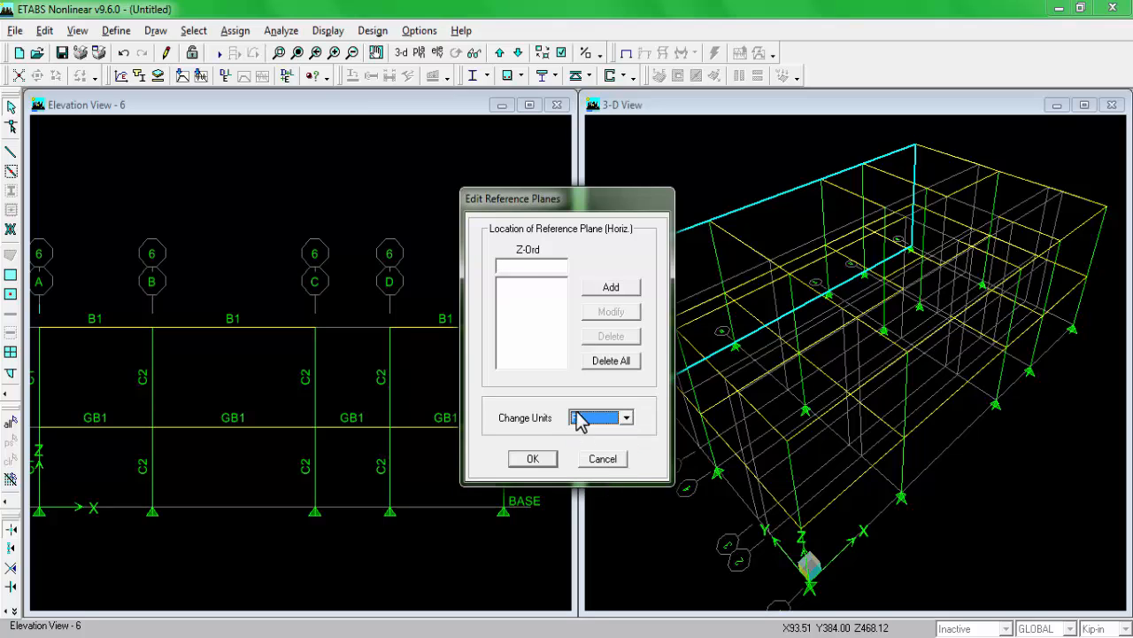
left_click(532, 270)
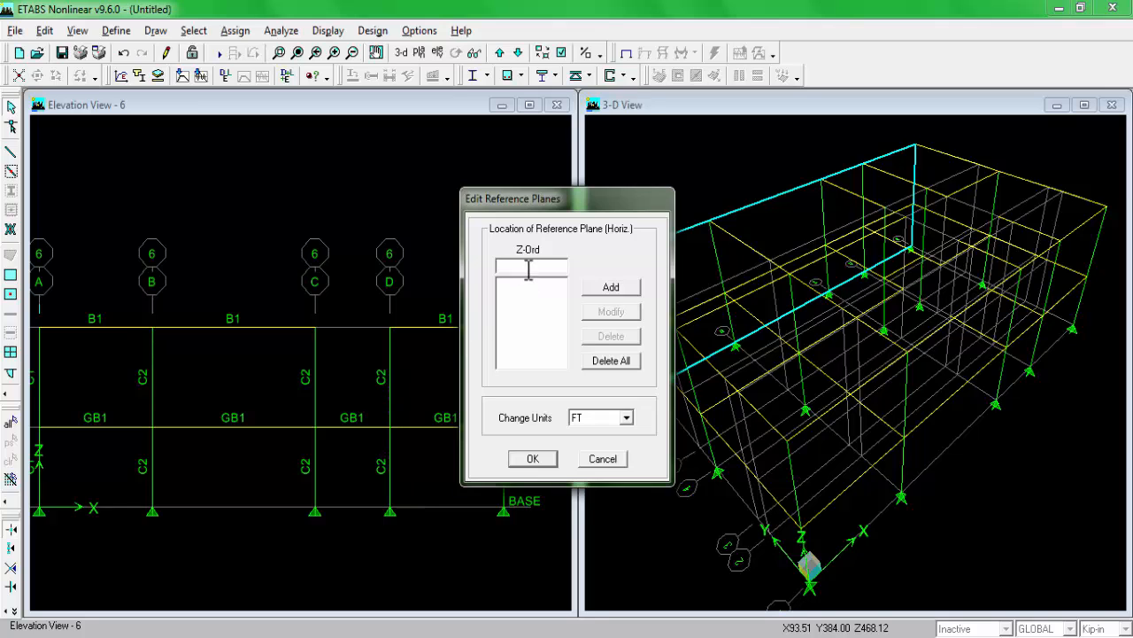
left_click(613, 288)
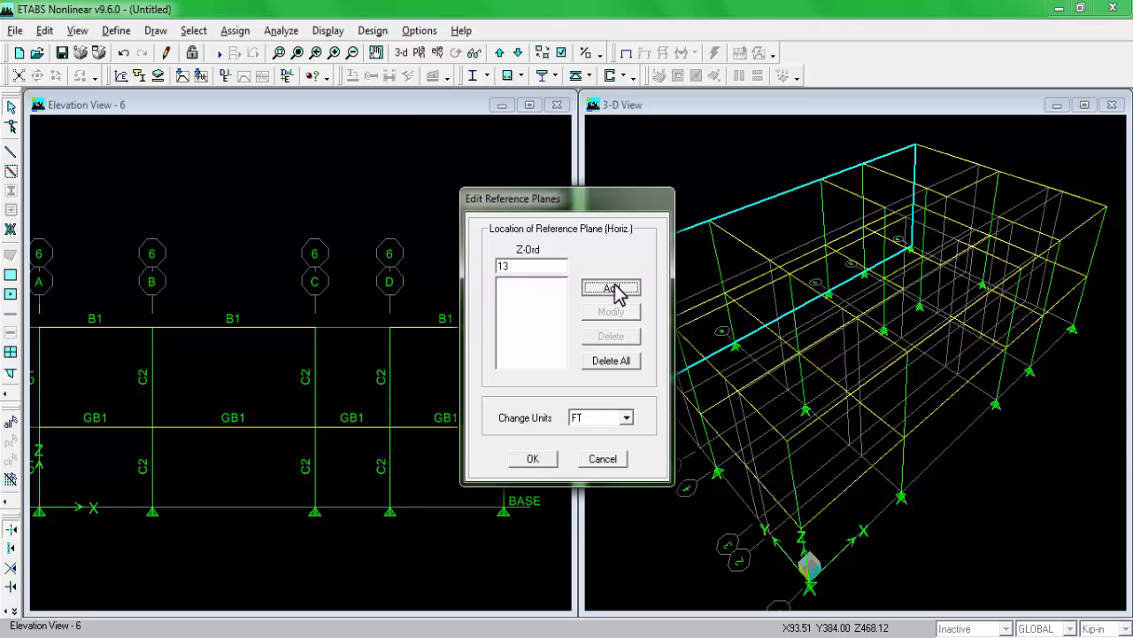
left_click(537, 469)
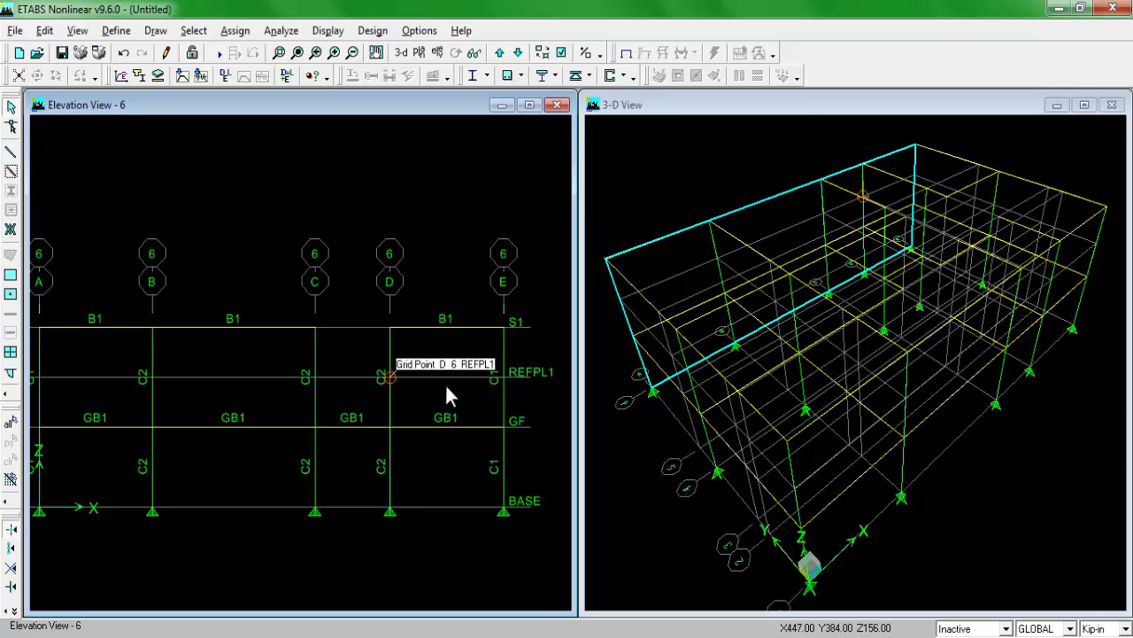
scroll(174, 371, "down", 1)
scroll(343, 372, "up", 2)
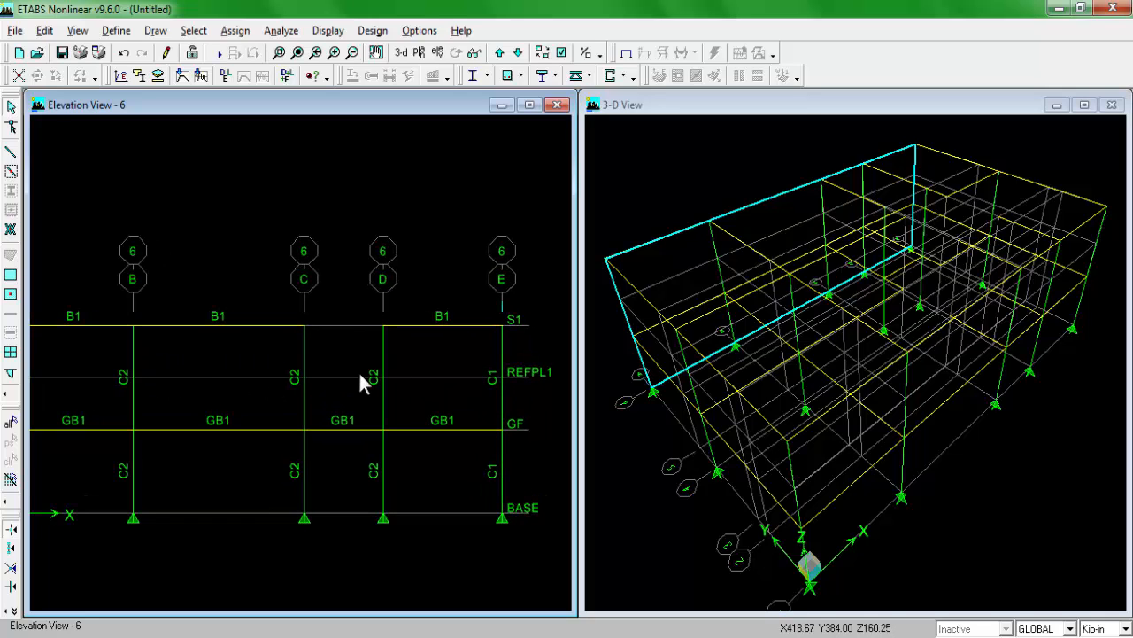
Step: Set the section to SB and draw a stair beam between grid lines C and D at the REFPL1 level in elevation 6
left_click(11, 170)
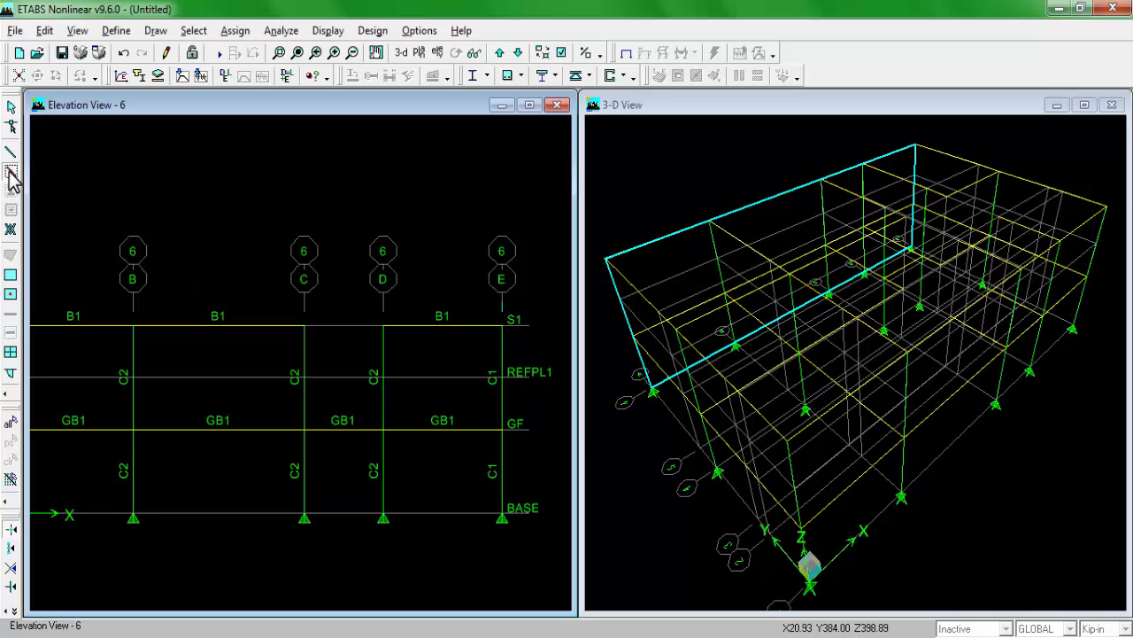
left_click(912, 247)
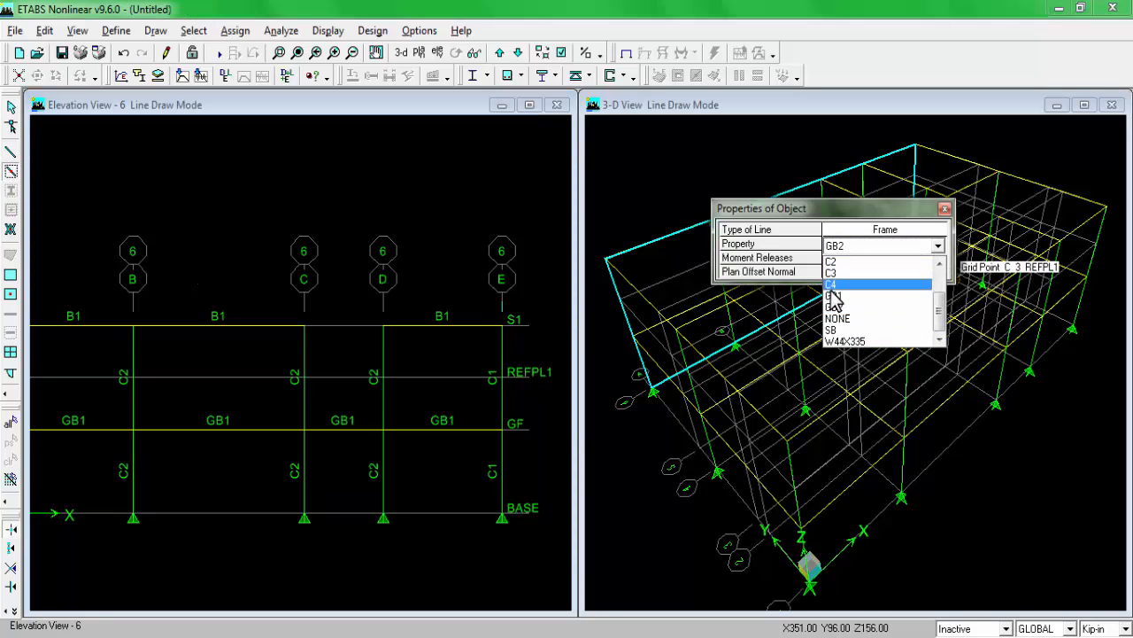
left_click(839, 330)
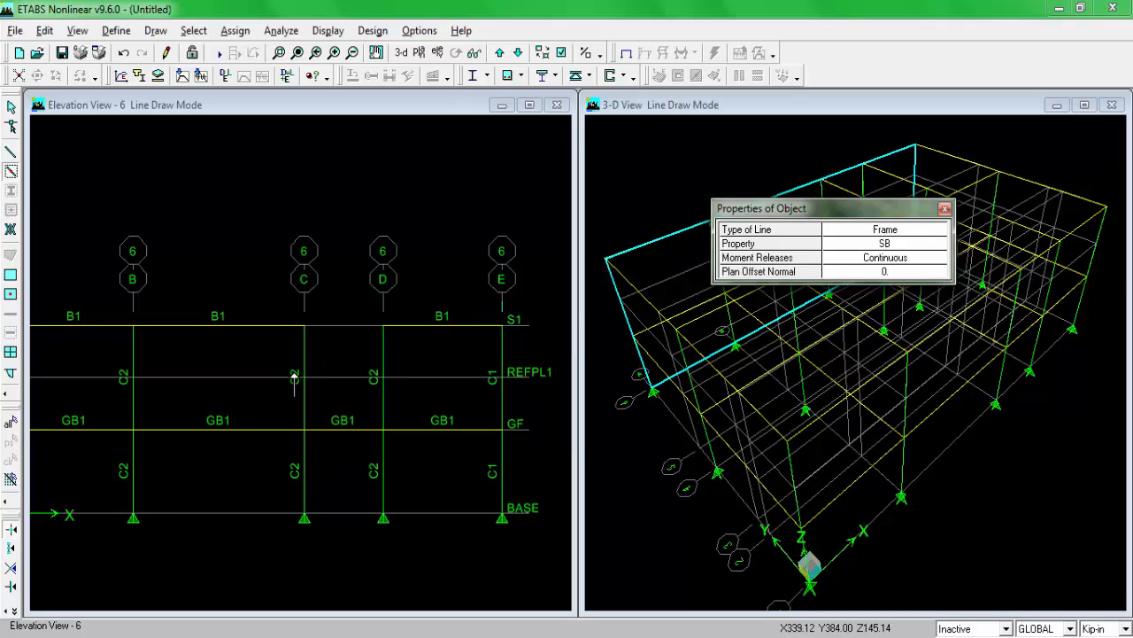
left_click(304, 377)
double_click(382, 377)
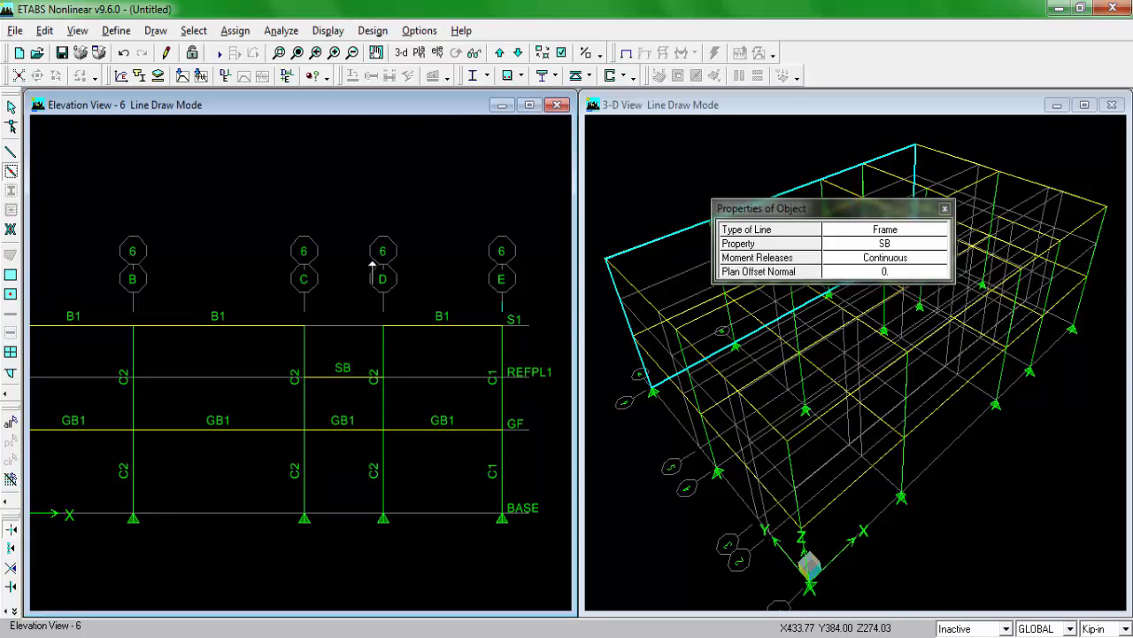
Step: Switch the elevation view to the plan at story S1 and check the slab panel layout in the PLAN drawing
key("Escape")
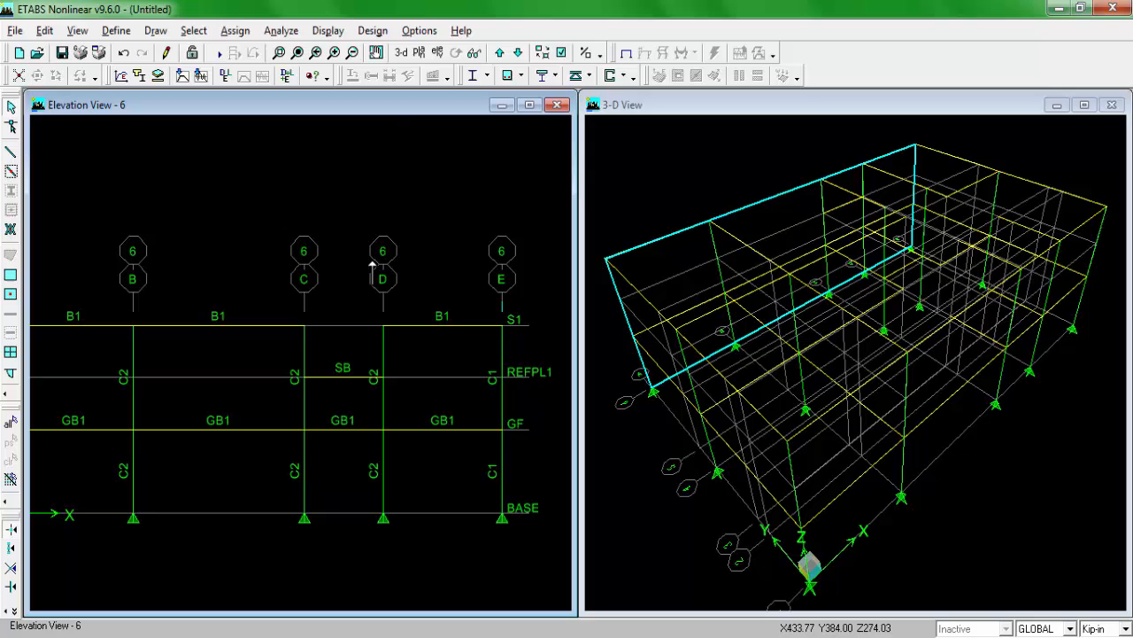
left_click(420, 53)
left_click(659, 321)
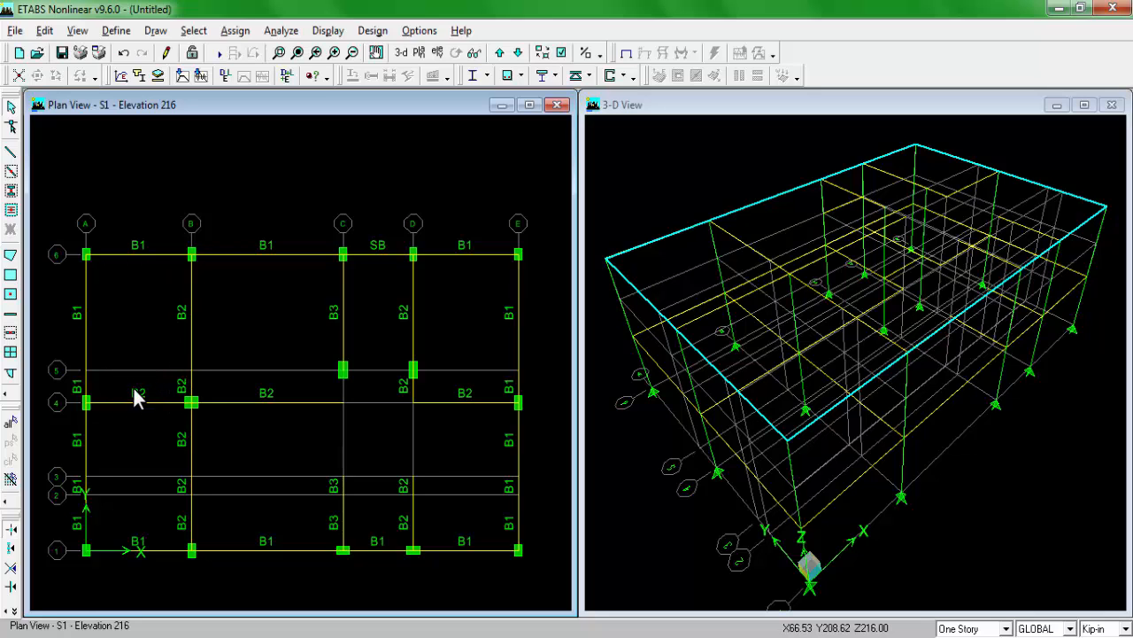
left_click(273, 634)
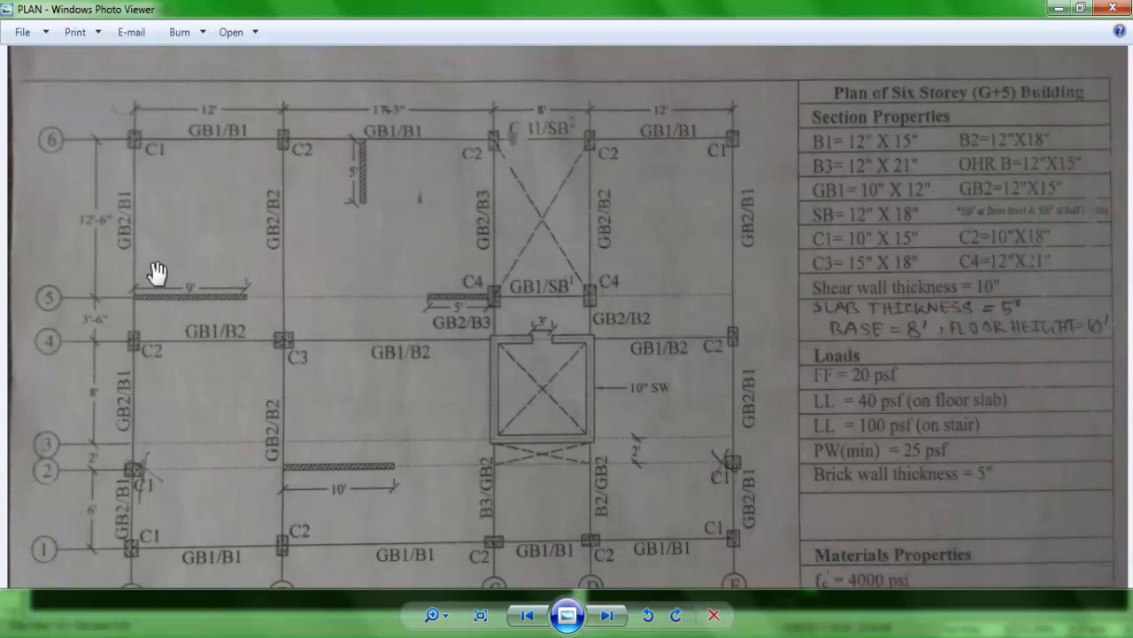
left_click(284, 633)
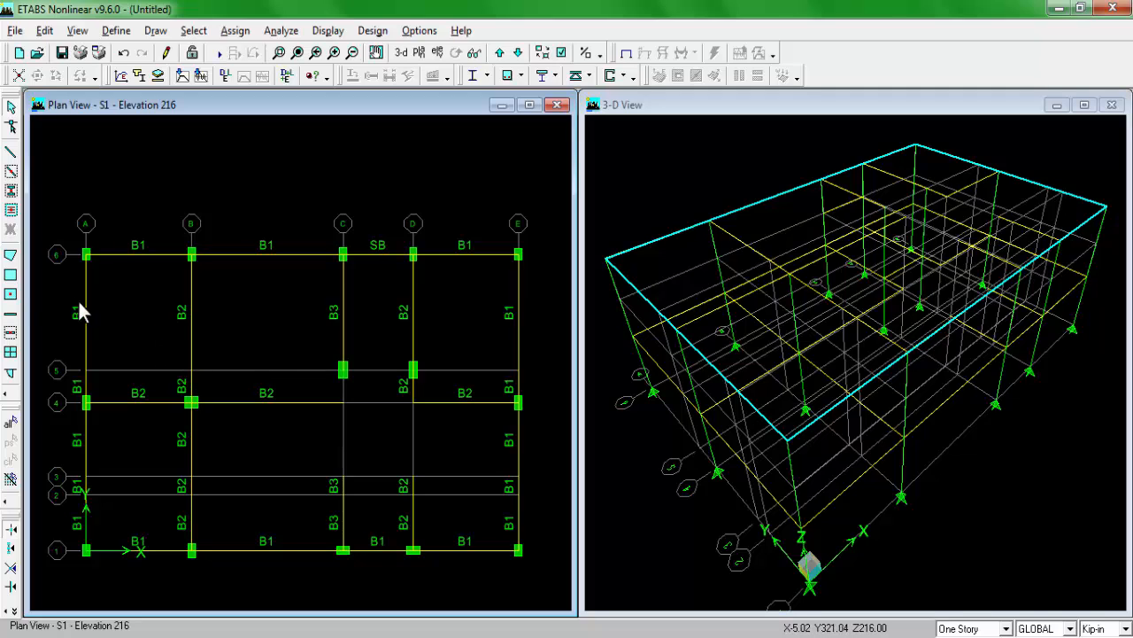
Step: Draw a rectangular SLAB5 area over panel A–B/4–6 on S1 and turn on object fill for all windows
left_click(11, 276)
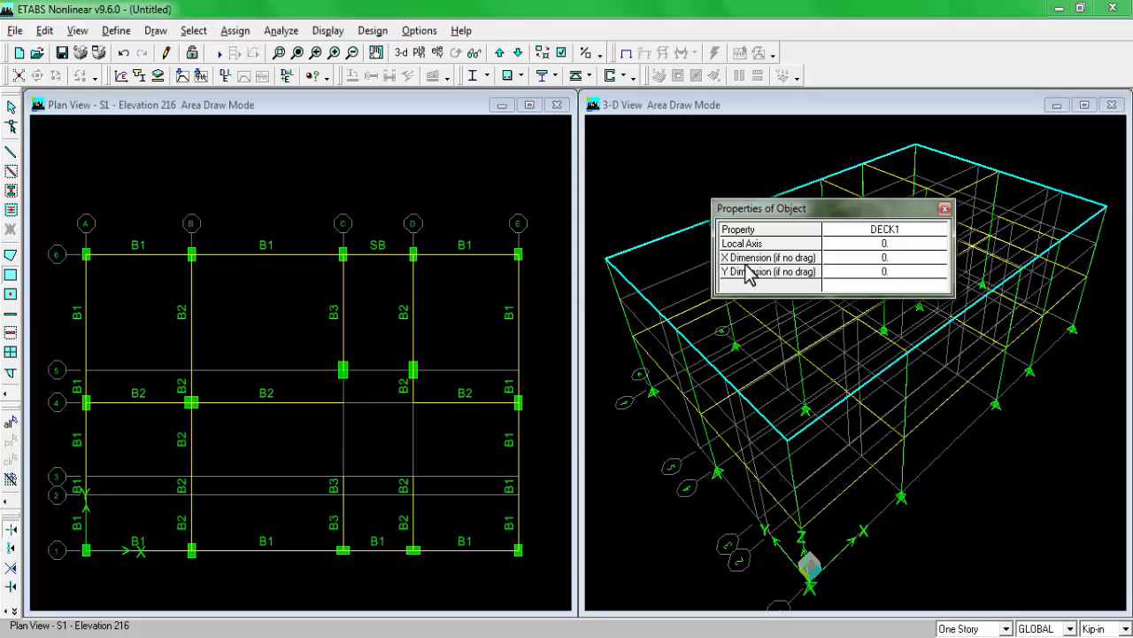
left_click(897, 232)
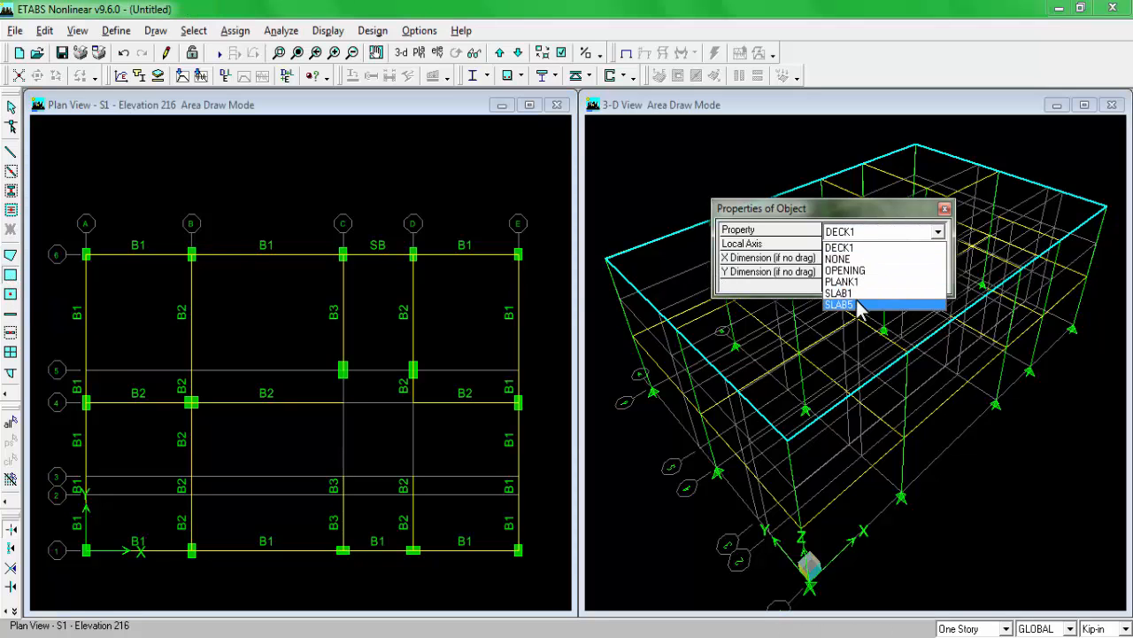
left_click(792, 306)
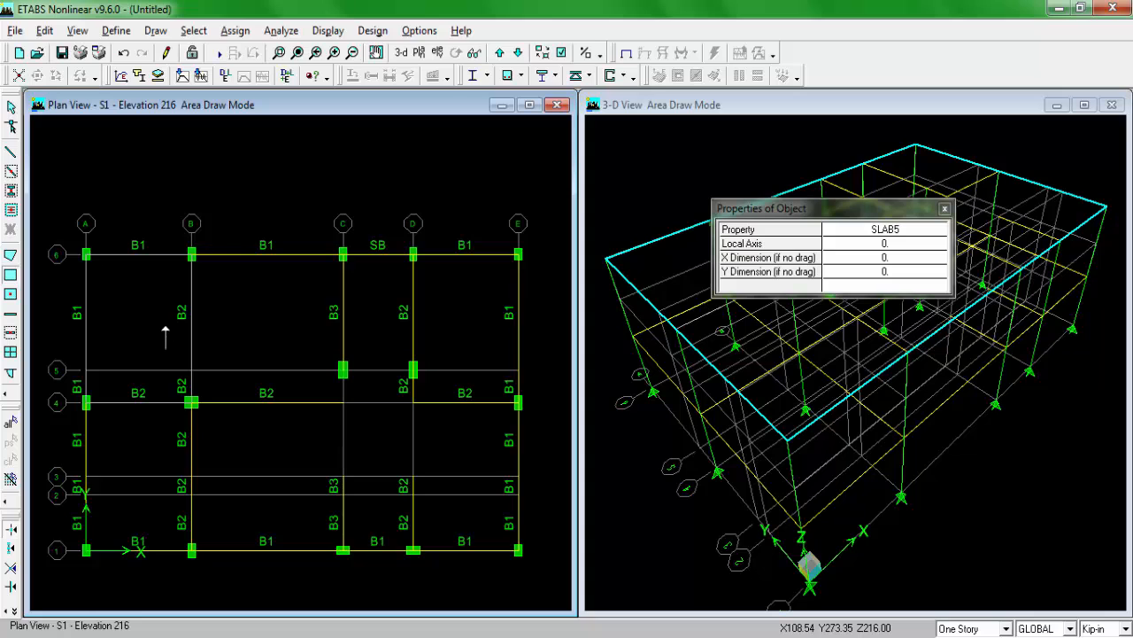
left_click(560, 54)
left_click(308, 411)
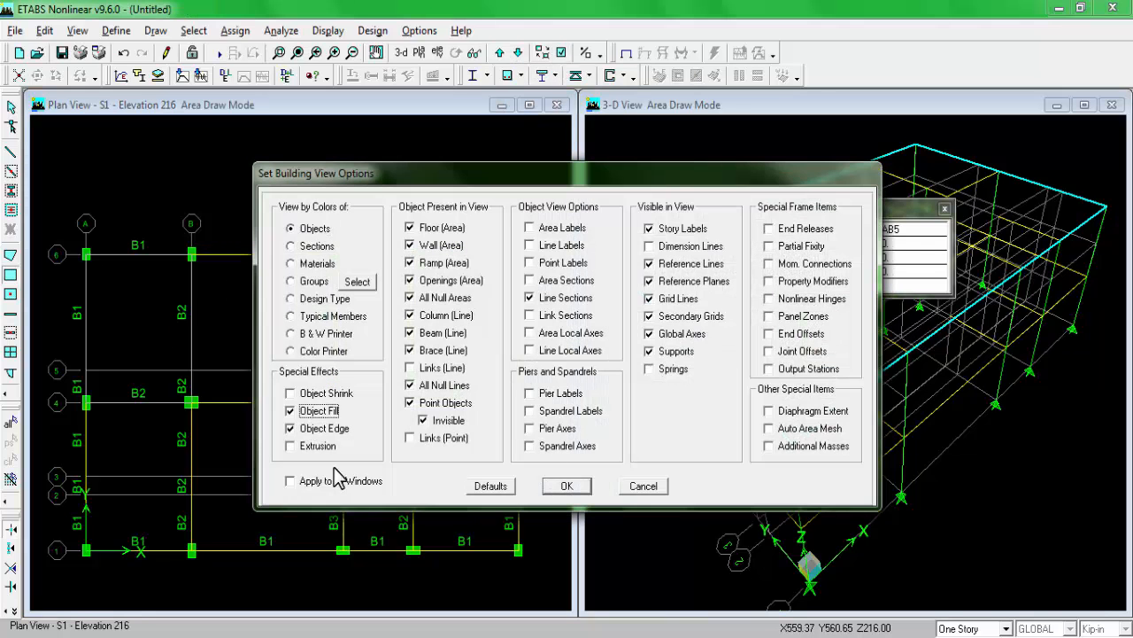
left_click(347, 481)
left_click(571, 496)
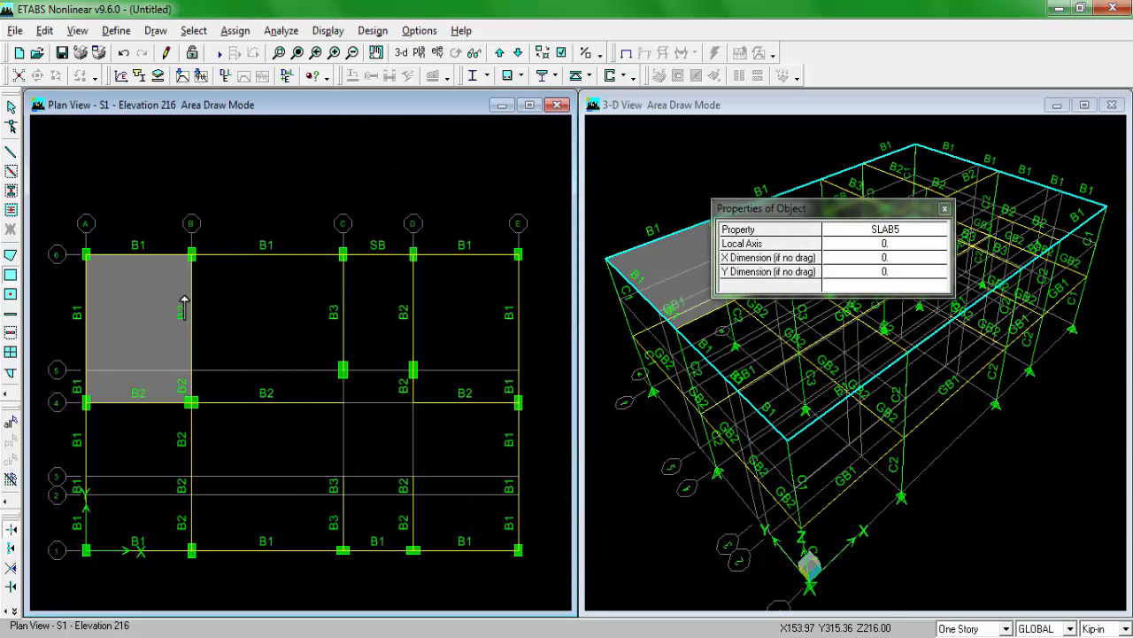
Step: Draw rectangular SLAB5 areas over panels B–C/4–6, D–E/4–6, A–B/1–4 and B–C/1–4, following the PLAN drawing
left_click(273, 635)
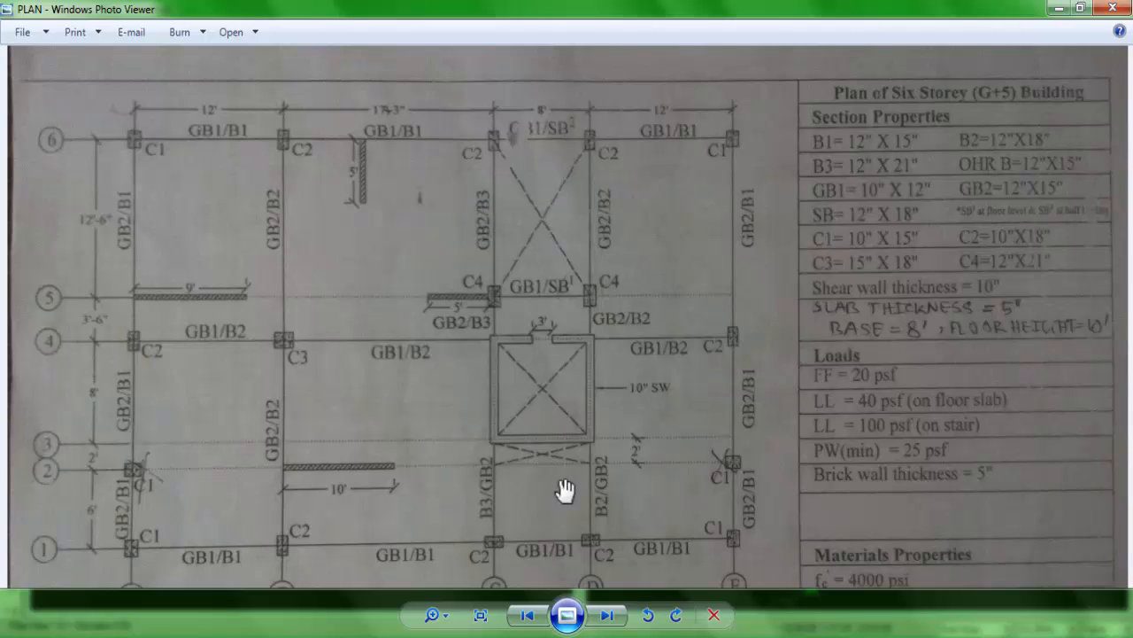
left_click(272, 636)
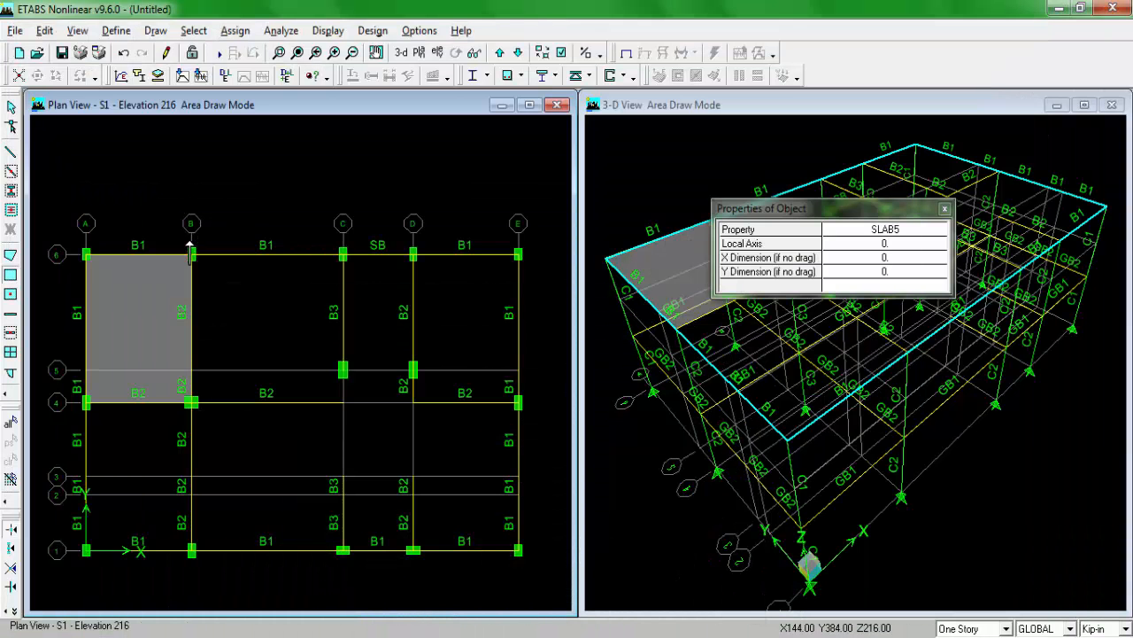
left_click(343, 401)
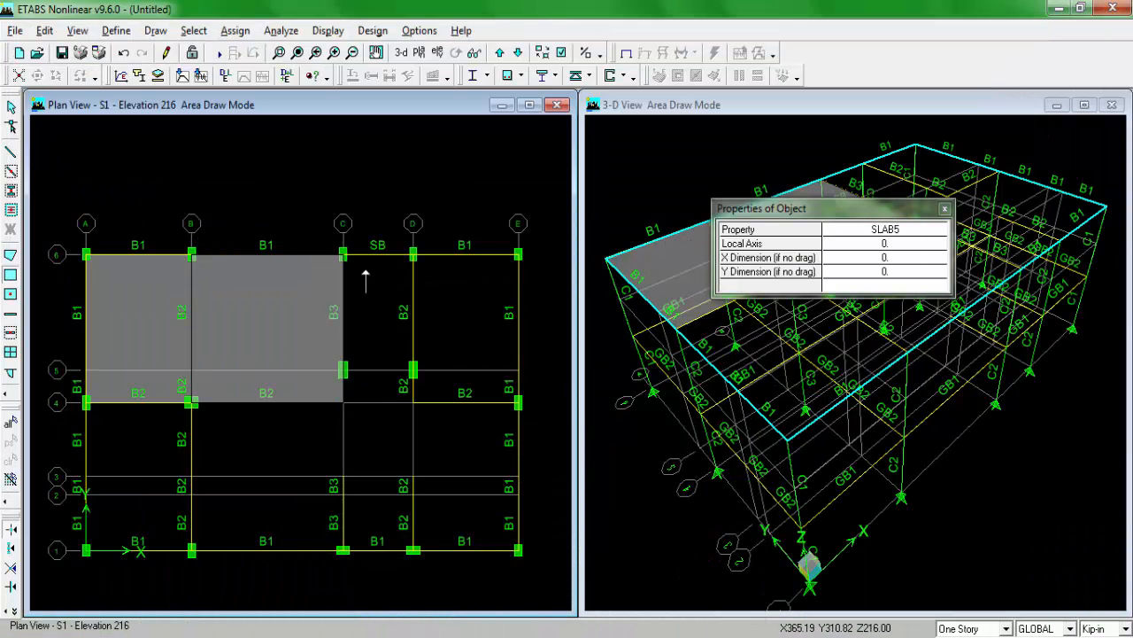
left_click(518, 401)
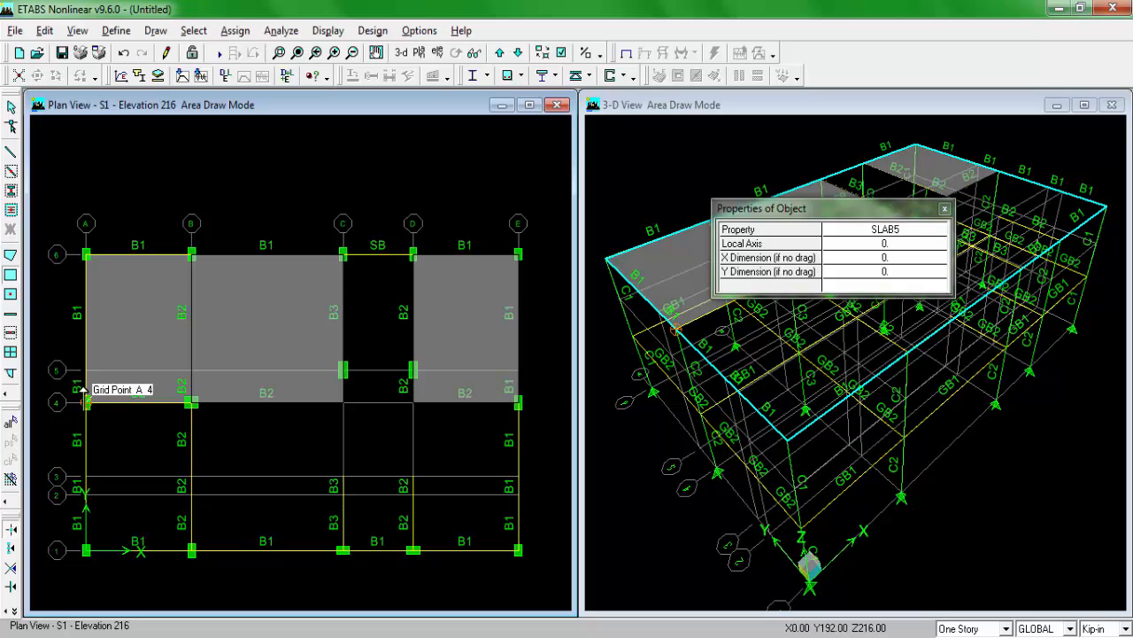
left_click_drag(191, 537, 191, 537)
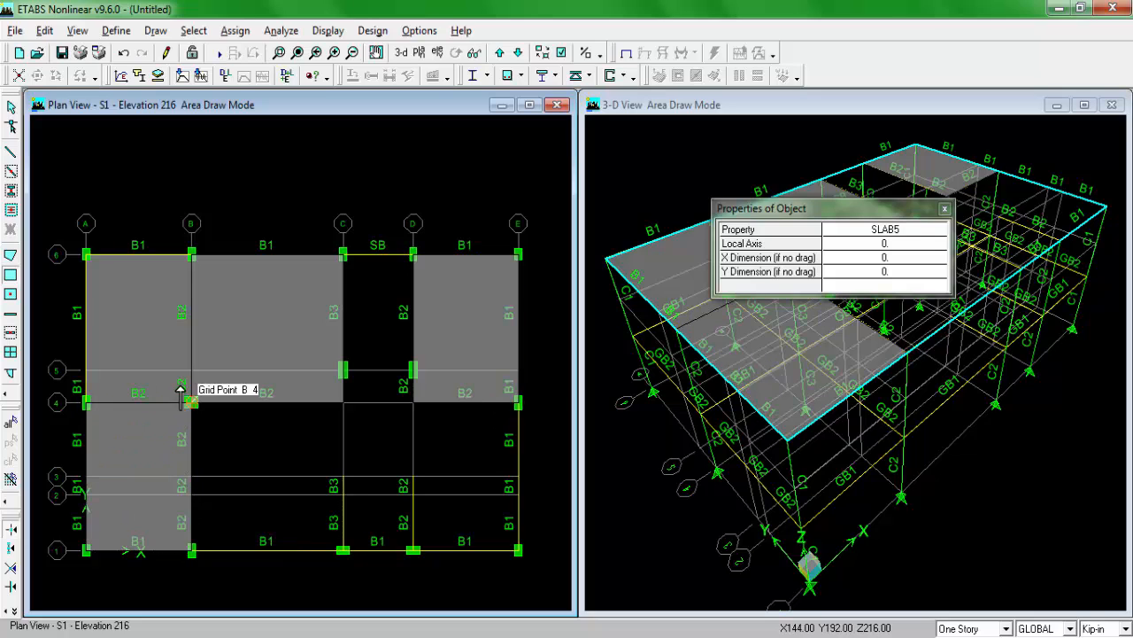
left_click_drag(186, 390, 344, 536)
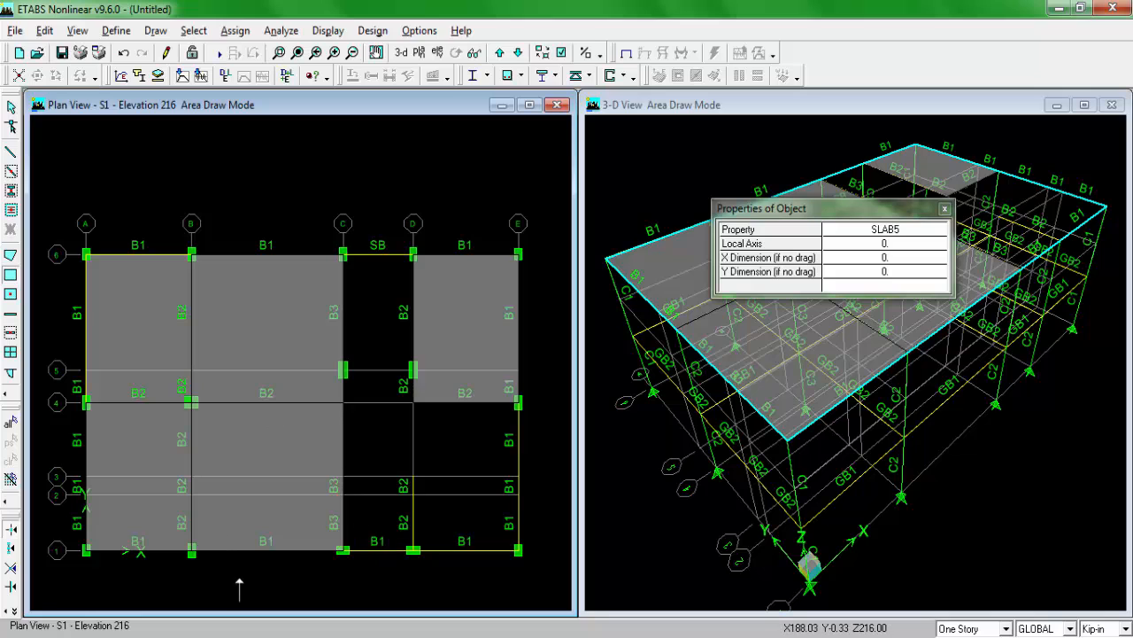
Step: Draw rectangular SLAB5 areas over panels C–D/4–5, D–E/1–4 and C–D/1–2, leaving the stair and lift bays open
left_click(253, 636)
left_click(252, 636)
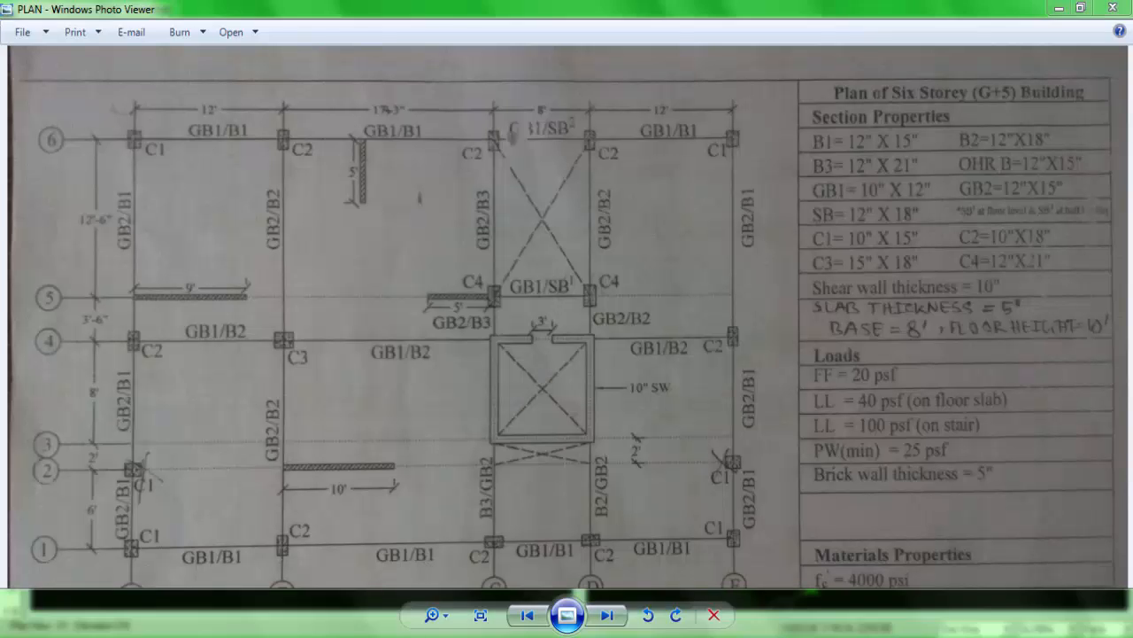
left_click_drag(343, 367, 518, 549)
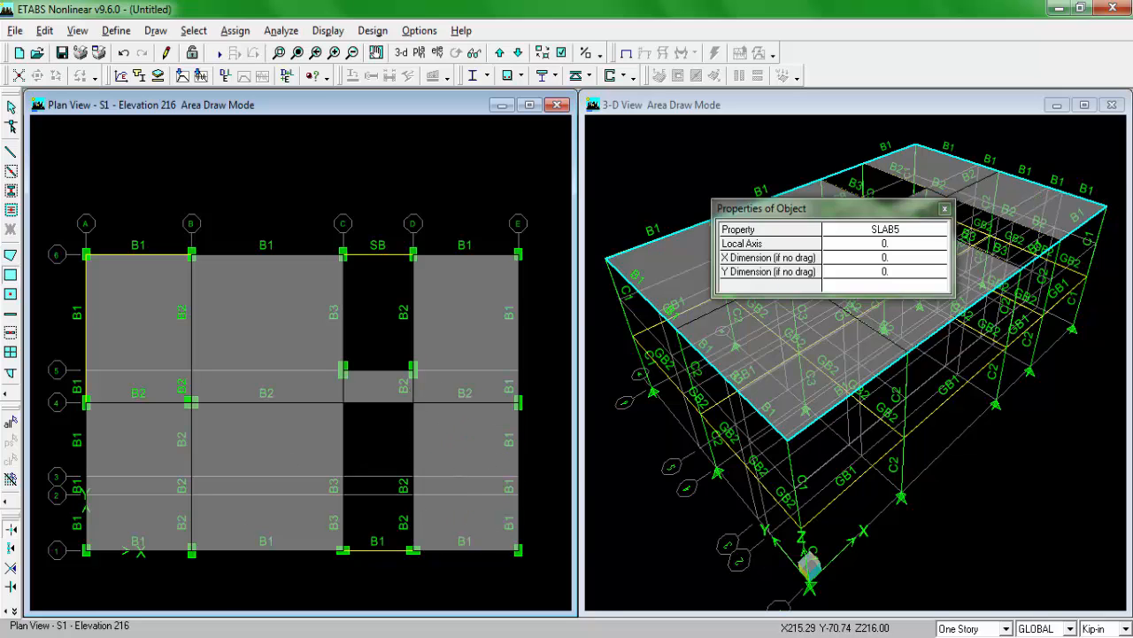
left_click(253, 636)
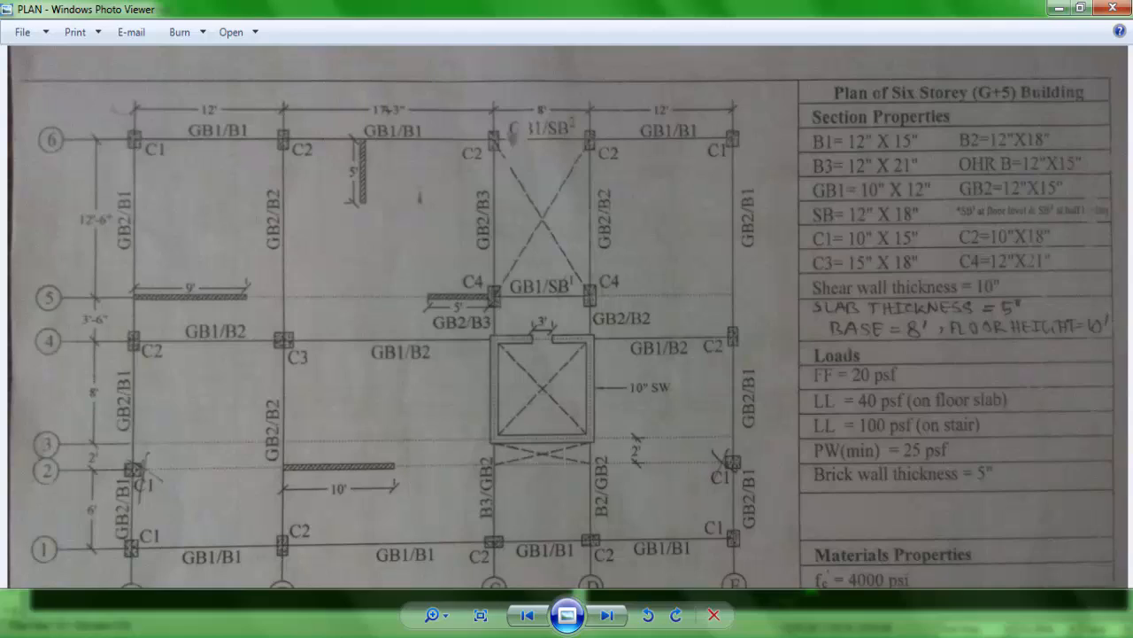
left_click(403, 636)
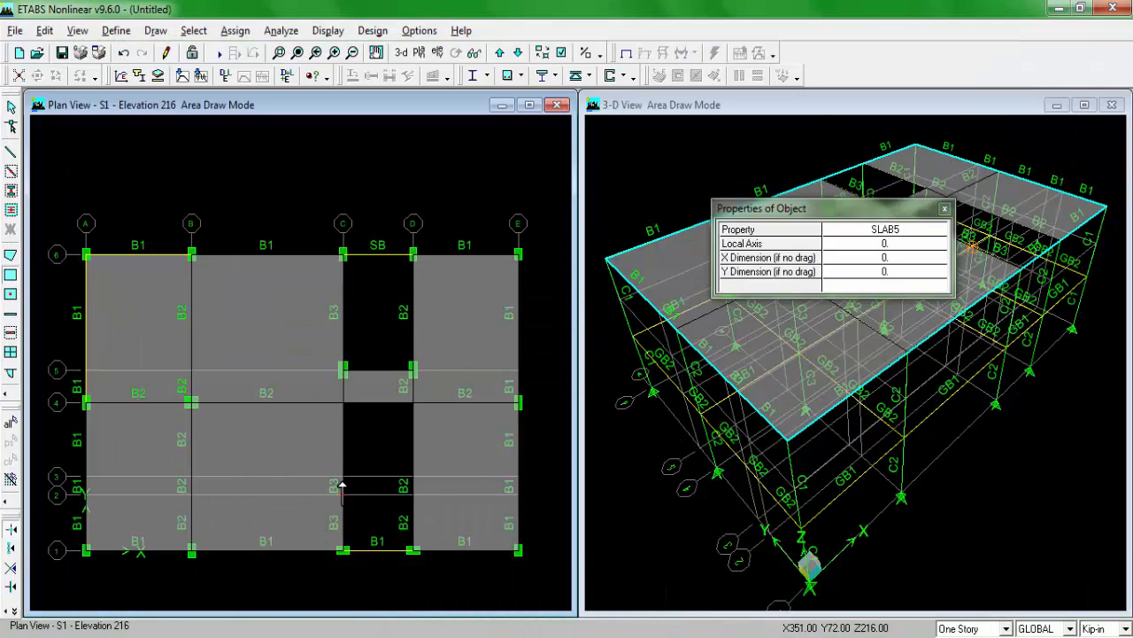
left_click_drag(343, 488, 413, 540)
Step: Check the S1 slab panels and edge beams against the stair and lift bays in the PLAN drawing
left_click(252, 636)
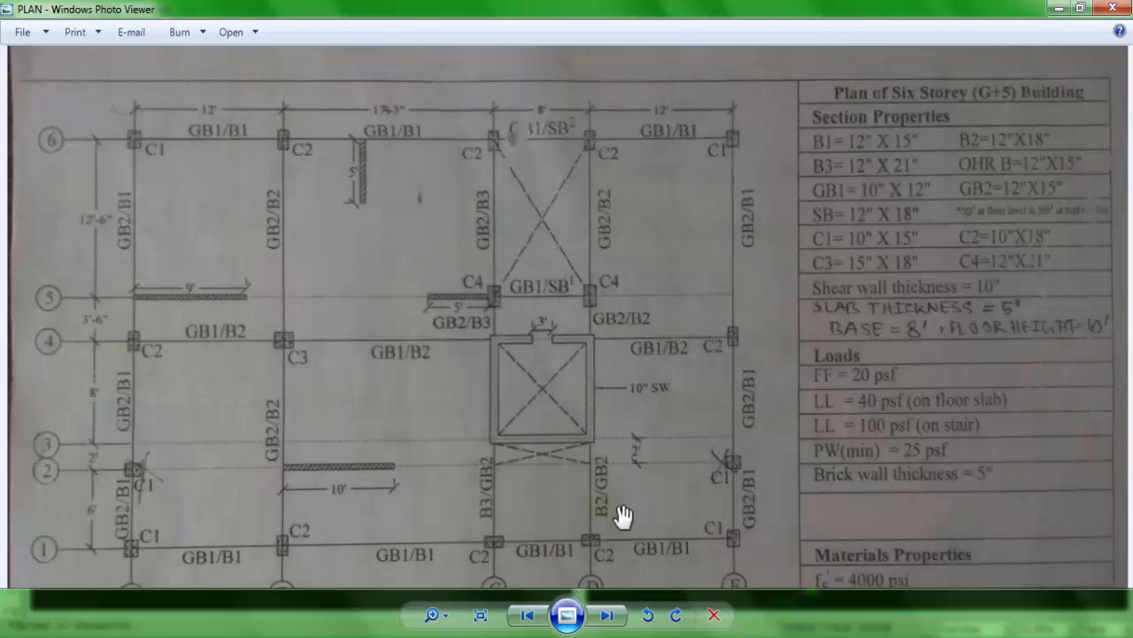
scroll(522, 467, "up", 3)
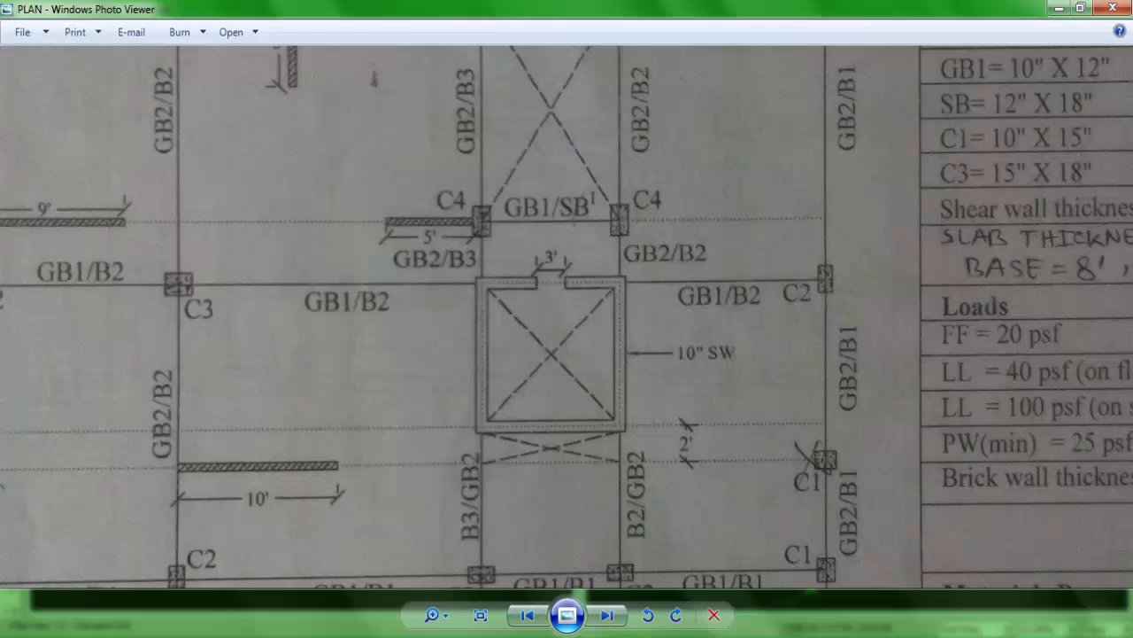
left_click_drag(543, 265, 546, 455)
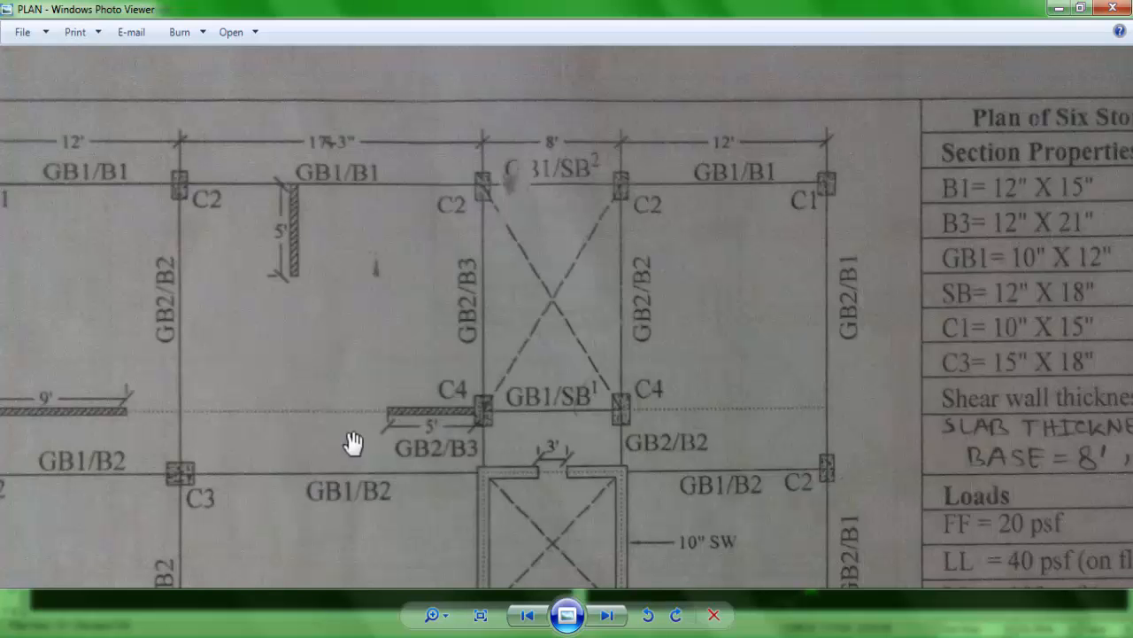
scroll(355, 443, "down", 5)
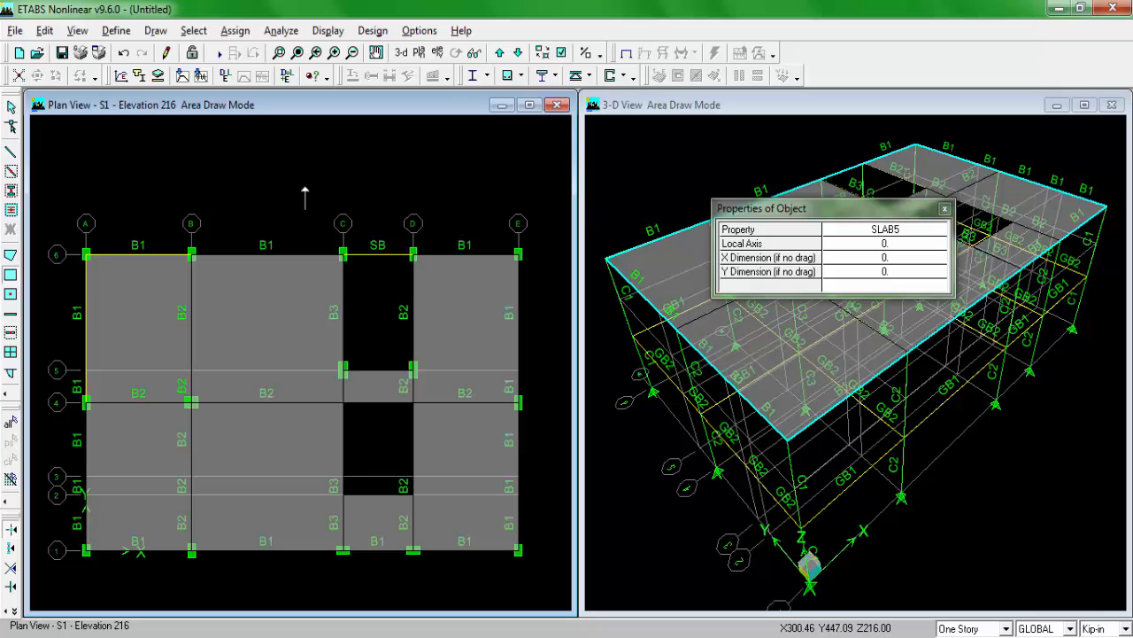
key("Escape")
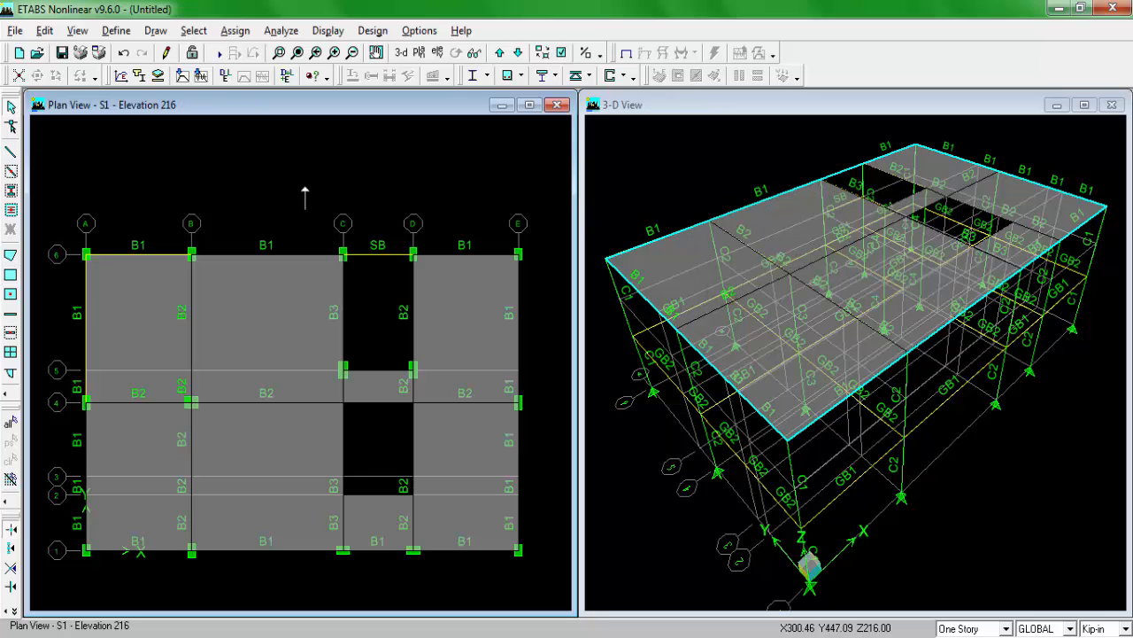
left_click(519, 285)
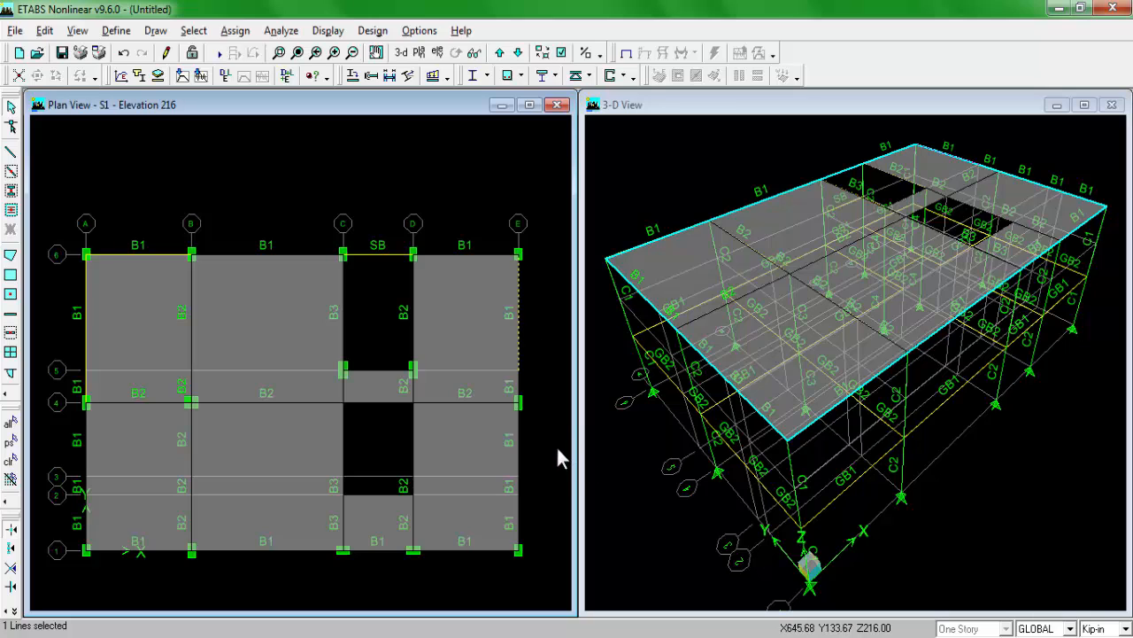
left_click(11, 460)
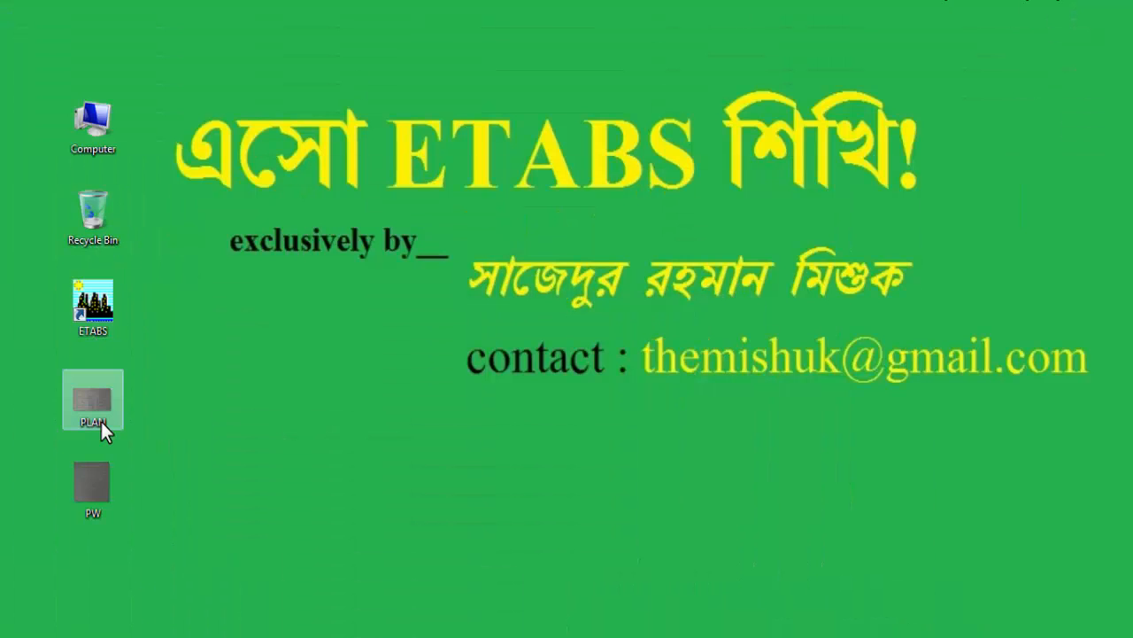
Step: Open the PW image from the desktop and examine the partition wall load calculation
double_click(96, 484)
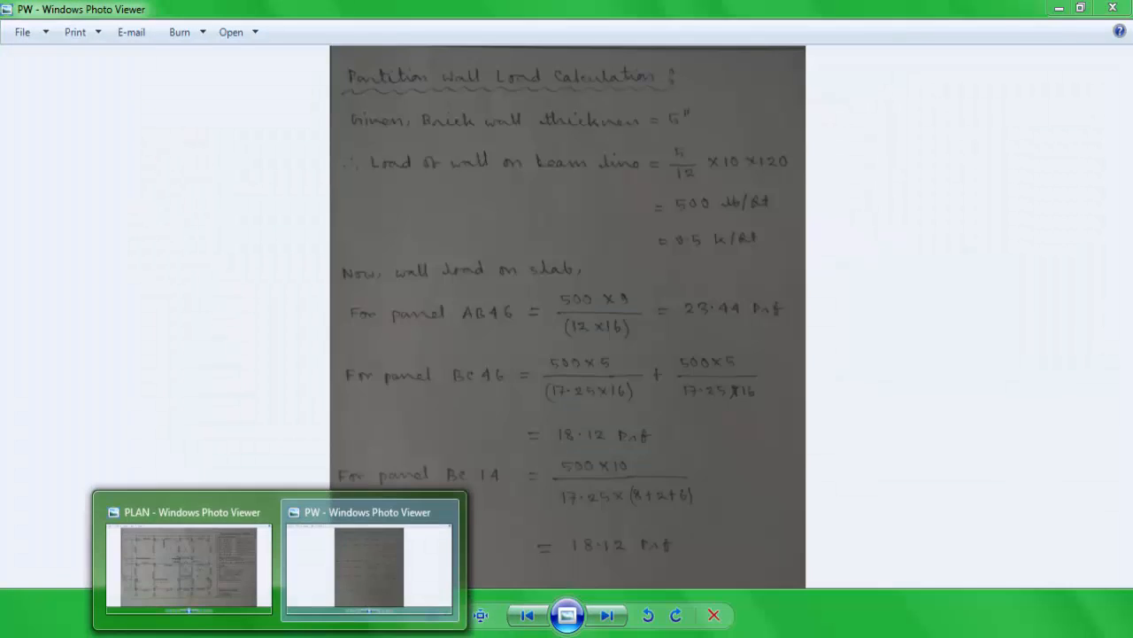
left_click(328, 635)
left_click(278, 634)
left_click(364, 570)
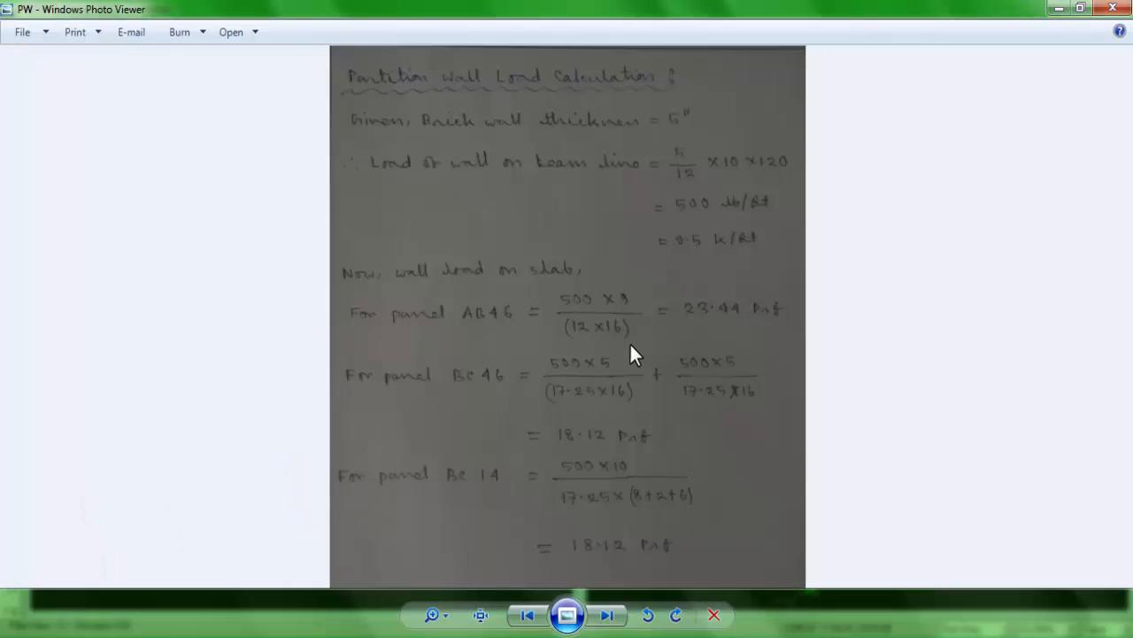
scroll(510, 81, "up", 2)
left_click_drag(615, 174, 609, 214)
Step: Examine the loads table, brick wall thickness and partition wall lengths in the PLAN drawing
key("Left")
key("Right")
key("Left")
scroll(930, 381, "up", 4)
scroll(930, 381, "down", 1)
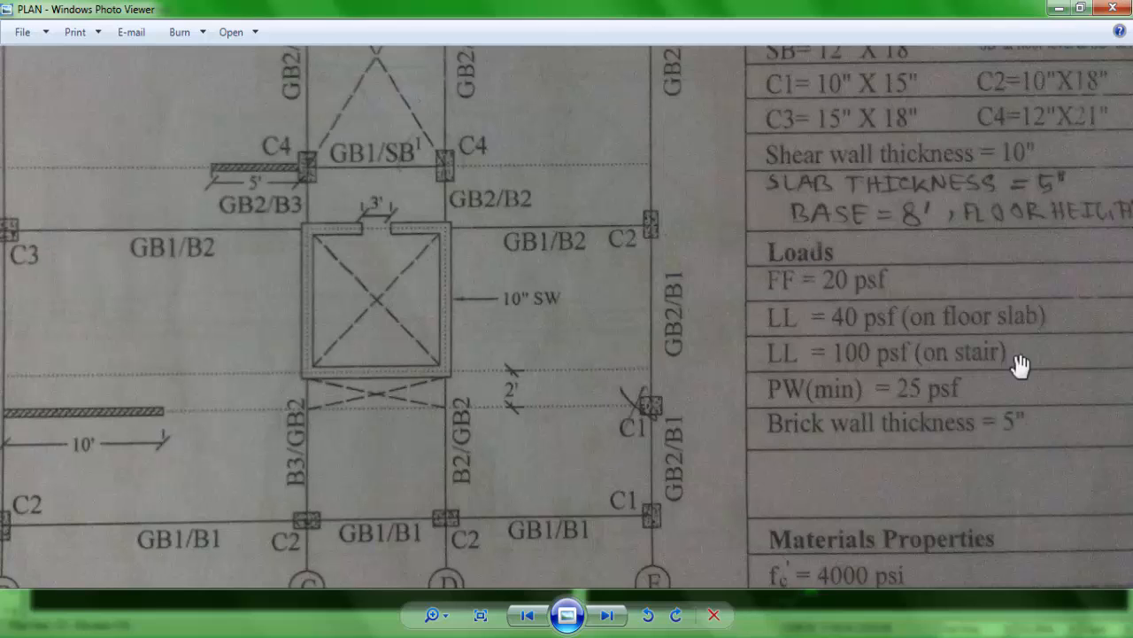
scroll(691, 287, "down", 3)
key("Right")
key("Left")
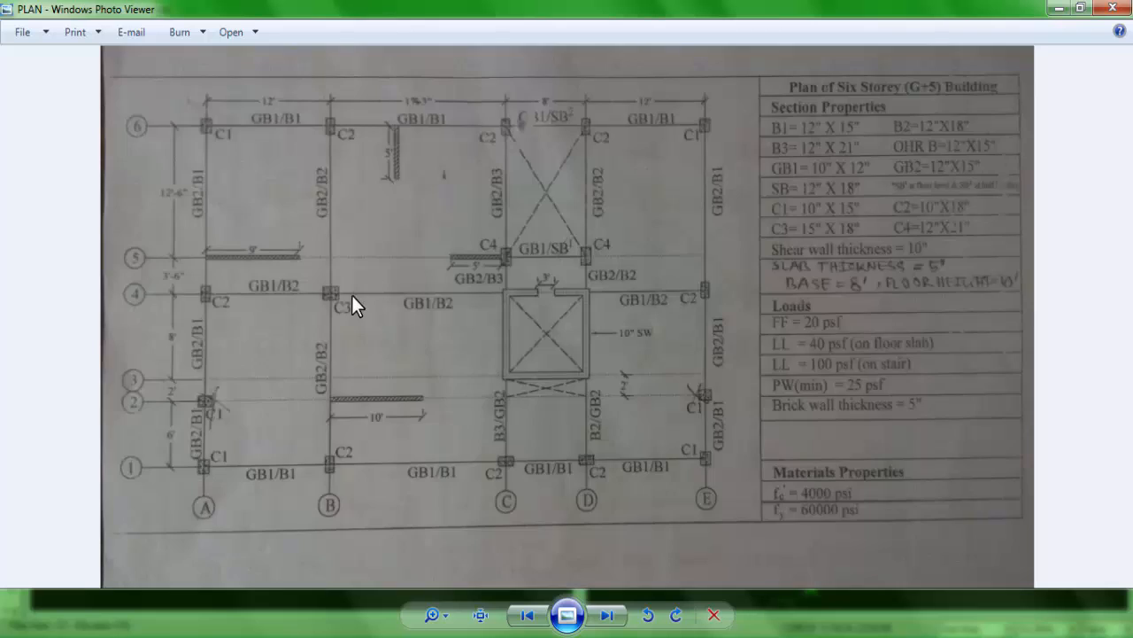
scroll(372, 297, "up", 5)
left_click_drag(410, 246, 631, 449)
scroll(358, 235, "down", 3)
Step: Study the wall load per beam length and the slab wall load for panel AB46 in the PW calculation, comparing with the plan
left_click(299, 636)
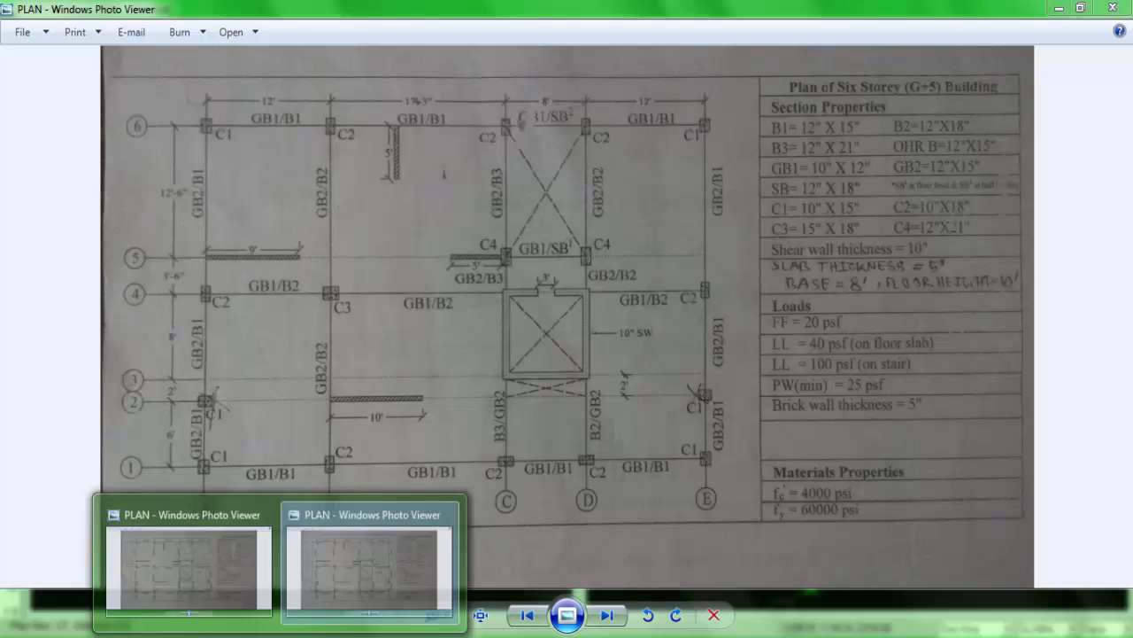
left_click(306, 629)
key("Right")
scroll(426, 101, "up", 1)
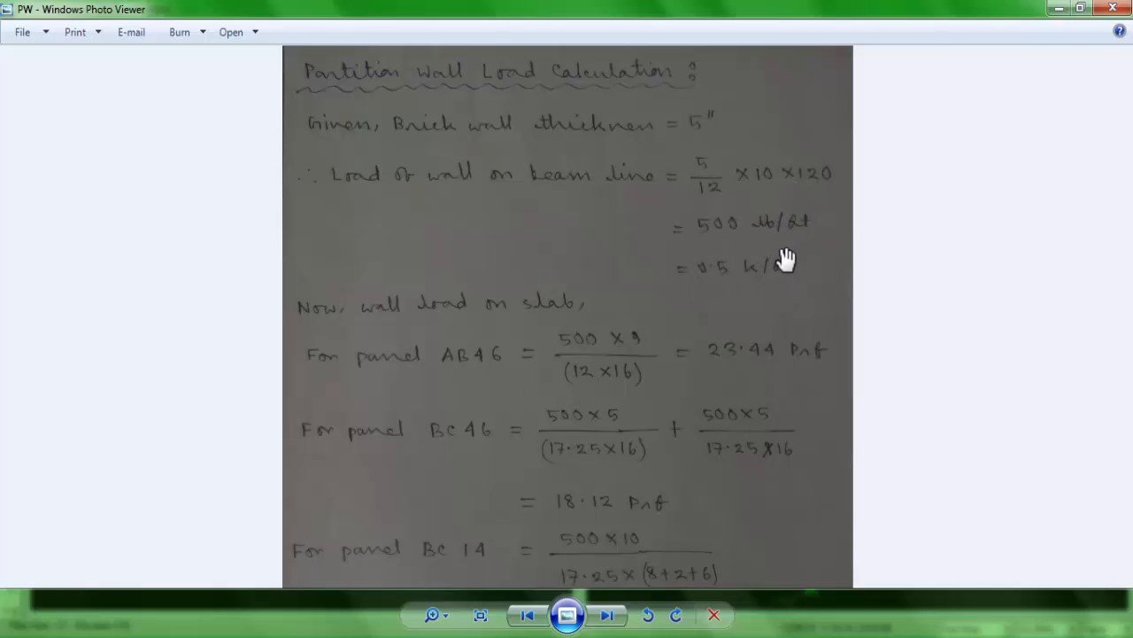
left_click_drag(584, 372, 586, 321)
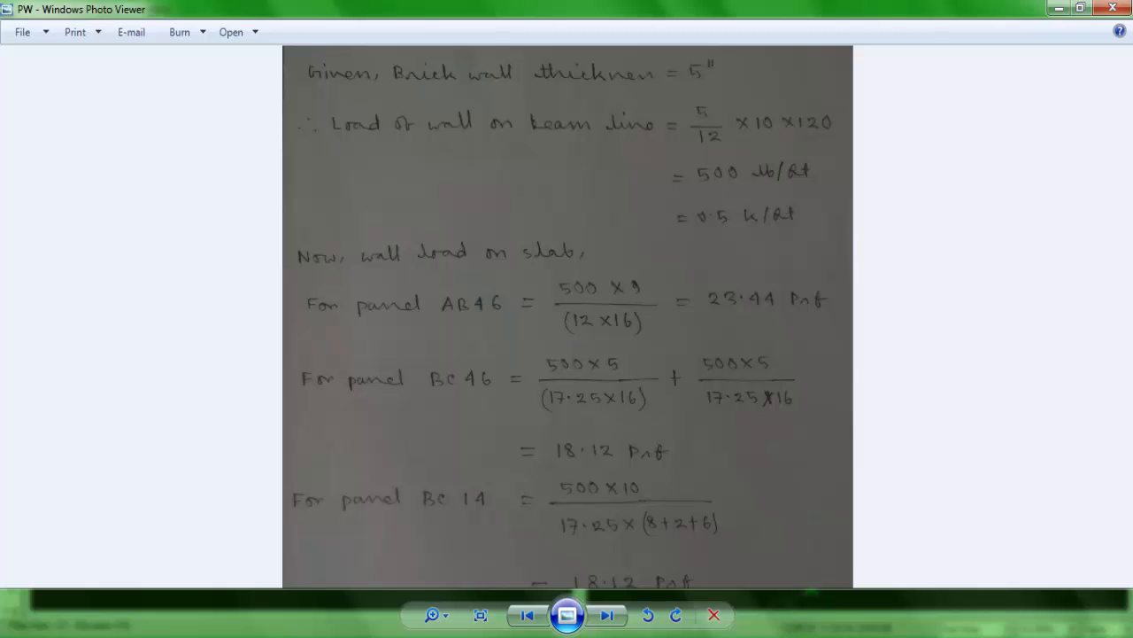
key("Left")
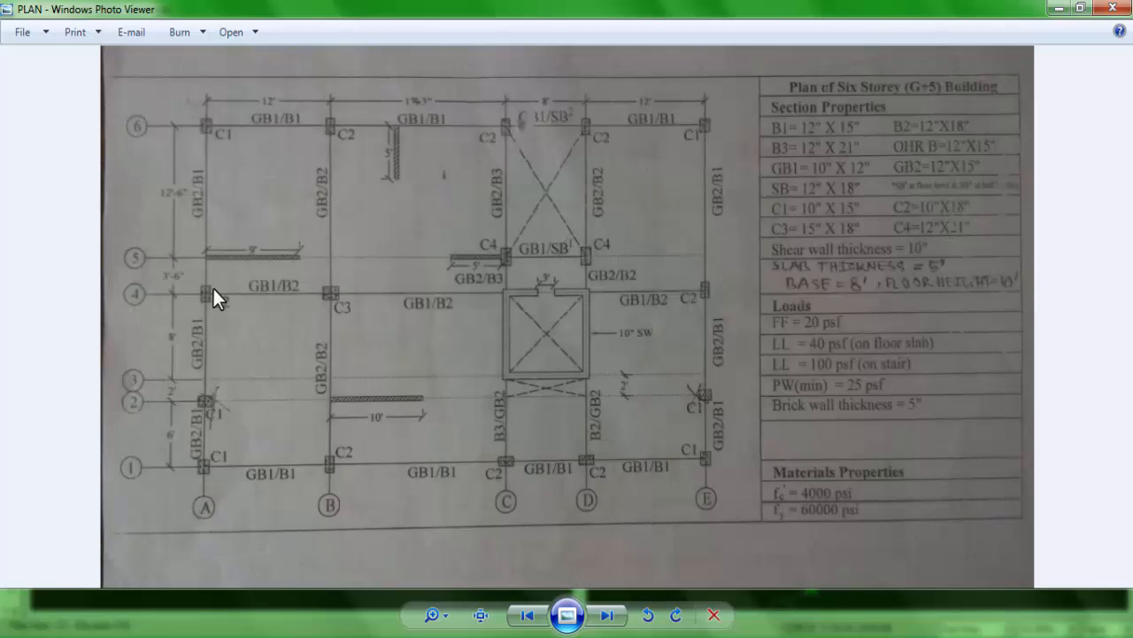
key("Right")
scroll(496, 297, "up", 3)
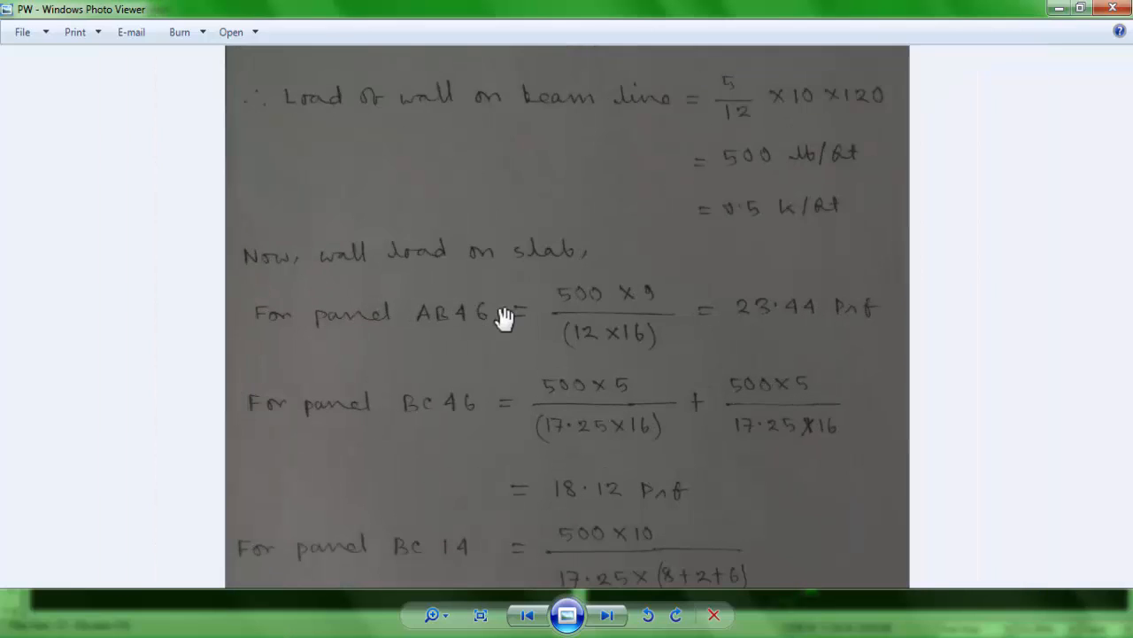
left_click_drag(678, 344, 676, 355)
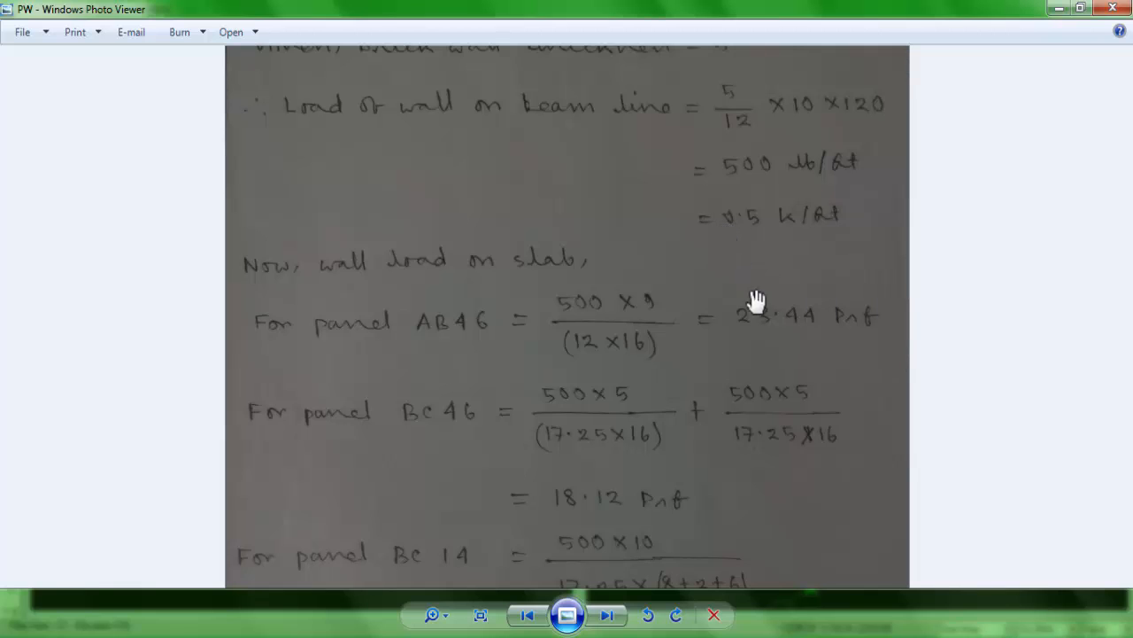
left_click_drag(825, 245, 833, 270)
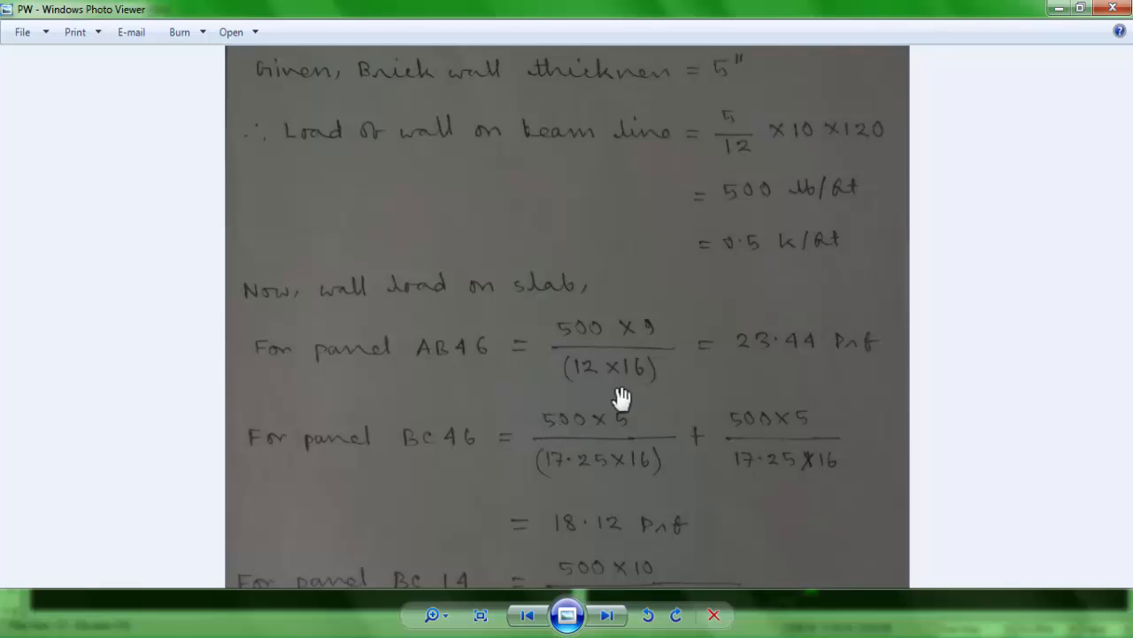
Step: Study the slab wall load calculations for panels BC46 and BC14 in the PW image, comparing wall lengths and panel dimensions with the PLAN drawing
key("Left")
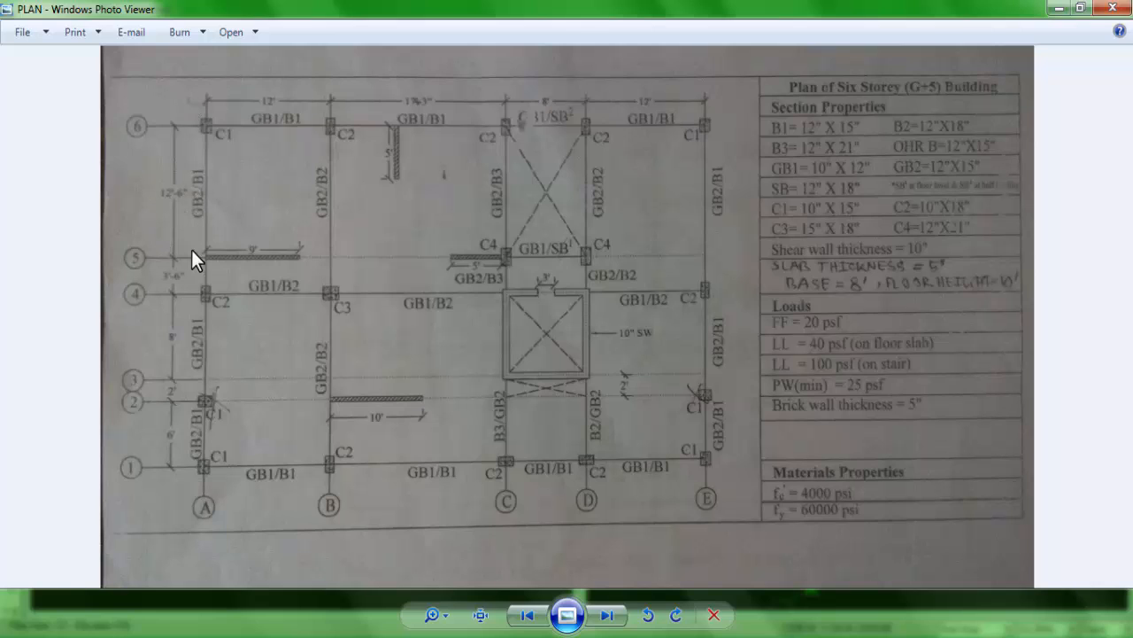
key("Right")
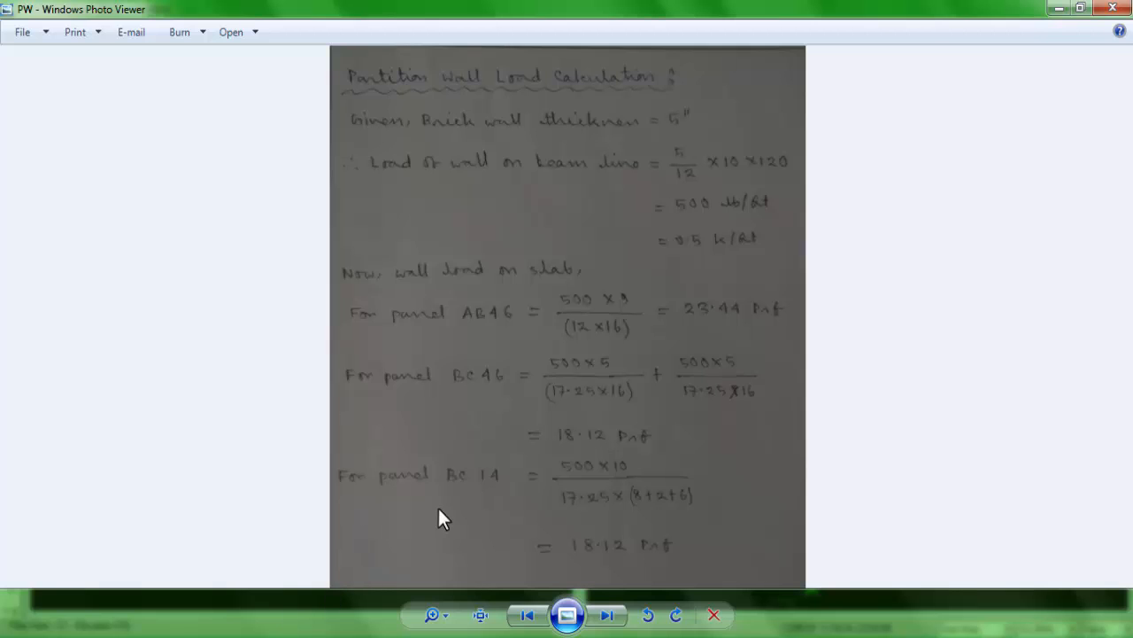
key("Left")
scroll(400, 250, "up", 1)
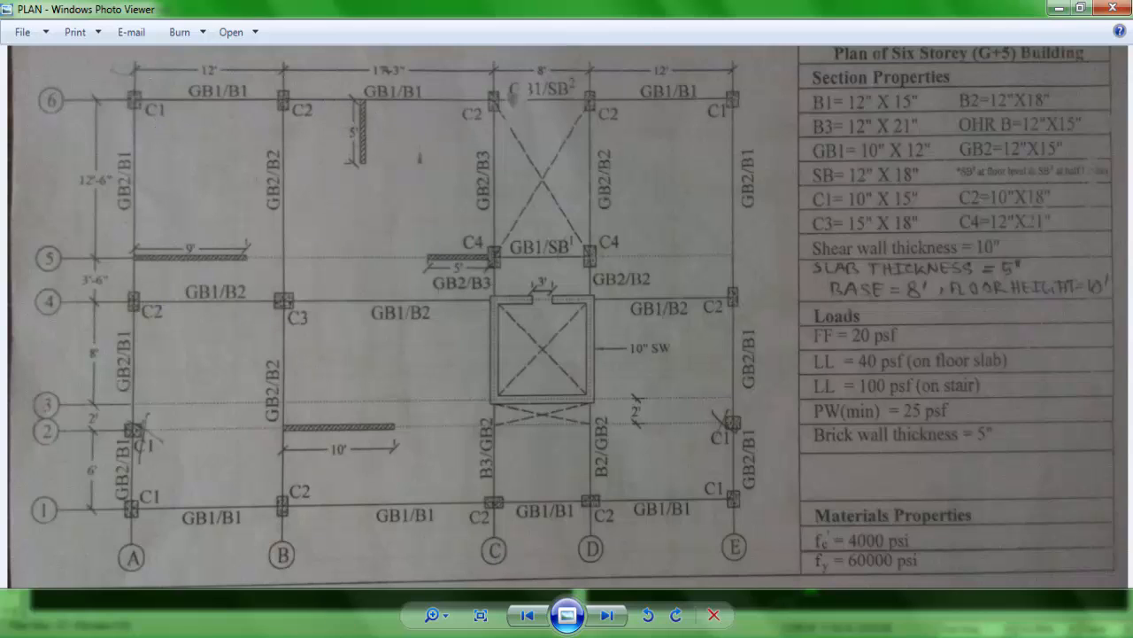
key("Right")
scroll(568, 358, "up", 1)
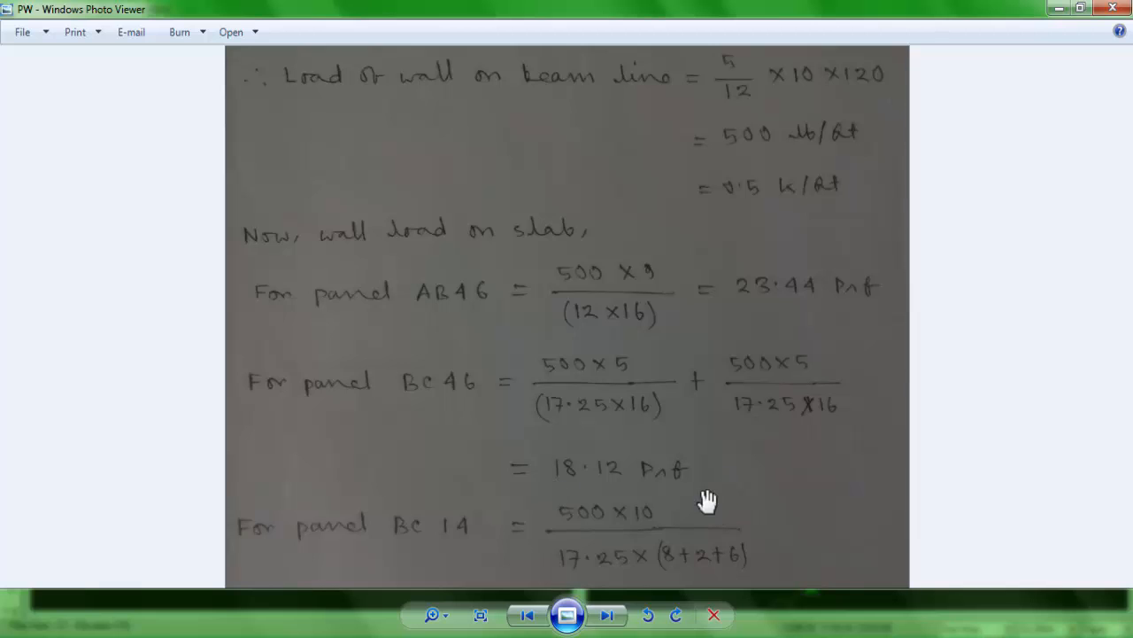
left_click_drag(670, 551, 670, 491)
key("Left")
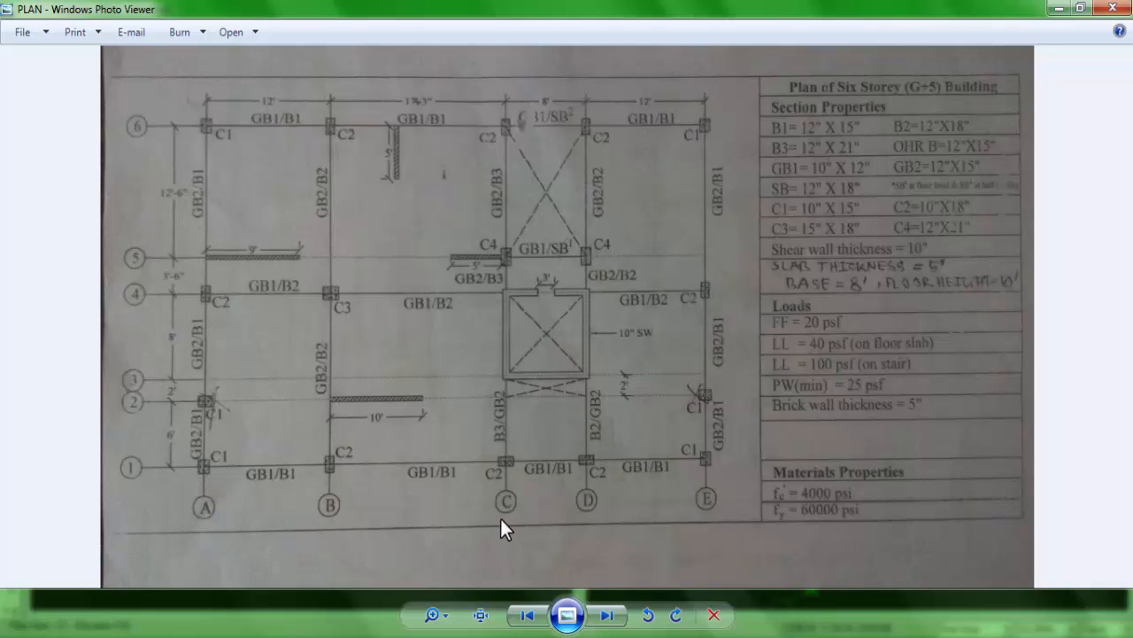
key("Right")
scroll(551, 367, "up", 4)
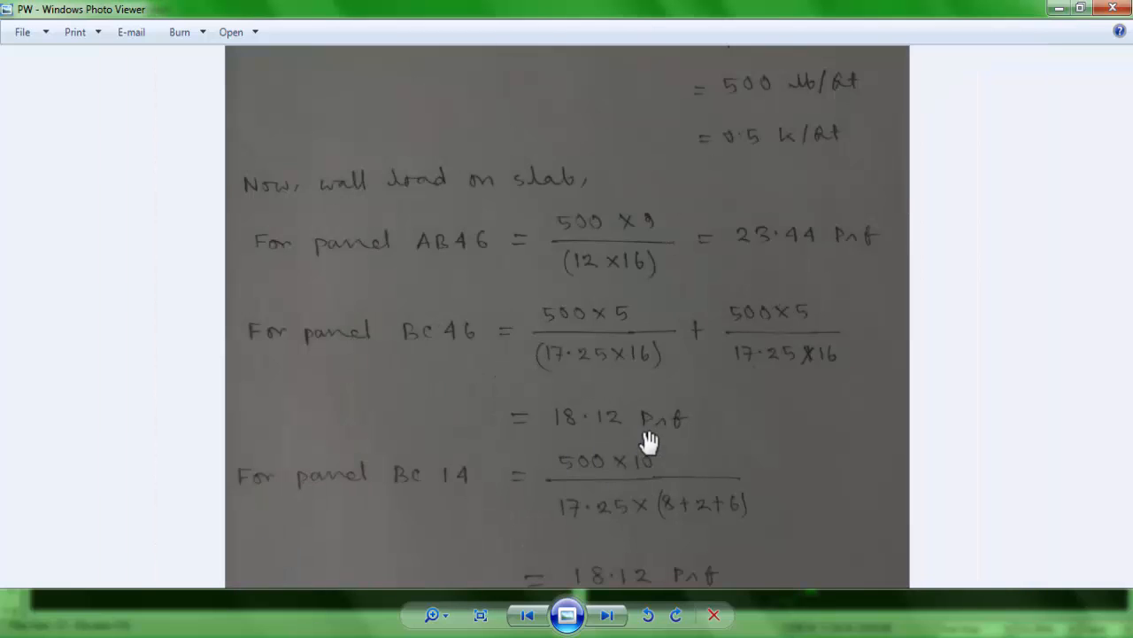
left_click_drag(645, 493, 574, 460)
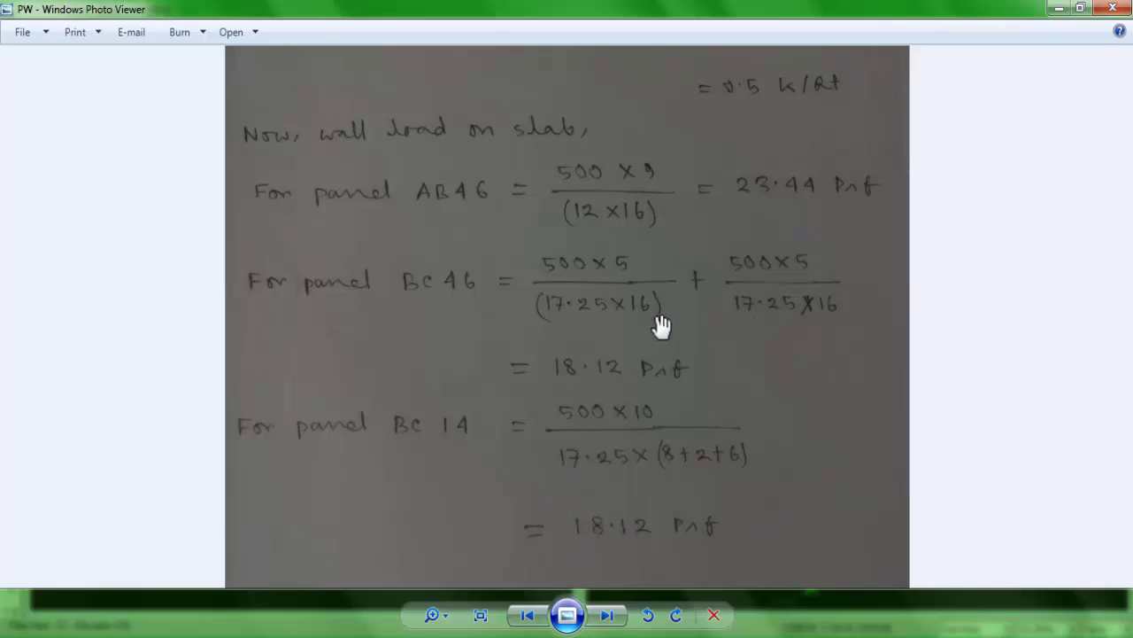
key("Left")
key("Right")
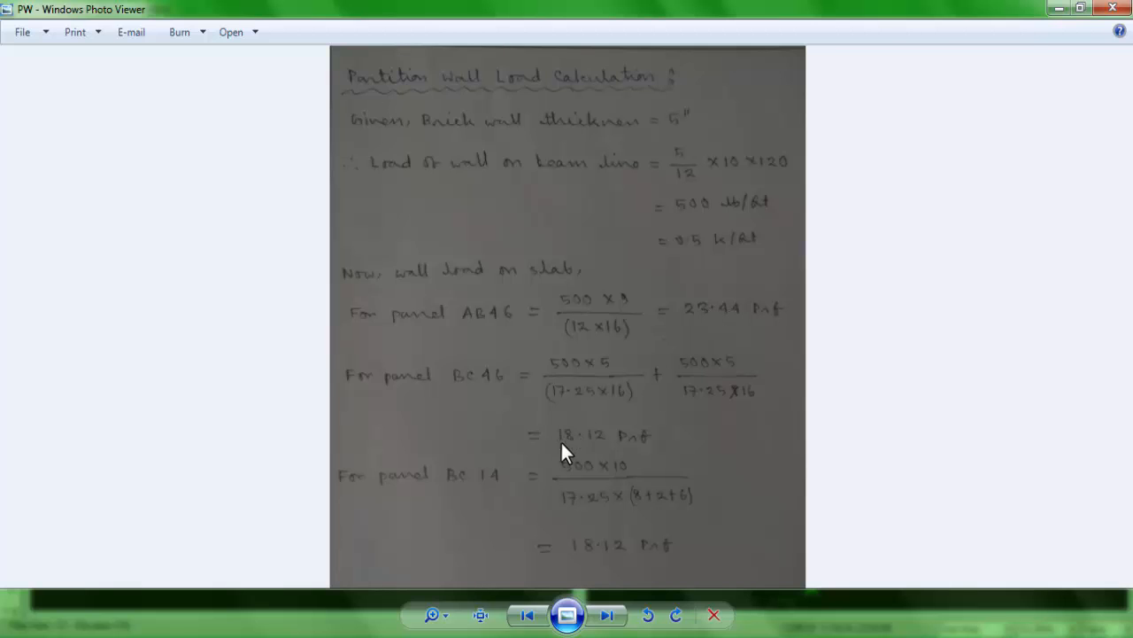
Step: Compare the calculated panel wall loads with the minimum partition wall load and brick wall thickness in the PLAN drawing's loads table
key("Left")
scroll(708, 403, "up", 3)
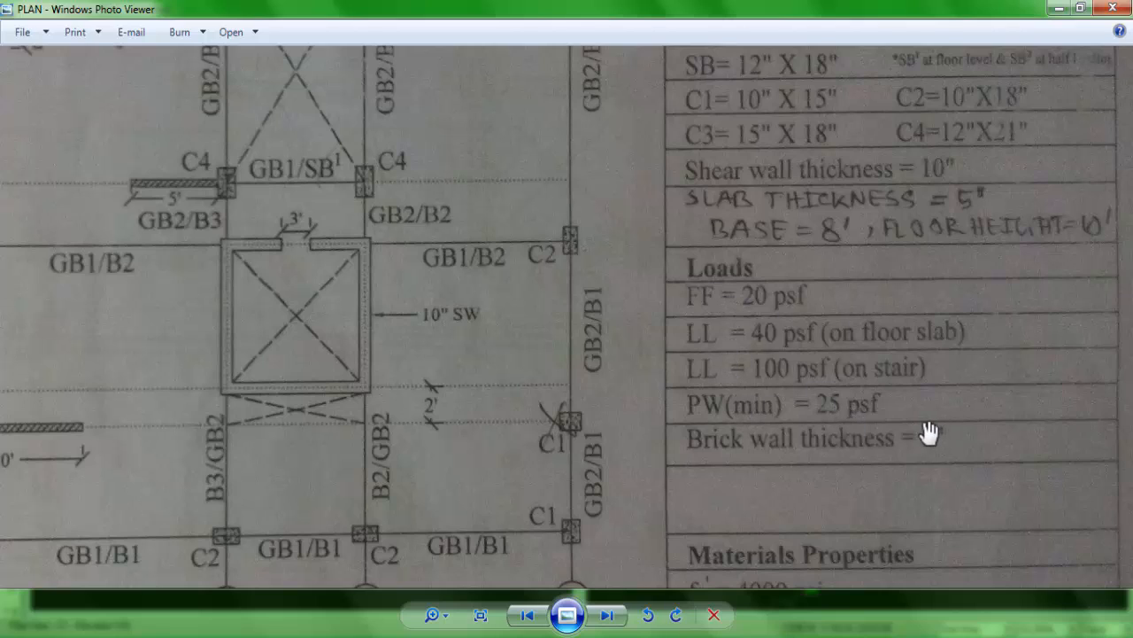
key("Right")
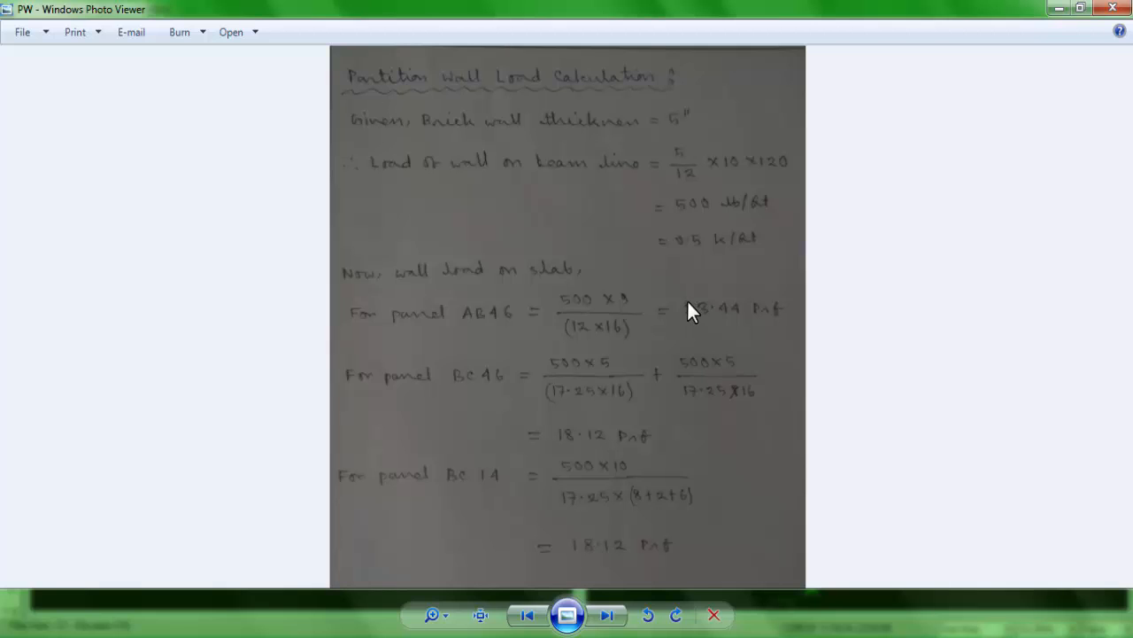
key("Left")
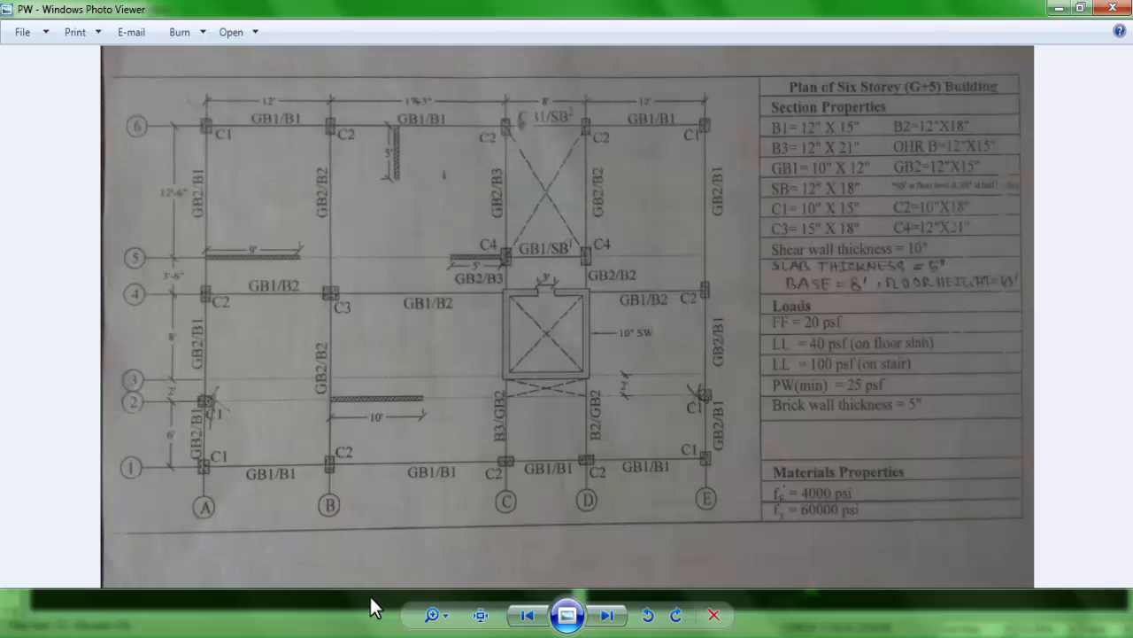
key("Right")
key("Left")
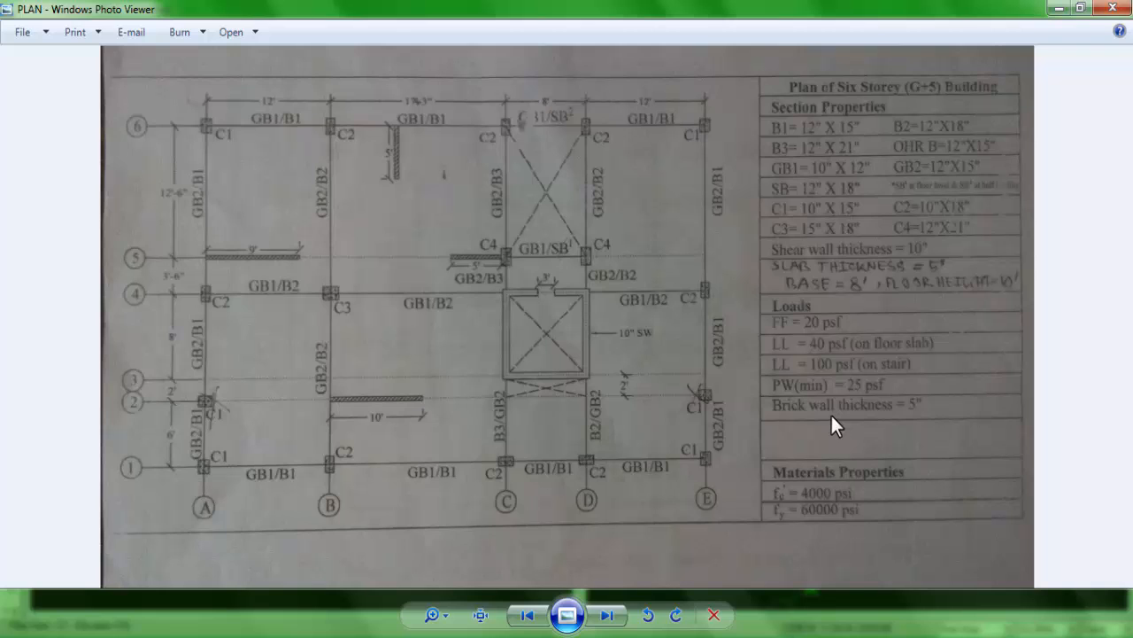
key("Right")
Step: Check in the PLAN drawing which slab panels carry partition walls, and return to the ETABS model
key("alt+Tab")
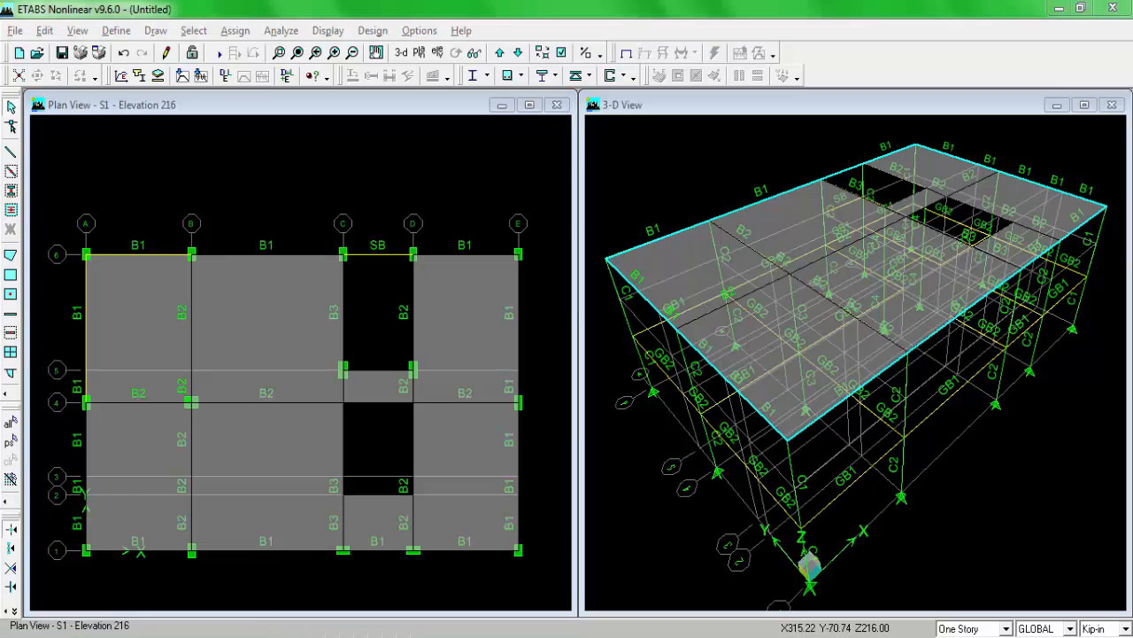
key("alt+Tab")
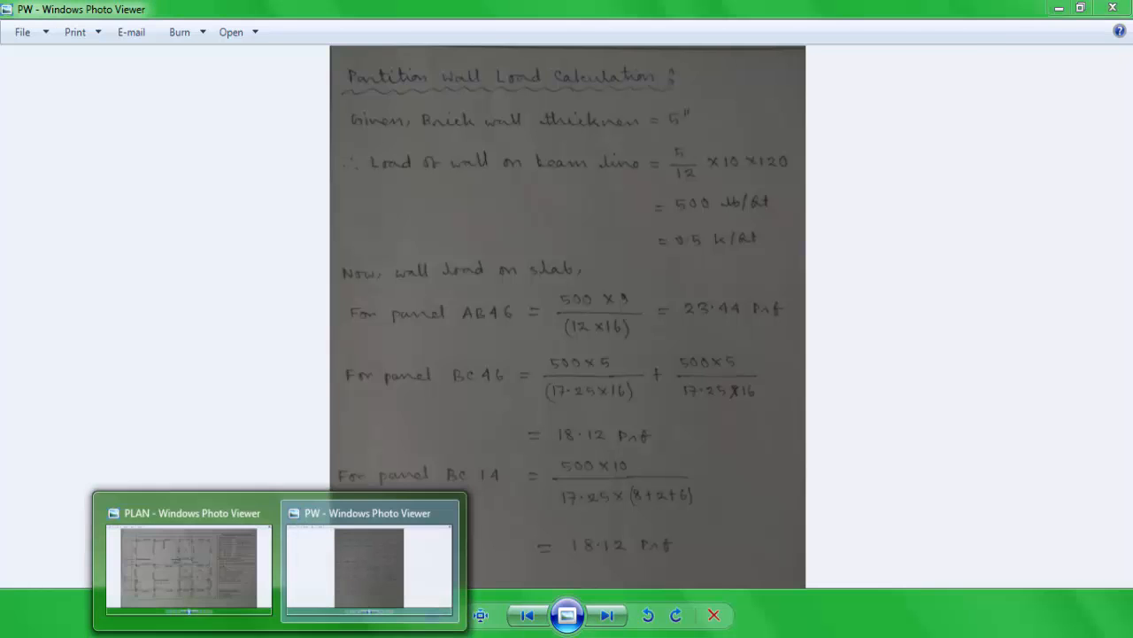
left_click(244, 586)
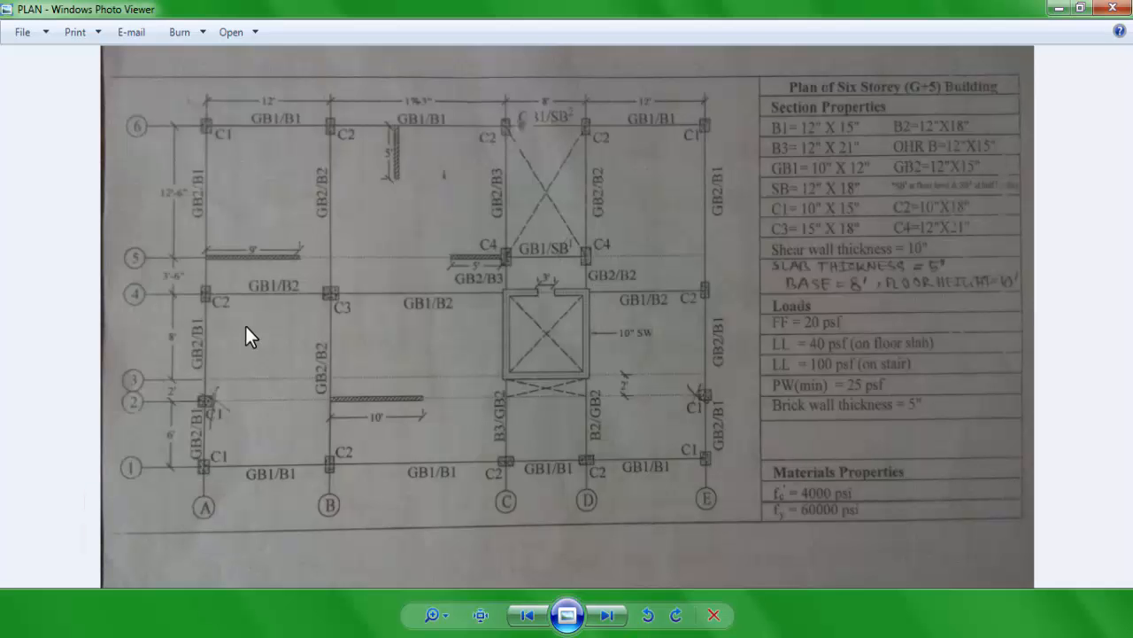
left_click(416, 635)
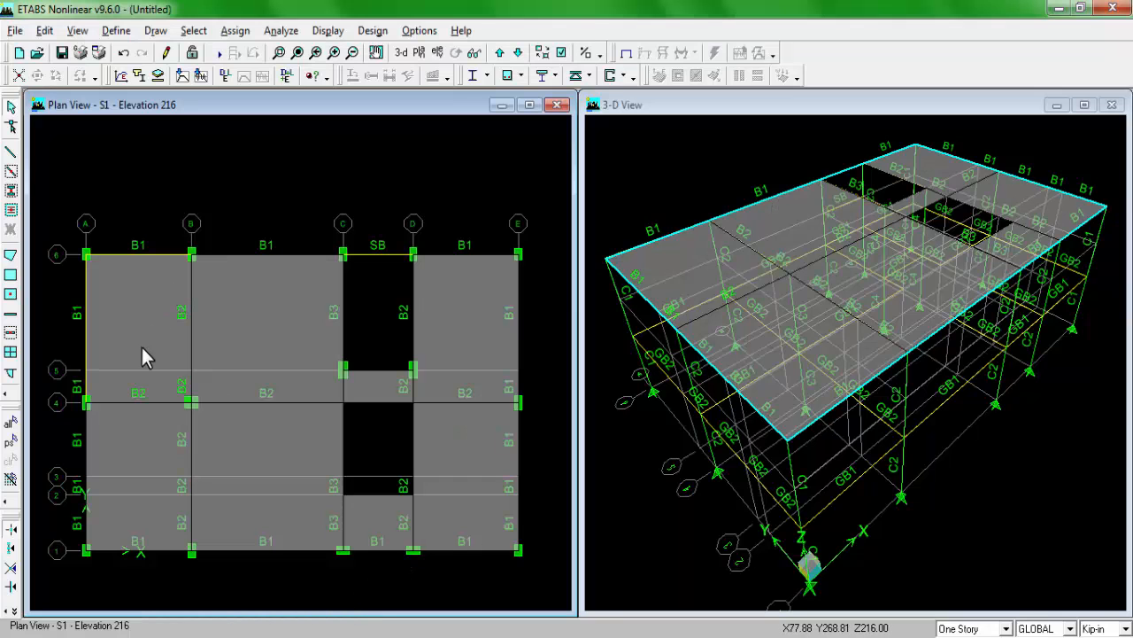
Step: Start a uniform surface load on slab panels AB46, BC46 and BC14 in the S1 plan, using load case PW
left_click(135, 330)
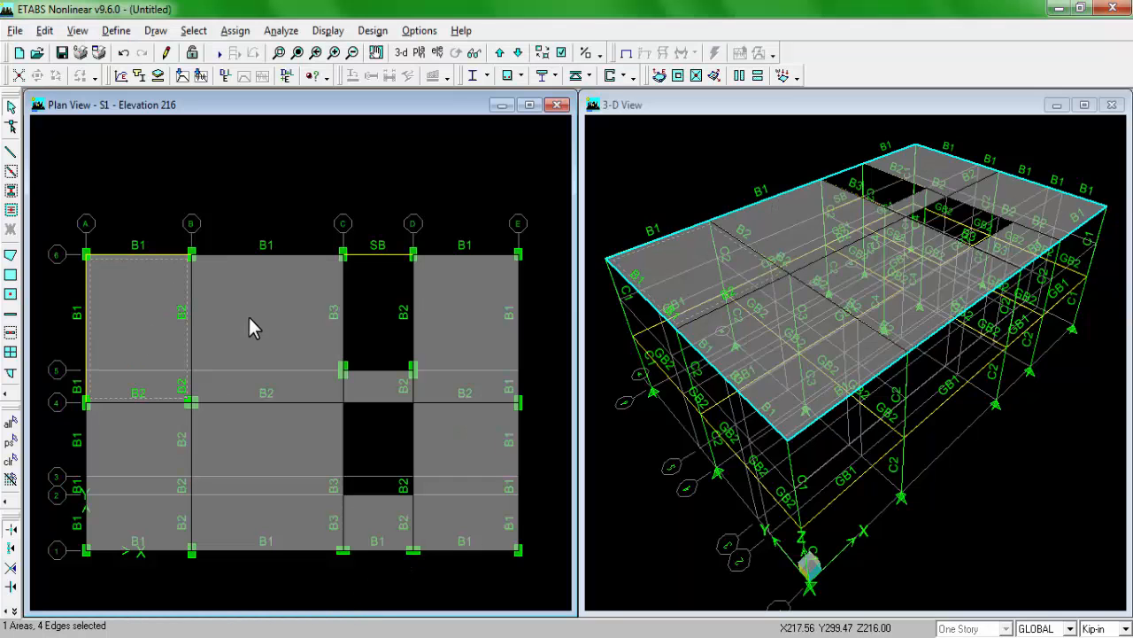
left_click(256, 432)
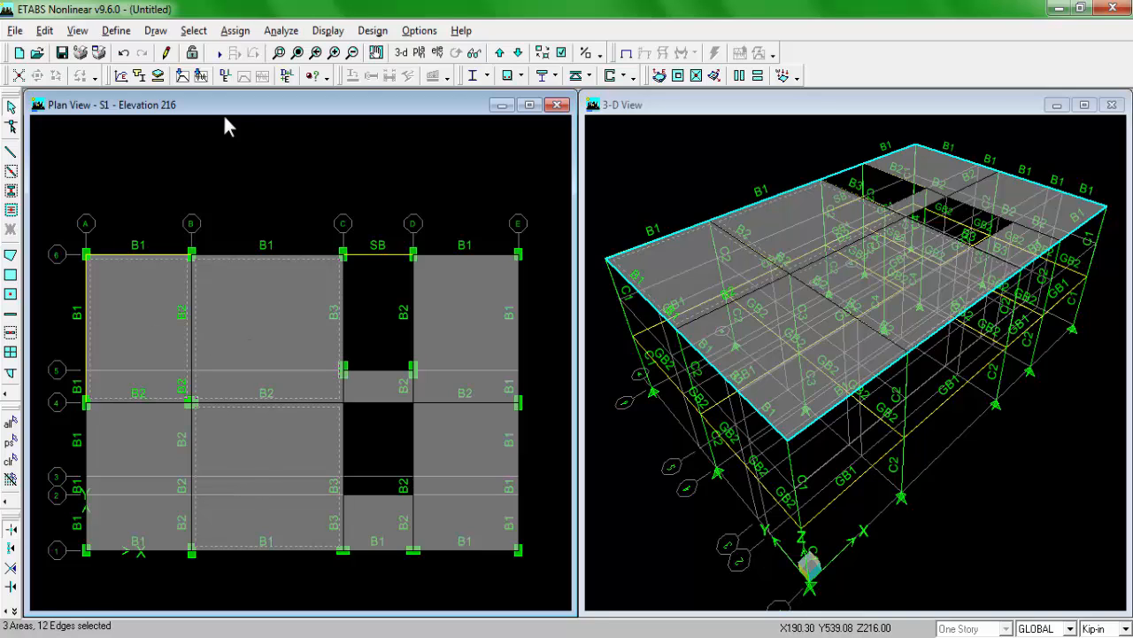
left_click(234, 31)
mouse_move(263, 92)
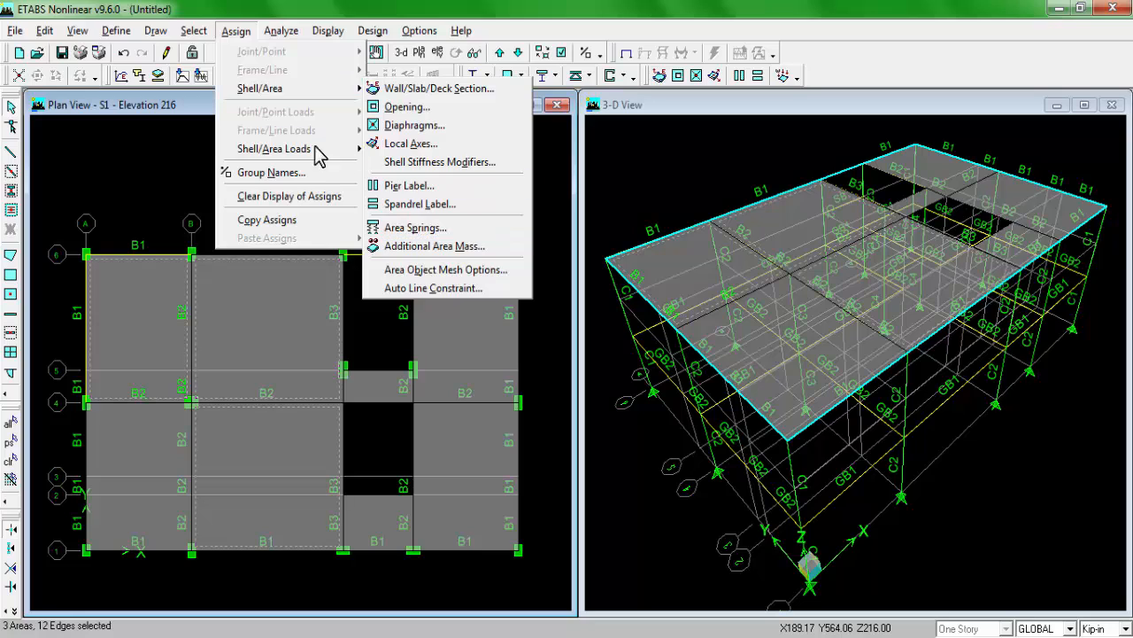
mouse_move(335, 151)
left_click(413, 147)
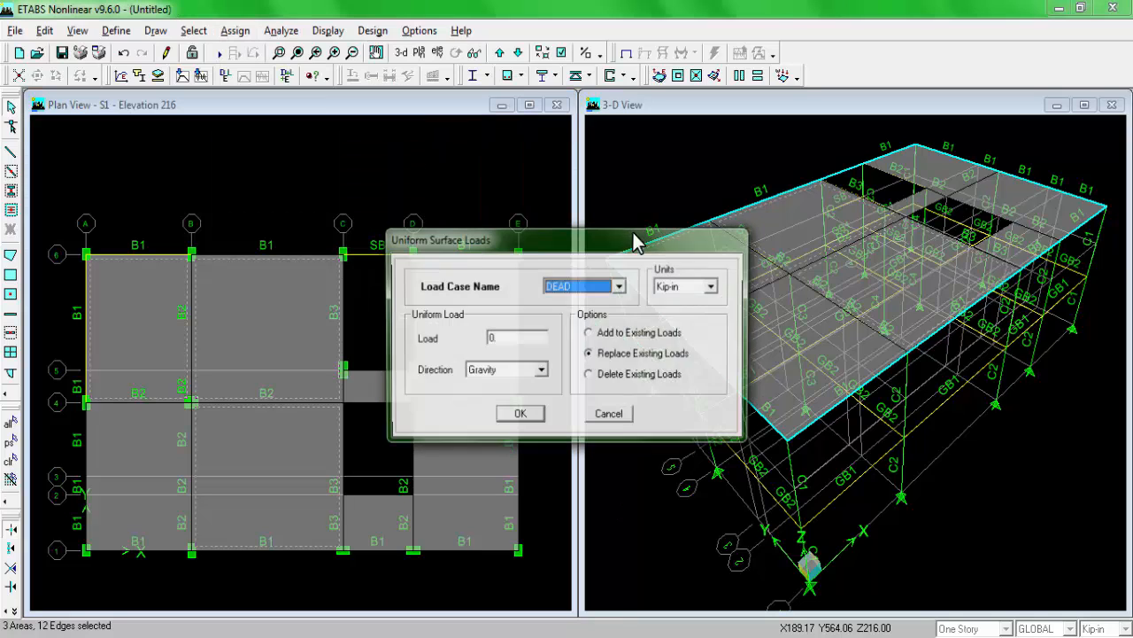
left_click(609, 290)
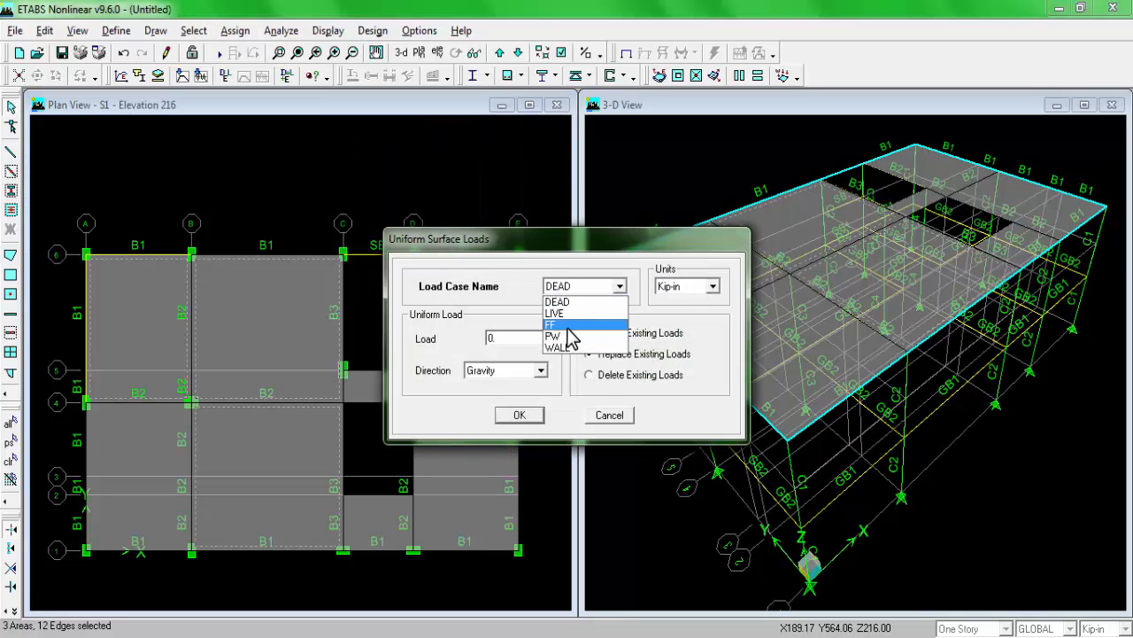
left_click(571, 337)
left_click(619, 286)
left_click(576, 328)
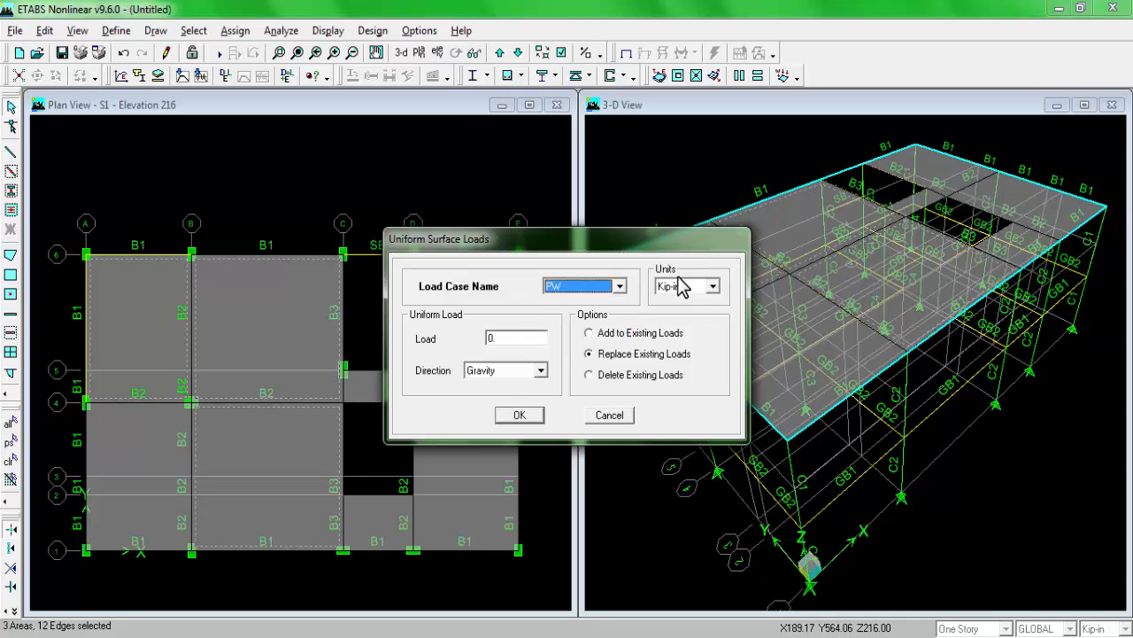
Step: Set the surface load units to lb-ft and apply a PW load of 25 in the gravity direction to the three panels
left_click(677, 288)
scroll(671, 356, "up", 1)
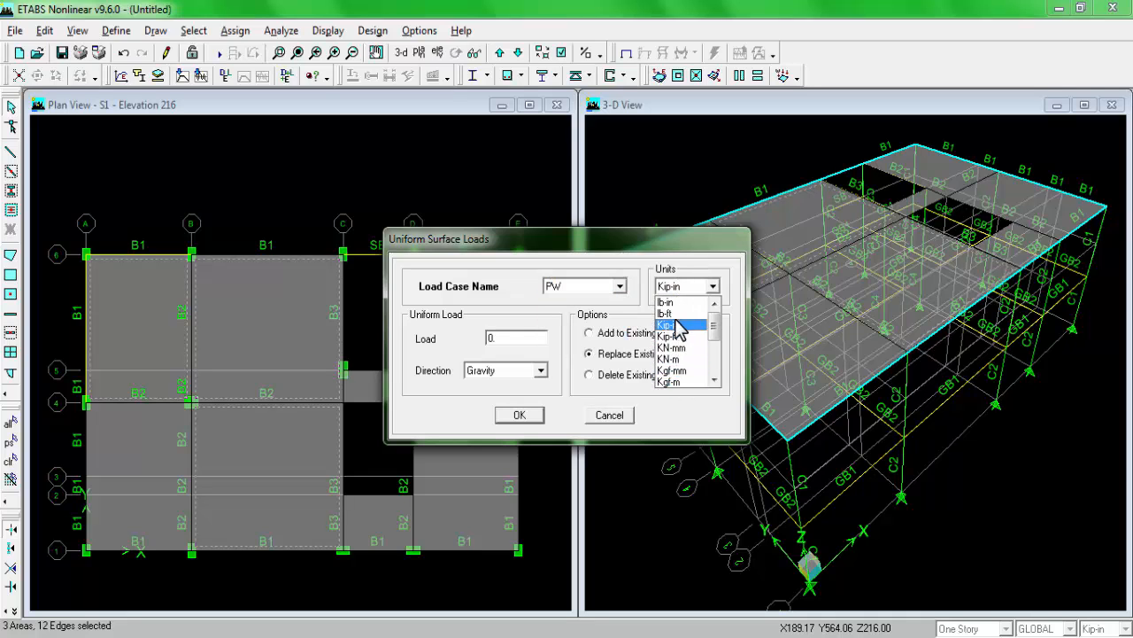
left_click(678, 313)
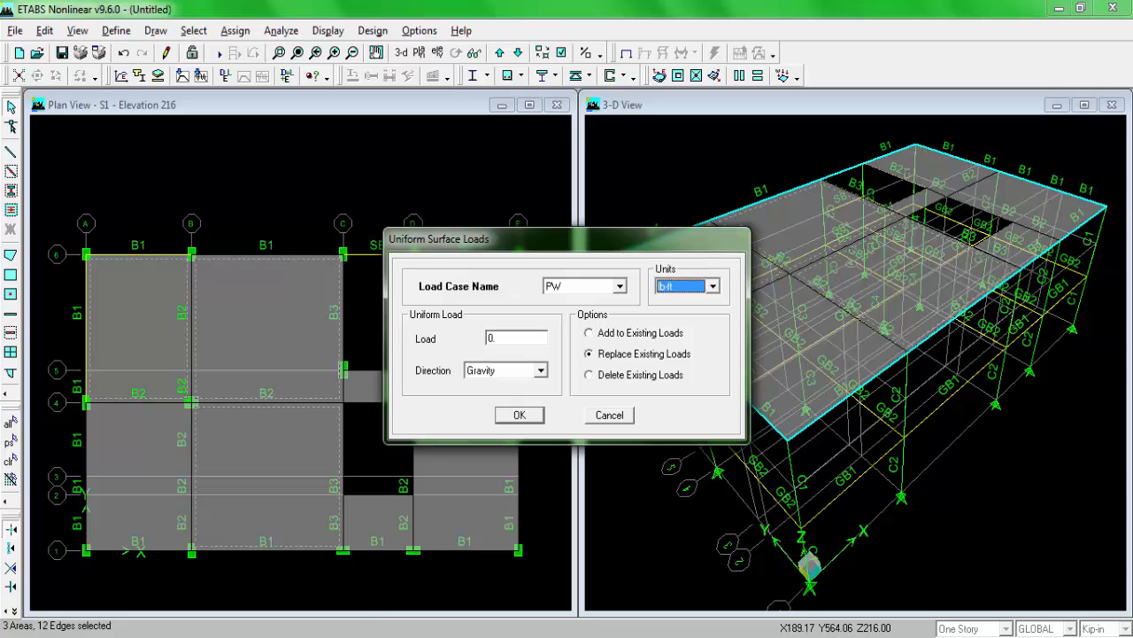
double_click(521, 339)
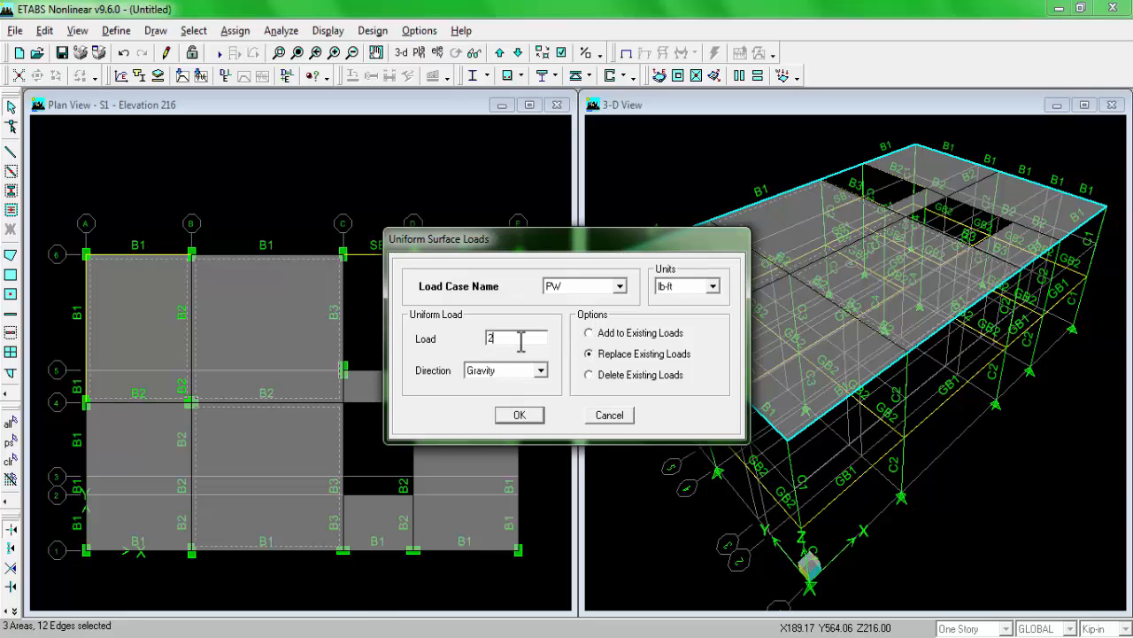
left_click(520, 415)
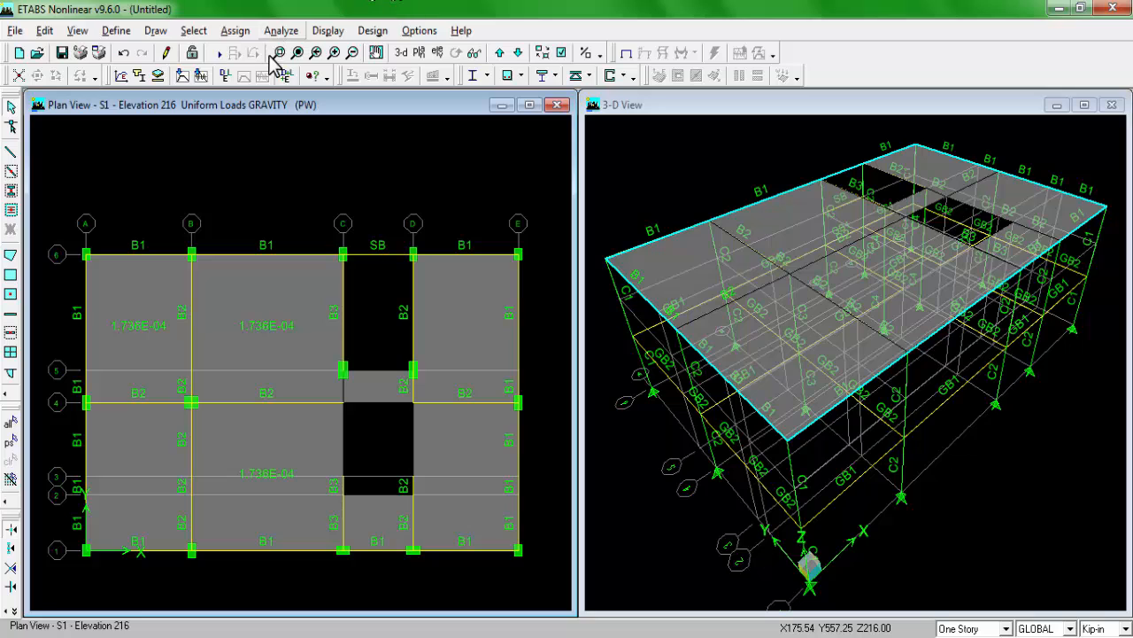
Step: Select all slabs with section SLAB5 and start a uniform surface load on them using load case LIVE
left_click(193, 30)
left_click(228, 182)
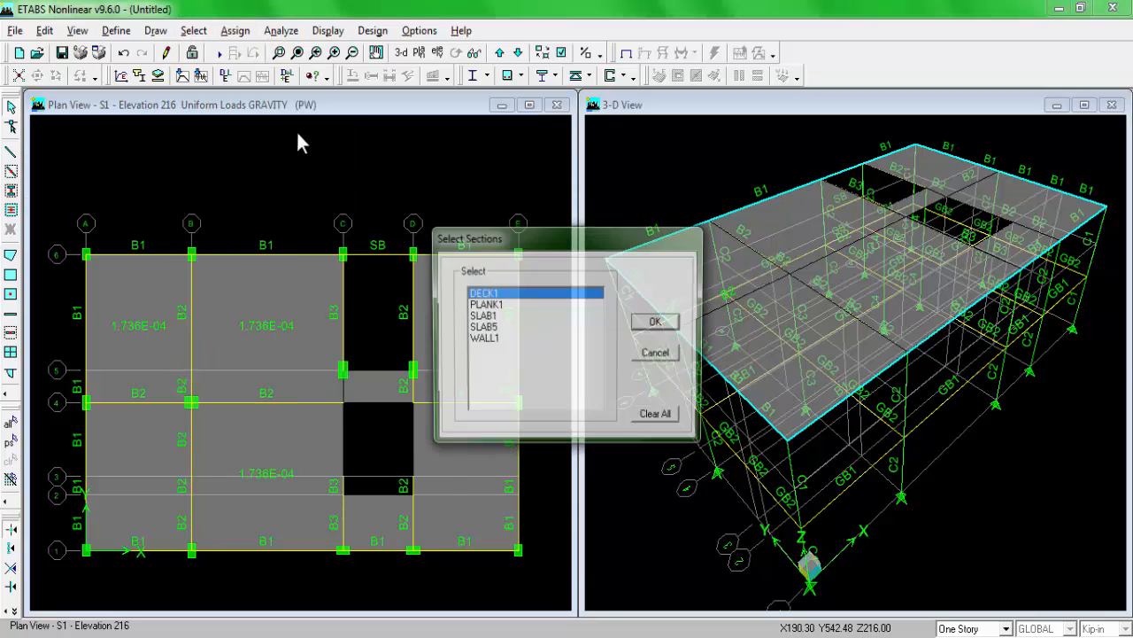
left_click(482, 327)
left_click(657, 321)
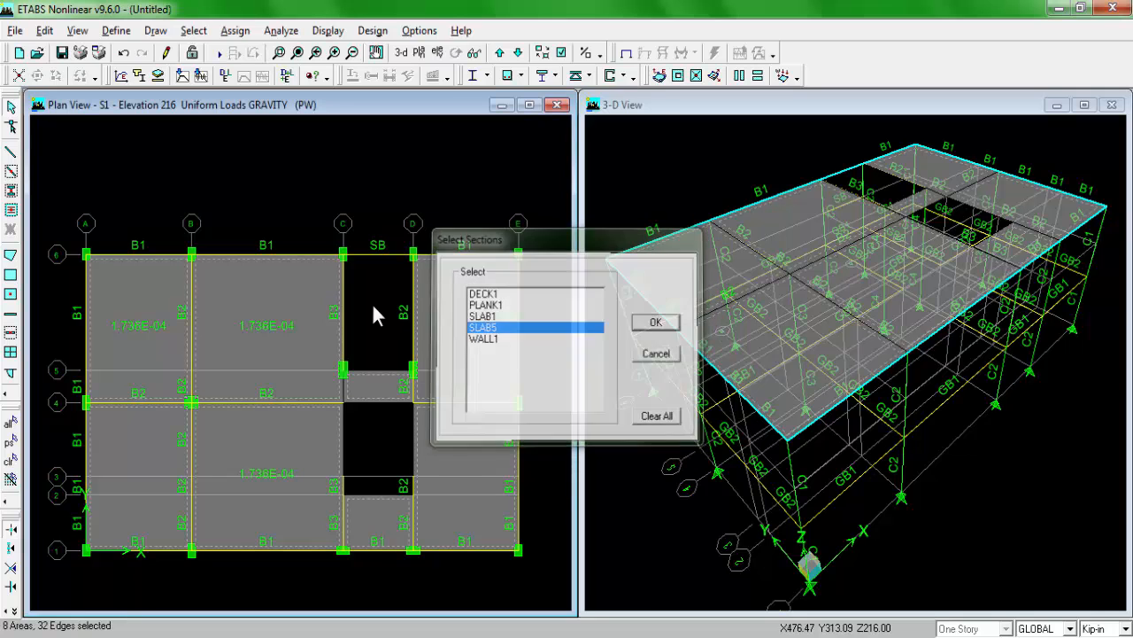
left_click(235, 30)
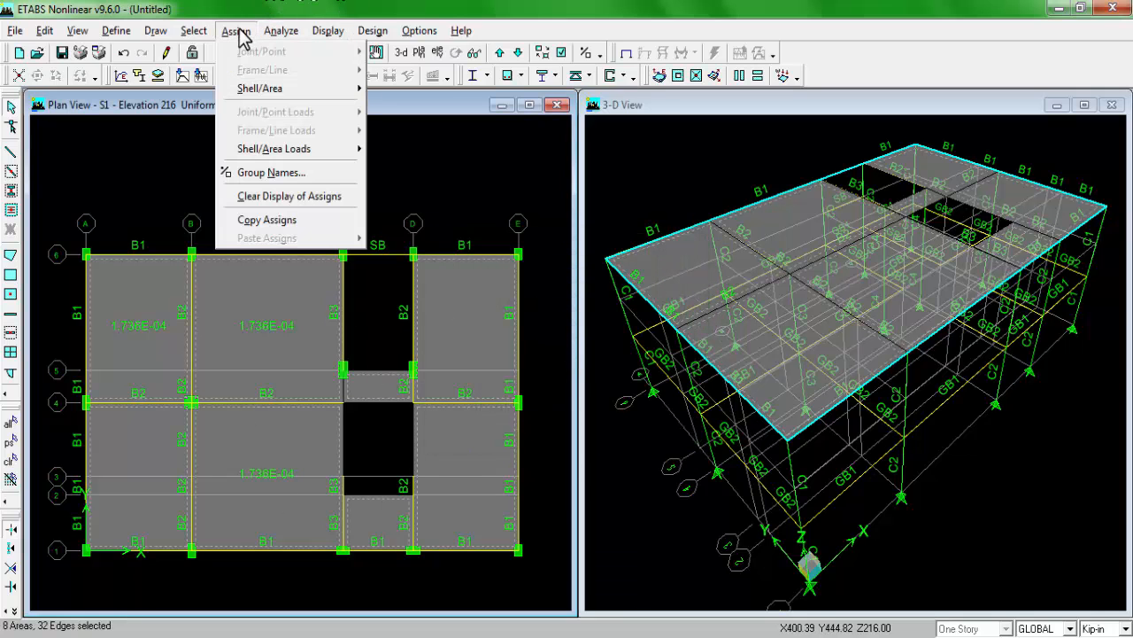
mouse_move(282, 151)
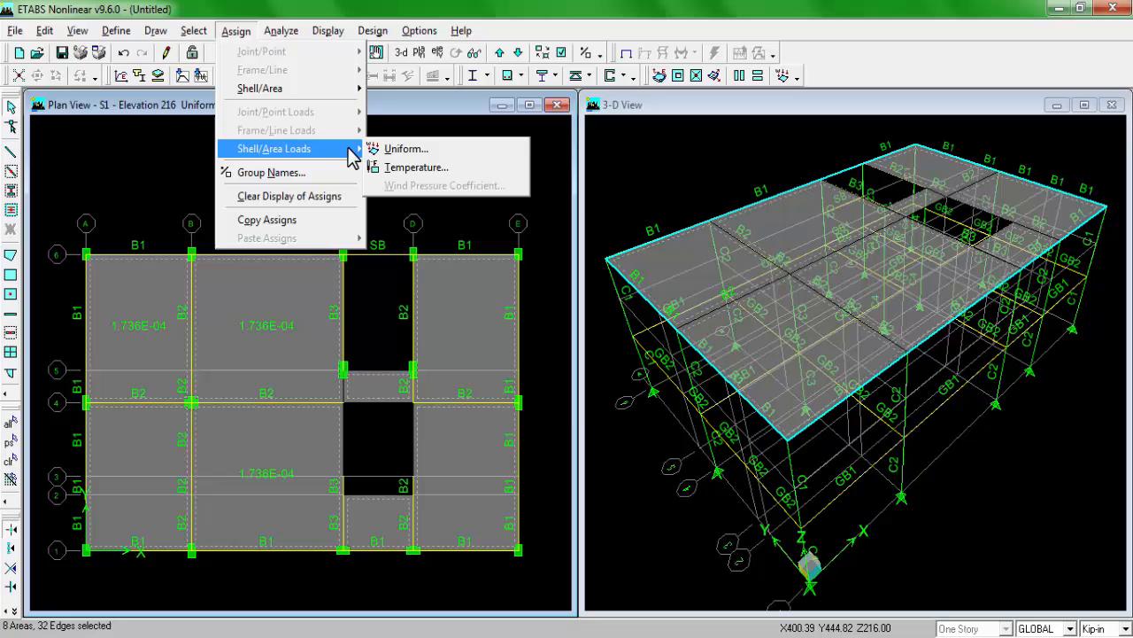
left_click(416, 152)
left_click(605, 287)
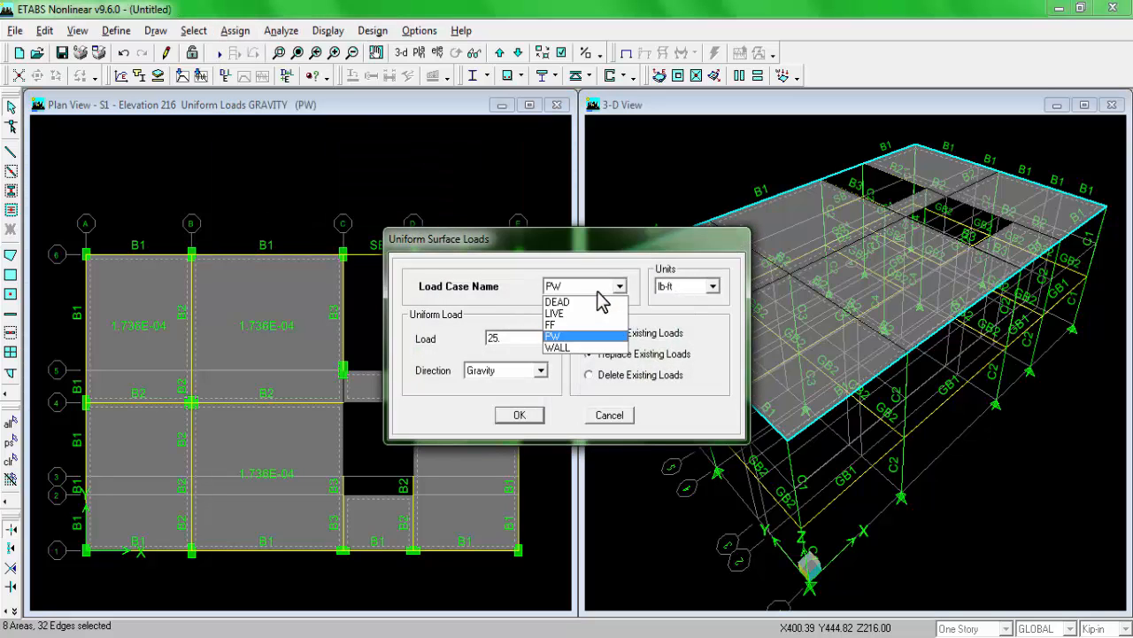
left_click(600, 317)
Step: Close the duplicate image window, check the floor live load in the PLAN drawing, and apply a LIVE load of 40 lb-ft to the selected slabs
mouse_move(291, 615)
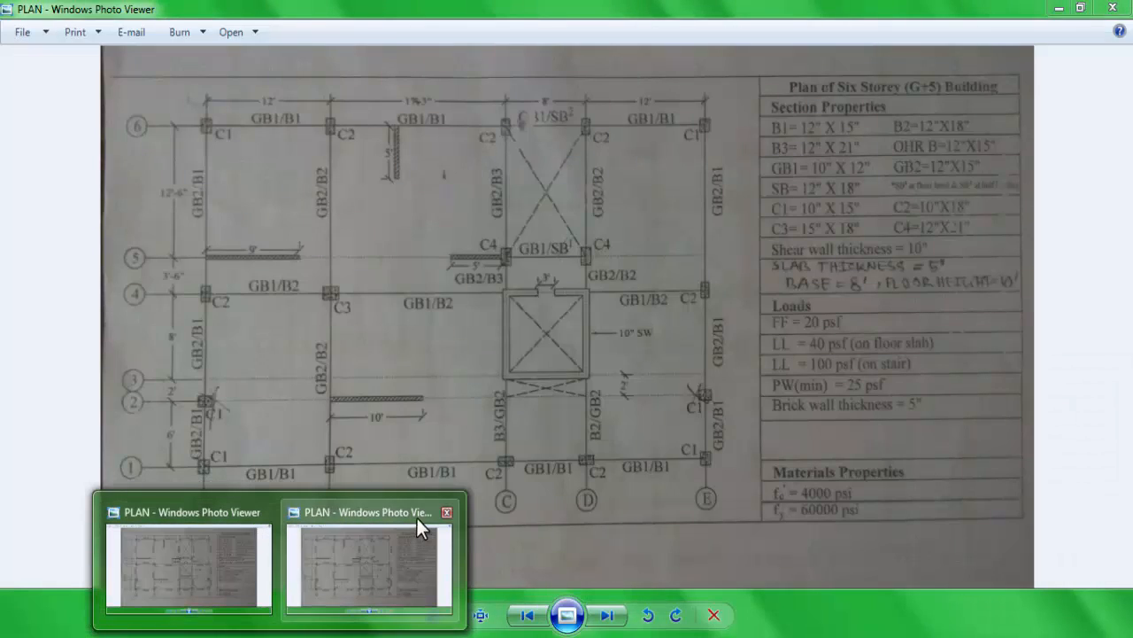
left_click(447, 512)
left_click(354, 544)
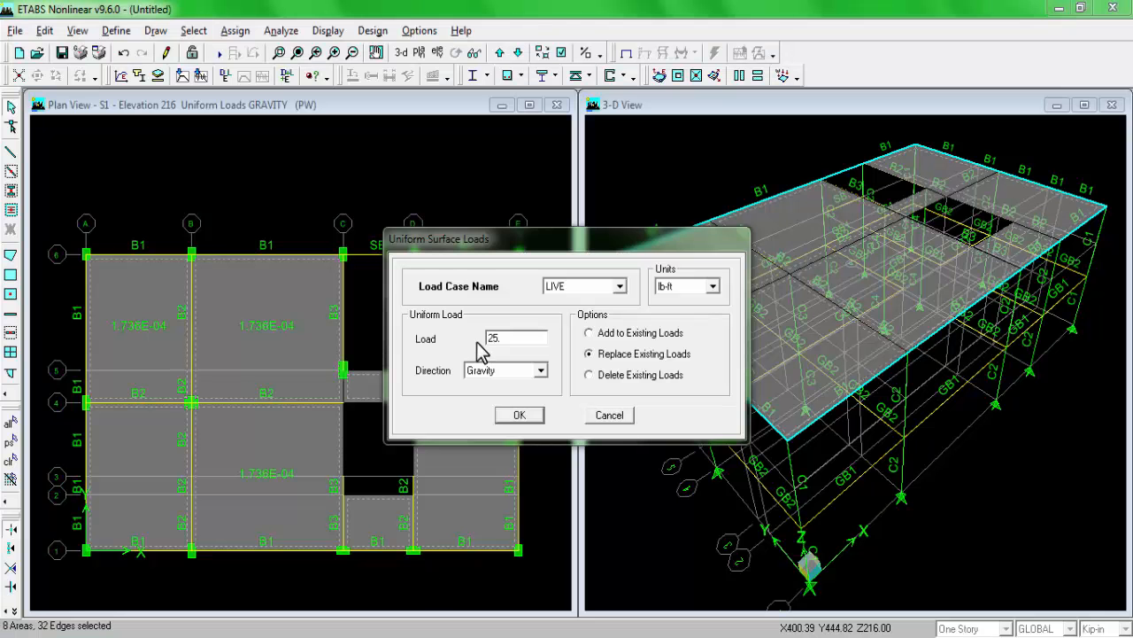
double_click(505, 337)
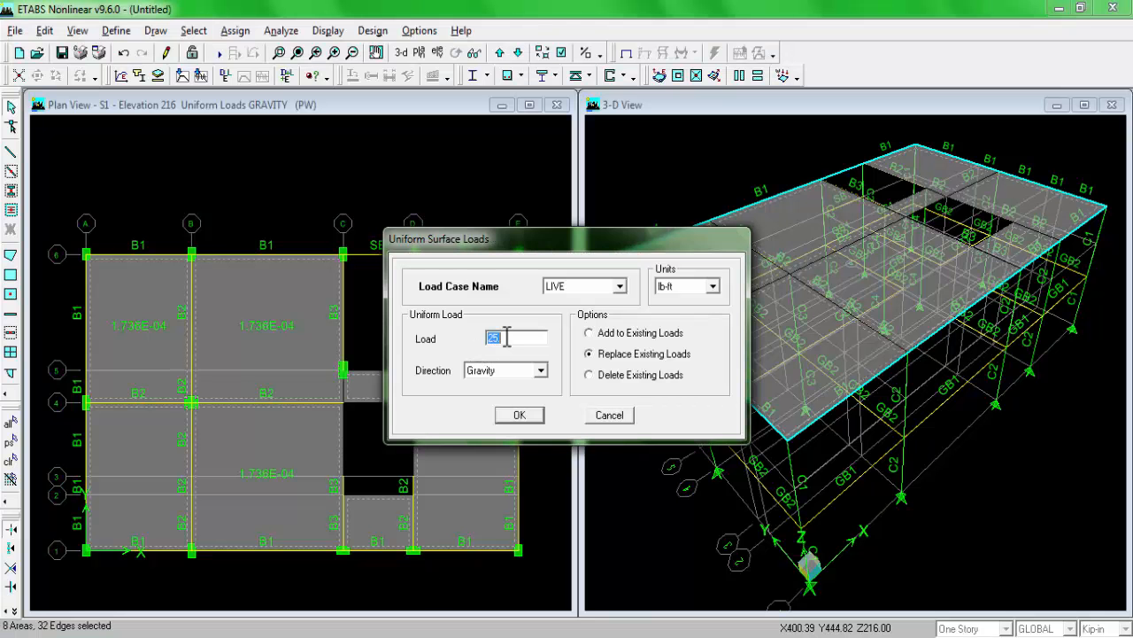
type("40")
left_click(509, 416)
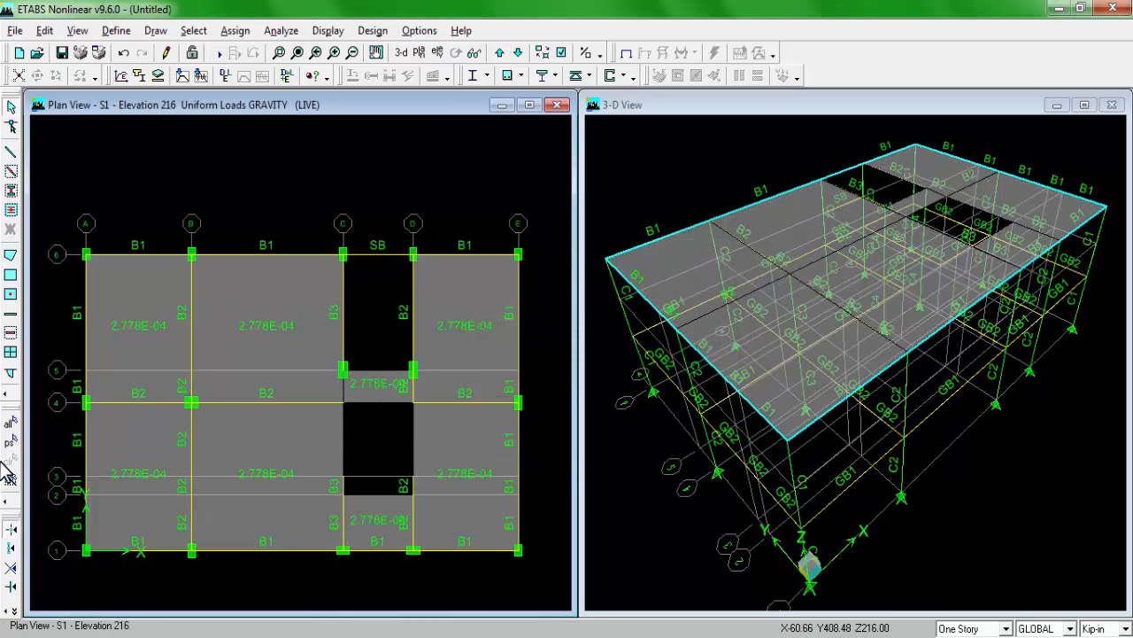
Step: Reselect the S1 floor slabs and apply a uniform surface load of 20 lb-ft in the gravity direction for load case FF
left_click(10, 441)
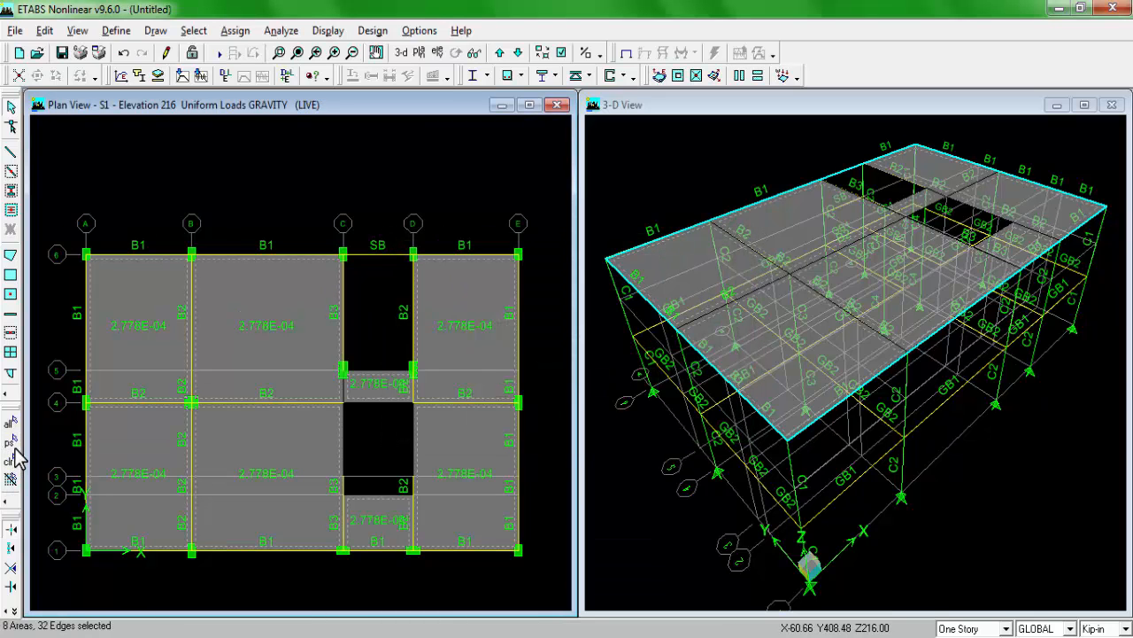
left_click(235, 30)
mouse_move(286, 149)
left_click(413, 151)
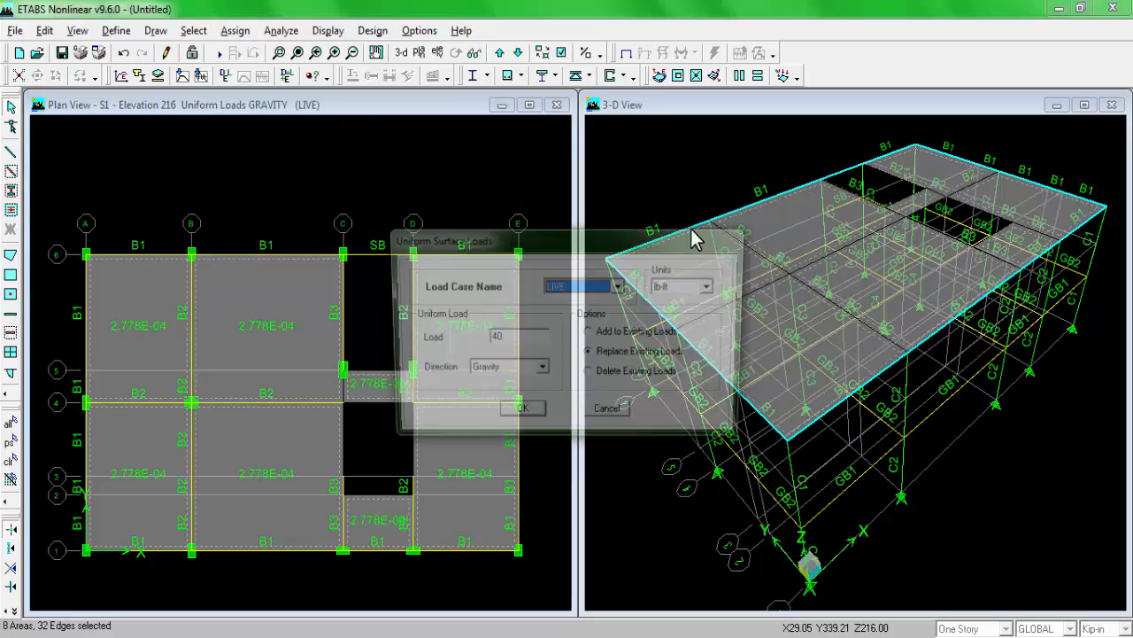
left_click(589, 287)
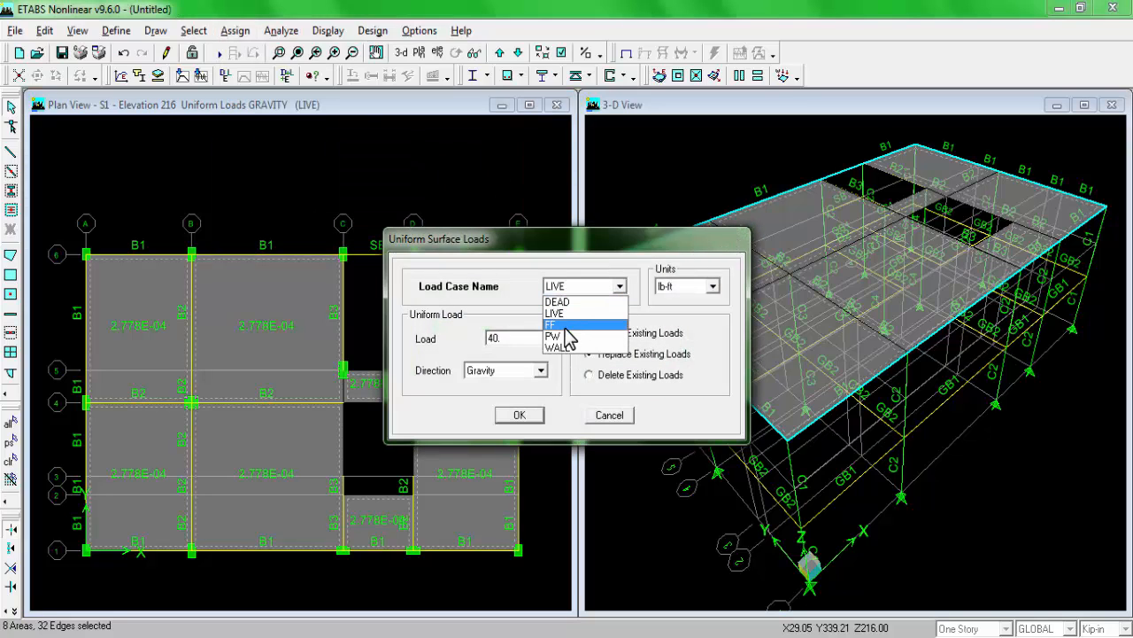
left_click(567, 325)
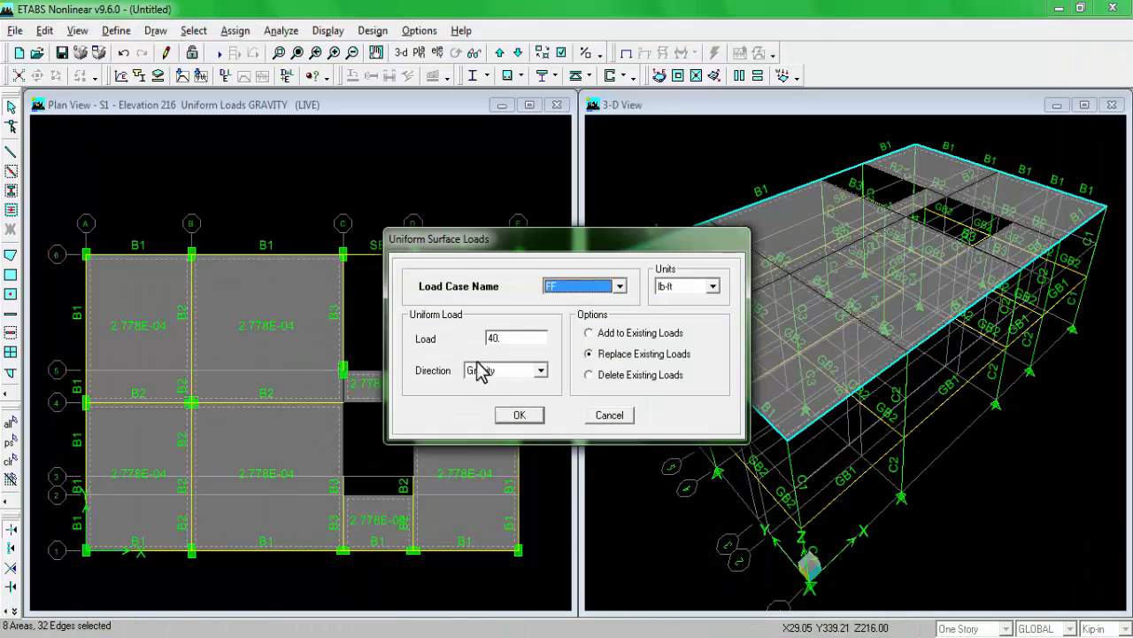
double_click(520, 339)
type("20")
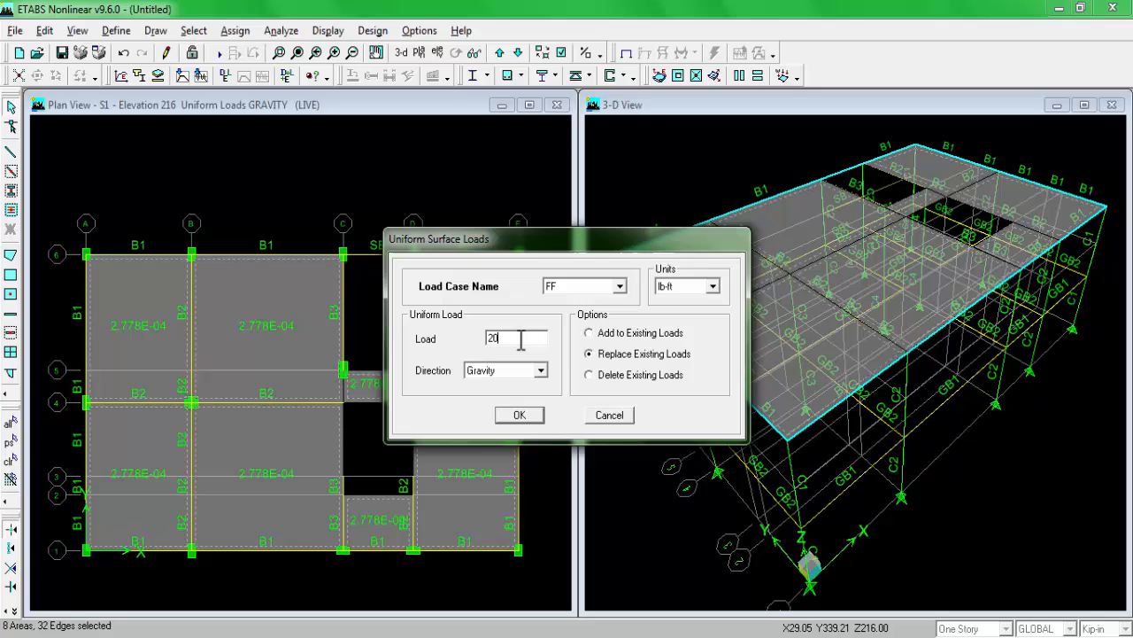
left_click(520, 415)
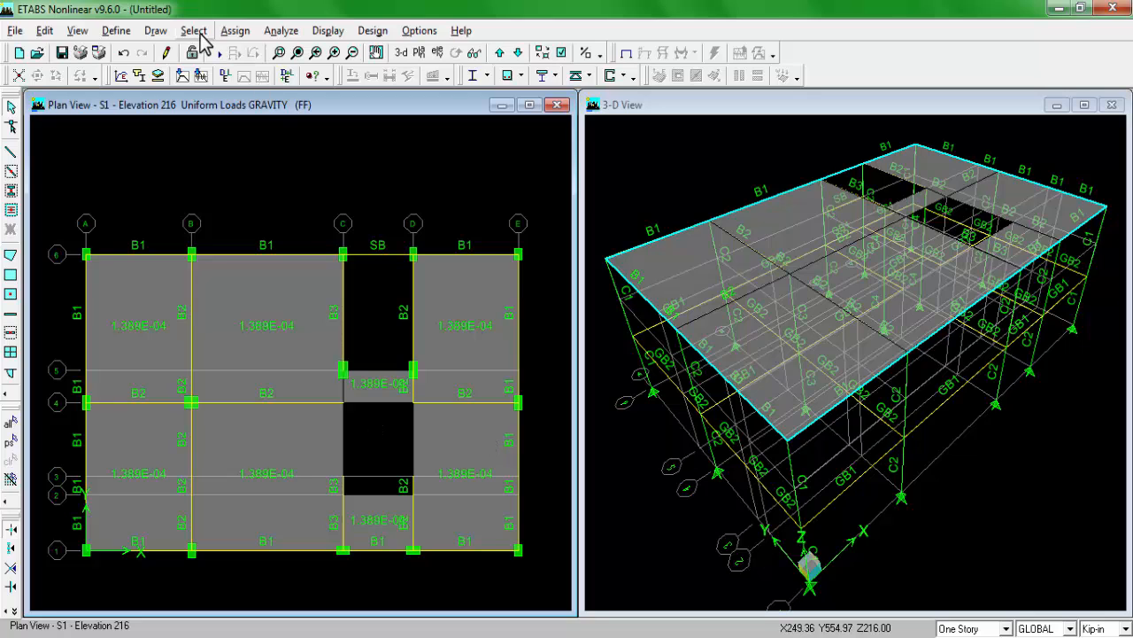
Step: Reselect the slabs and auto mesh them into structural elements, with meshing at visible grids and further subdivision by maximum element size enabled
left_click(10, 442)
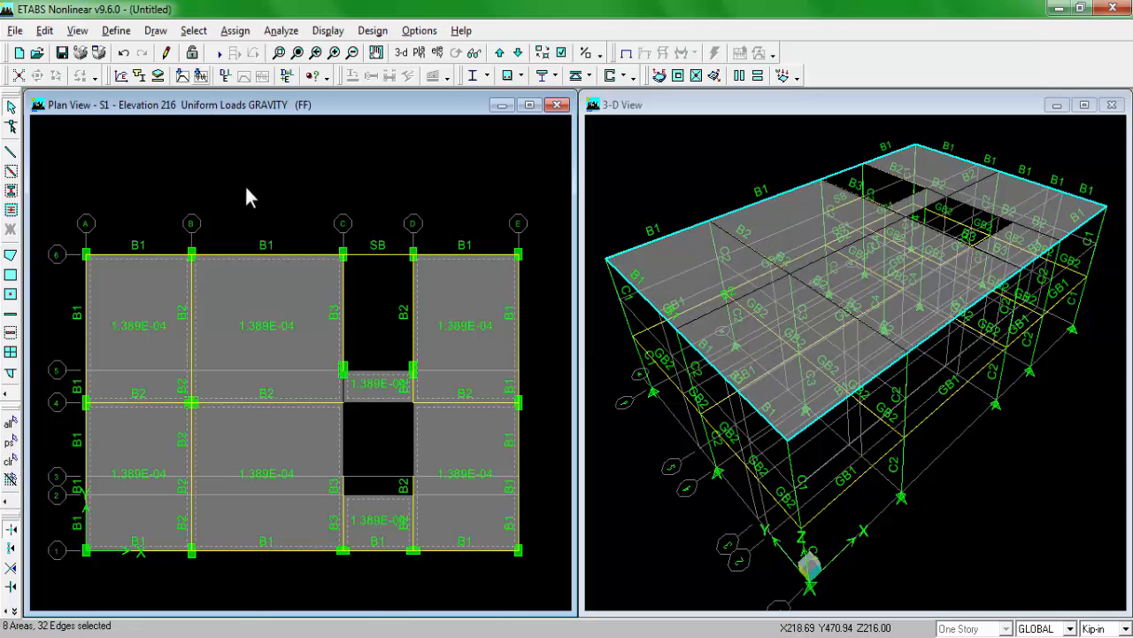
left_click(236, 32)
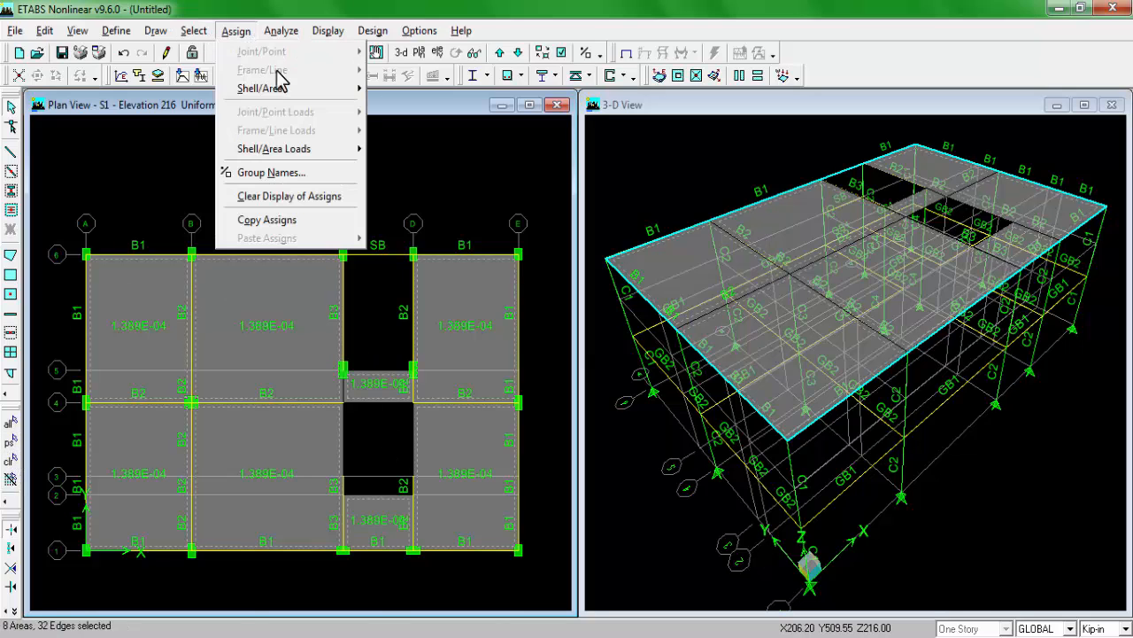
mouse_move(340, 93)
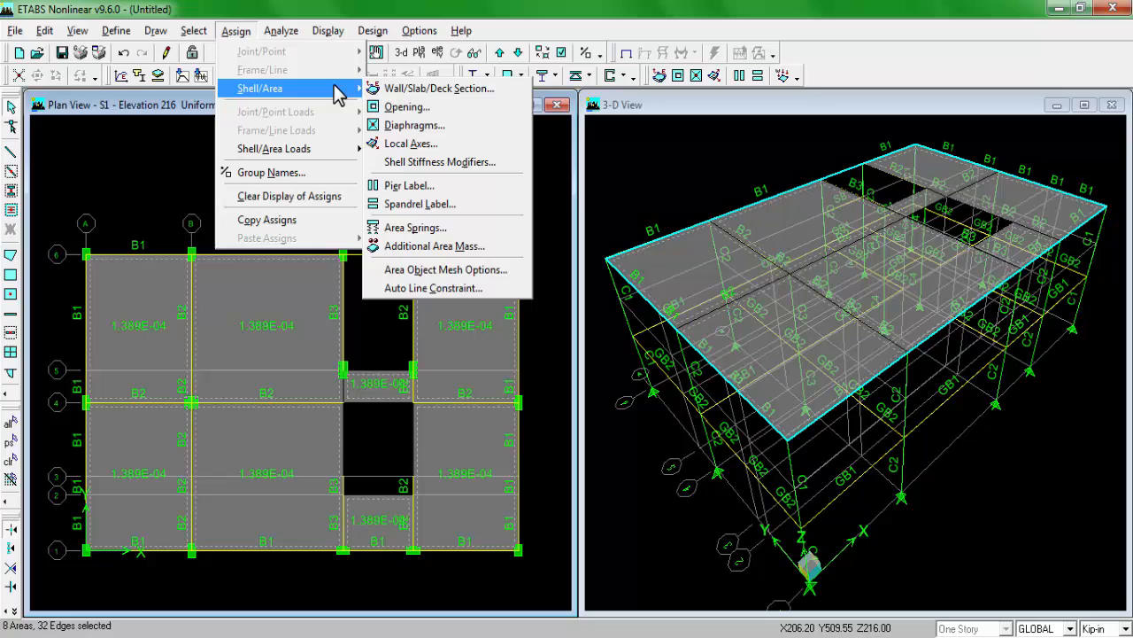
left_click(447, 268)
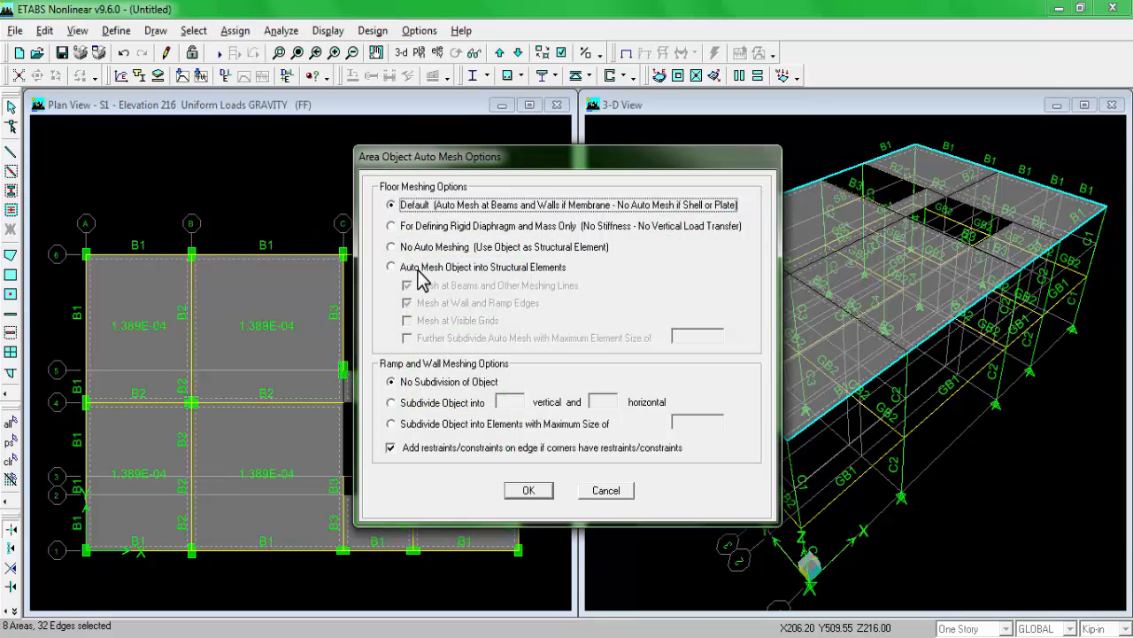
left_click(423, 267)
left_click(433, 320)
left_click(435, 341)
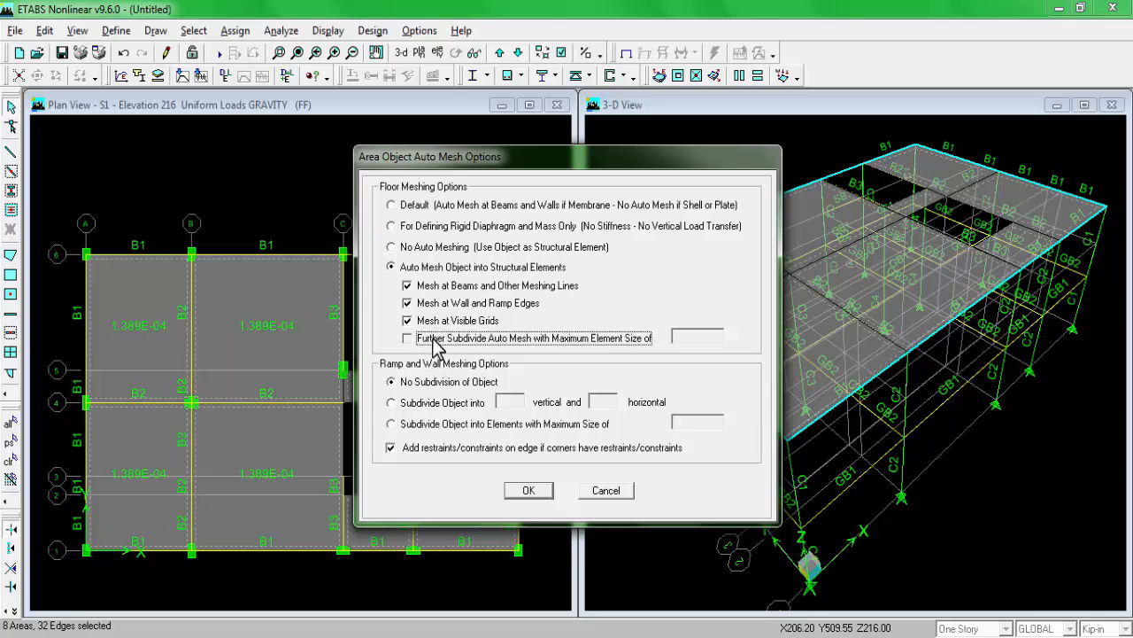
key("Tab")
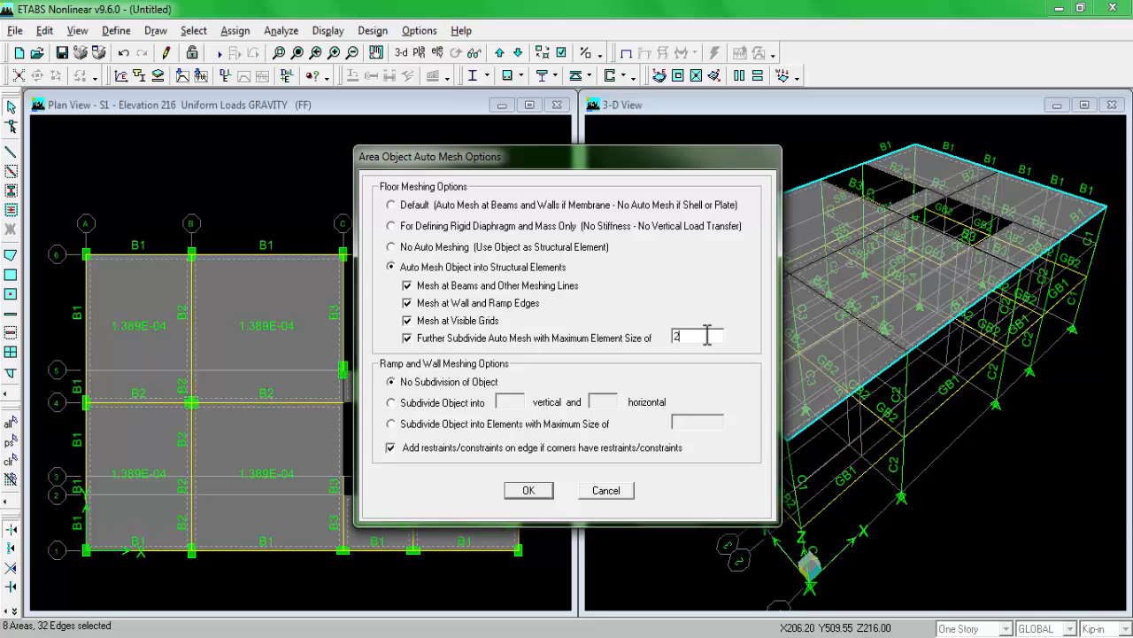
left_click(526, 491)
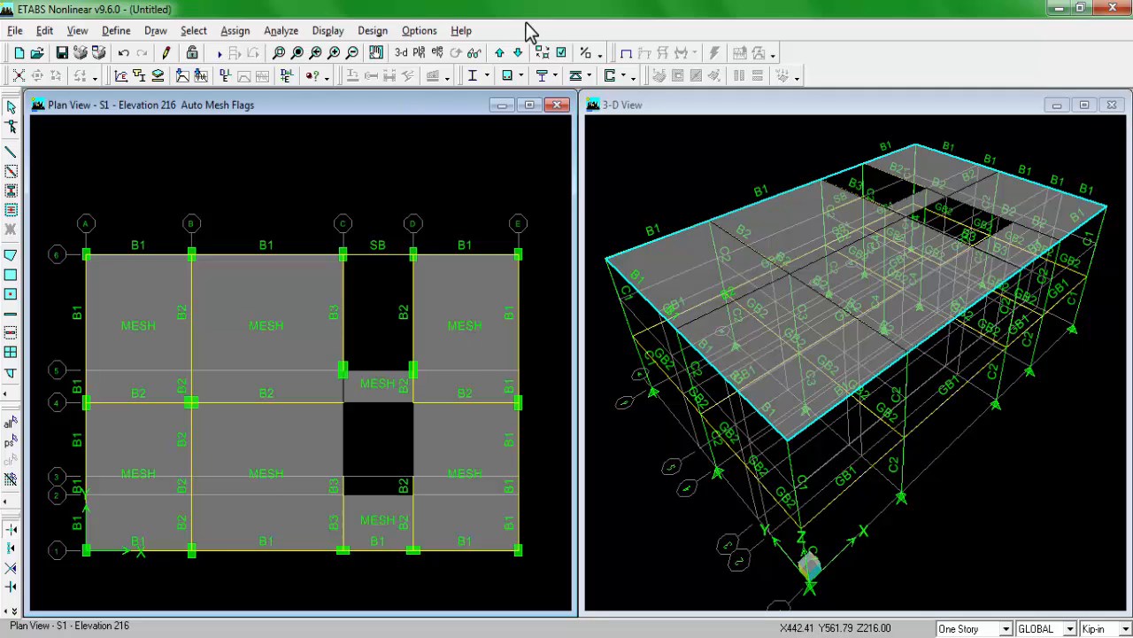
Step: Examine the S1, REFPL1 and GF plan levels in turn, finishing on the GF plan
left_click(519, 54)
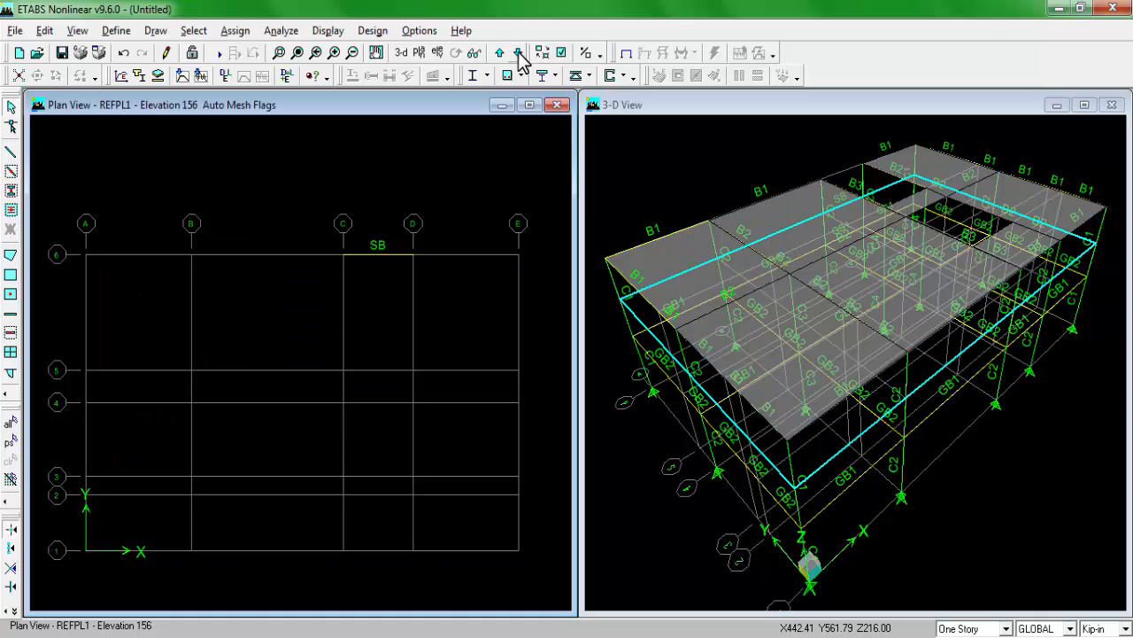
left_click(519, 54)
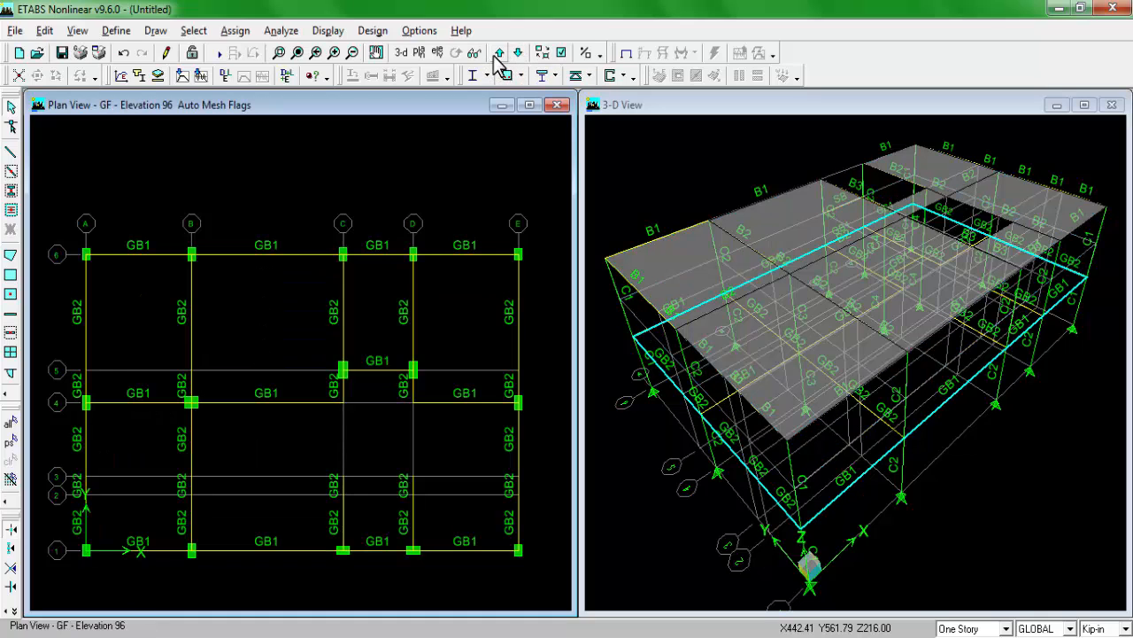
left_click(496, 55)
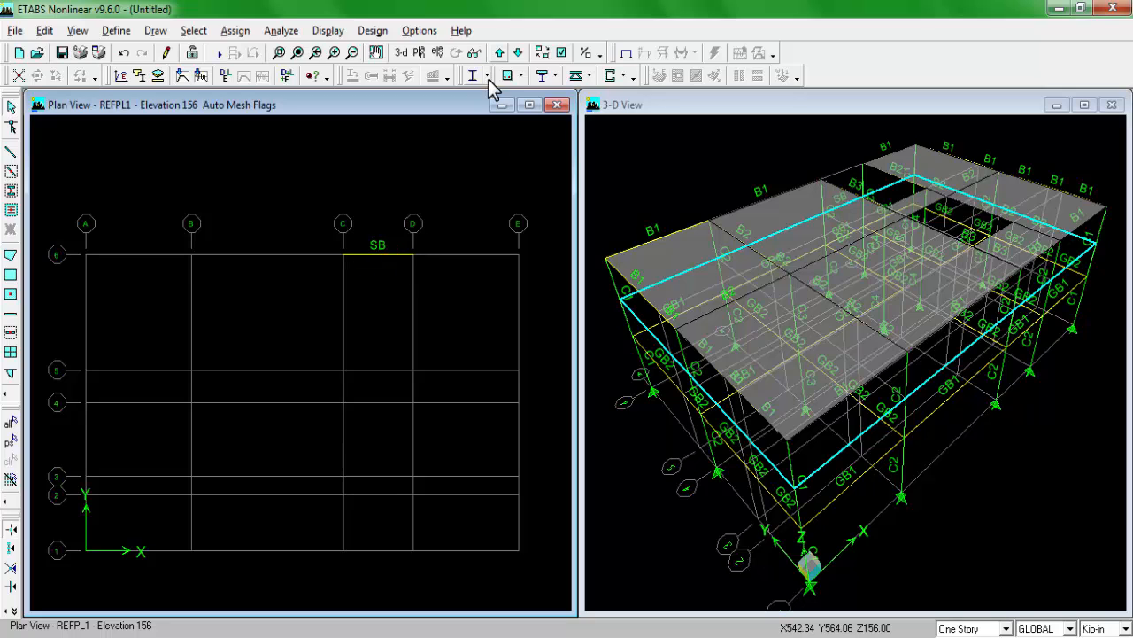
left_click(499, 53)
left_click(518, 52)
left_click(518, 52)
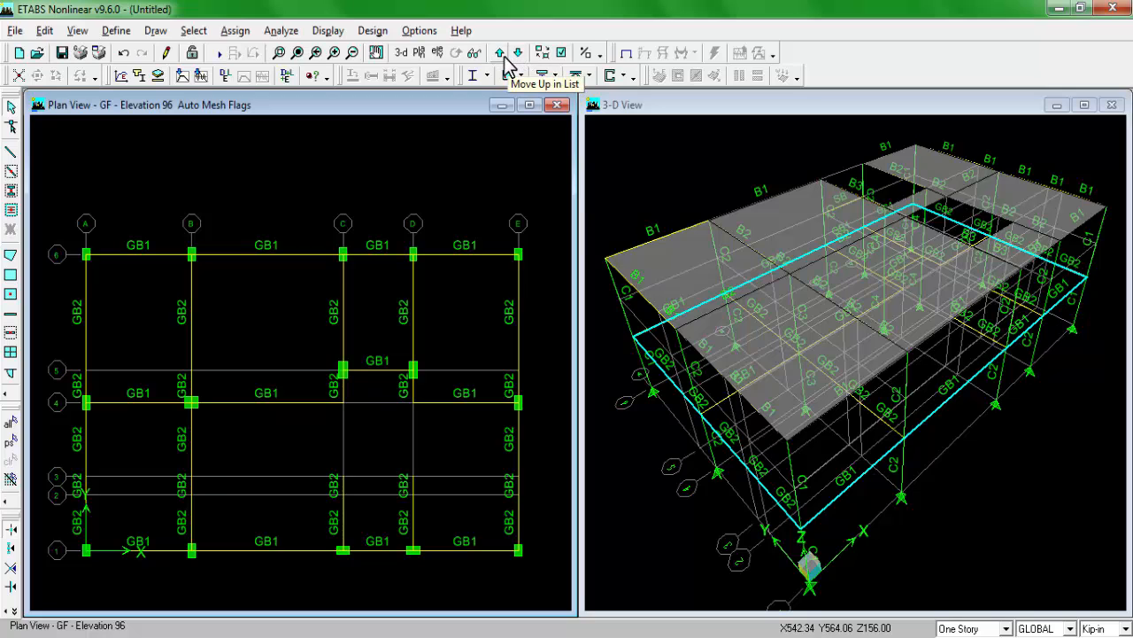
left_click(501, 53)
left_click(502, 53)
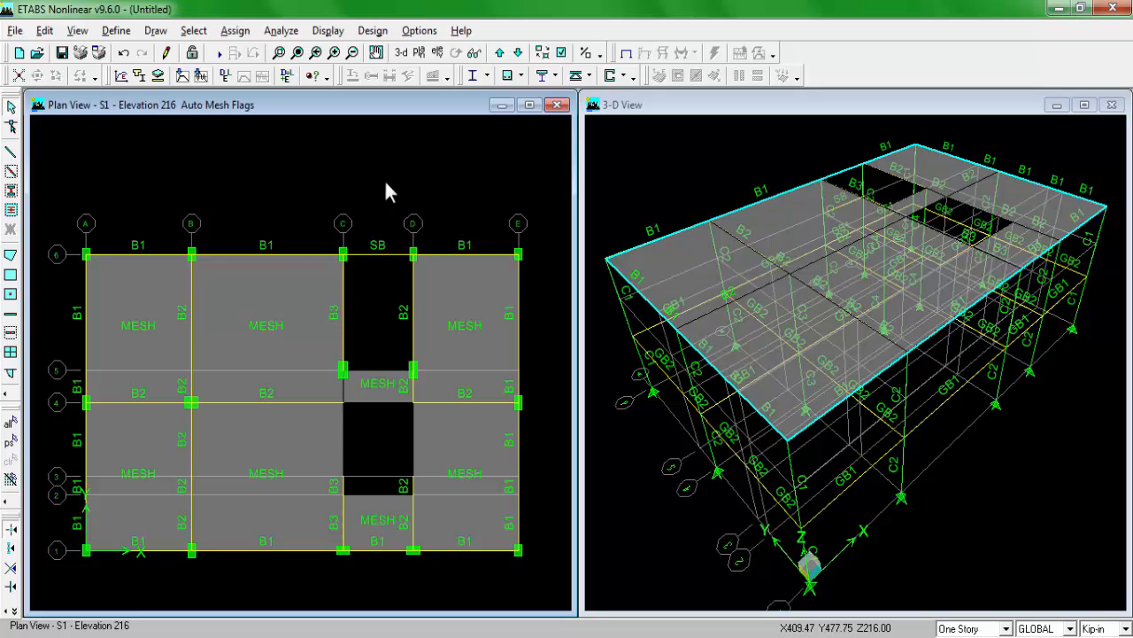
left_click(518, 53)
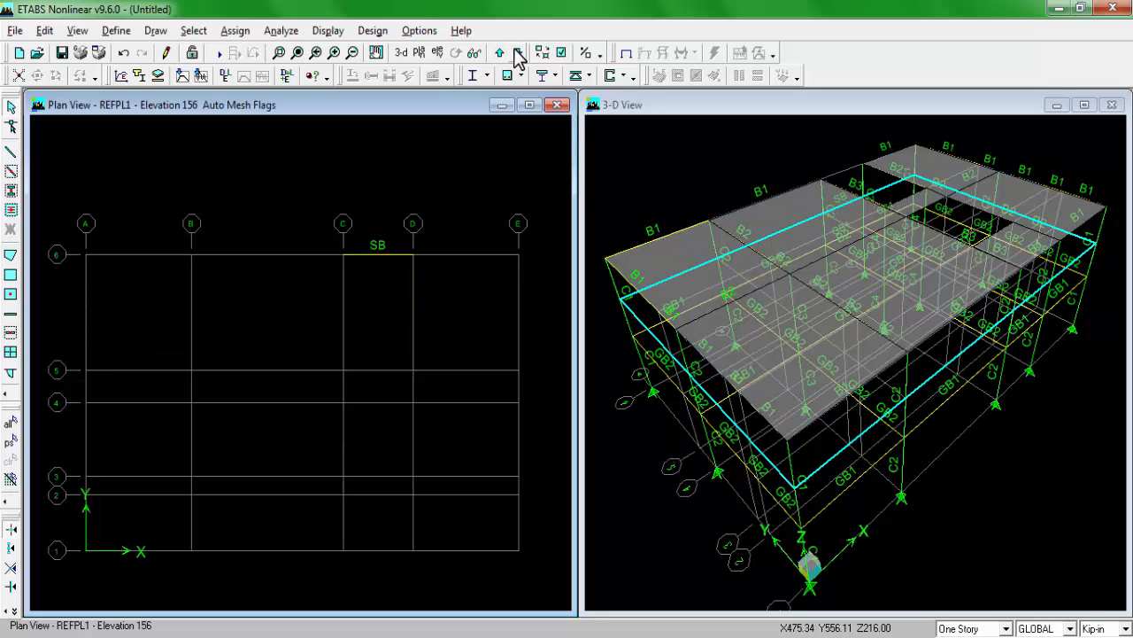
left_click(518, 53)
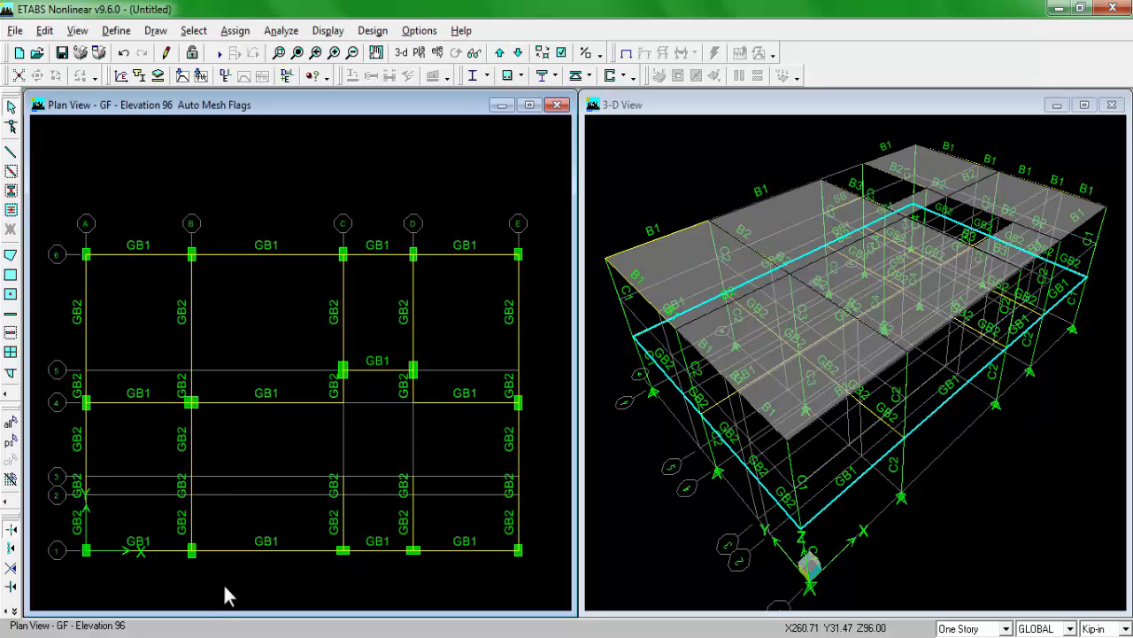
Step: Switch to the PLAN drawing in Windows Photo Viewer and examine the beam layout and the listed loads
left_click(283, 636)
left_click_drag(597, 339, 518, 354)
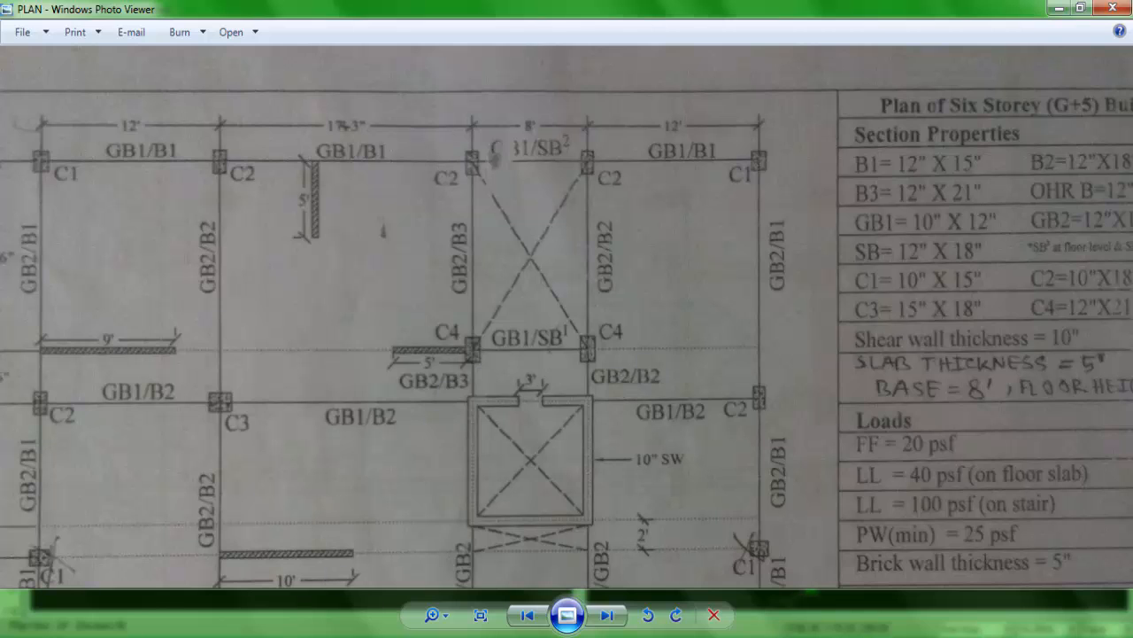
Step: Switch back to ETABS and start a new slab section named STAIR with CONC as its material
left_click(268, 636)
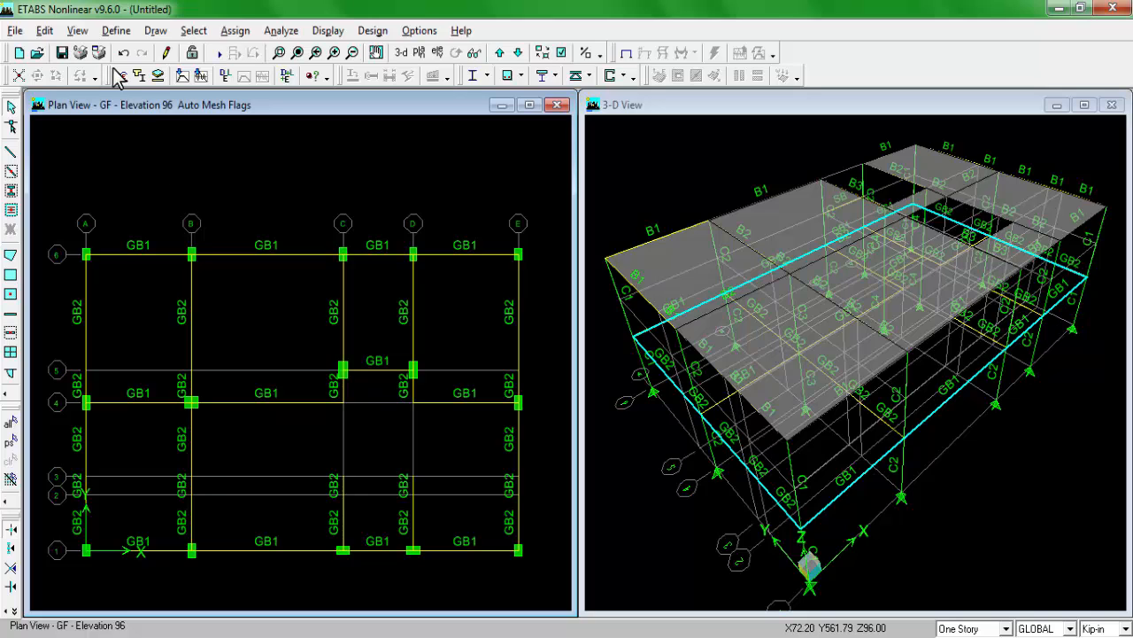
left_click(116, 30)
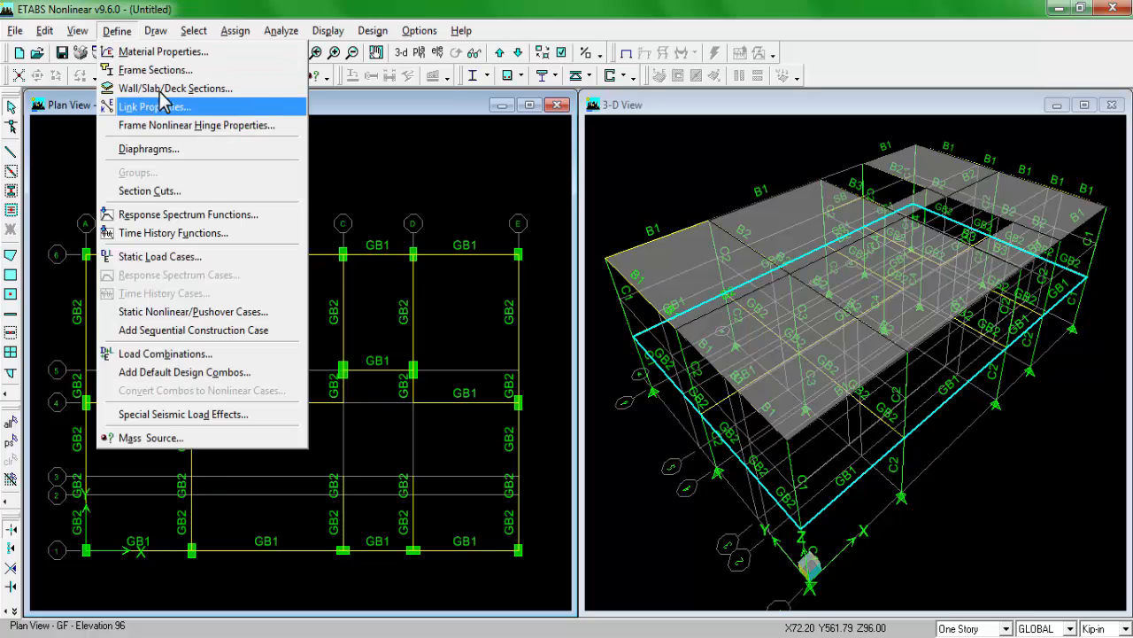
left_click(146, 90)
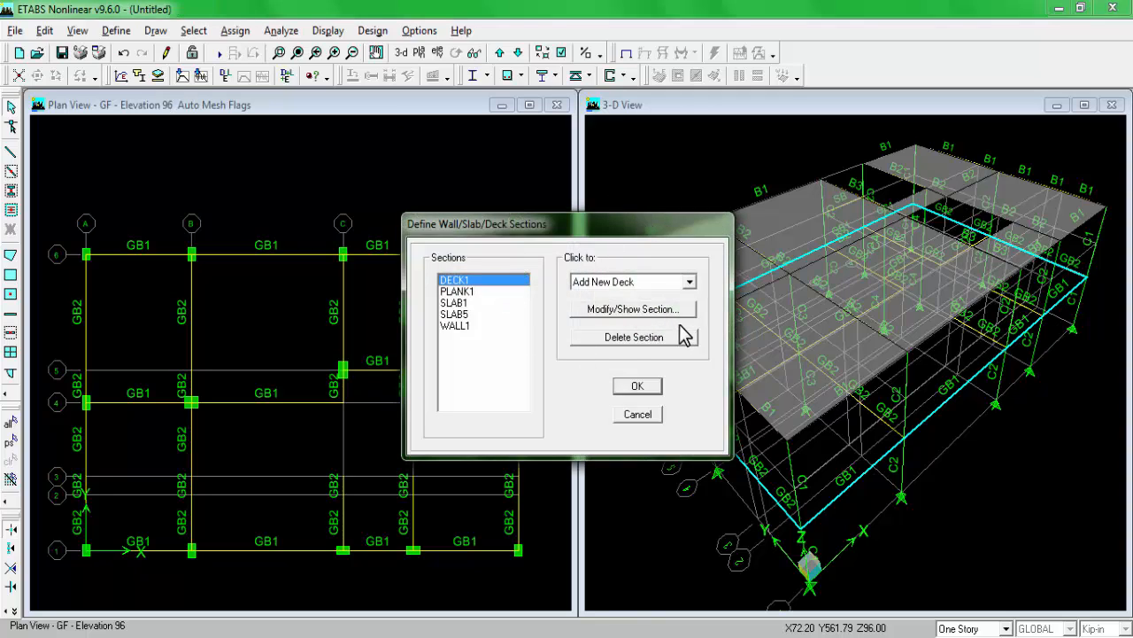
left_click(639, 283)
left_click(636, 309)
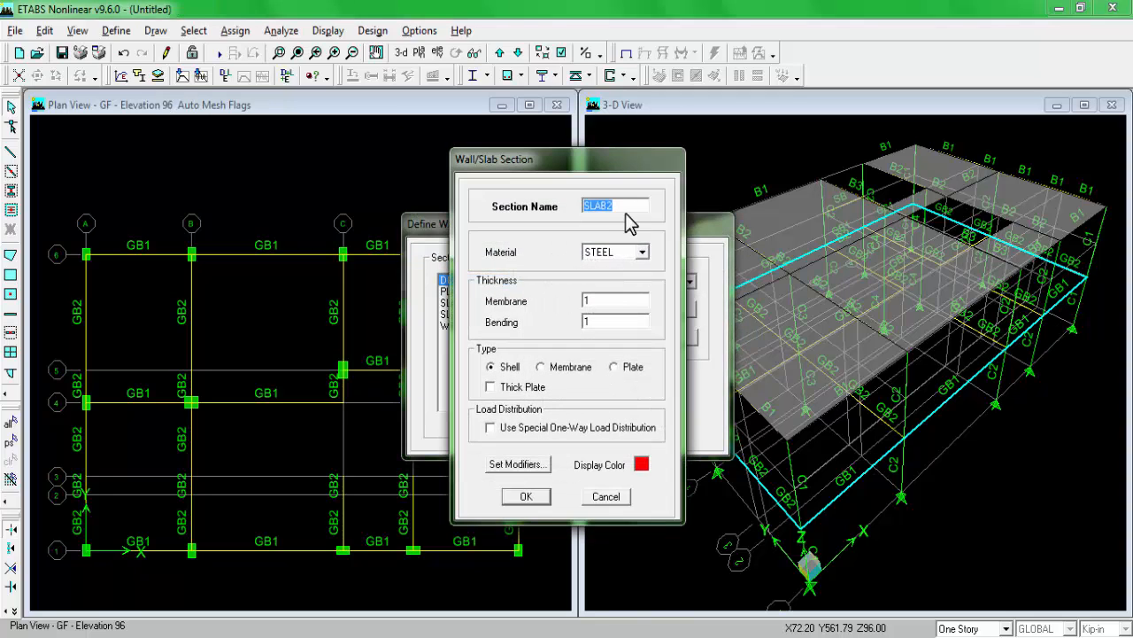
left_click(630, 207)
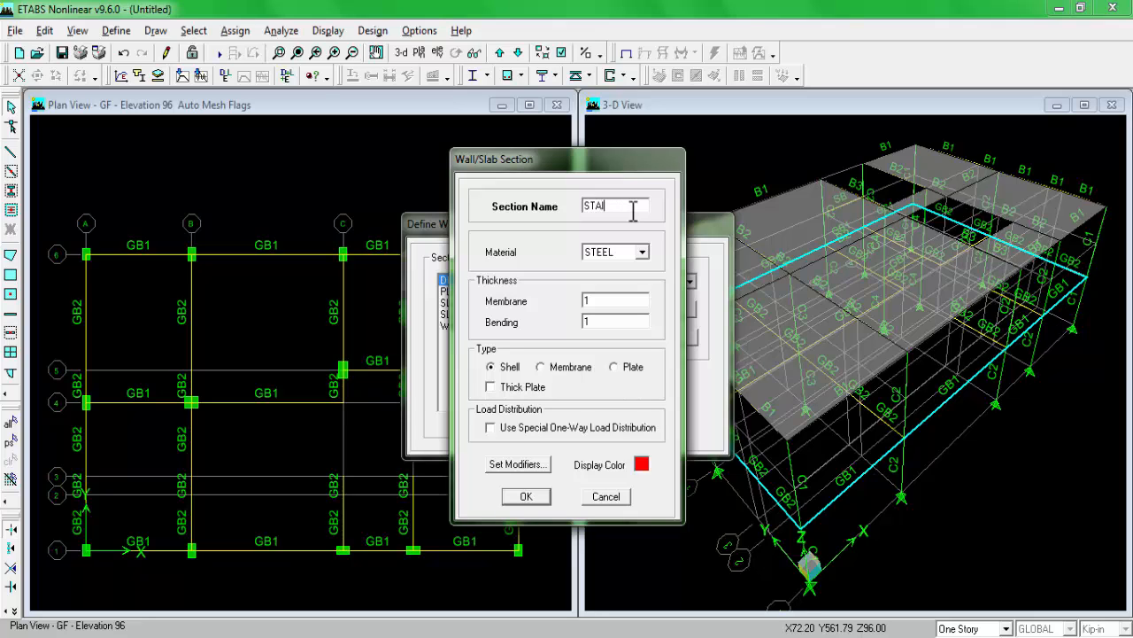
left_click(642, 252)
left_click(634, 265)
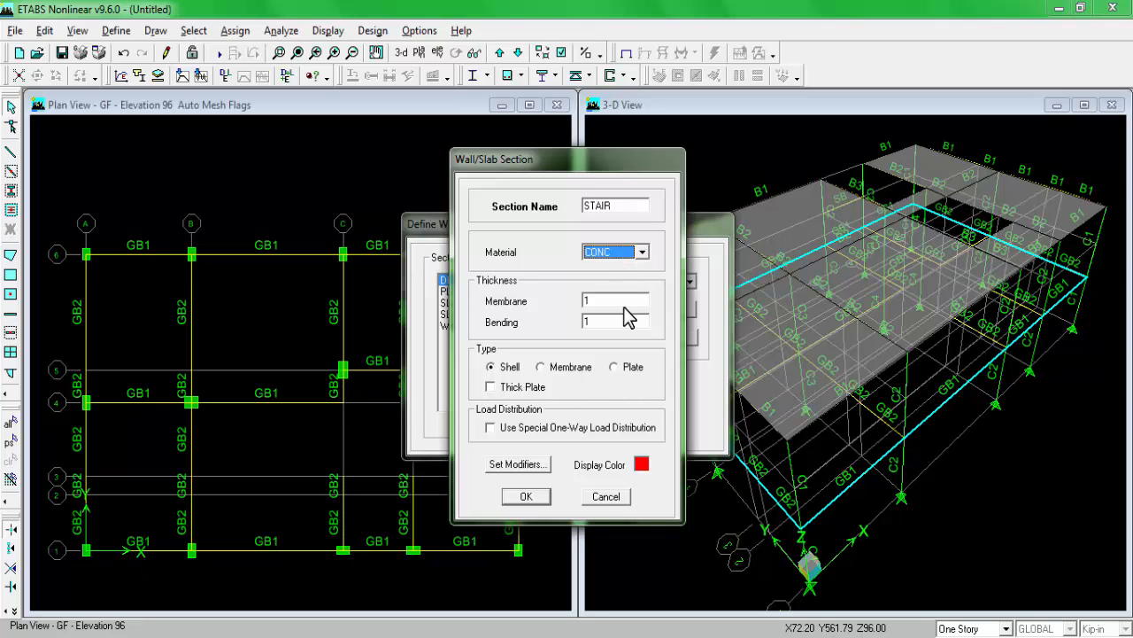
Step: Set the STAIR section's membrane and bending thicknesses to 6.5 each and accept the section definition
double_click(632, 299)
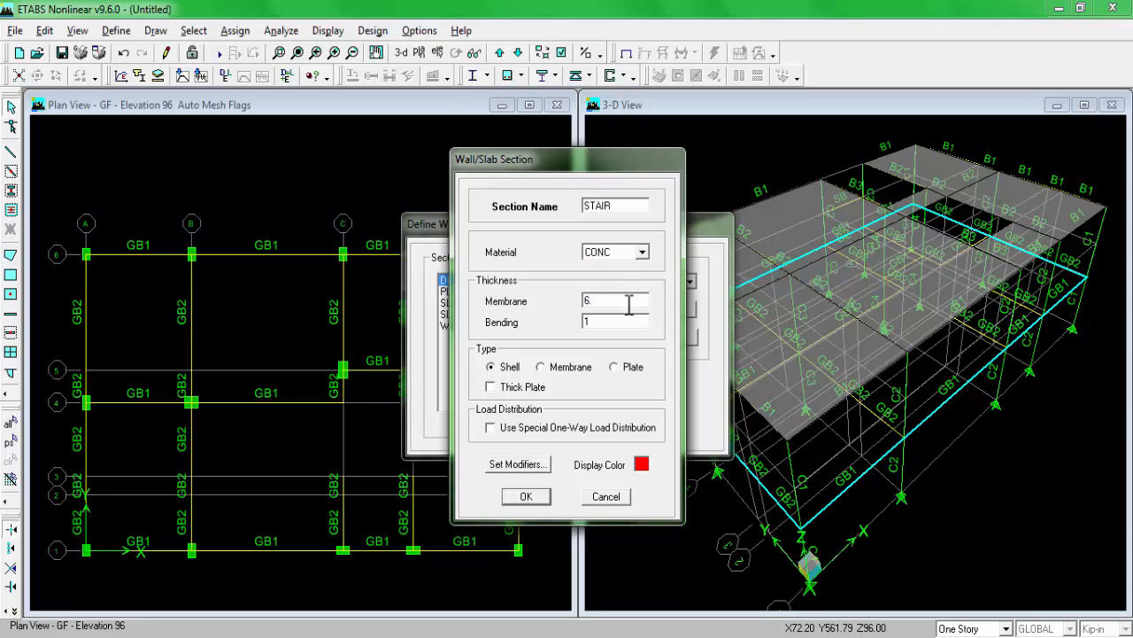
type("6.5")
double_click(627, 320)
type("6.5")
left_click(524, 497)
left_click(637, 386)
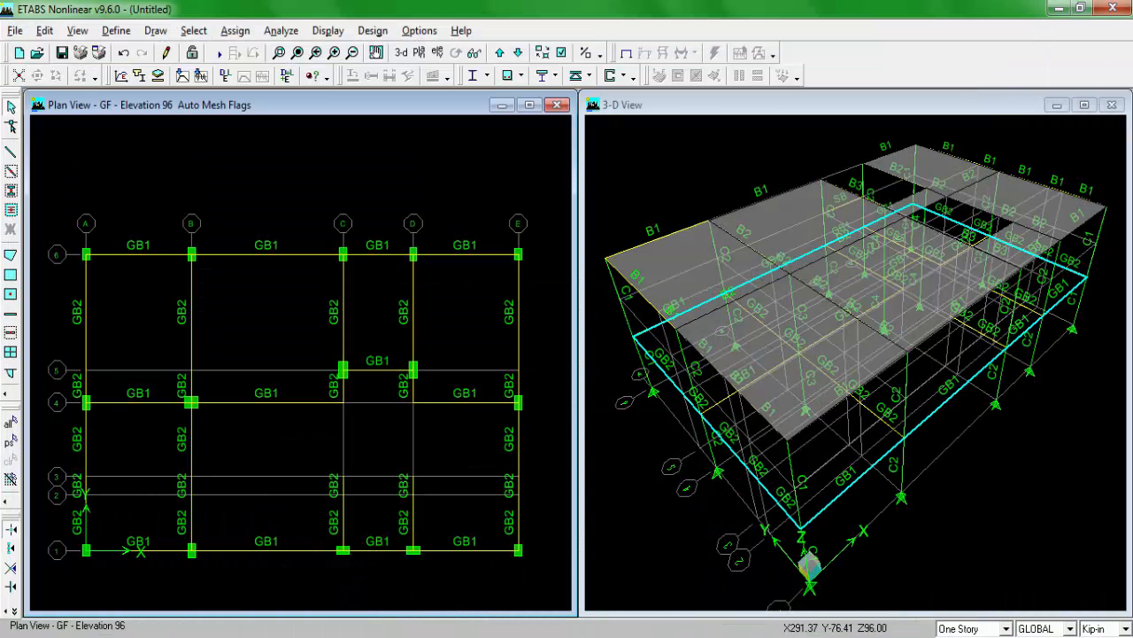
Step: Consult the PLAN drawing, return to ETABS, and open the GLOBAL grid data in Kip-ft units with grids displayed as spacing
mouse_move(330, 634)
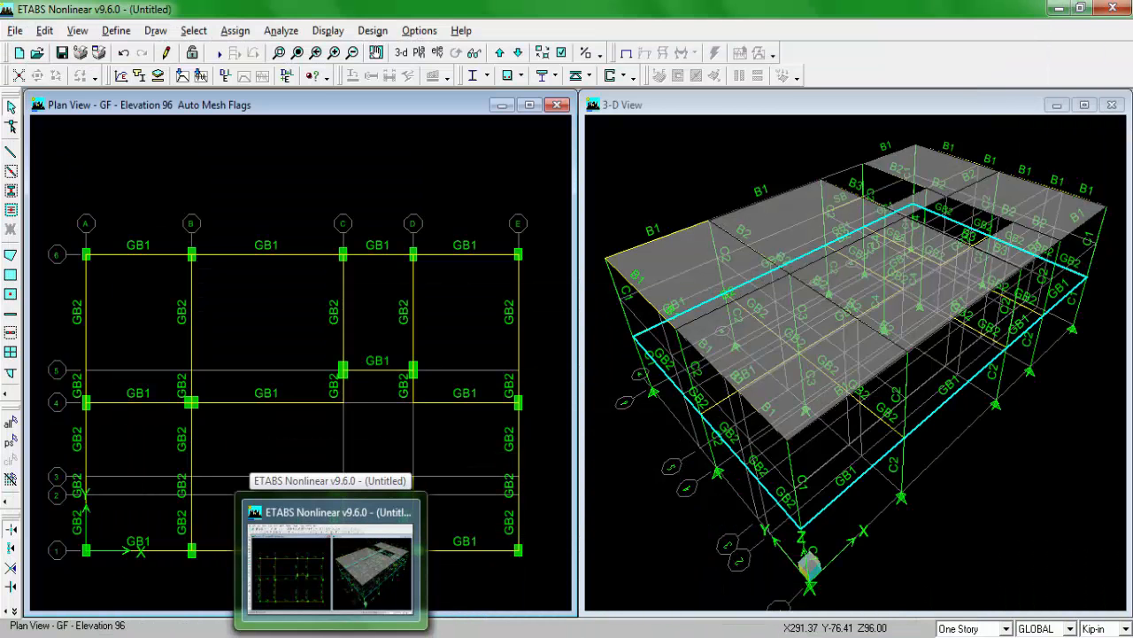
left_click(330, 562)
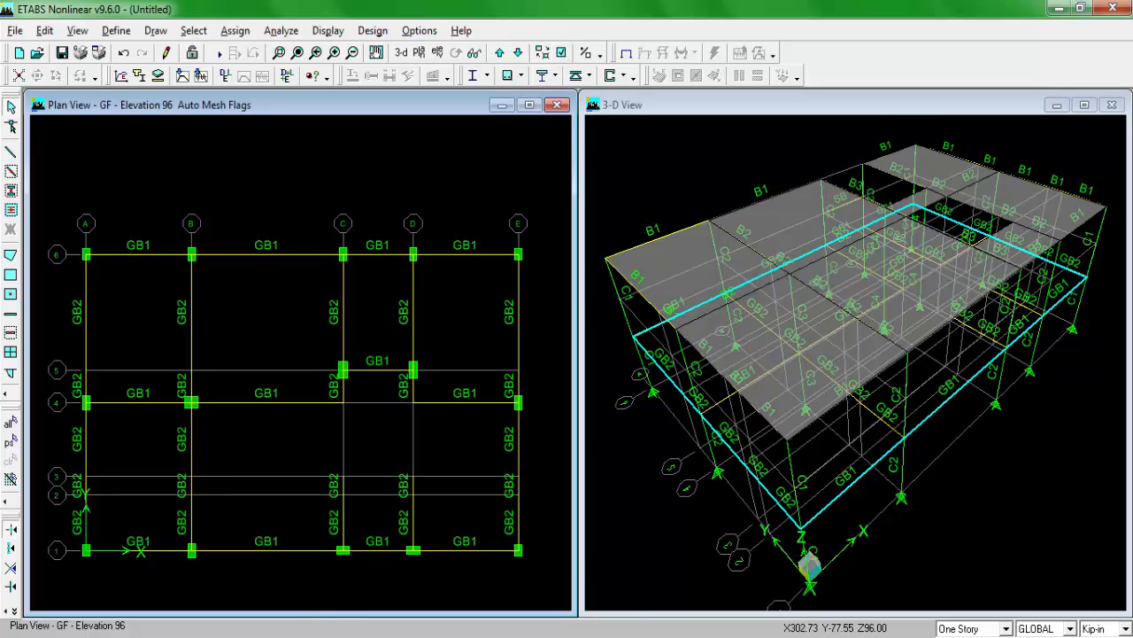
left_click(294, 636)
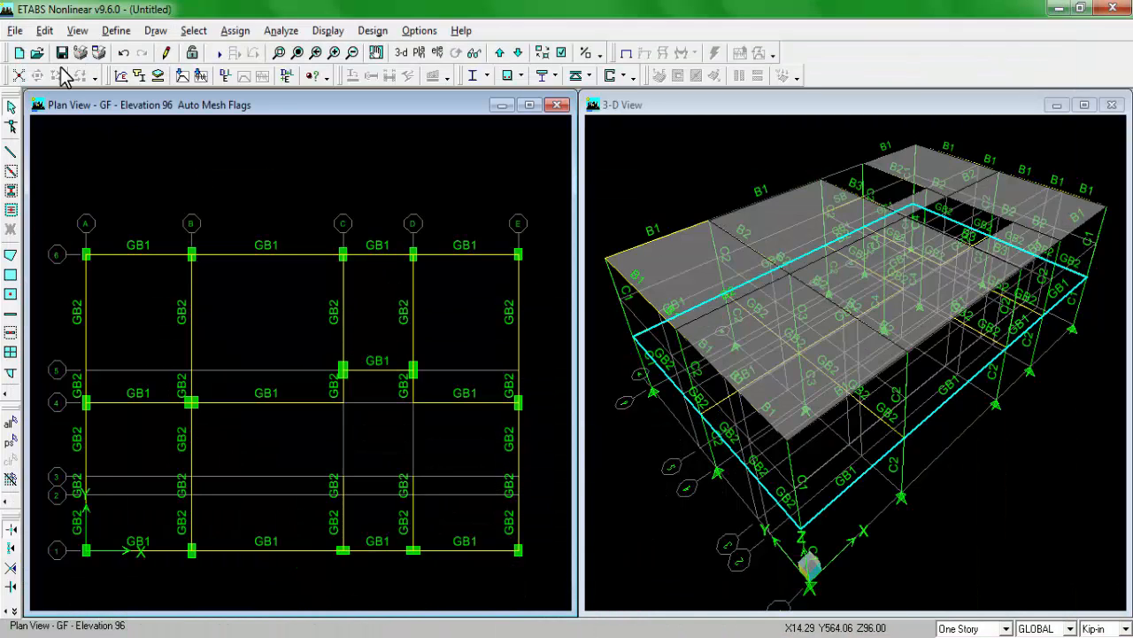
left_click(44, 31)
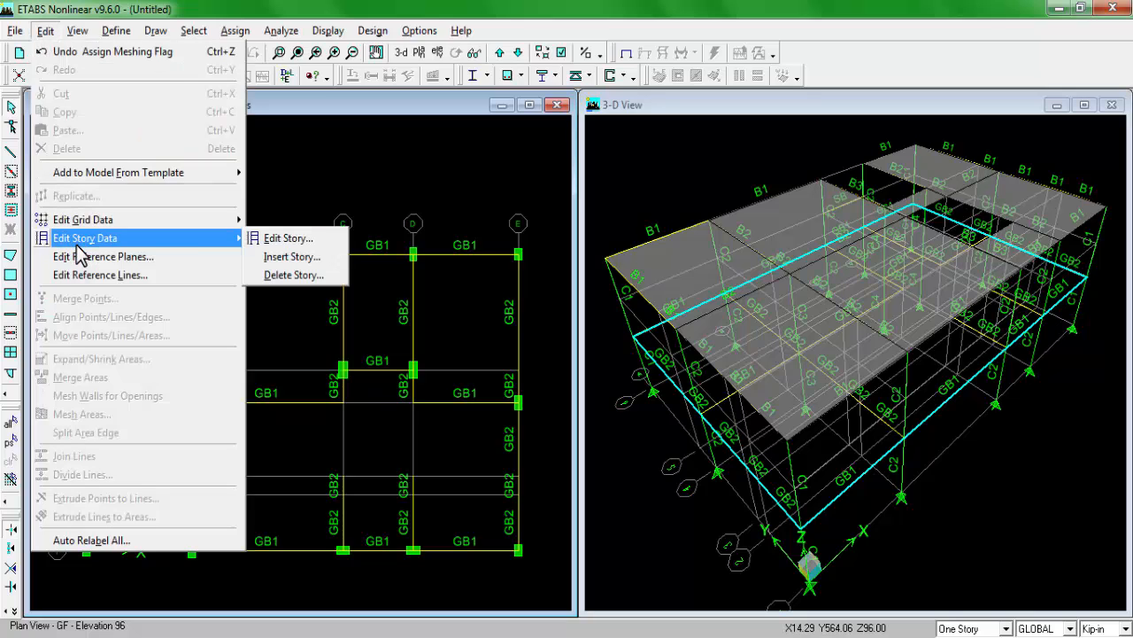
mouse_move(221, 222)
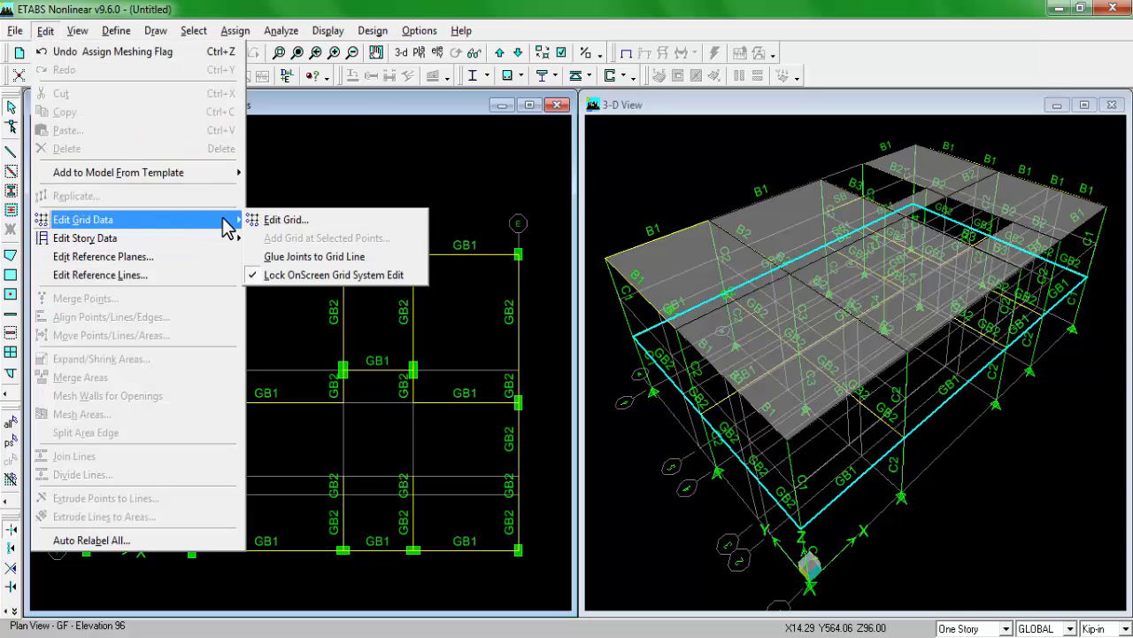
left_click(301, 223)
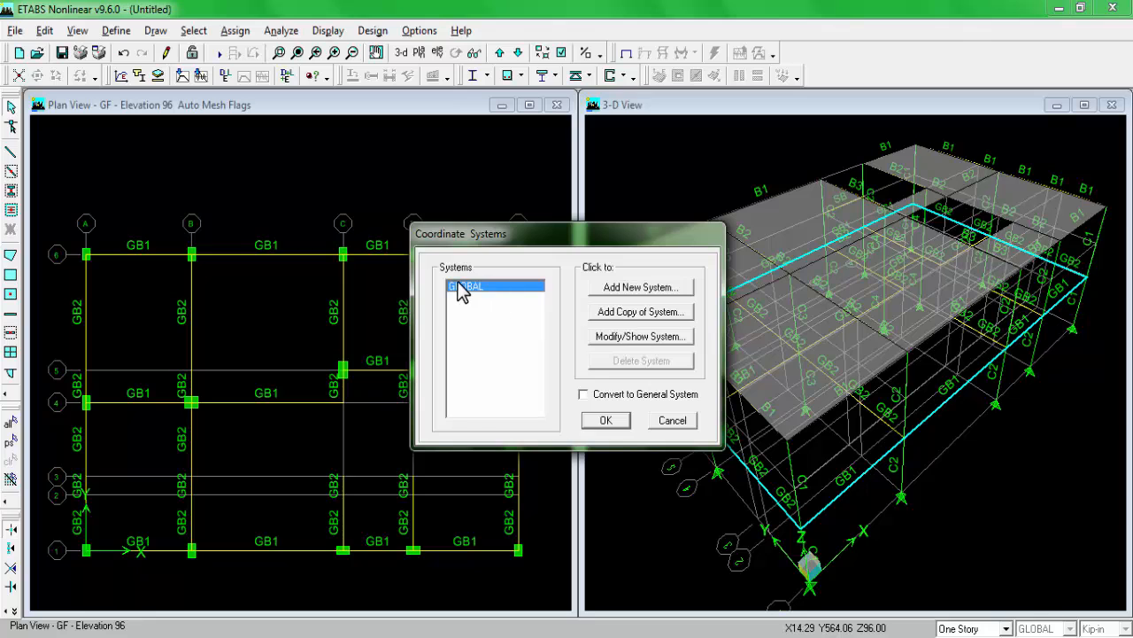
left_click(608, 340)
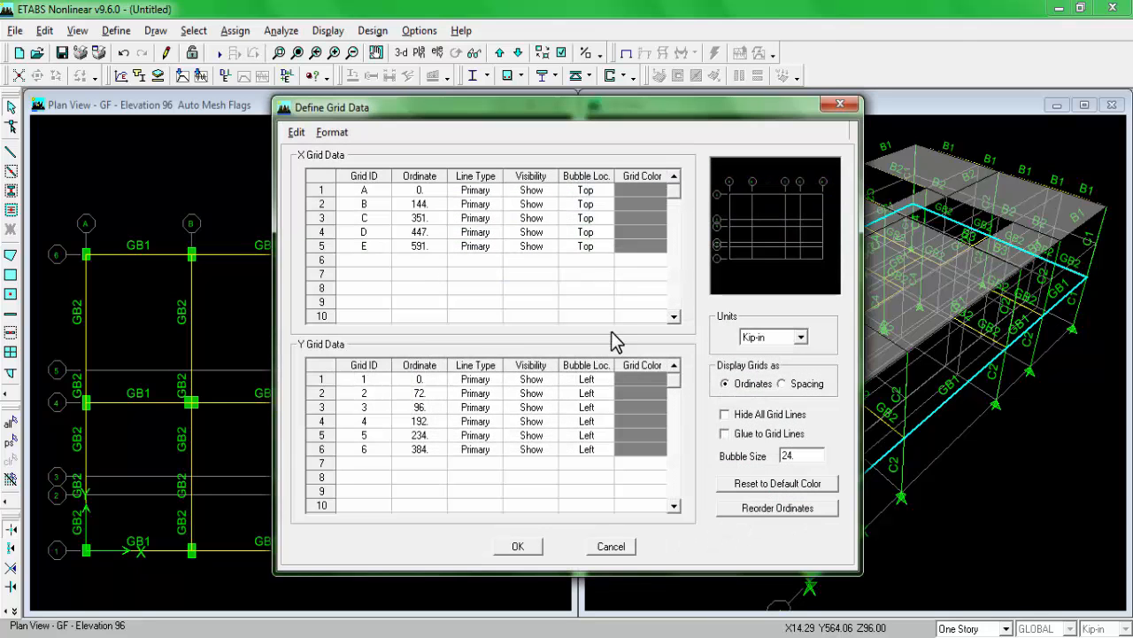
left_click(797, 337)
left_click(768, 376)
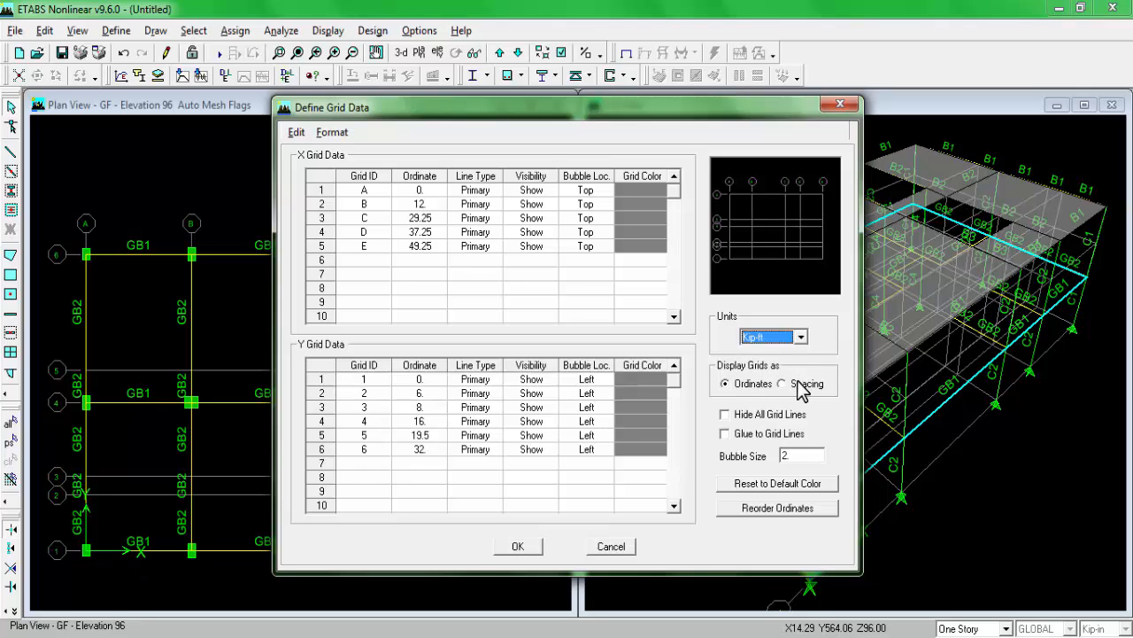
left_click(792, 383)
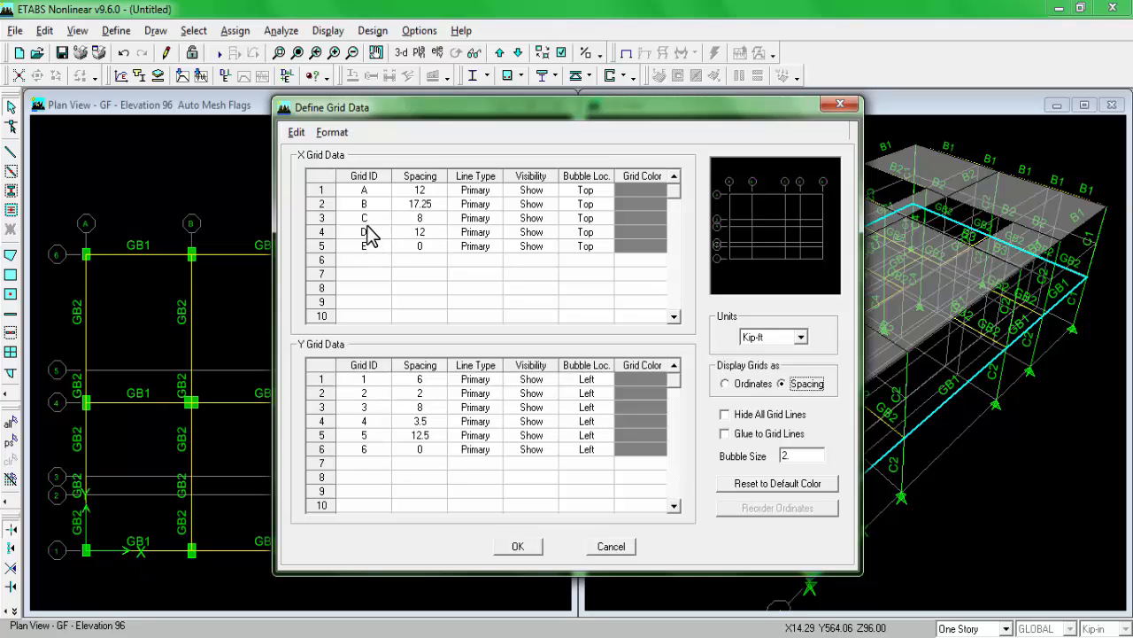
Step: Cut the X grid rows D and E and paste them one row lower to free the row after C
left_click_drag(365, 234, 602, 257)
key("ctrl+c")
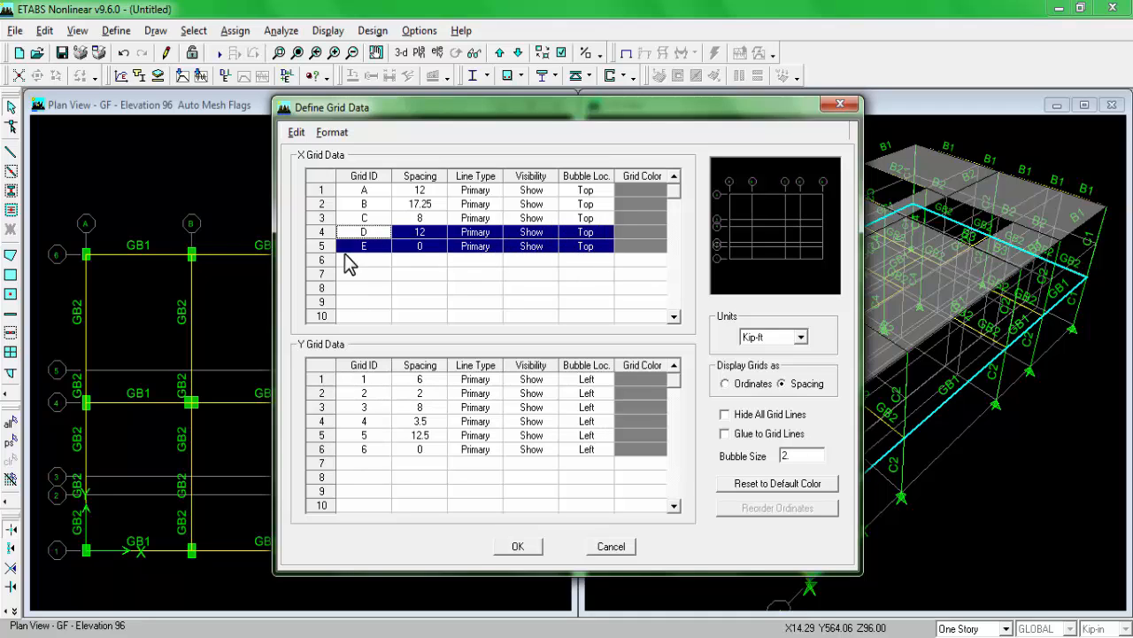
right_click(369, 235)
left_click(396, 244)
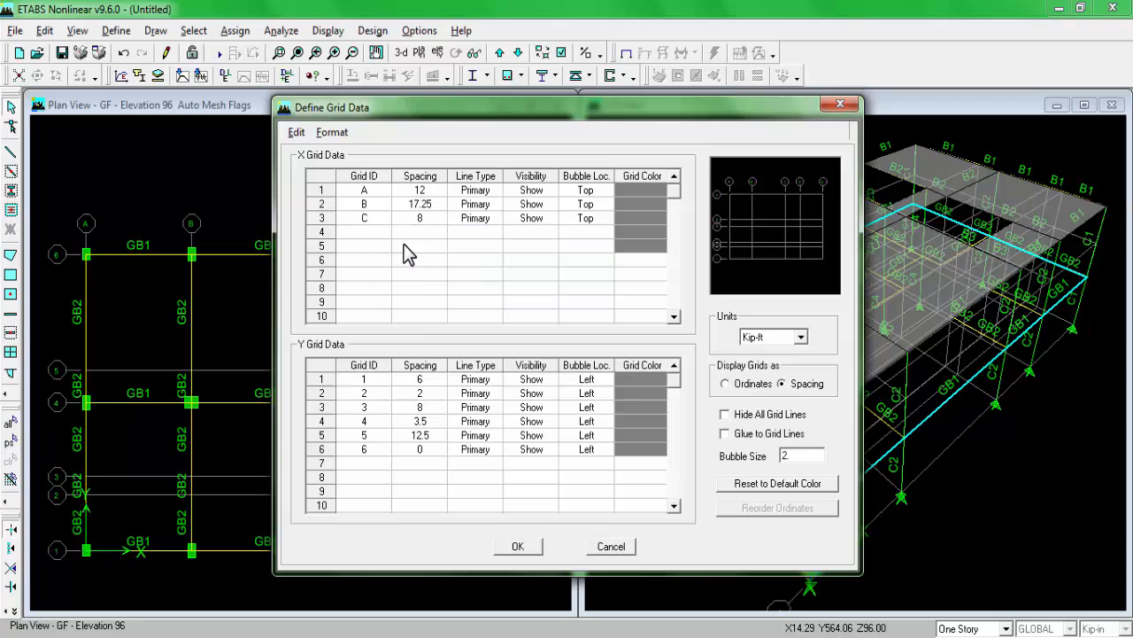
right_click(359, 245)
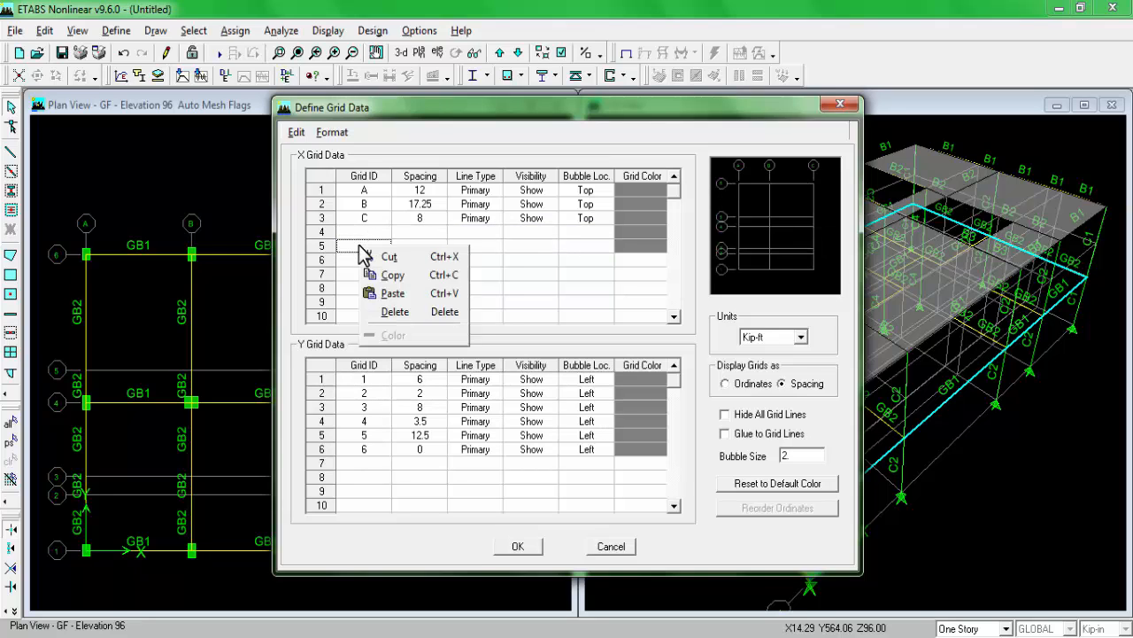
left_click(392, 293)
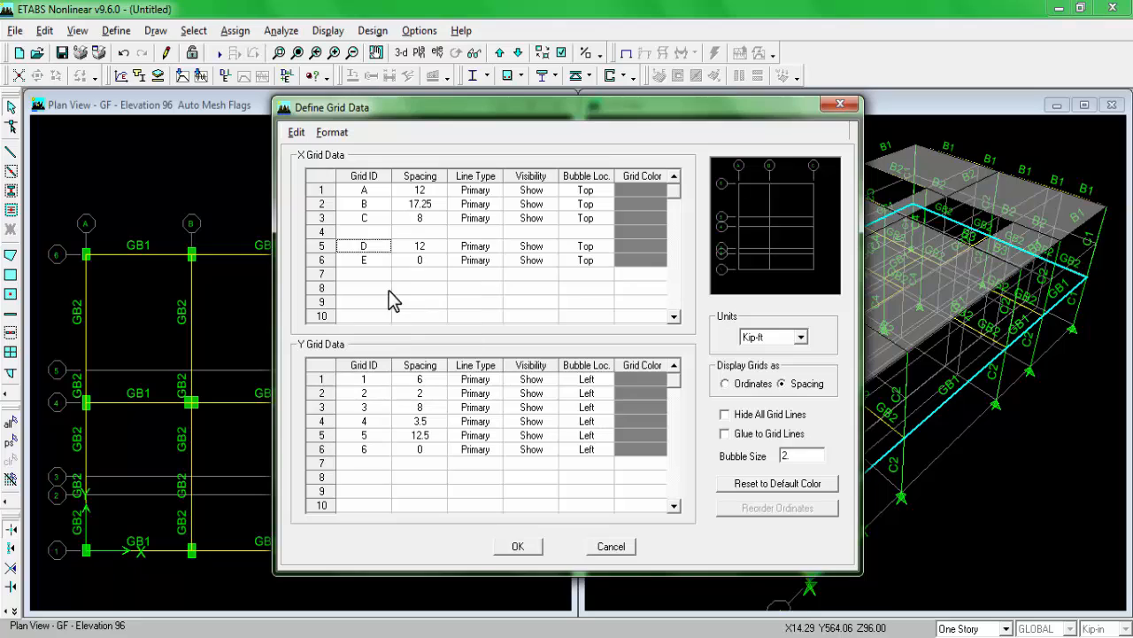
Step: Add a primary, shown X grid line S between C and D with top bubble, setting the C and S spacings to 4 ft each
left_click(367, 232)
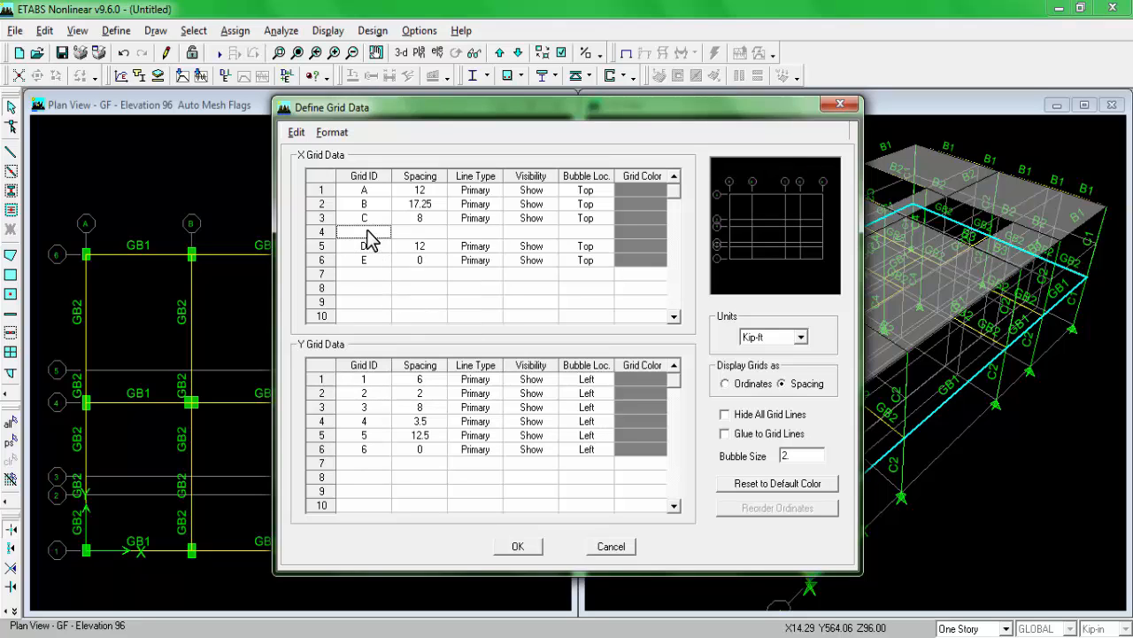
left_click(424, 220)
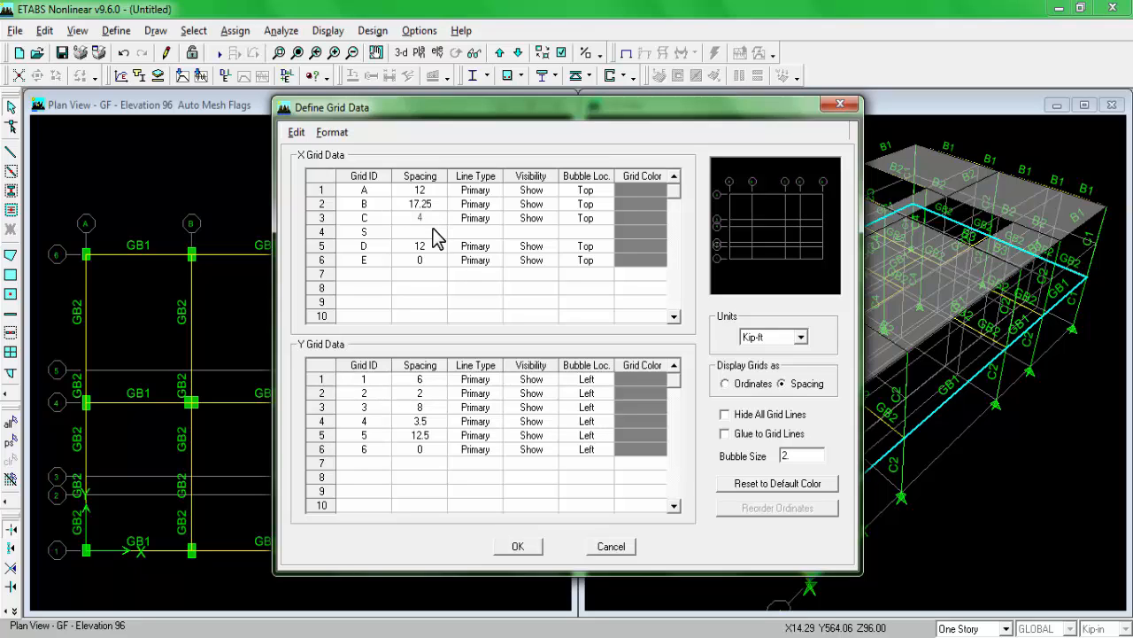
type("4")
left_click(434, 232)
type("4")
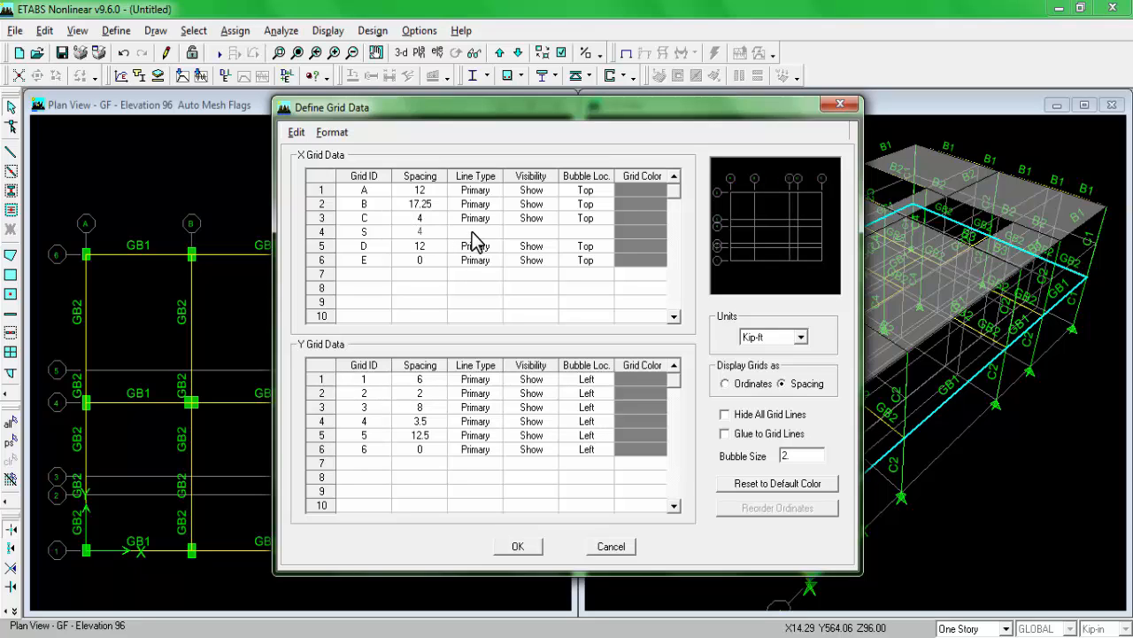
left_click(483, 234)
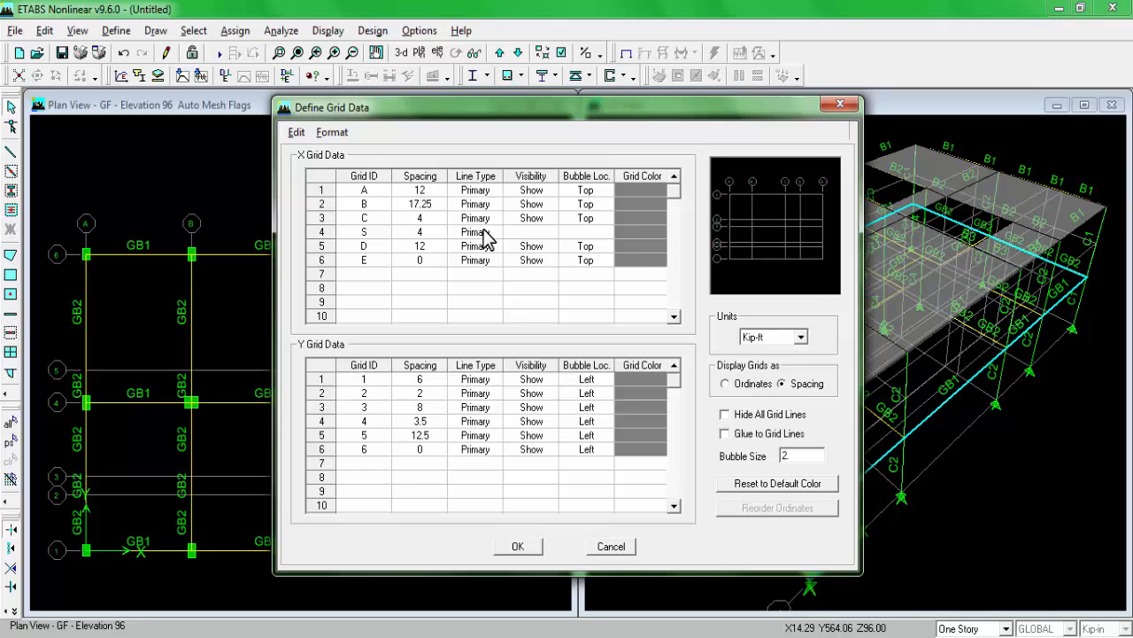
left_click(542, 232)
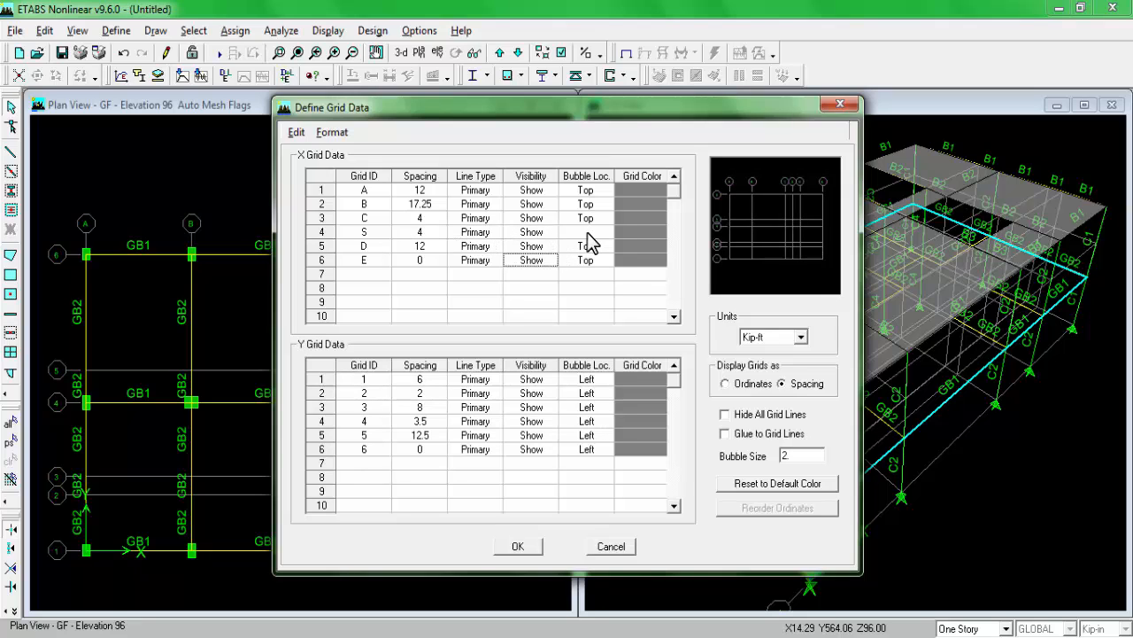
left_click(586, 234)
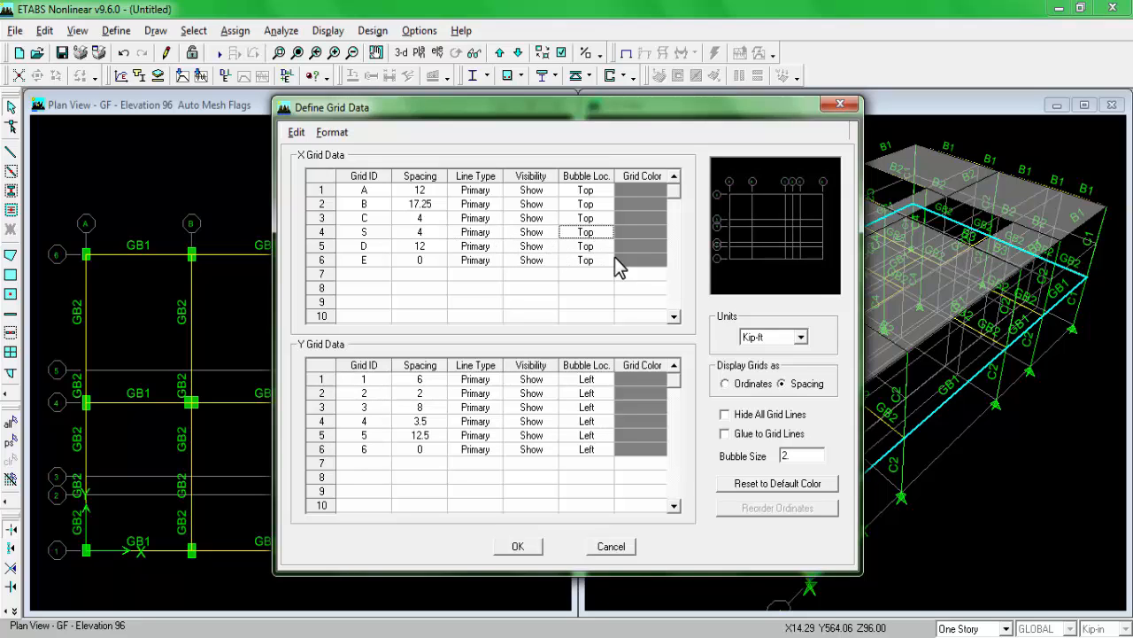
left_click(522, 549)
left_click(620, 422)
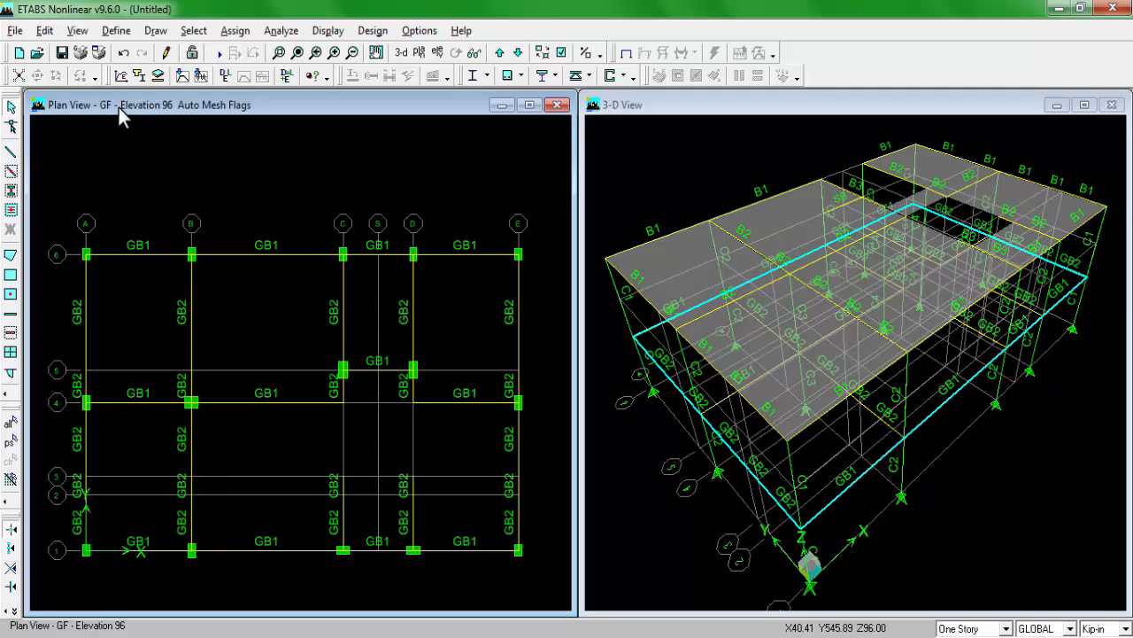
Step: Draw a sloped STAIR area between grids C and S, from line 5 at GF up to line 6 at REFPL1
left_click(10, 257)
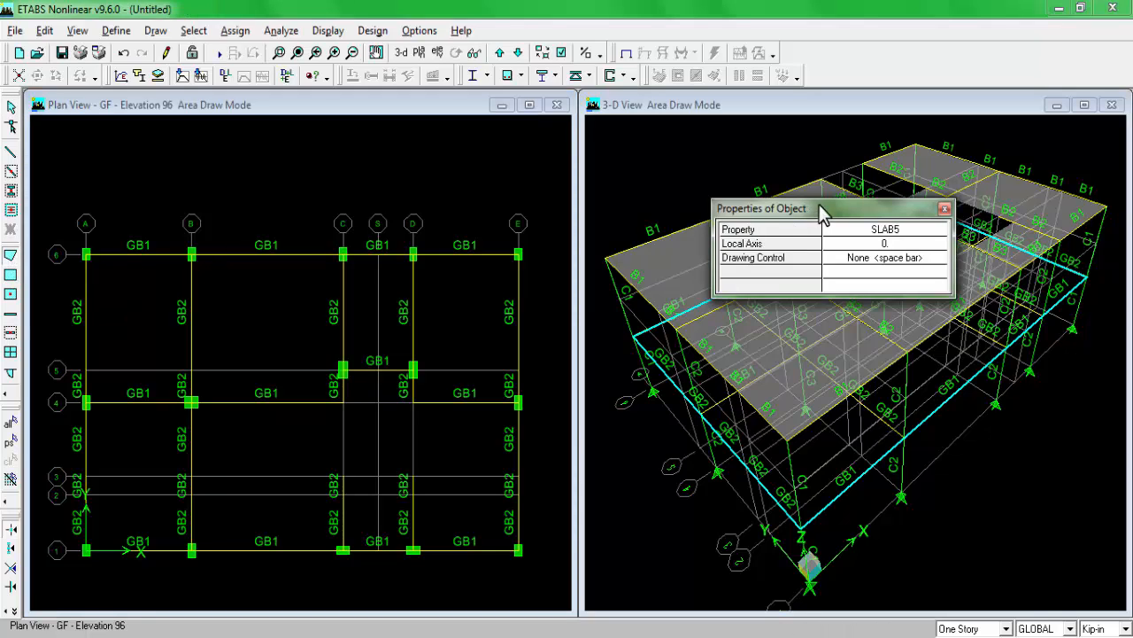
left_click(882, 232)
left_click(883, 234)
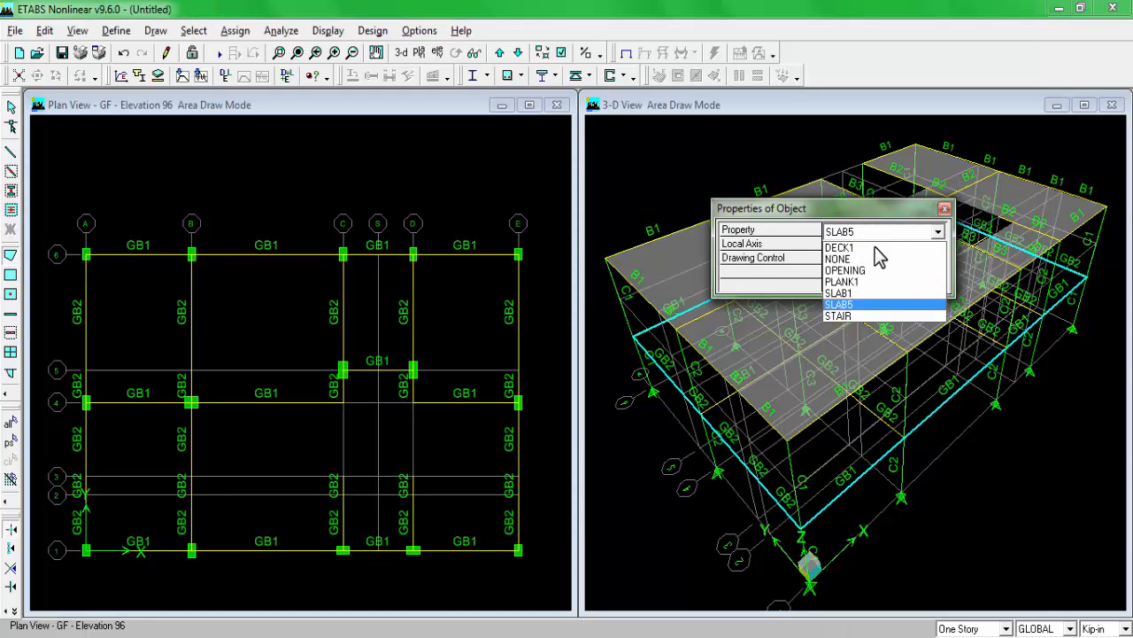
left_click(866, 317)
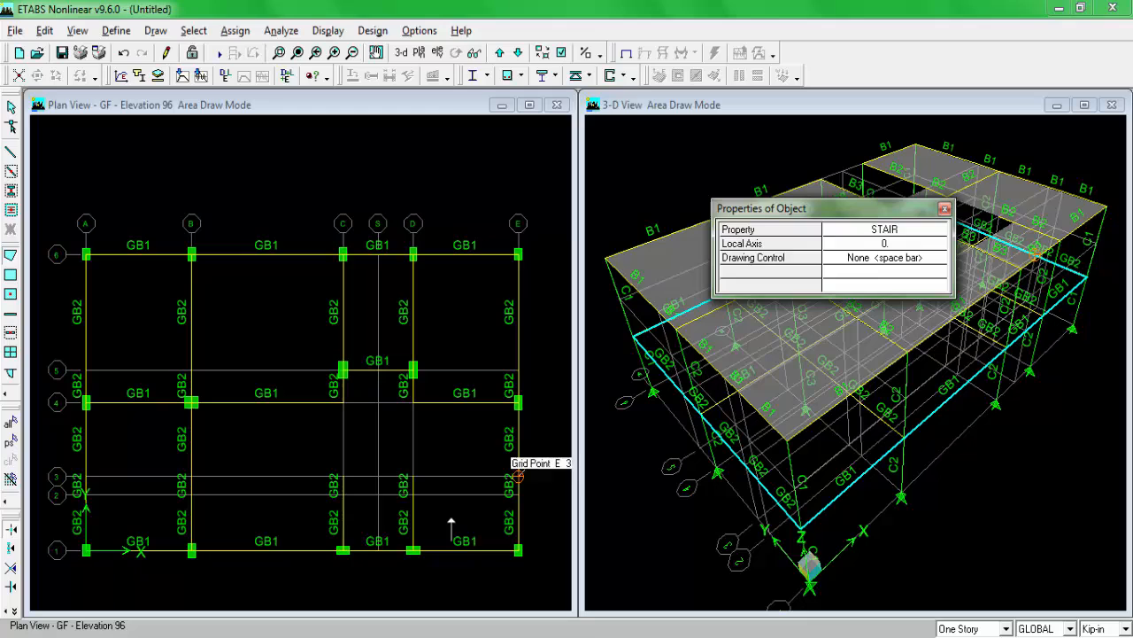
left_click(377, 369)
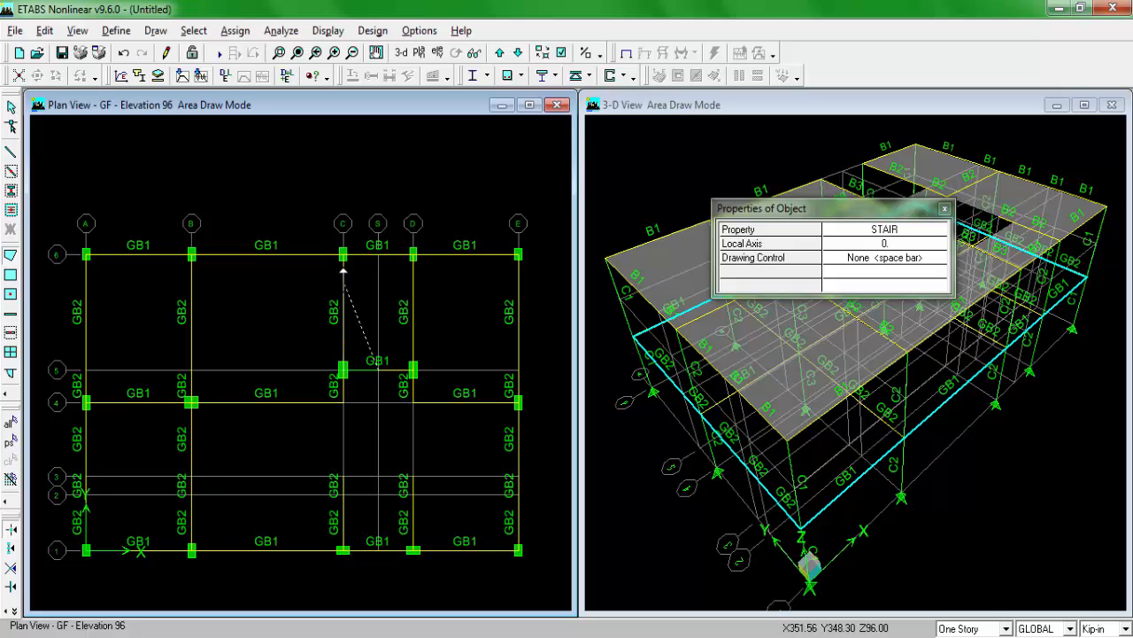
left_click(499, 53)
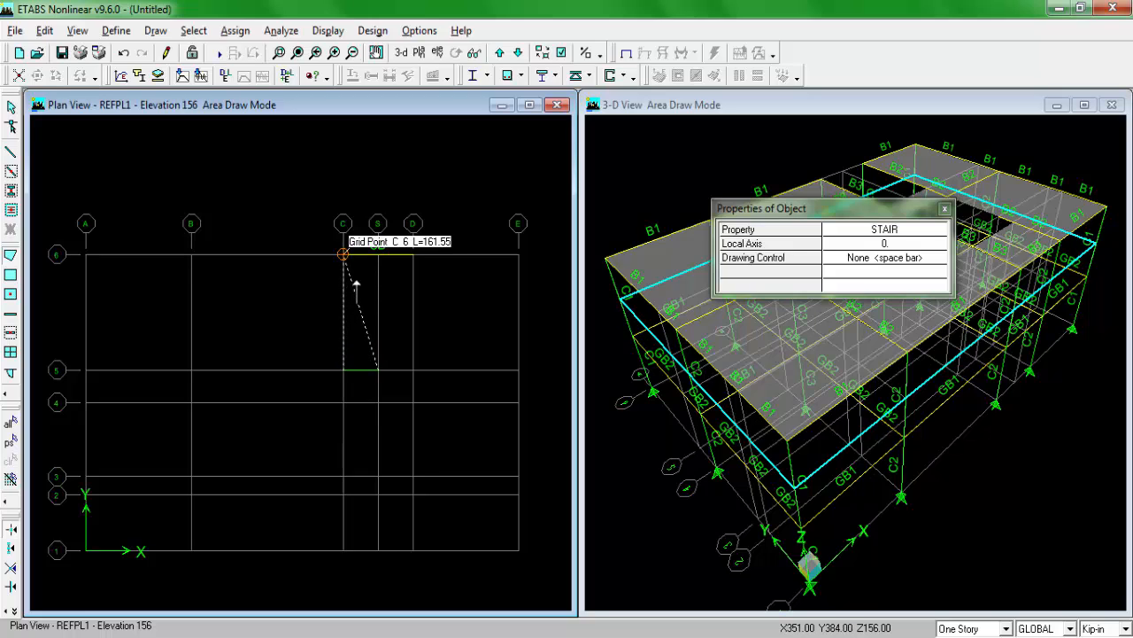
left_click(368, 358)
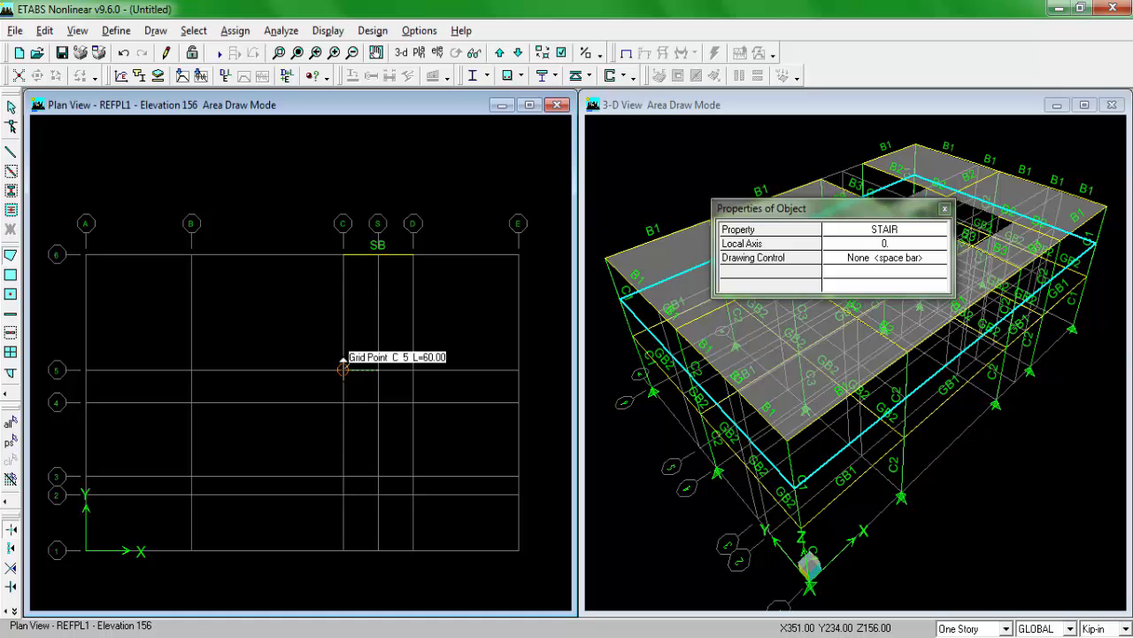
left_click(343, 368)
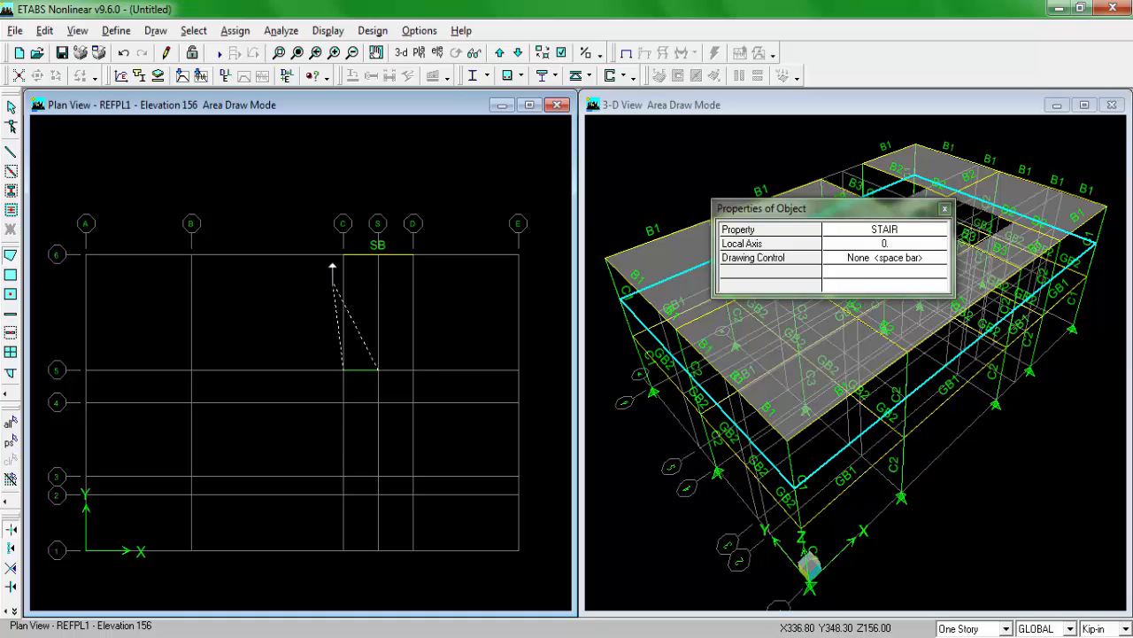
left_click(344, 255)
left_click(378, 255)
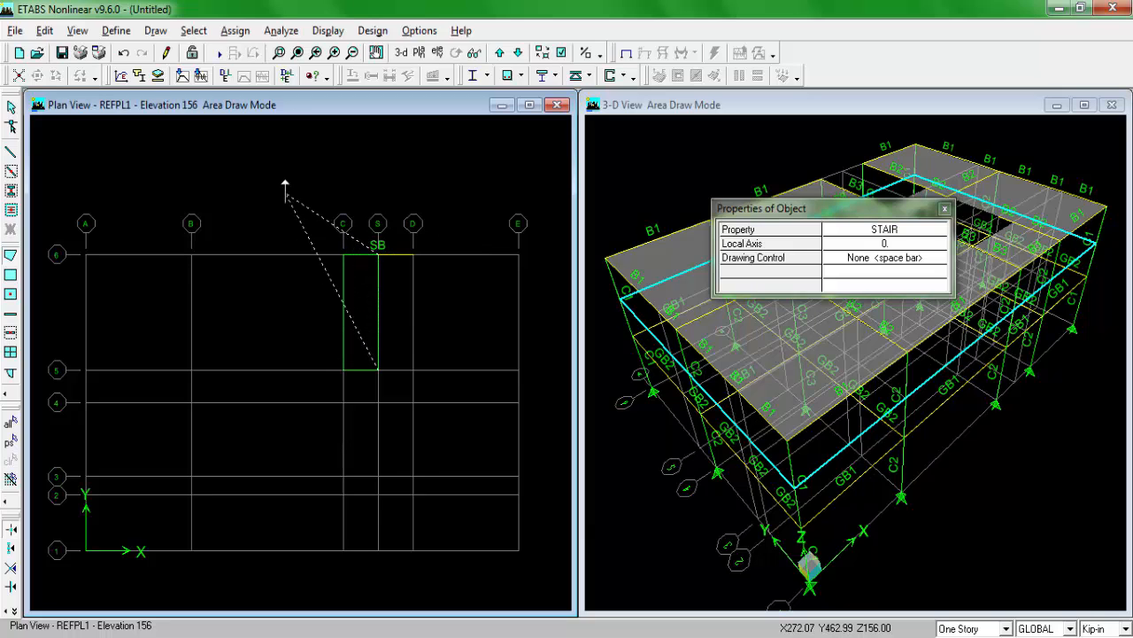
key("Return")
key("Escape")
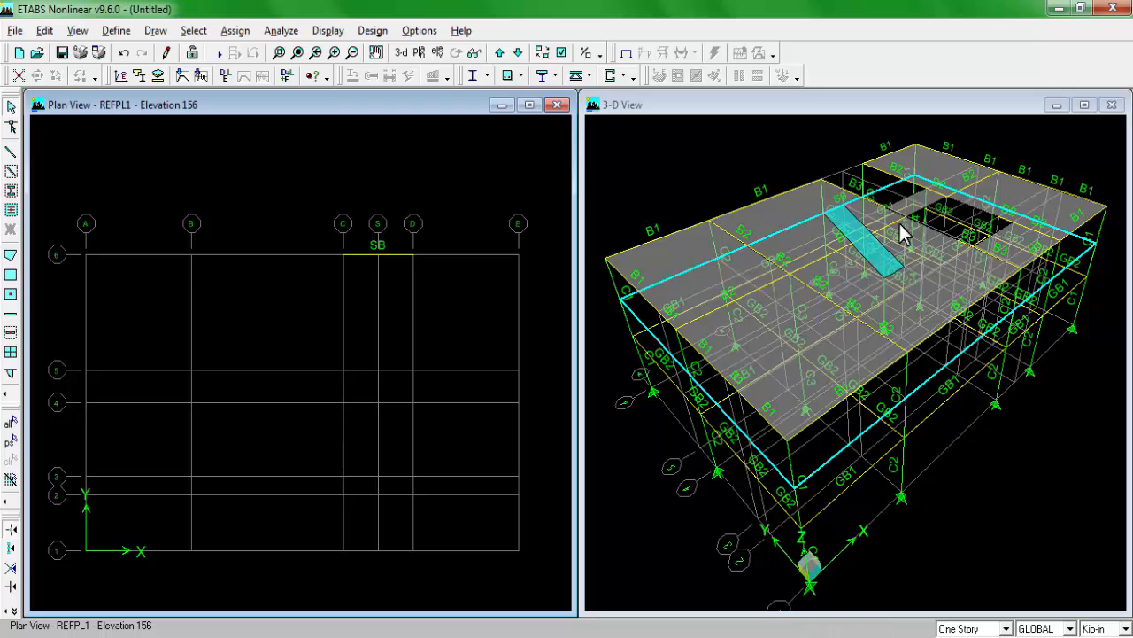
Step: Examine the lower stair flight in 3-D from several angles and restore the default 3-D view
left_click(842, 111)
left_click_drag(832, 259, 890, 288)
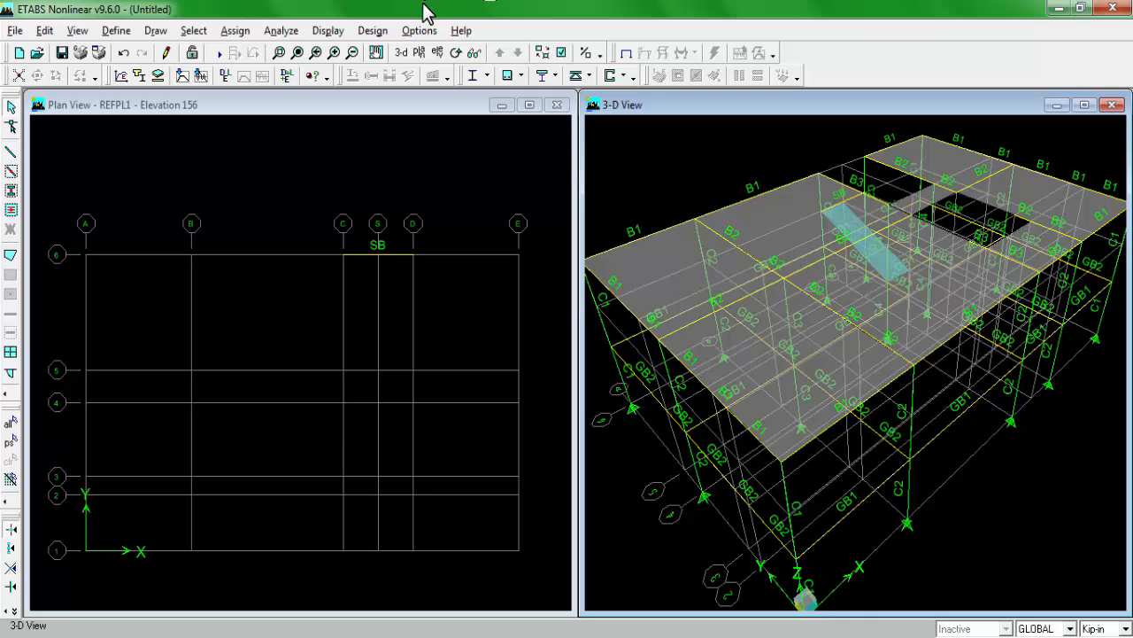
left_click(459, 53)
left_click_drag(681, 385, 886, 306)
left_click_drag(810, 341, 794, 317)
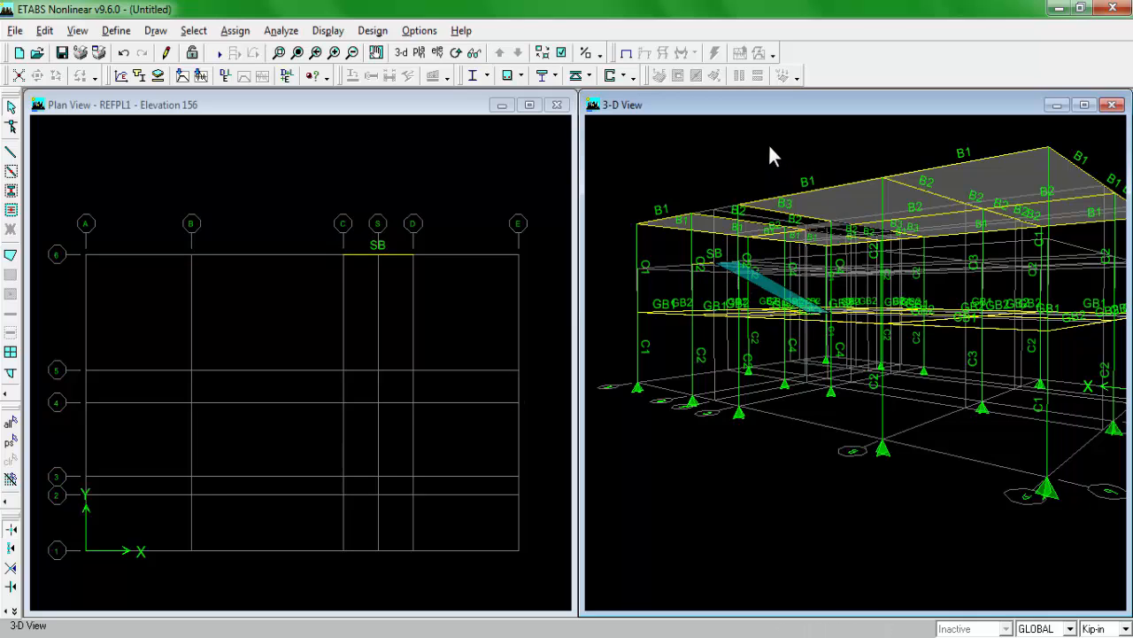
left_click(402, 52)
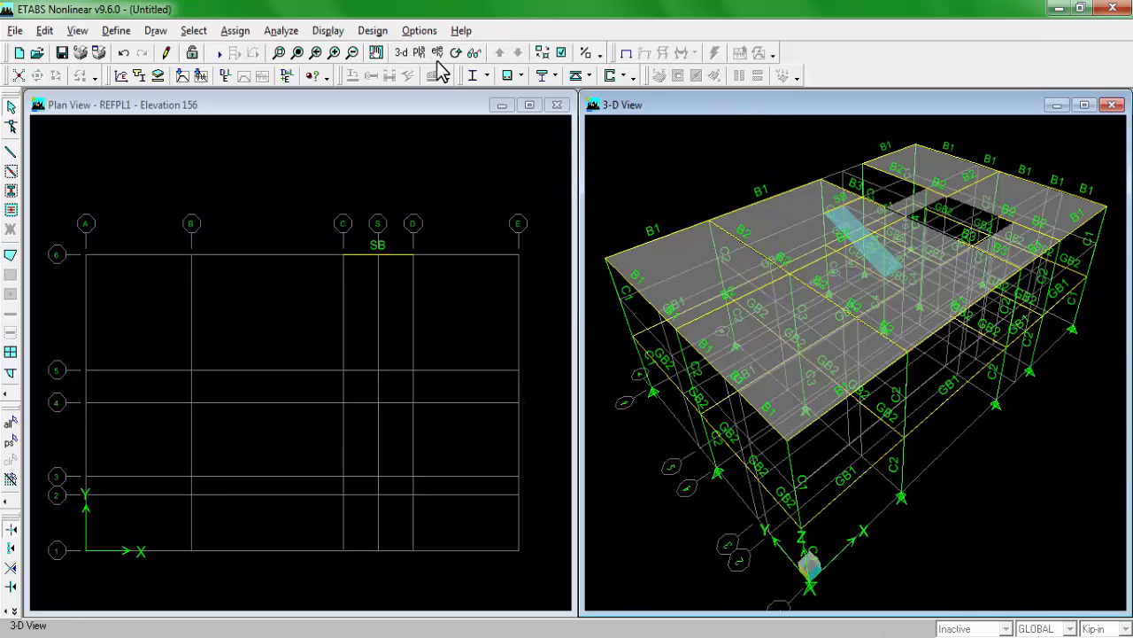
Step: Draw a sloped STAIR area between grids S and D, from line 6 at REFPL1 up to line 5 at S1
left_click(390, 103)
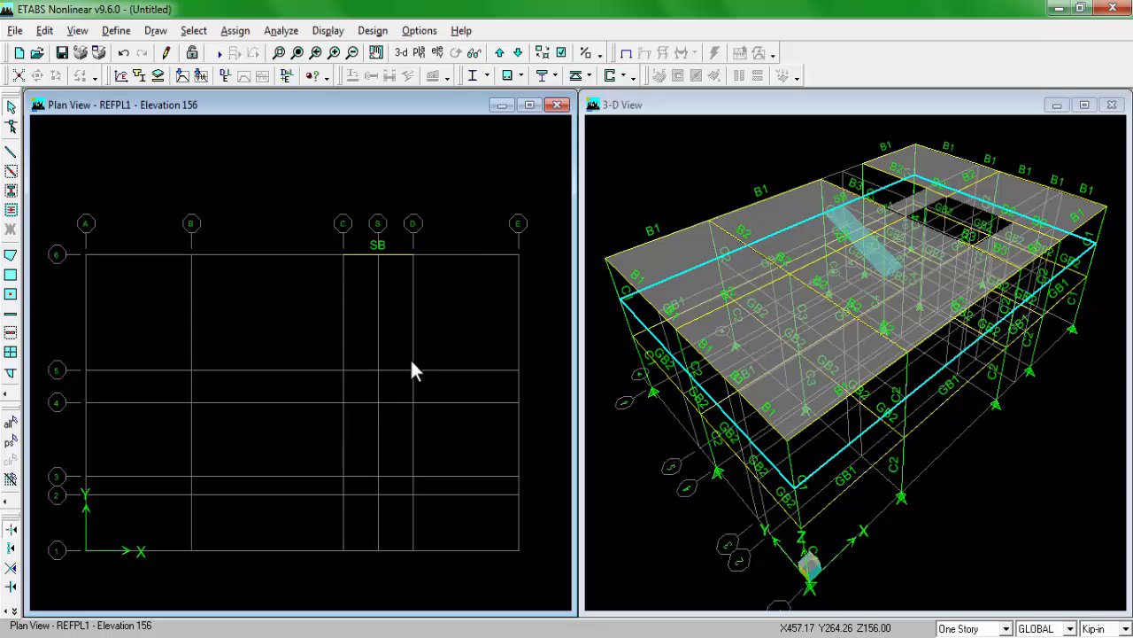
left_click(10, 256)
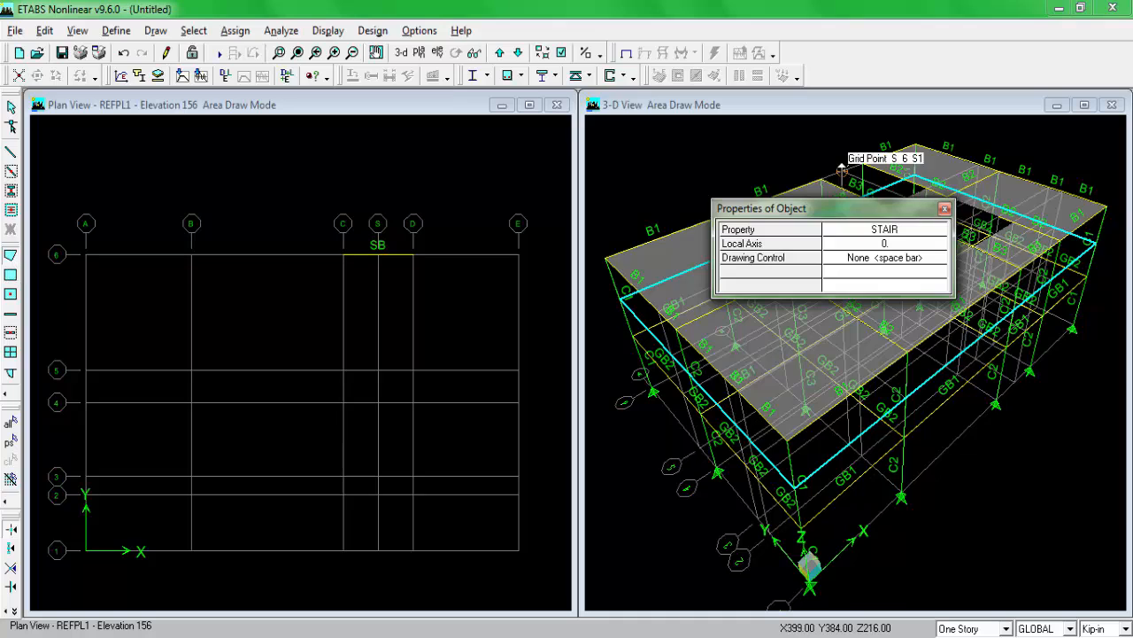
left_click(920, 230)
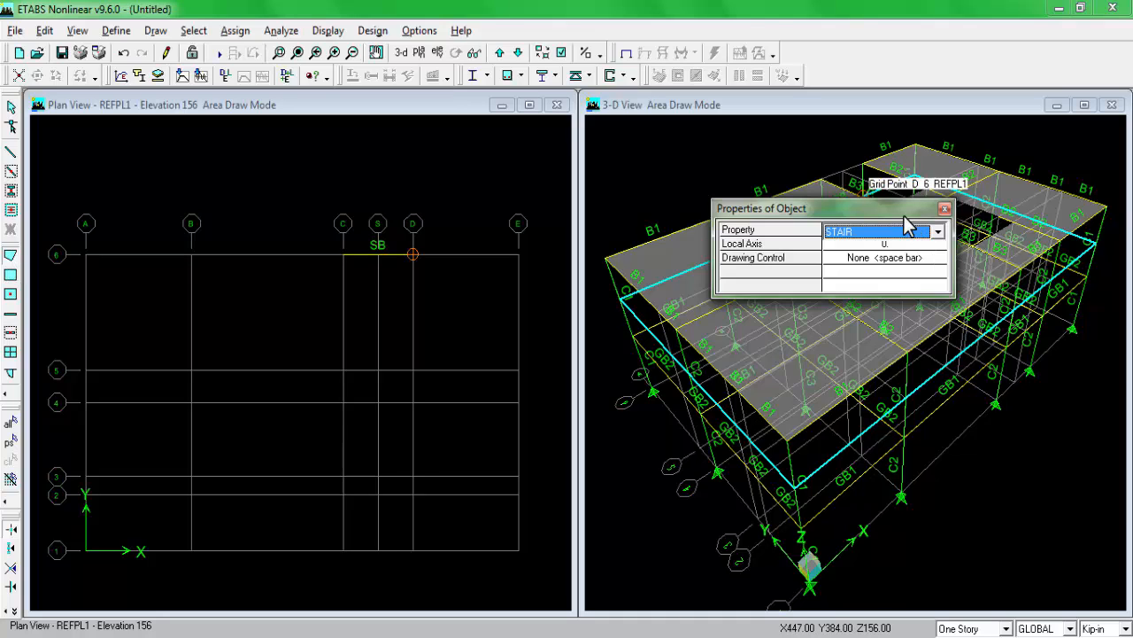
left_click(378, 253)
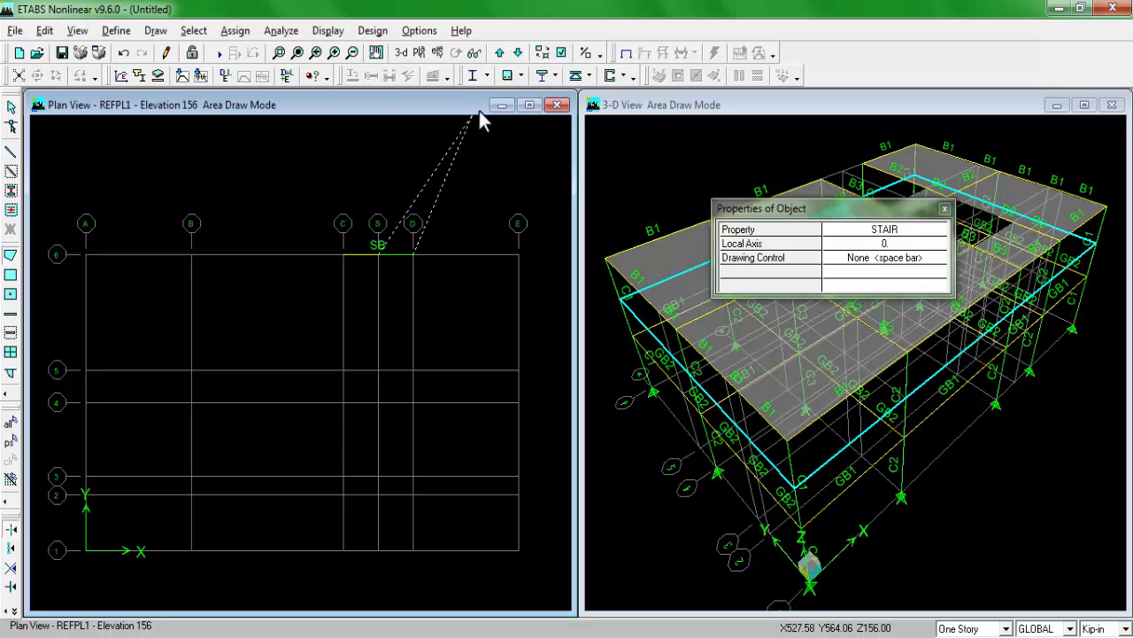
left_click(500, 52)
left_click(410, 259)
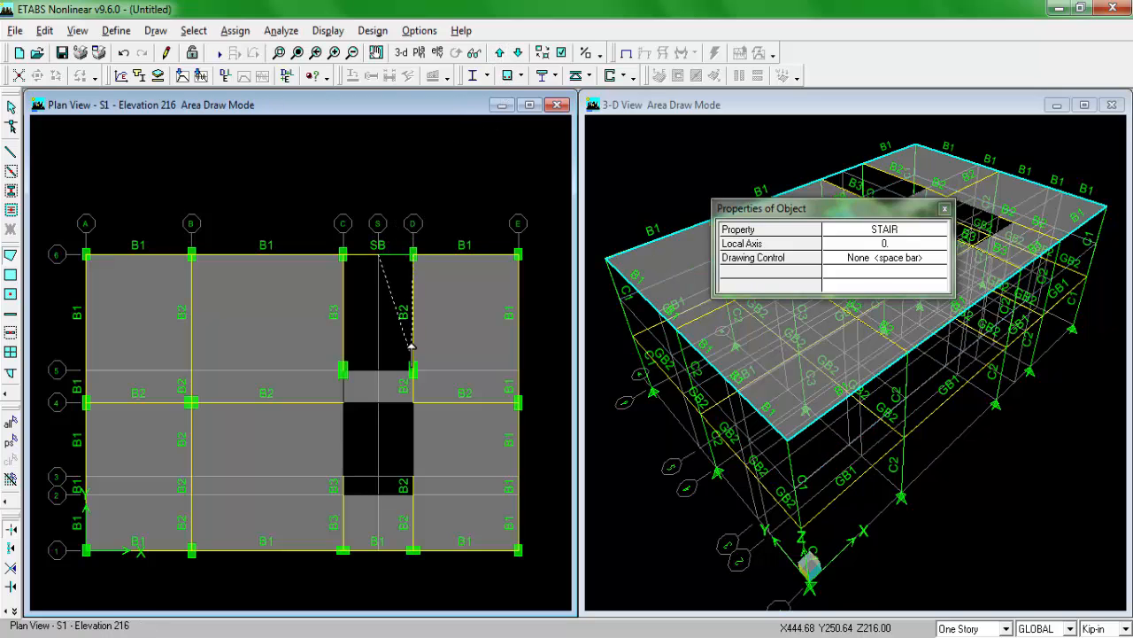
left_click(413, 364)
left_click(381, 359)
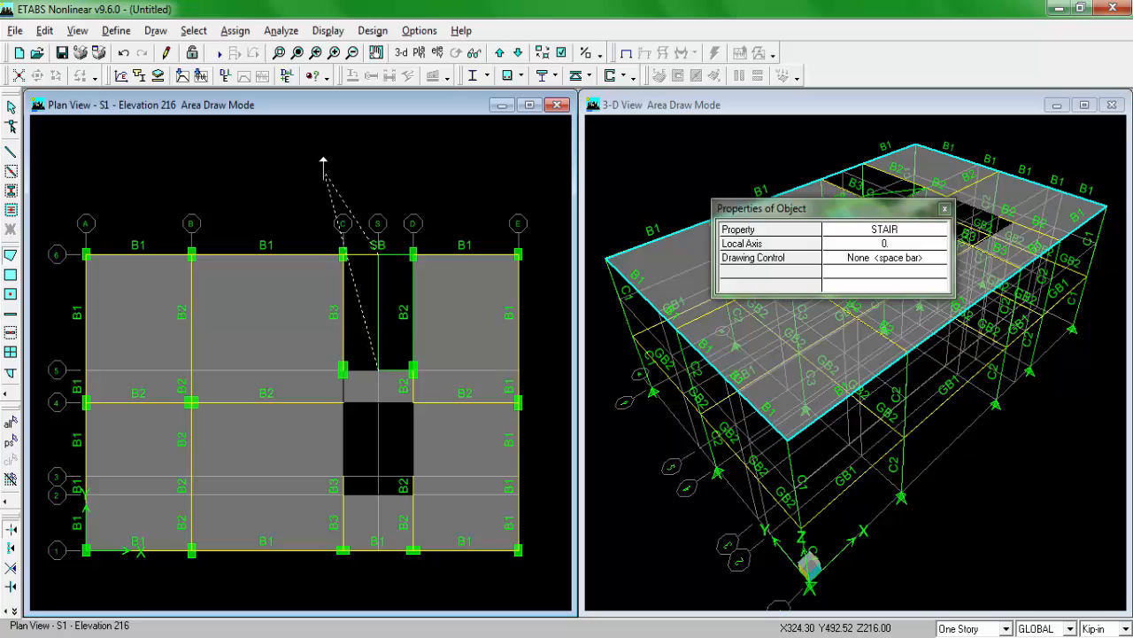
key("Return")
key("Escape")
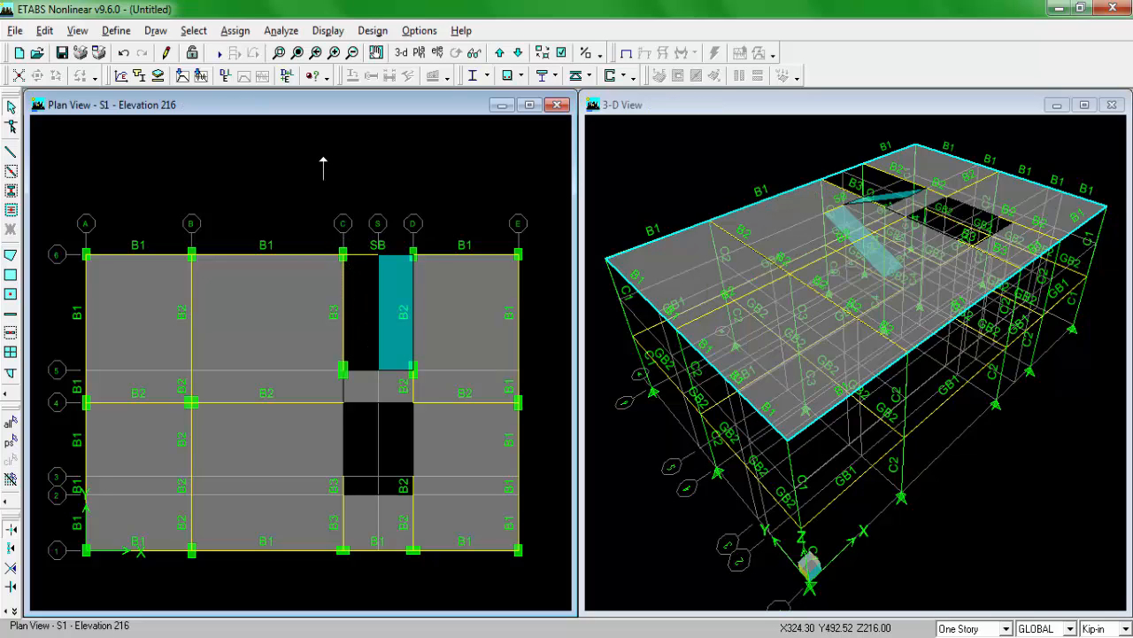
Step: Examine how both stair flights connect in 3-D from a low and a high angle, returning to the default view
left_click(770, 104)
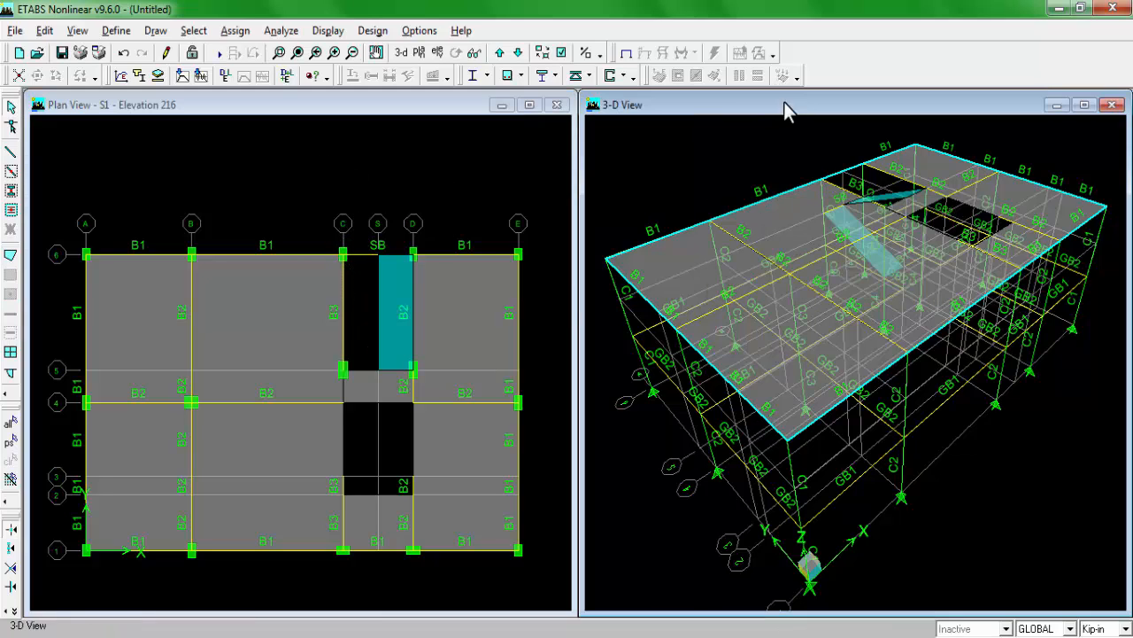
left_click(455, 53)
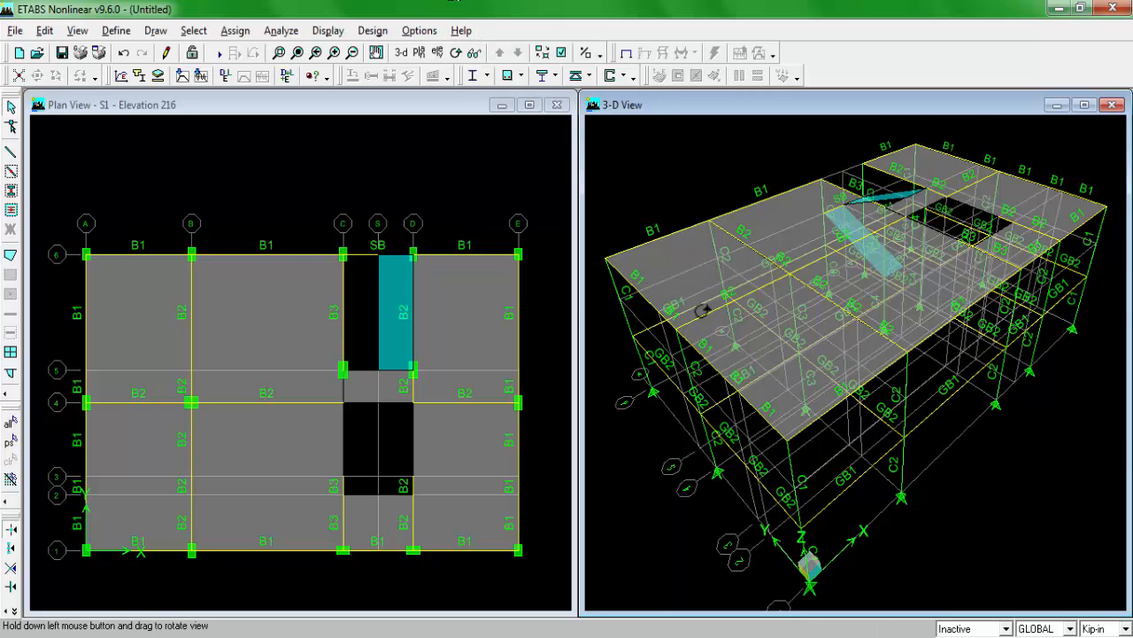
left_click_drag(702, 309, 736, 289)
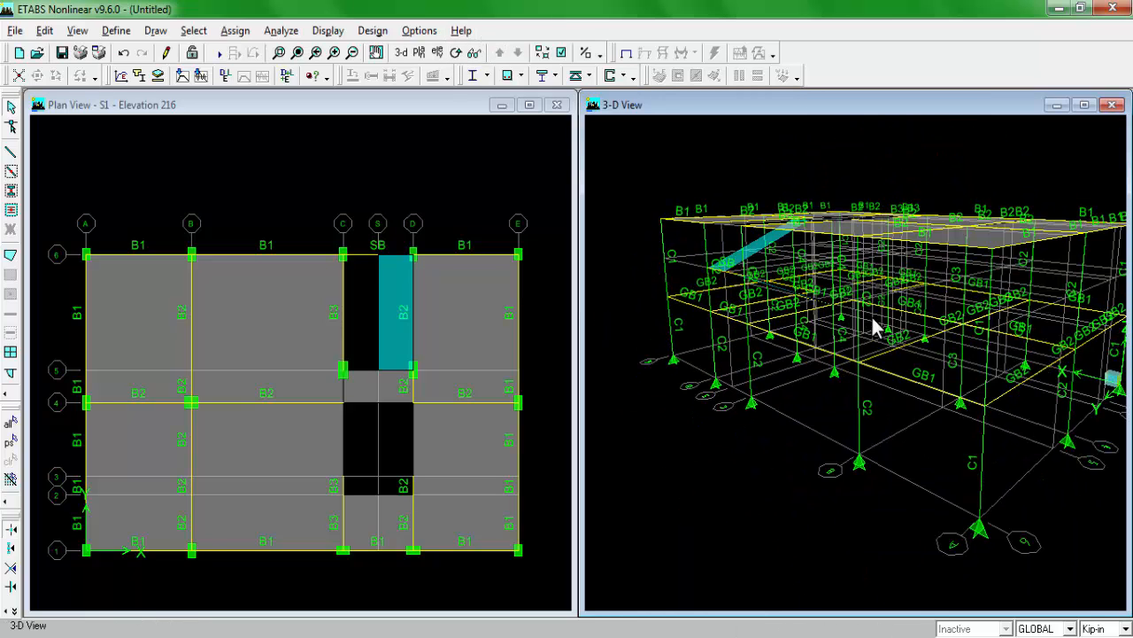
left_click(455, 53)
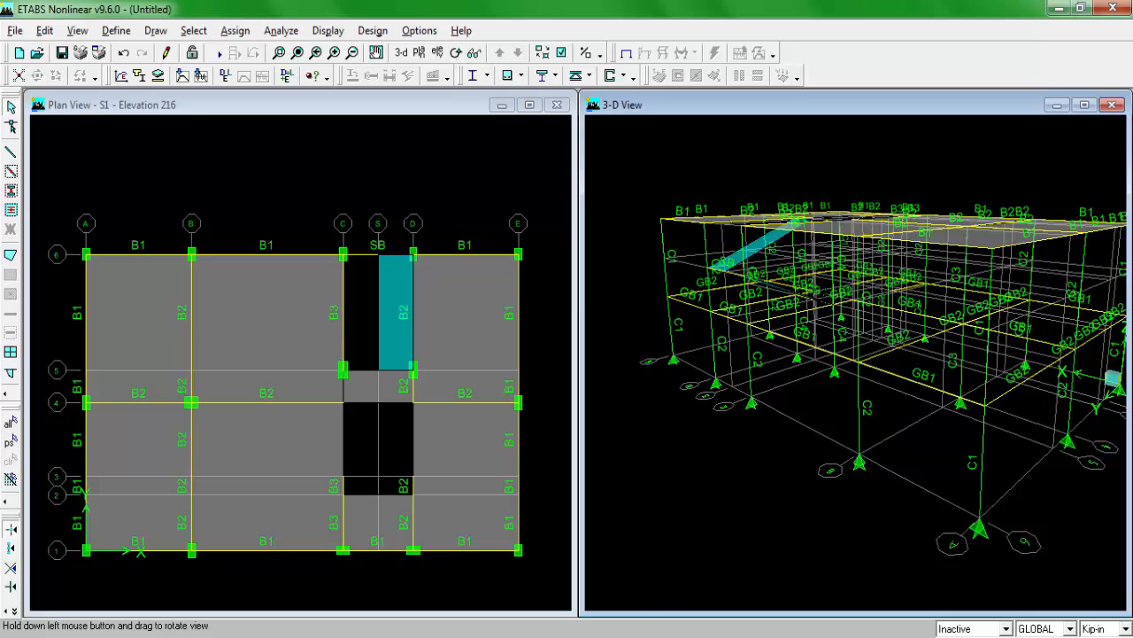
left_click_drag(819, 328, 827, 393)
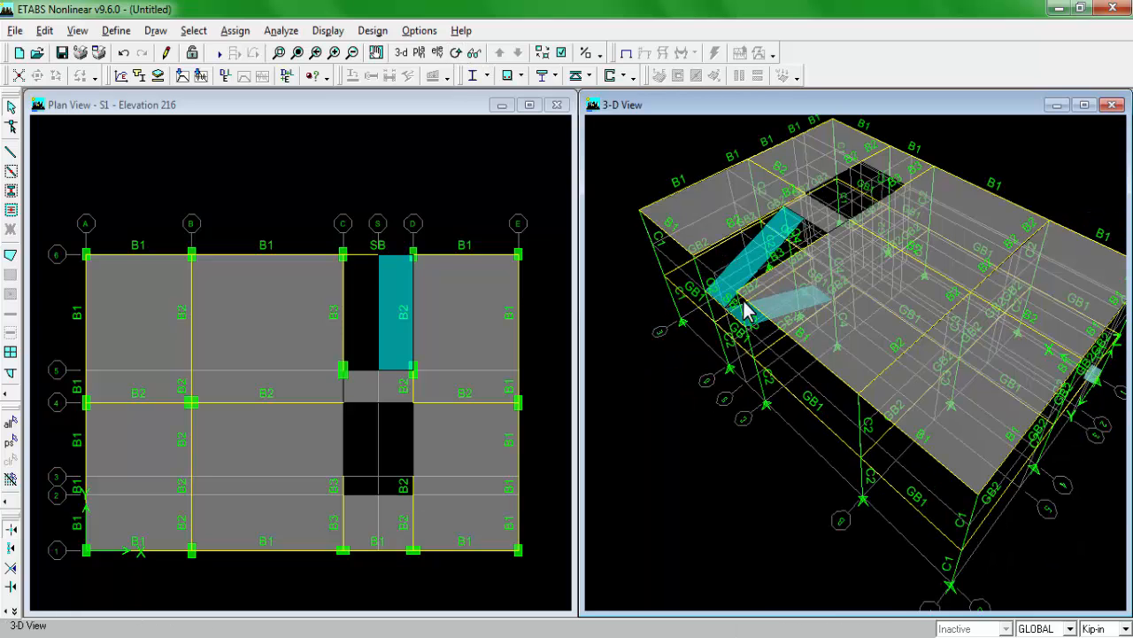
left_click(401, 53)
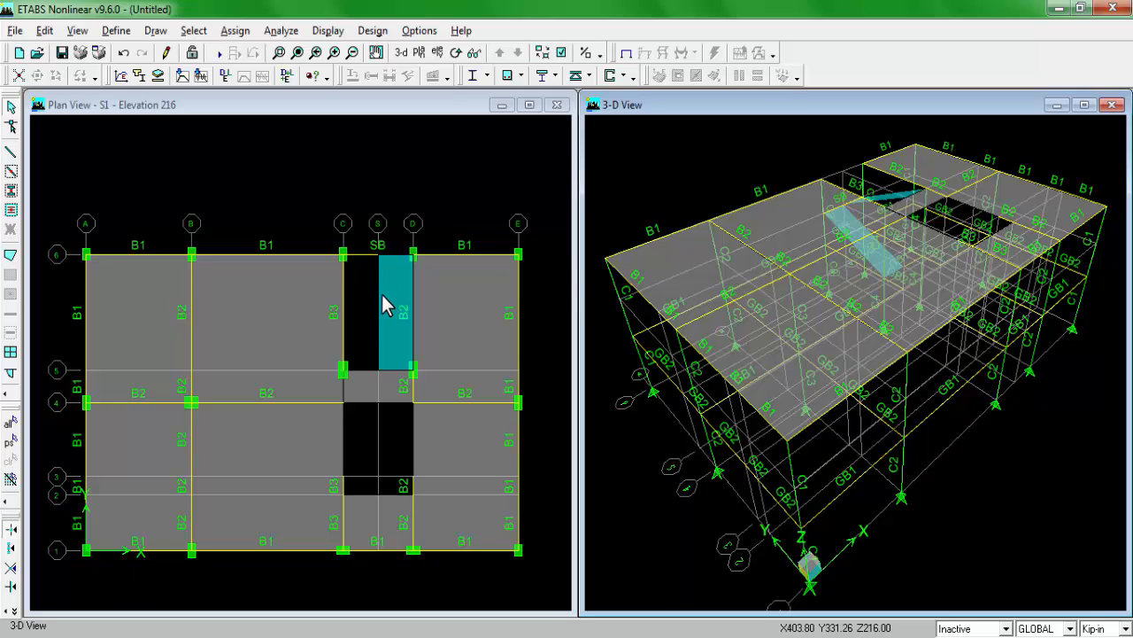
Step: Select all areas with the STAIR section and assign a 20 lb-ft gravity uniform surface load for case FF, replacing existing loads
left_click(332, 101)
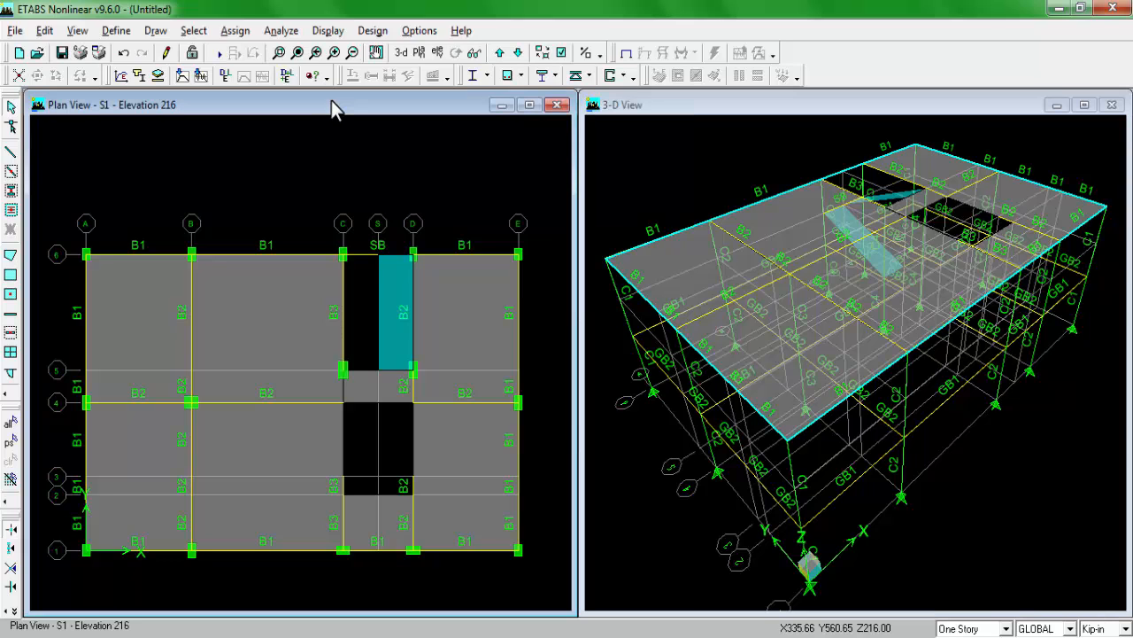
left_click(199, 34)
left_click(246, 180)
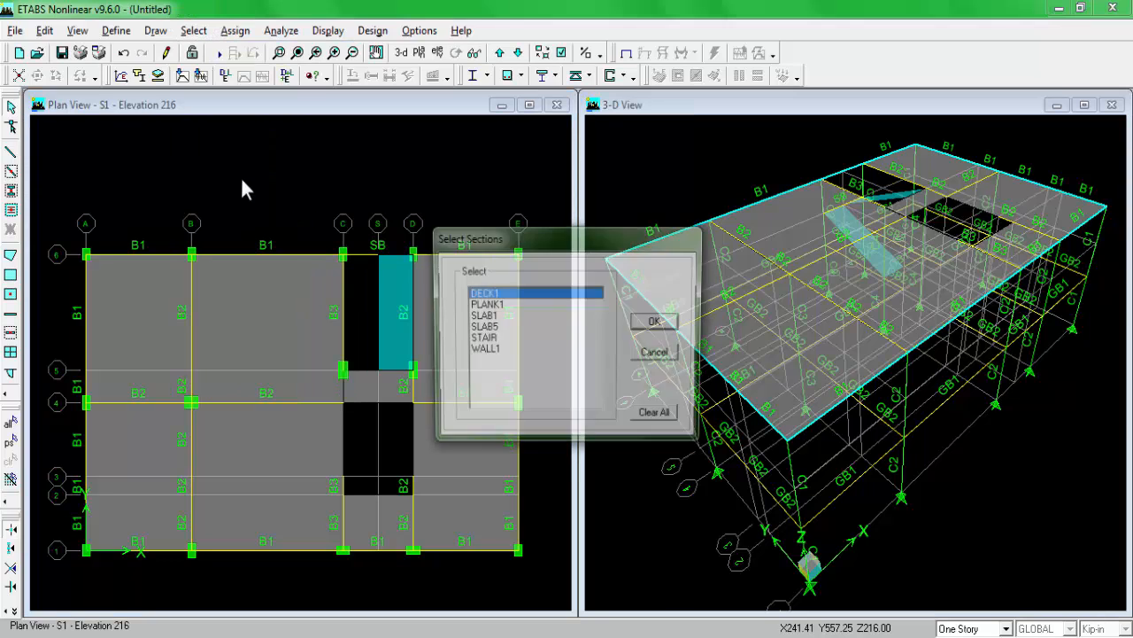
left_click(482, 337)
left_click(663, 320)
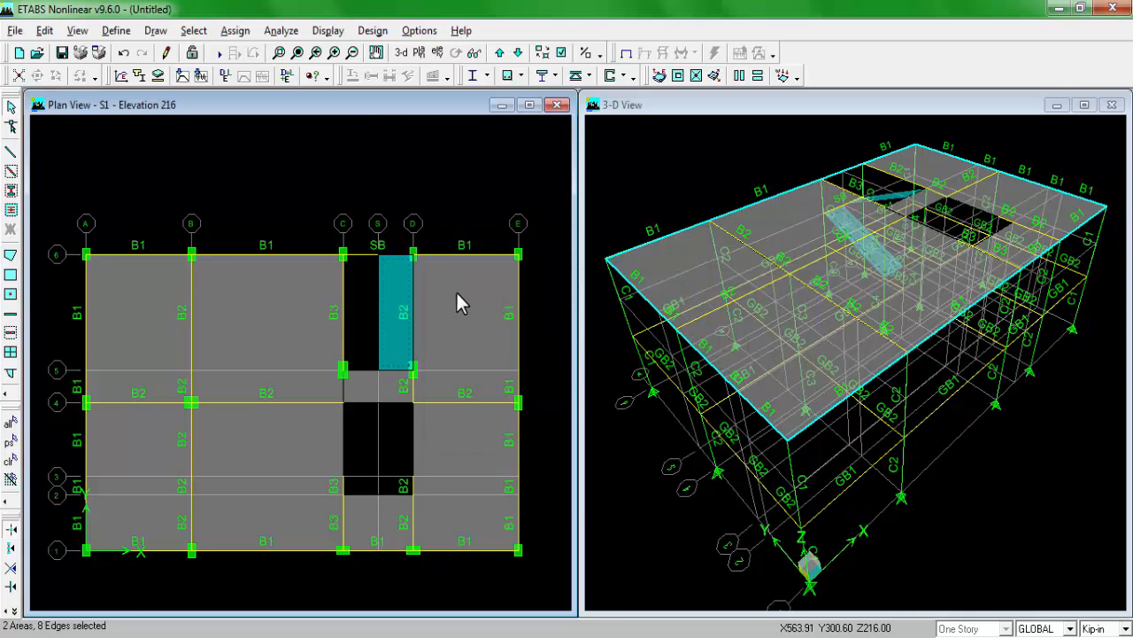
left_click(236, 32)
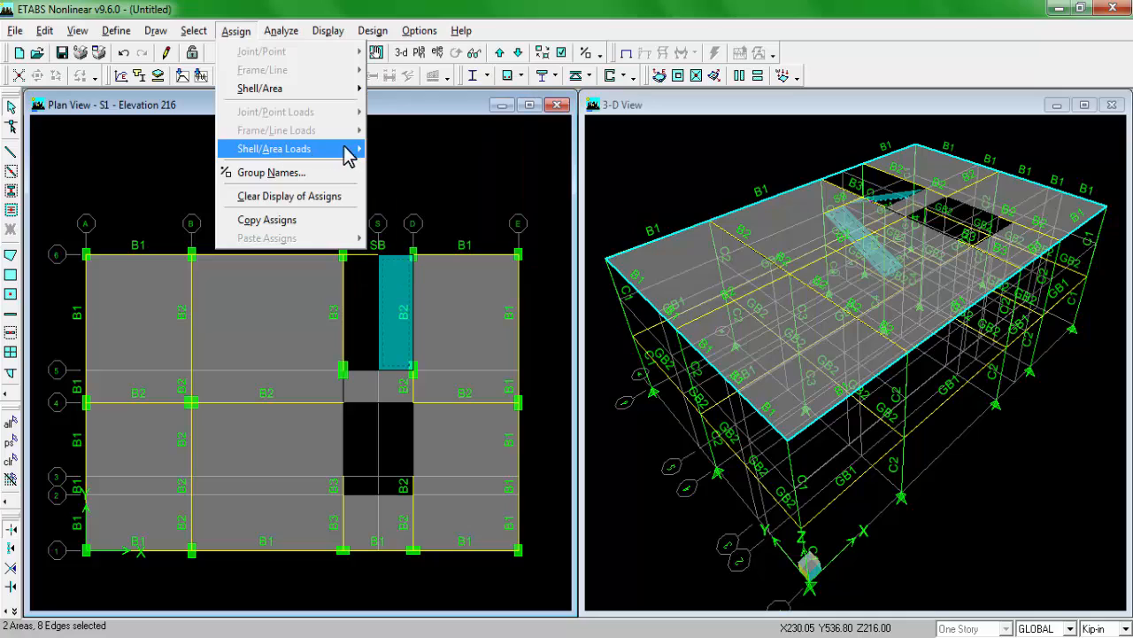
mouse_move(346, 149)
left_click(402, 149)
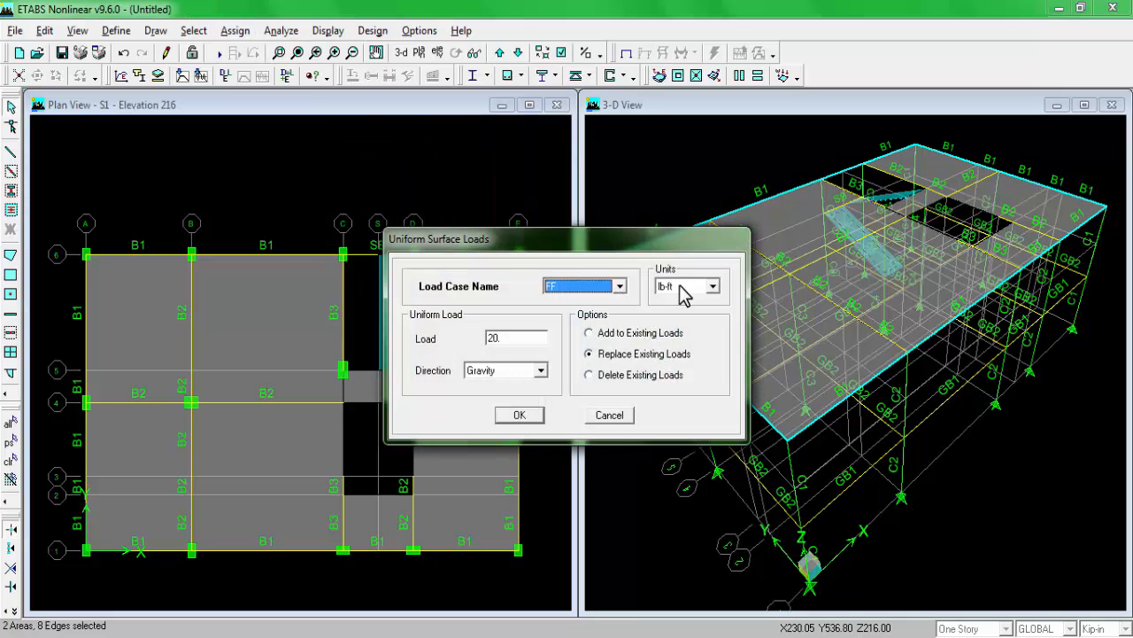
left_click(522, 417)
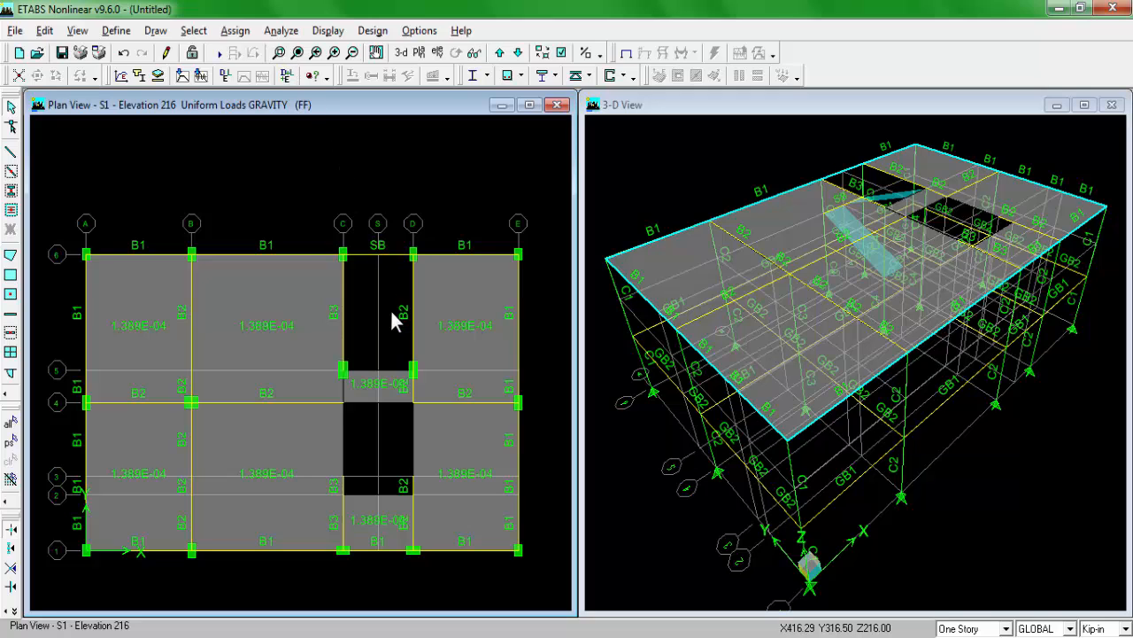
Step: Reselect the two stair areas and choose load case LIVE for their uniform surface load
left_click(235, 32)
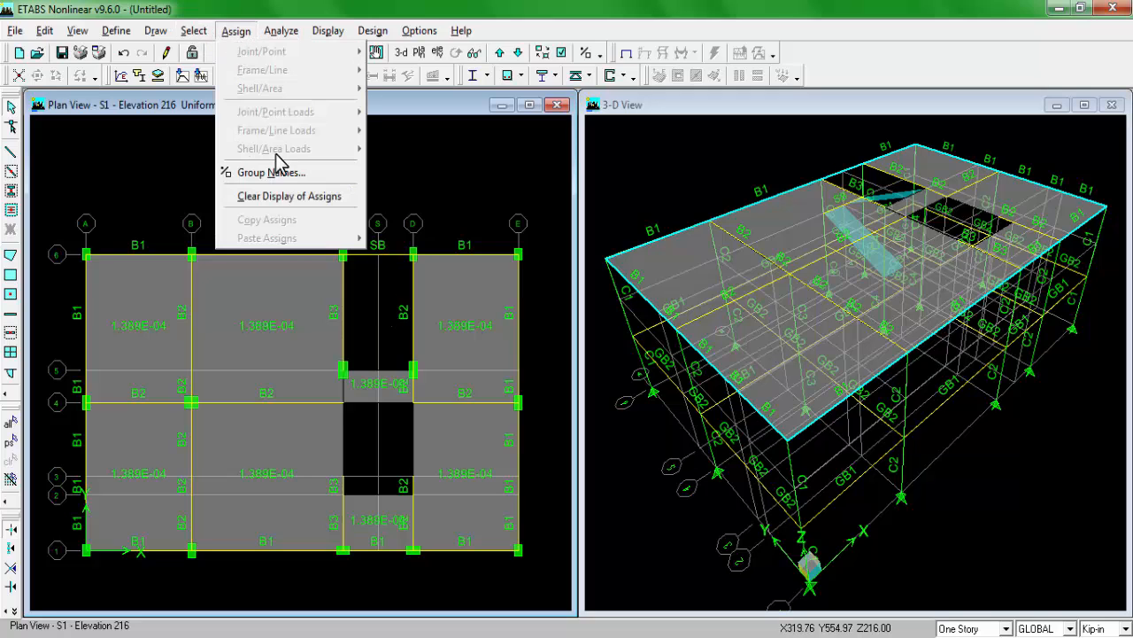
left_click(235, 15)
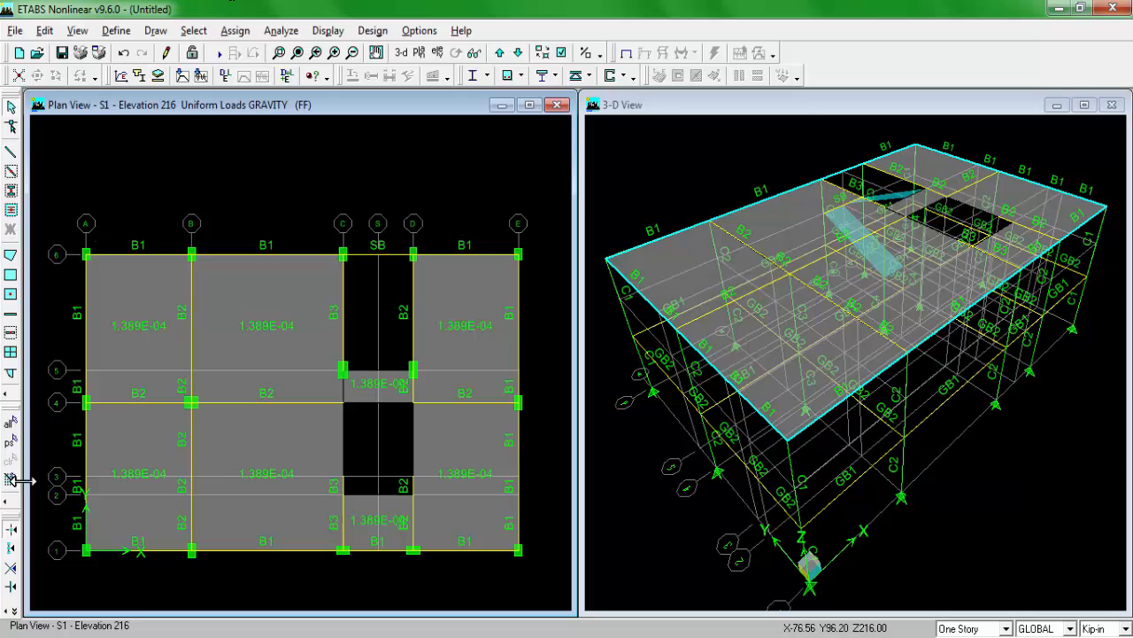
left_click(8, 442)
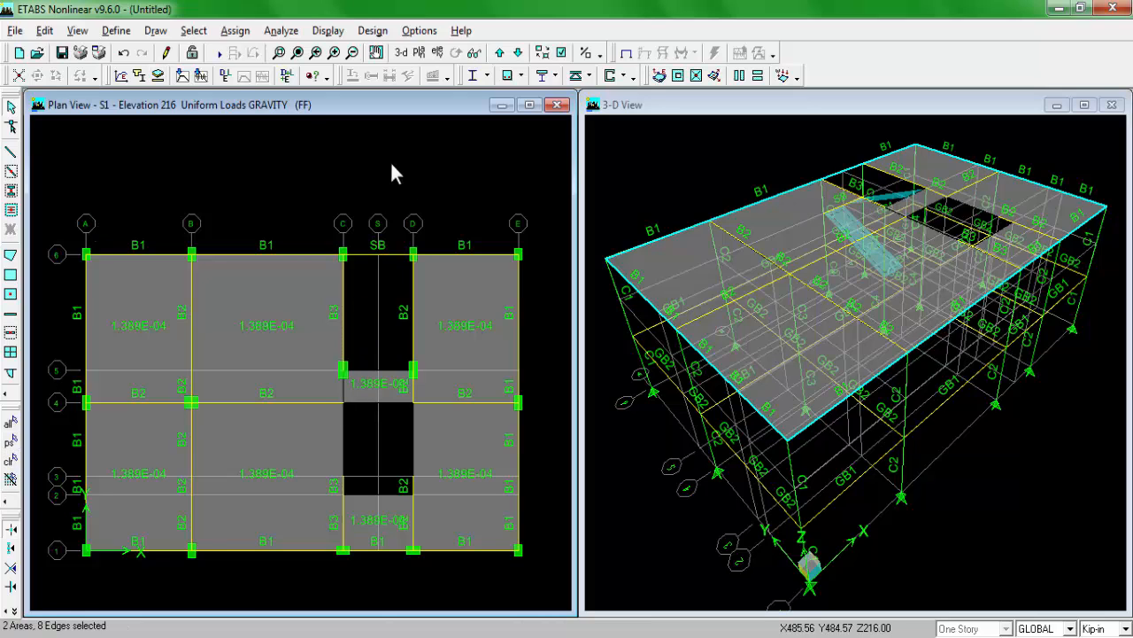
left_click(236, 32)
left_click(381, 11)
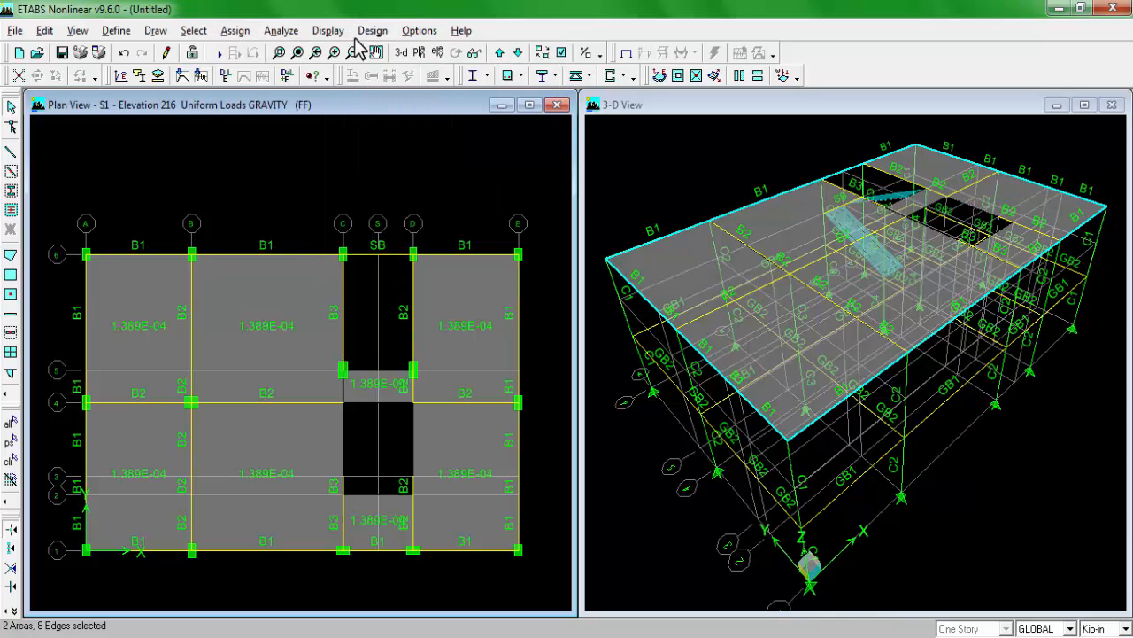
left_click(241, 32)
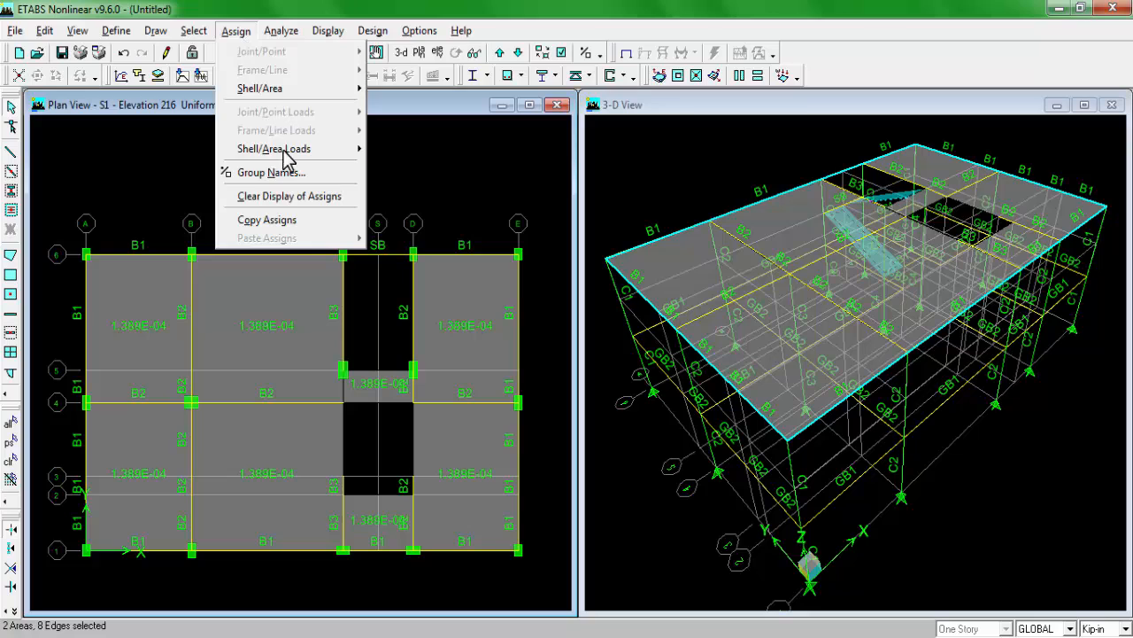
mouse_move(296, 149)
left_click(416, 150)
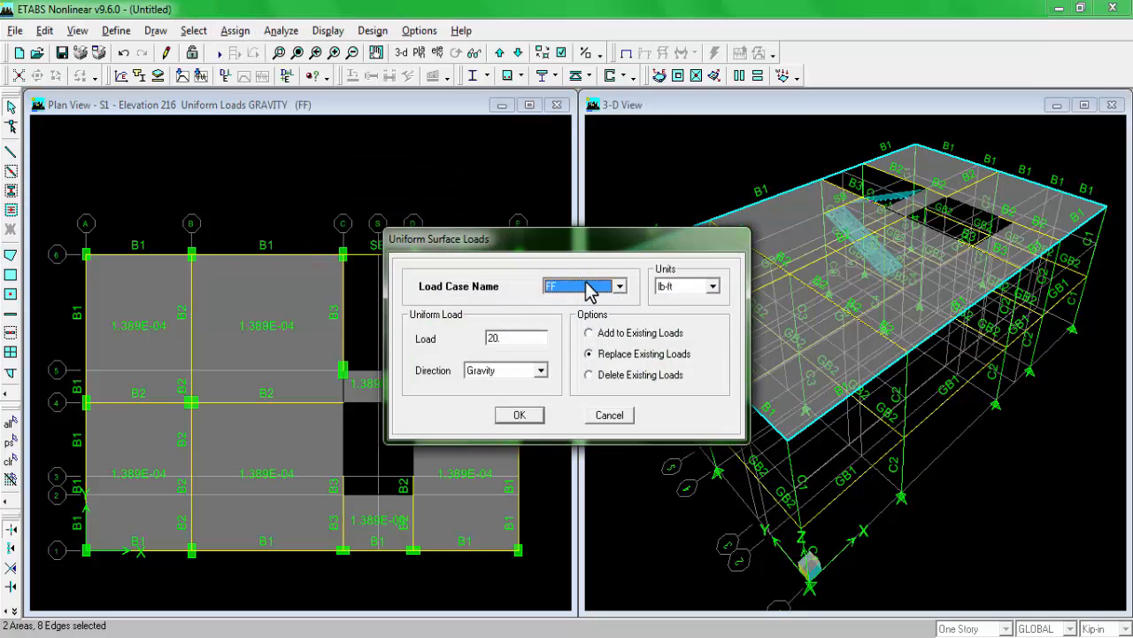
left_click(590, 286)
left_click(569, 316)
double_click(534, 338)
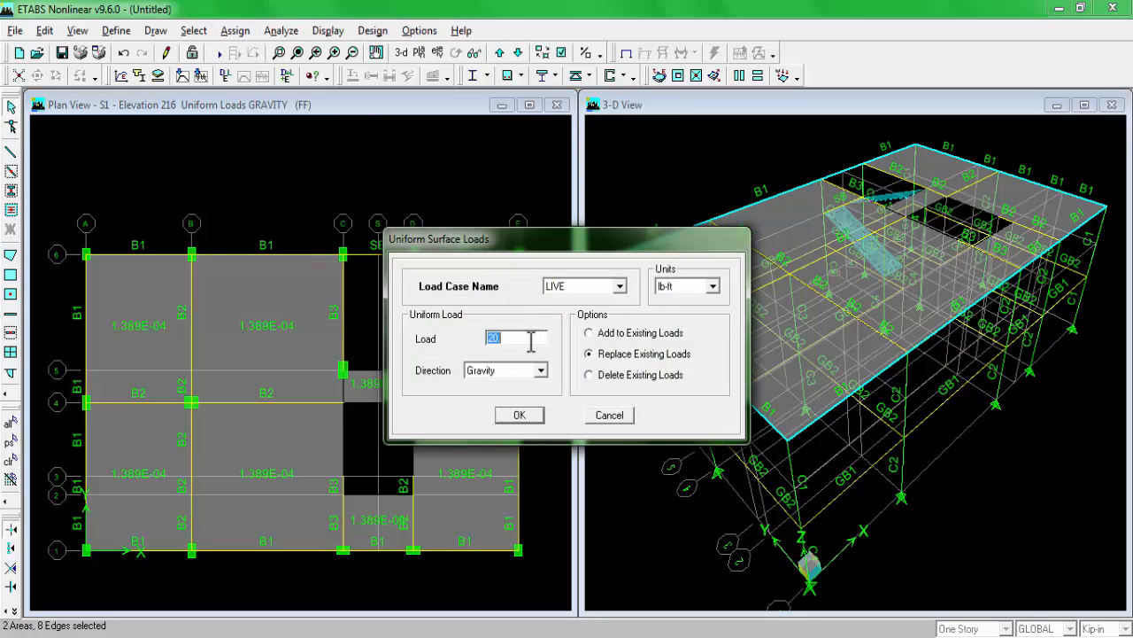
Step: Check the stair live load in the plan image, then assign 100 lb-ft in the gravity direction, replacing existing loads
left_click(317, 636)
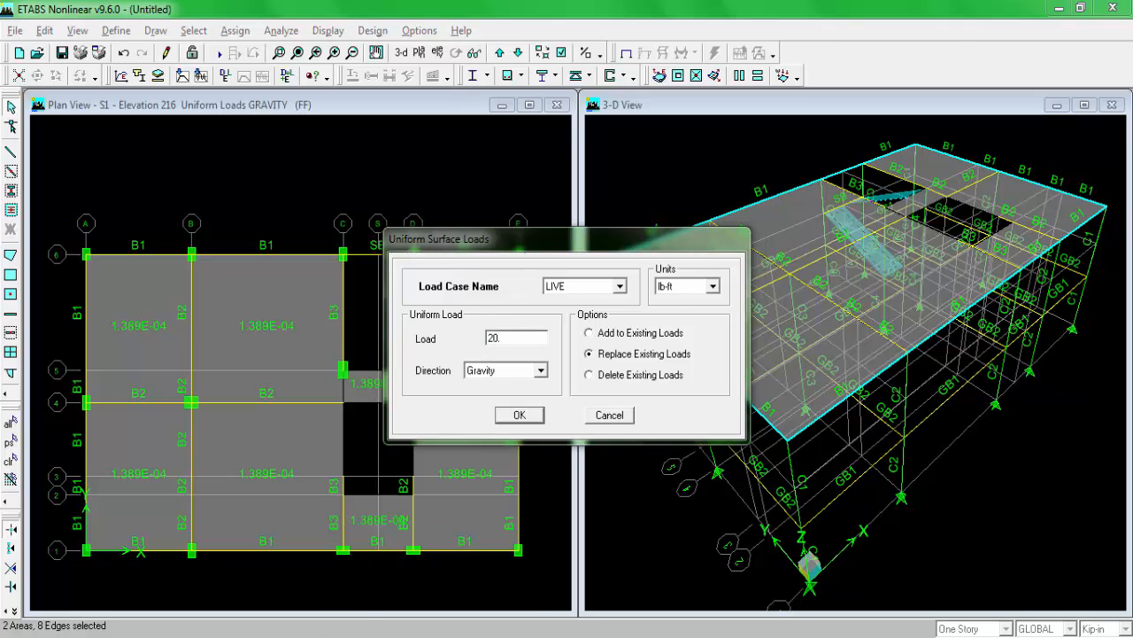
left_click_drag(1015, 427, 916, 429)
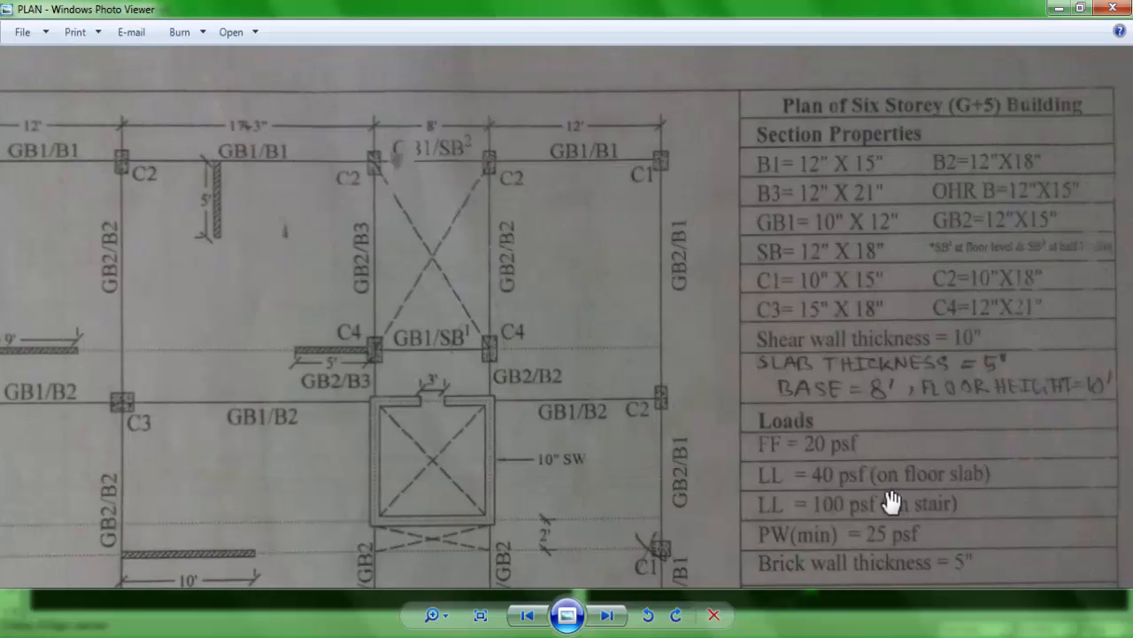
left_click(296, 635)
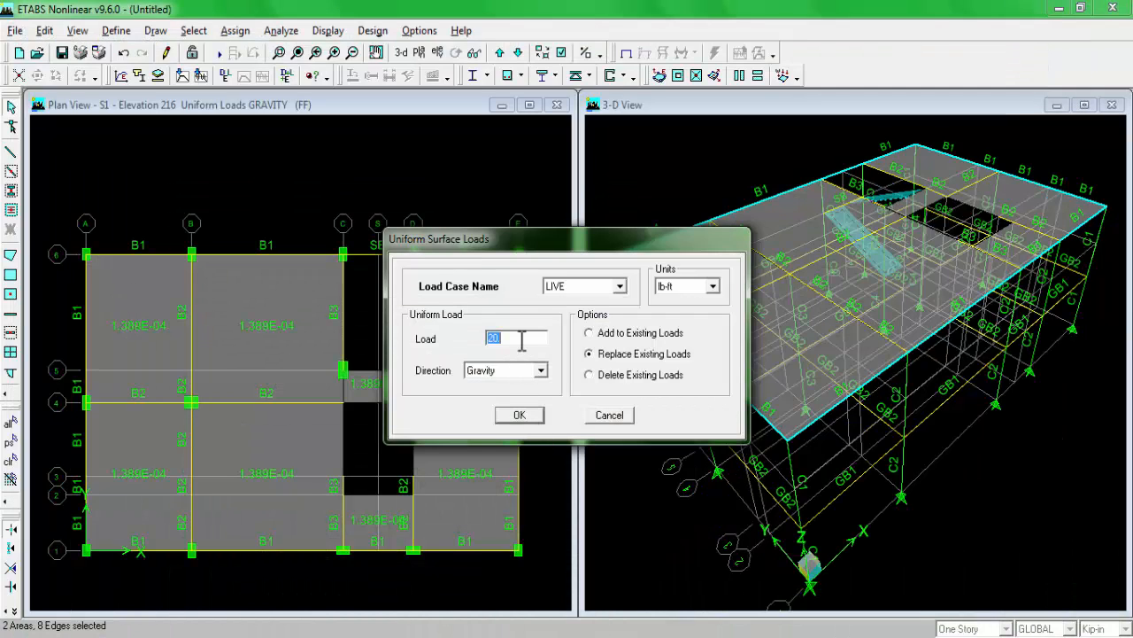
type("100")
left_click(512, 415)
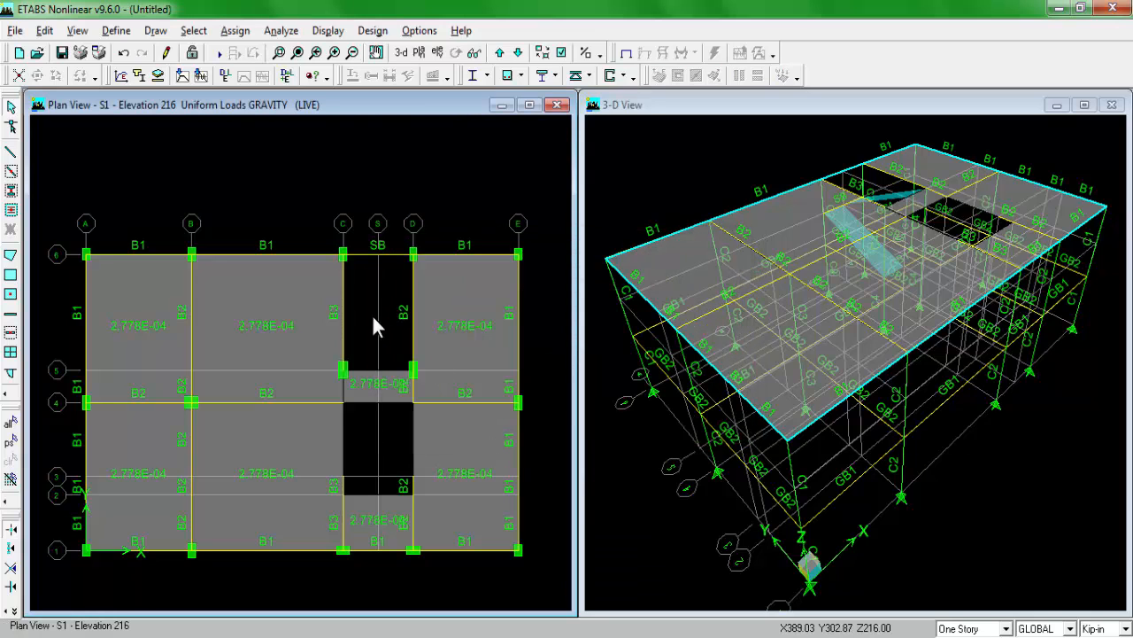
Step: Reselect the stair areas and auto mesh them into structural elements at beams, wall edges and visible grids, with maximum element size 24
left_click(10, 441)
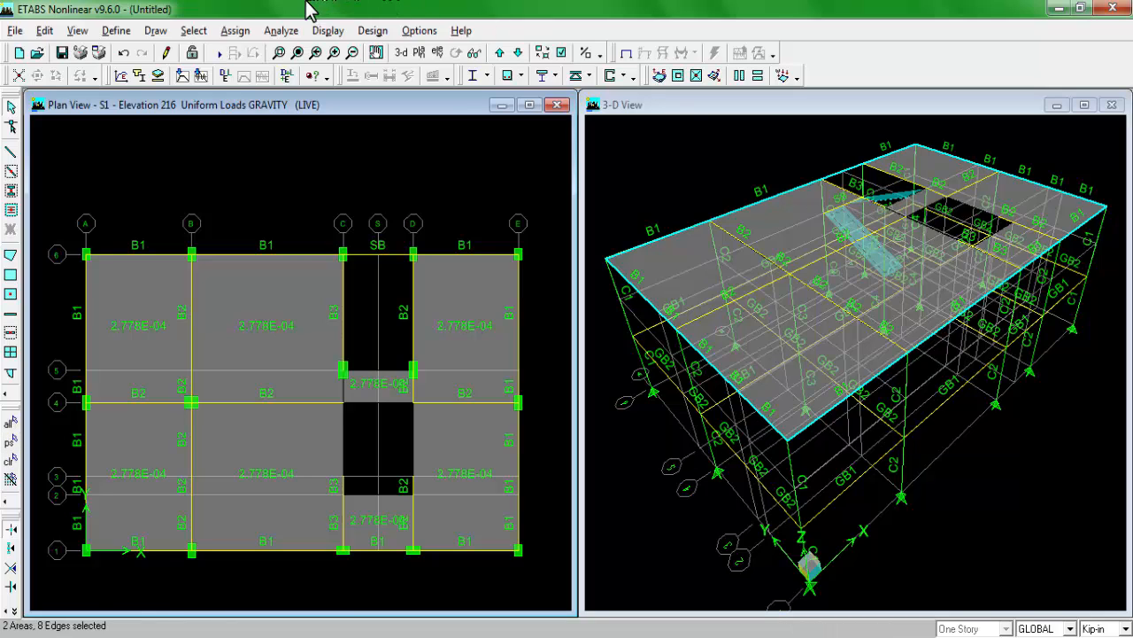
left_click(236, 33)
mouse_move(263, 88)
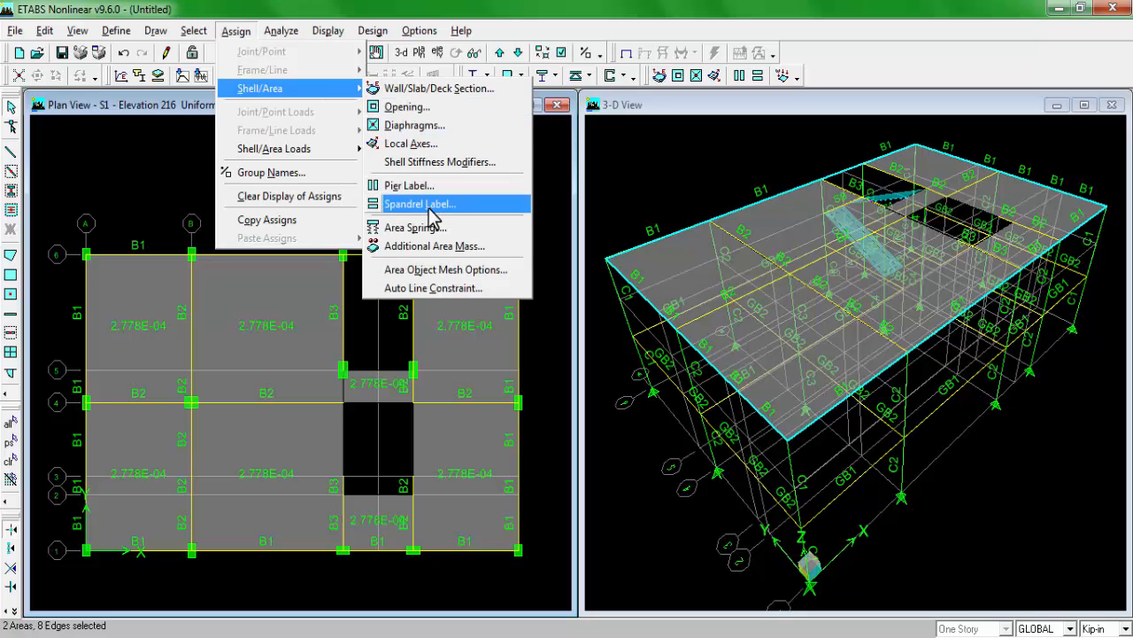
left_click(472, 269)
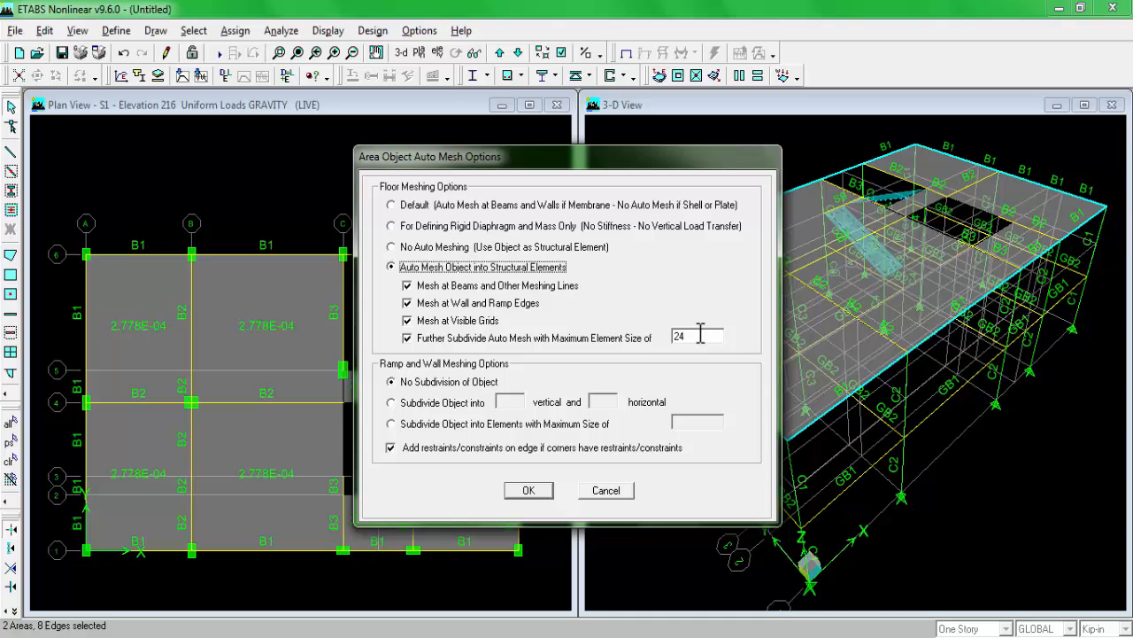
left_click(529, 491)
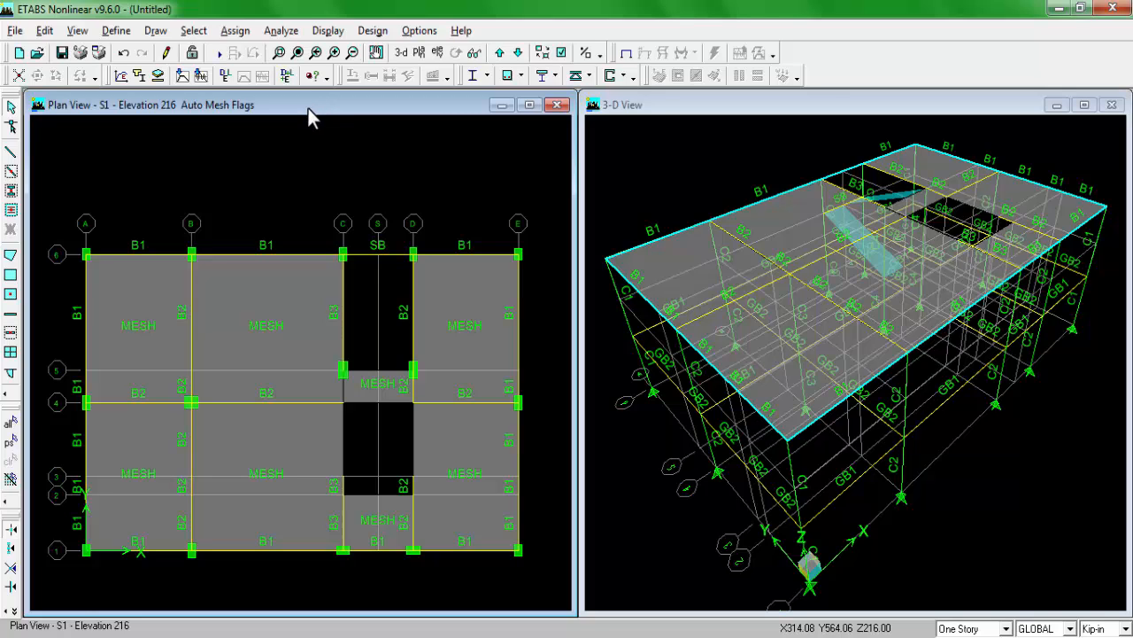
Step: Show the GF plan and create a new wall section named WALL10 with material CONC
left_click(518, 53)
left_click(518, 53)
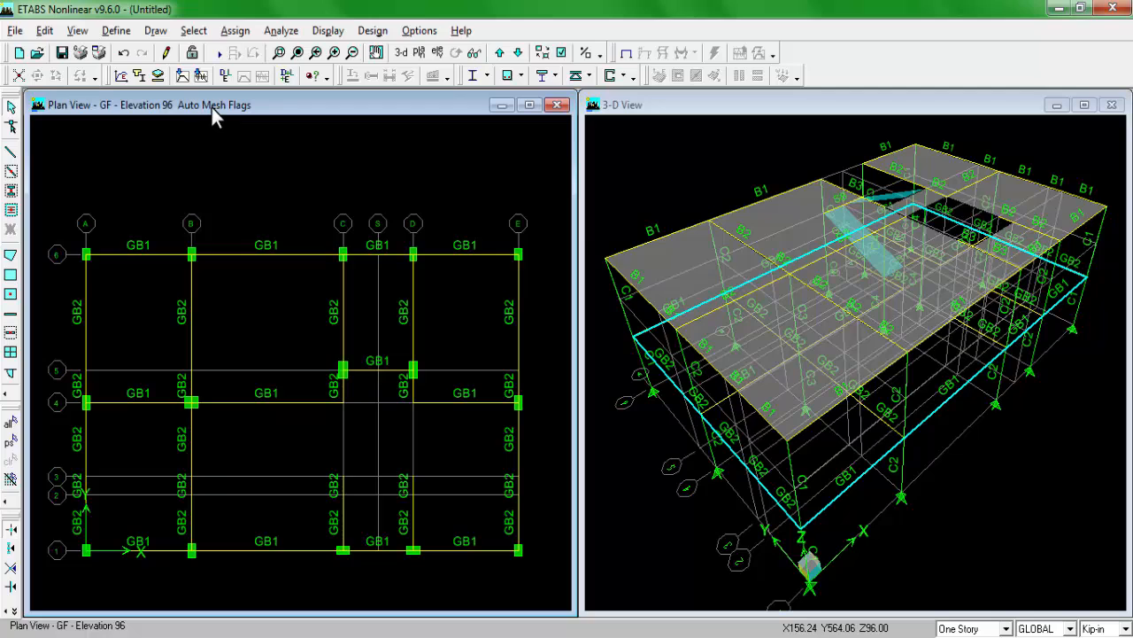
left_click(116, 30)
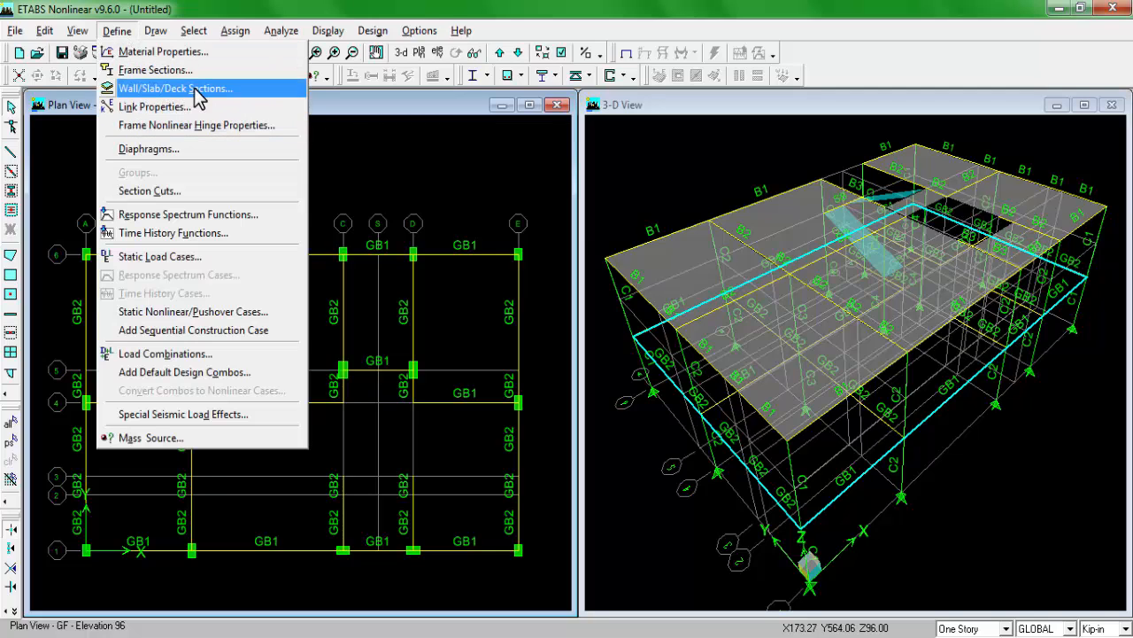
left_click(194, 90)
left_click(636, 279)
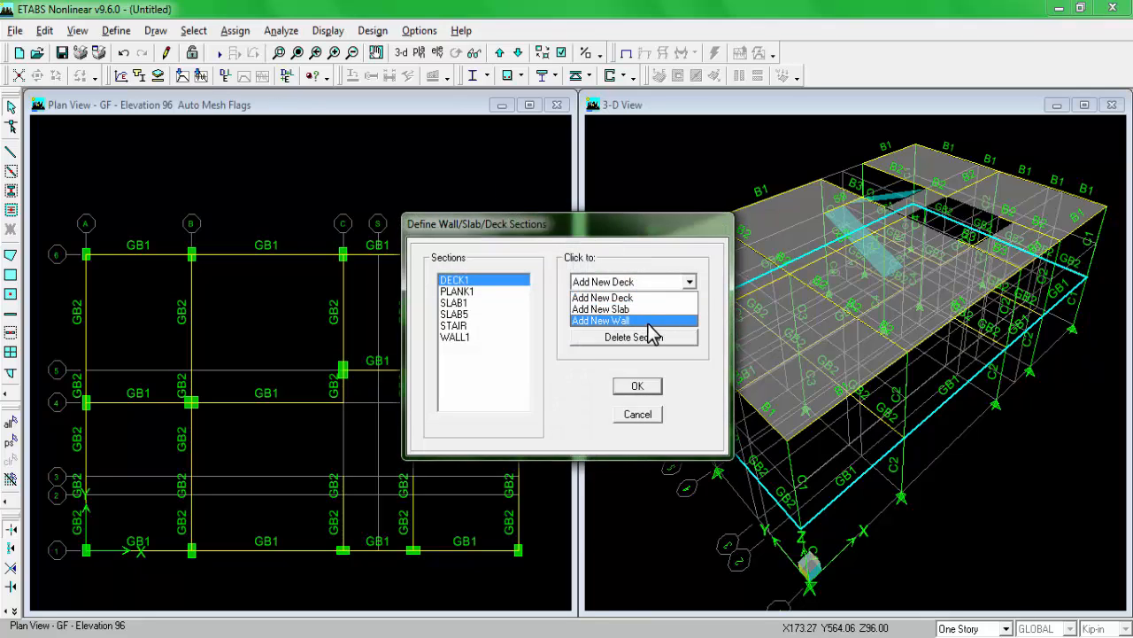
left_click(649, 322)
left_click(630, 205)
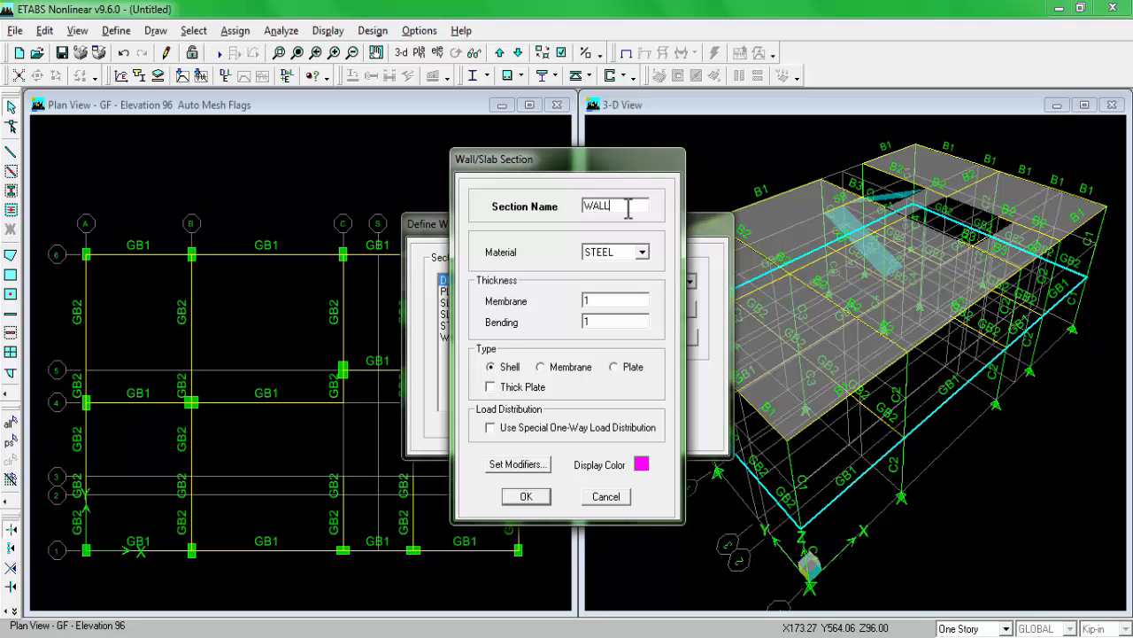
type("10")
left_click(642, 253)
left_click(620, 298)
Step: Set the WALL10 section's membrane and bending thicknesses to 10 and accept the section definitions
left_click(615, 300)
type("10")
left_click(615, 322)
type("10")
left_click(526, 495)
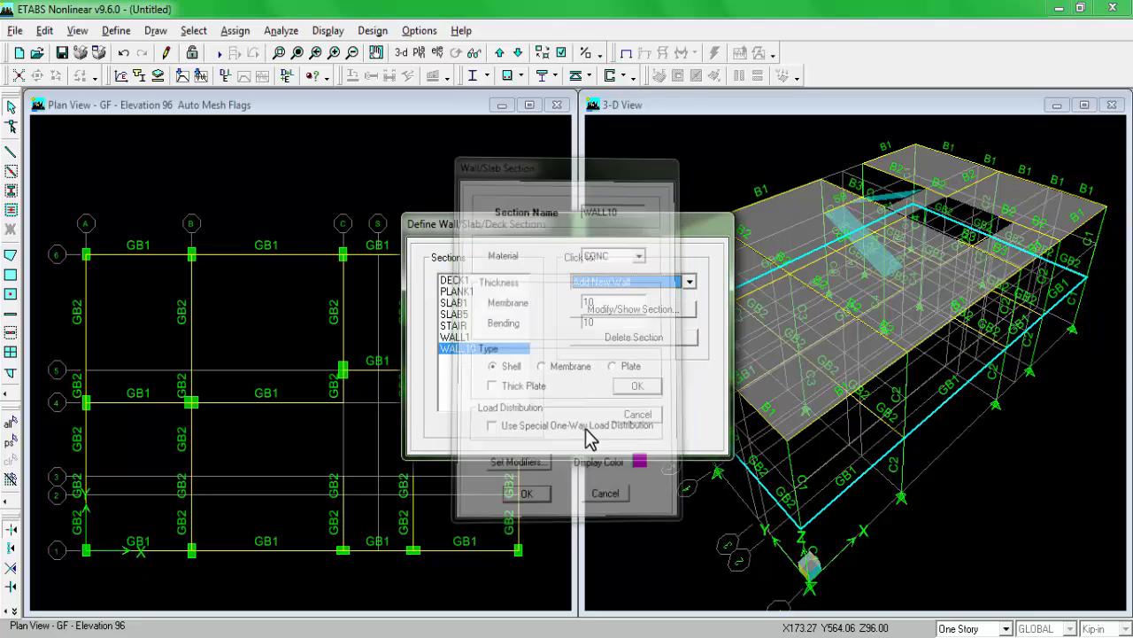
left_click(637, 386)
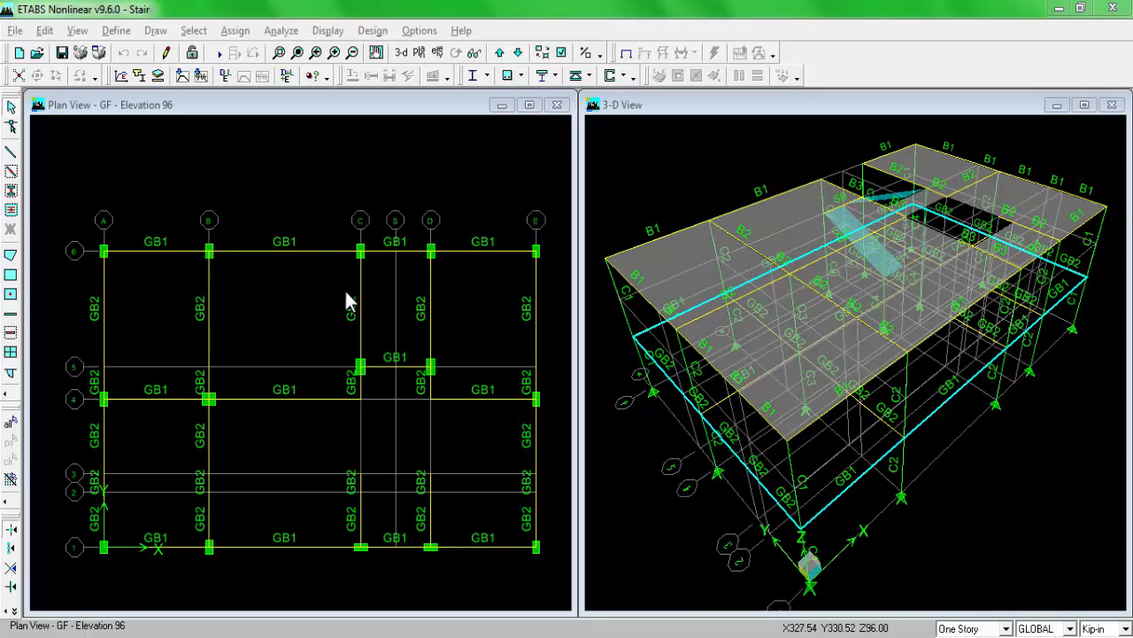
Step: Switch to the plan image in Windows Photo Viewer and examine the shear wall core, its door opening and adjoining stair, then return to ETABS
left_click(310, 636)
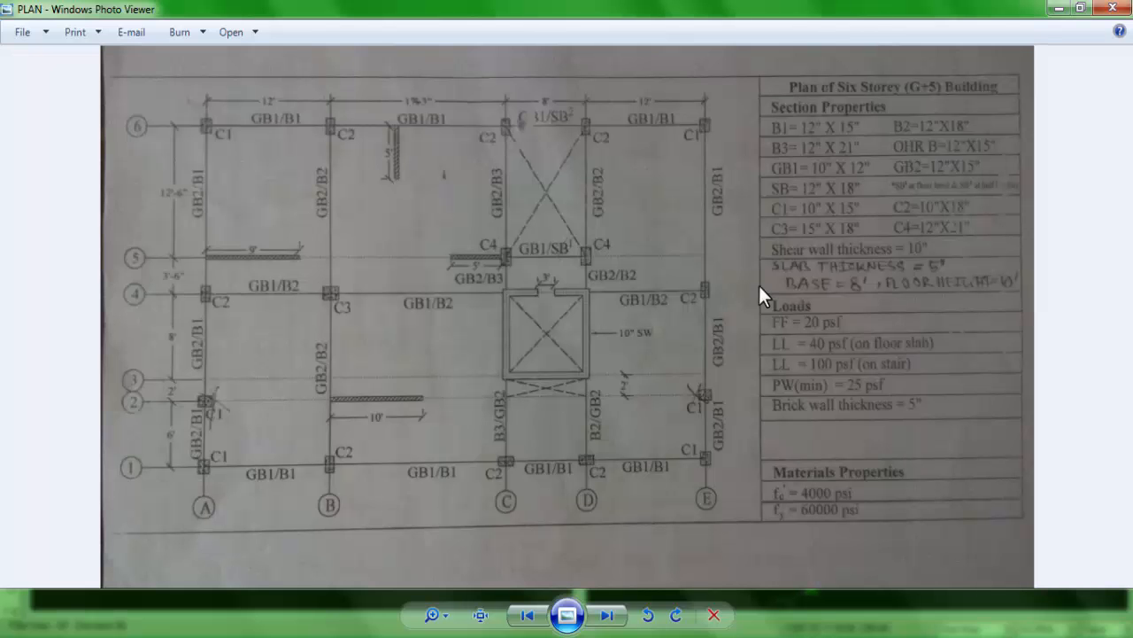
scroll(535, 310, "up", 3)
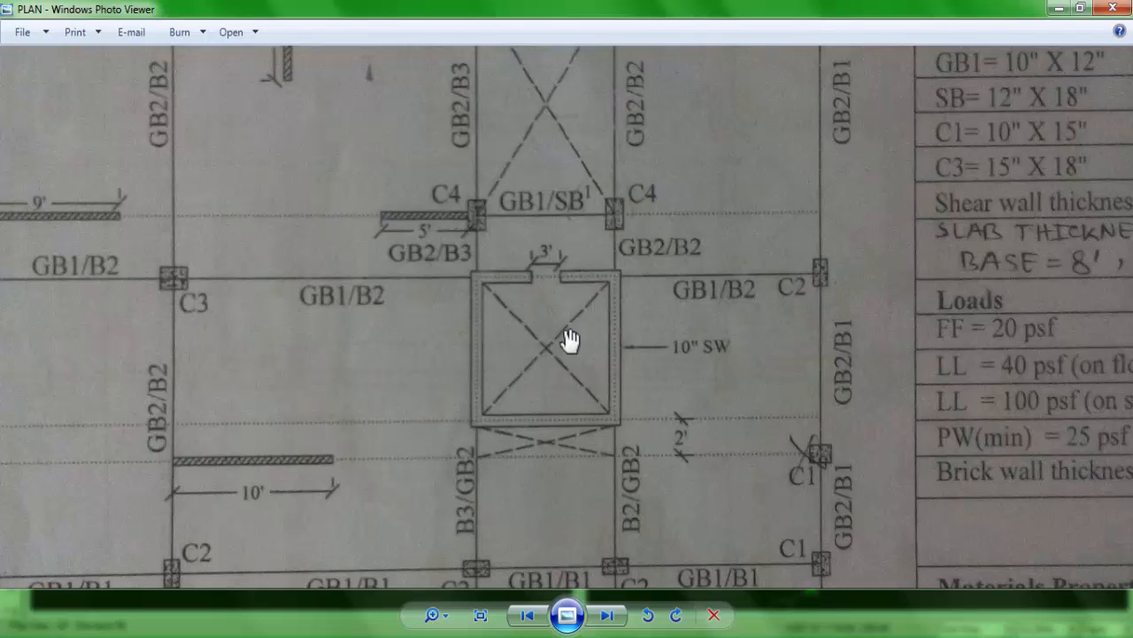
scroll(447, 370, "down", 1)
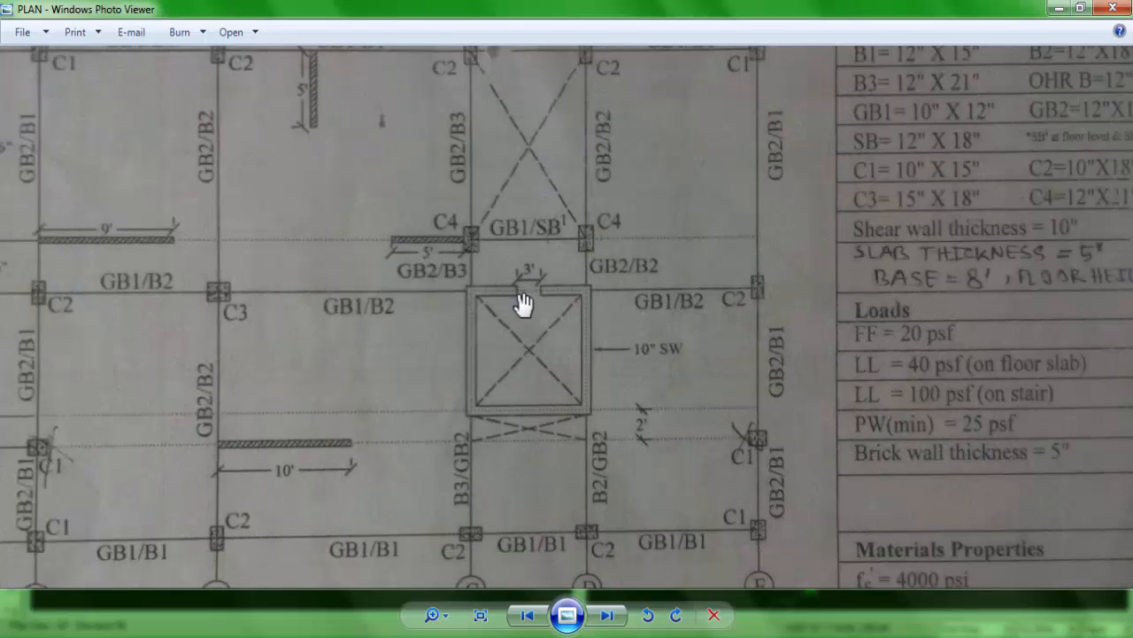
scroll(523, 296, "up", 2)
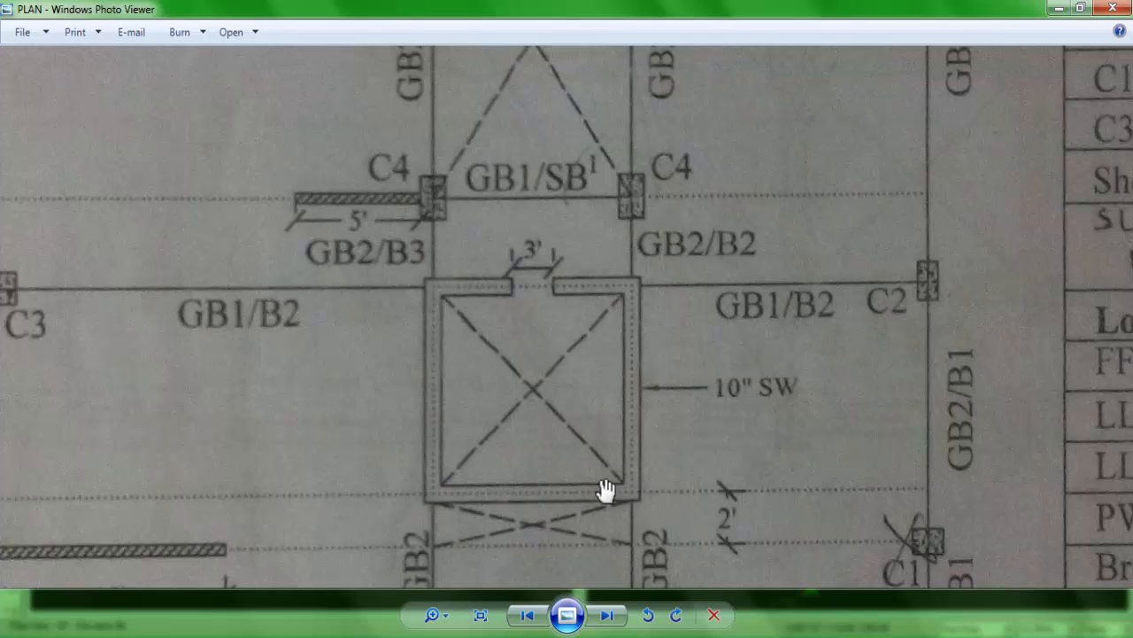
left_click_drag(539, 253, 618, 461)
left_click_drag(570, 335, 569, 382)
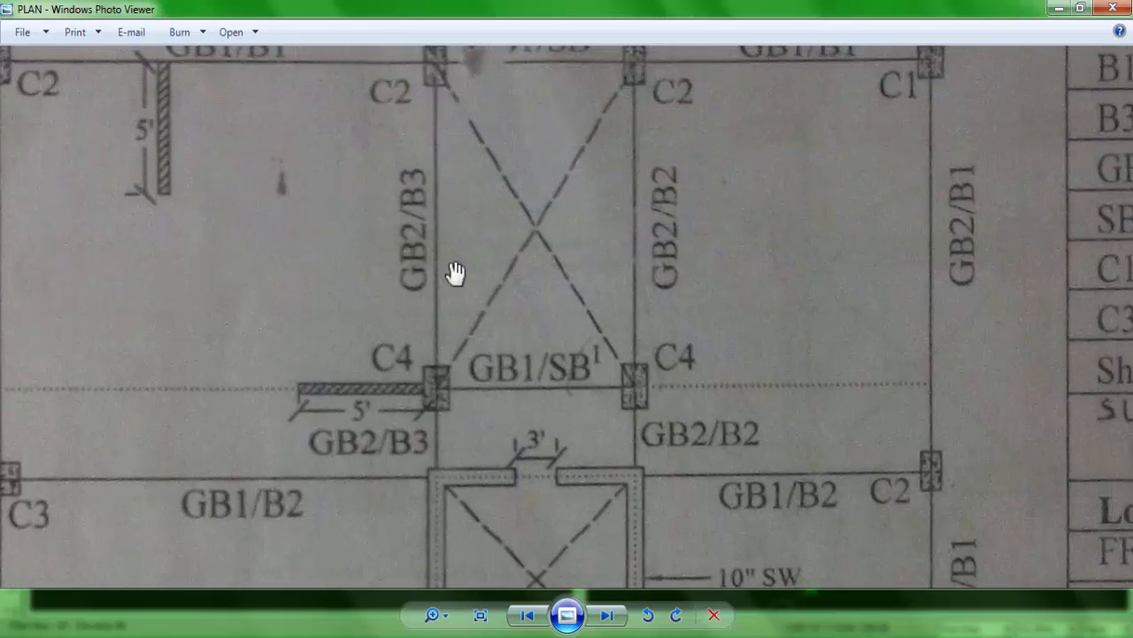
scroll(557, 389, "down", 3)
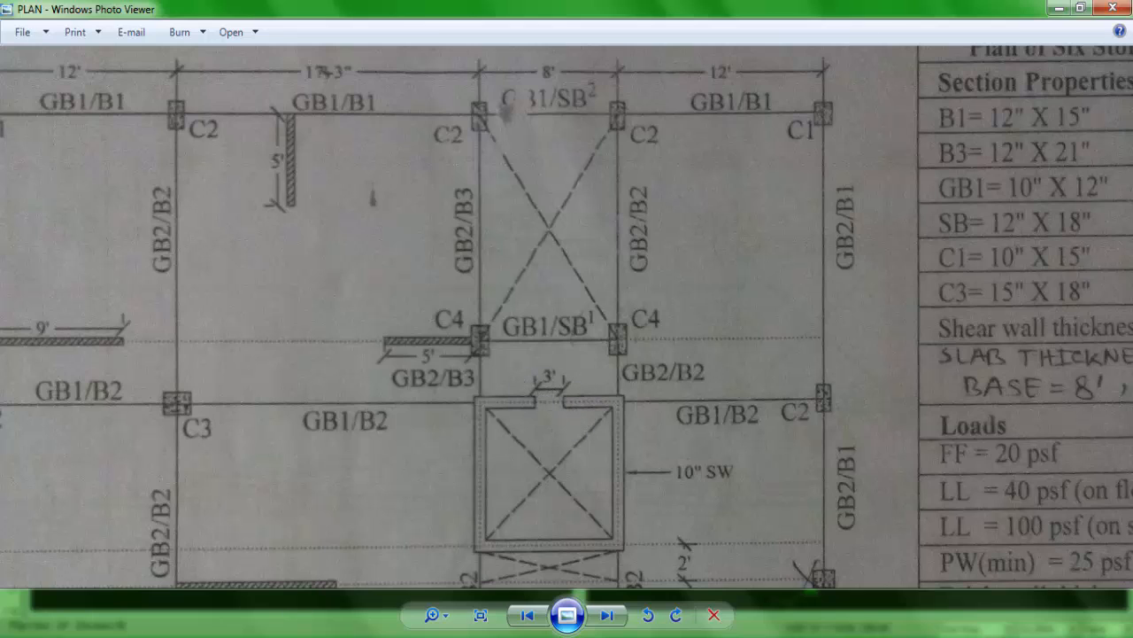
key("alt+Tab")
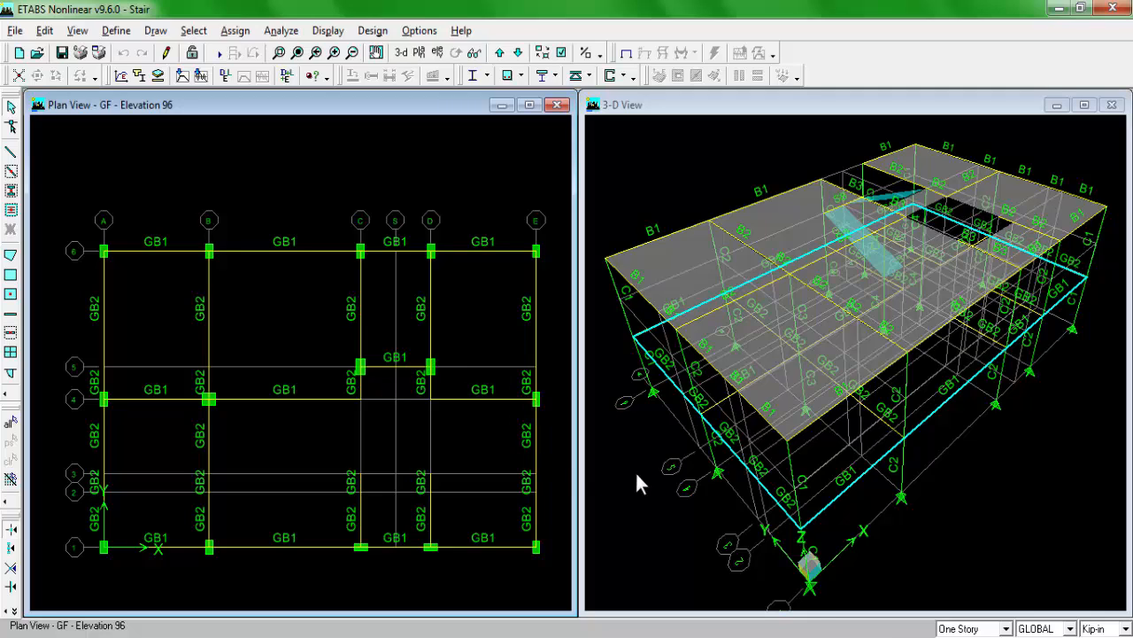
Step: Apply drawing to All Stories and start drawing pier walls in plan with the WALL10 property
left_click(990, 629)
left_click(974, 601)
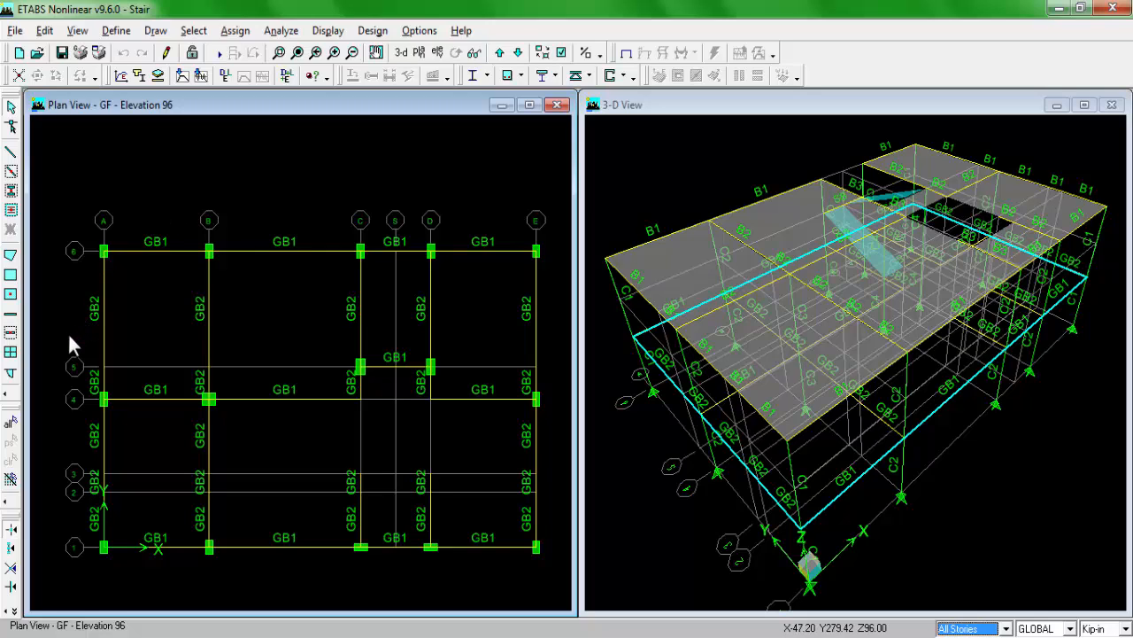
left_click(11, 327)
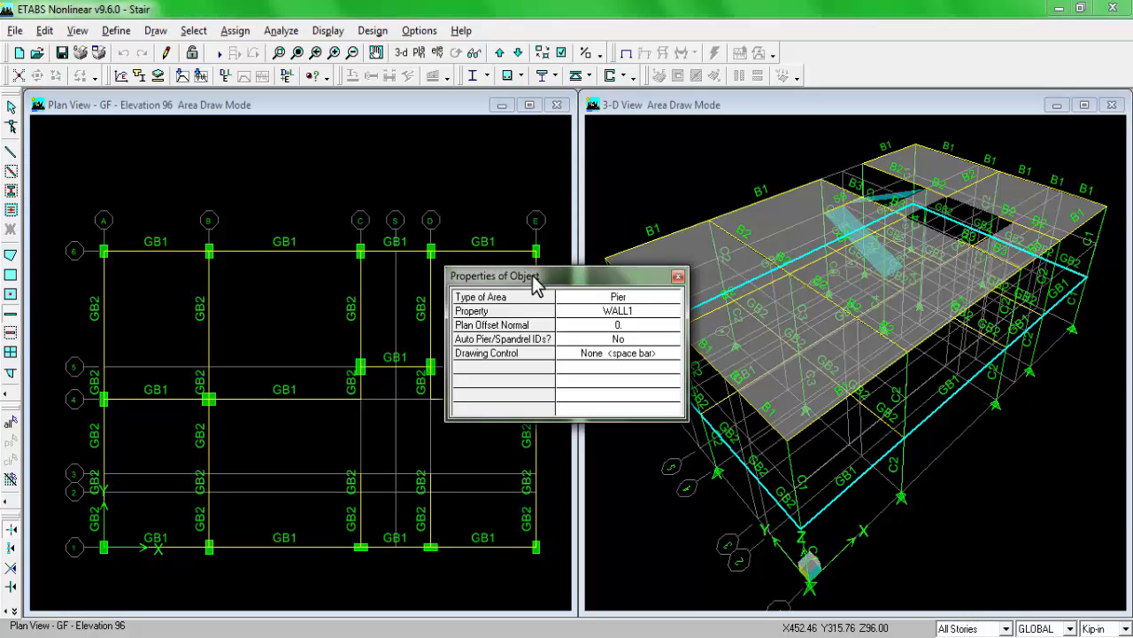
left_click_drag(534, 281, 609, 271)
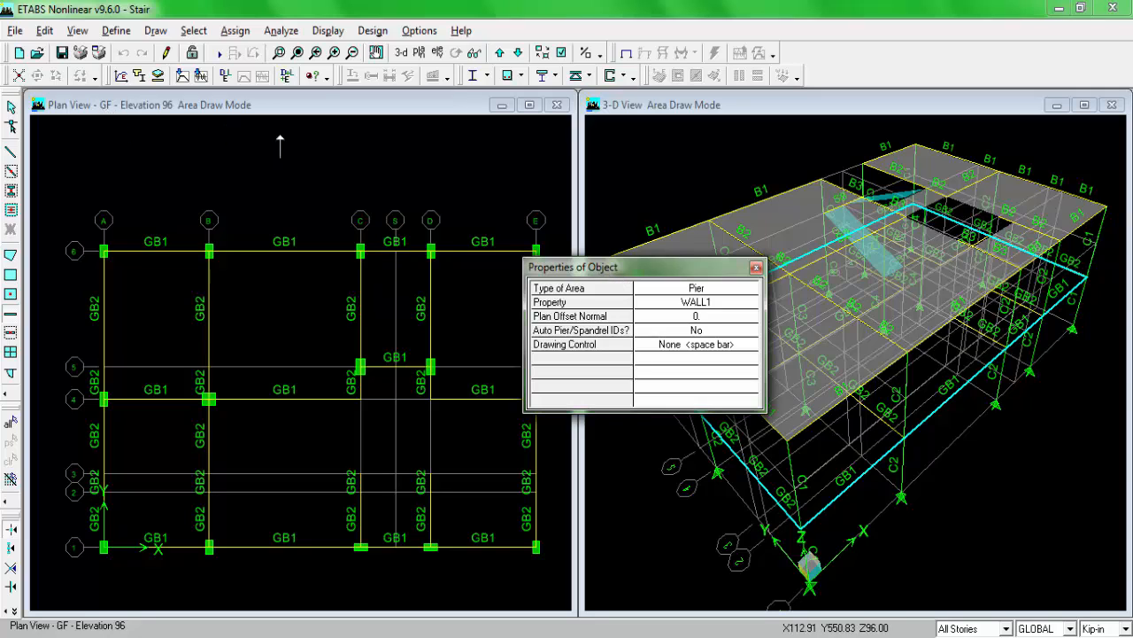
left_click_drag(730, 265, 846, 231)
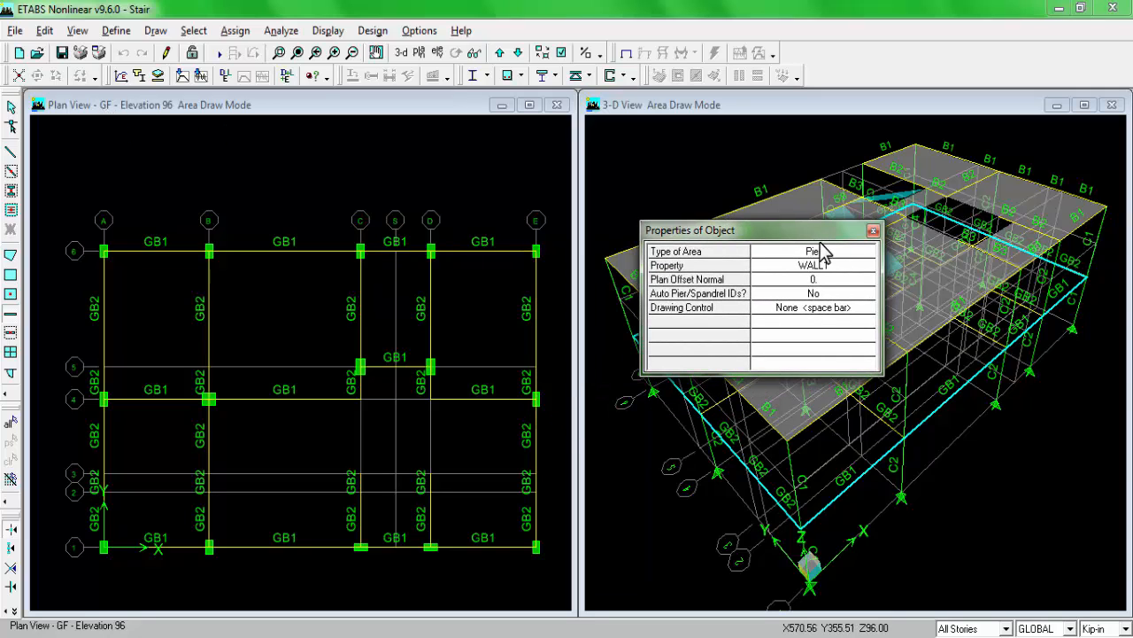
left_click(841, 267)
left_click(841, 268)
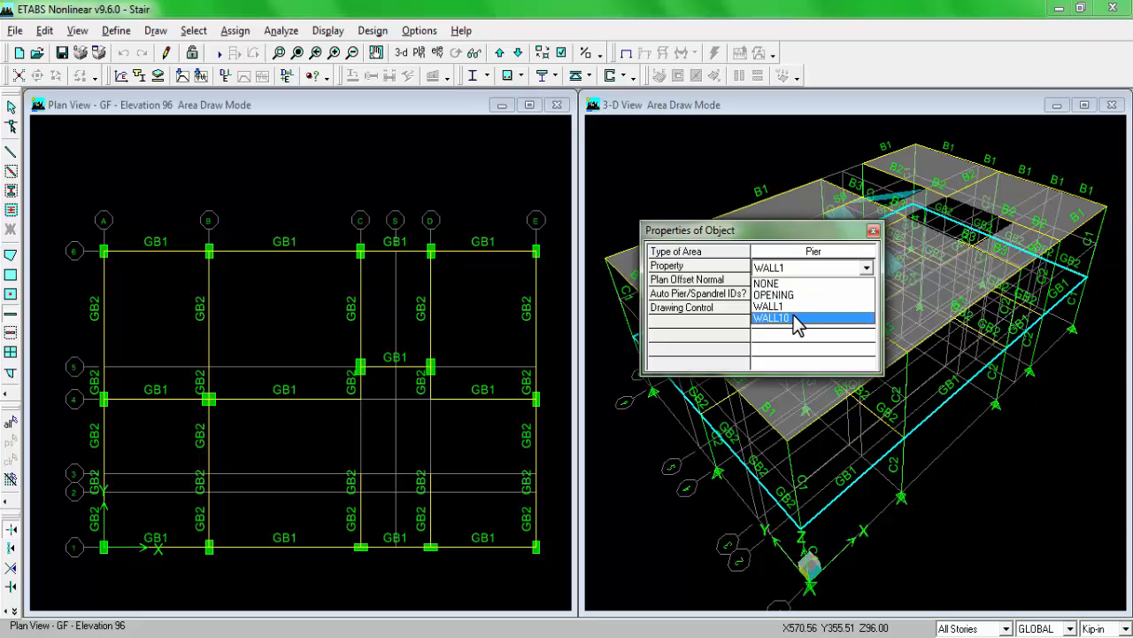
left_click(794, 318)
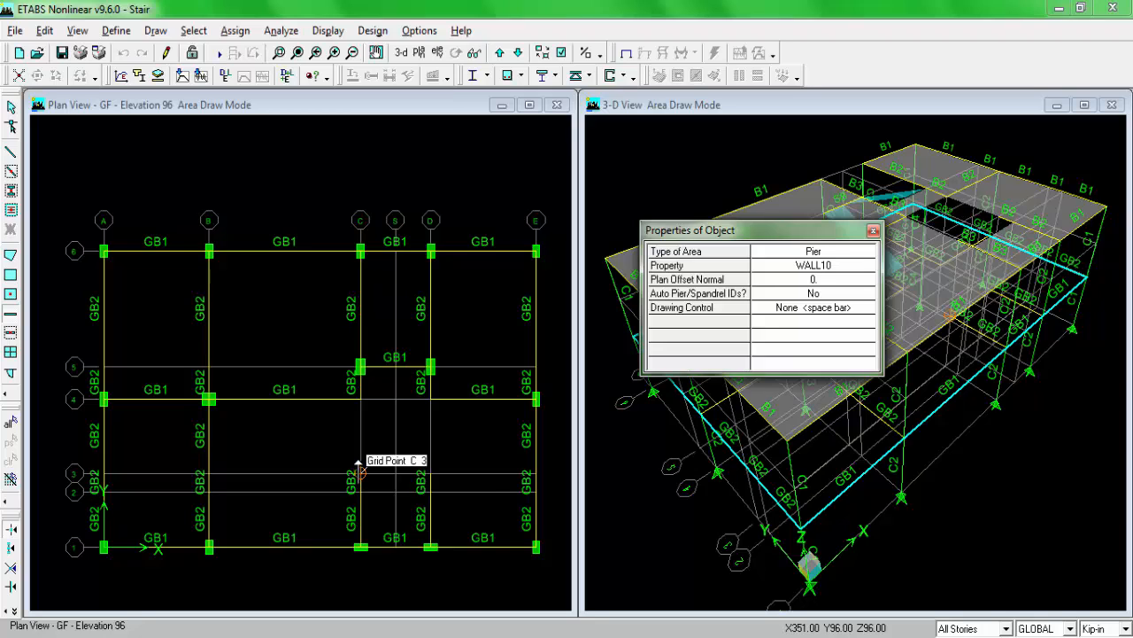
Step: Draw the closed four-sided WALL10 core through grid points C-3, D-3, D-4 and C-4 on the GF plan
left_click(359, 463)
left_click(429, 471)
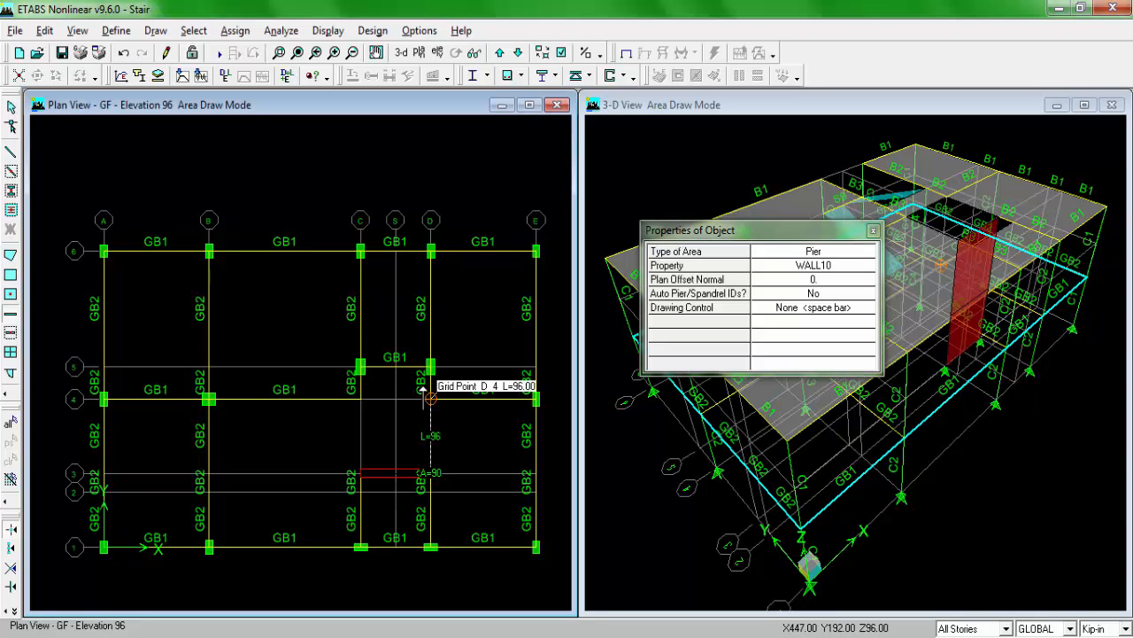
left_click(430, 398)
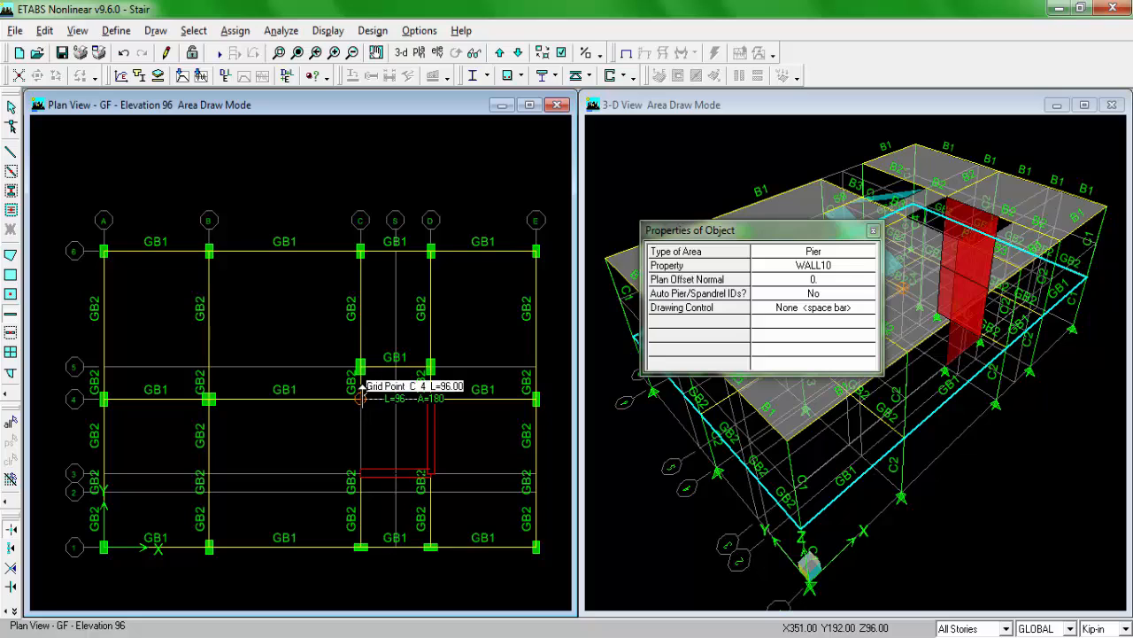
left_click(360, 398)
left_click(360, 471)
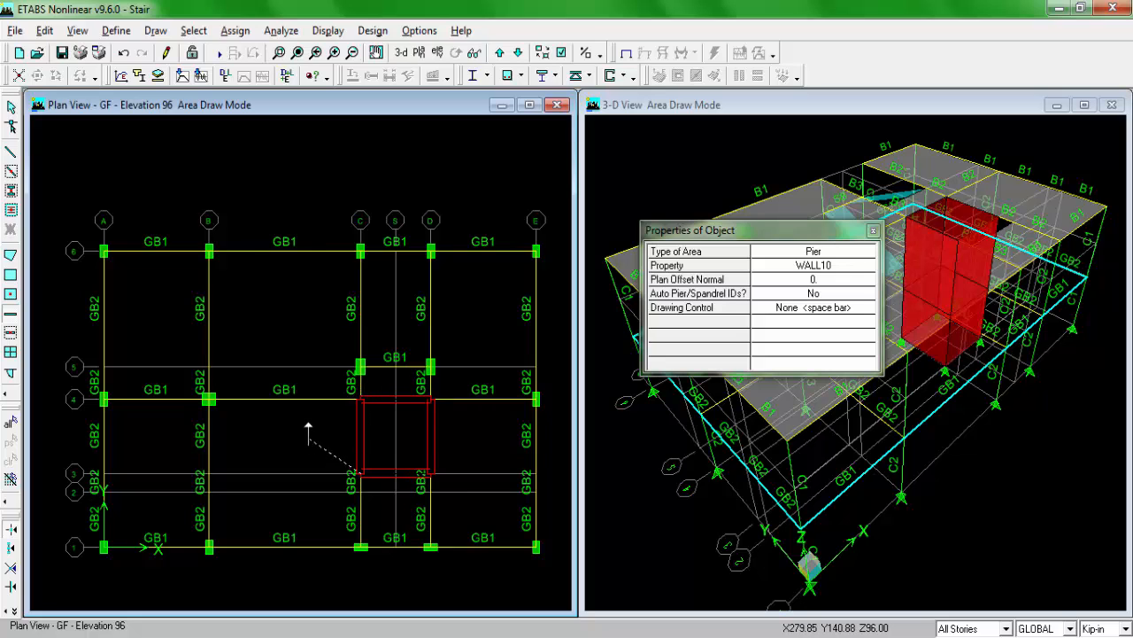
key("Escape")
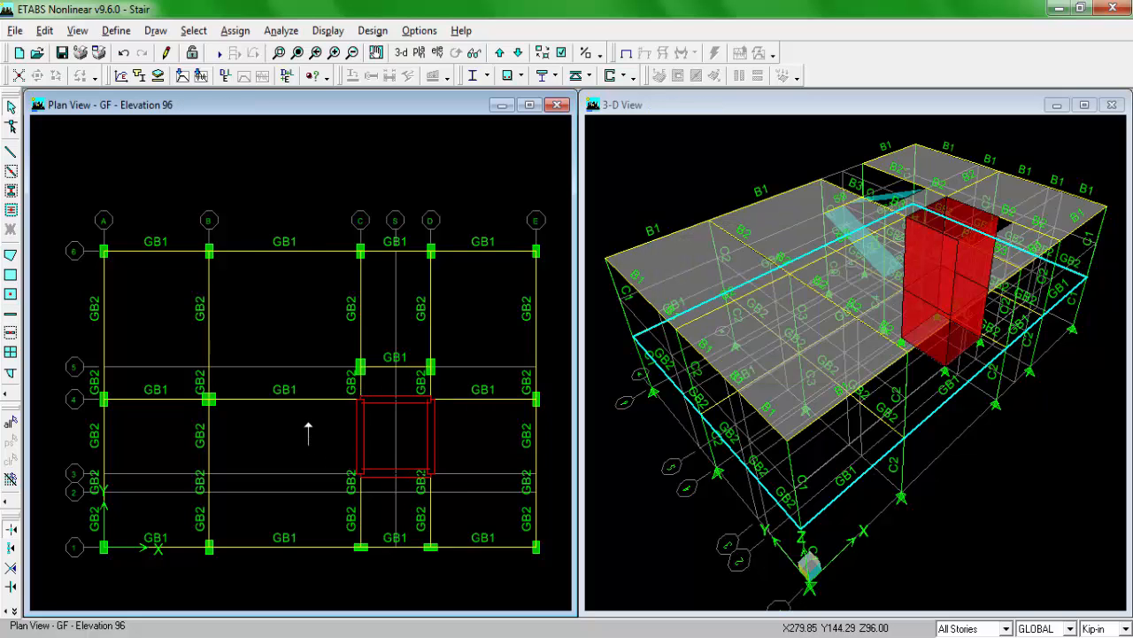
Step: Inspect the wall core in 3D, check the core and its door opening in the Windows Photo Viewer plan image, and return to ETABS
left_click(759, 115)
left_click(455, 52)
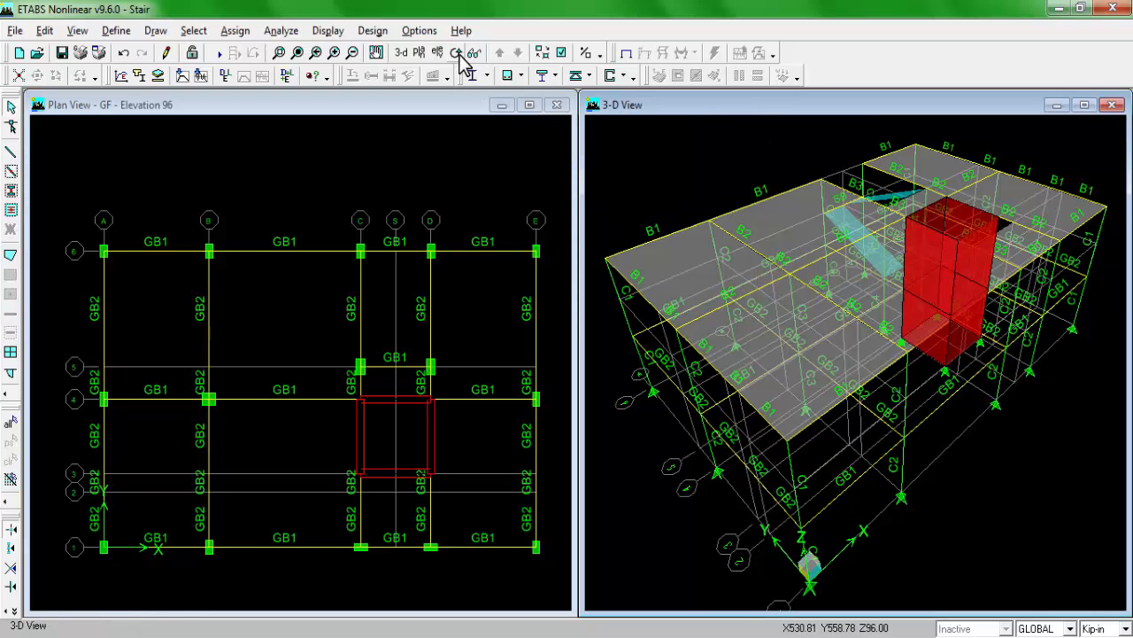
left_click_drag(772, 446, 1021, 390)
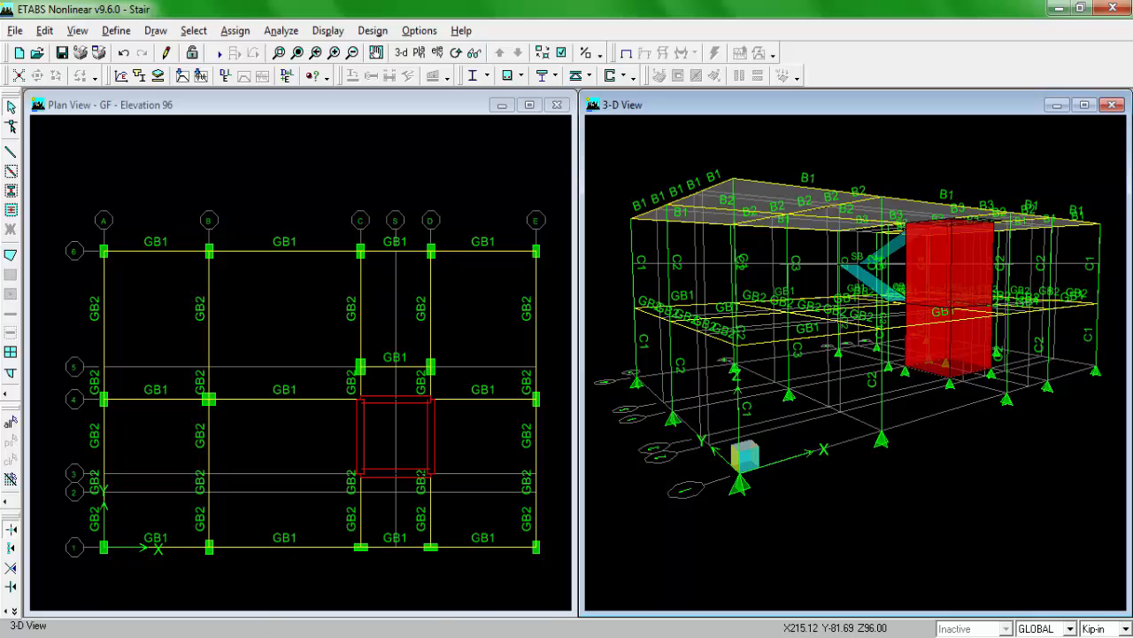
key("alt+Tab")
scroll(346, 395, "down", 2)
left_click_drag(275, 444, 366, 428)
scroll(230, 329, "up", 1)
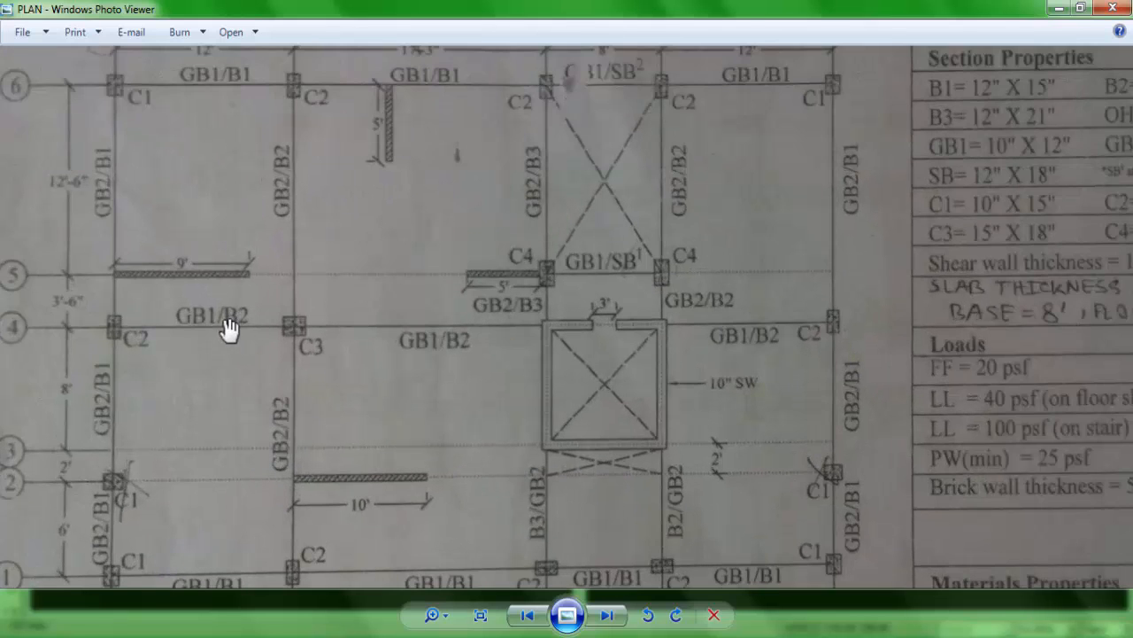
left_click_drag(358, 360, 386, 364)
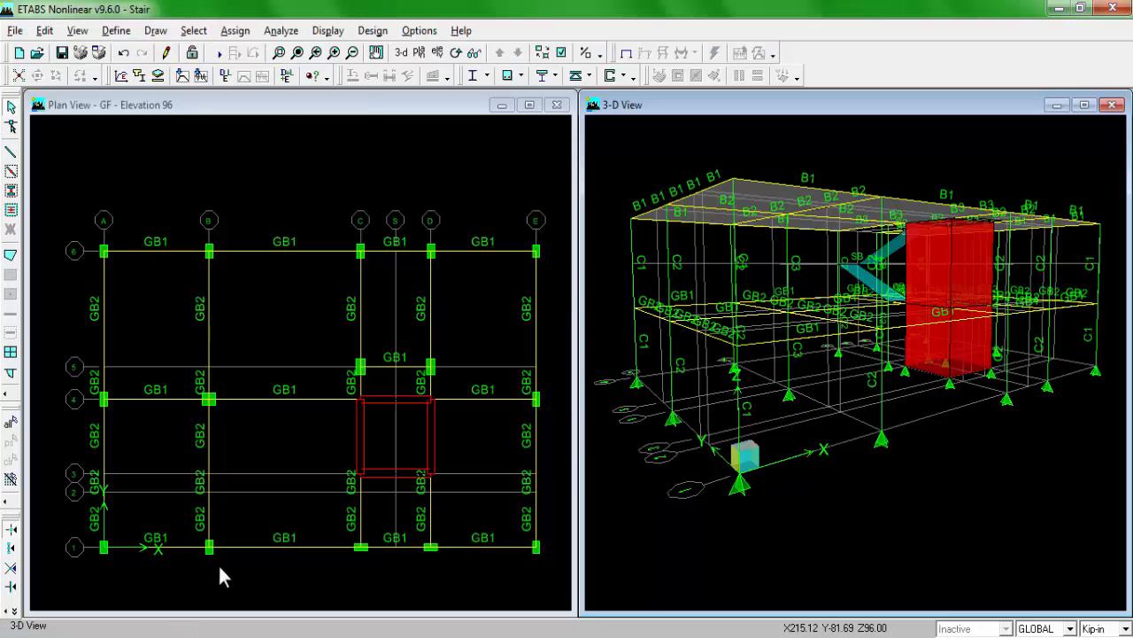
Step: Show the elevation at grid line 4 and examine the core wall's panels between grids C and D, leaving nothing selected
left_click(264, 107)
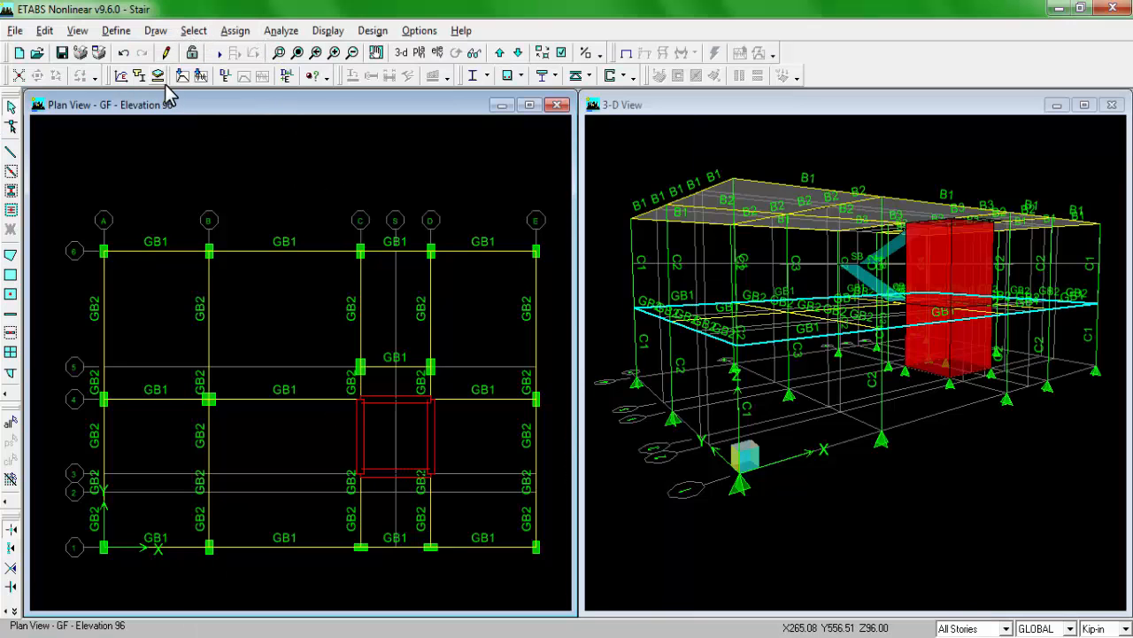
left_click(438, 52)
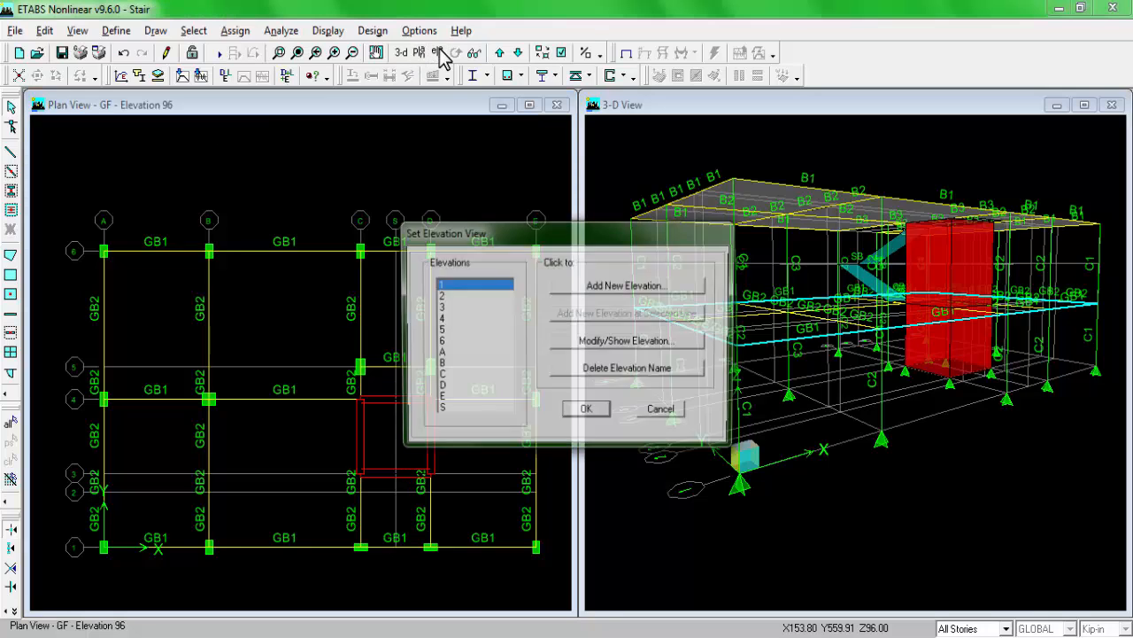
left_click(441, 319)
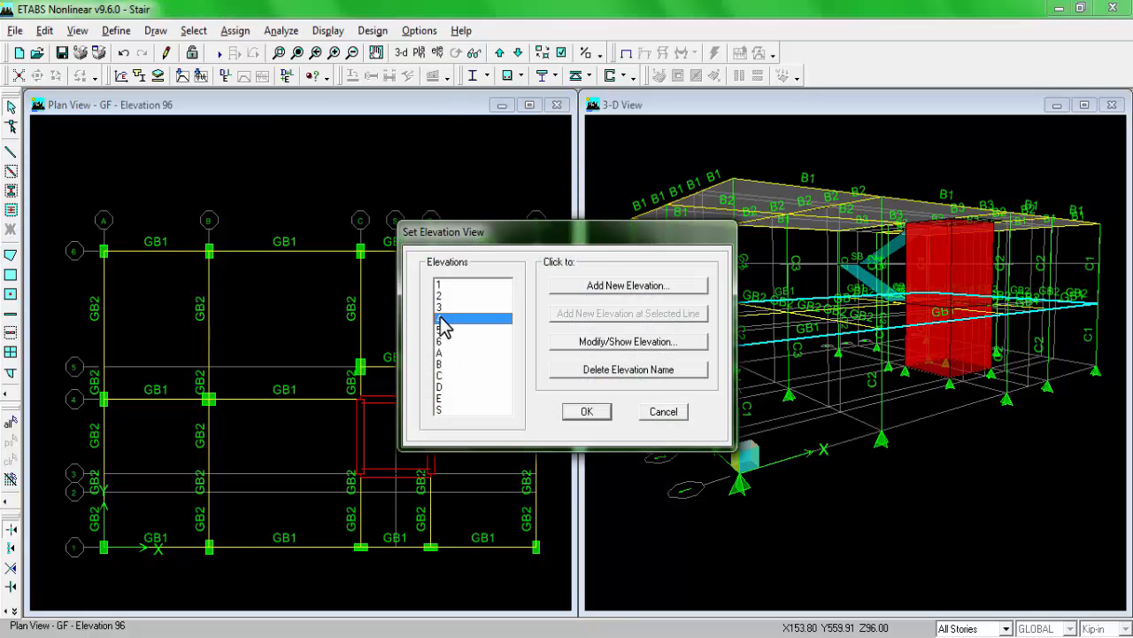
left_click(595, 416)
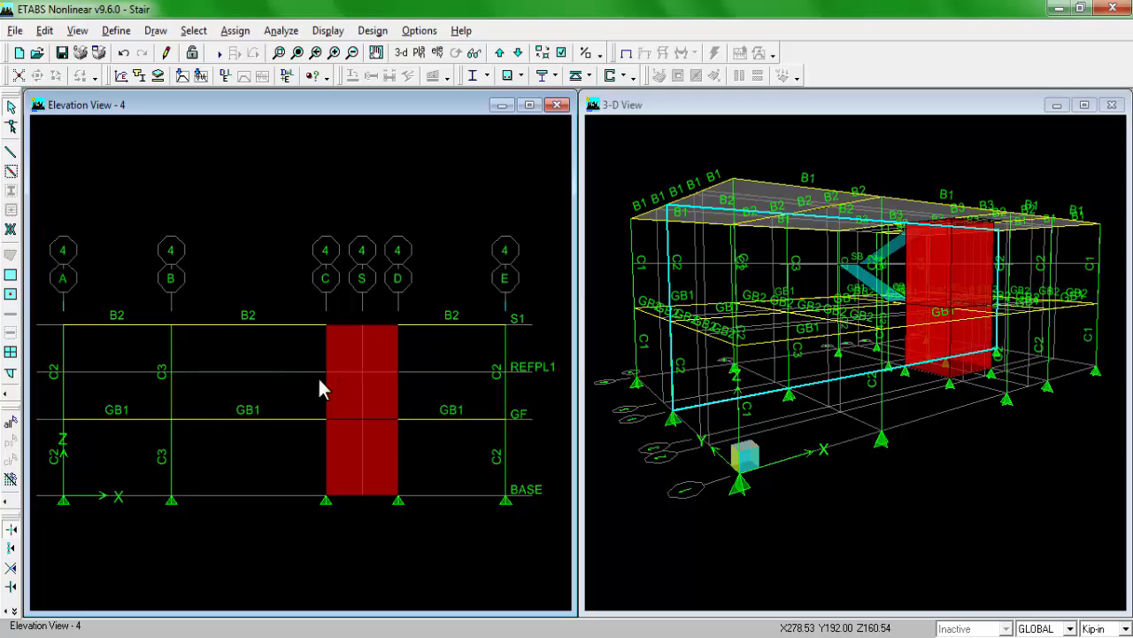
middle_click_drag(350, 371, 338, 373)
scroll(374, 443, "up", 2)
middle_click_drag(369, 434, 342, 433)
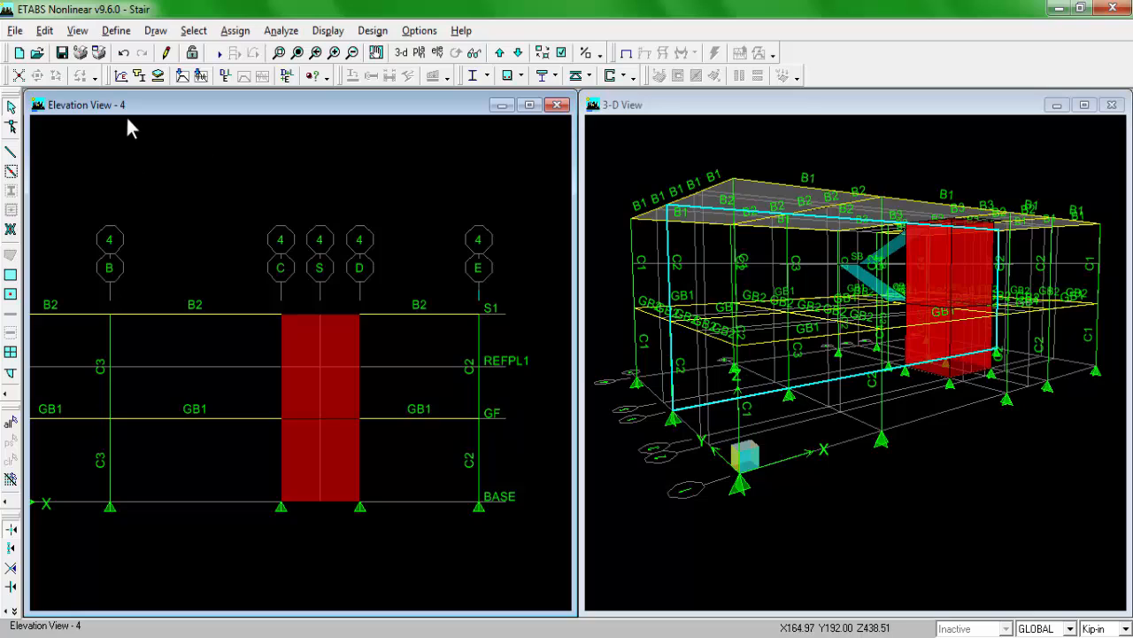
left_click(303, 337)
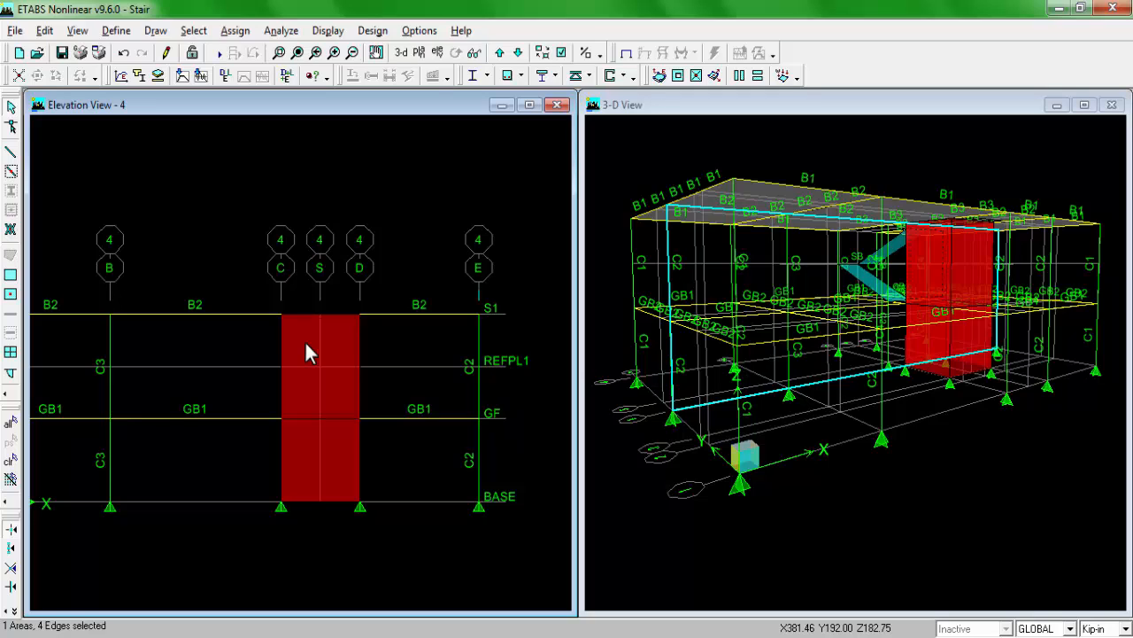
left_click(10, 461)
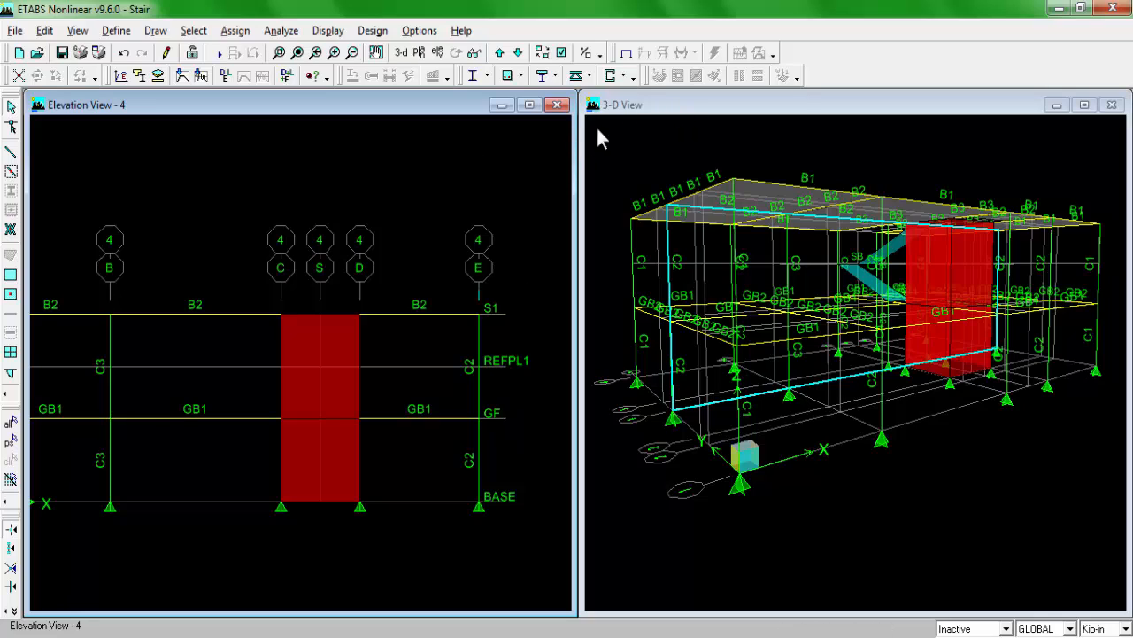
left_click(670, 108)
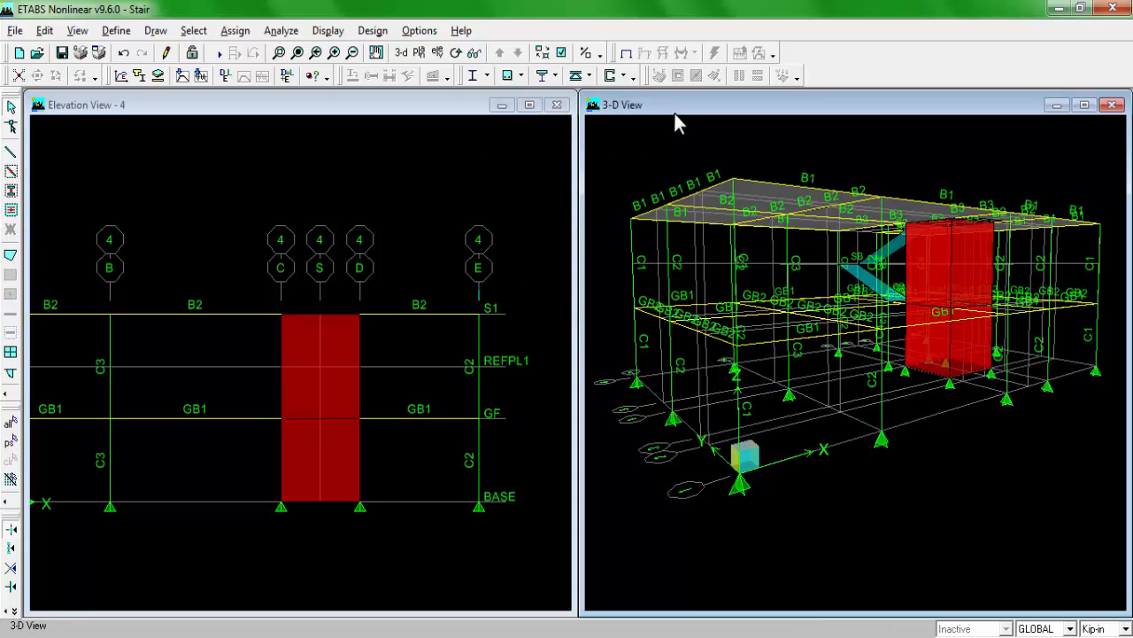
left_click(362, 114)
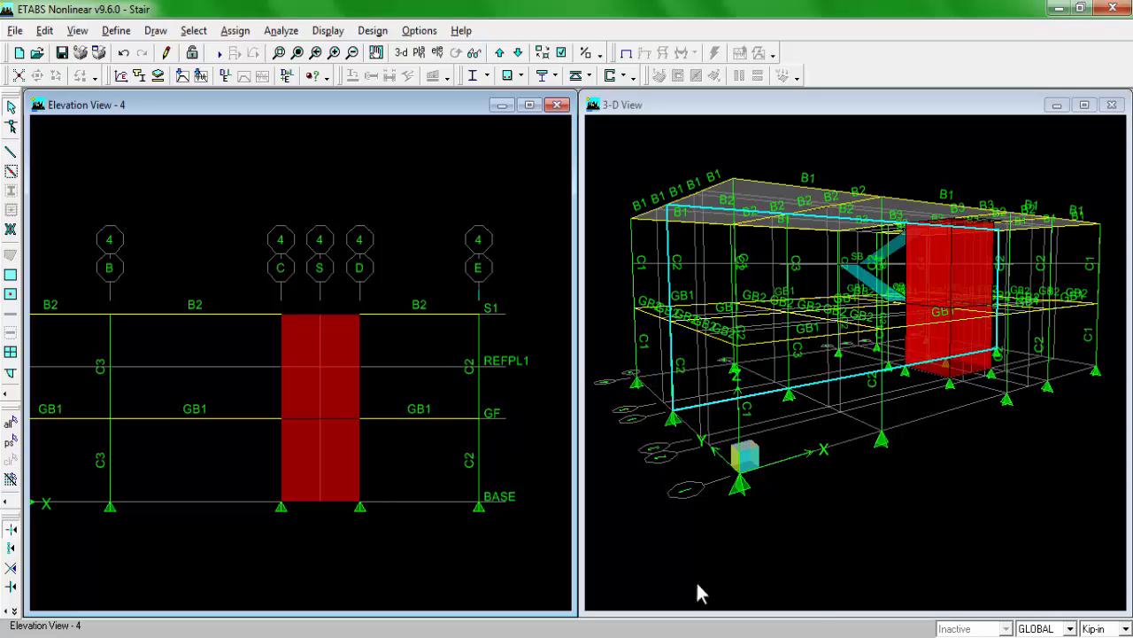
Step: Show the S1 plan and limit drawing and selection to One Story
left_click(419, 55)
left_click(652, 331)
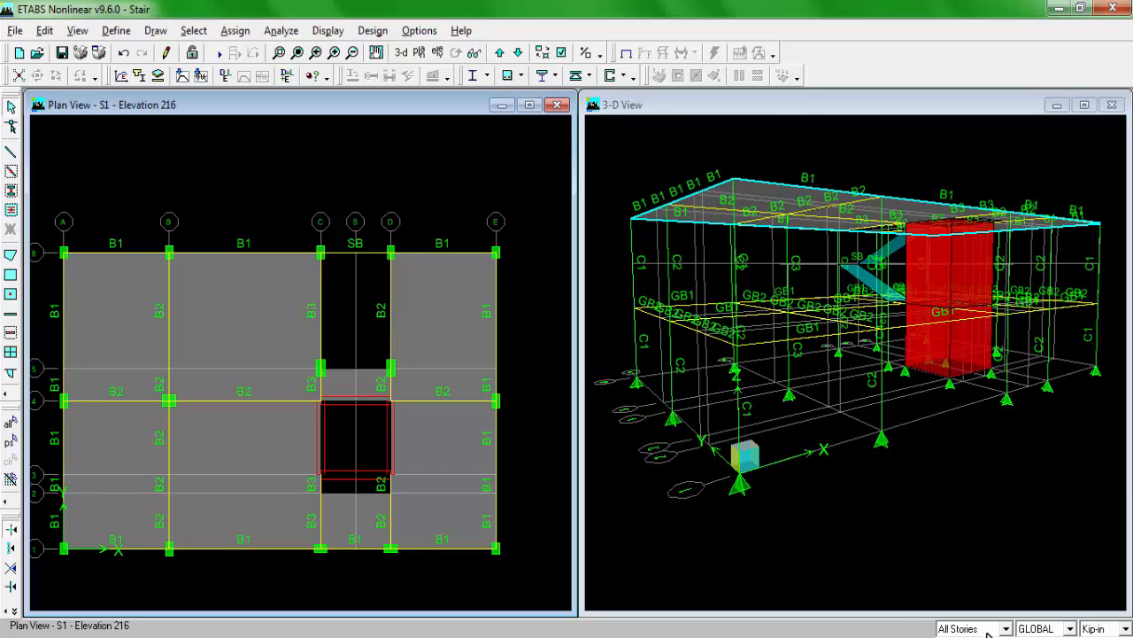
left_click(989, 629)
left_click(965, 590)
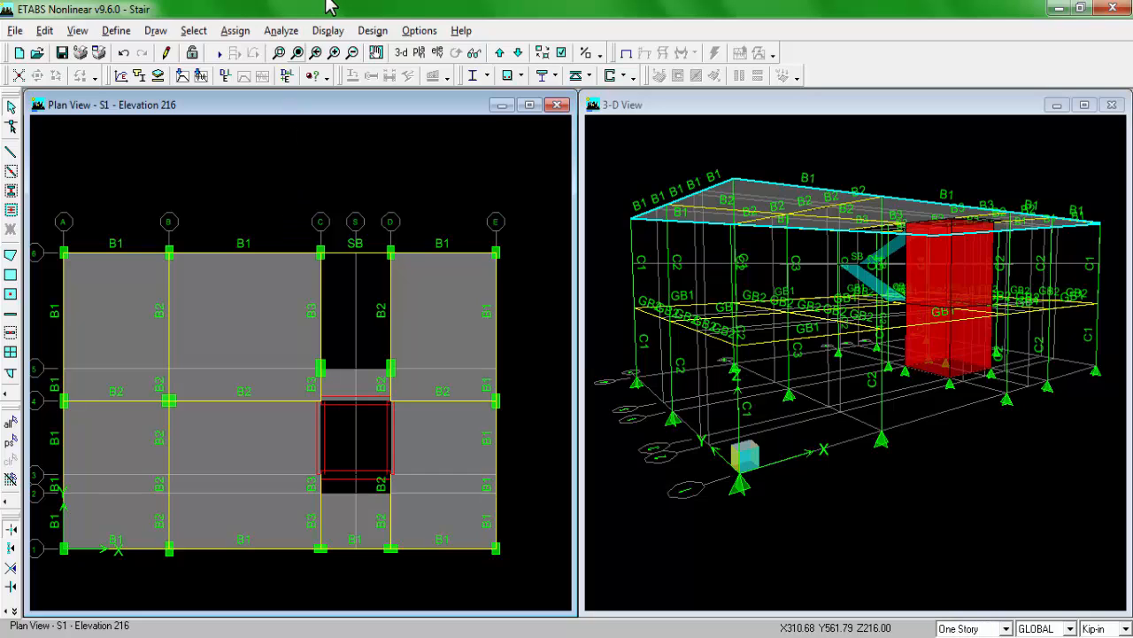
Step: In the grid 4 elevation, delete the core wall panel between GF and S1 and inspect the opened side in 3D
left_click(437, 54)
left_click(448, 316)
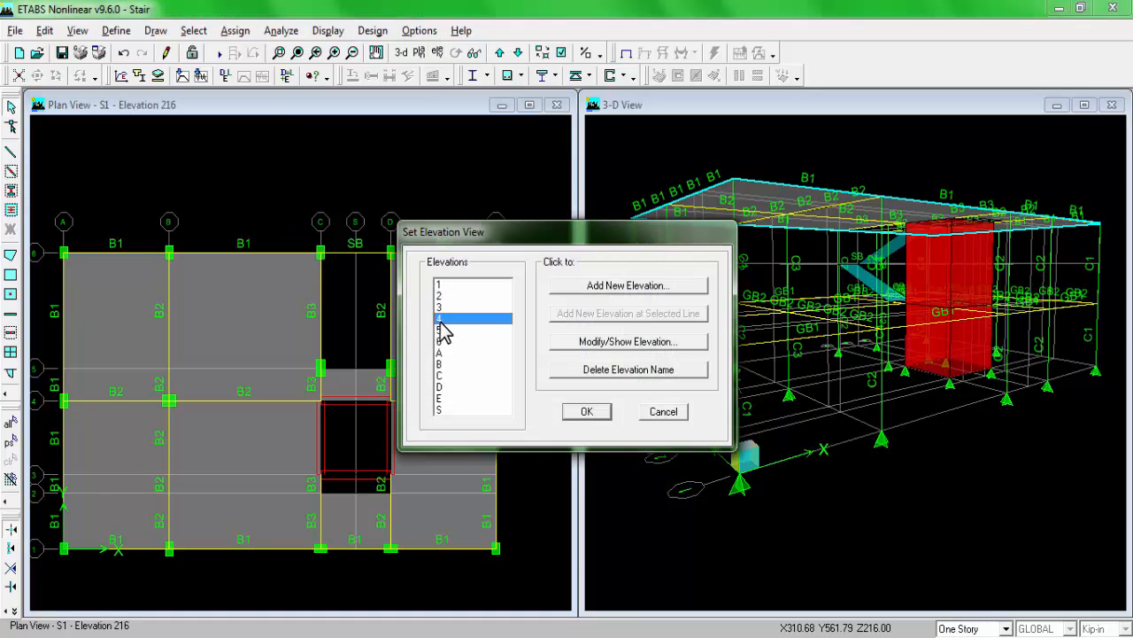
left_click(588, 406)
key("alt+Tab")
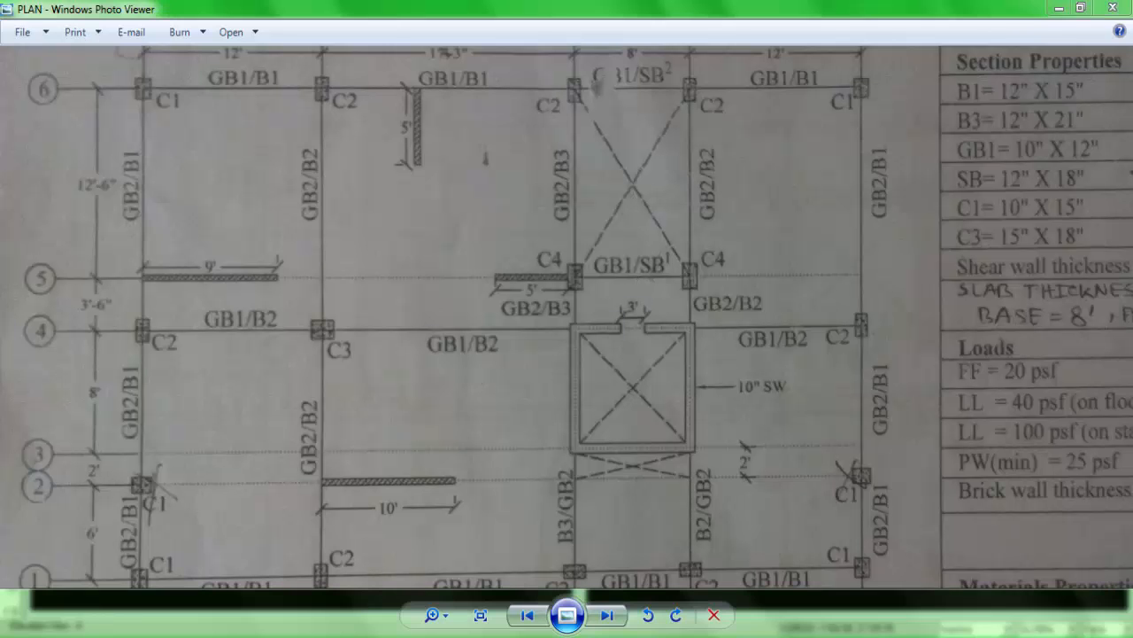
key("alt+Tab")
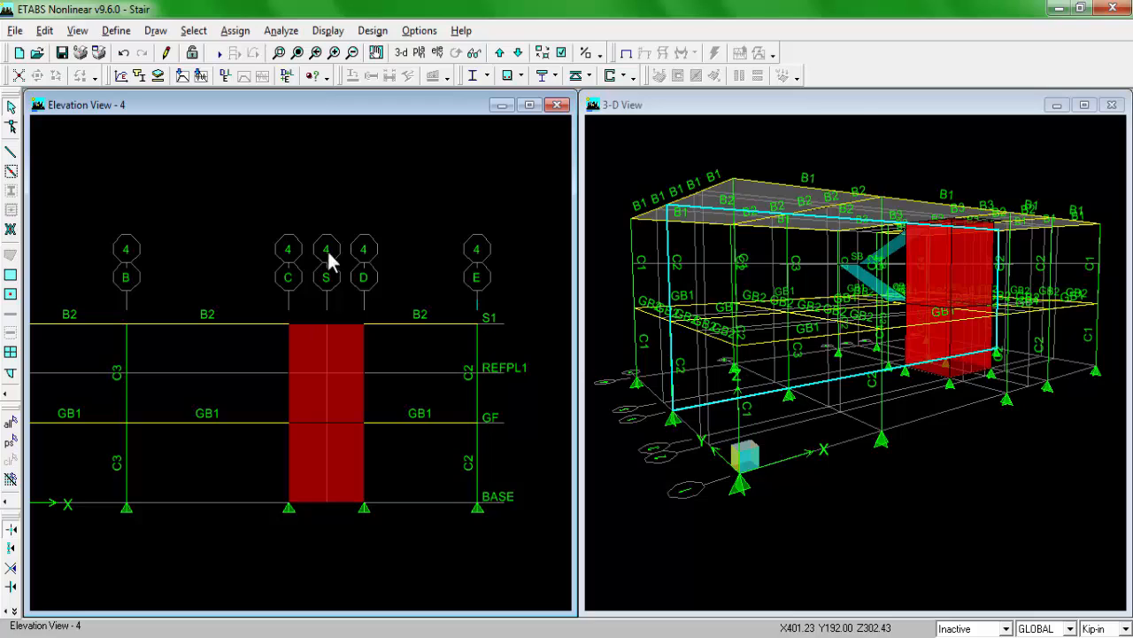
left_click(316, 396)
key("Delete")
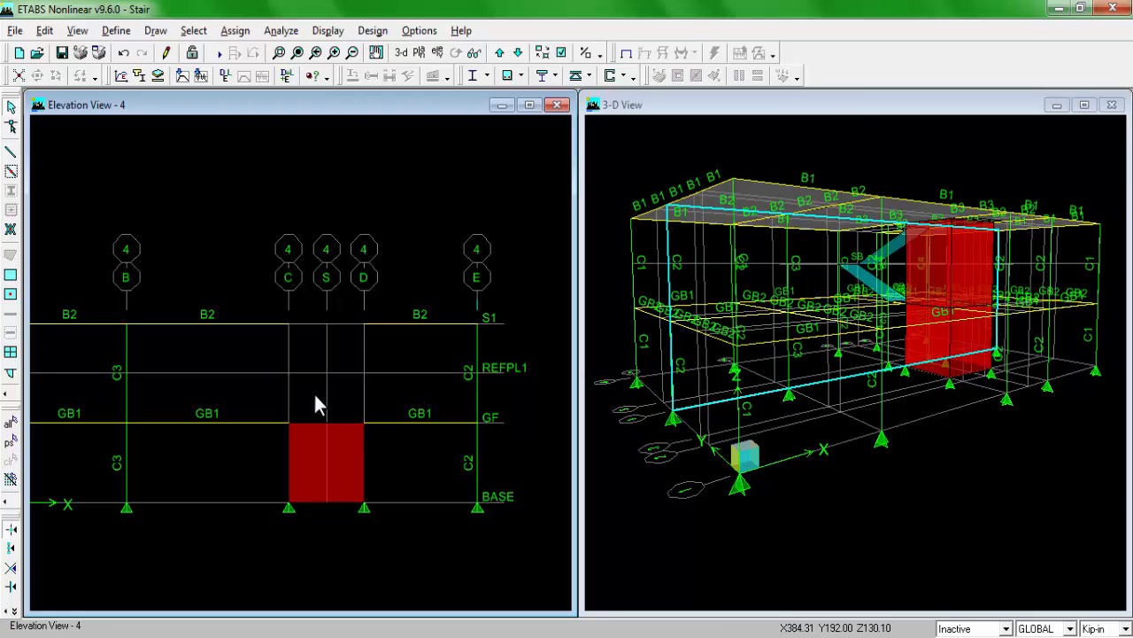
left_click(715, 107)
left_click(457, 54)
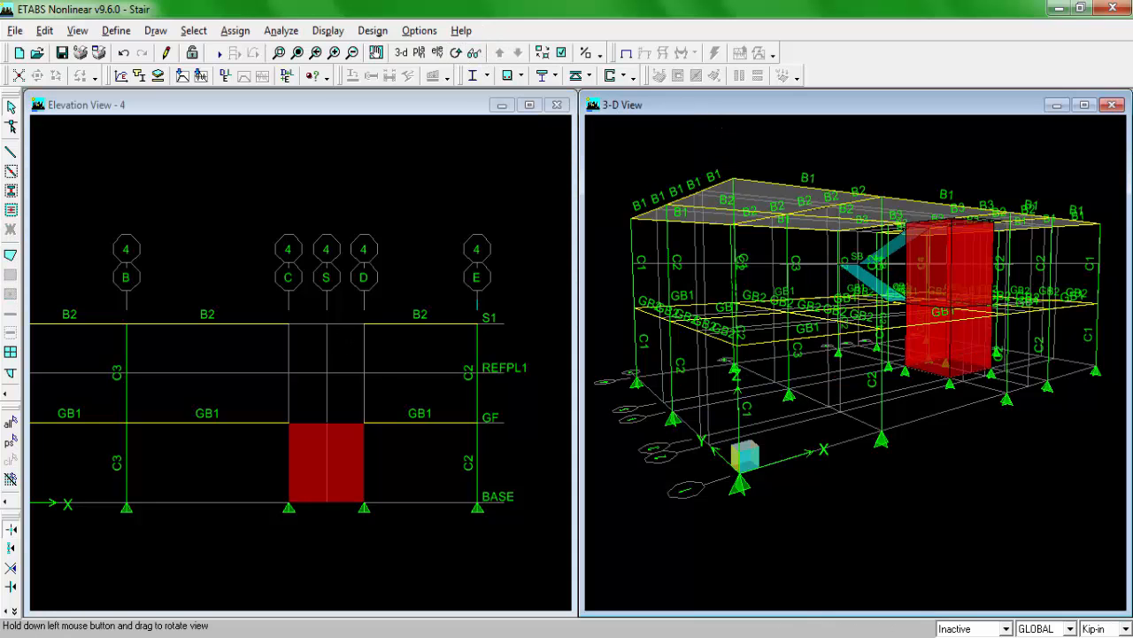
mouse_move(714, 129)
left_mouse_down()
mouse_move(1000, 292)
mouse_move(1015, 336)
left_mouse_up()
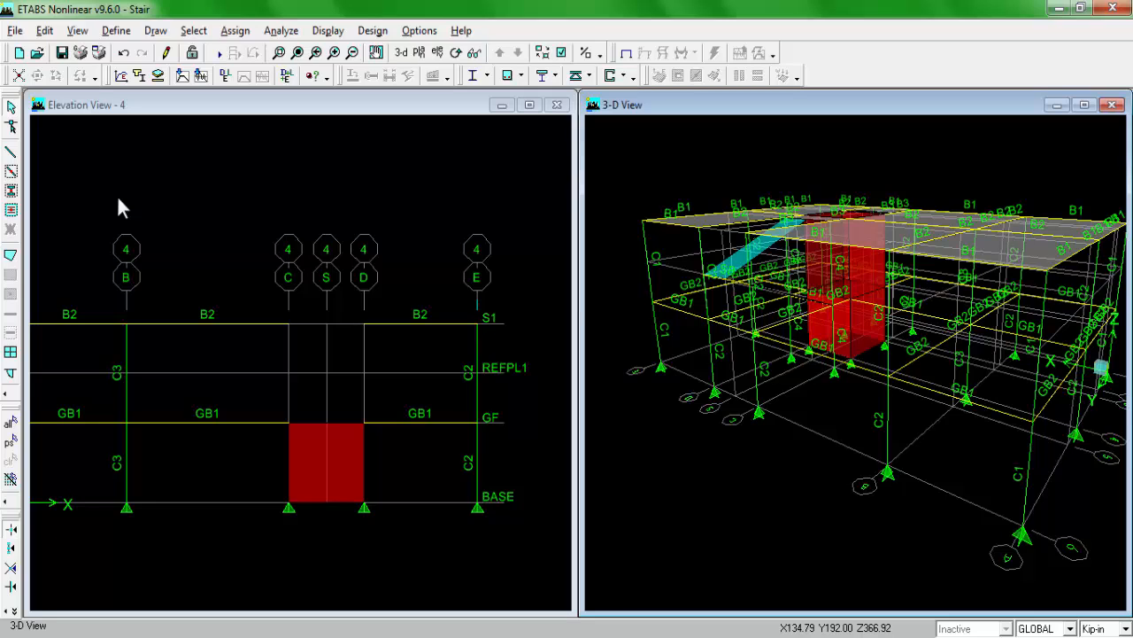
Step: With units in feet, add a horizontal reference plane between the 13 ft plane and S1 for the top of the door opening
left_click(45, 31)
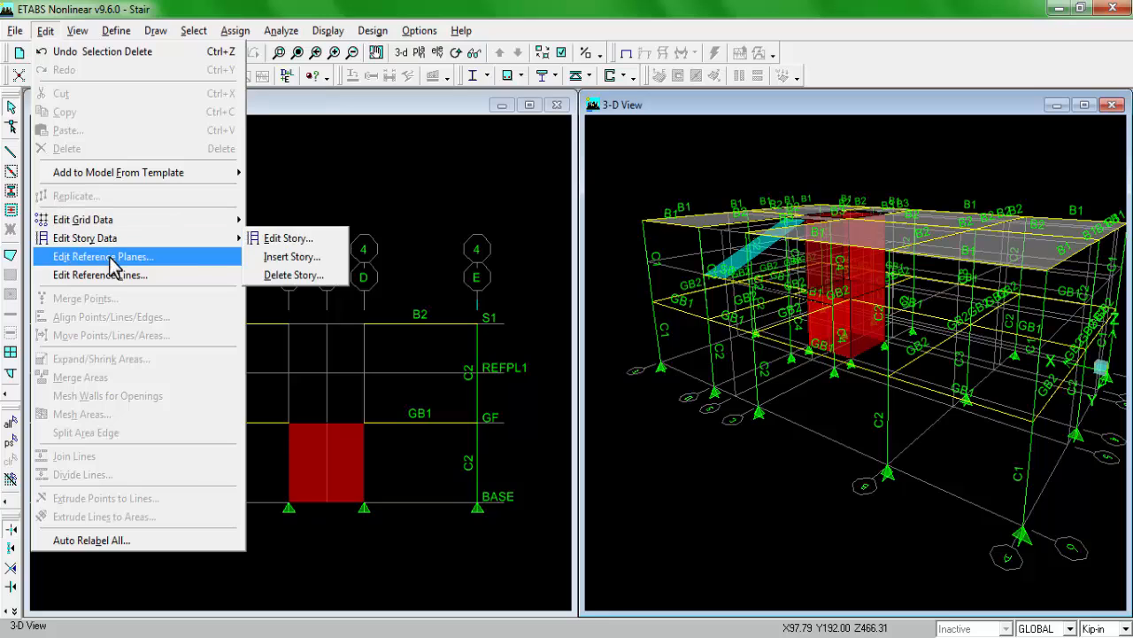
left_click(150, 257)
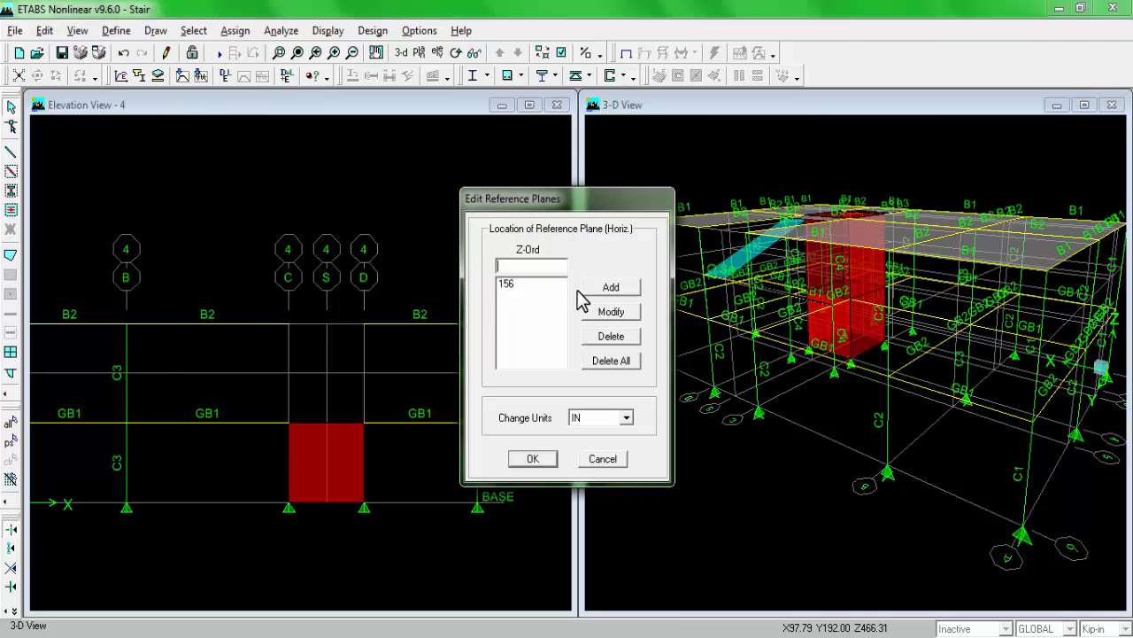
left_click(610, 419)
left_click(602, 431)
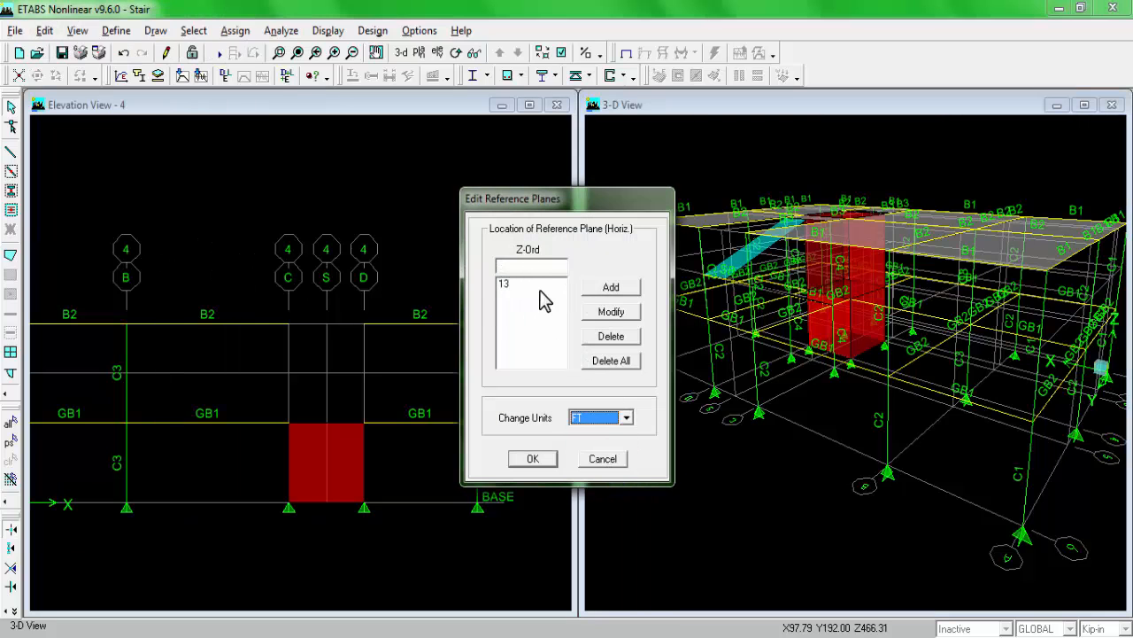
left_click(531, 269)
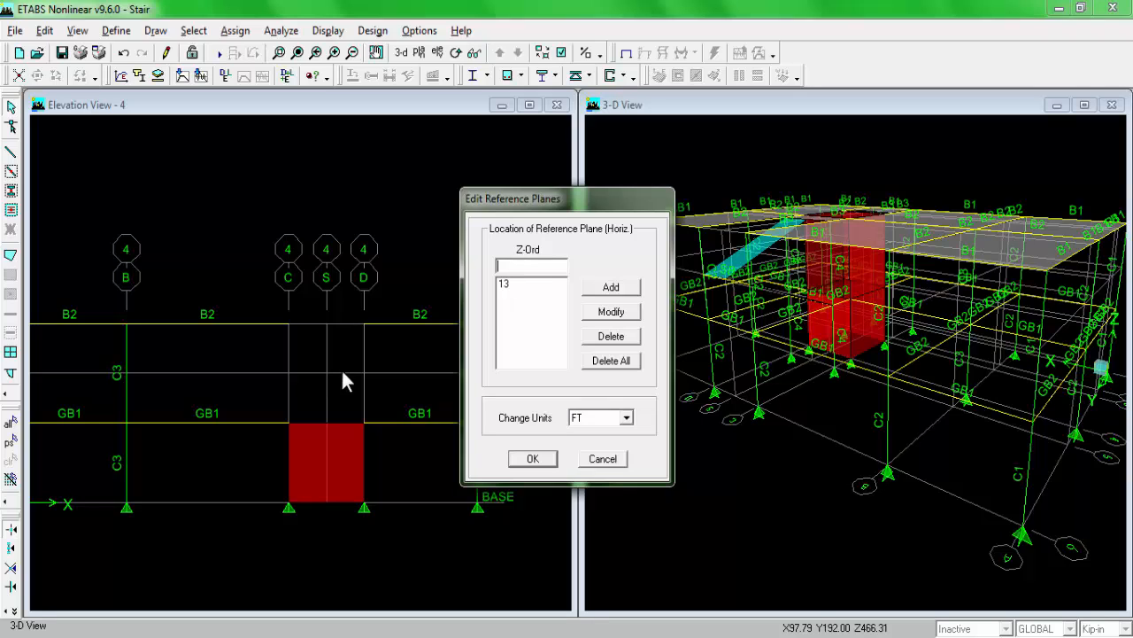
left_click_drag(556, 201, 590, 200)
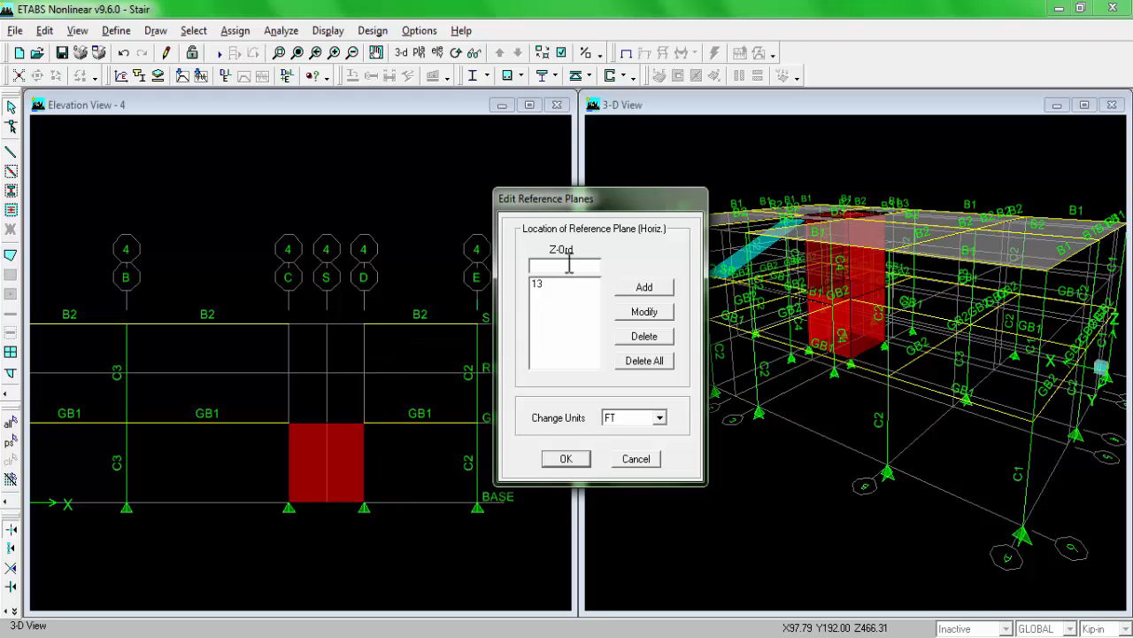
type("5")
left_click(644, 287)
left_click(565, 458)
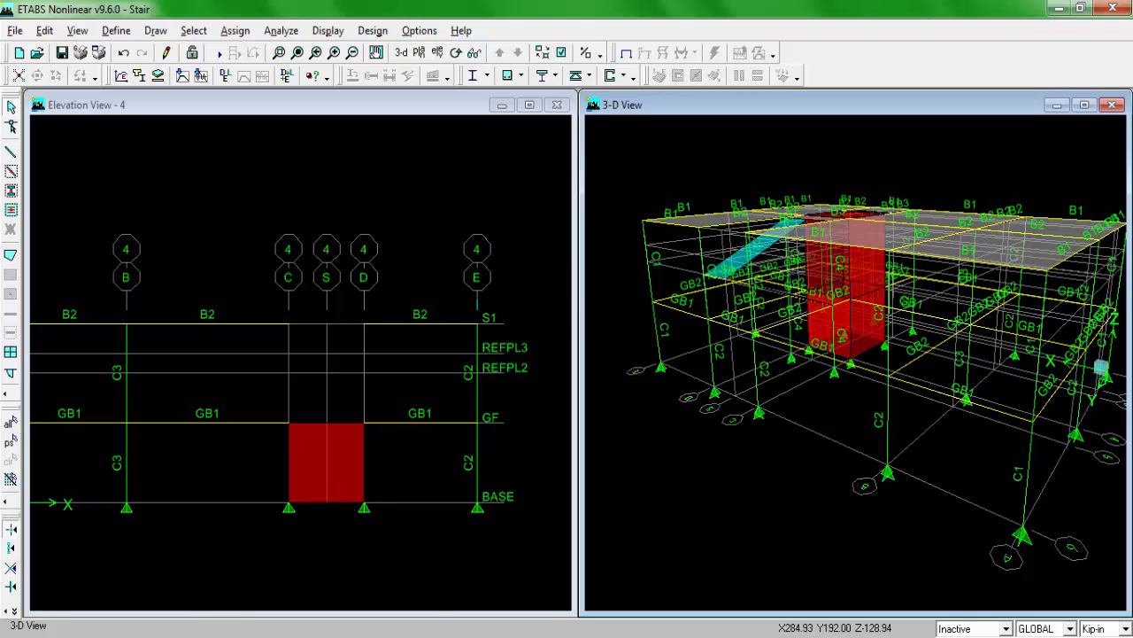
Step: Switch to the plan image in Windows Photo Viewer and examine the grid spacings and the door opening in the 10" shear wall core
left_click(206, 636)
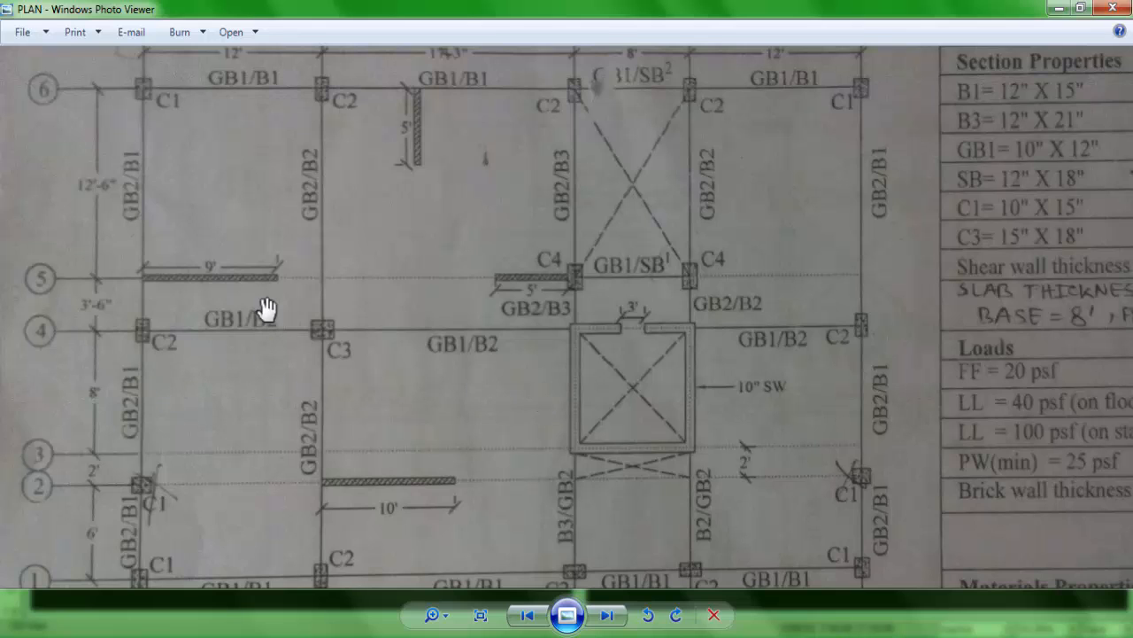
left_click_drag(276, 167, 279, 202)
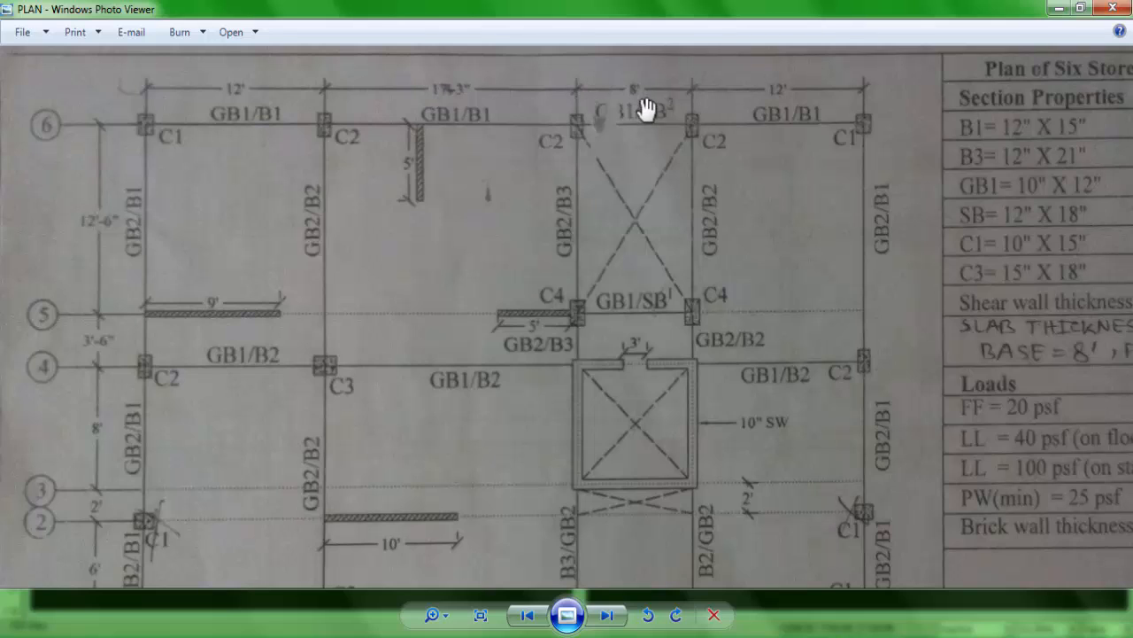
left_click_drag(607, 296, 609, 235)
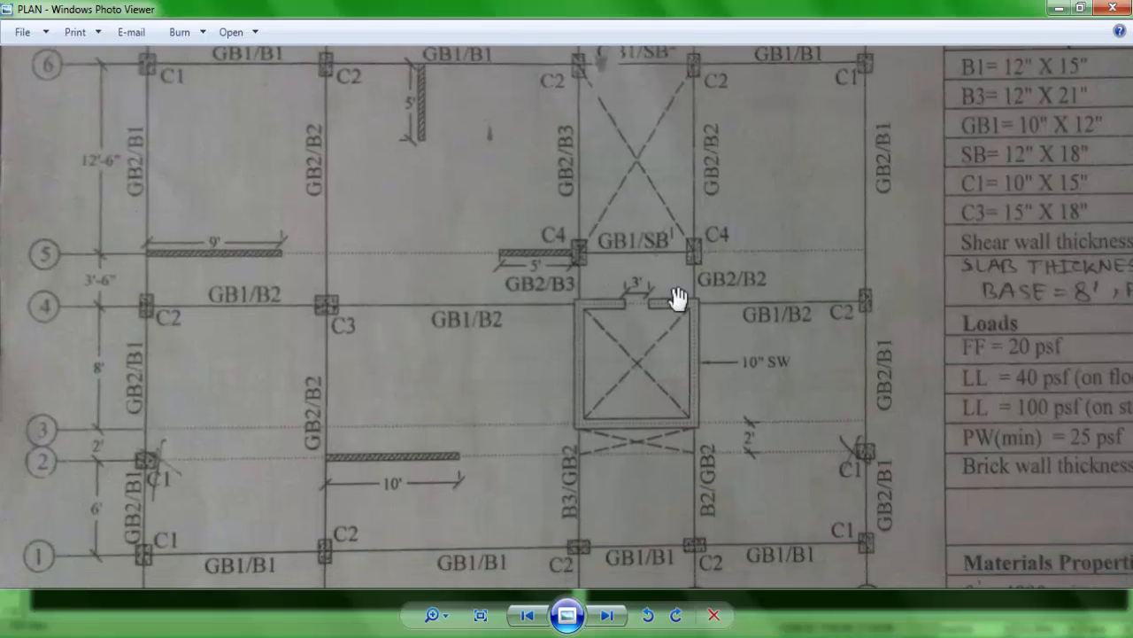
left_click_drag(544, 321, 540, 270)
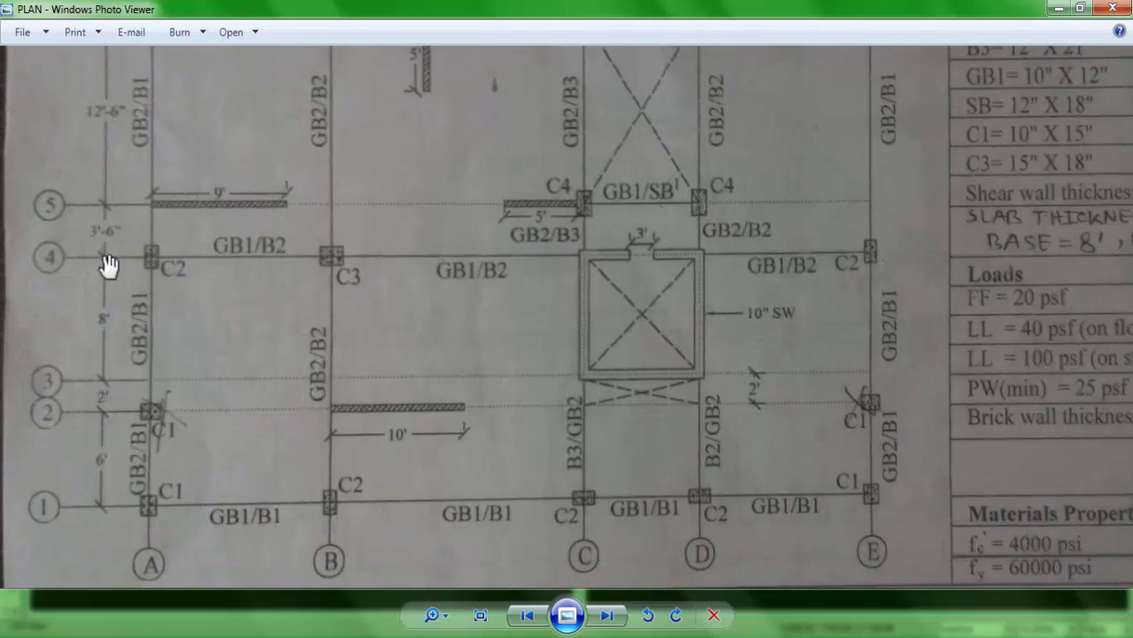
left_click_drag(537, 263, 526, 400)
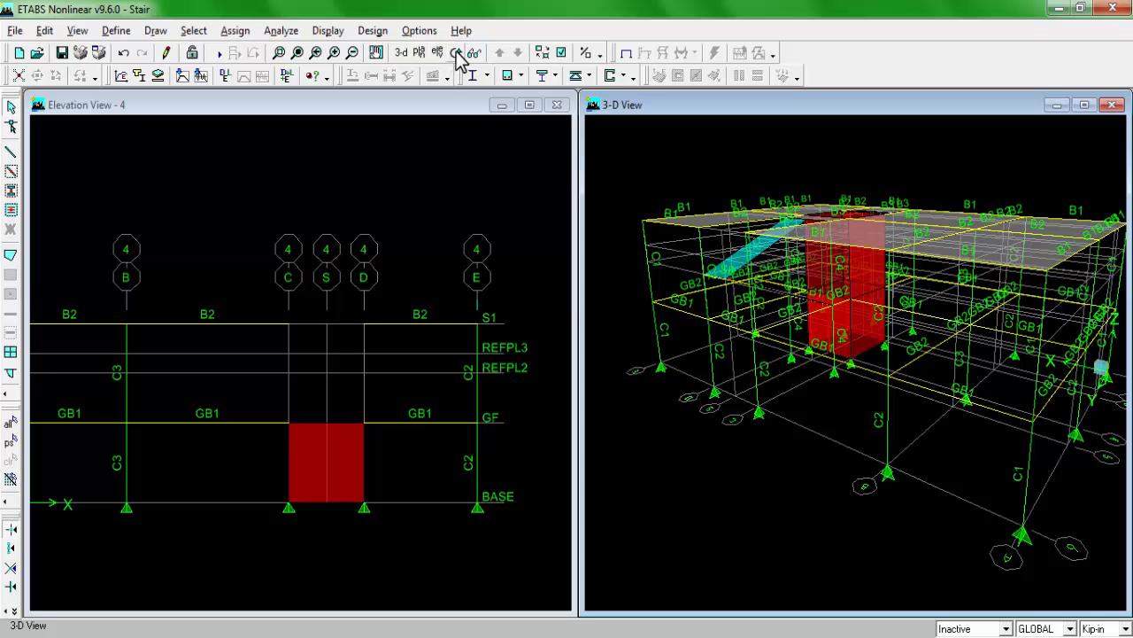
Step: Return to ETABS, restore the default 3D view of the building, and make the grid 4 elevation active
left_click(404, 56)
scroll(861, 523, "down", 1)
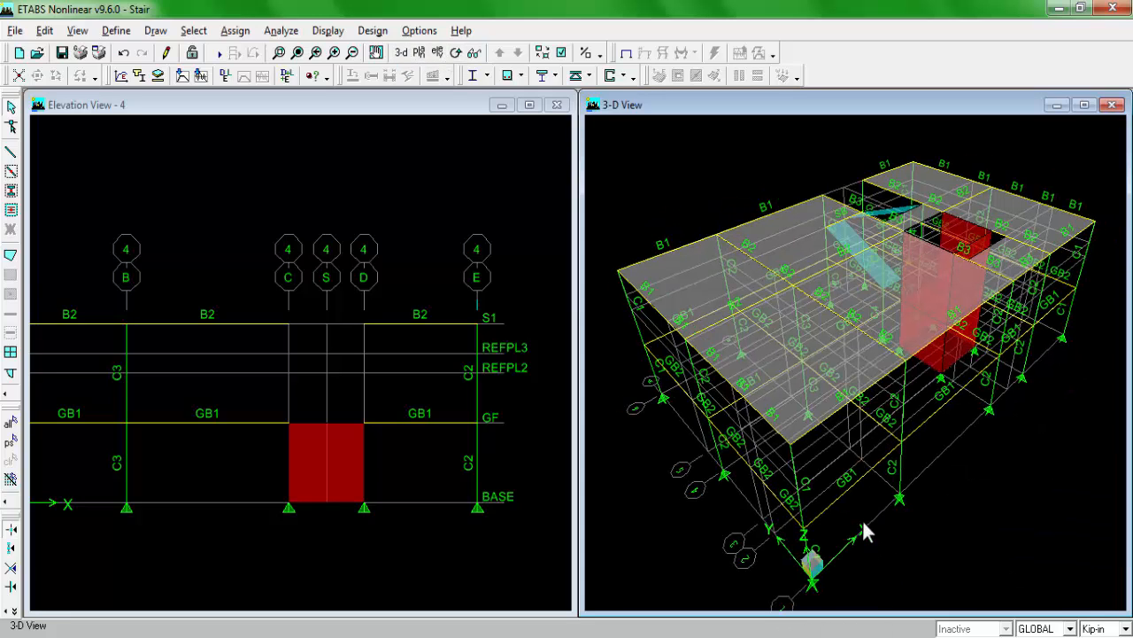
middle_click_drag(862, 523, 855, 507)
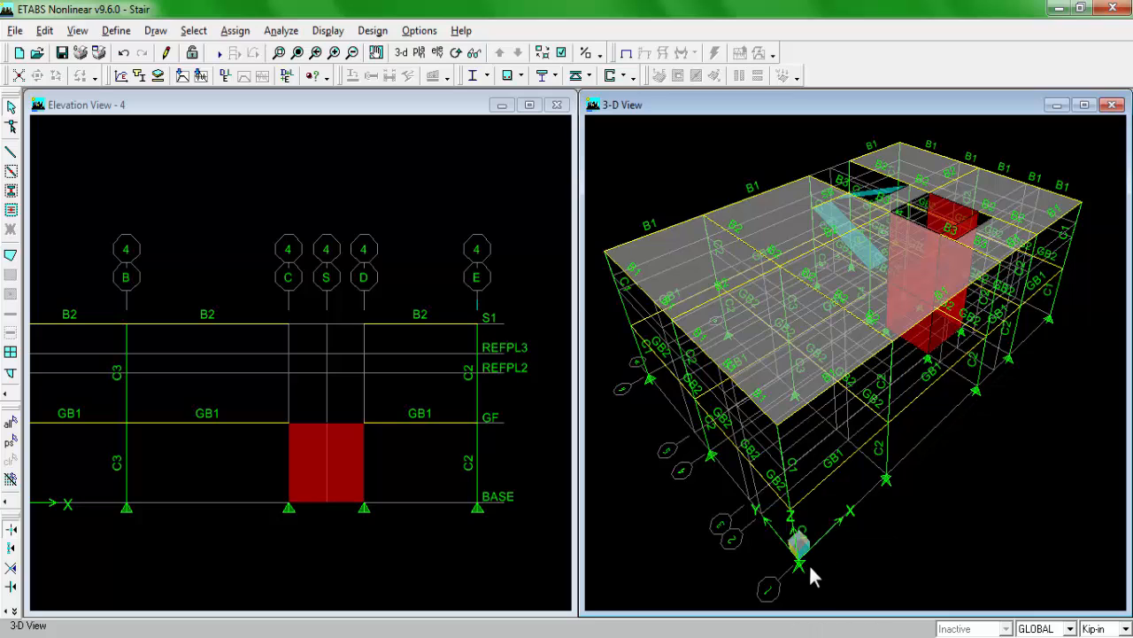
left_click(372, 102)
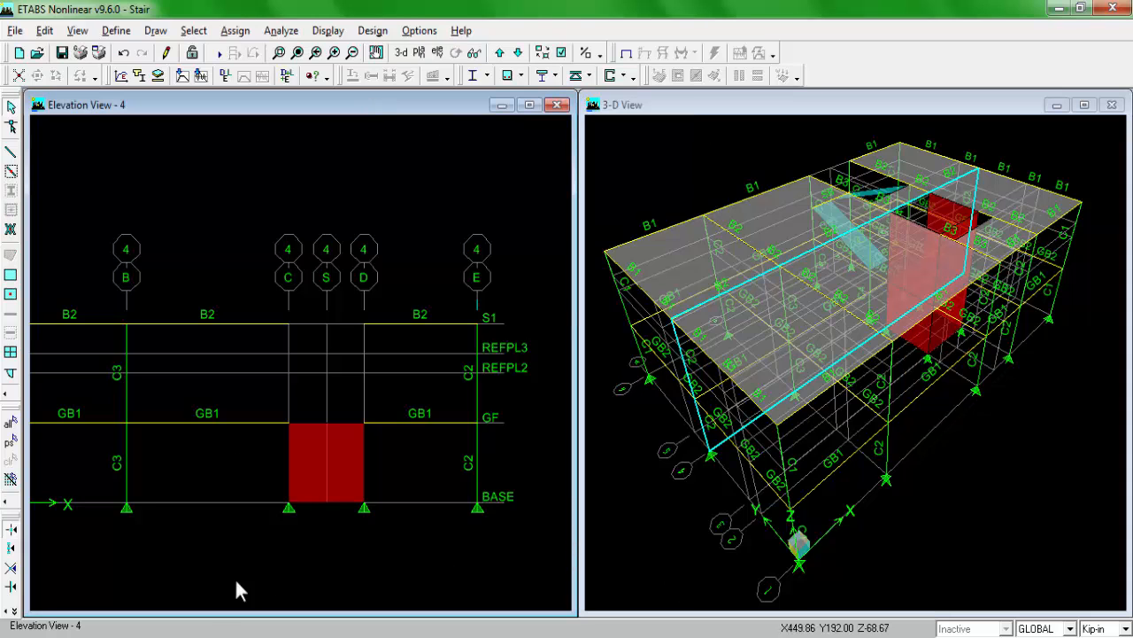
Step: Check the core's position relative to grids C, D and 4 in the Windows Photo Viewer plan image
key("alt+Tab")
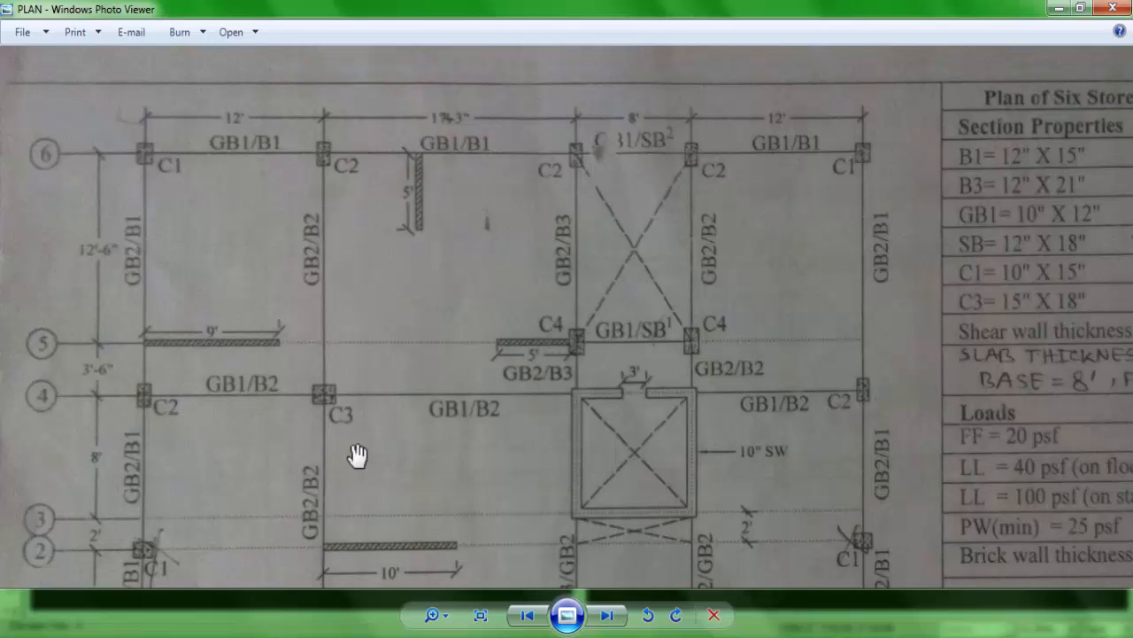
left_click_drag(375, 445, 379, 414)
left_click_drag(509, 372, 506, 411)
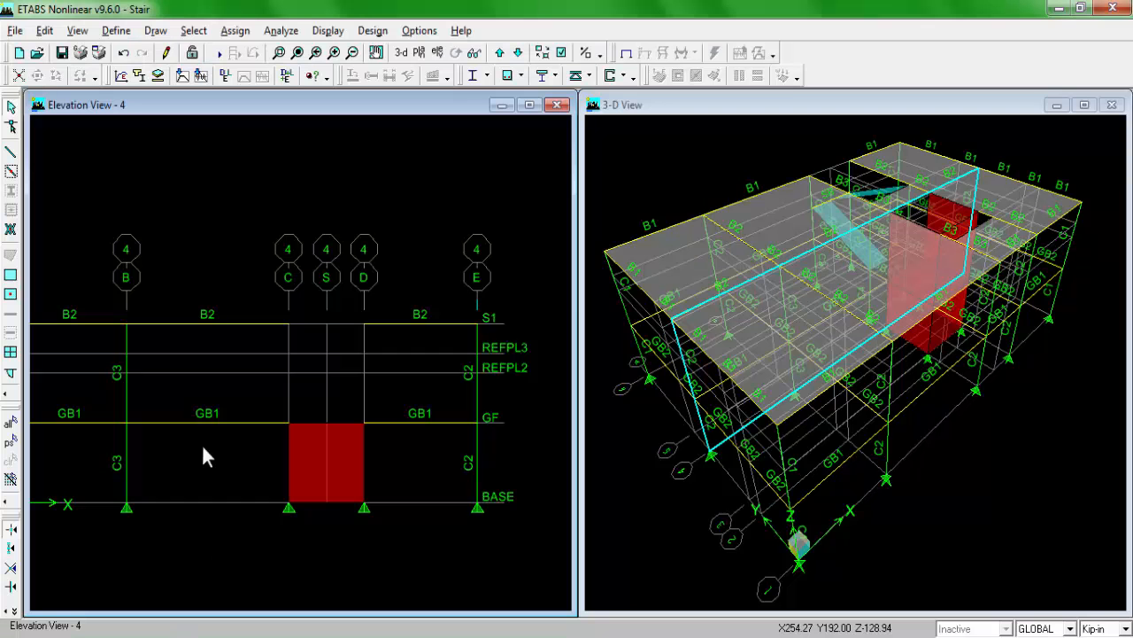
Step: In ETABS, add a vertical reference line at X 31.25 ft, Y 16 ft, consulting the plan image for the core's location
left_click(45, 30)
left_click(107, 275)
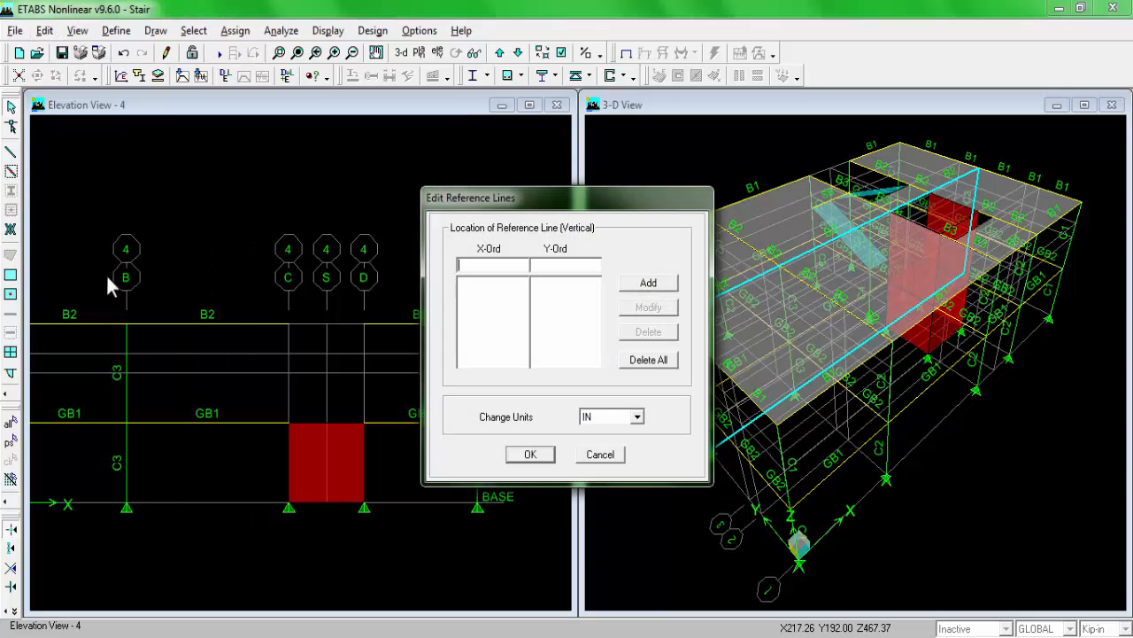
left_click(612, 419)
left_click(602, 453)
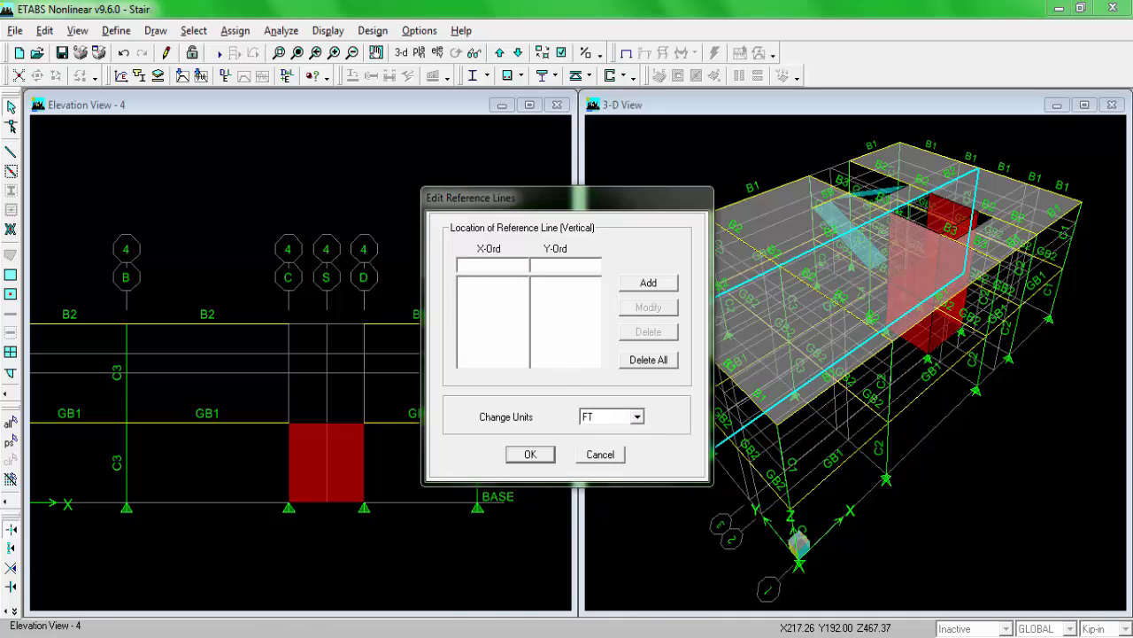
key("alt+Tab")
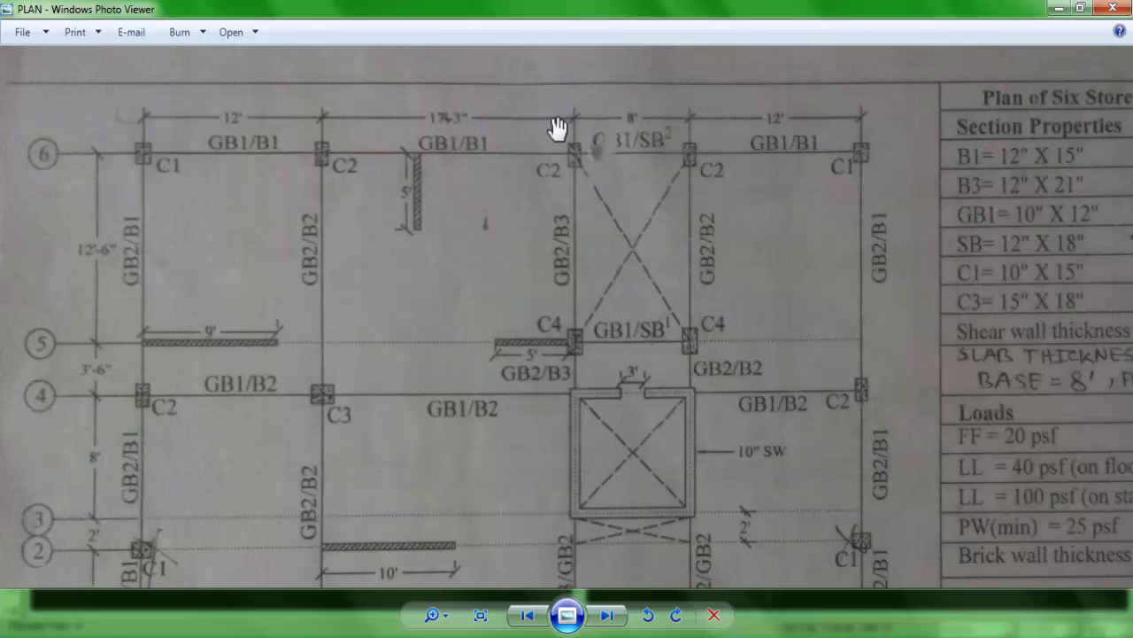
left_click_drag(515, 497, 524, 395)
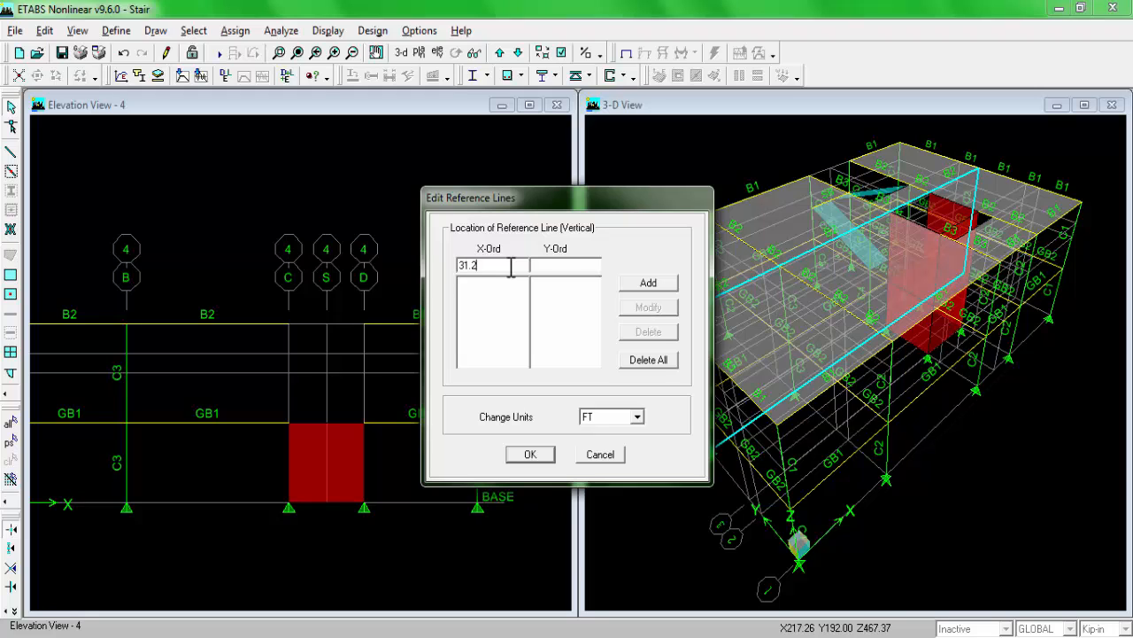
type("5")
left_click(578, 263)
type("16")
left_click(647, 284)
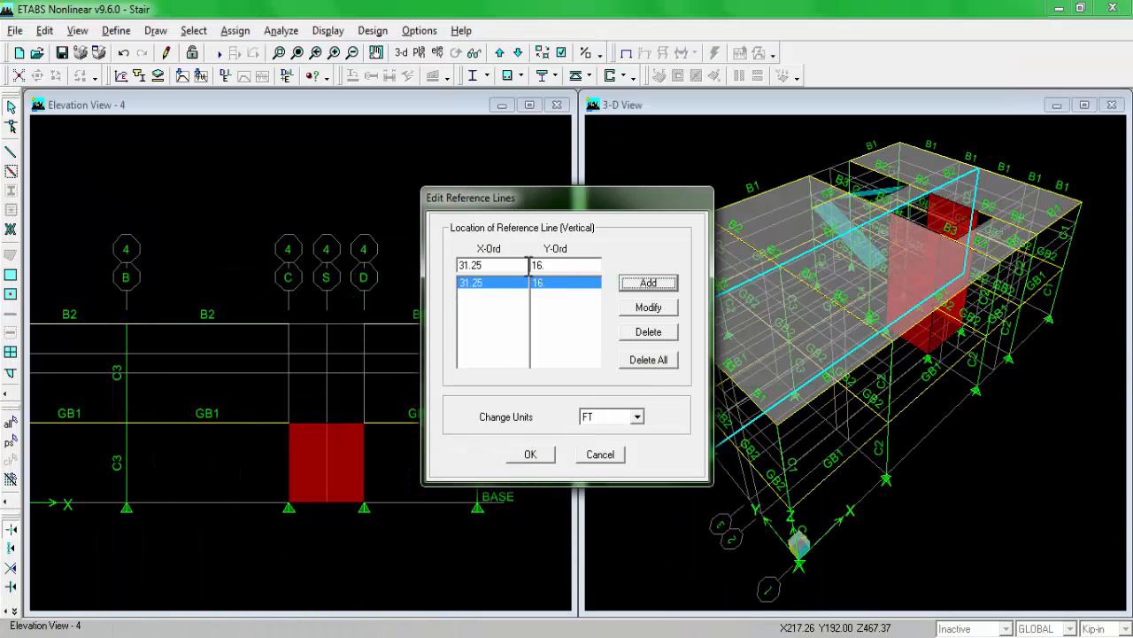
Step: Add a second vertical reference line at X 35.25 ft, Y 16 ft and apply both reference lines
left_click_drag(506, 266, 451, 273)
left_click(468, 264)
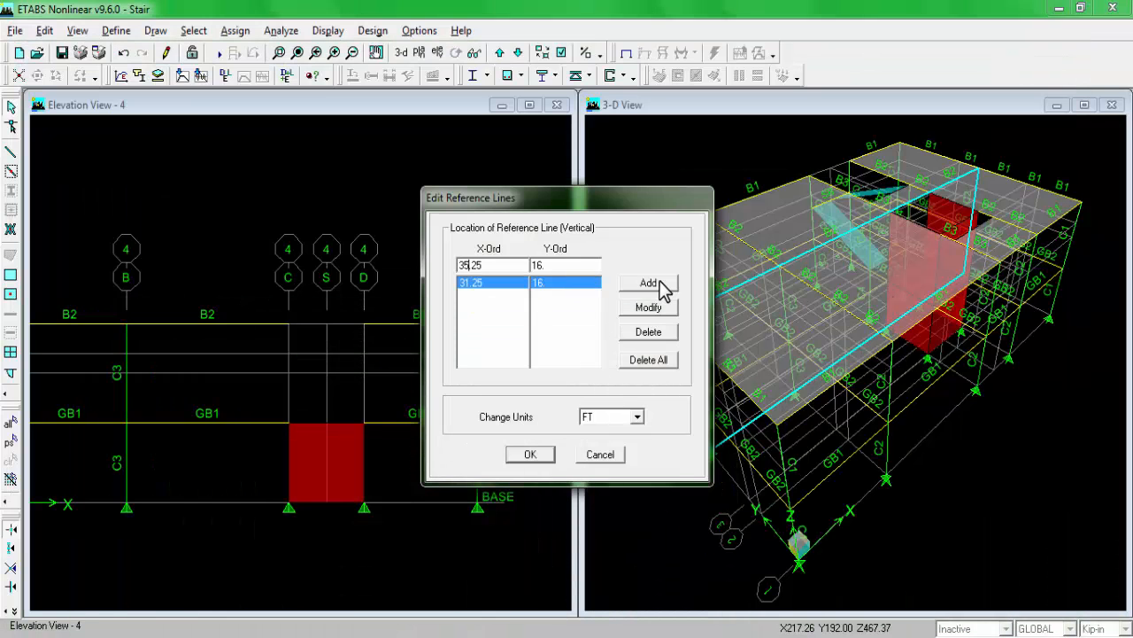
left_click(660, 283)
left_click(530, 454)
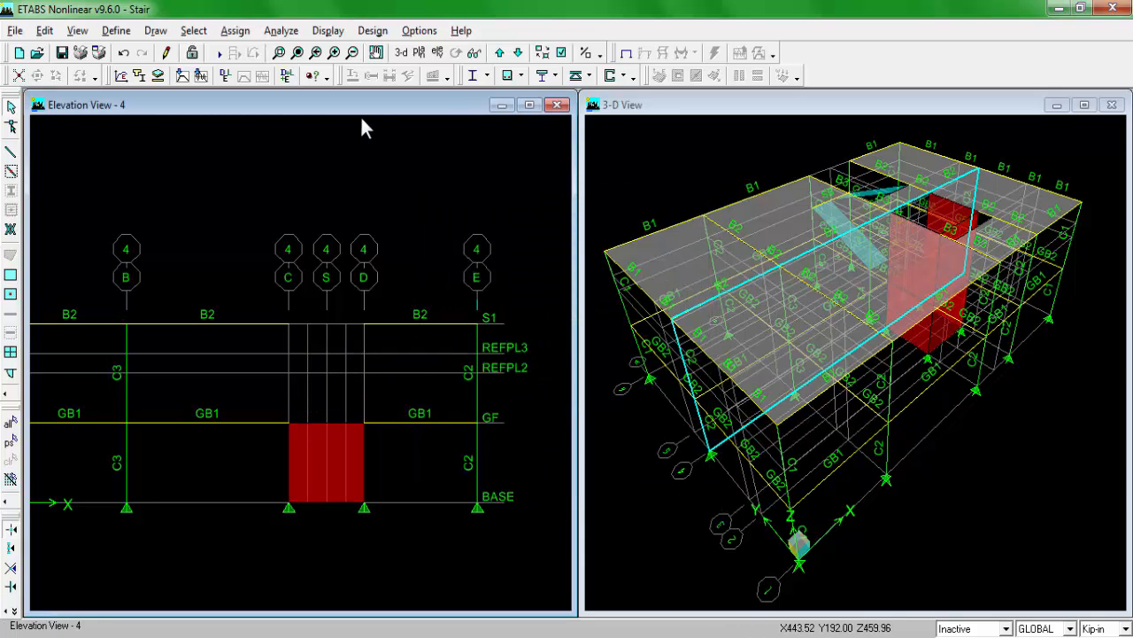
Step: In the grid 4 elevation, fill the three cells beside grid C between GF and S1 with WALL10 areas
scroll(305, 378, "up", 4)
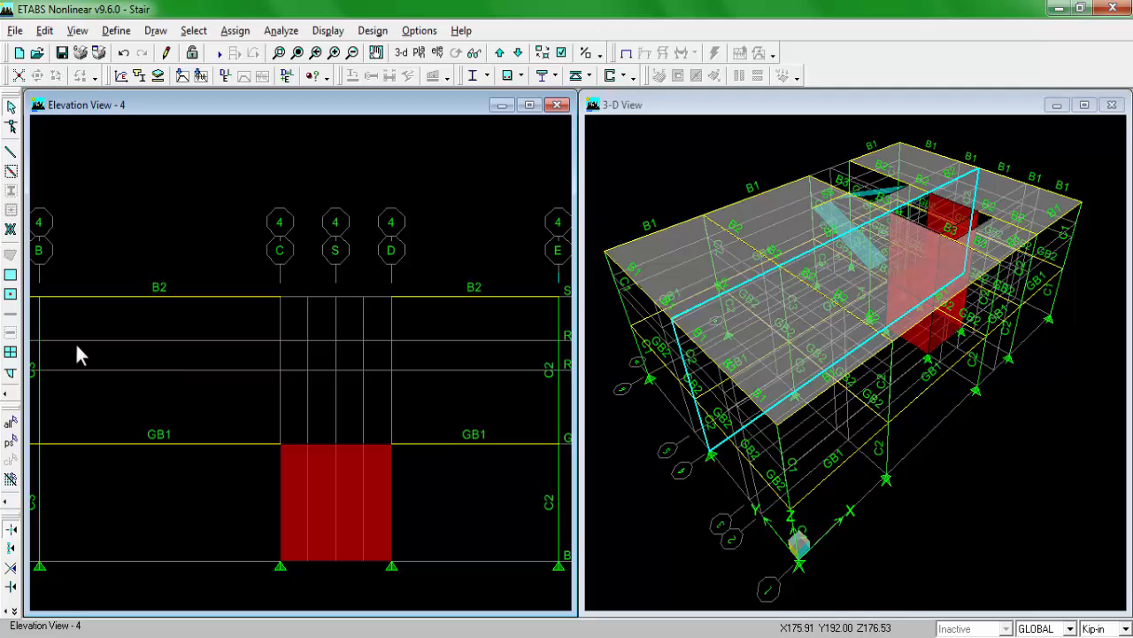
left_click(12, 297)
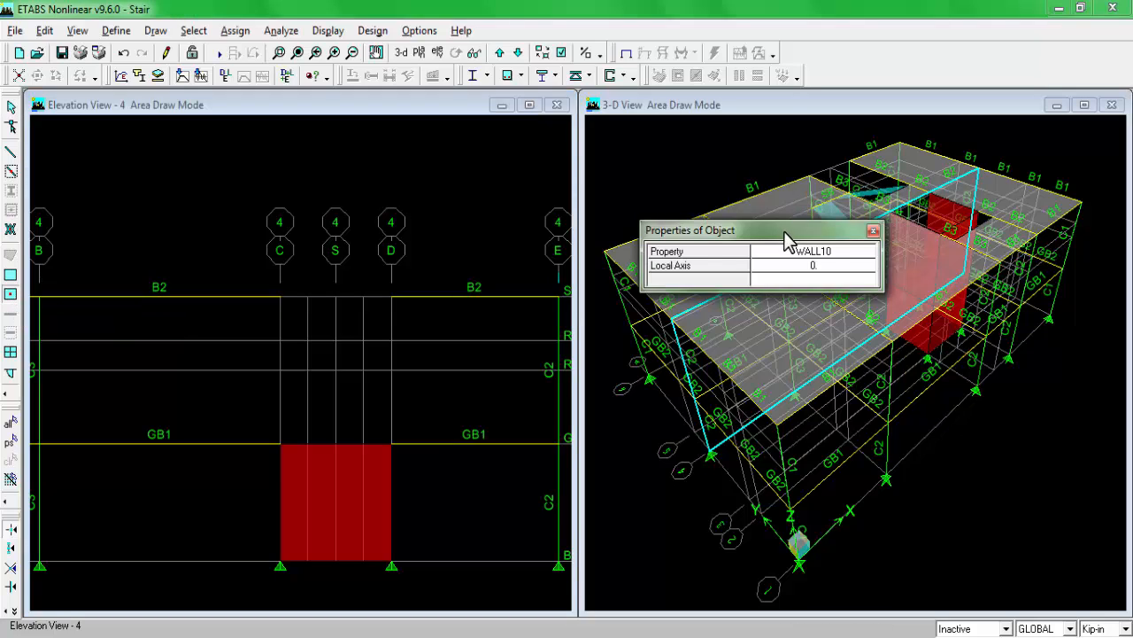
left_click(921, 252)
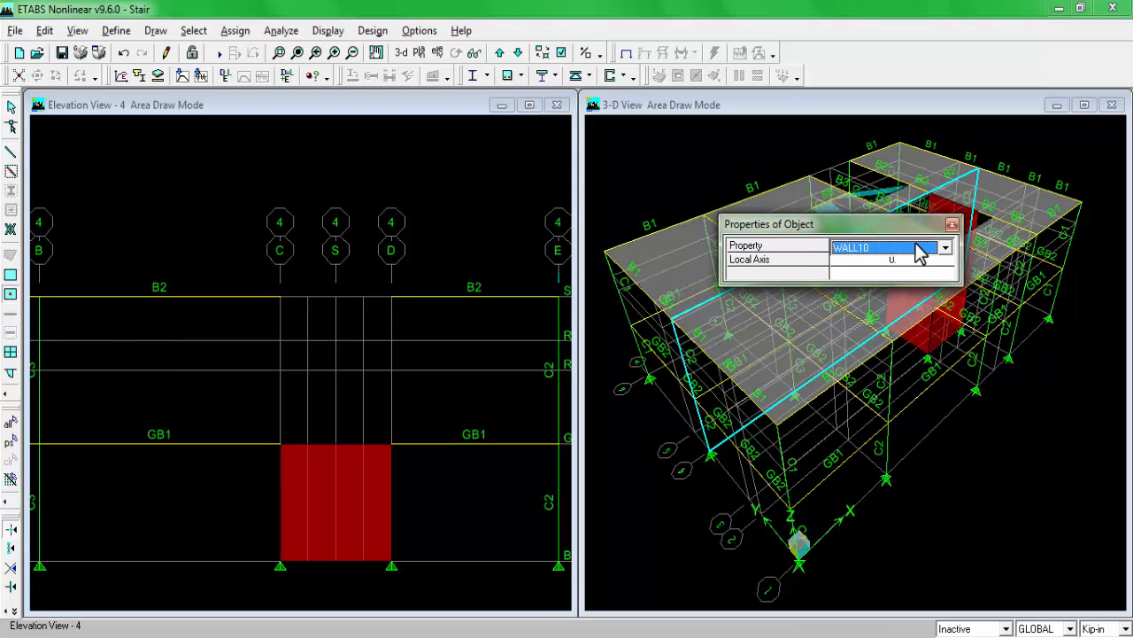
left_click(921, 253)
left_click(921, 252)
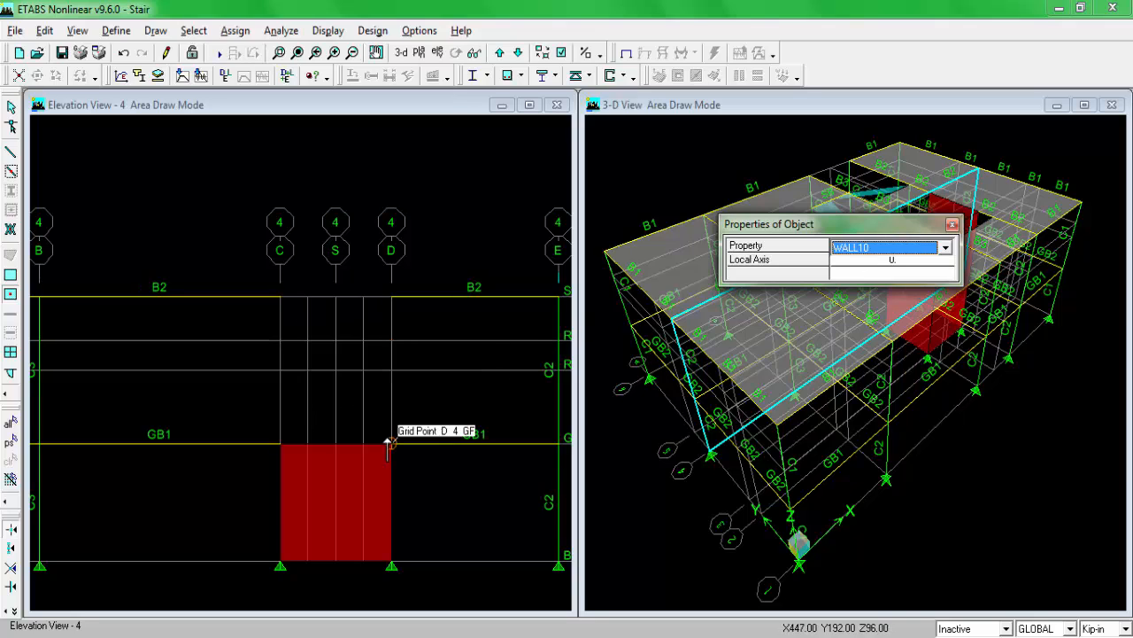
left_click(288, 413)
left_click(296, 353)
left_click(297, 314)
Step: Fill the two cells above the door opening and the three cells beside grid D with WALL10 areas, leaving the opening empty
left_click(325, 315)
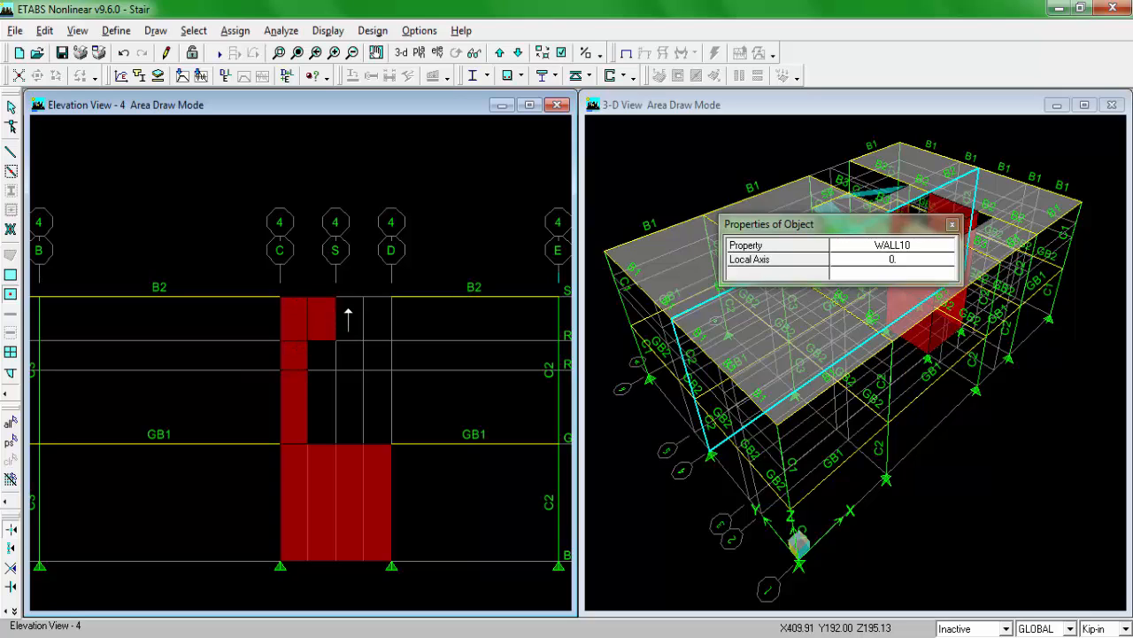
left_click(350, 317)
left_click(377, 323)
left_click(378, 354)
left_click(363, 394)
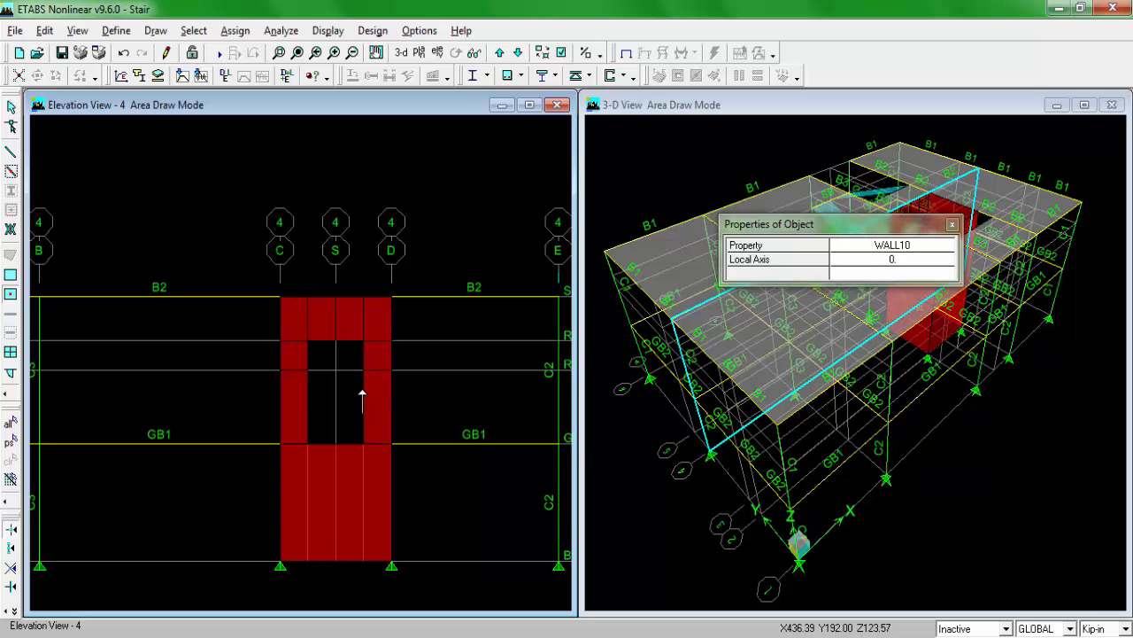
key("Escape")
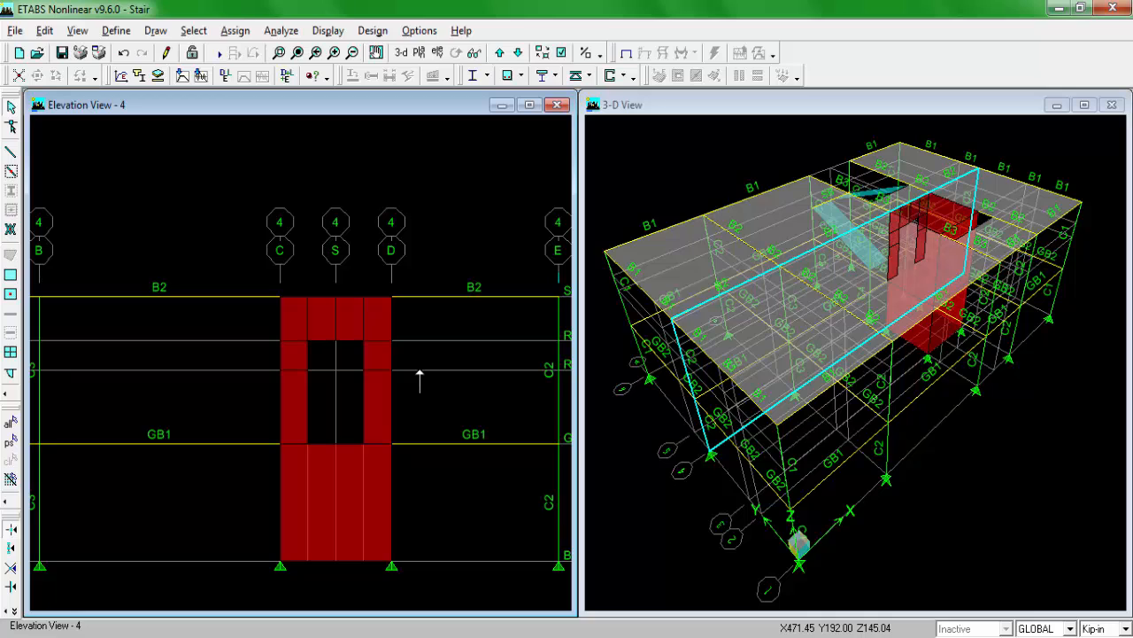
Step: Rotate the 3D model and examine the core wall and its door opening from several sides
left_click(694, 111)
left_click(457, 53)
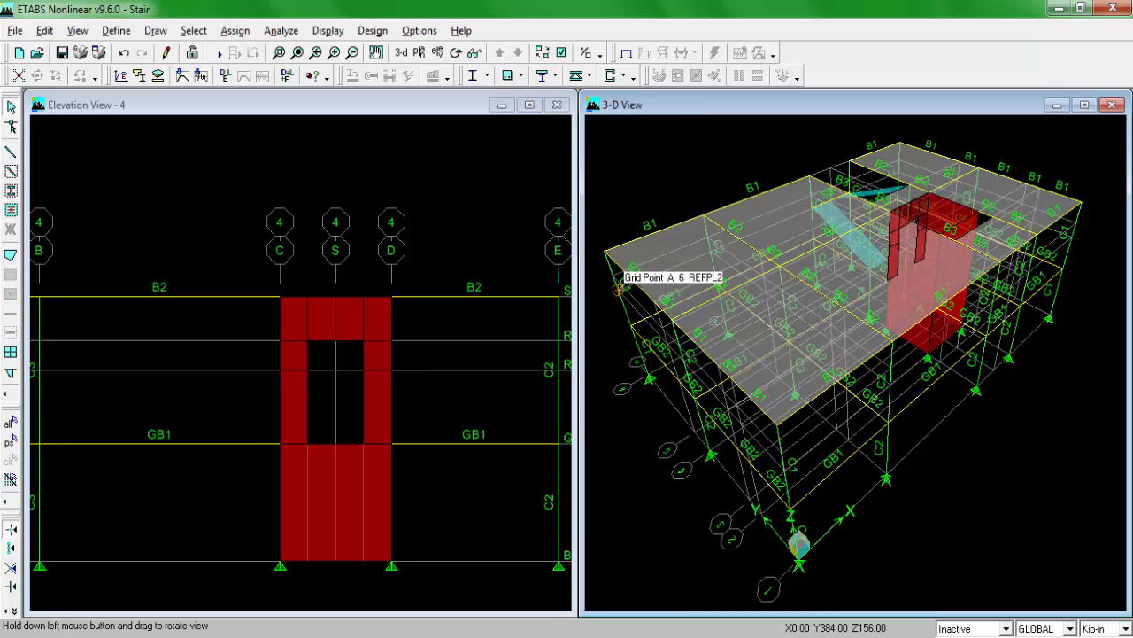
left_click_drag(618, 288, 823, 372)
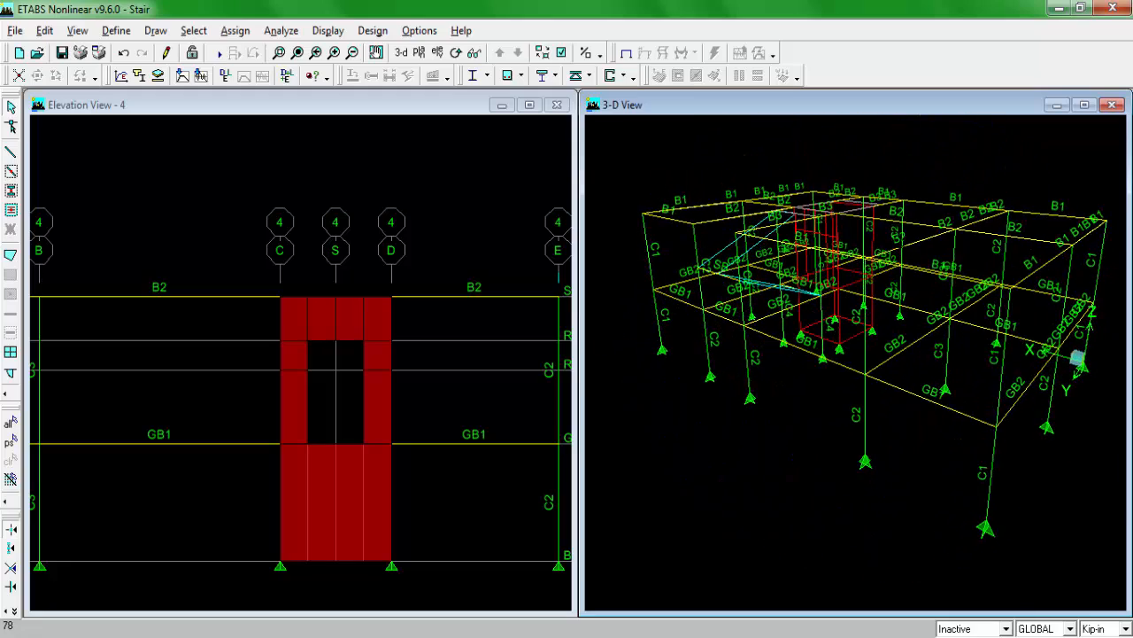
left_click_drag(903, 250, 902, 240)
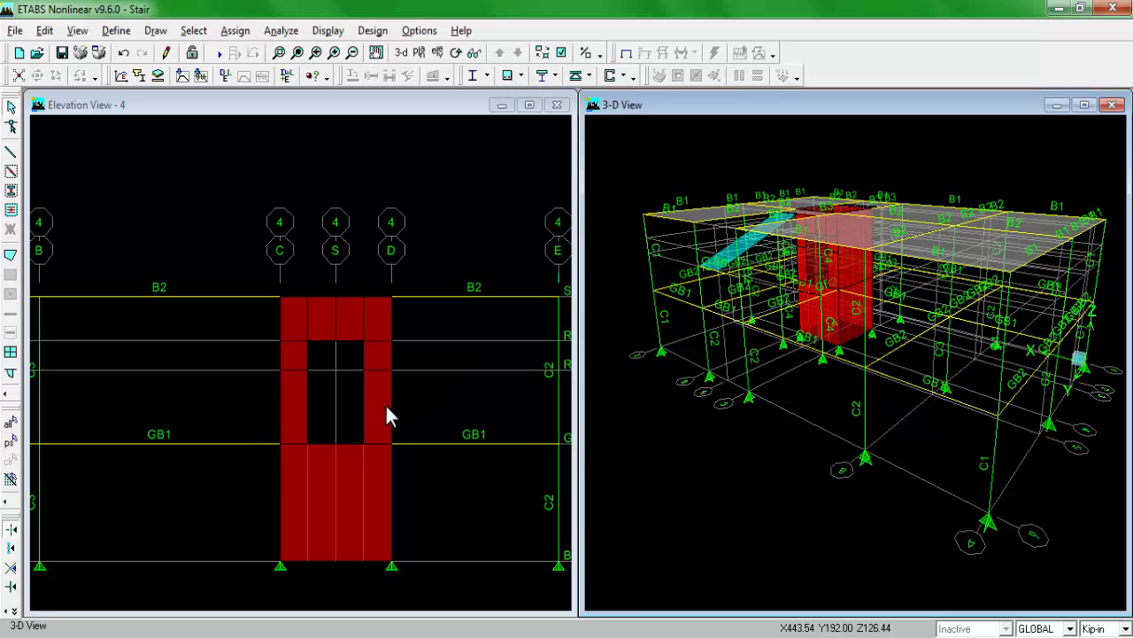
left_click(440, 52)
left_click(666, 413)
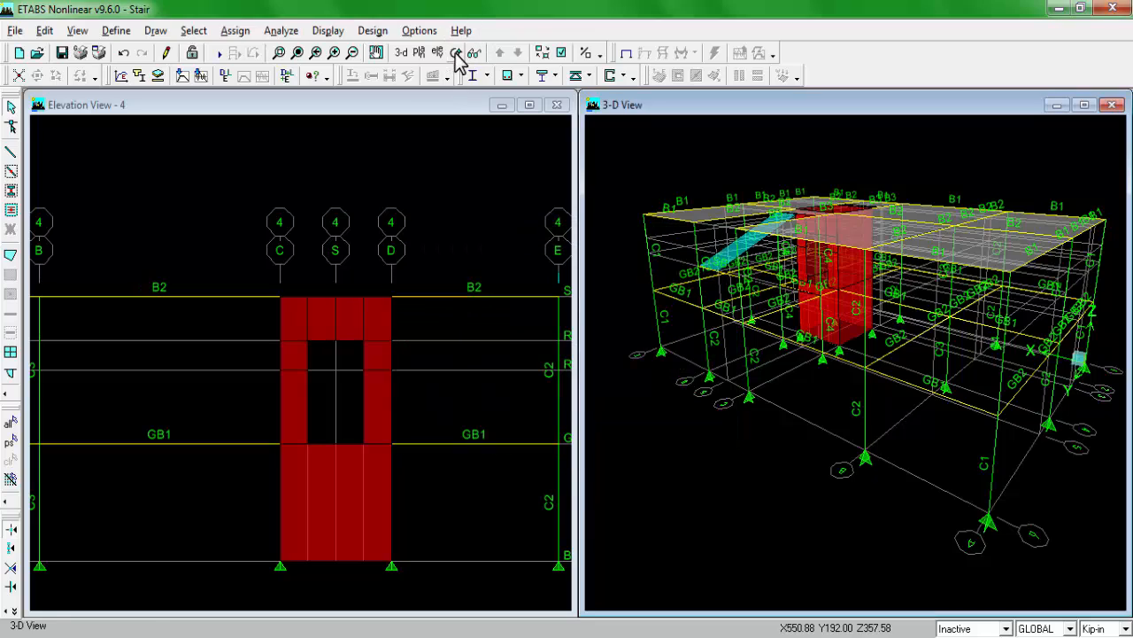
left_click(456, 54)
left_click_drag(850, 390, 695, 332)
left_click_drag(1123, 356, 1113, 354)
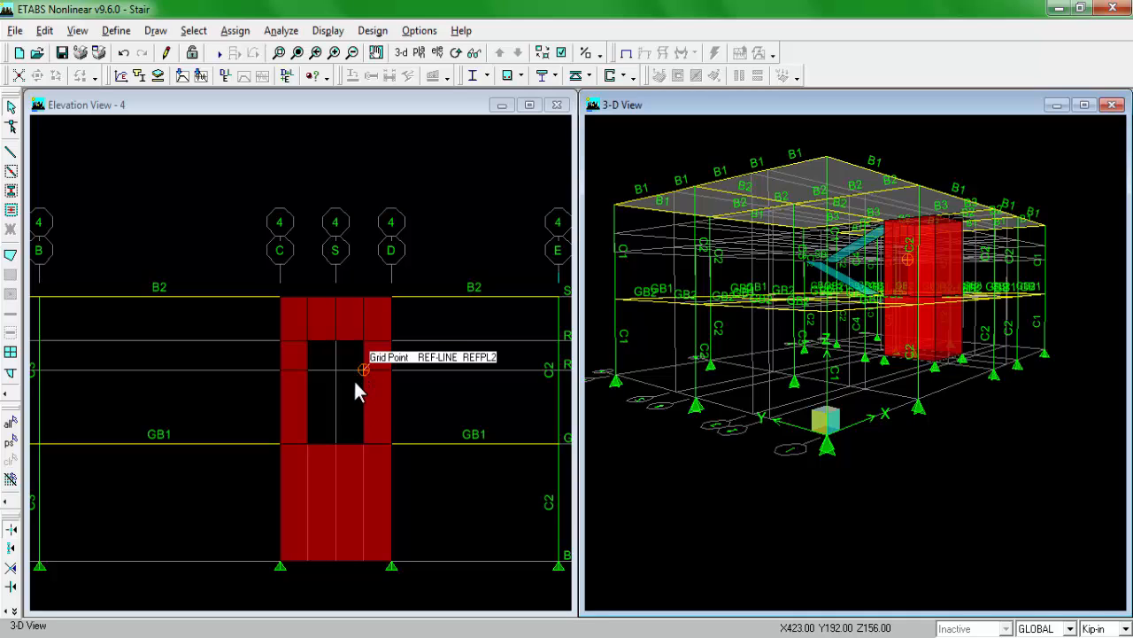
Step: Examine the 10-inch shear wall core and its 3 ft door opening between grids 3 and 4 on the plan drawing
left_click(388, 112)
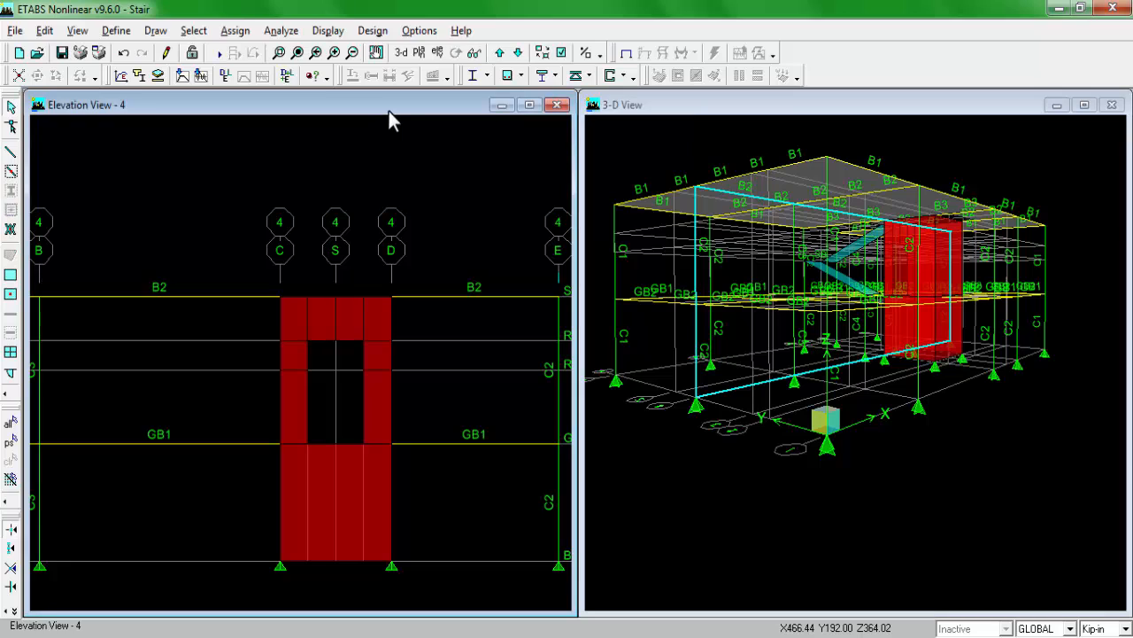
scroll(330, 342, "up", 2)
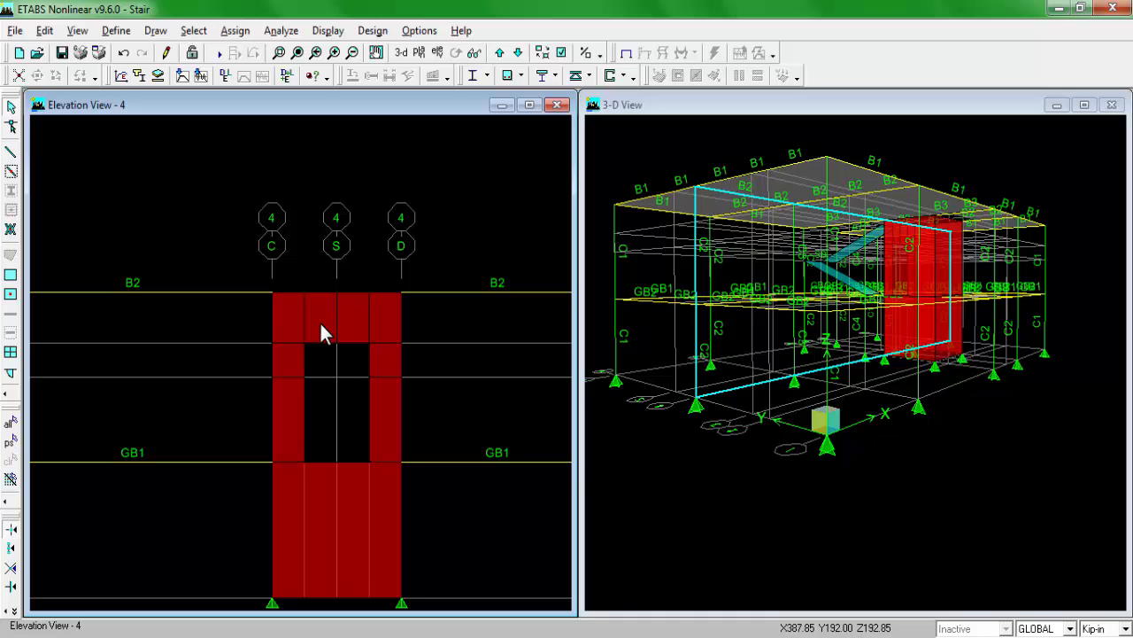
left_click(273, 635)
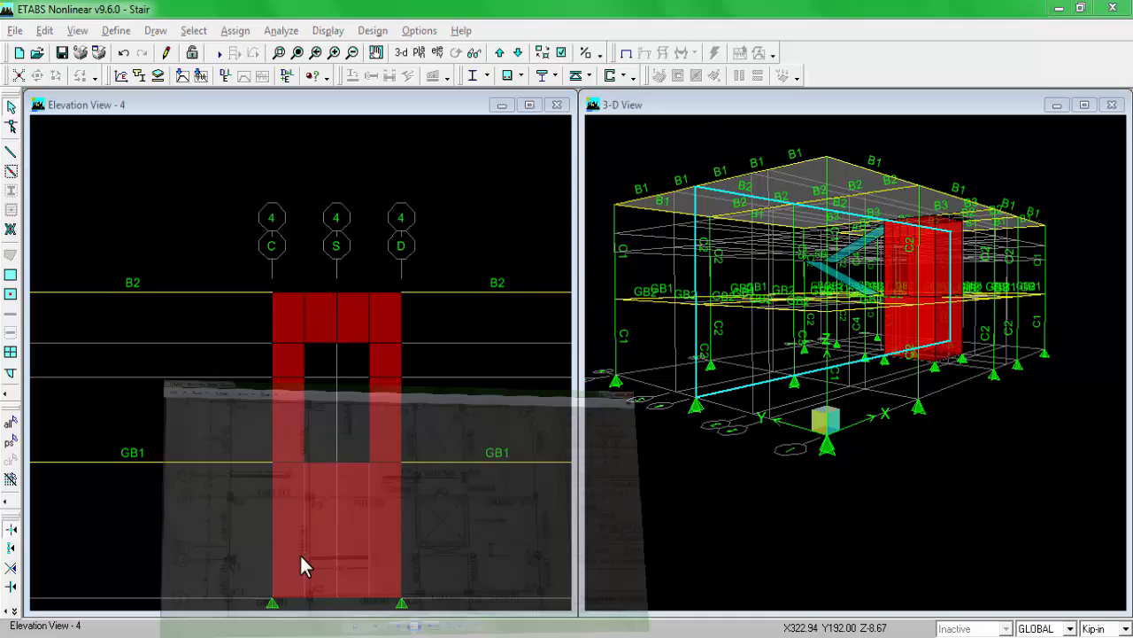
scroll(640, 384, "up", 2)
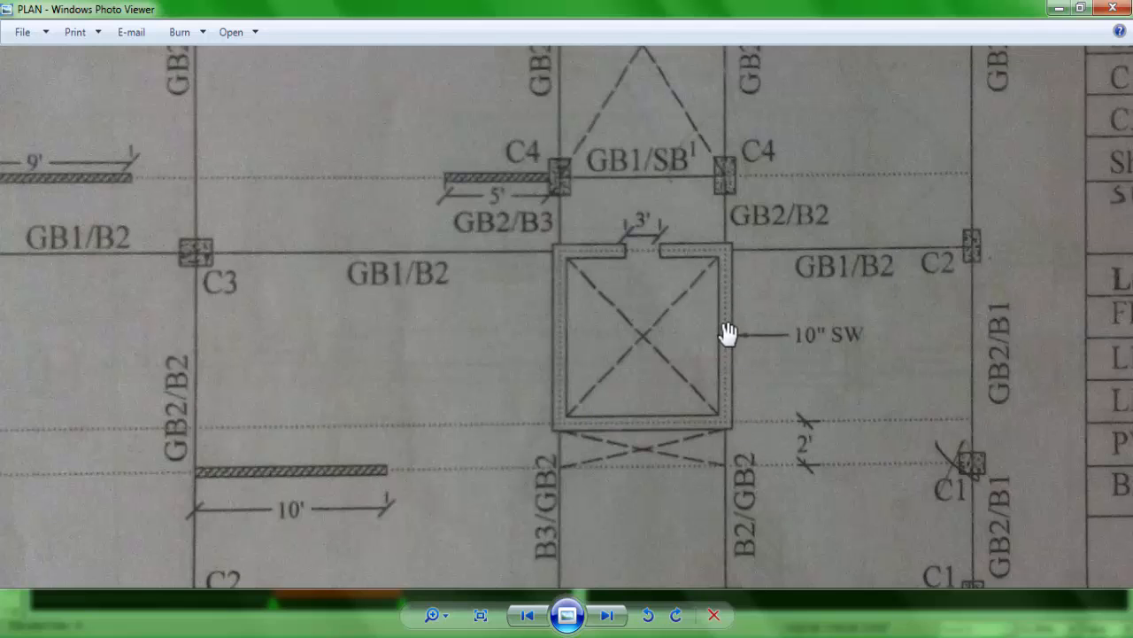
left_click_drag(611, 393, 640, 395)
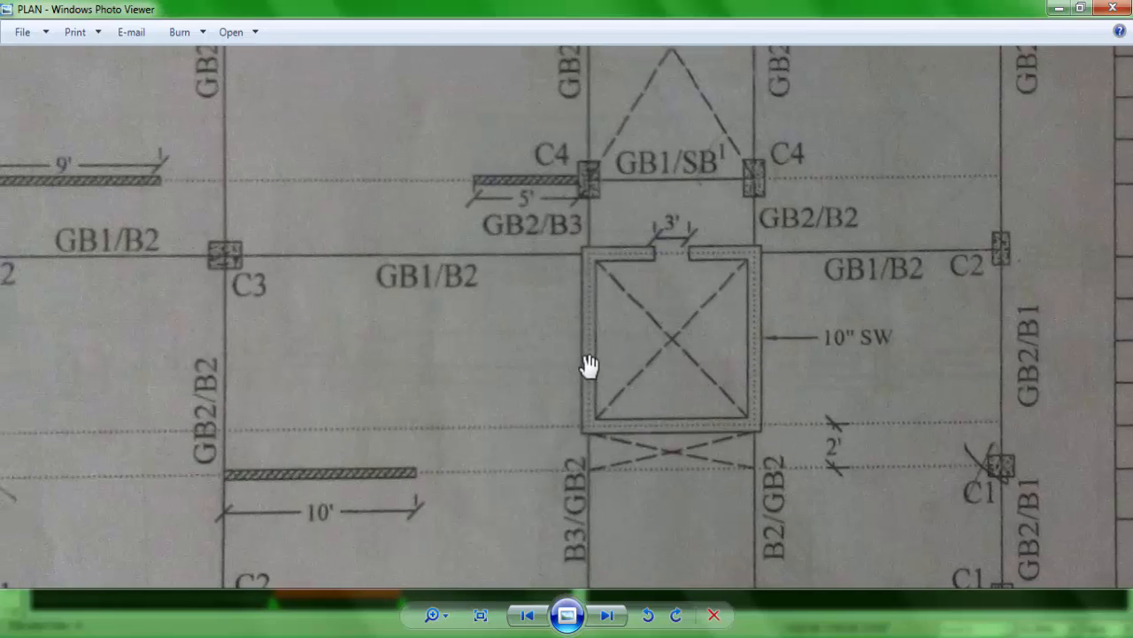
left_click_drag(582, 284, 663, 278)
scroll(705, 301, "down", 2)
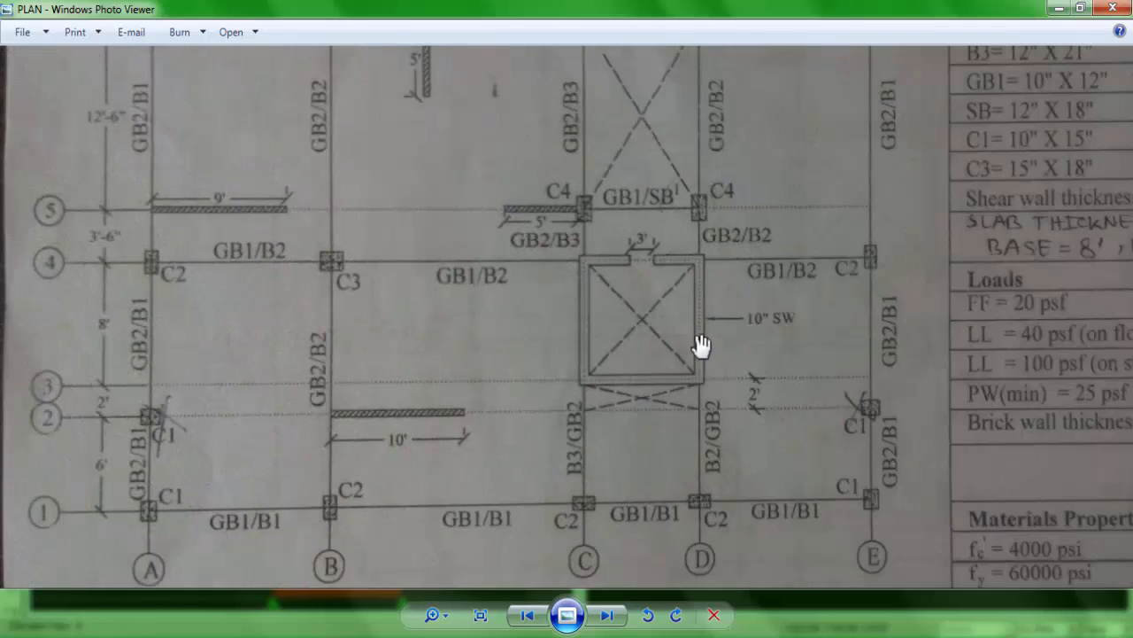
left_click_drag(695, 356, 695, 335)
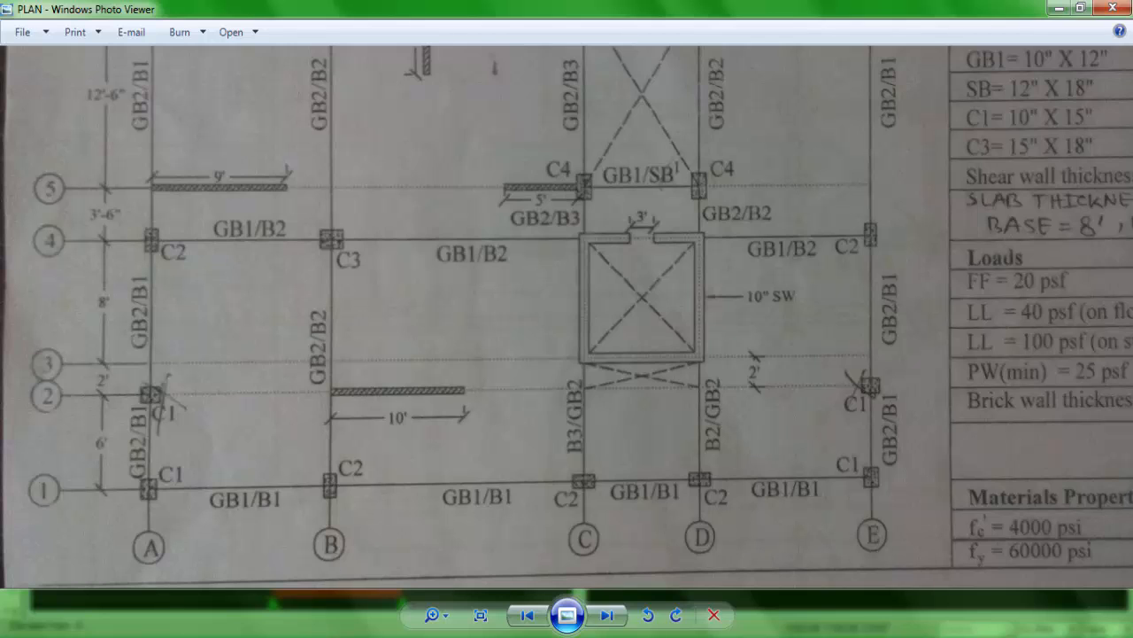
left_click(166, 634)
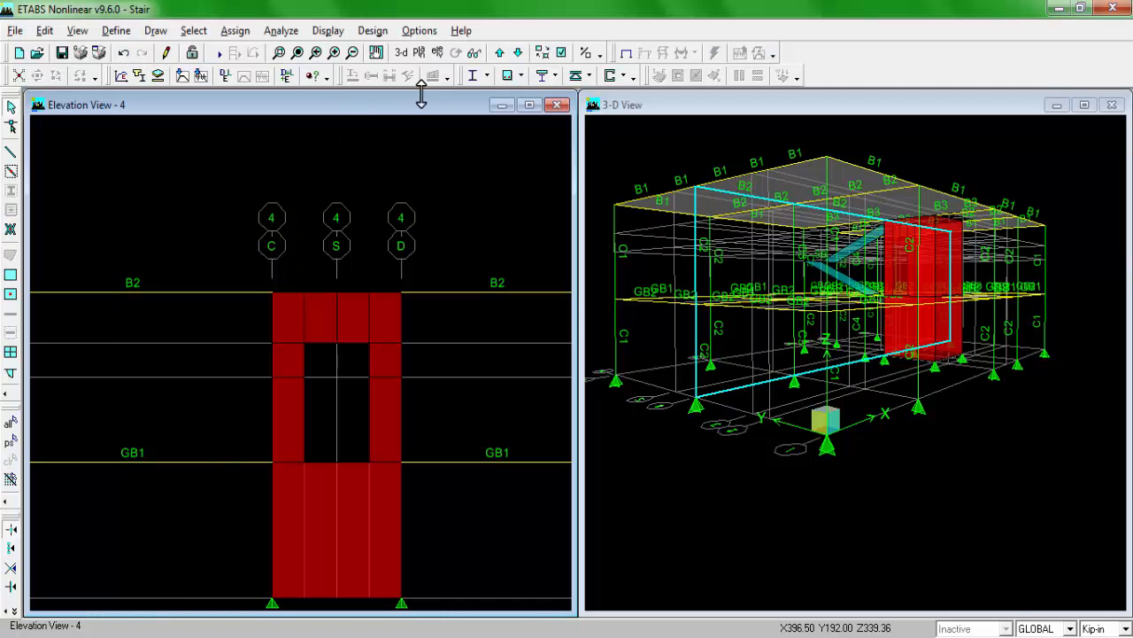
Step: Select the core wall areas from BASE to S1 in the grid 3 elevation and in the grid C elevation
left_click(443, 74)
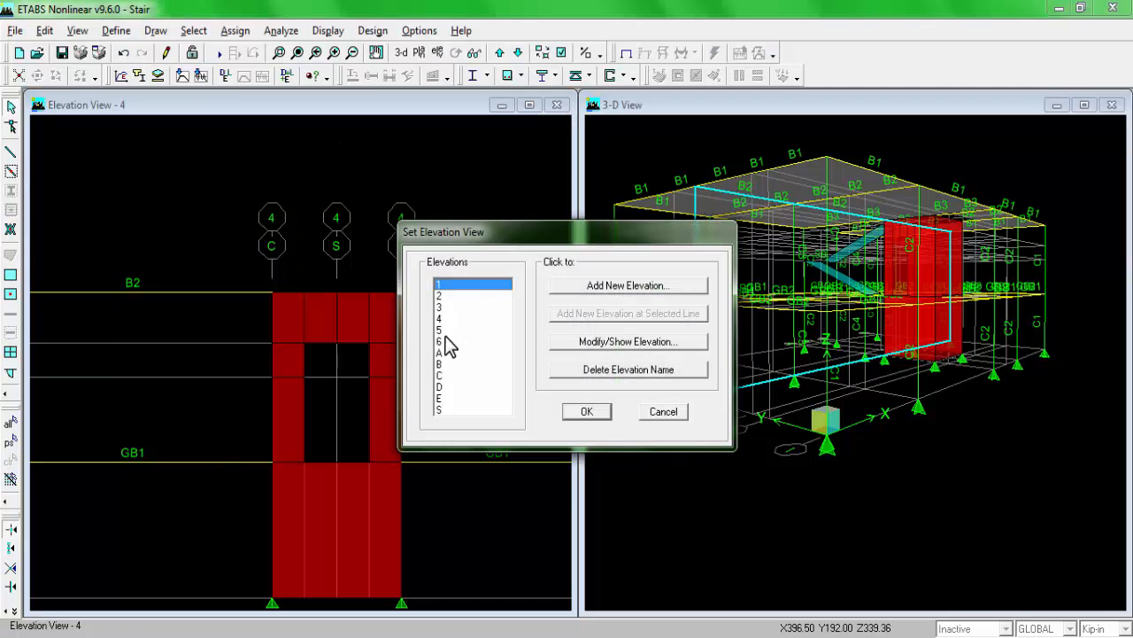
left_click(438, 306)
left_click(583, 415)
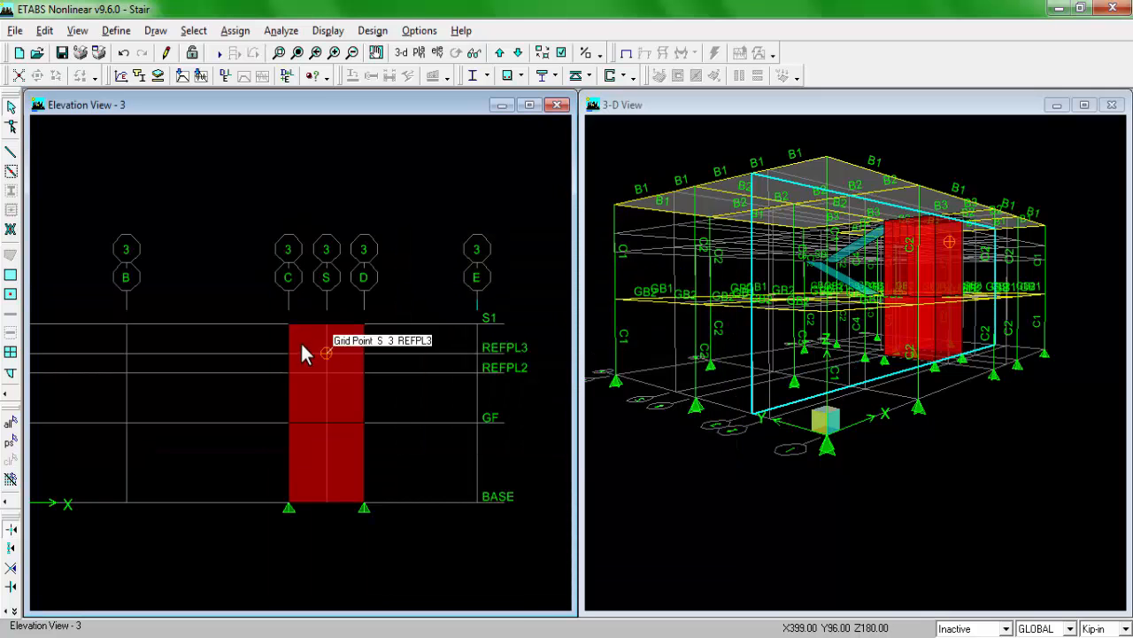
left_click(306, 442)
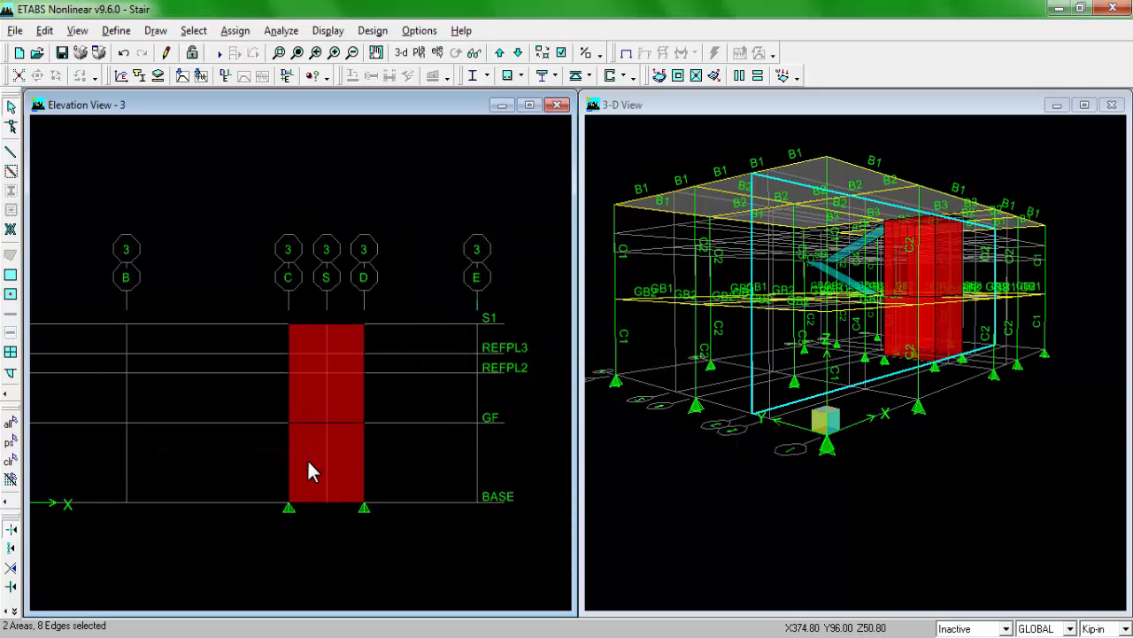
left_click(436, 55)
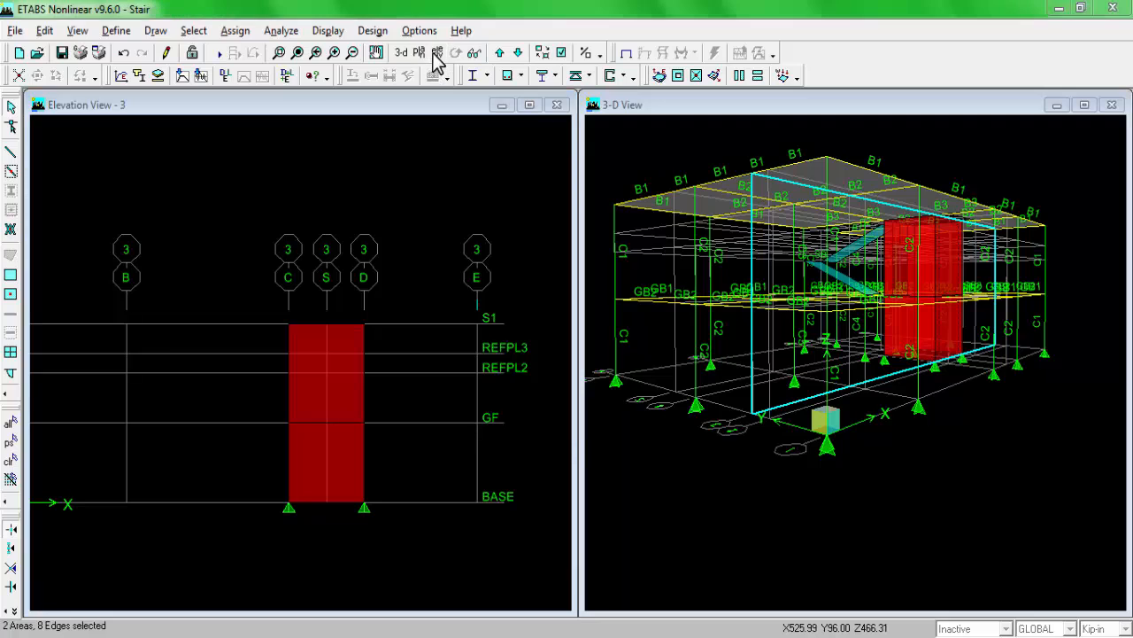
left_click(439, 376)
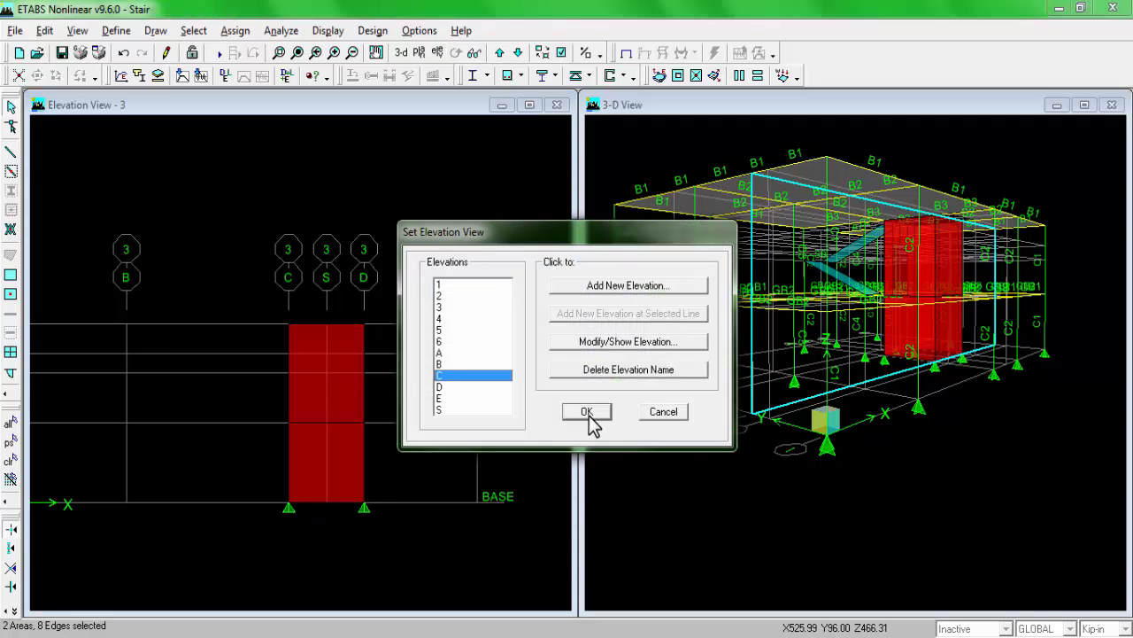
left_click(588, 413)
left_click(223, 475)
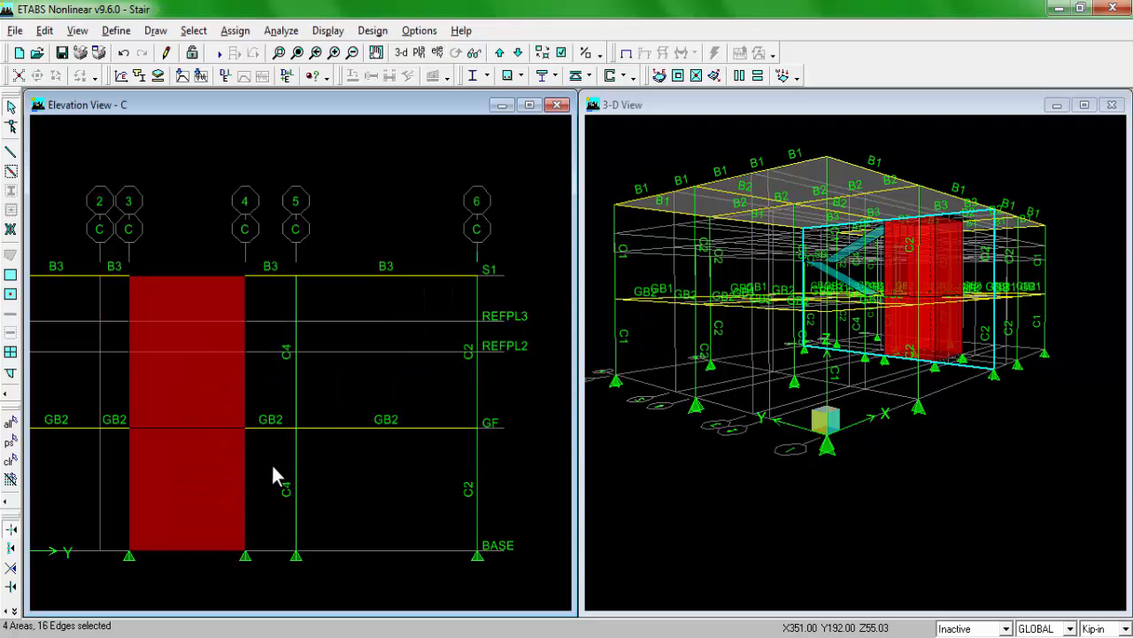
Step: Add the grid D elevation's core wall areas to the selection and assign pier label P1 to all selected walls
left_click(435, 55)
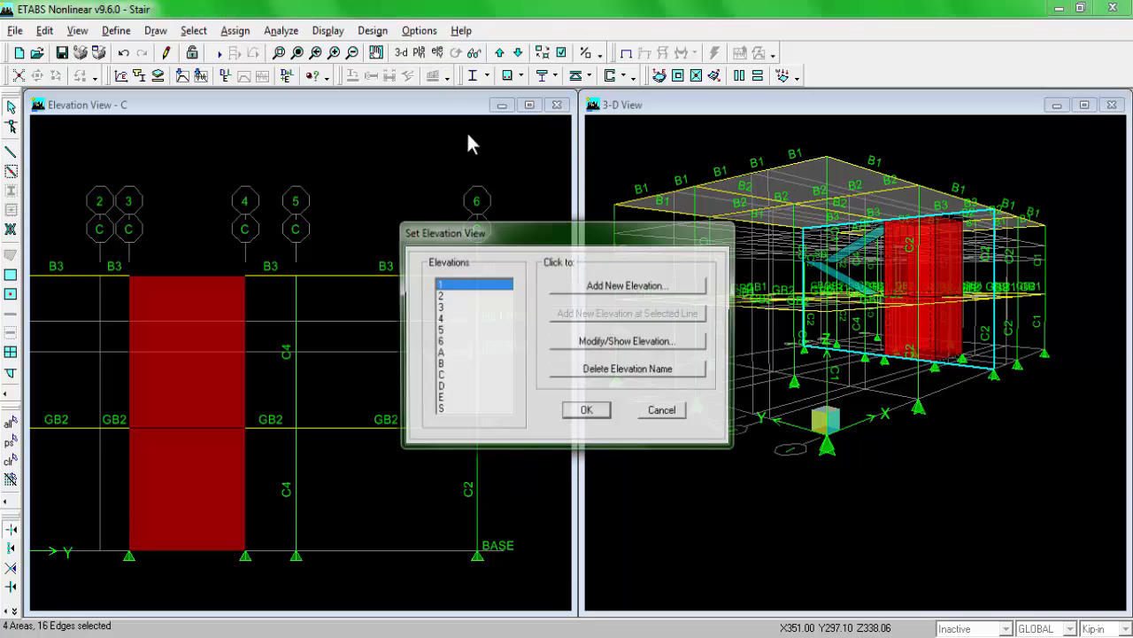
left_click(440, 387)
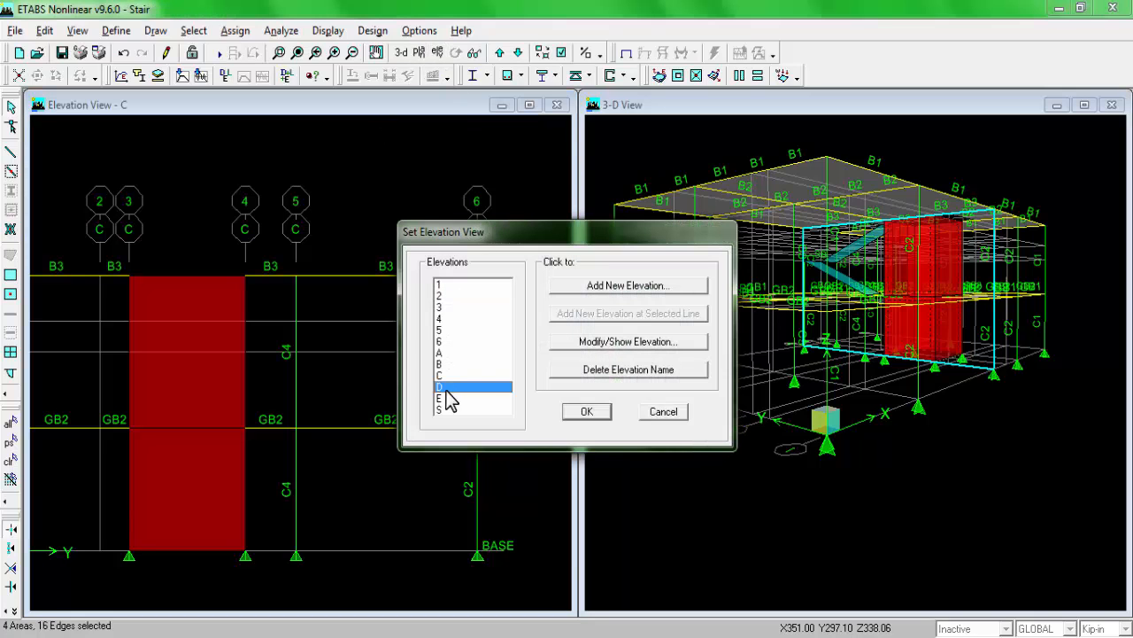
left_click(584, 413)
left_click(207, 386)
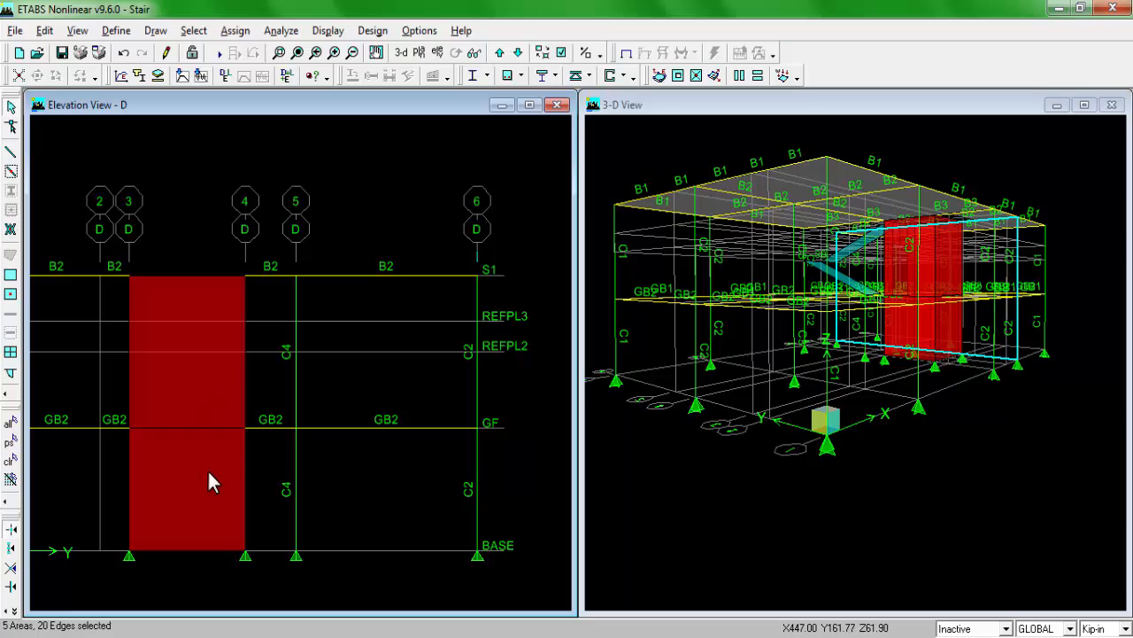
left_click(207, 468)
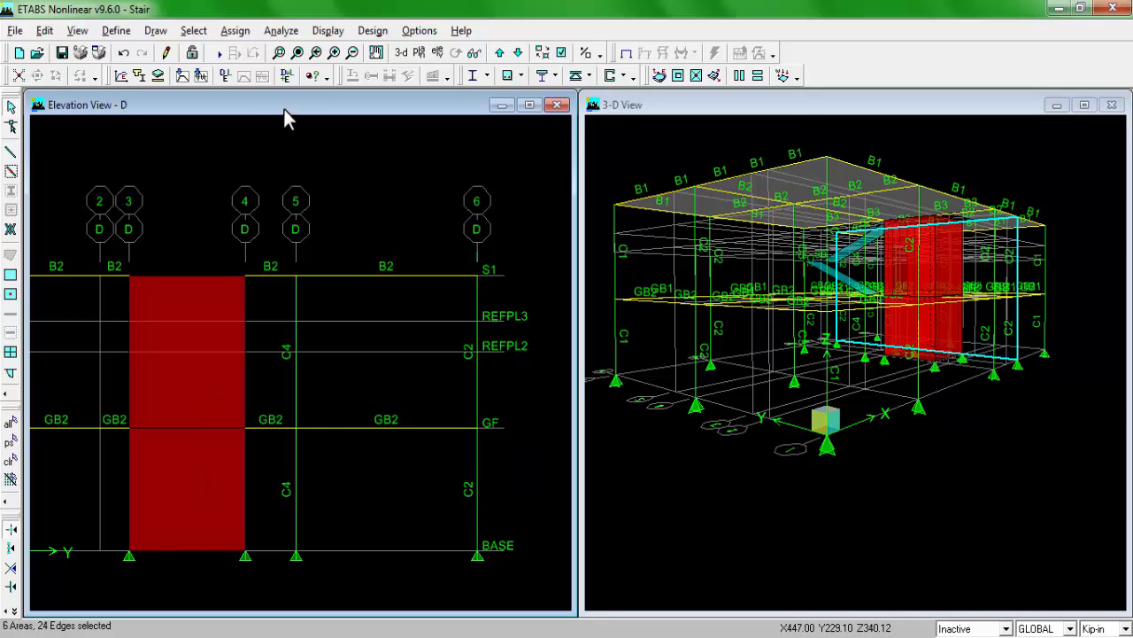
left_click(235, 35)
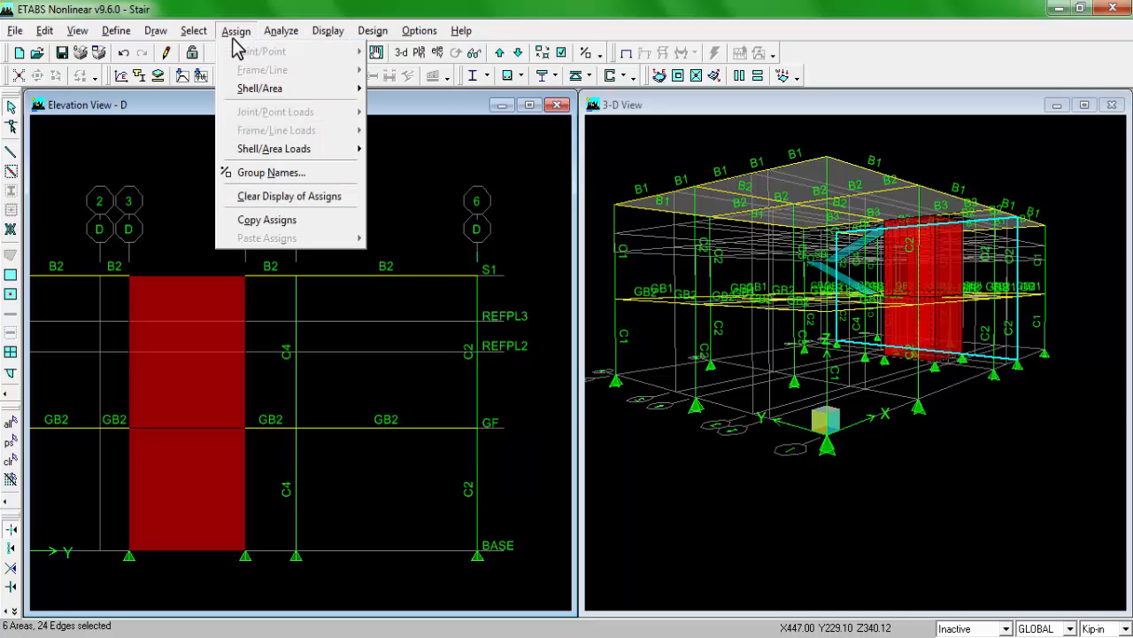
mouse_move(259, 88)
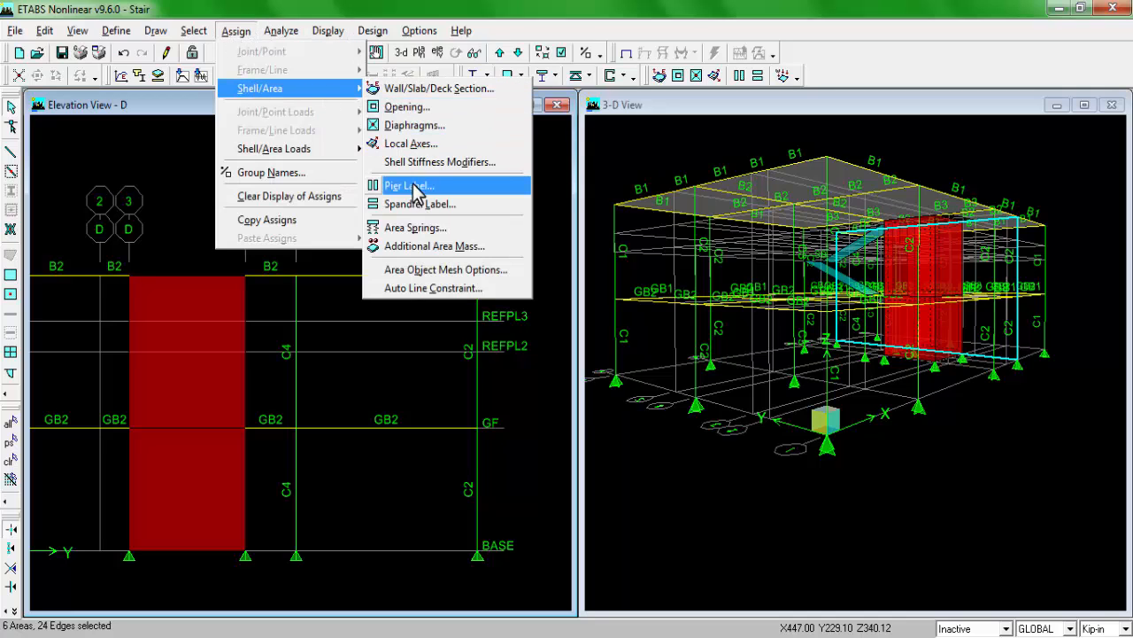
left_click(443, 196)
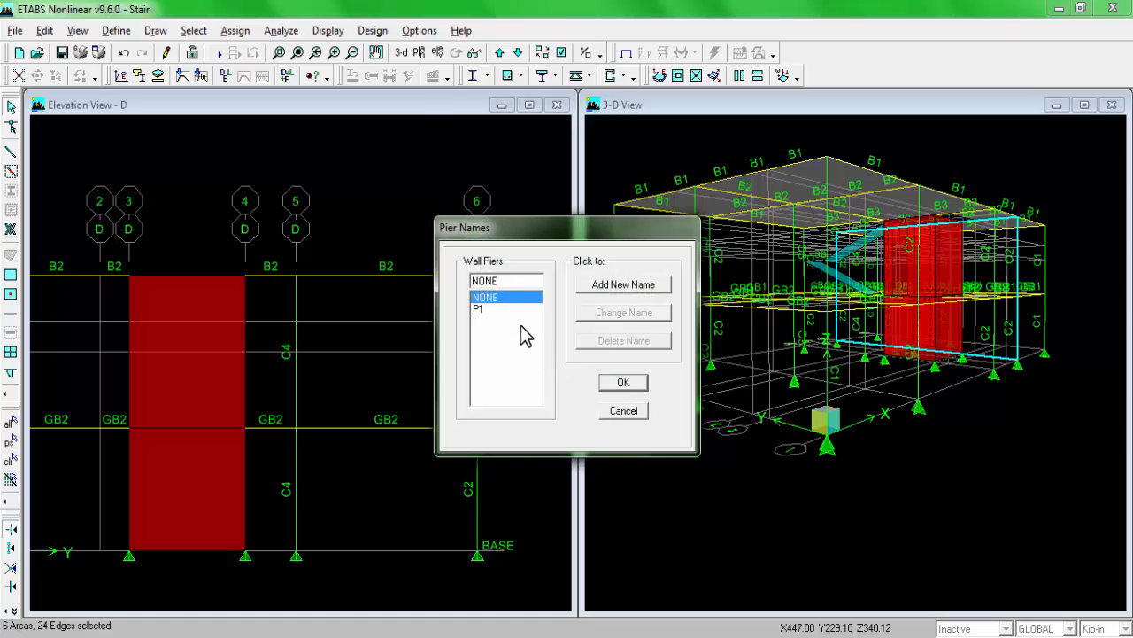
left_click(478, 309)
left_click(623, 381)
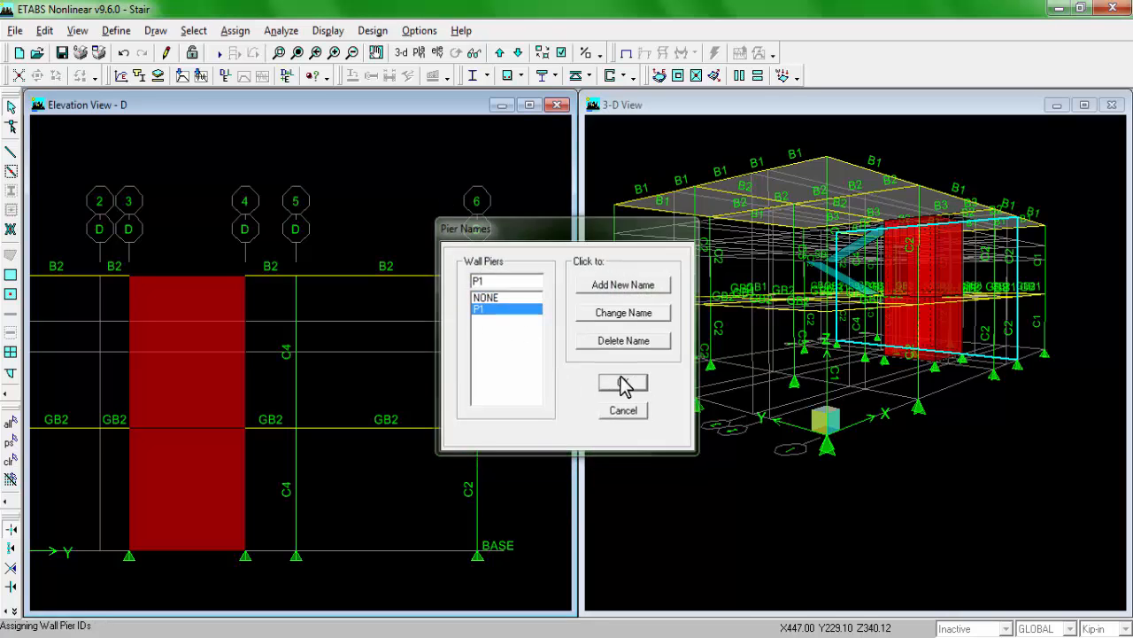
Step: Check the core's door side on the plan drawing and set the ETABS elevation view to grid 4
scroll(279, 339, "down", 1)
middle_click_drag(161, 329, 210, 325)
left_click(228, 629)
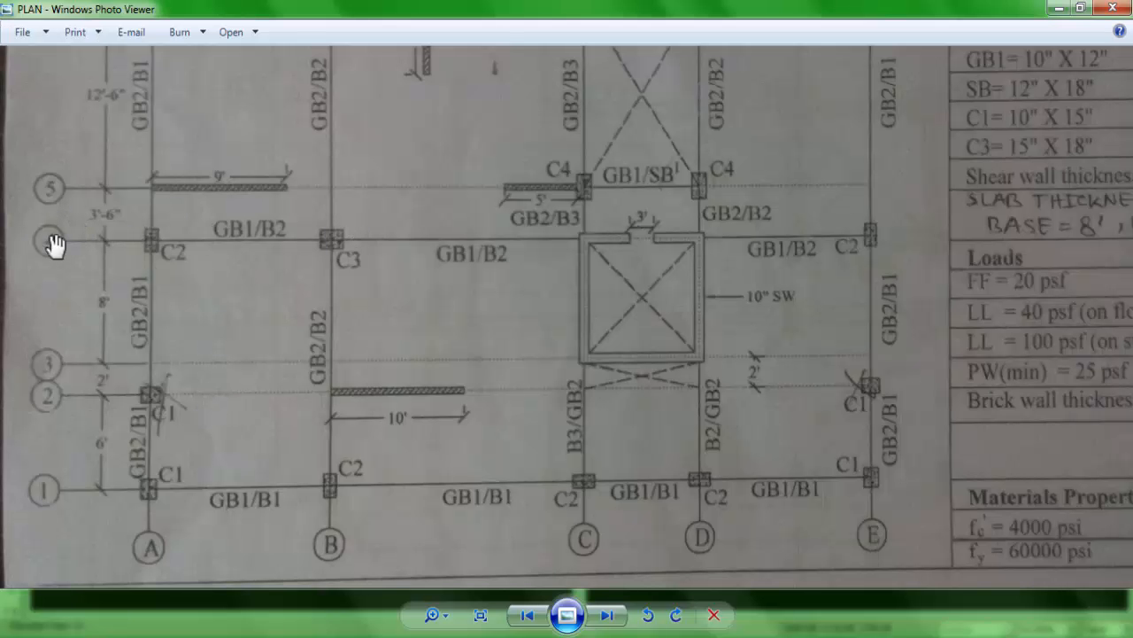
left_click(232, 633)
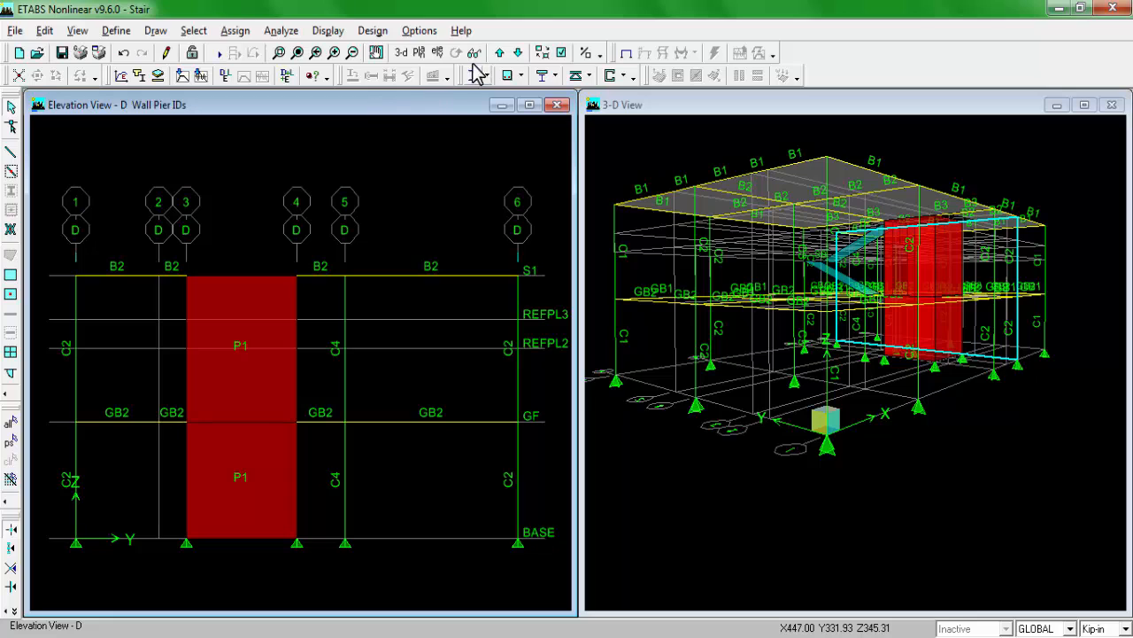
left_click(437, 52)
left_click(440, 318)
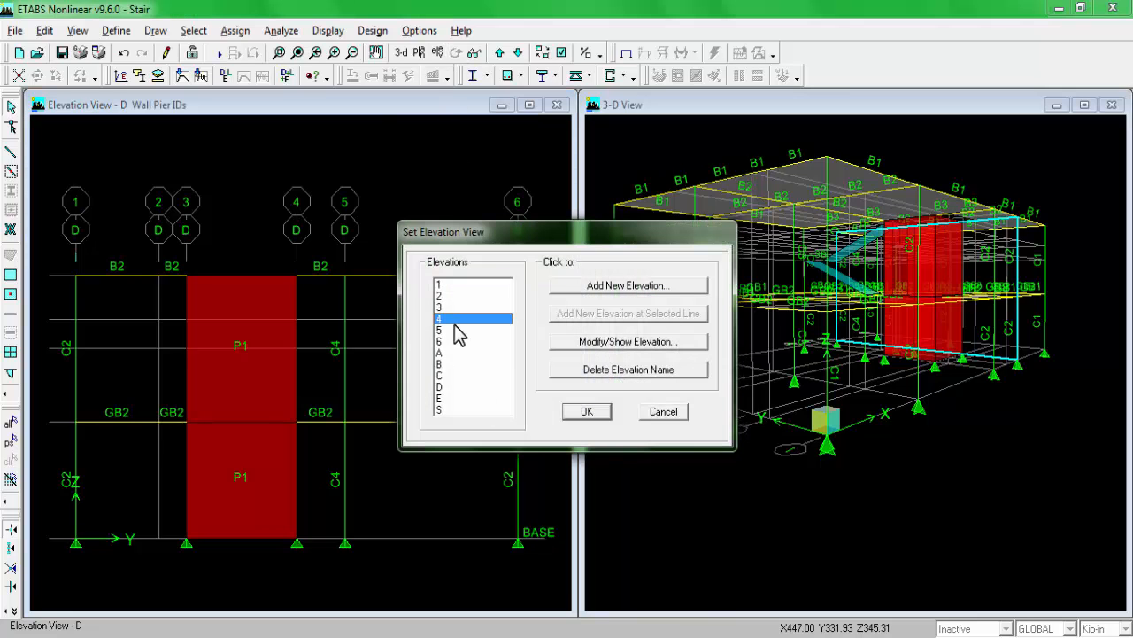
left_click(598, 414)
scroll(382, 385, "up", 5)
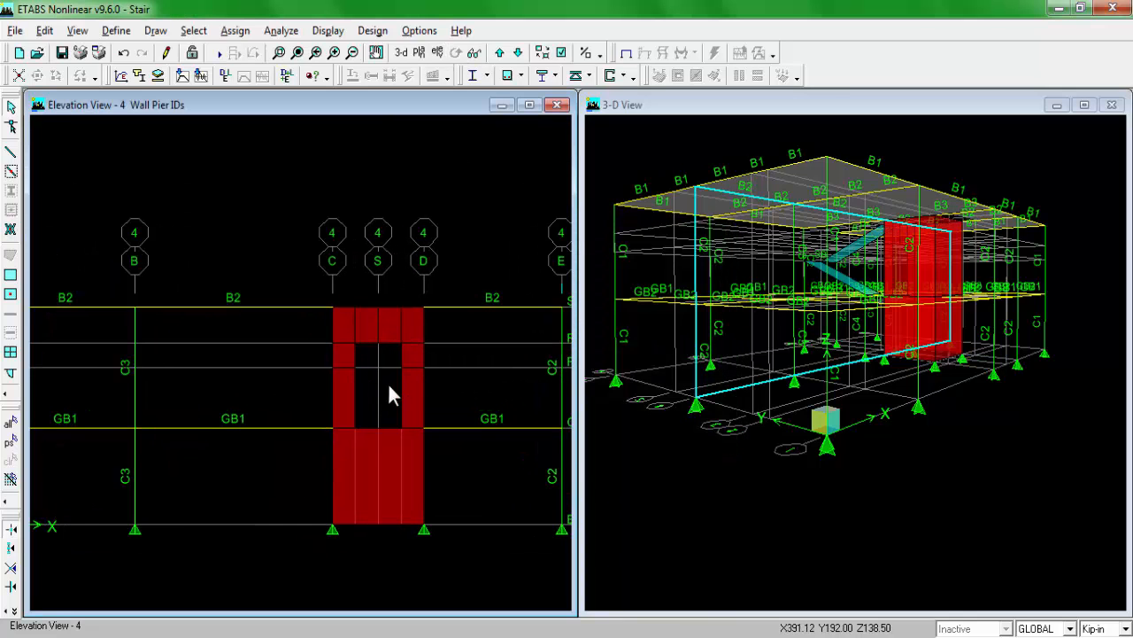
scroll(401, 375, "up", 1)
middle_click_drag(401, 376, 380, 379)
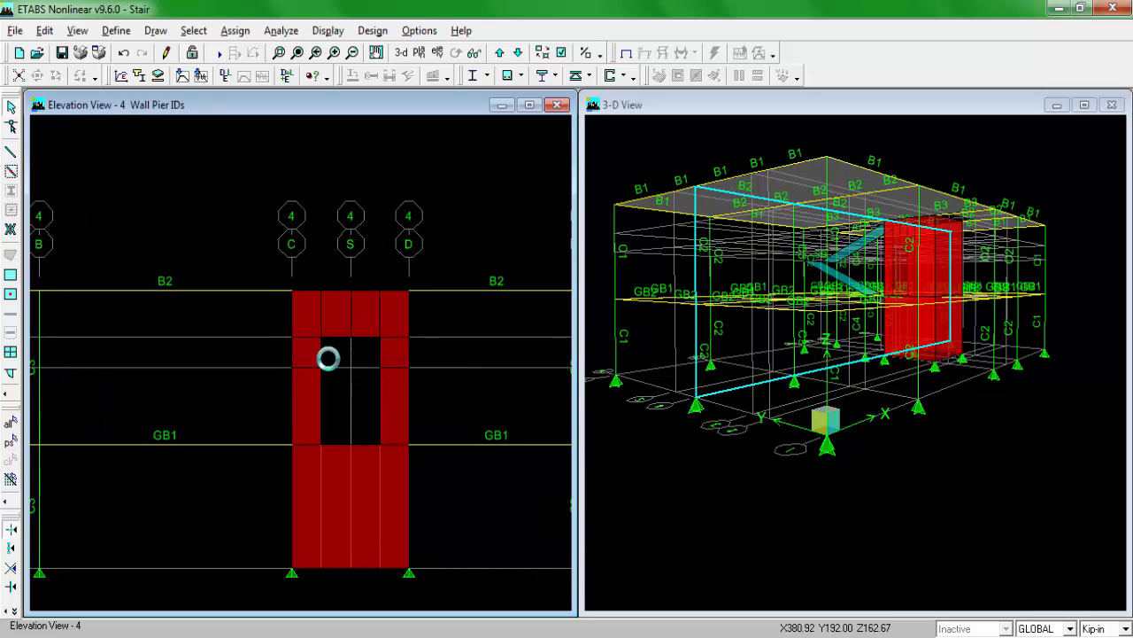
scroll(326, 360, "up", 1)
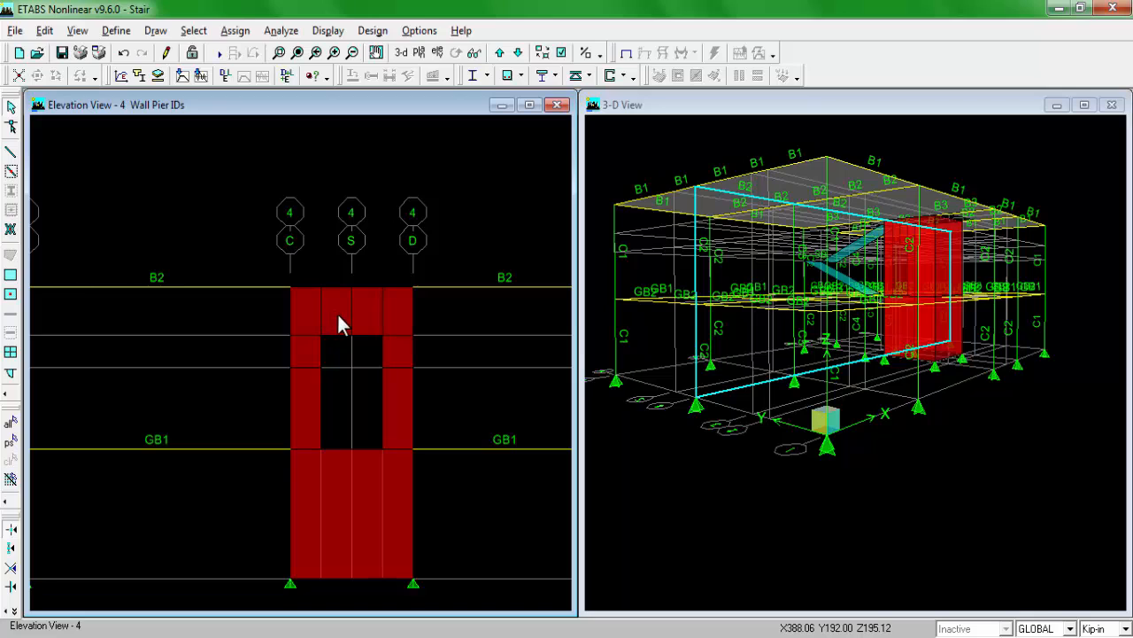
Step: Assign spandrel label S1 to the two wall areas directly above the door opening
left_click(365, 313)
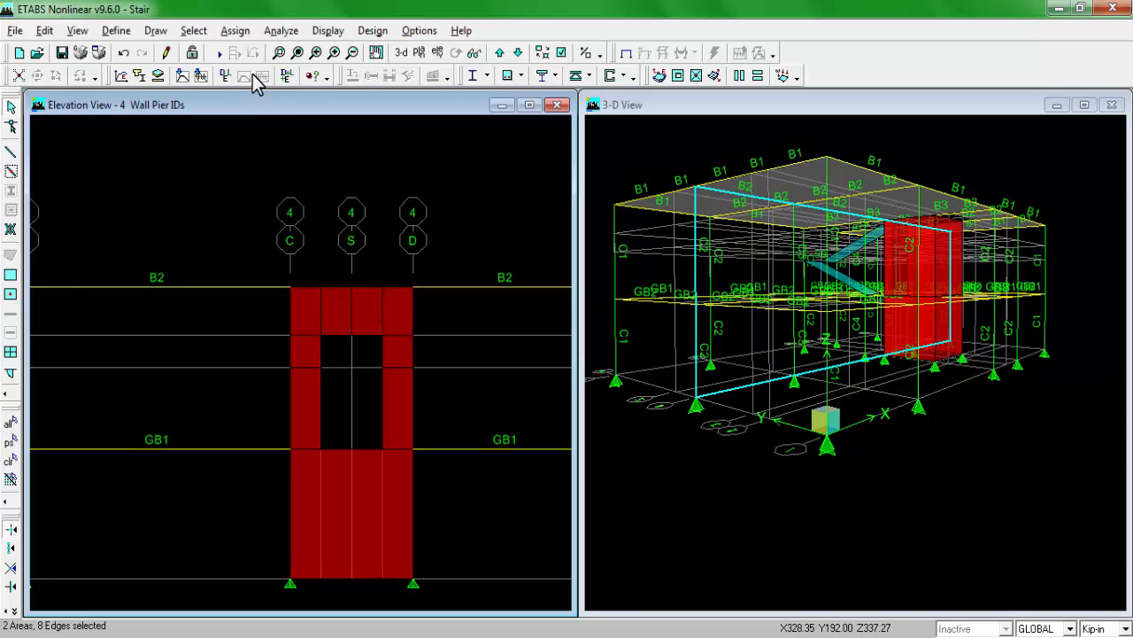
left_click(235, 32)
mouse_move(276, 89)
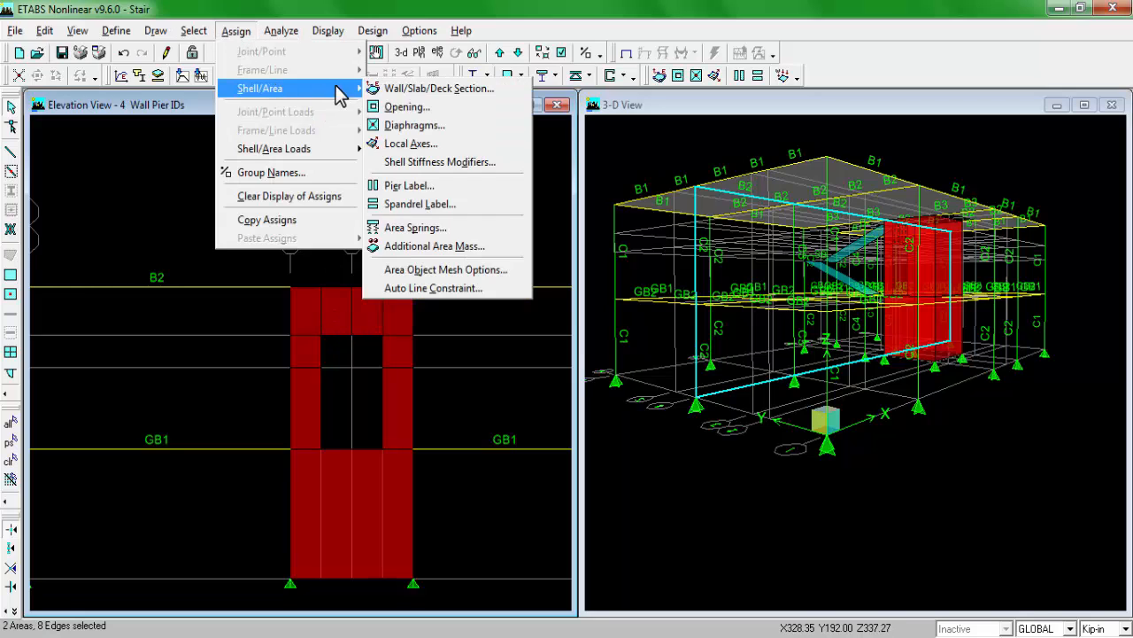
left_click(422, 206)
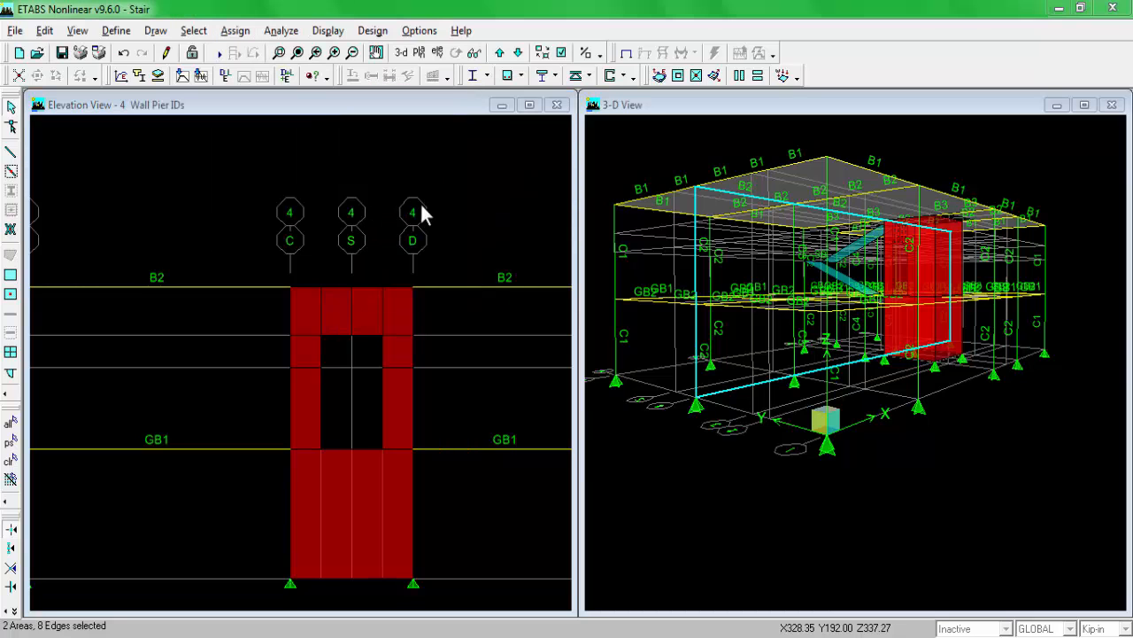
left_click(484, 310)
left_click(623, 381)
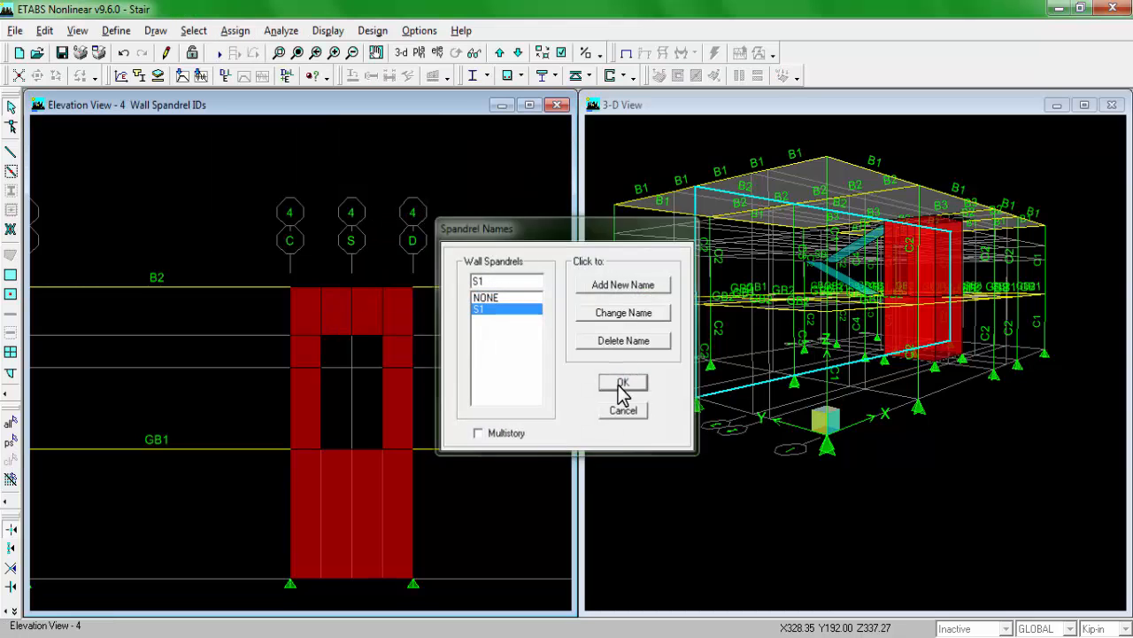
Step: Assign pier label P1 to the wall areas beside and below the door opening in the grid 4 elevation
left_click(308, 356)
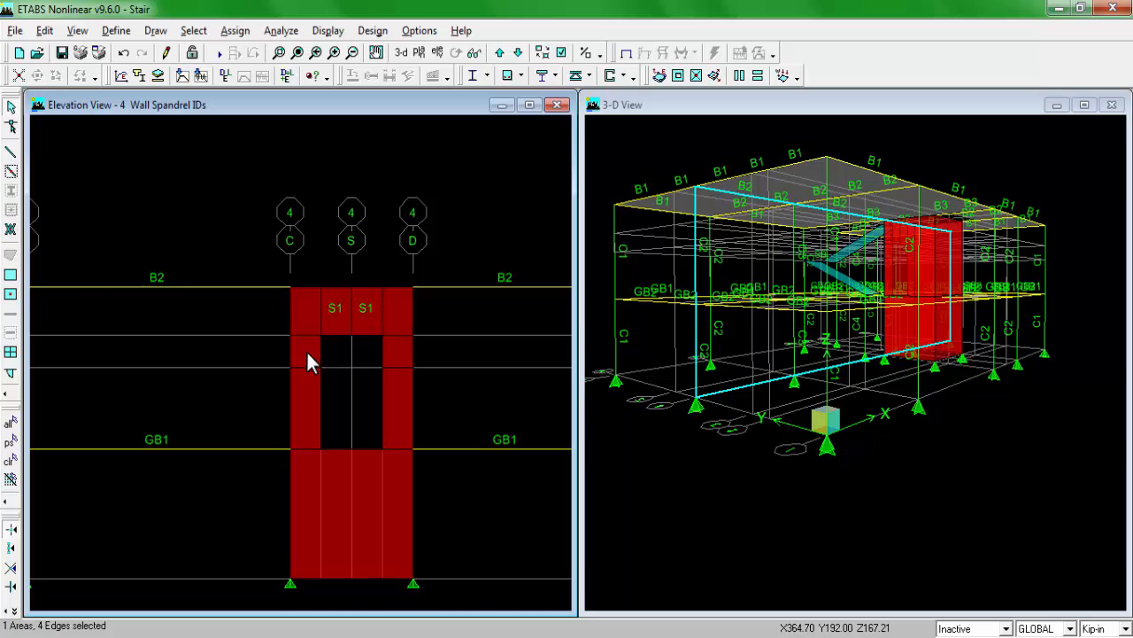
left_click(309, 513)
left_click(346, 502)
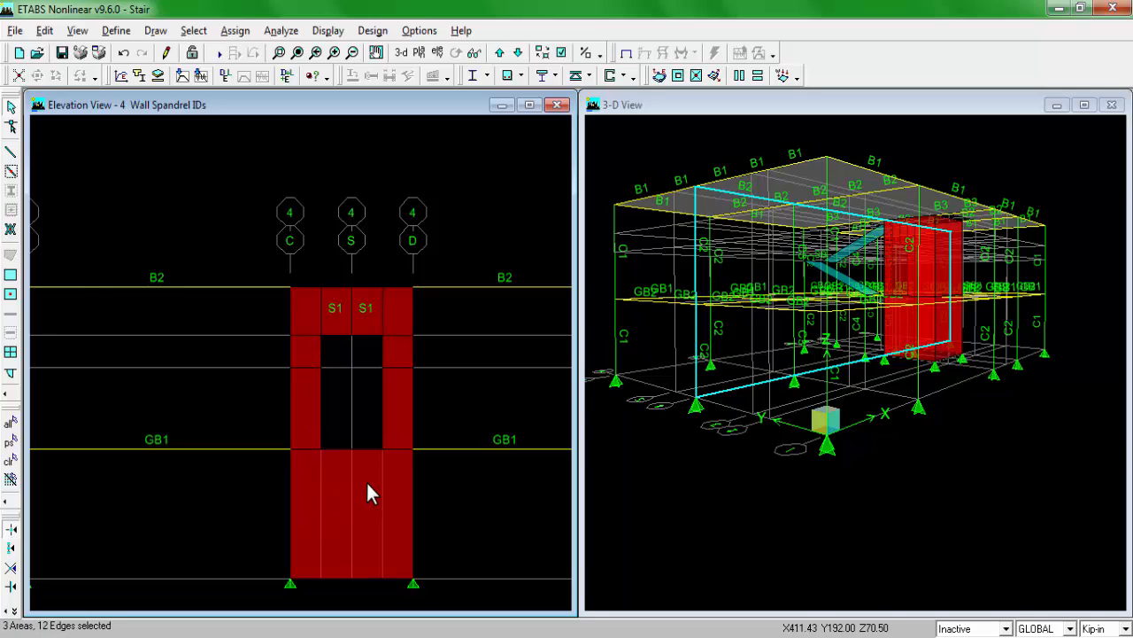
left_click(368, 483)
left_click(398, 350)
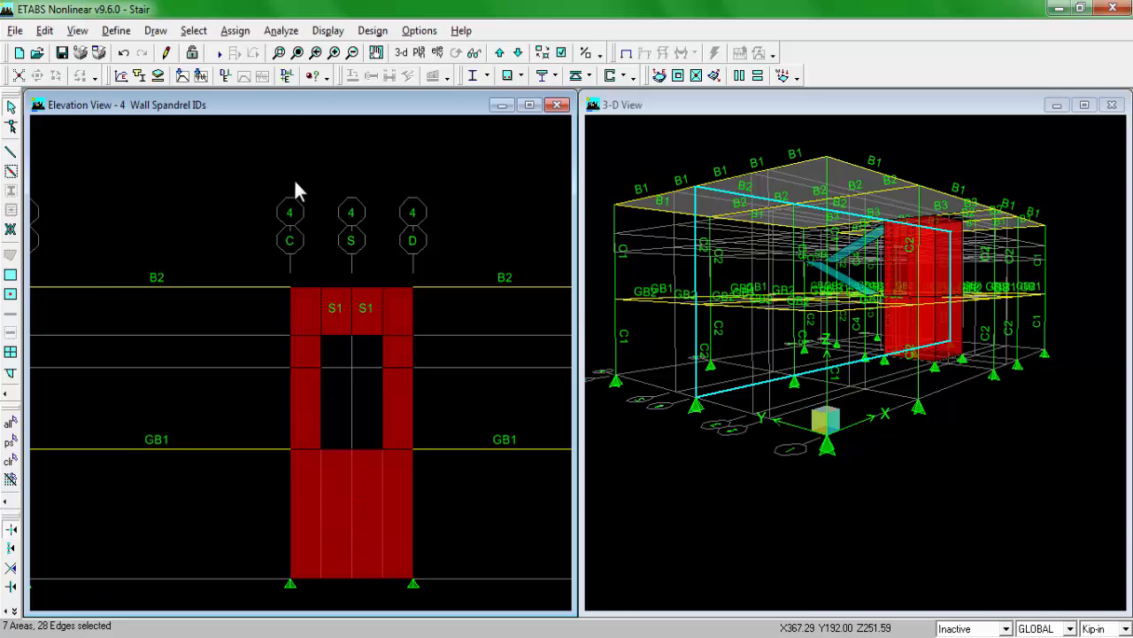
left_click(234, 31)
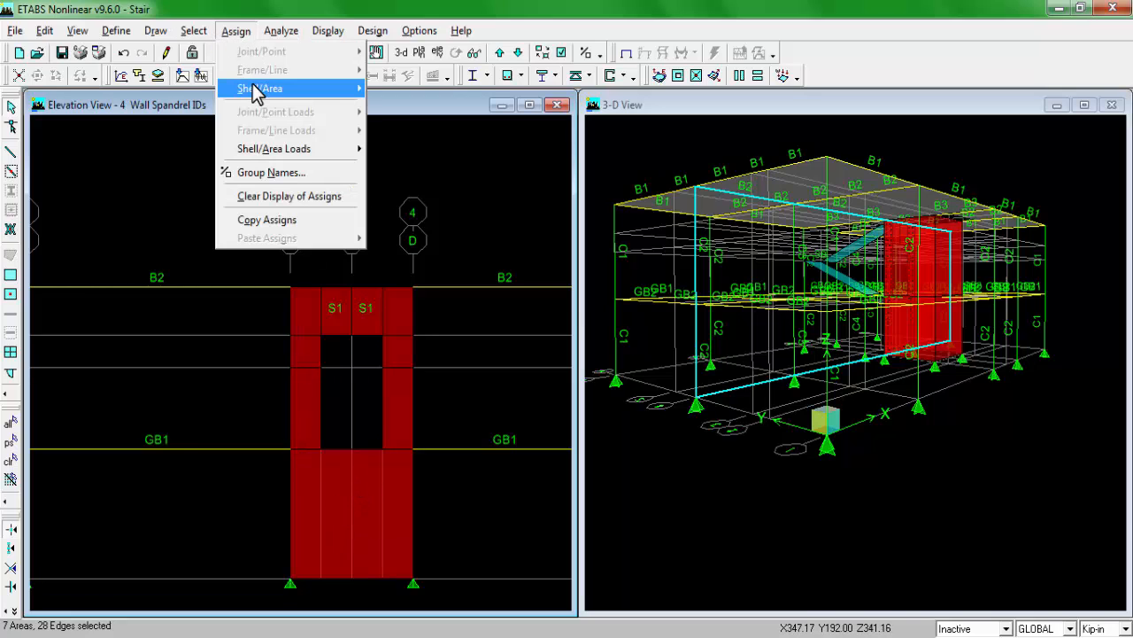
mouse_move(255, 88)
left_click(424, 186)
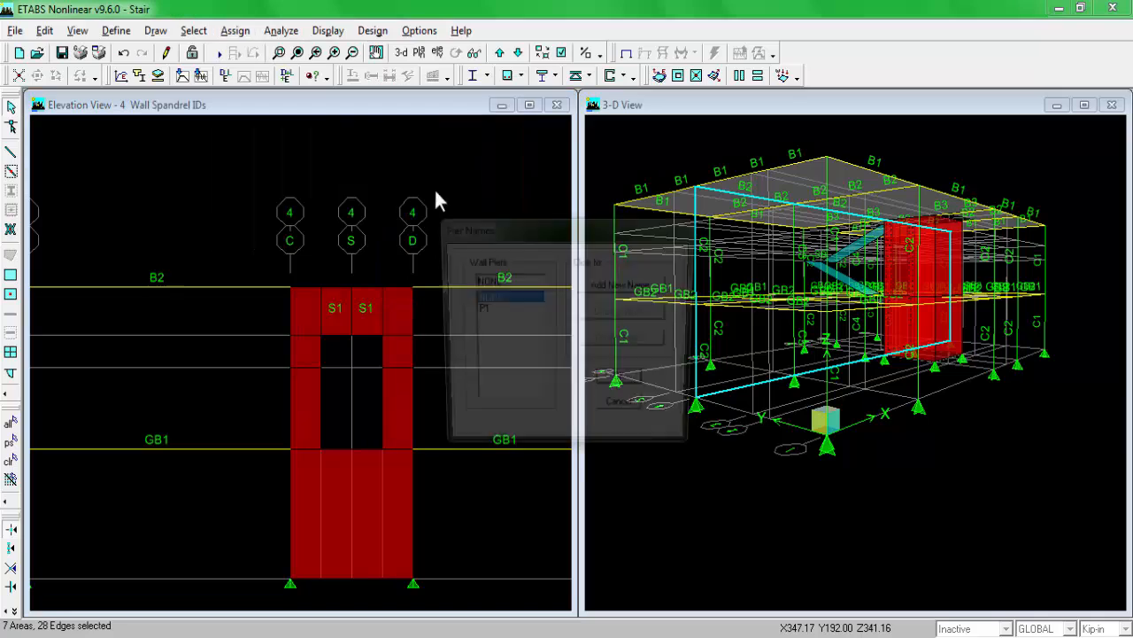
left_click(492, 312)
left_click(615, 383)
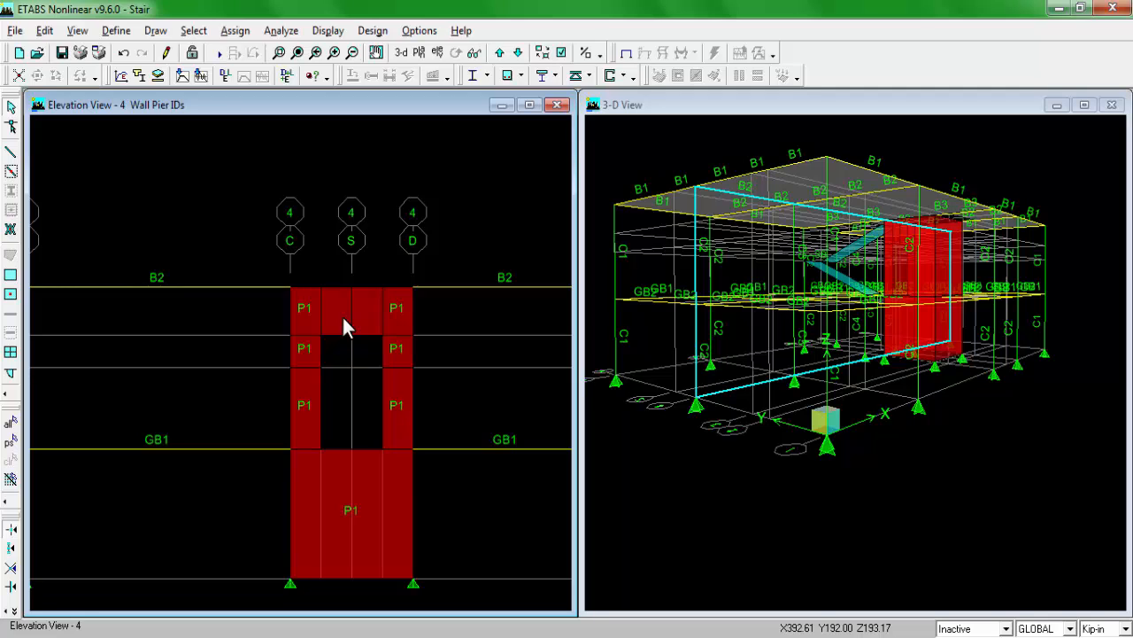
Step: Switch the grid 4 elevation window to the S1 plan view
scroll(329, 296, "down", 3)
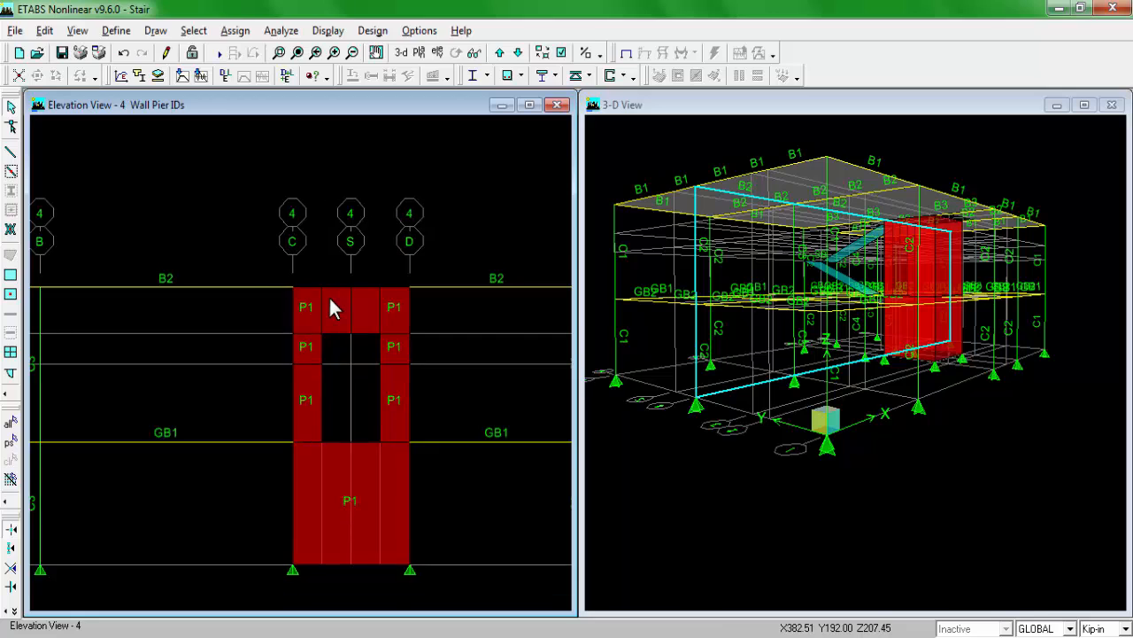
scroll(381, 297, "down", 3)
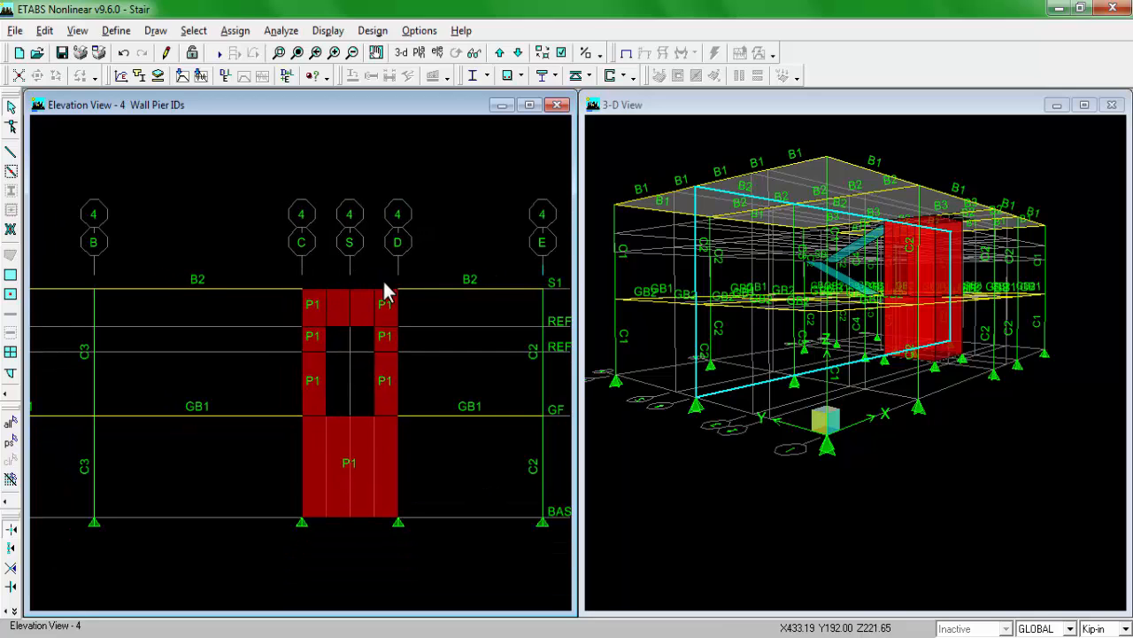
scroll(376, 281, "down", 2)
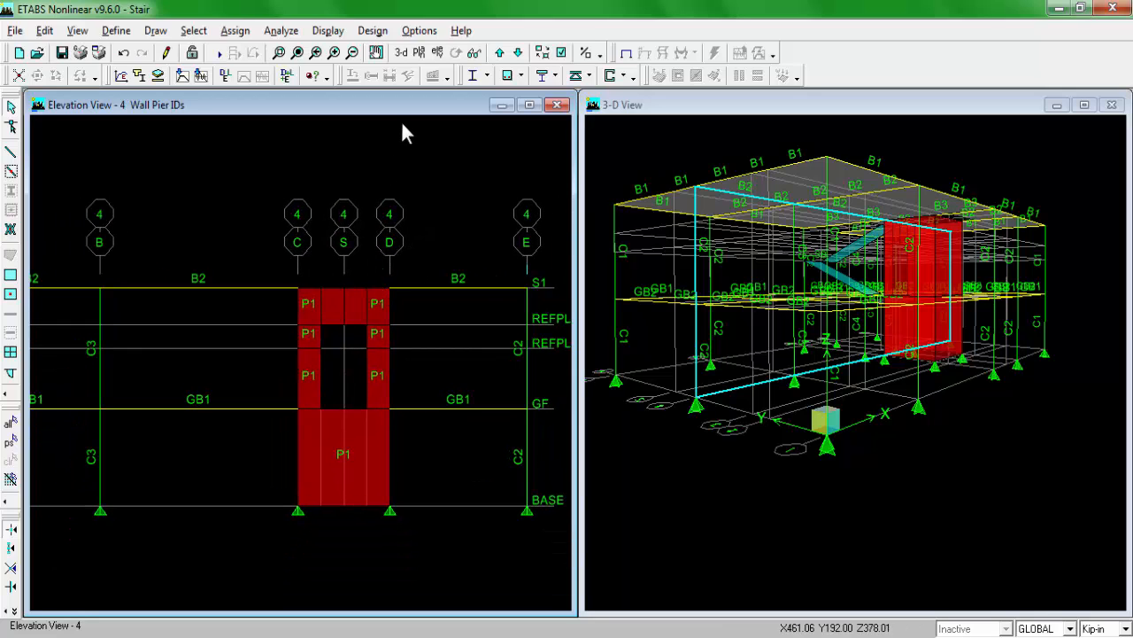
left_click(420, 53)
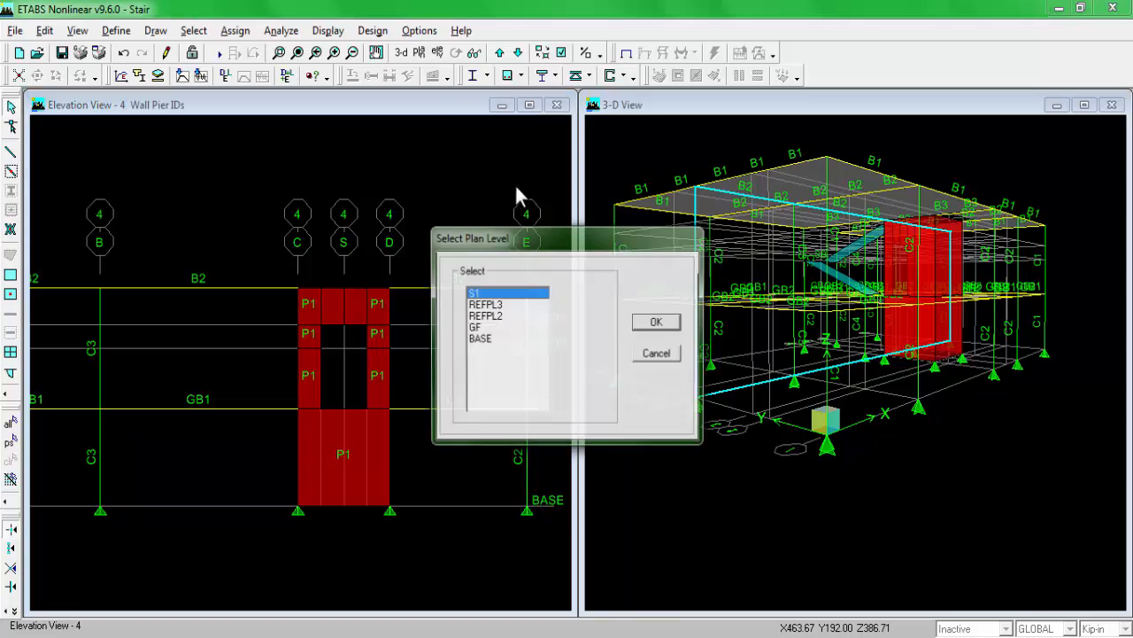
left_click(658, 321)
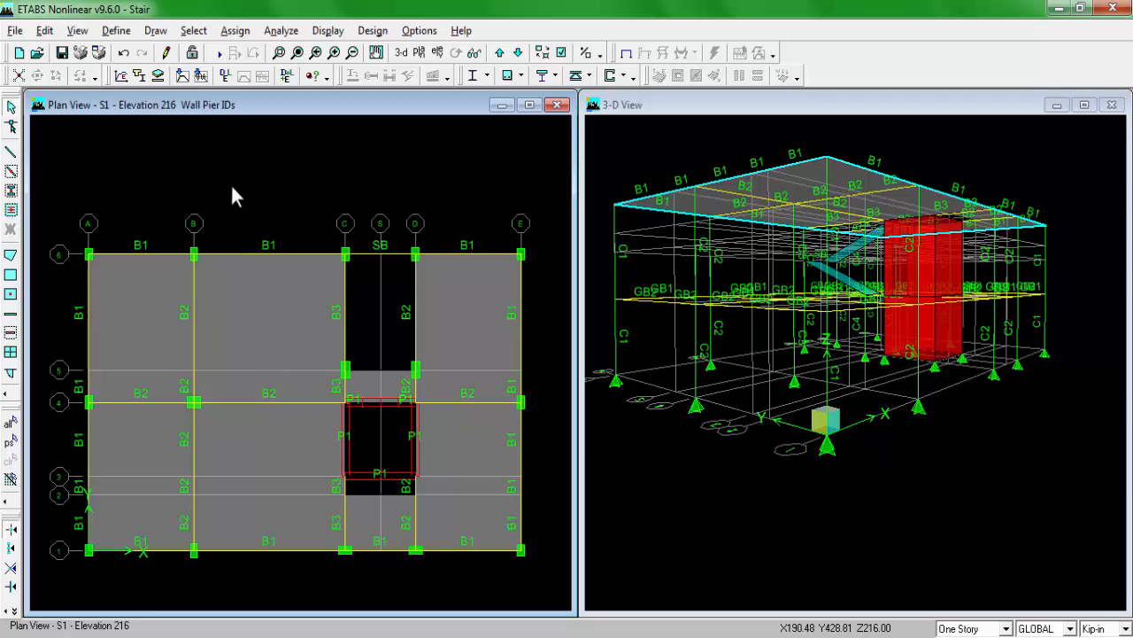
Step: Select all WALL10 areas and set them to auto mesh into structural elements, including at visible grids, with maximum element size 24 in
left_click(194, 30)
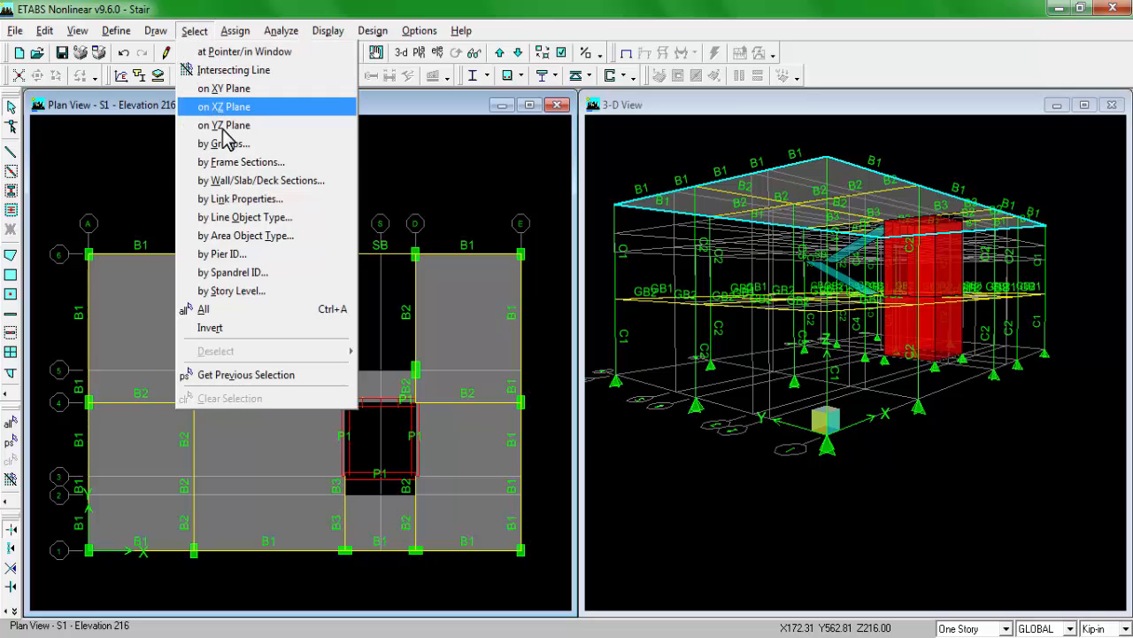
left_click(317, 183)
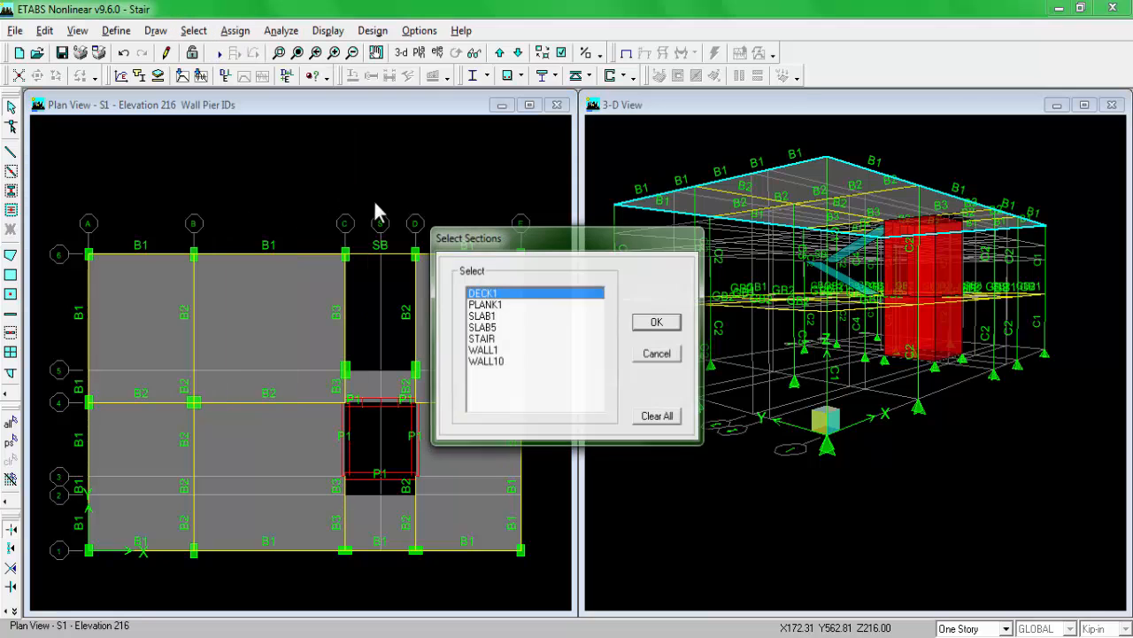
left_click(492, 361)
left_click(646, 324)
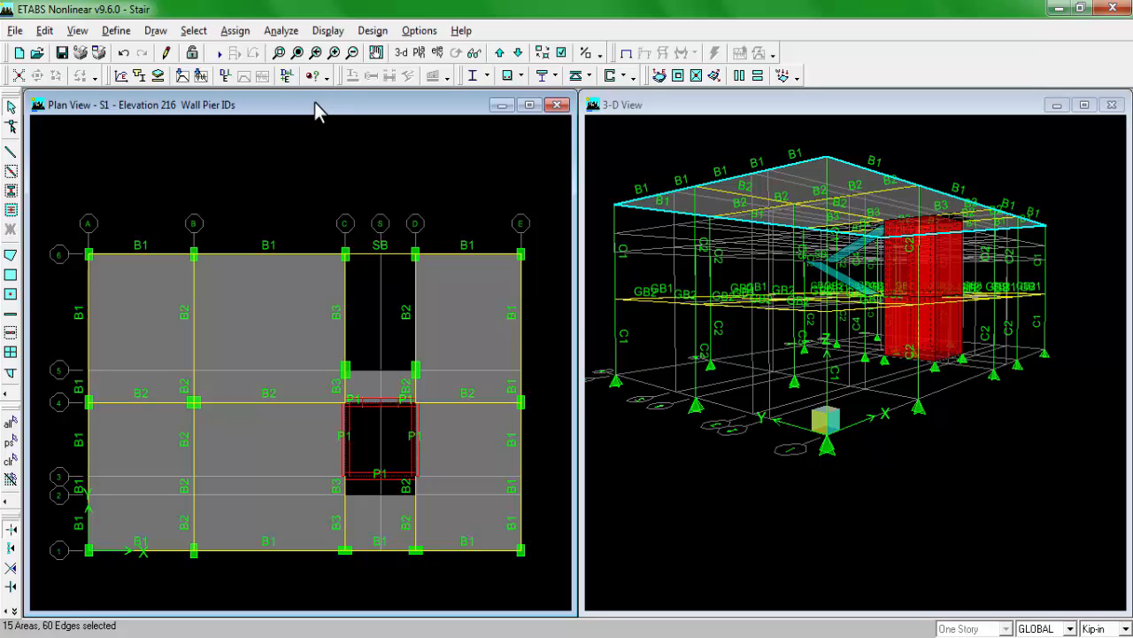
left_click(239, 30)
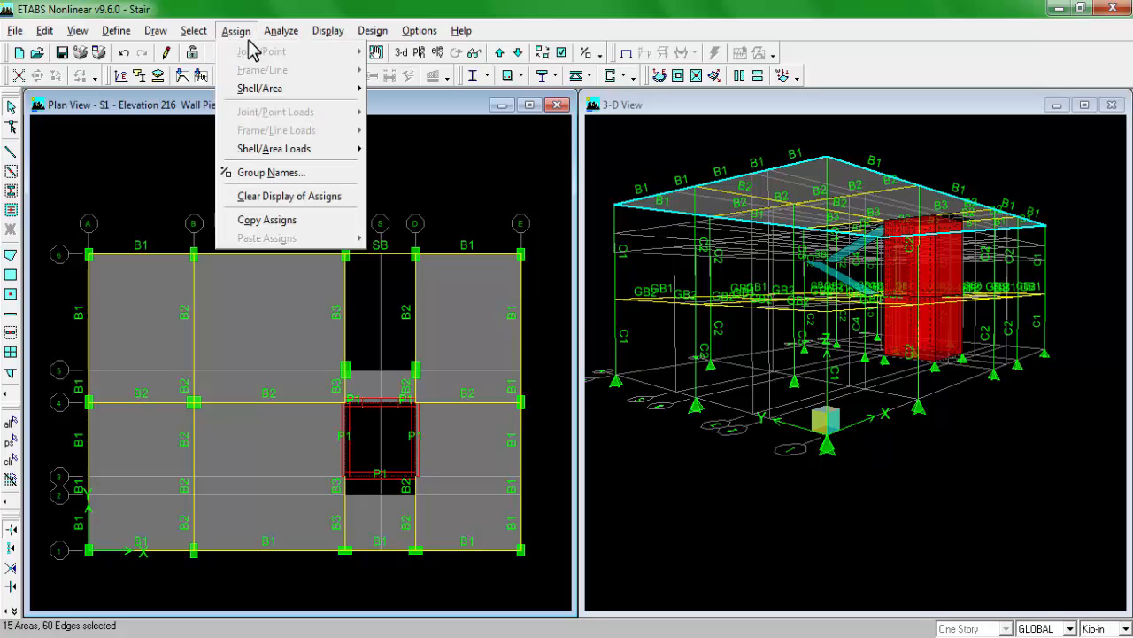
mouse_move(274, 89)
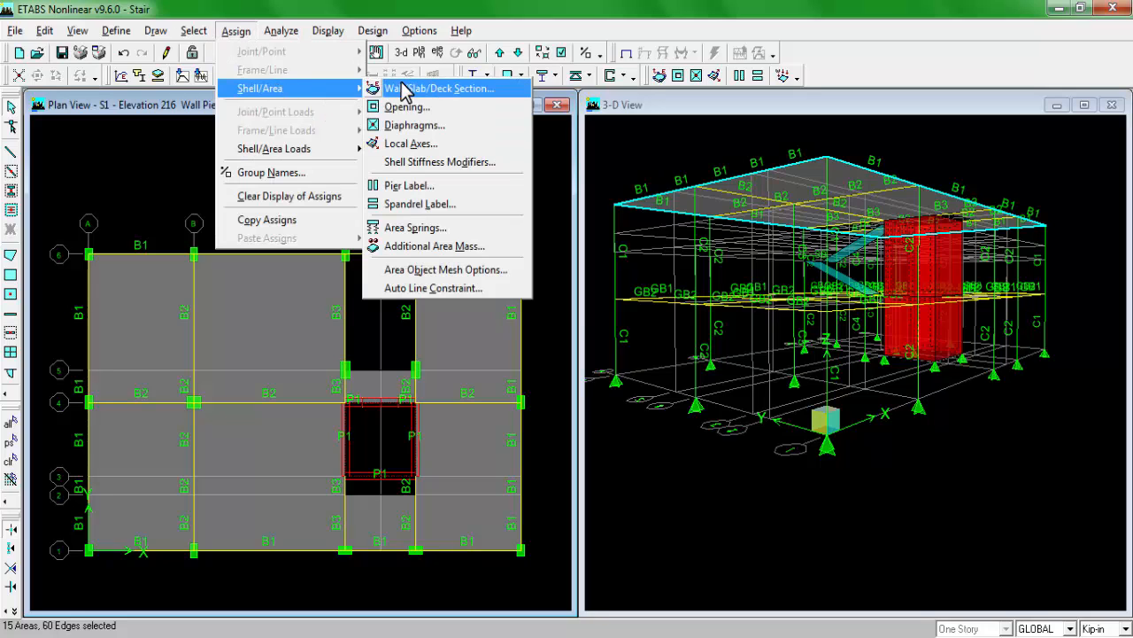
left_click(472, 269)
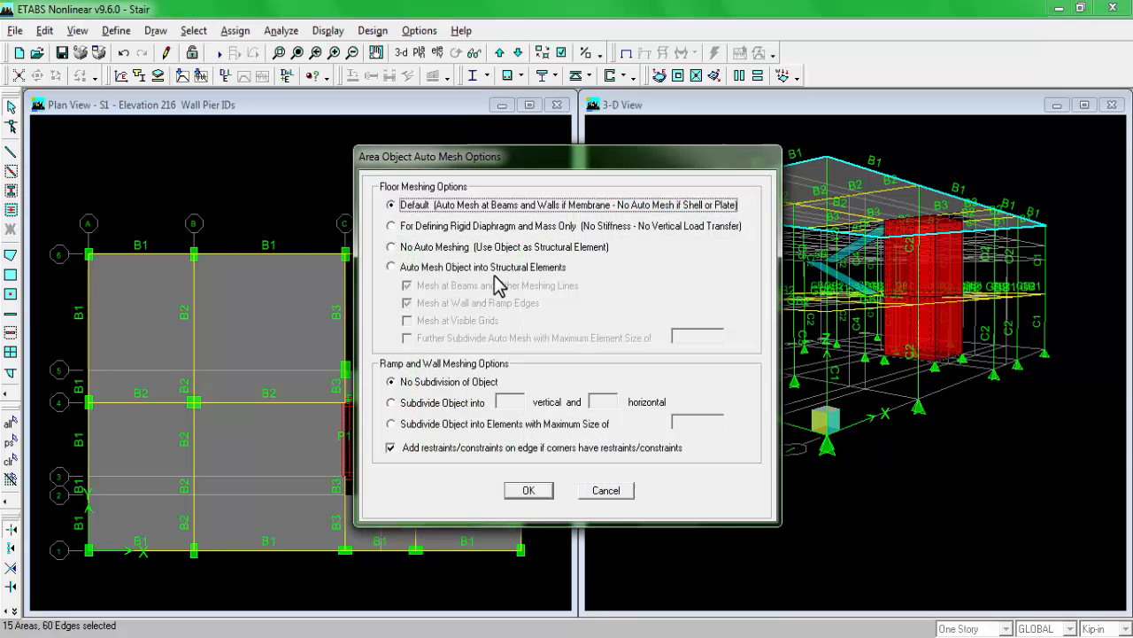
left_click(416, 268)
left_click(436, 320)
left_click(436, 337)
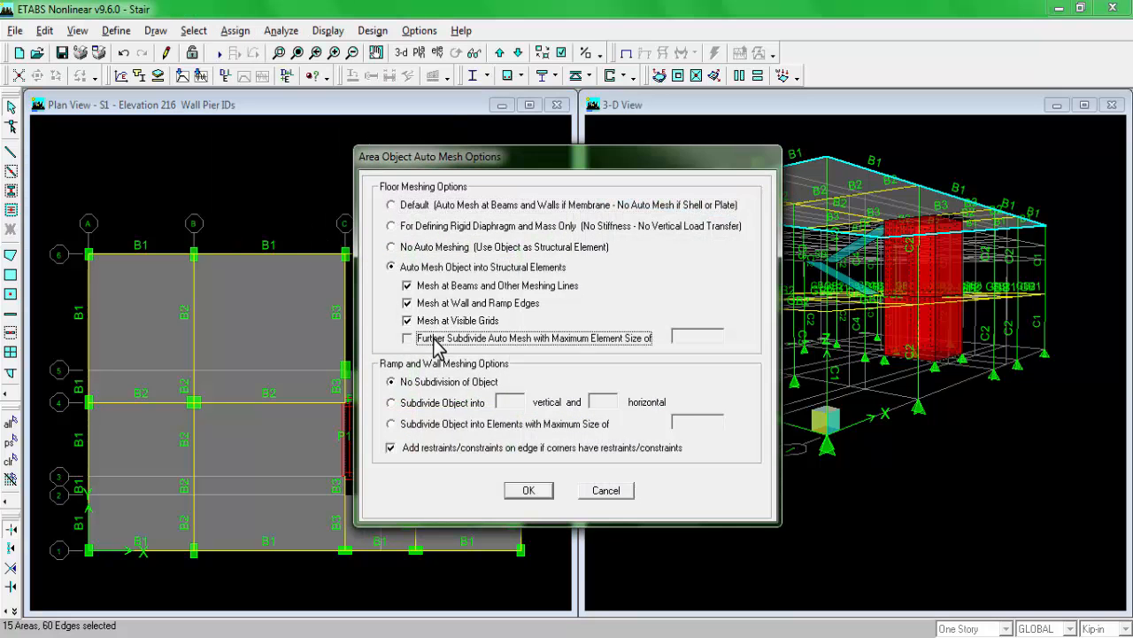
double_click(690, 341)
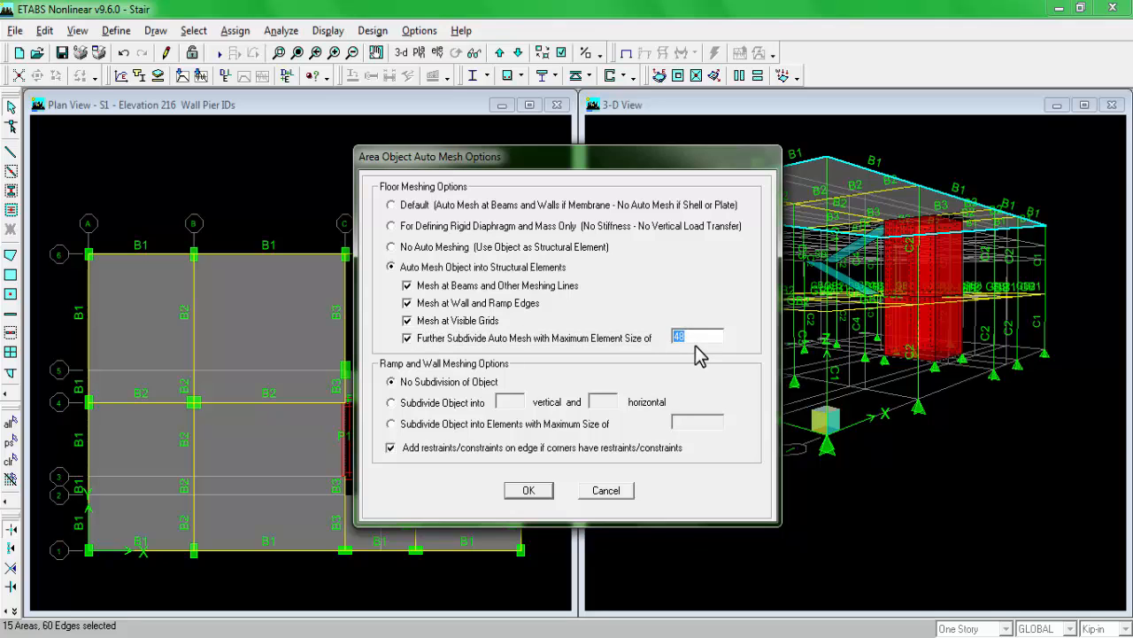
type("24")
left_click(529, 490)
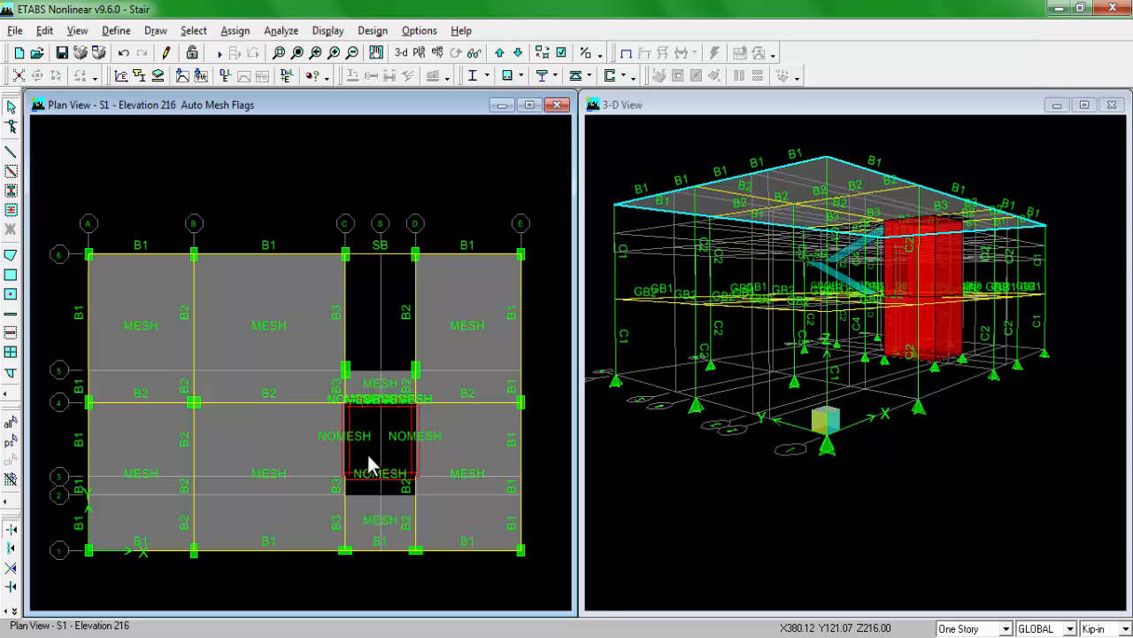
Step: Show the BASE plan, select all its column and wall points, and assign them fixed restraints
scroll(368, 450, "up", 1)
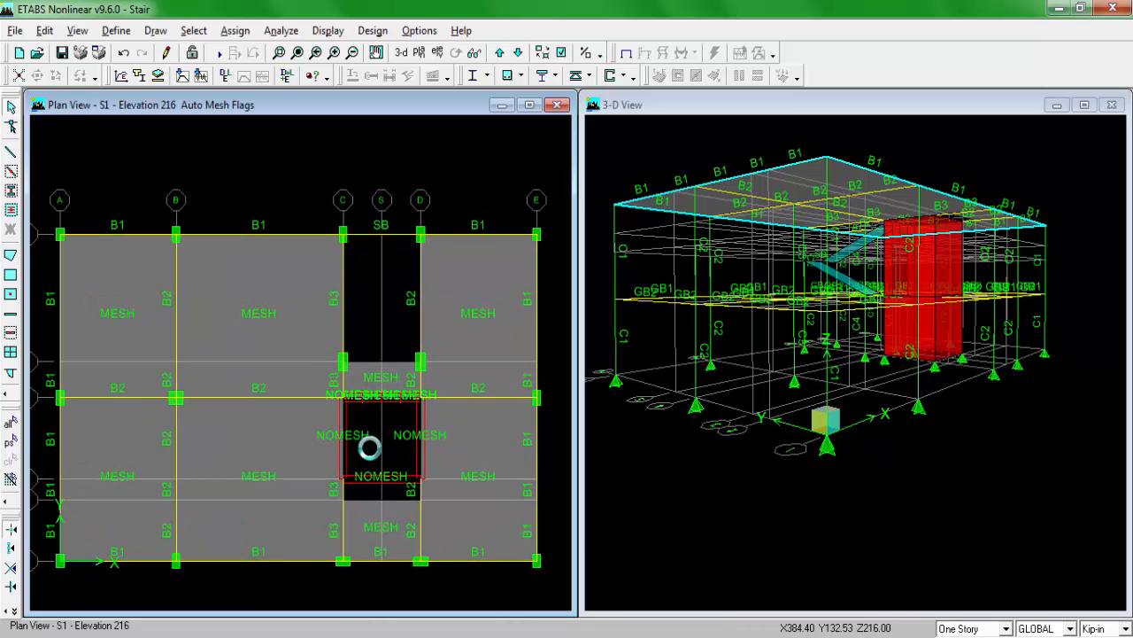
middle_click_drag(365, 416, 366, 402)
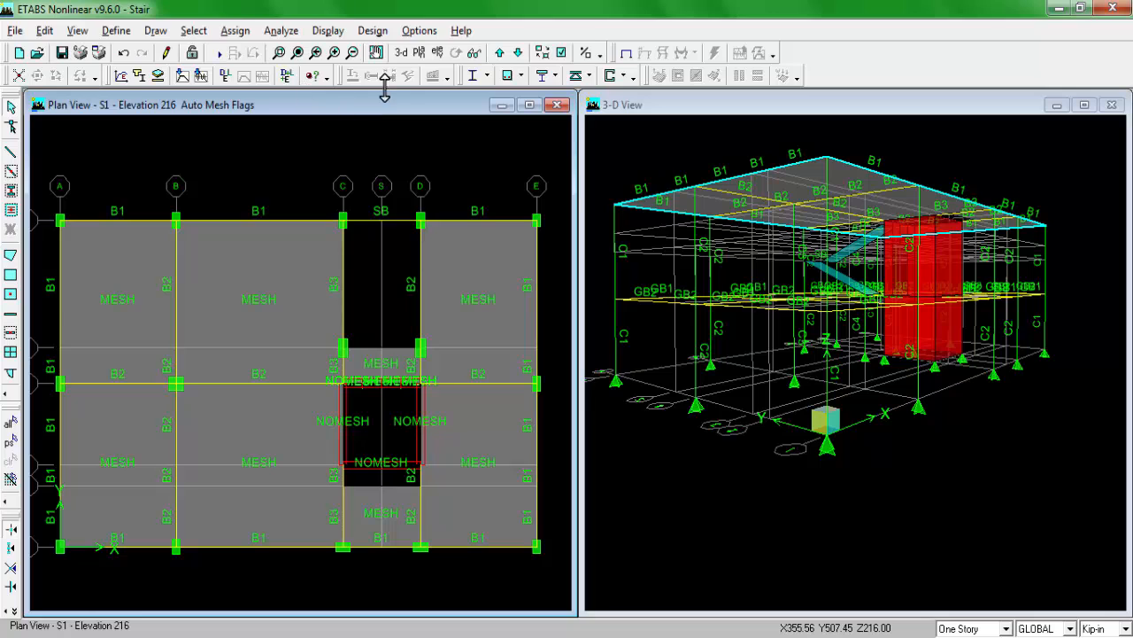
left_click(419, 52)
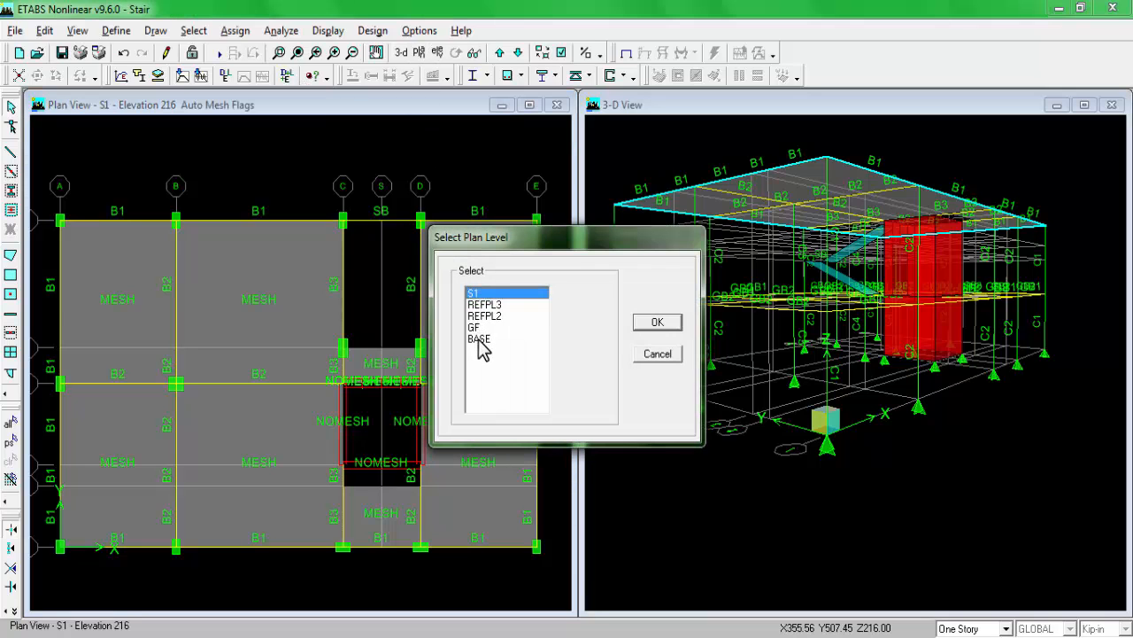
left_click(479, 339)
left_click(642, 327)
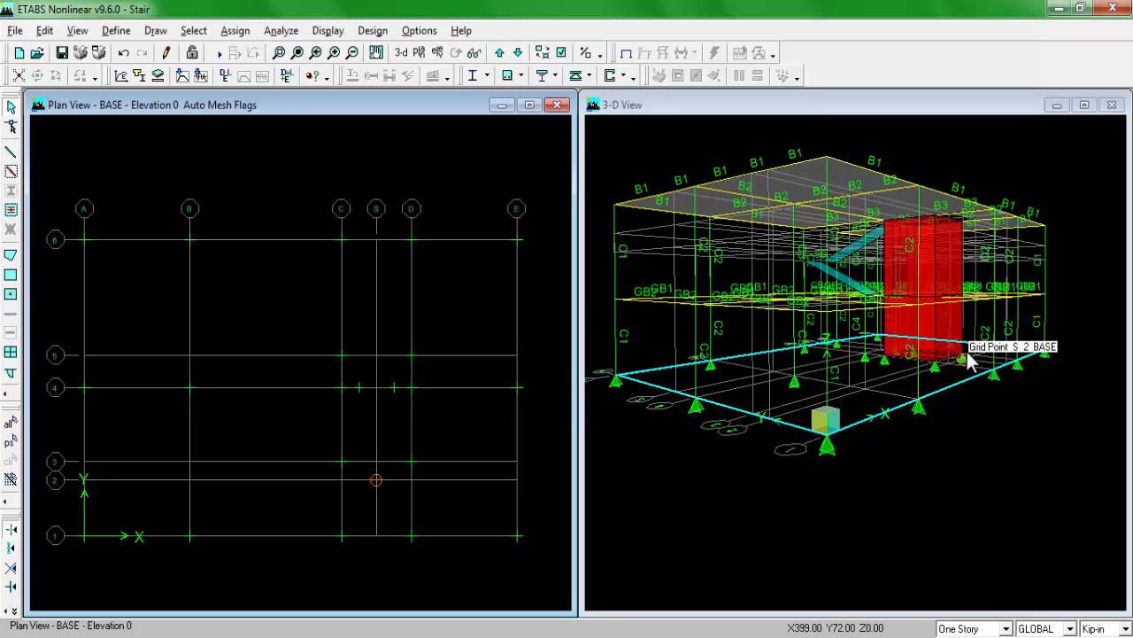
left_click_drag(59, 219, 547, 574)
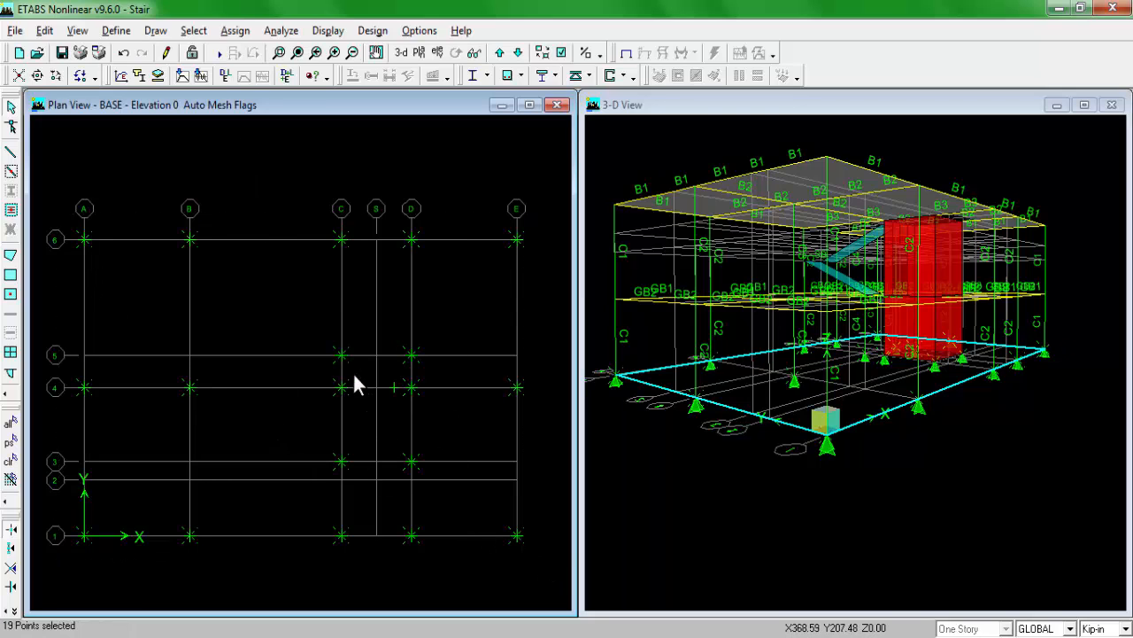
left_click(230, 34)
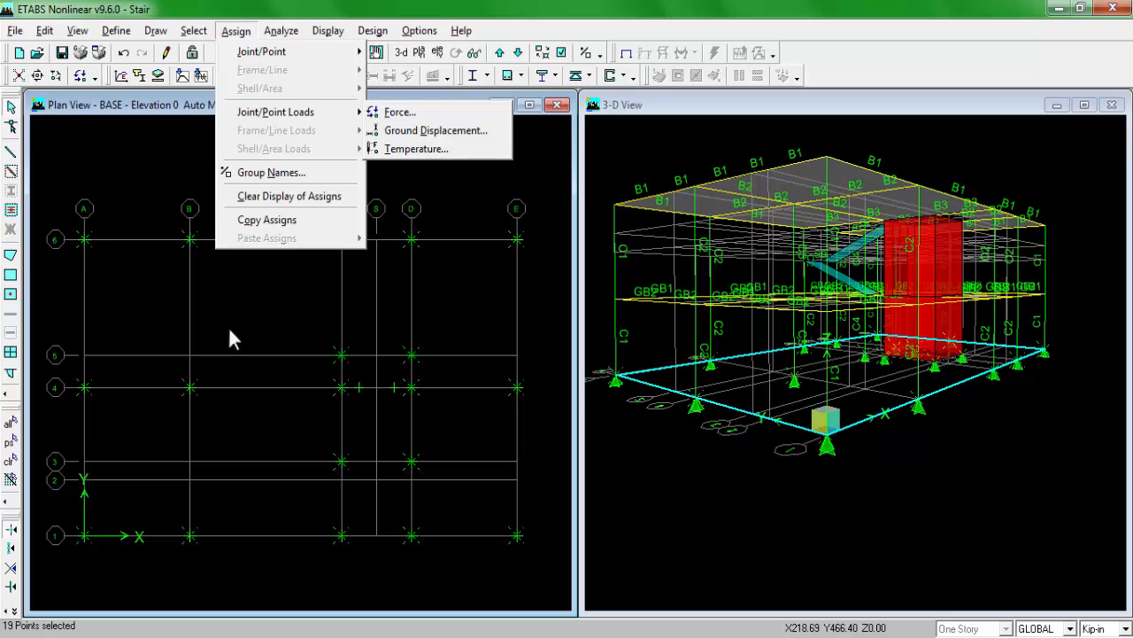
mouse_move(254, 112)
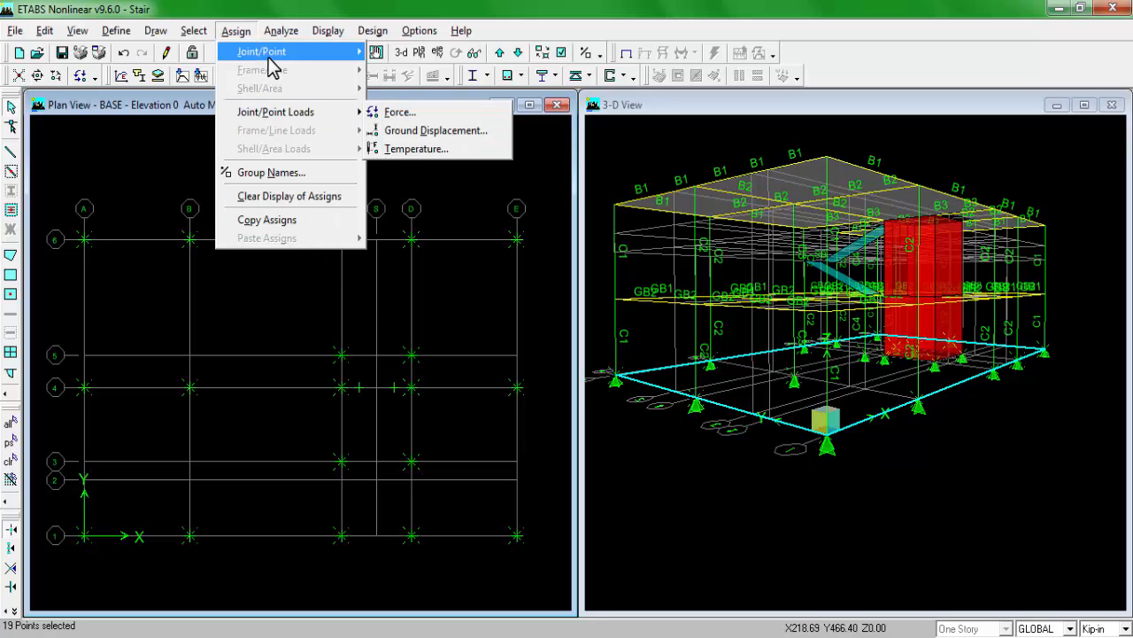
mouse_move(301, 55)
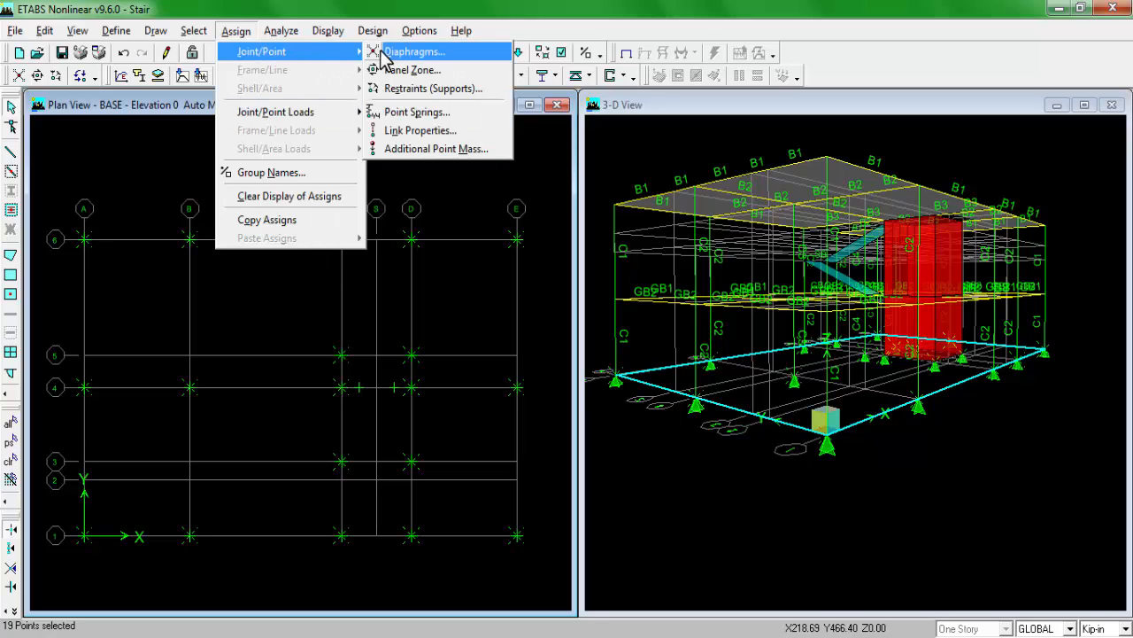
left_click(409, 88)
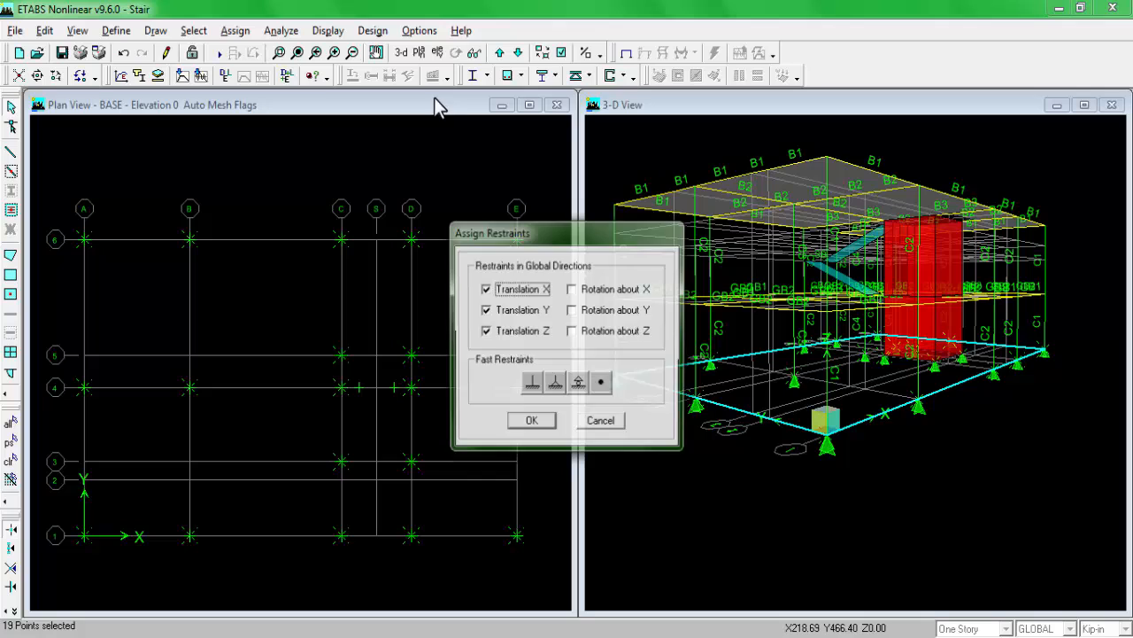
left_click(531, 382)
left_click(531, 422)
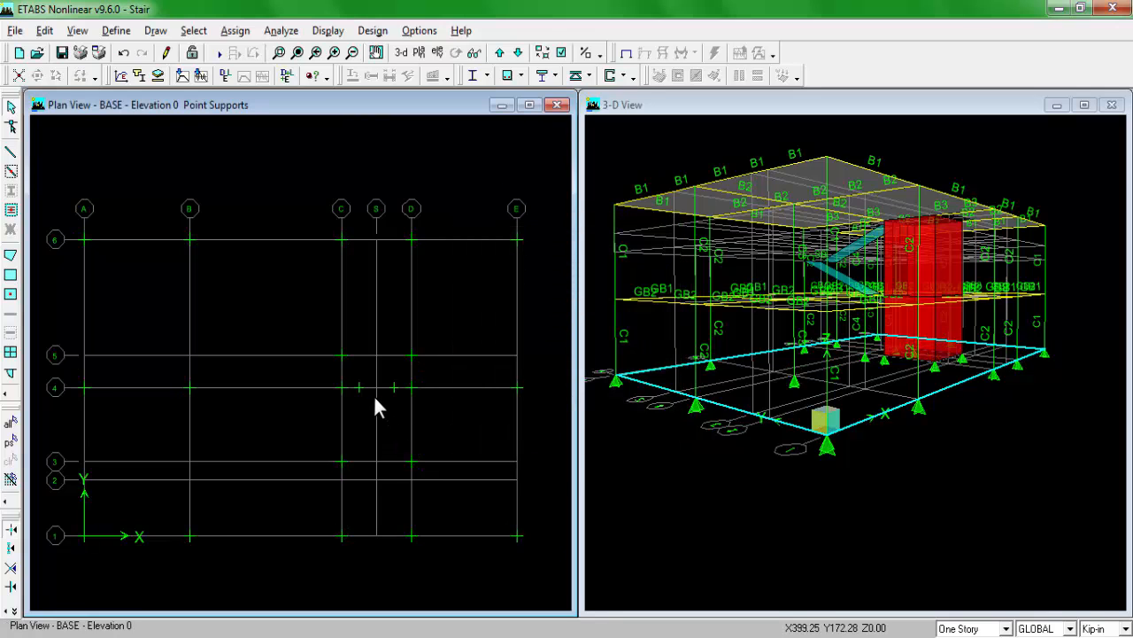
Step: Examine the base supports in the 3-D view
left_click(719, 107)
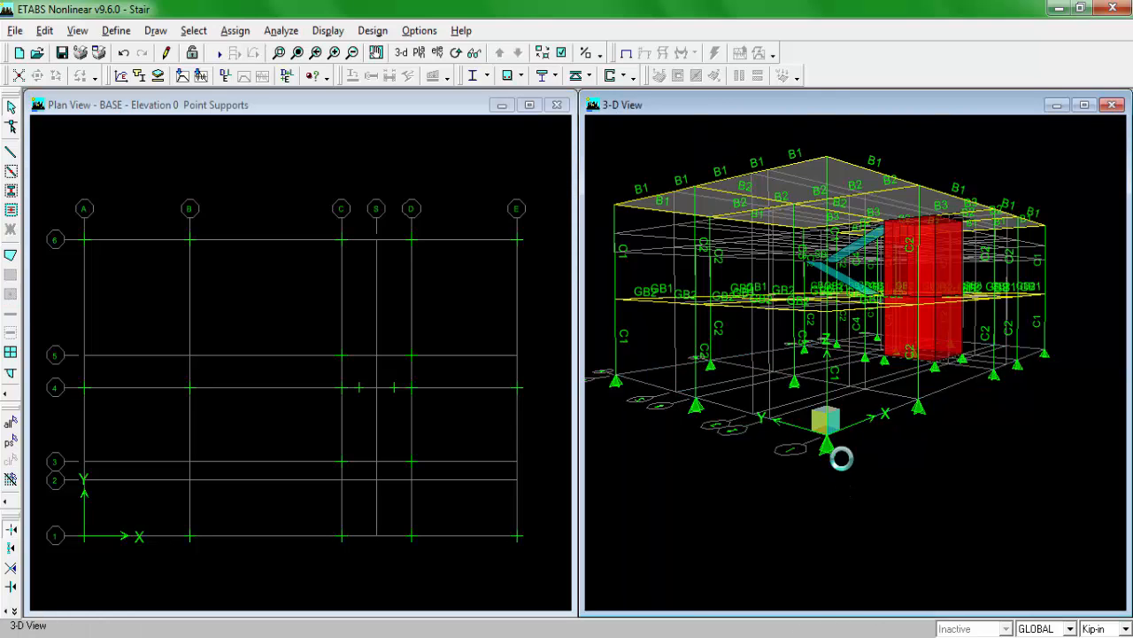
scroll(942, 402, "up", 1)
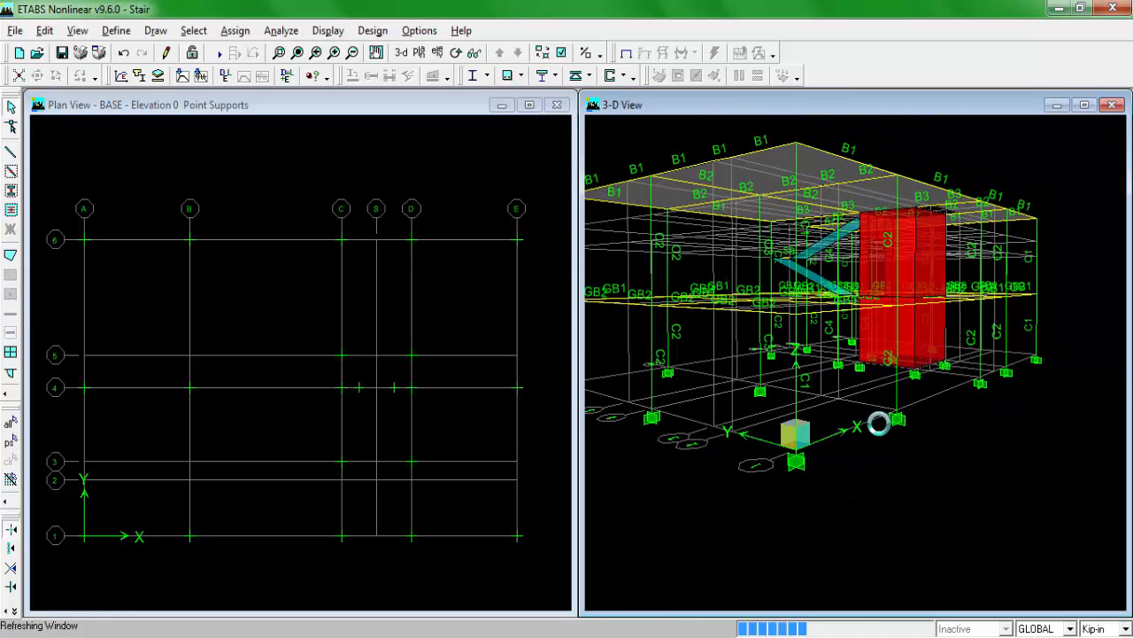
scroll(878, 423, "up", 1)
scroll(879, 424, "down", 1)
middle_click_drag(879, 424, 903, 444)
scroll(882, 362, "down", 1)
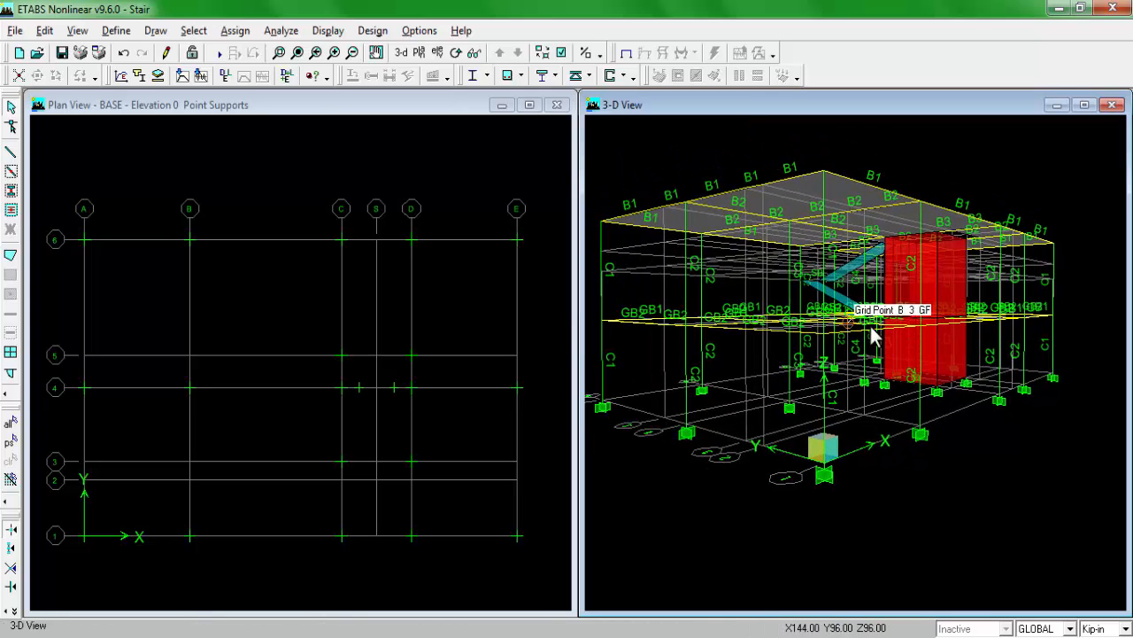
left_click(322, 107)
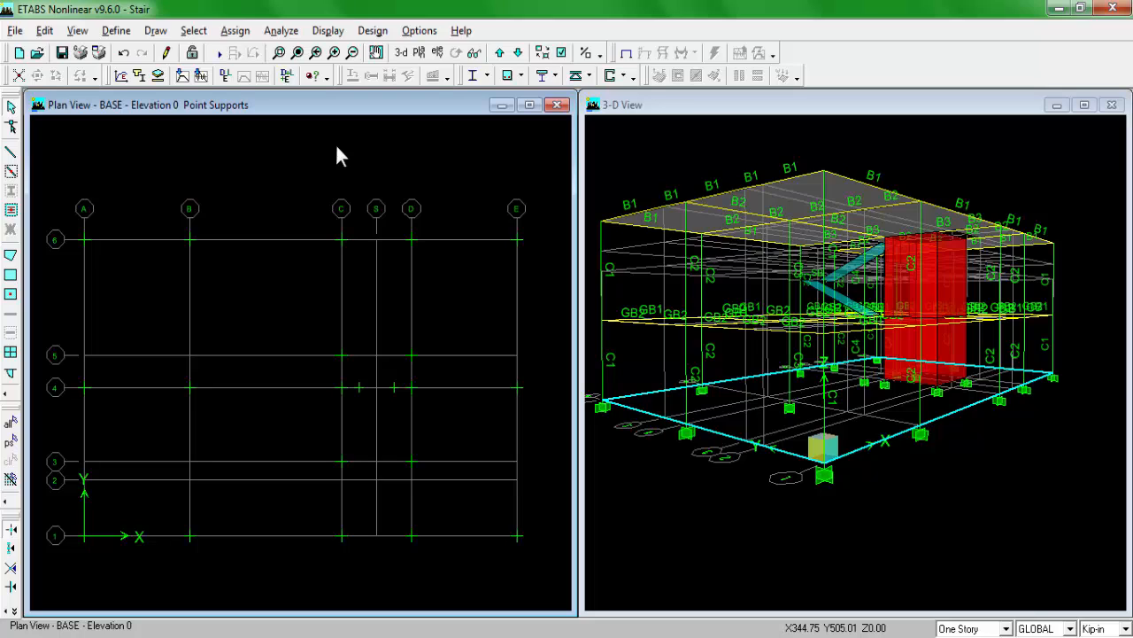
left_click(715, 111)
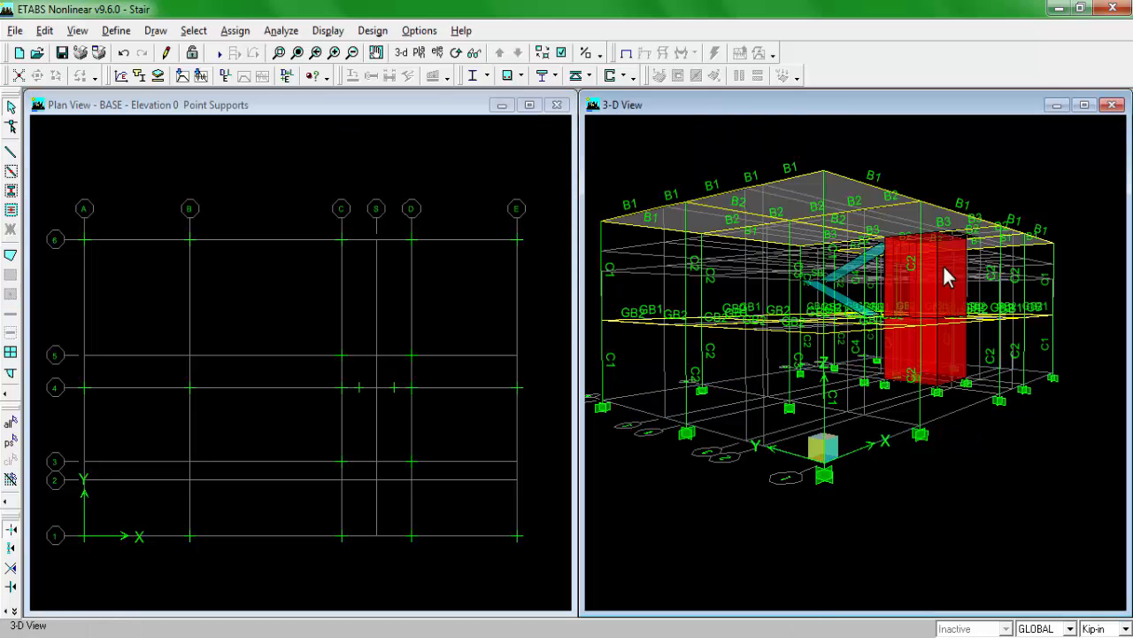
Step: Inspect the modelled frame, stair, shear-wall core and base supports from several angles in the 3-D view
left_click(455, 53)
left_click_drag(699, 240, 881, 288)
mouse_move(792, 287)
left_mouse_down()
mouse_move(810, 243)
mouse_move(830, 276)
mouse_move(839, 260)
left_mouse_up()
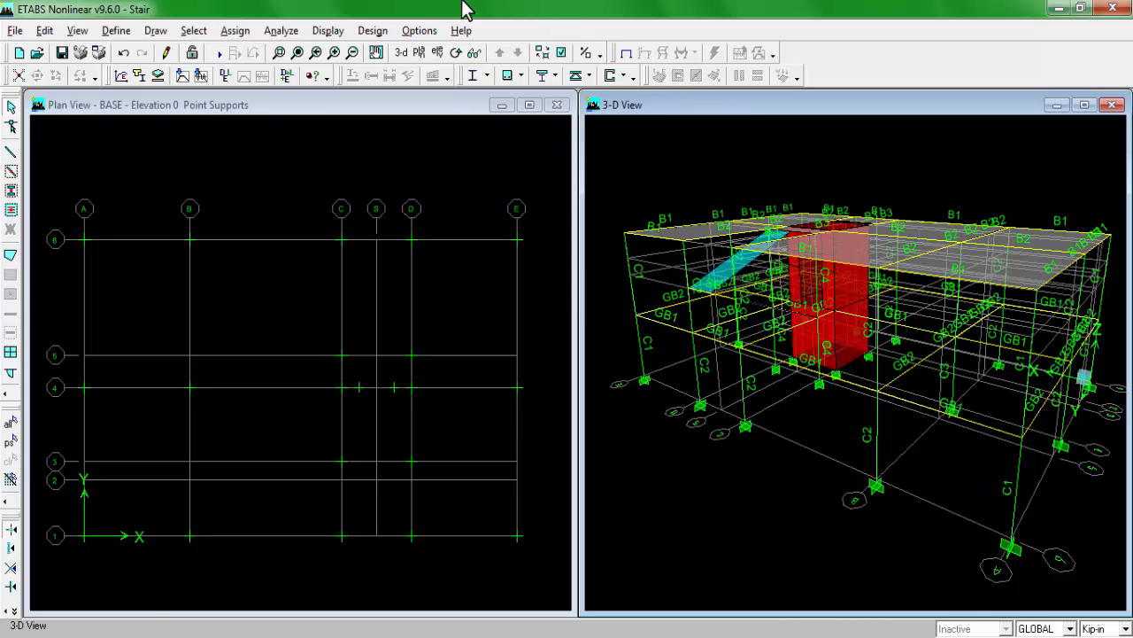
left_click(456, 53)
mouse_move(868, 354)
left_mouse_down()
mouse_move(761, 370)
mouse_move(779, 286)
left_mouse_up()
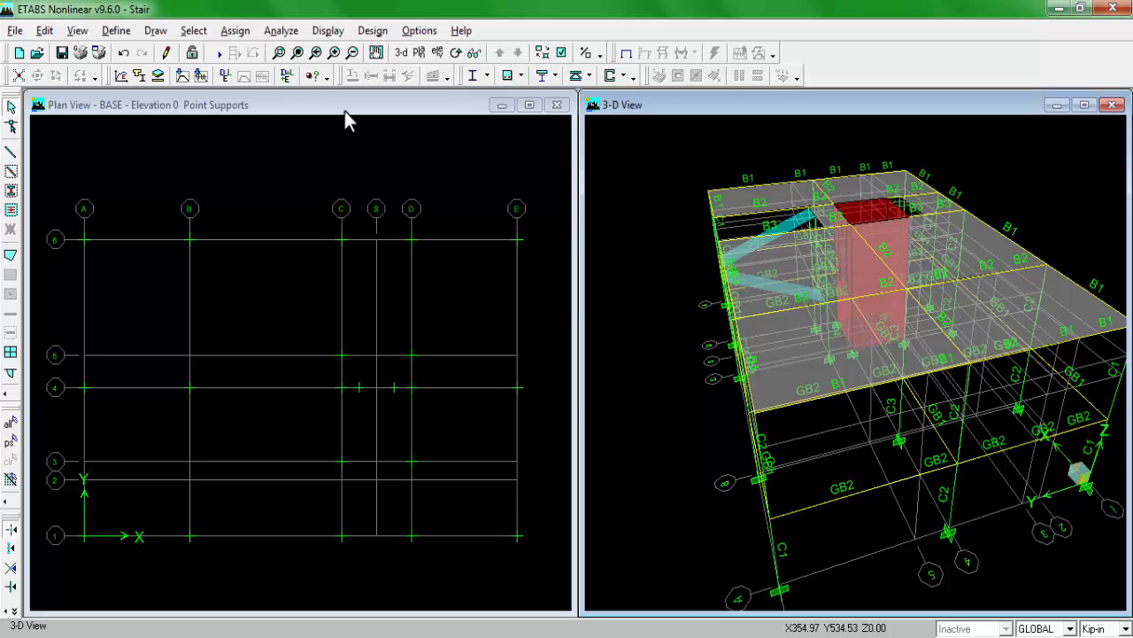
Step: Review the static load cases defined for the model, leaving their definitions as they are
left_click(276, 105)
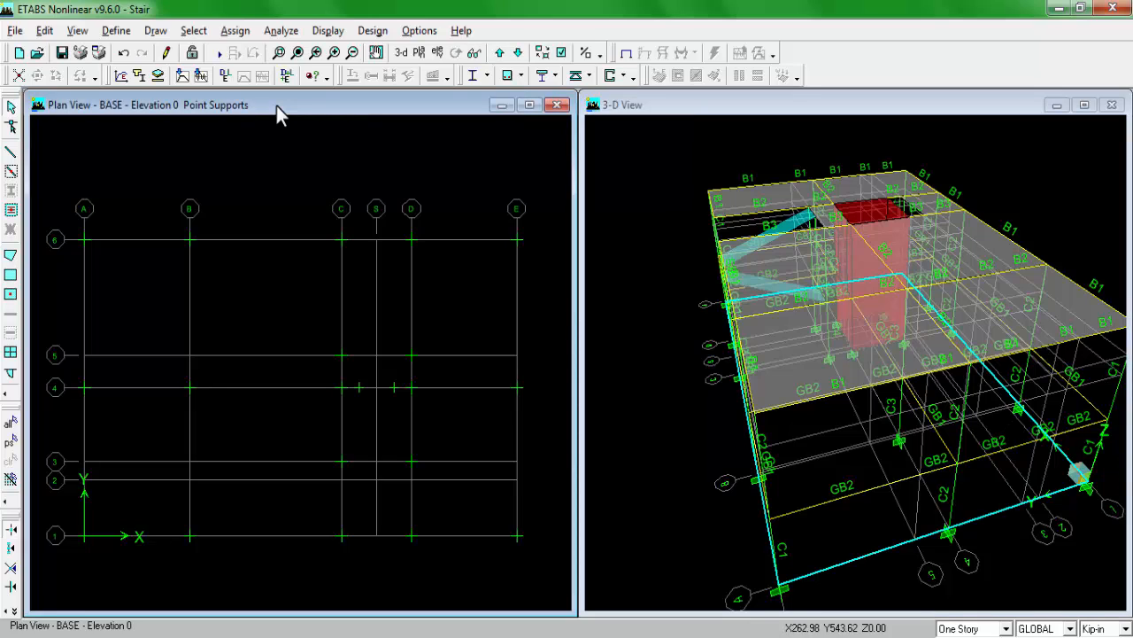
left_click(117, 31)
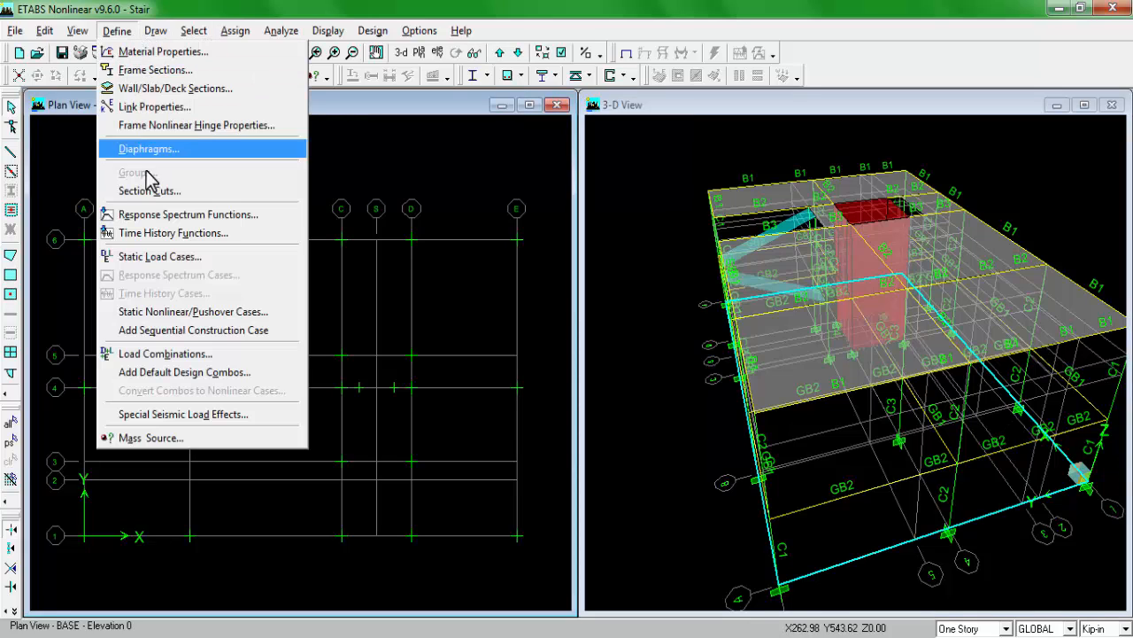
left_click(157, 257)
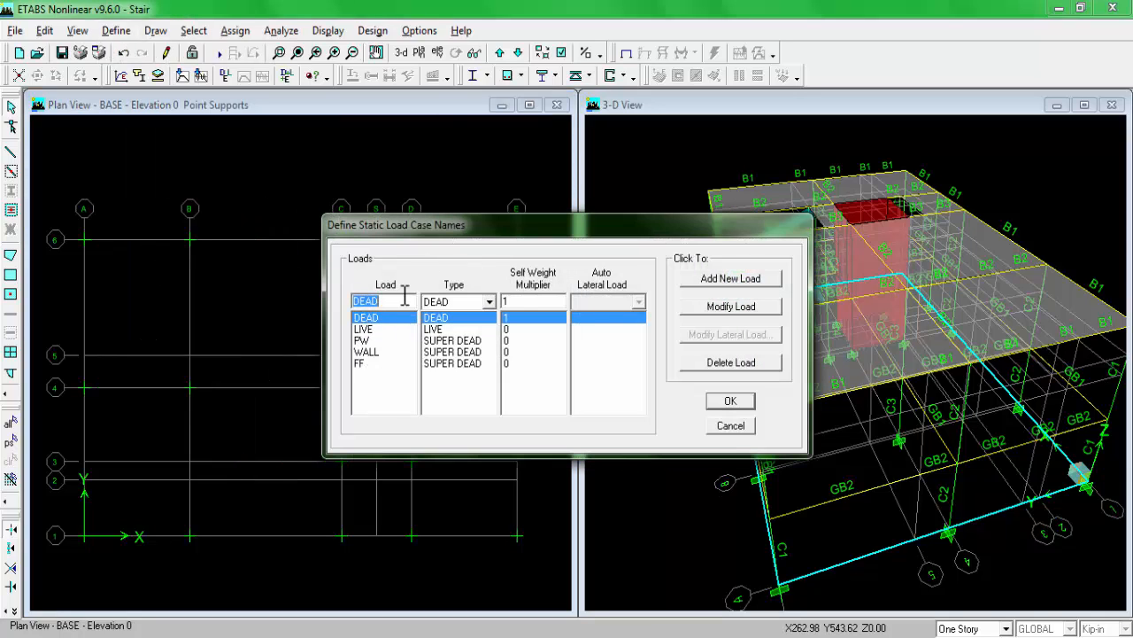
left_click(729, 402)
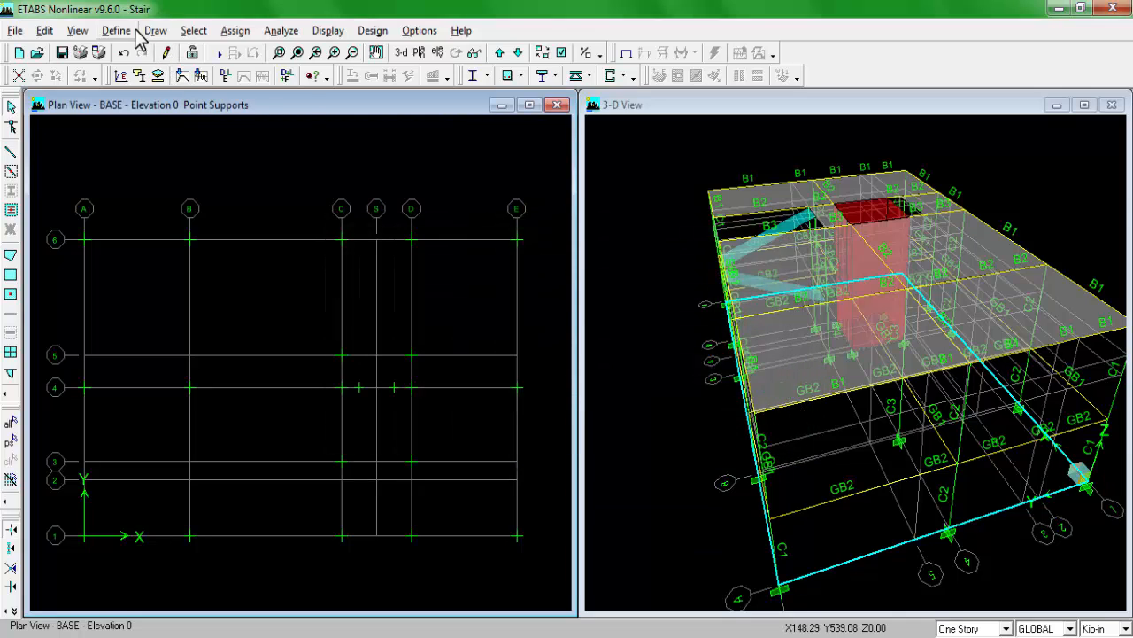
left_click(116, 30)
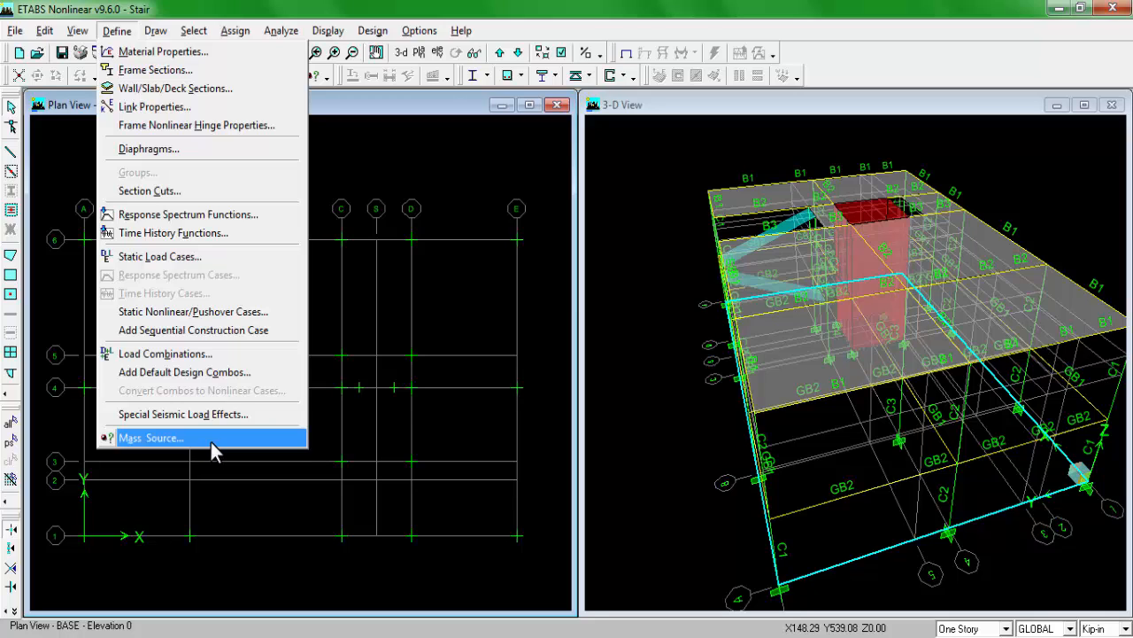
left_click(177, 31)
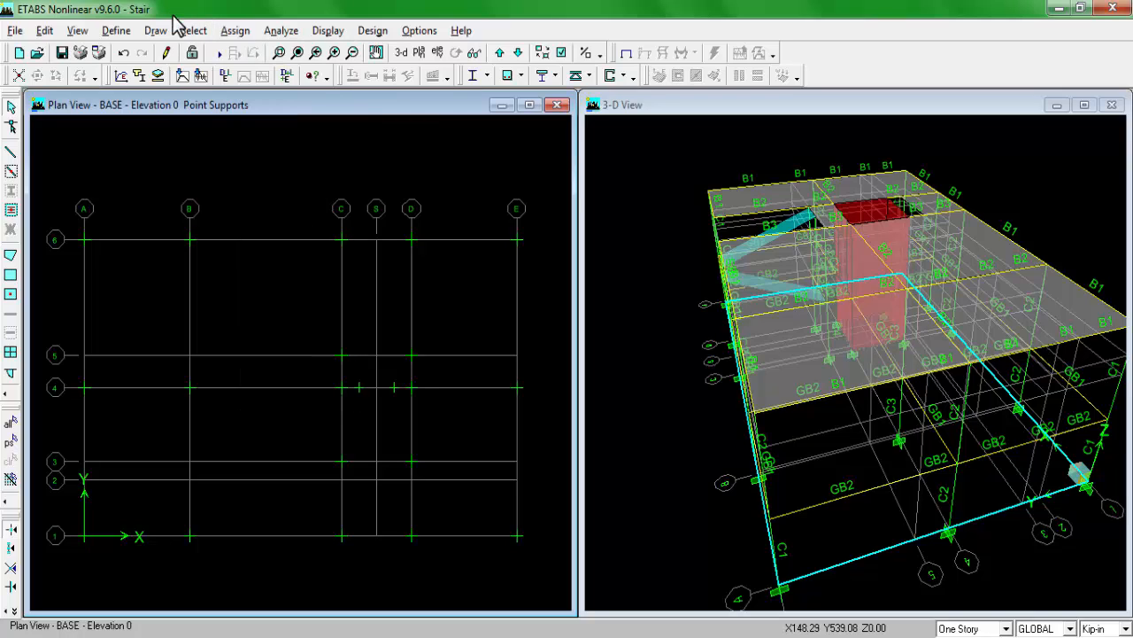
left_click(116, 32)
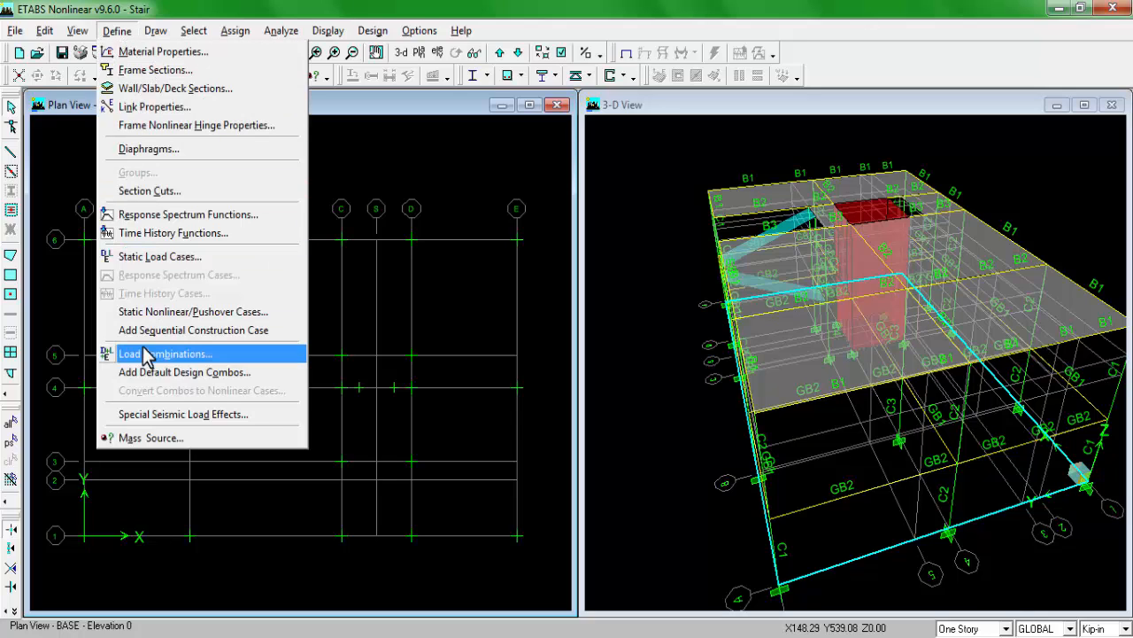
left_click(169, 7)
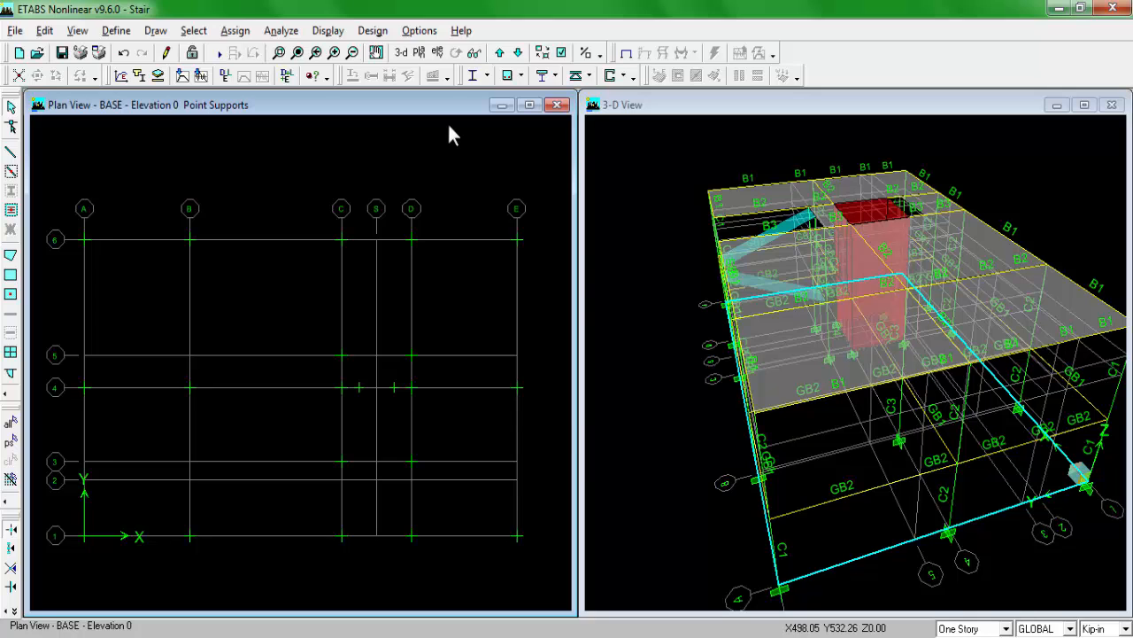
left_click(436, 392)
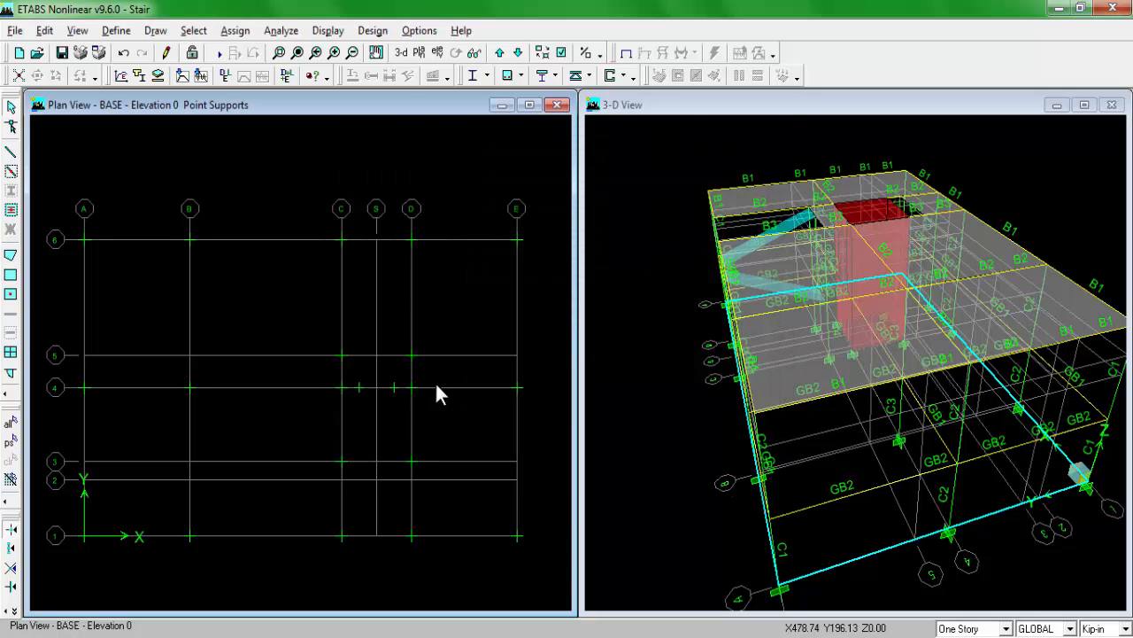